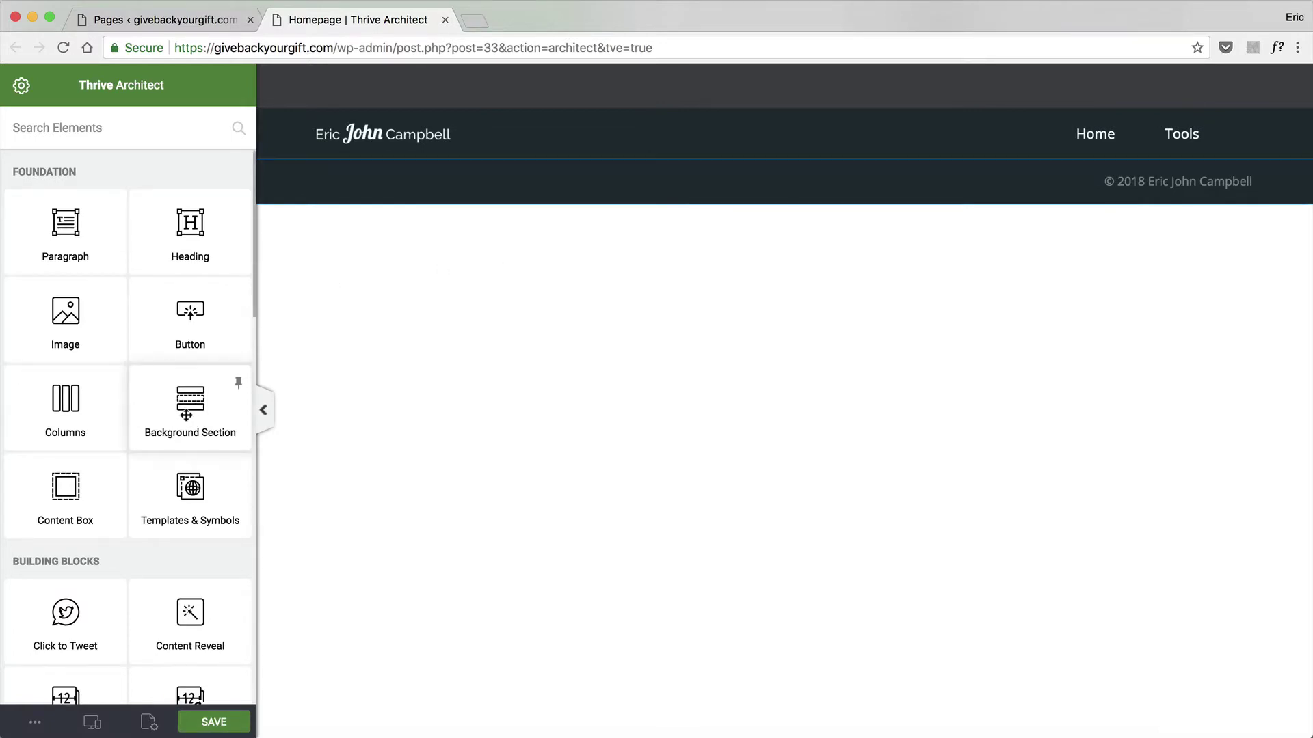
Add a background section between the page header and footer.
drag(191, 421, 560, 170)
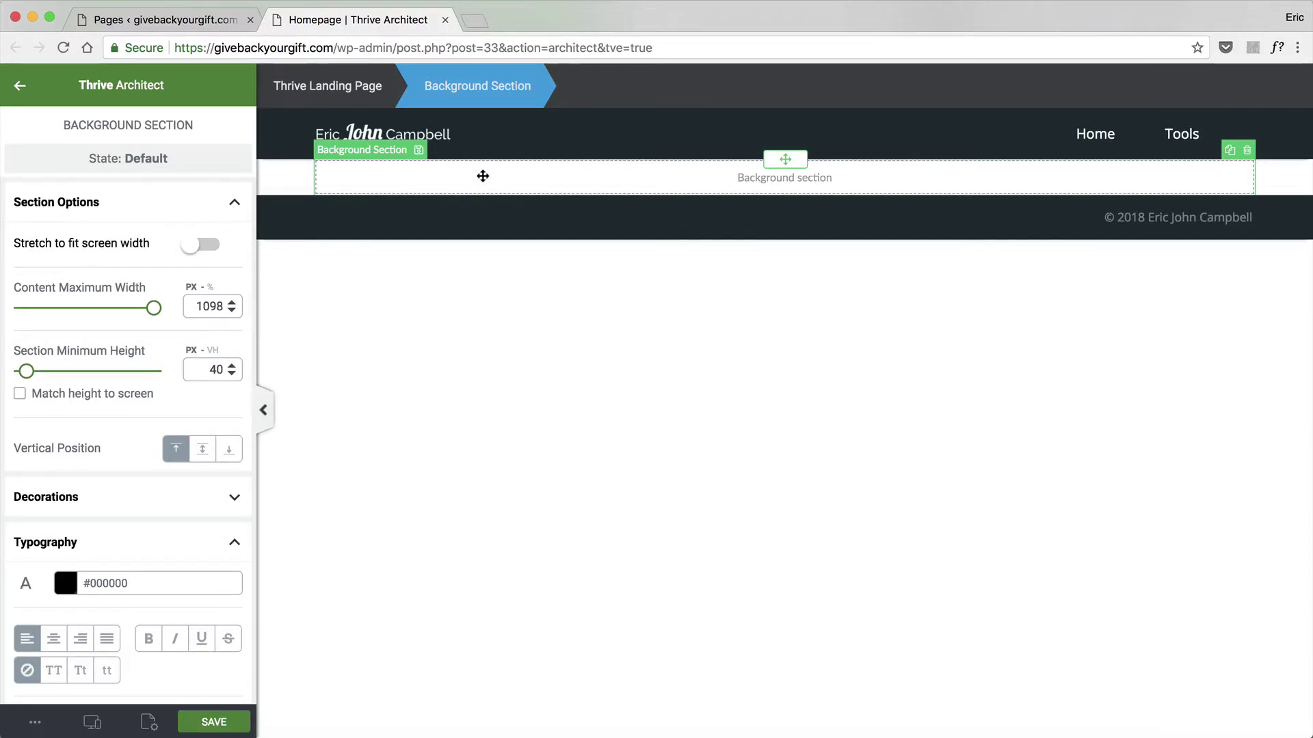
click(22, 89)
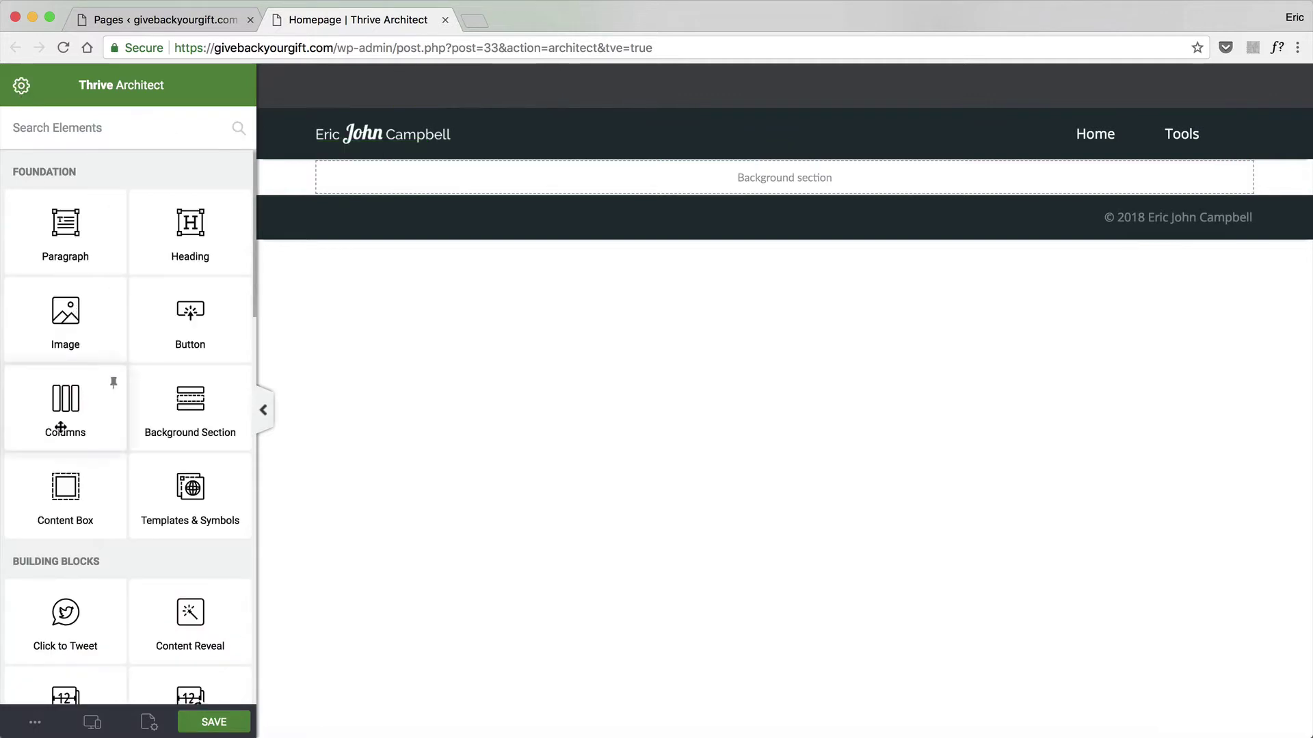
Try an equal two-column layout inside the background section and delete it.
drag(59, 424, 752, 182)
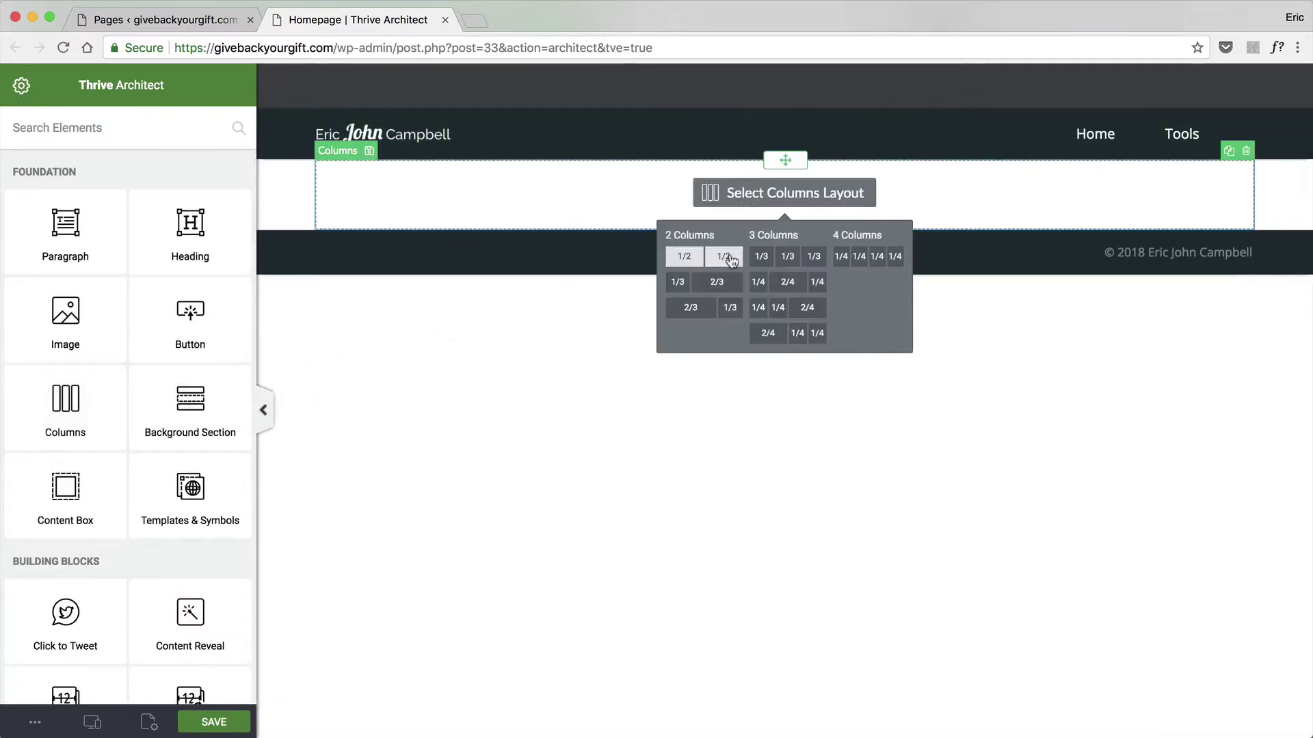
click(725, 264)
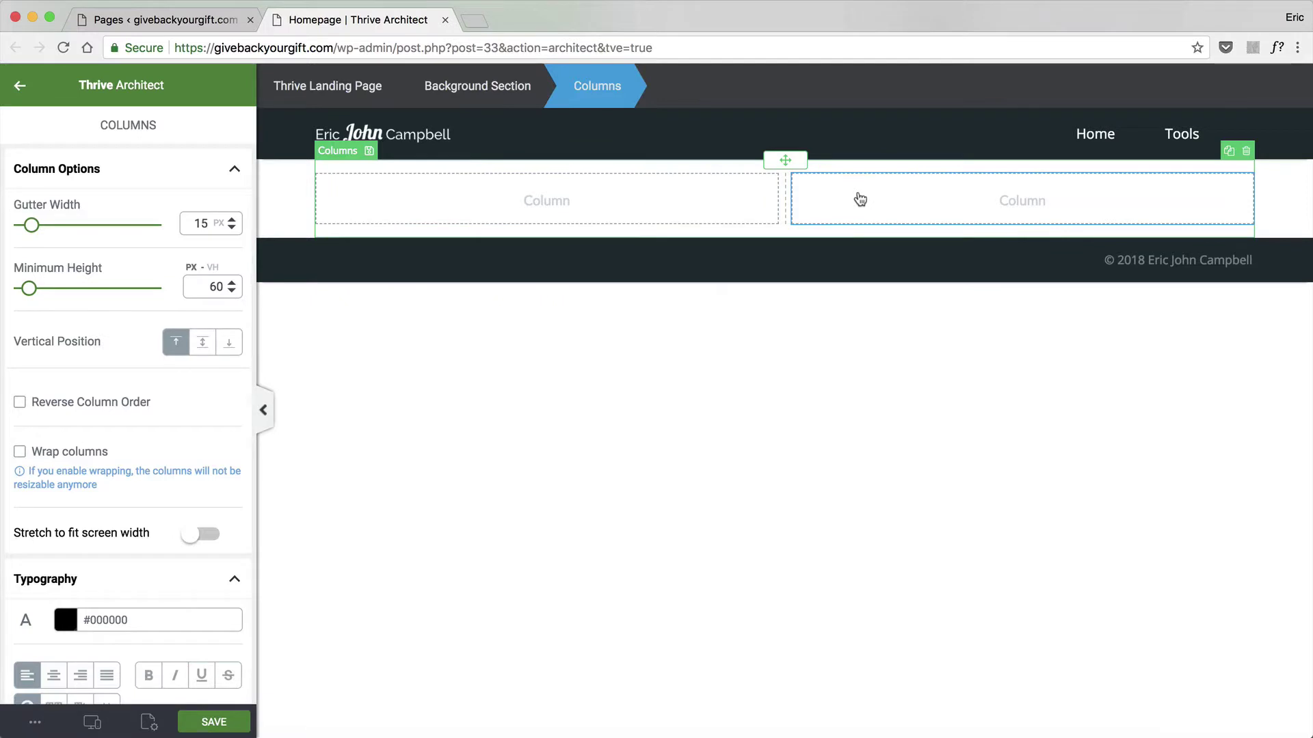
click(1246, 152)
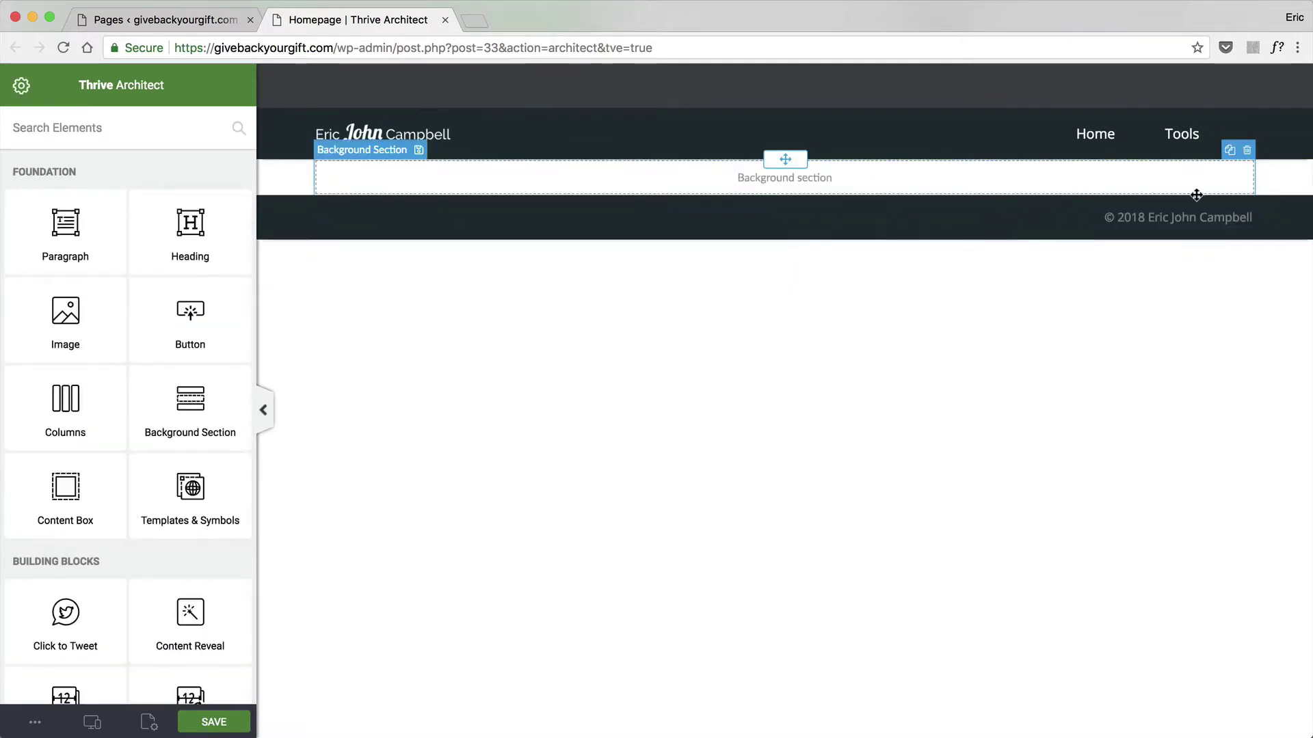
Start an image layer for the background section and upload HeroHeader.PNG to the media library.
click(785, 177)
scroll(79, 400, down, 10)
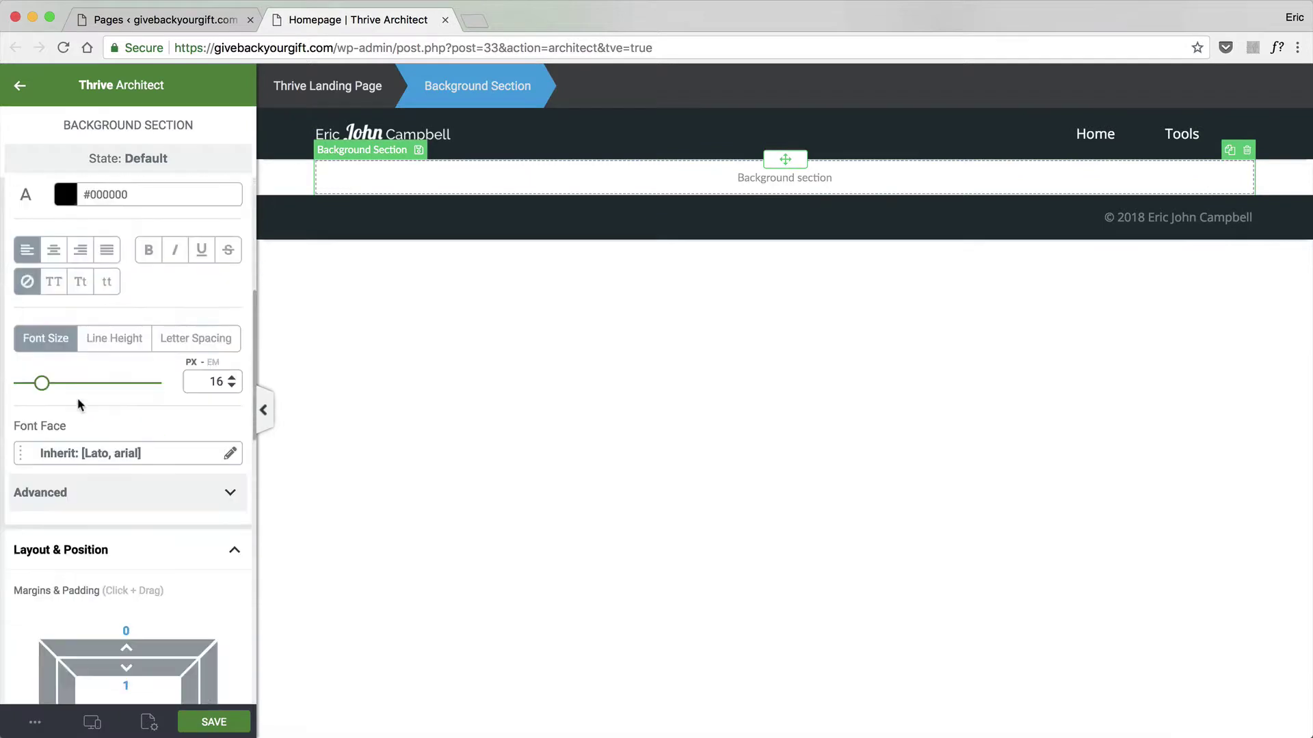
scroll(80, 409, down, 12)
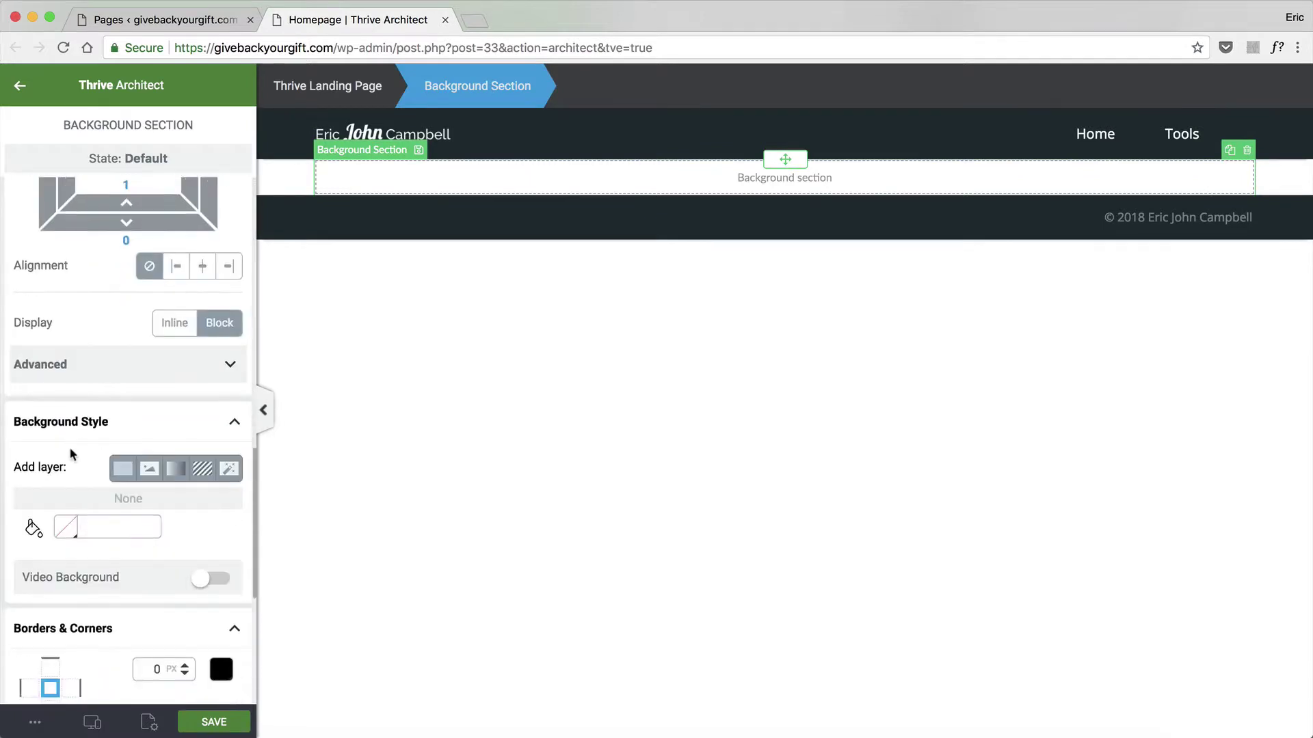
click(149, 469)
click(82, 517)
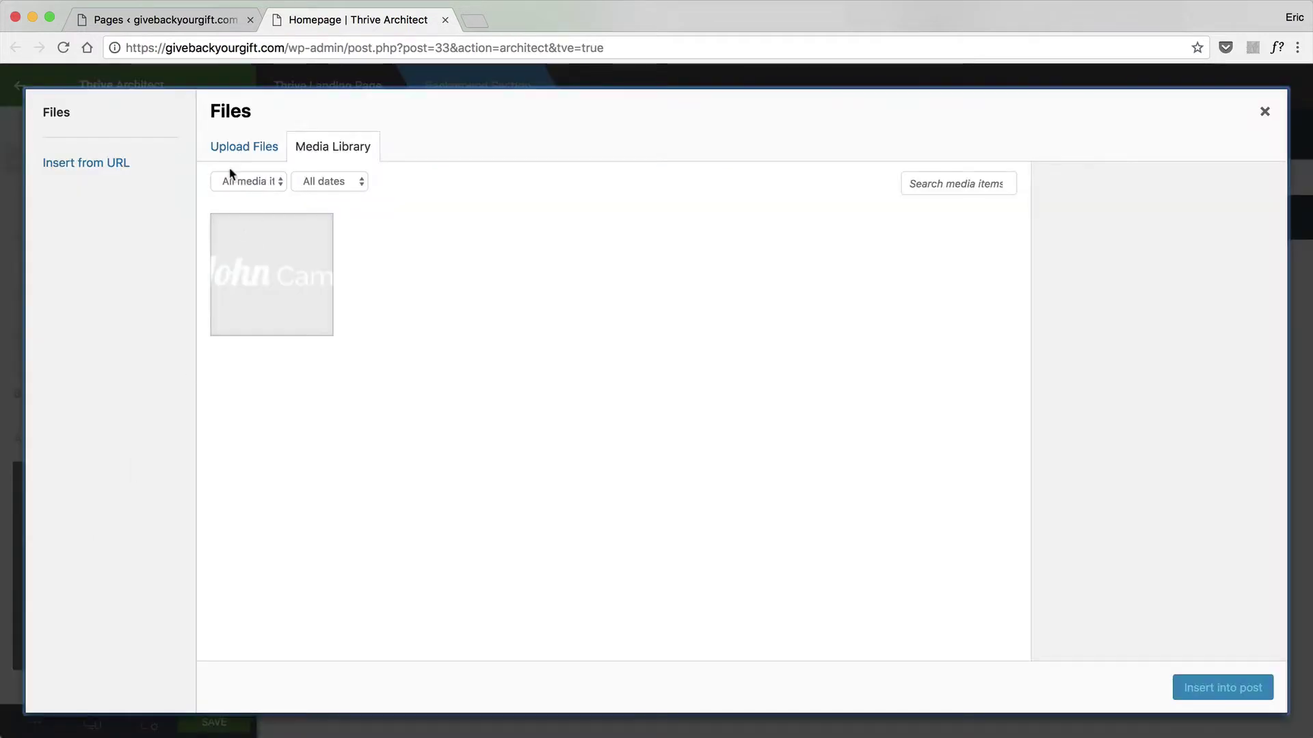
click(239, 148)
click(690, 392)
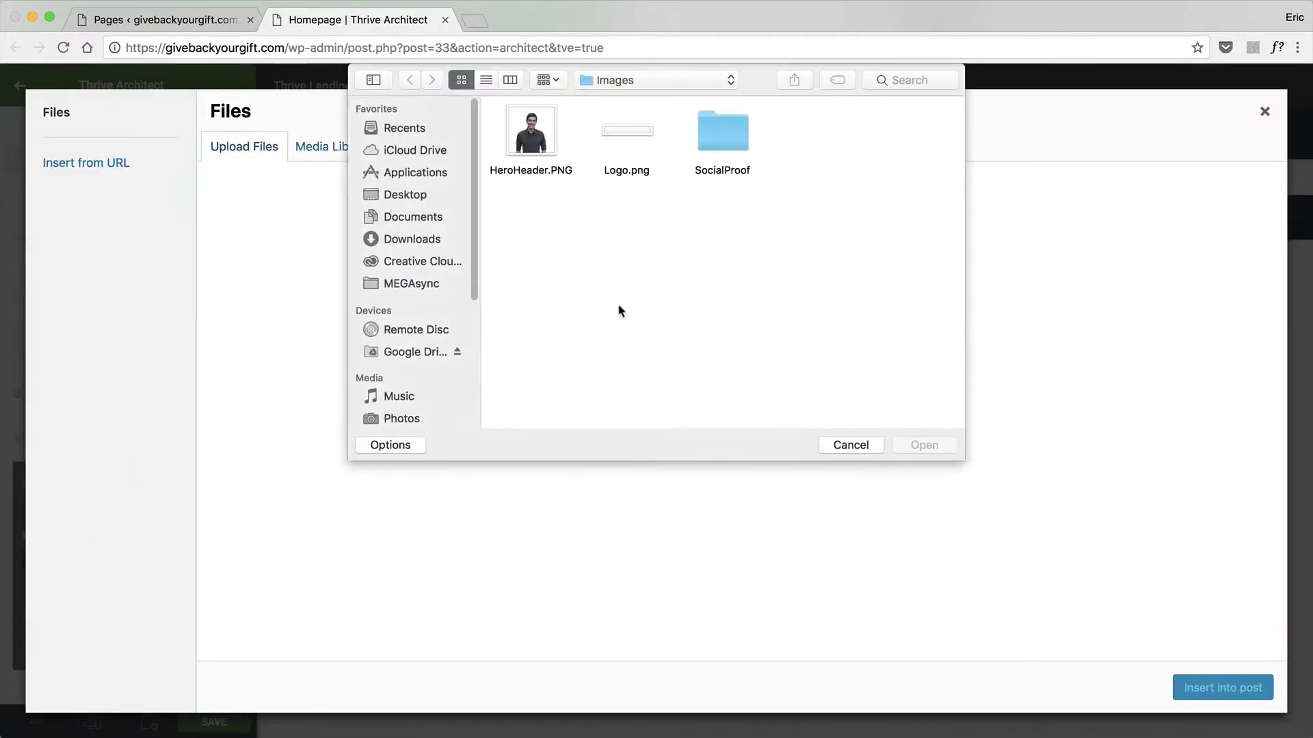
double_click(527, 158)
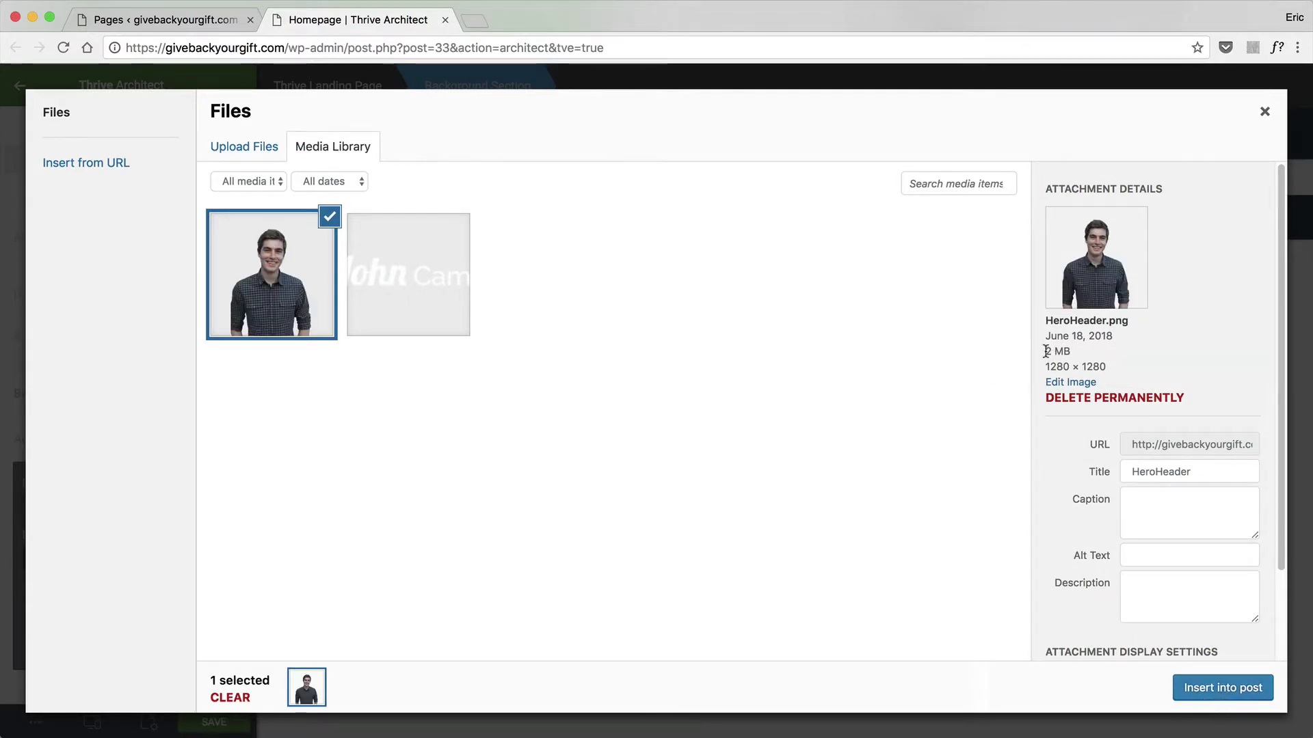
Insert HeroHeader as the section's background image with the Default image display and apply the layer.
drag(1046, 351, 1077, 354)
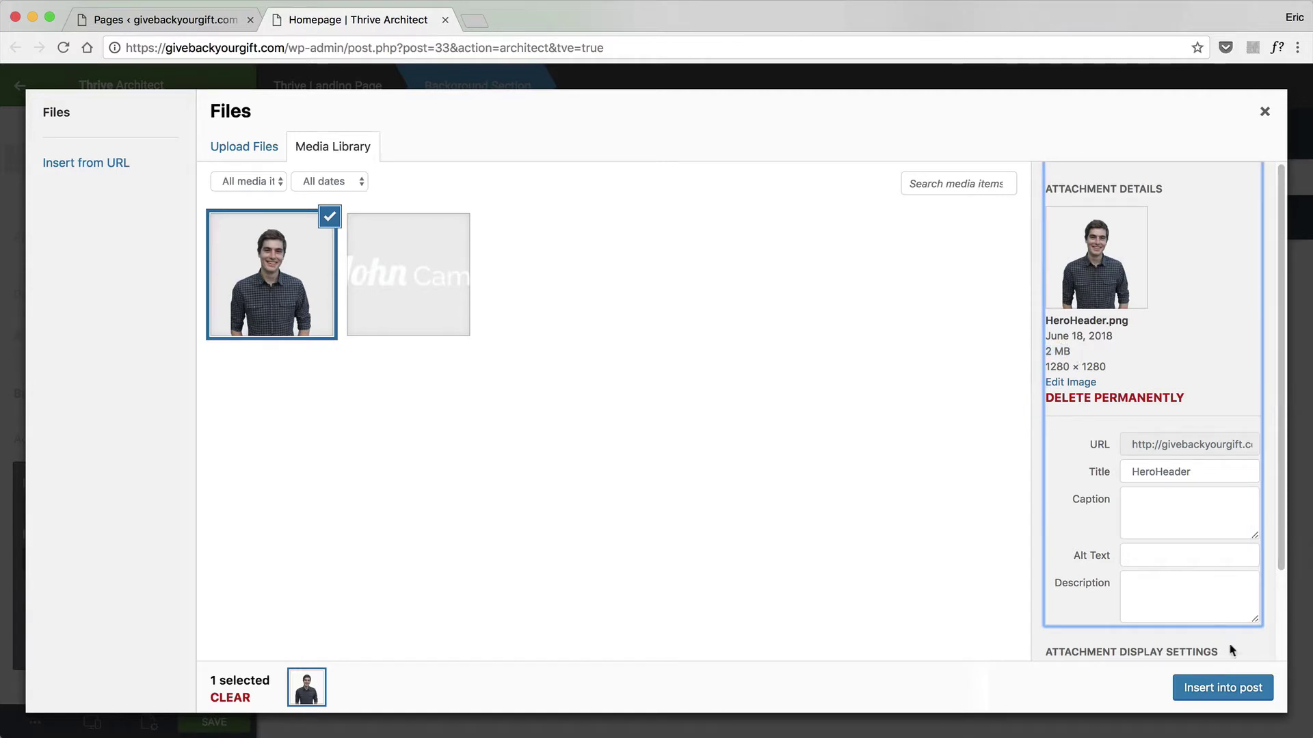
click(1247, 693)
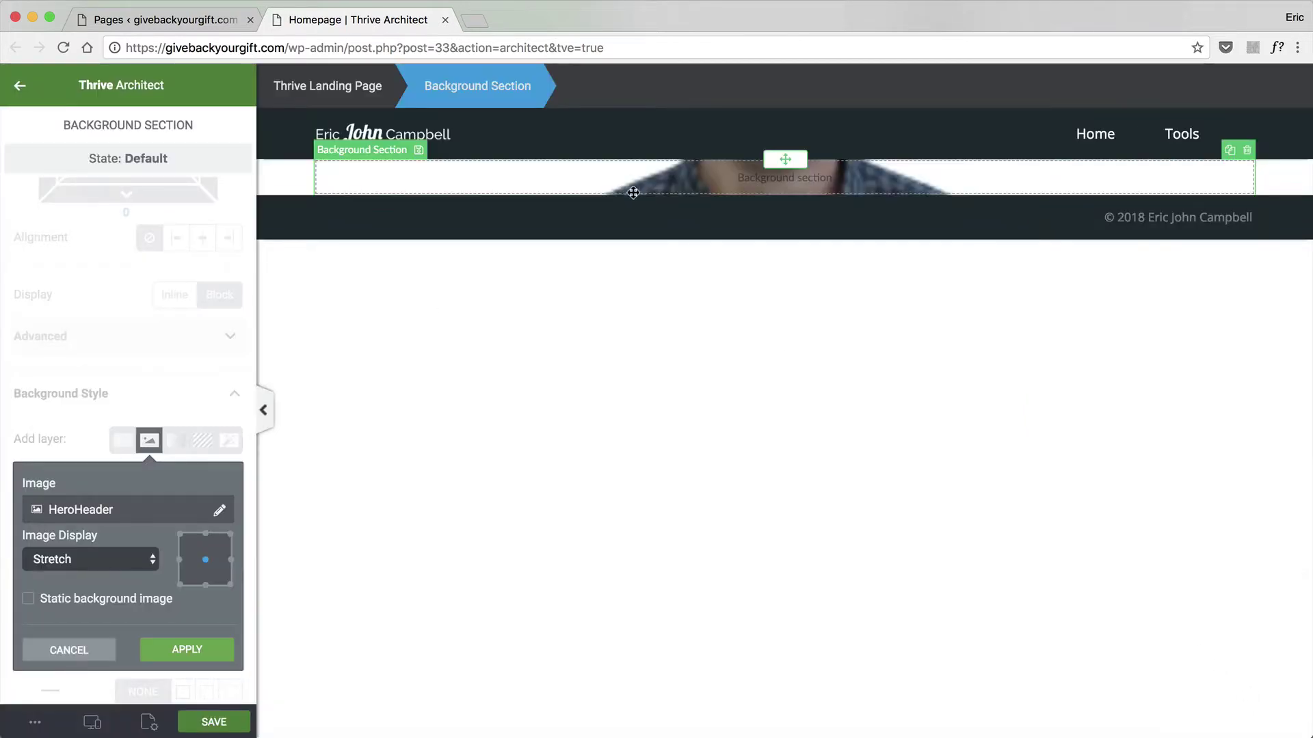
click(133, 561)
click(80, 545)
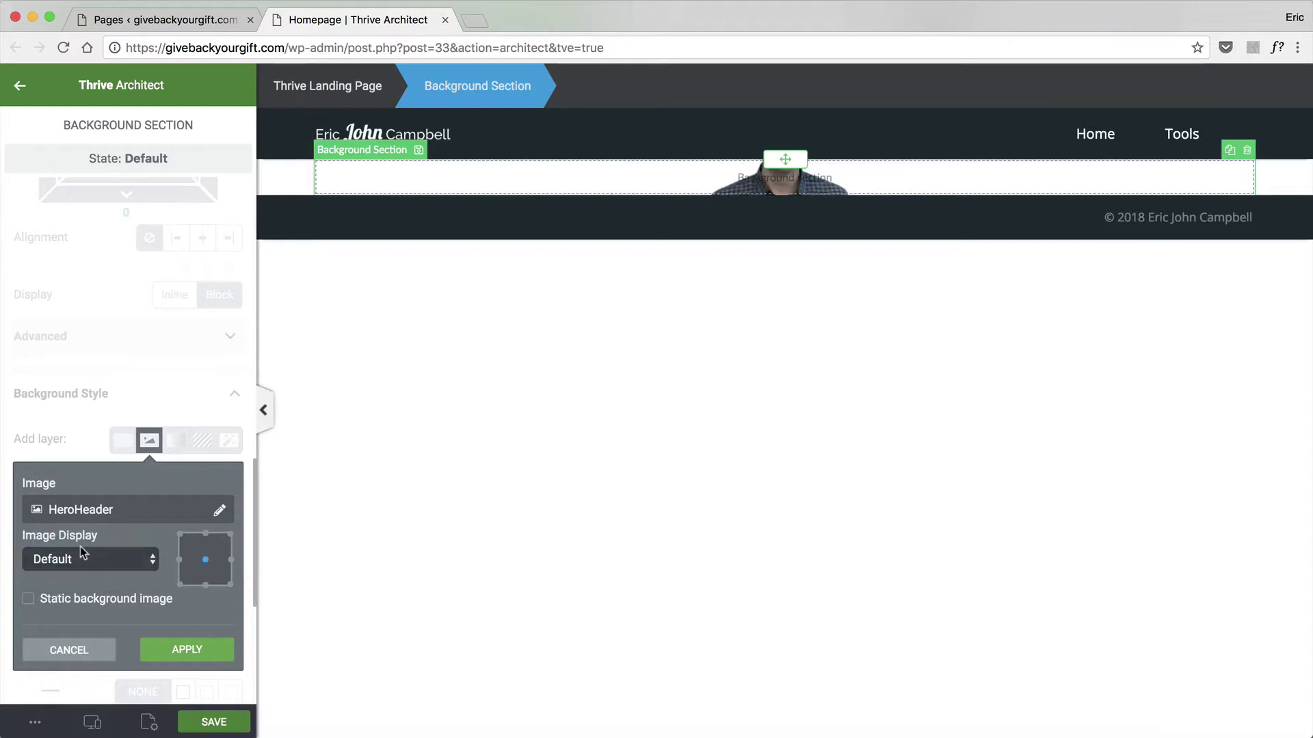
click(186, 651)
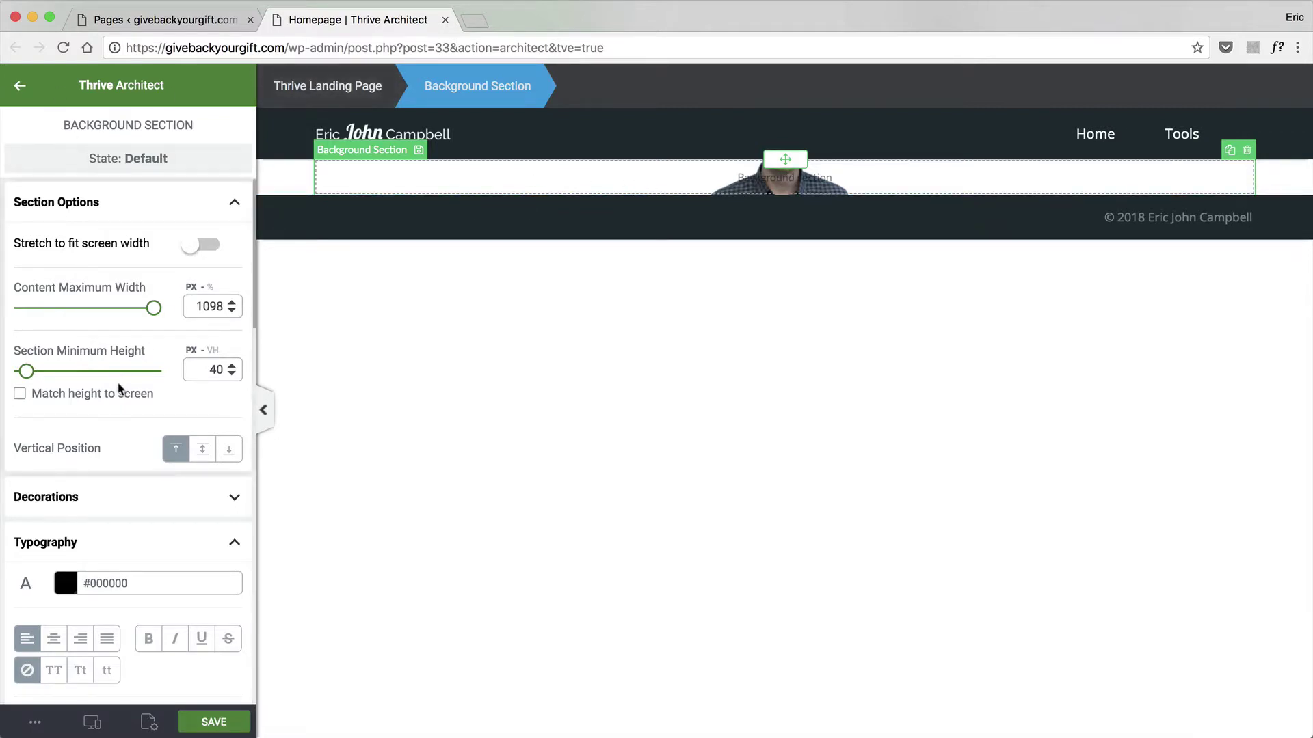
Increase the background section's minimum height to 374 px.
scroll(116, 388, down, 8)
scroll(117, 417, down, 4)
scroll(117, 417, up, 10)
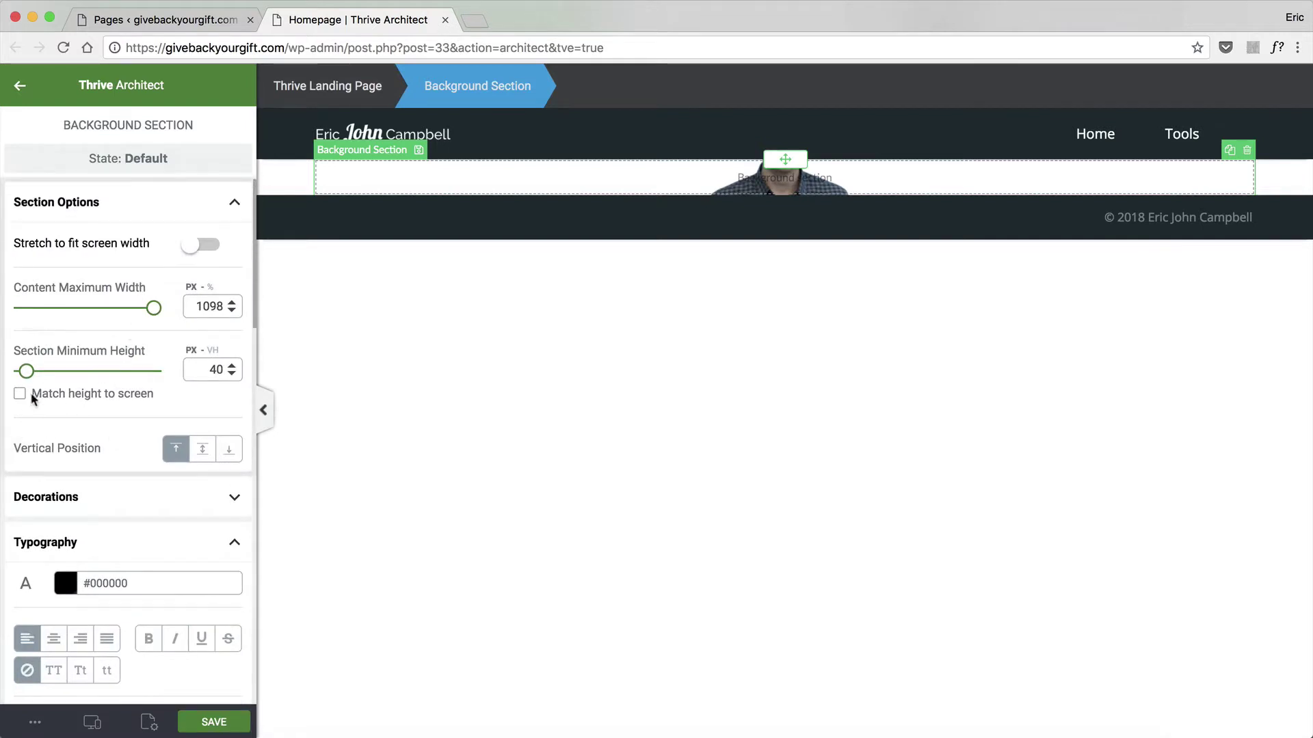
drag(27, 373, 72, 380)
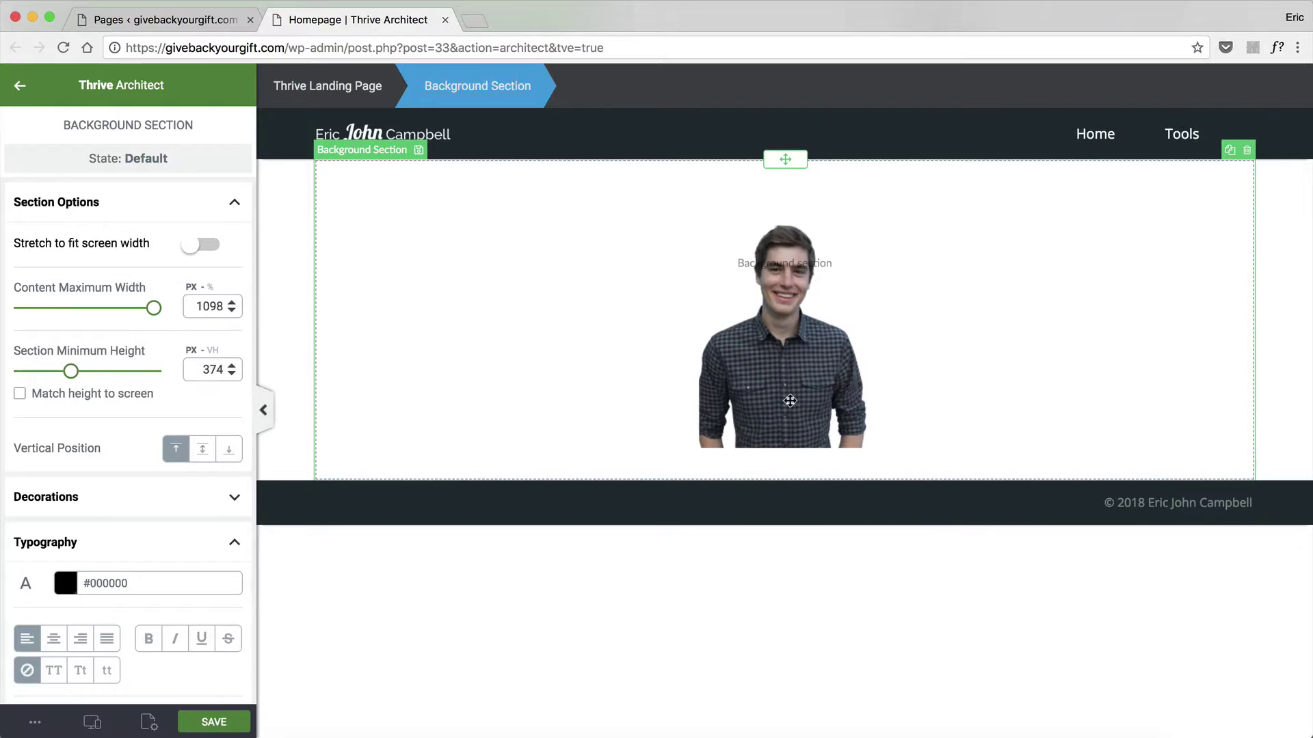
Reopen the section's background image layer and choose HeroHeader from the media library again.
scroll(96, 451, down, 12)
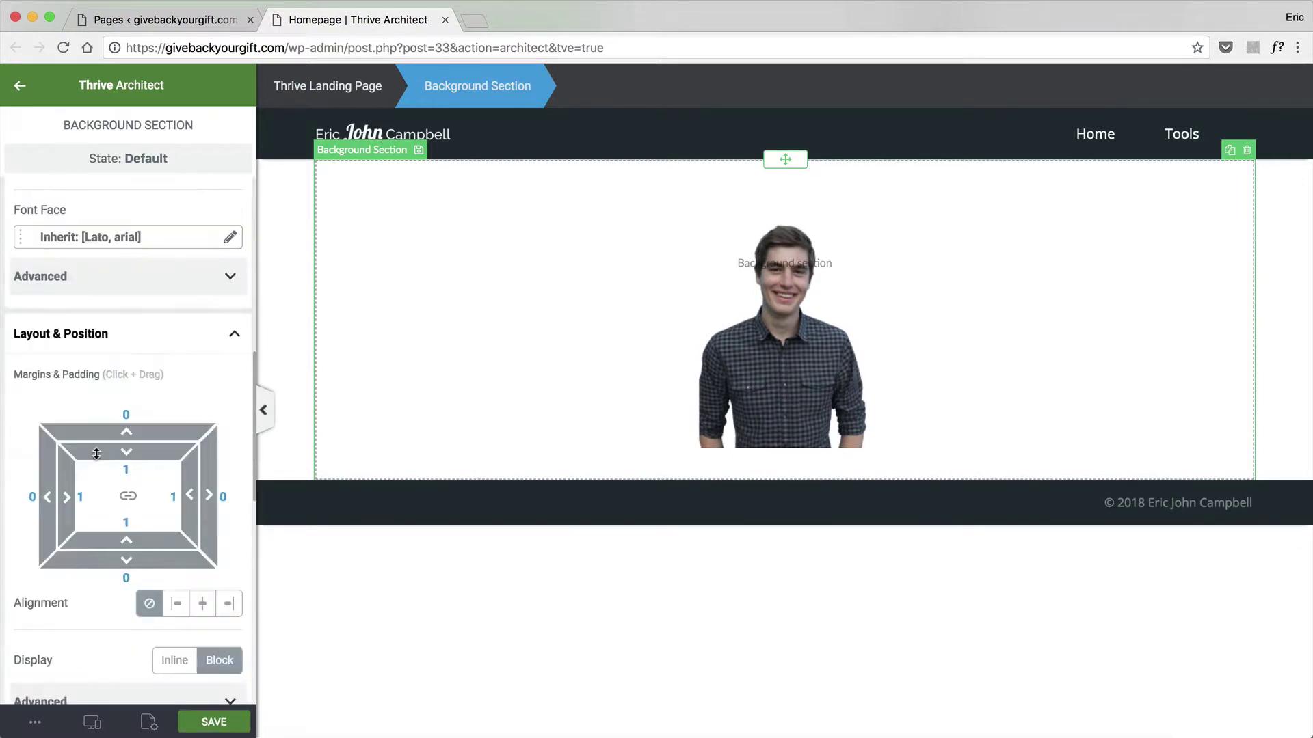
click(66, 616)
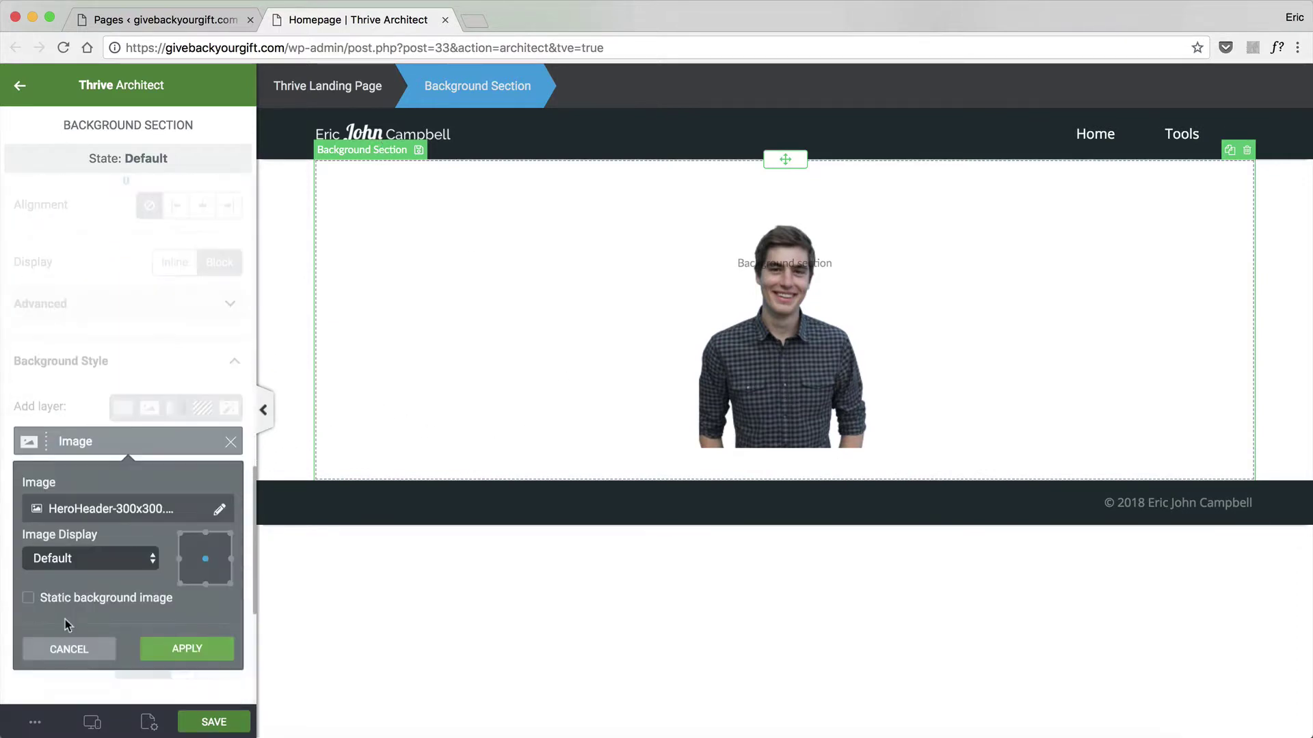
click(137, 508)
click(273, 327)
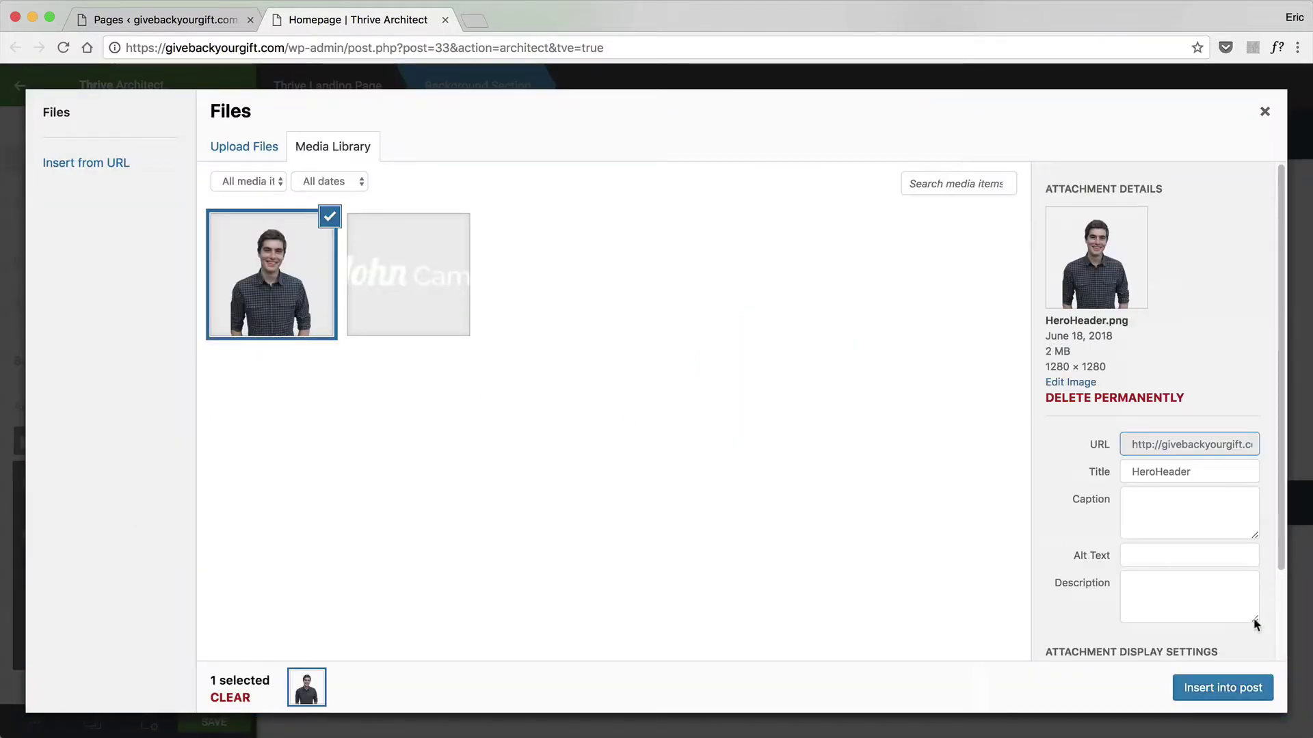
click(1224, 688)
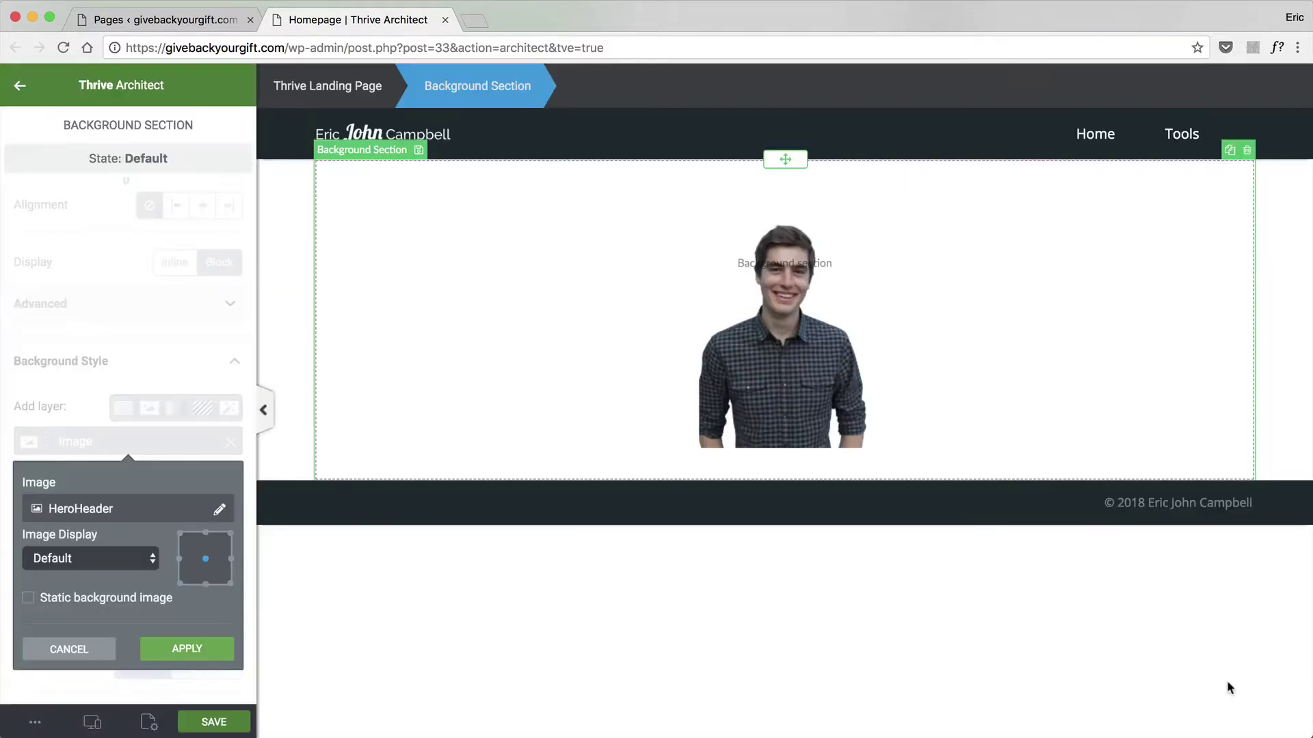
Try the Stretch and Repeat/tile displays with a static background image, and set the image display back to Default.
click(116, 559)
key(Escape)
click(100, 566)
key(Escape)
click(93, 567)
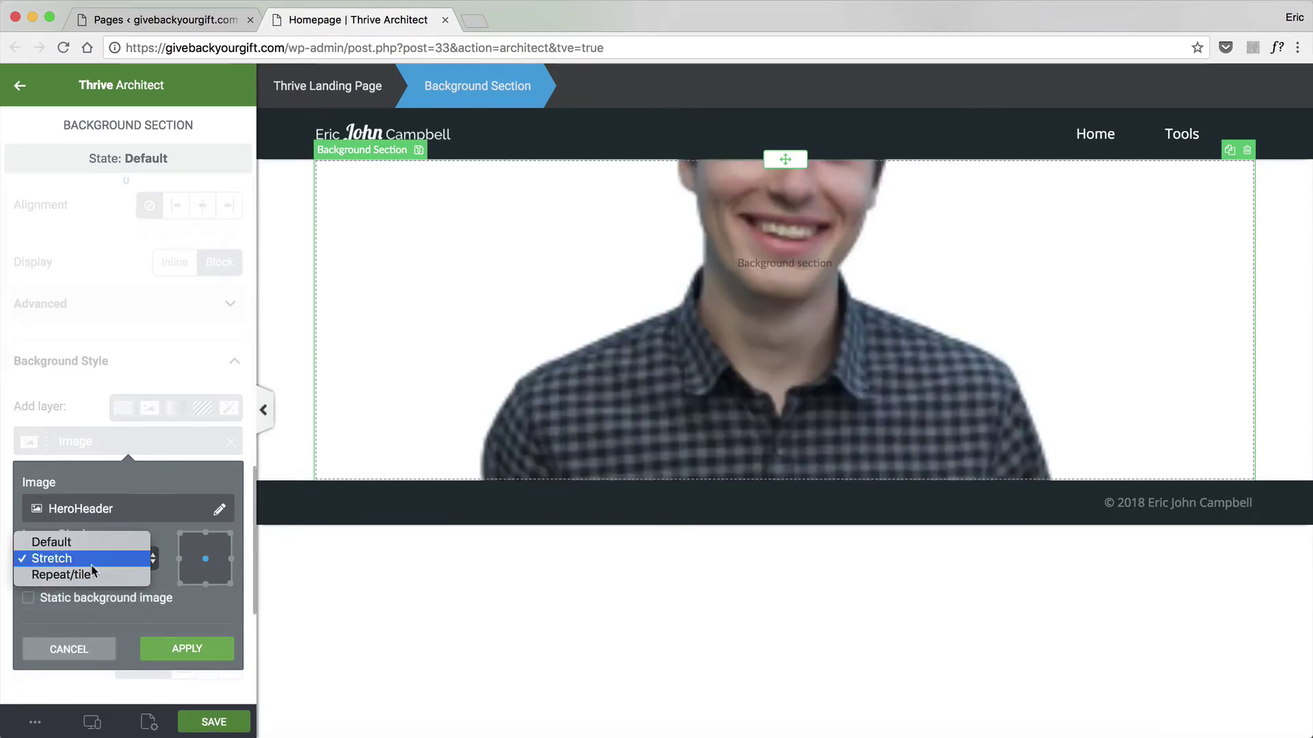
click(91, 573)
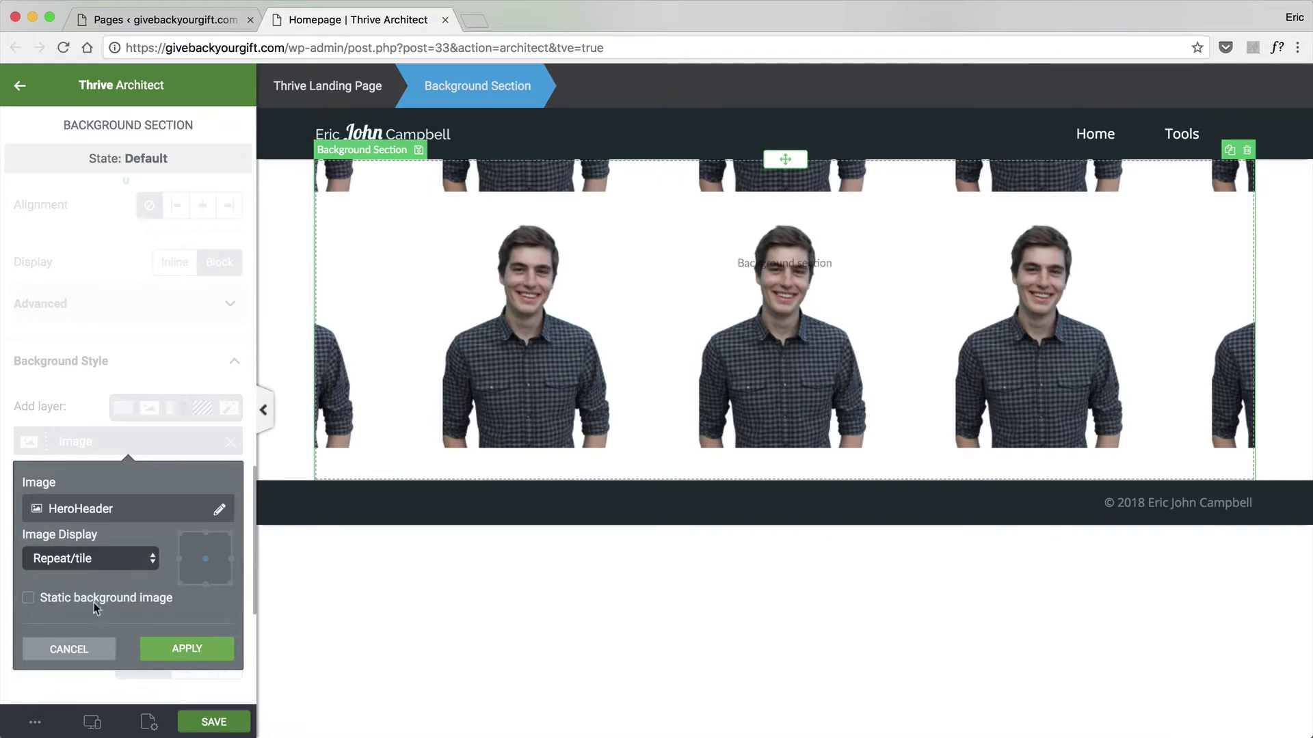
click(96, 602)
click(94, 560)
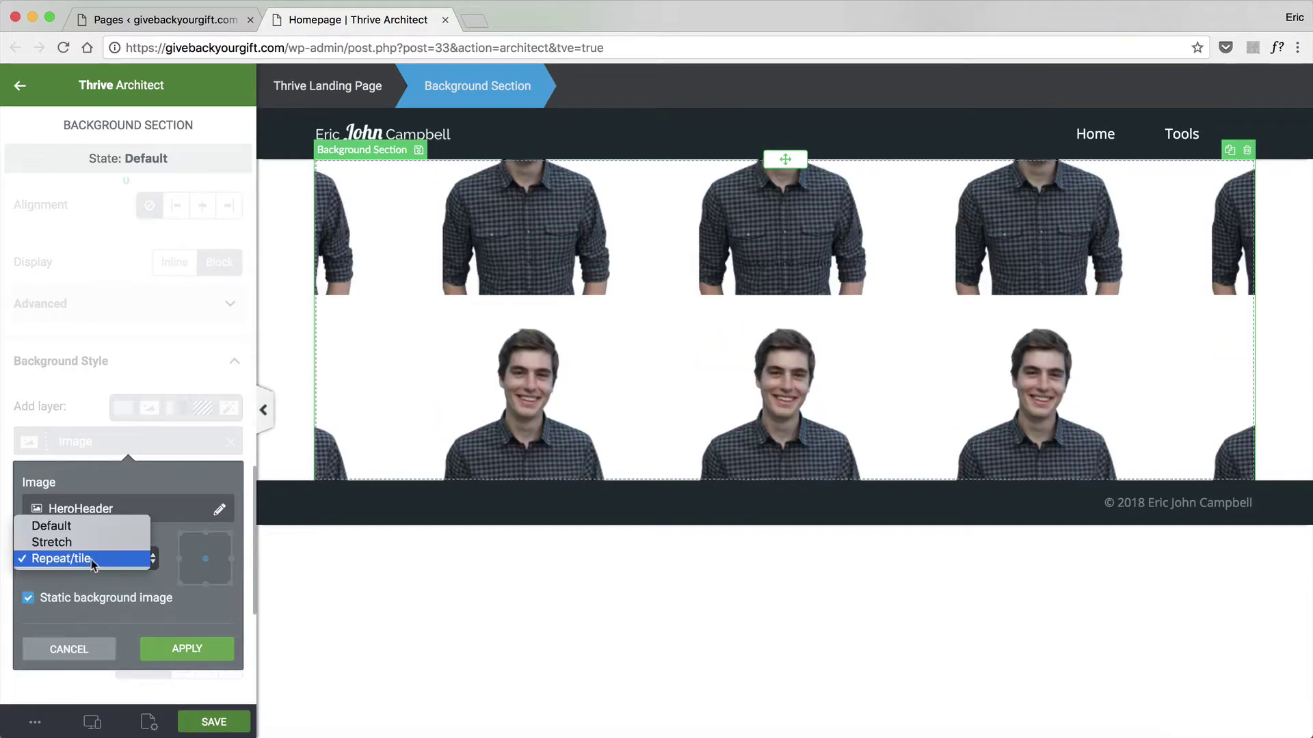
click(82, 542)
click(77, 558)
click(75, 543)
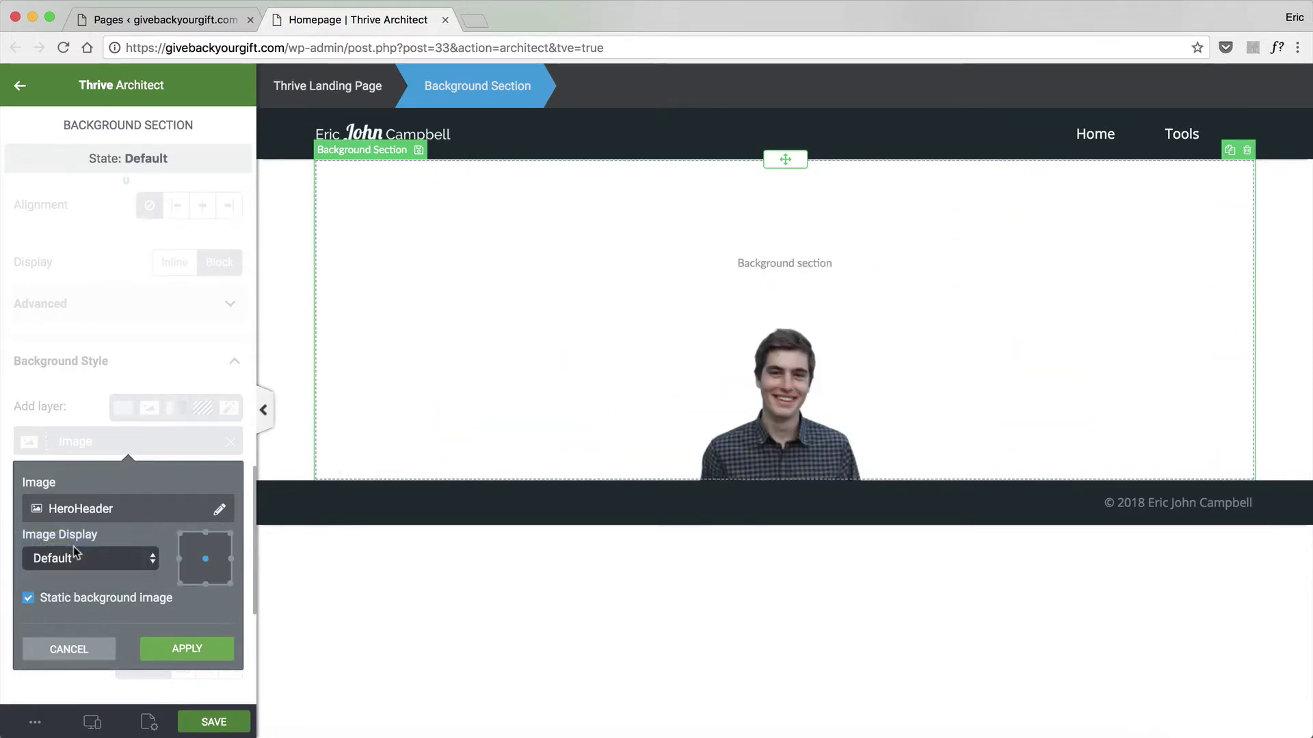
Discard the pending background image changes and remove the image layer from the background section.
click(219, 510)
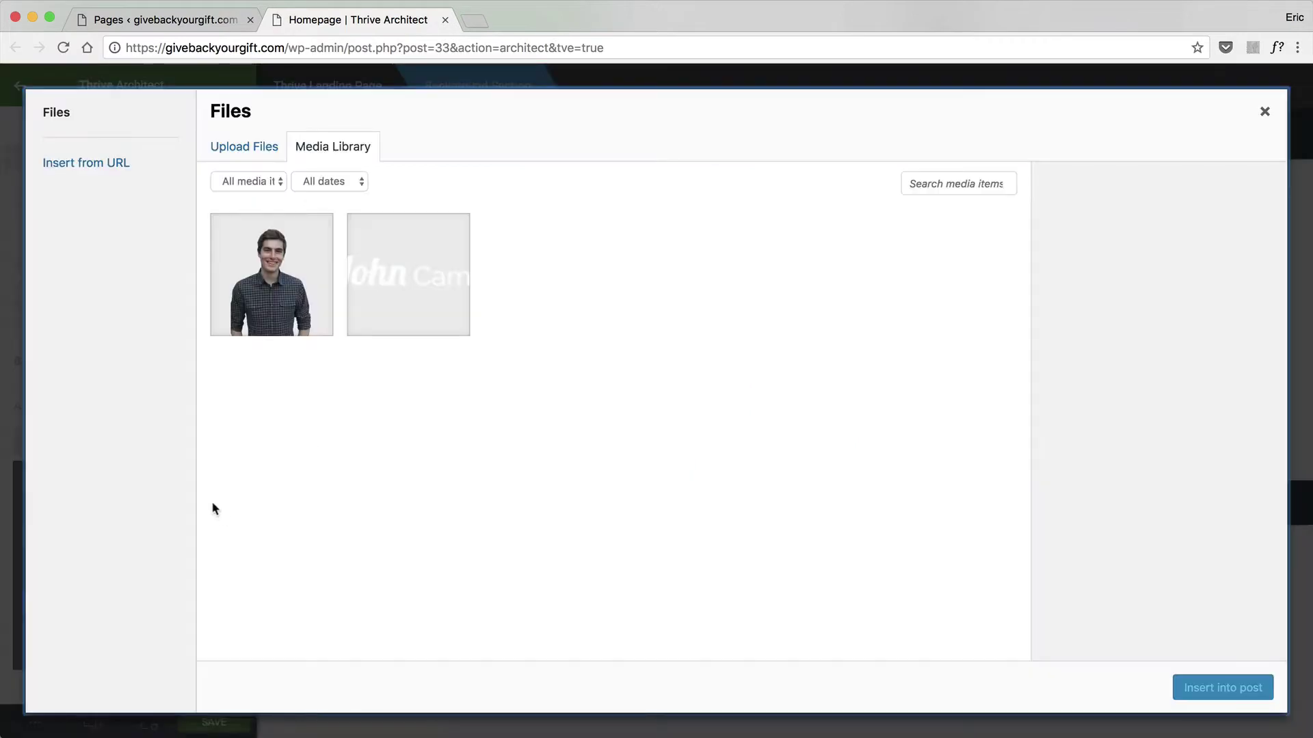
click(1263, 126)
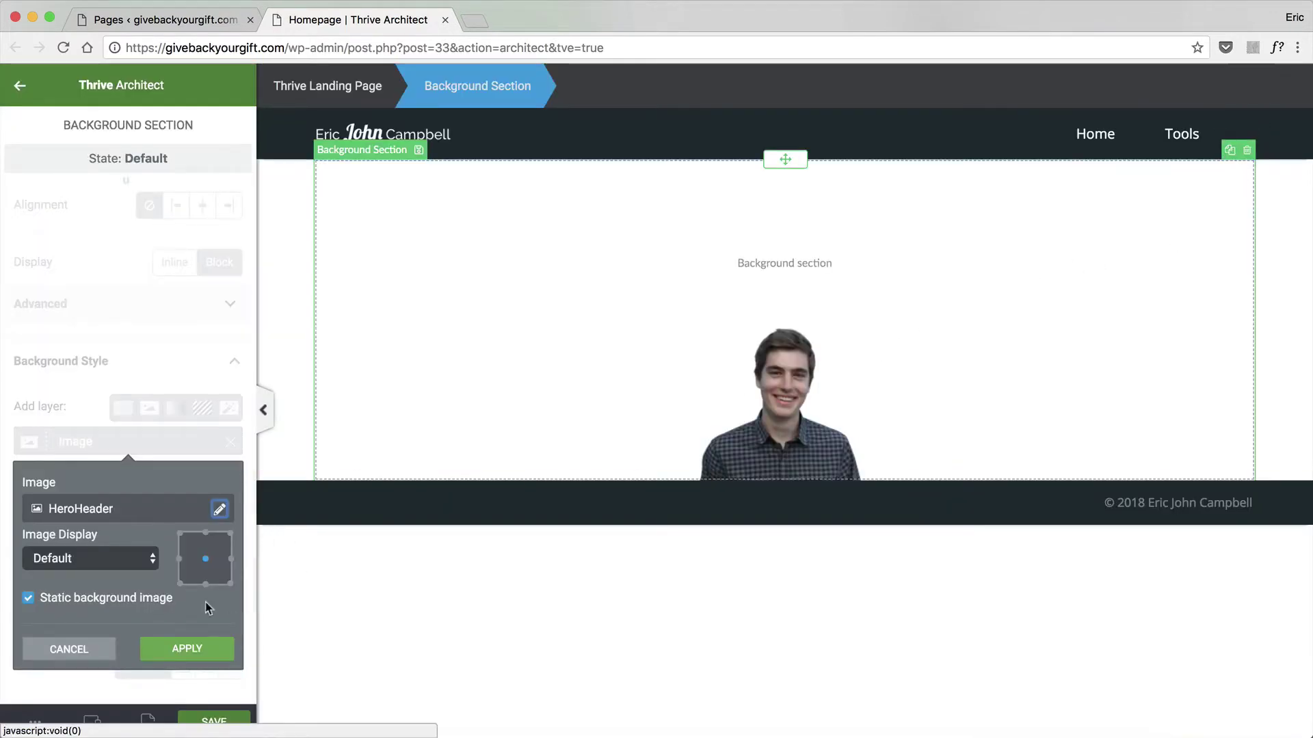
click(47, 651)
click(230, 429)
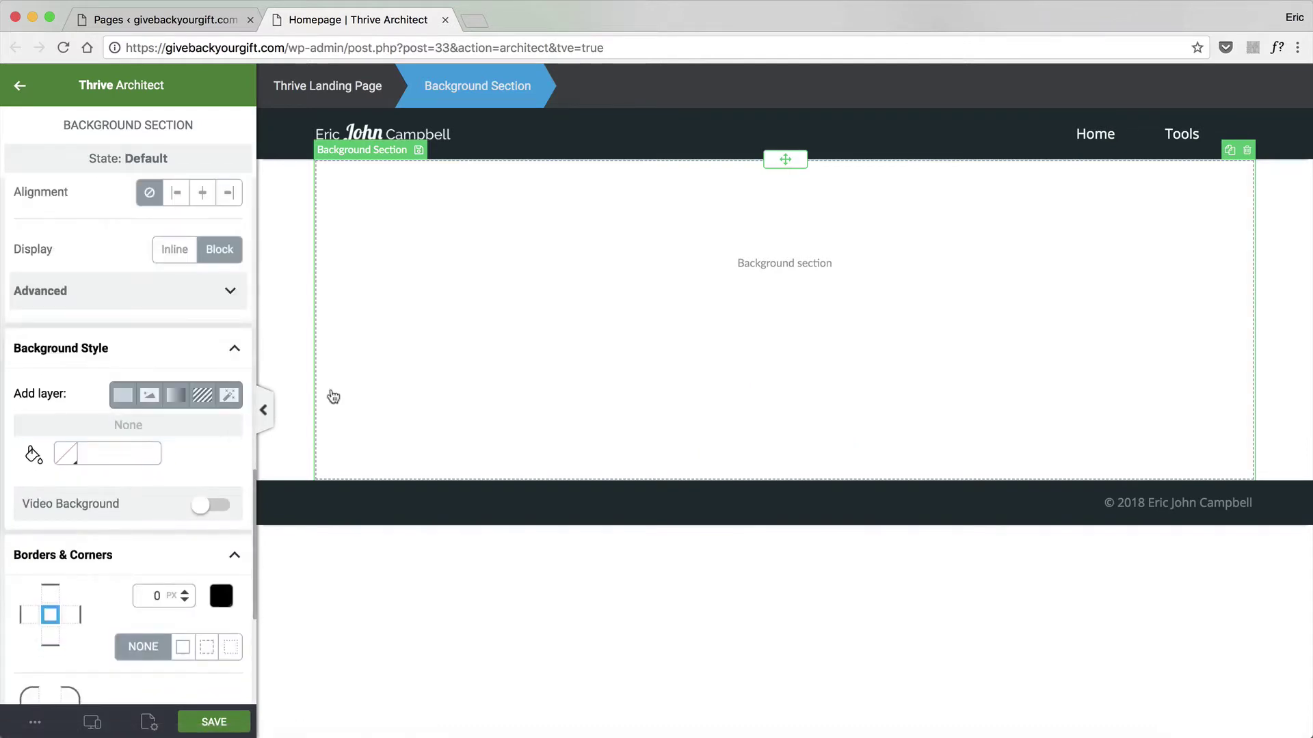
Insert a two-column layout with equal 1/2 widths into the background section.
scroll(139, 288, up, 10)
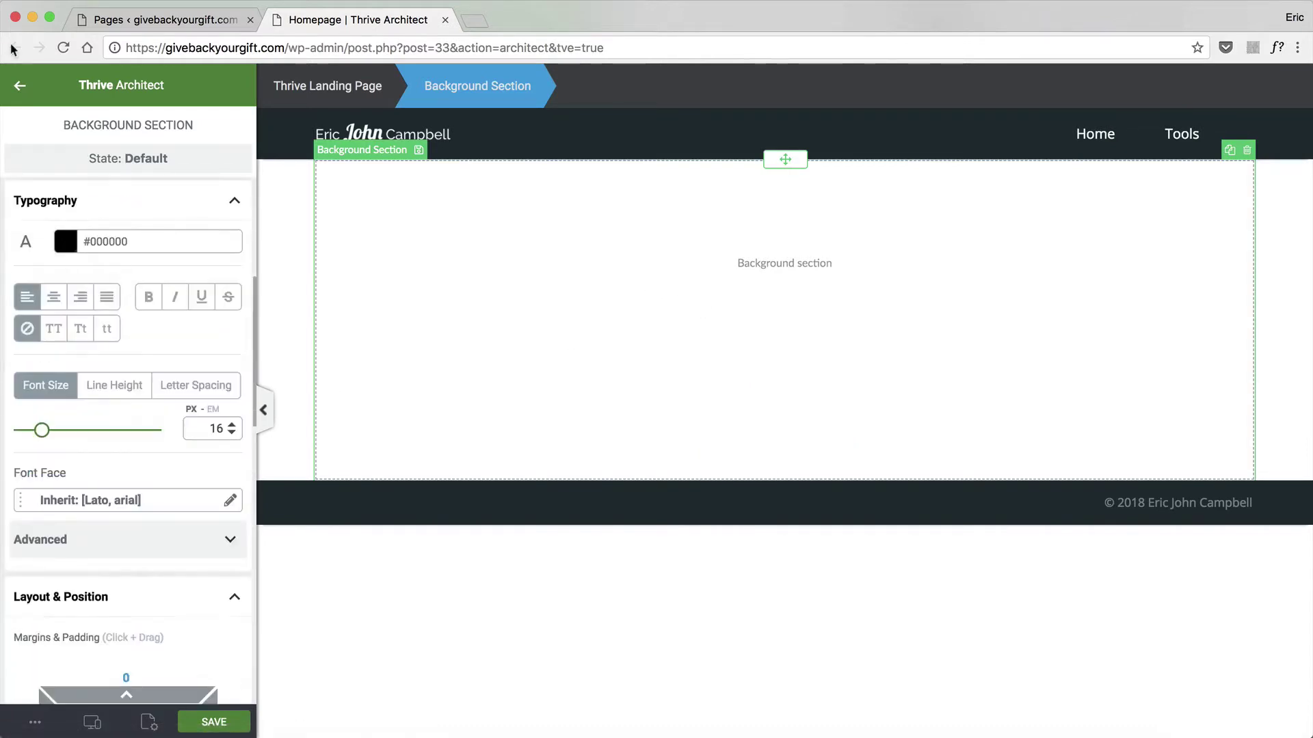
click(26, 88)
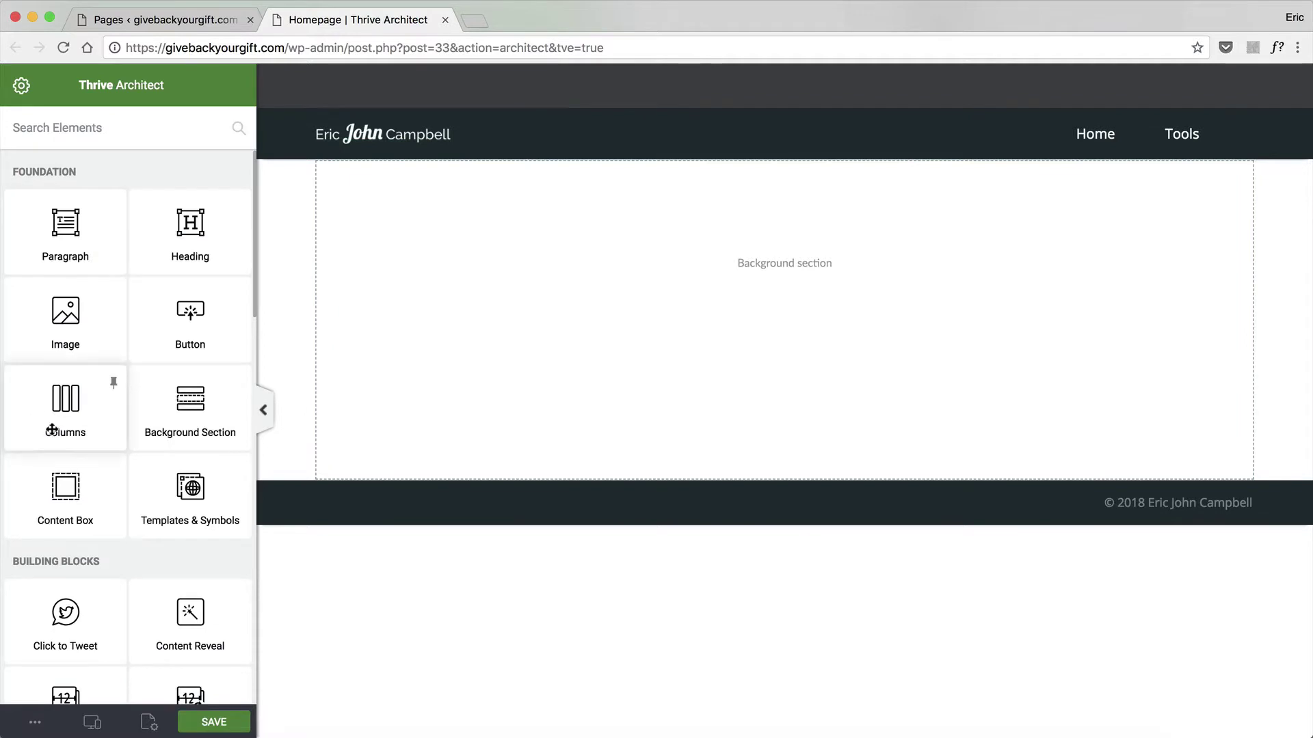
drag(50, 424, 926, 277)
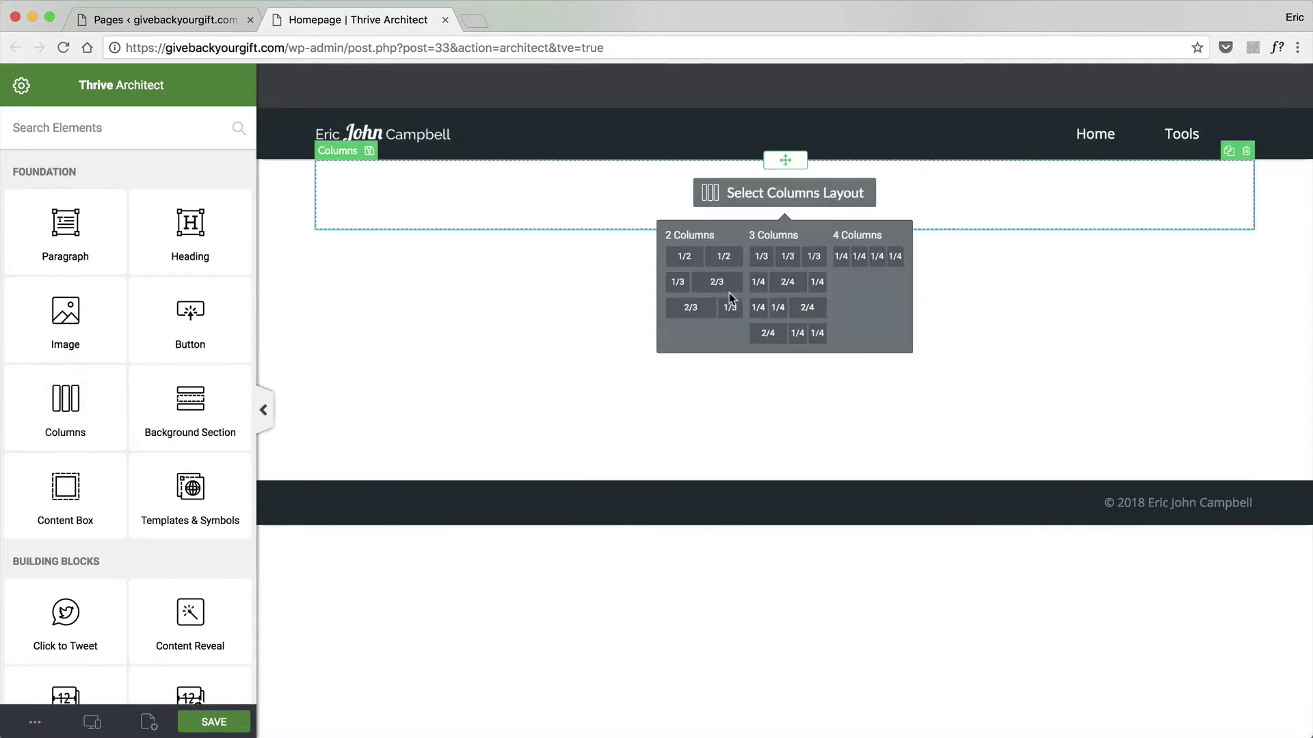
click(704, 258)
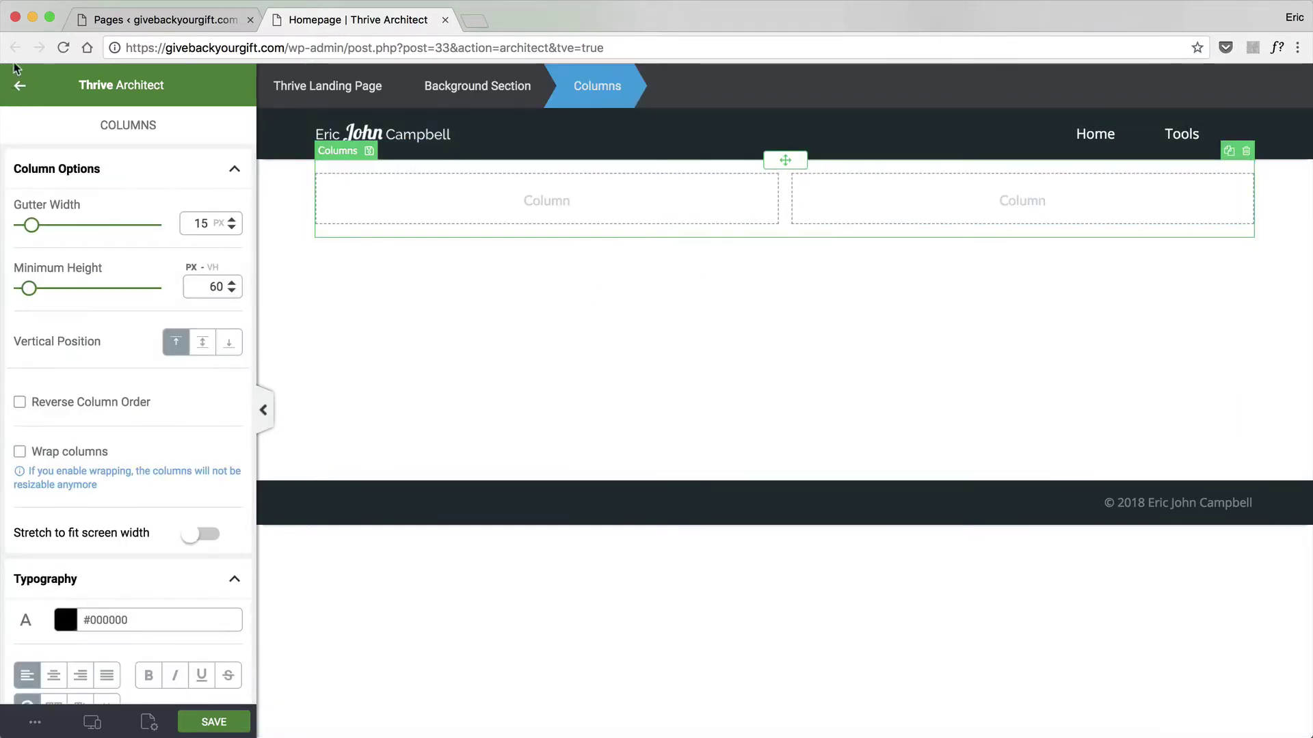
Find the image element, place it in the left column and insert HeroHeader from the media library.
click(25, 100)
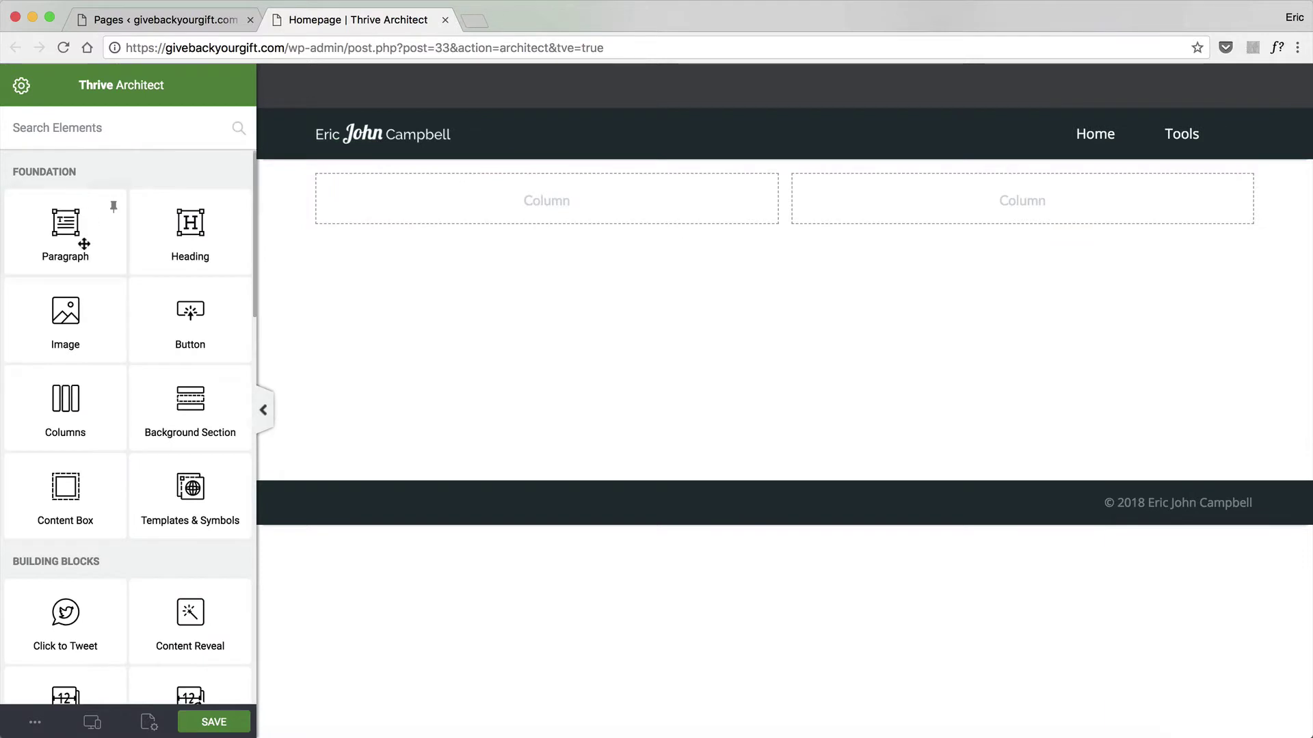
click(77, 133)
text(image)
drag(64, 207, 530, 194)
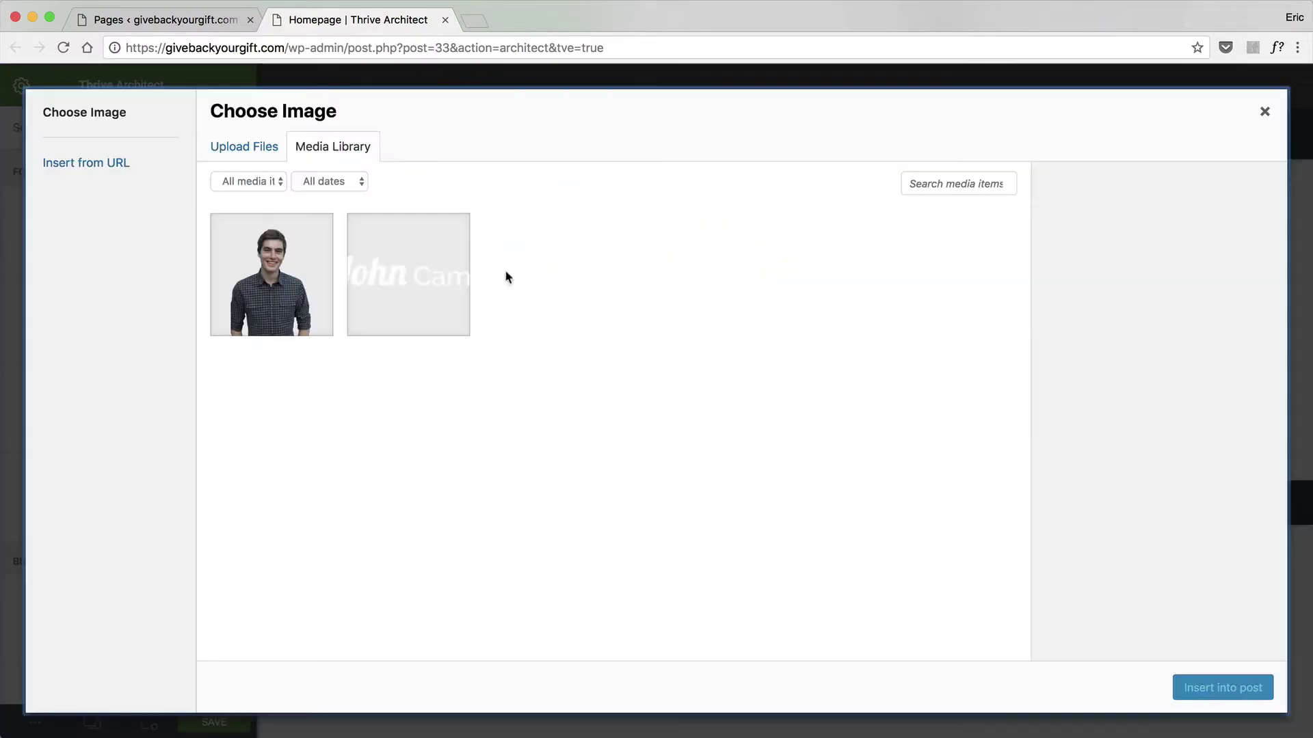
click(274, 273)
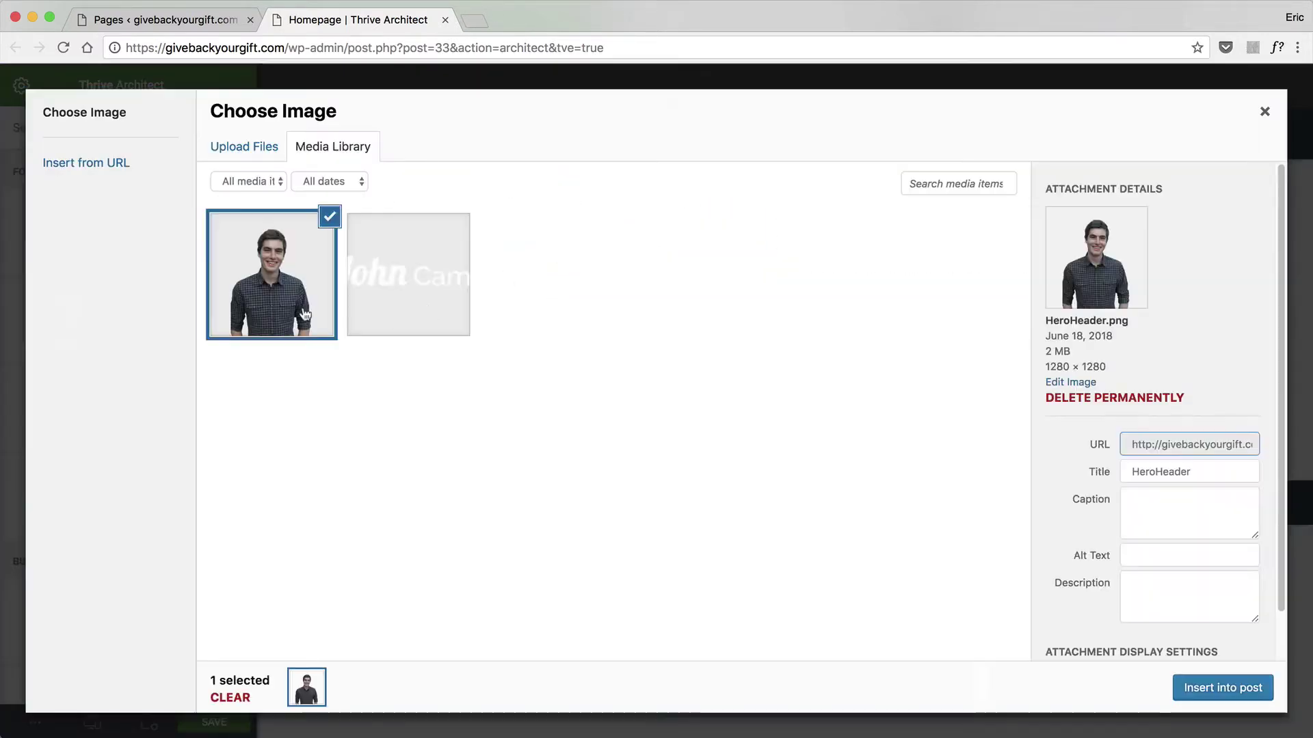
click(1221, 688)
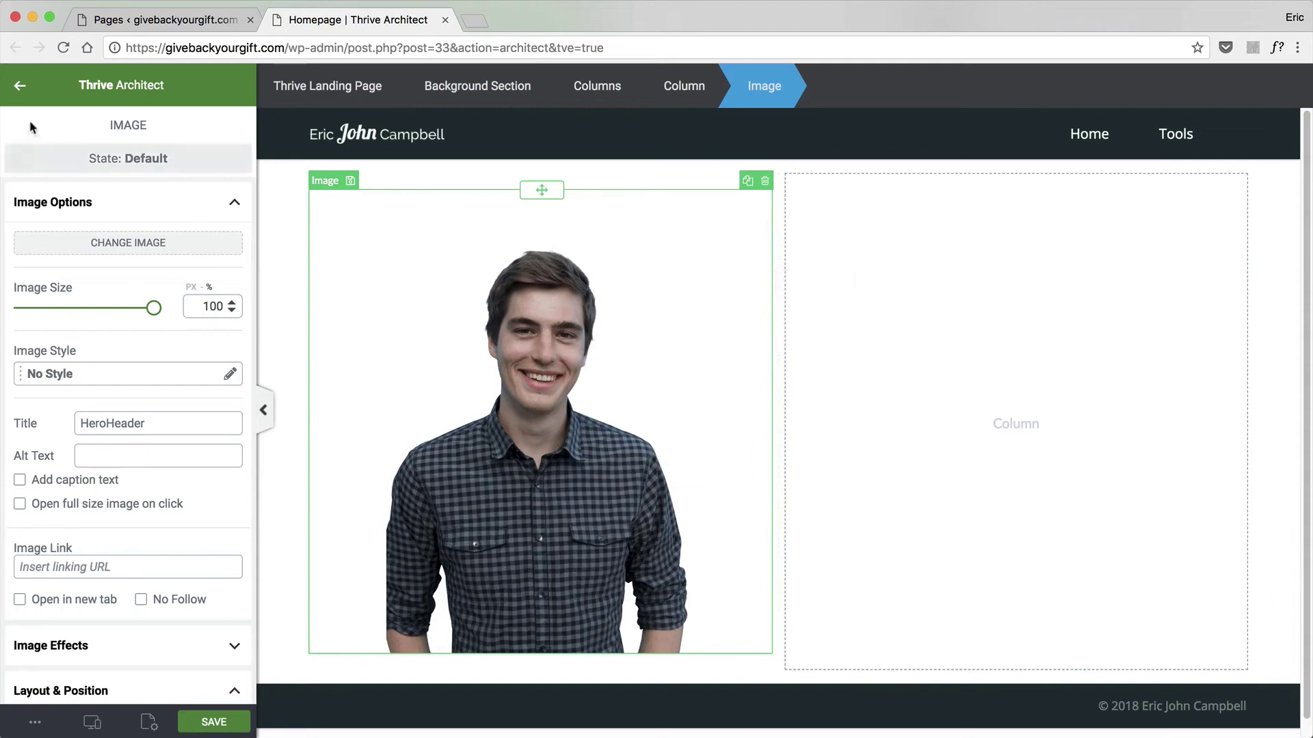
Find the Heading element and place it in the empty right column of the background section.
click(20, 87)
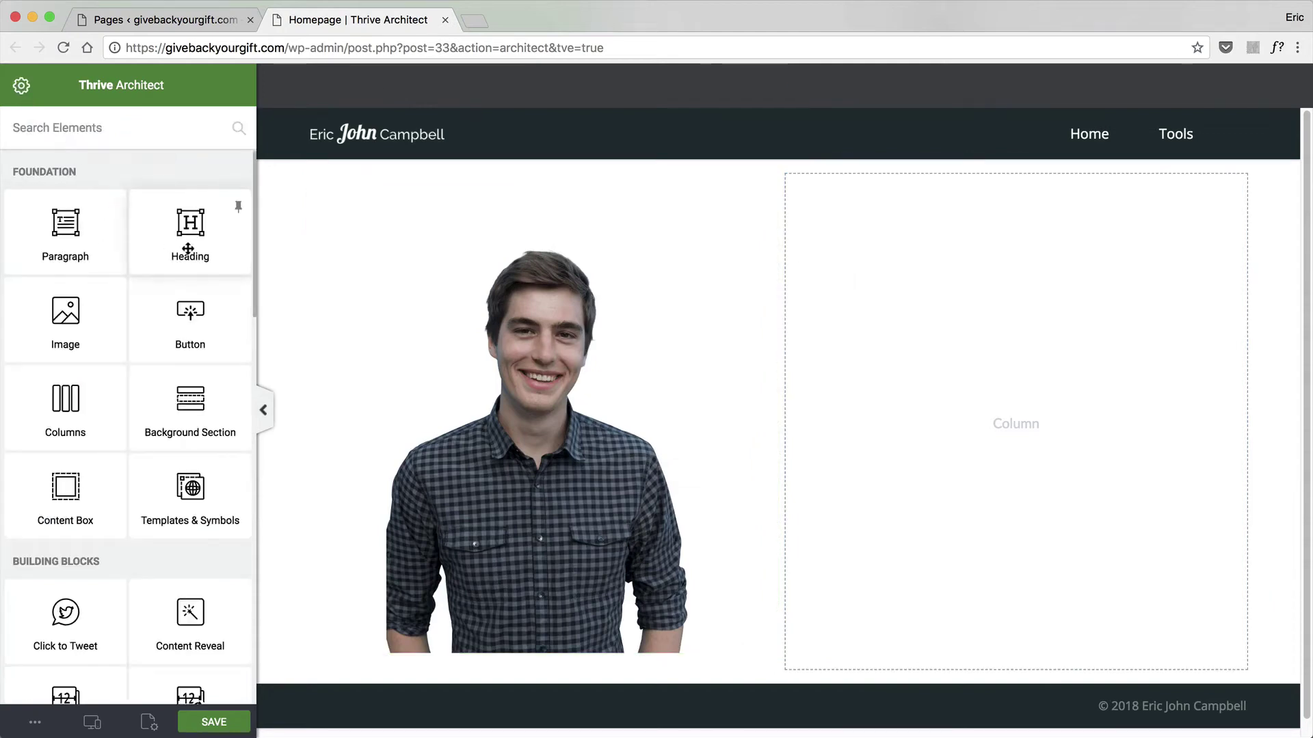
scroll(186, 383, down, 3)
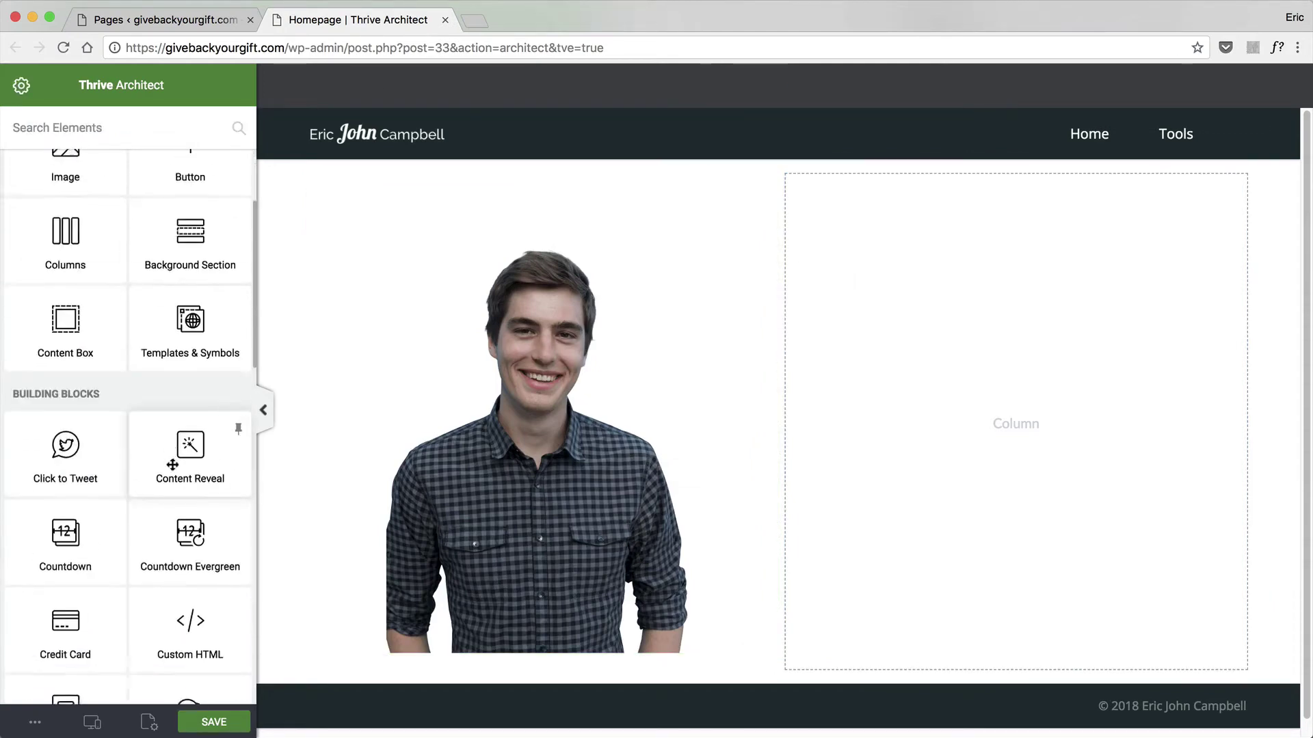
scroll(177, 445, up, 3)
drag(190, 225, 869, 438)
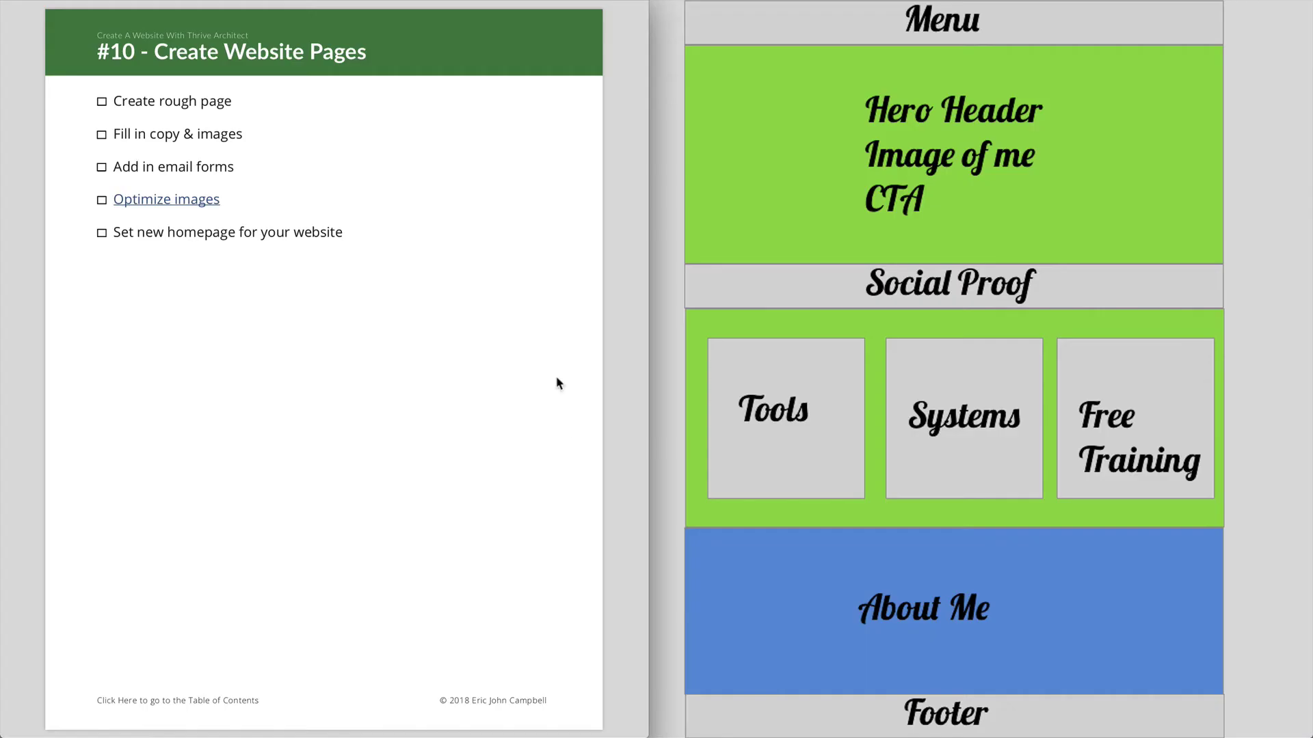
Switch to the website planning document, open section #4 - Make A Wireframe & Write Copy, and copy the headline text.
click(166, 701)
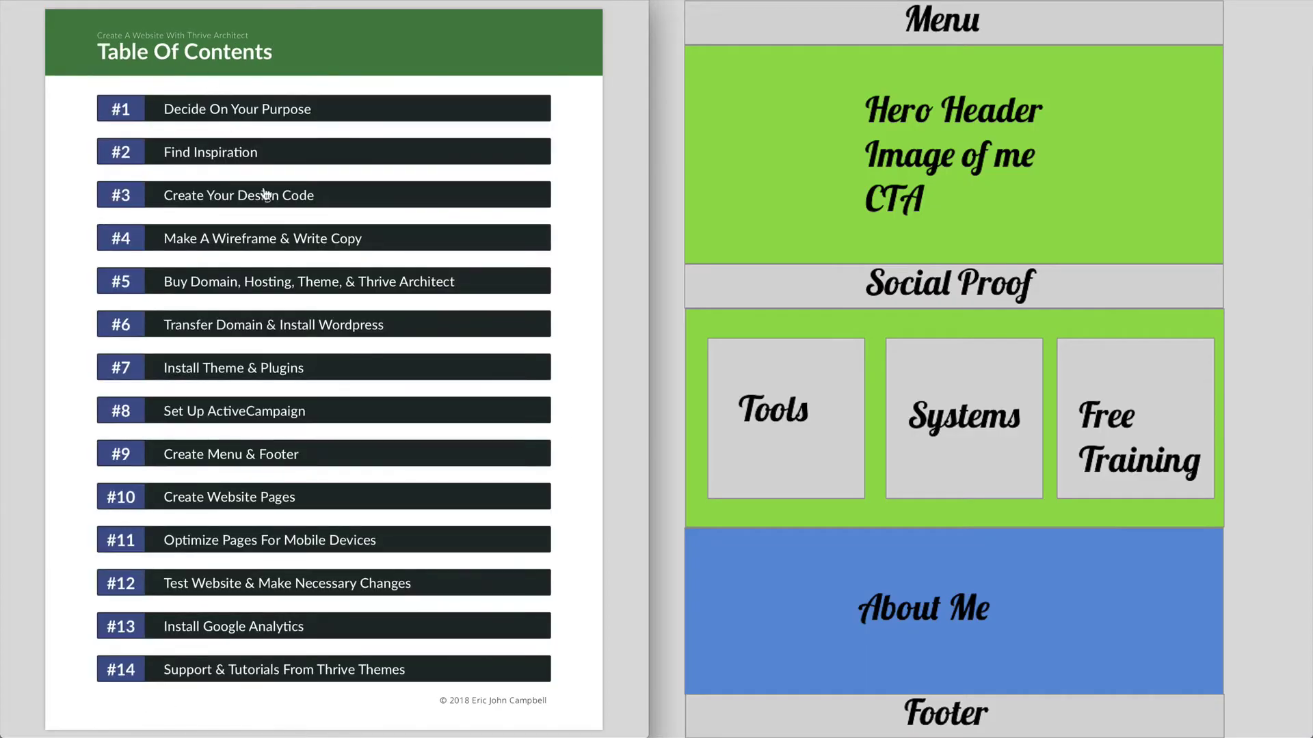
click(236, 156)
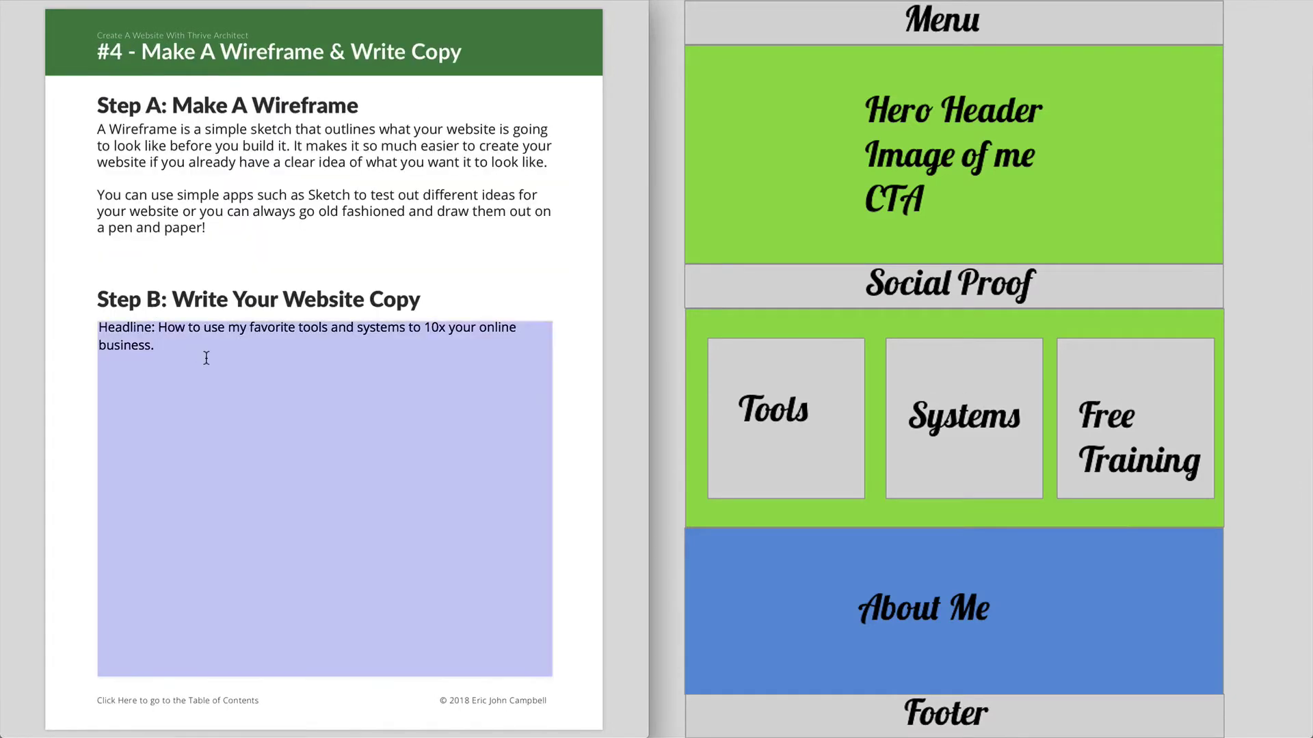
click(207, 358)
key(super+c)
click(196, 358)
drag(171, 353, 148, 334)
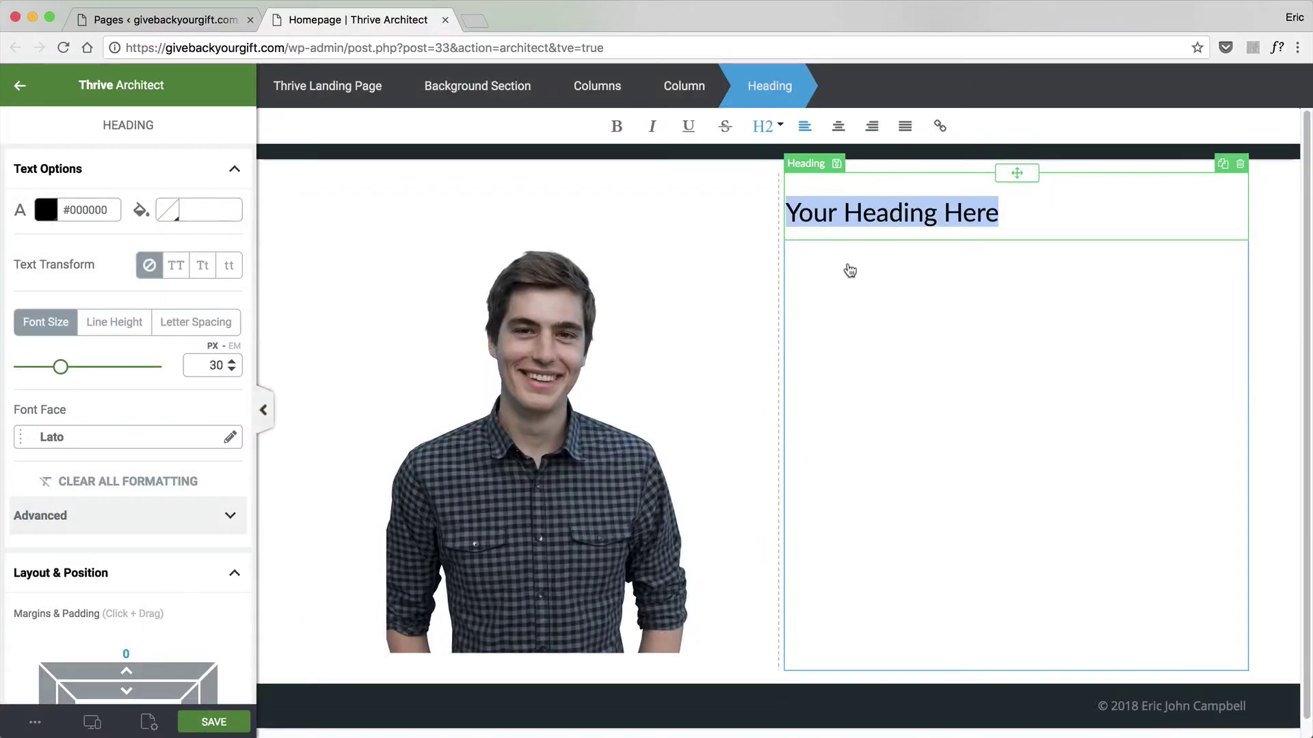
Back in Thrive Architect, replace the placeholder heading with "How to use my favorite tools and systems to 10x your online business." and make it H1.
key(super+v)
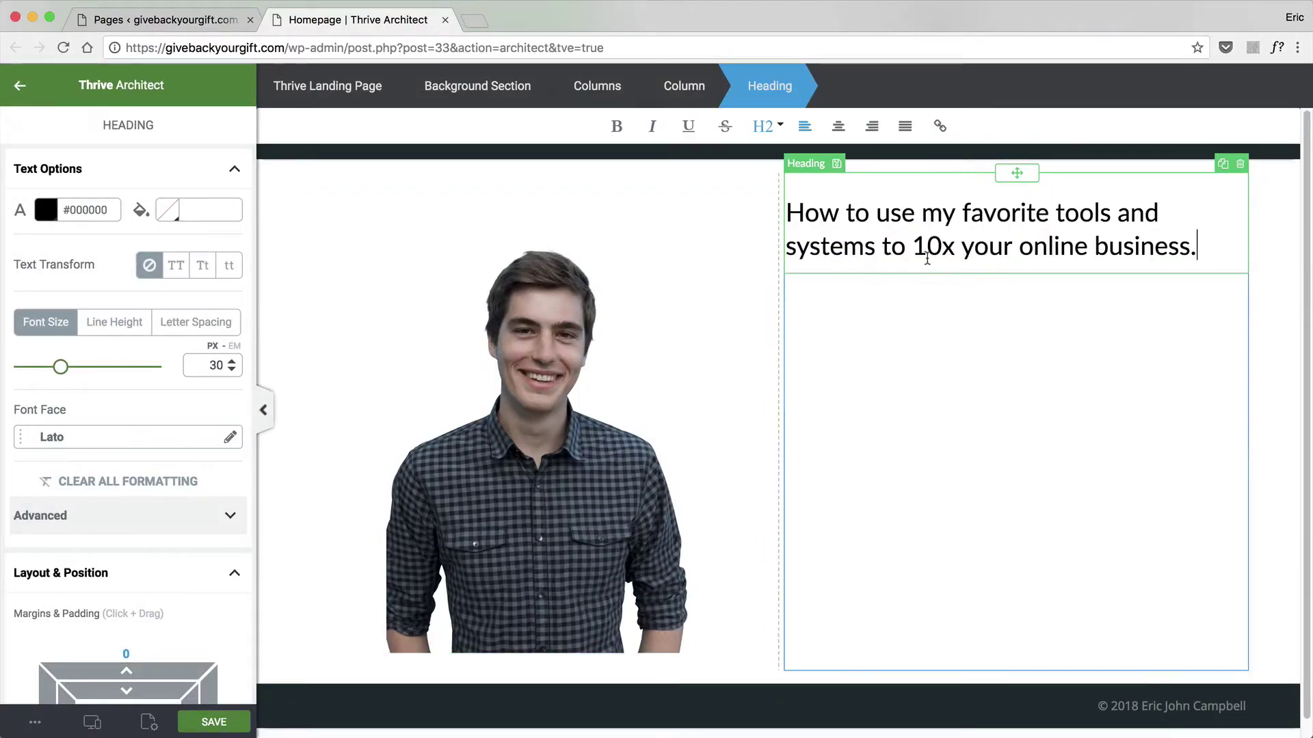
click(765, 138)
click(771, 176)
click(769, 138)
click(776, 156)
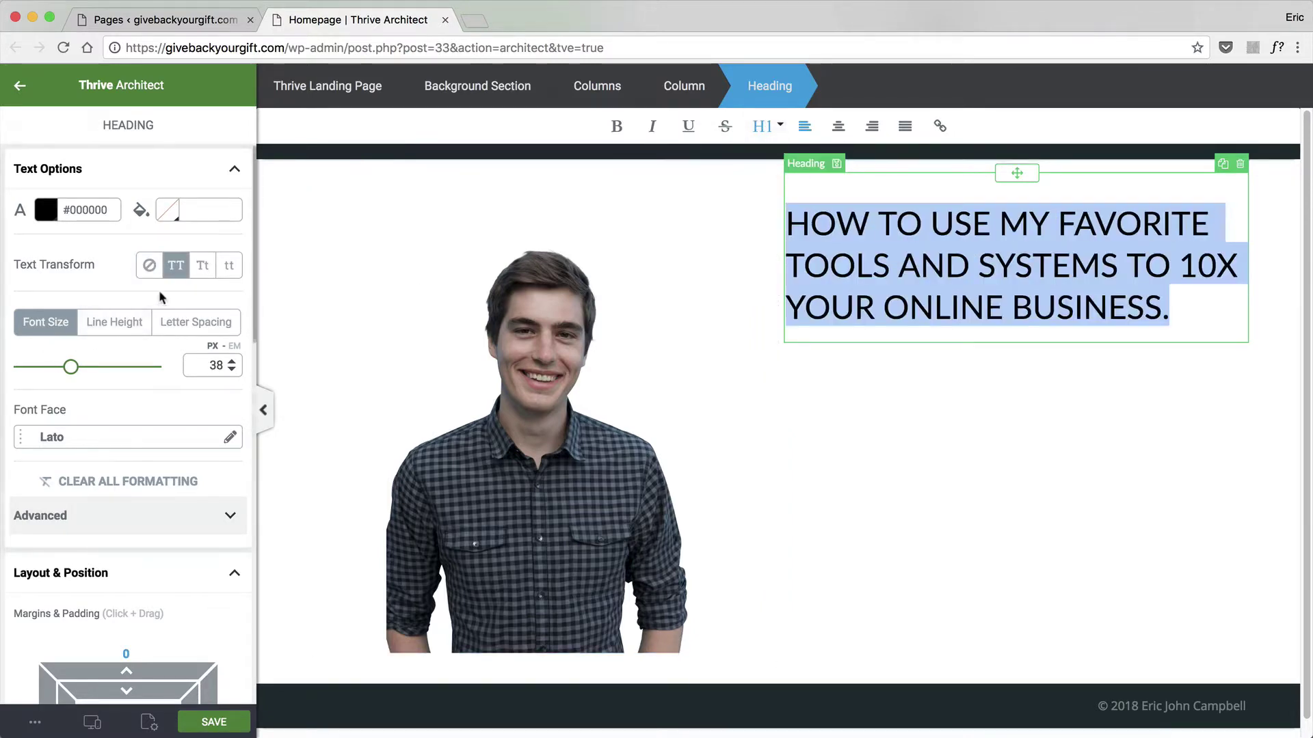
Capitalize the first letter of each word in the heading and make it bold.
click(202, 265)
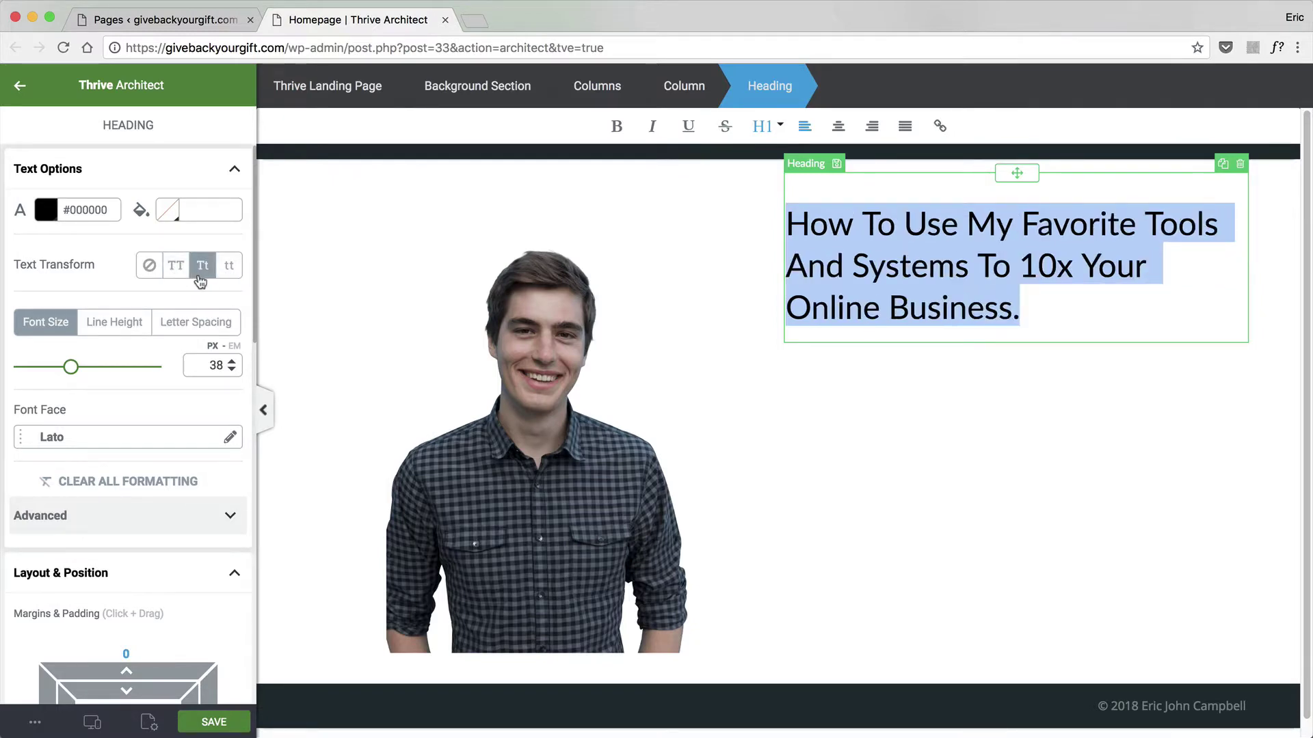
click(615, 126)
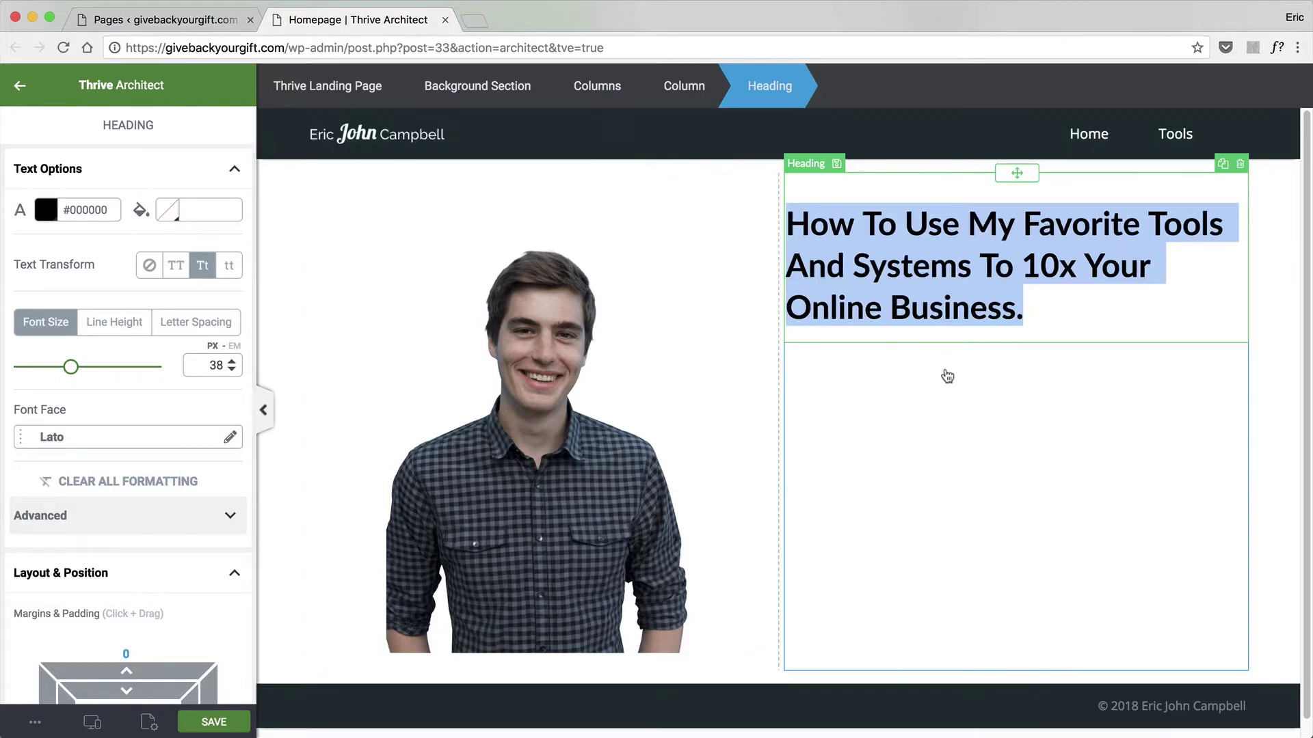
click(1068, 298)
click(1277, 380)
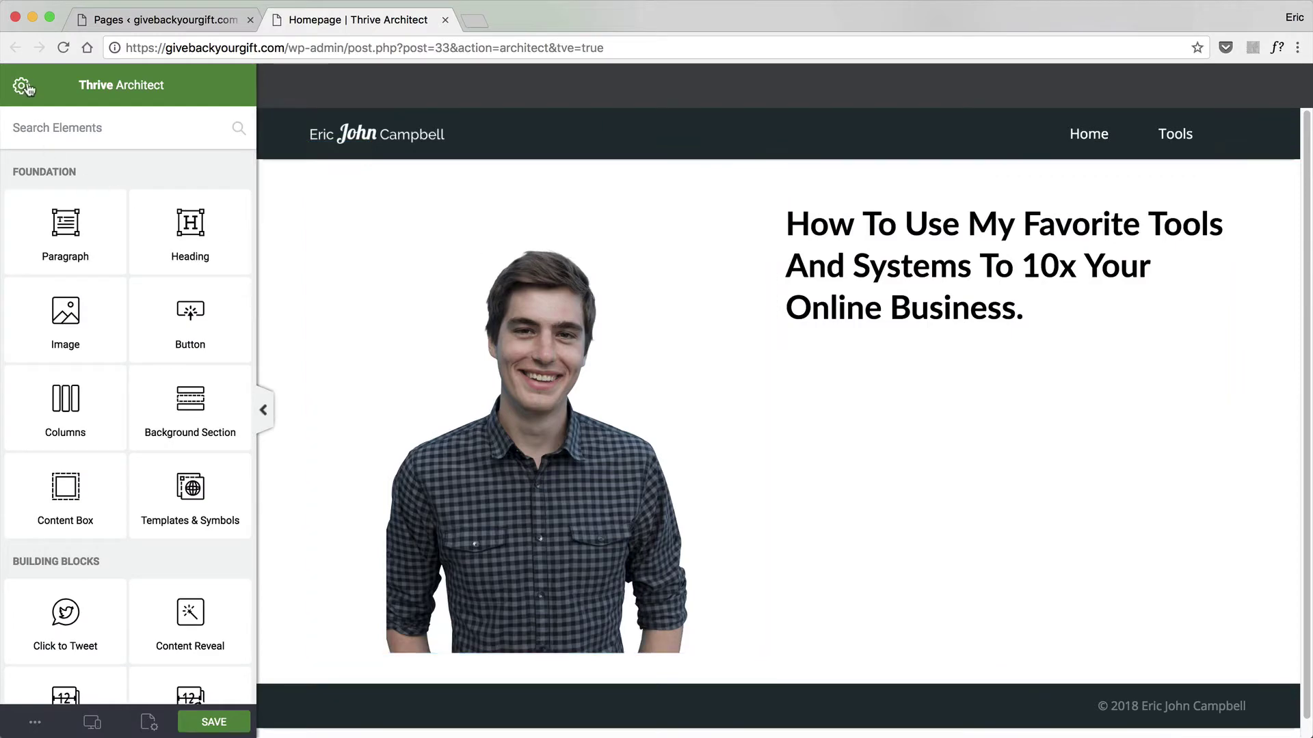
Search for the button element, place one below the footer, and delete the stray placeholder paragraph beneath it.
click(74, 129)
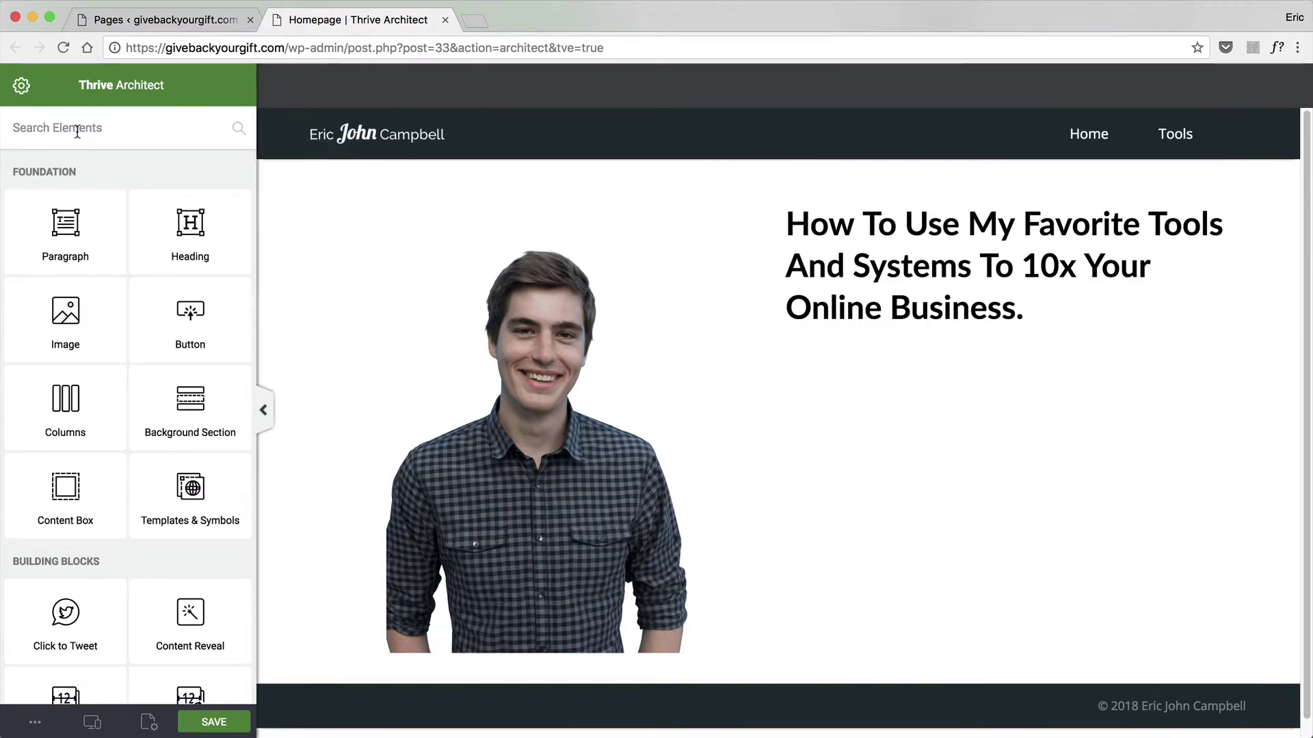
text(button)
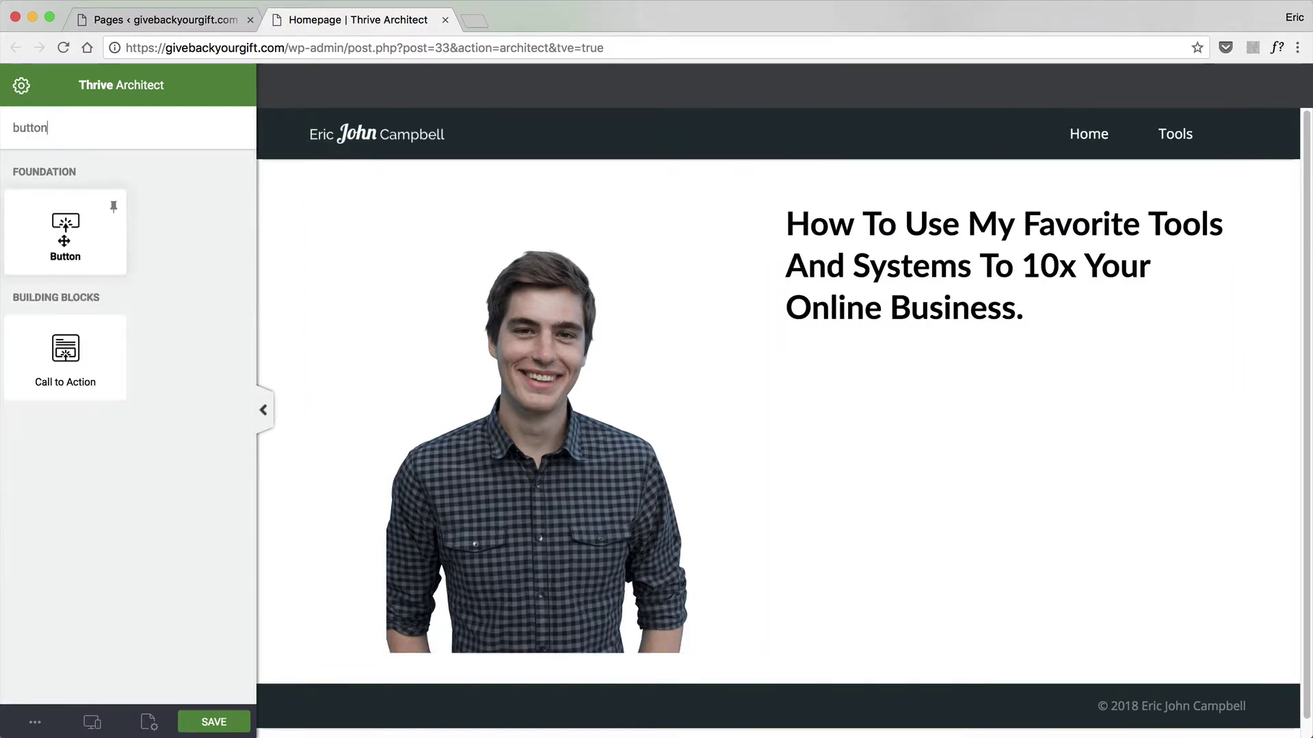
drag(67, 253, 780, 725)
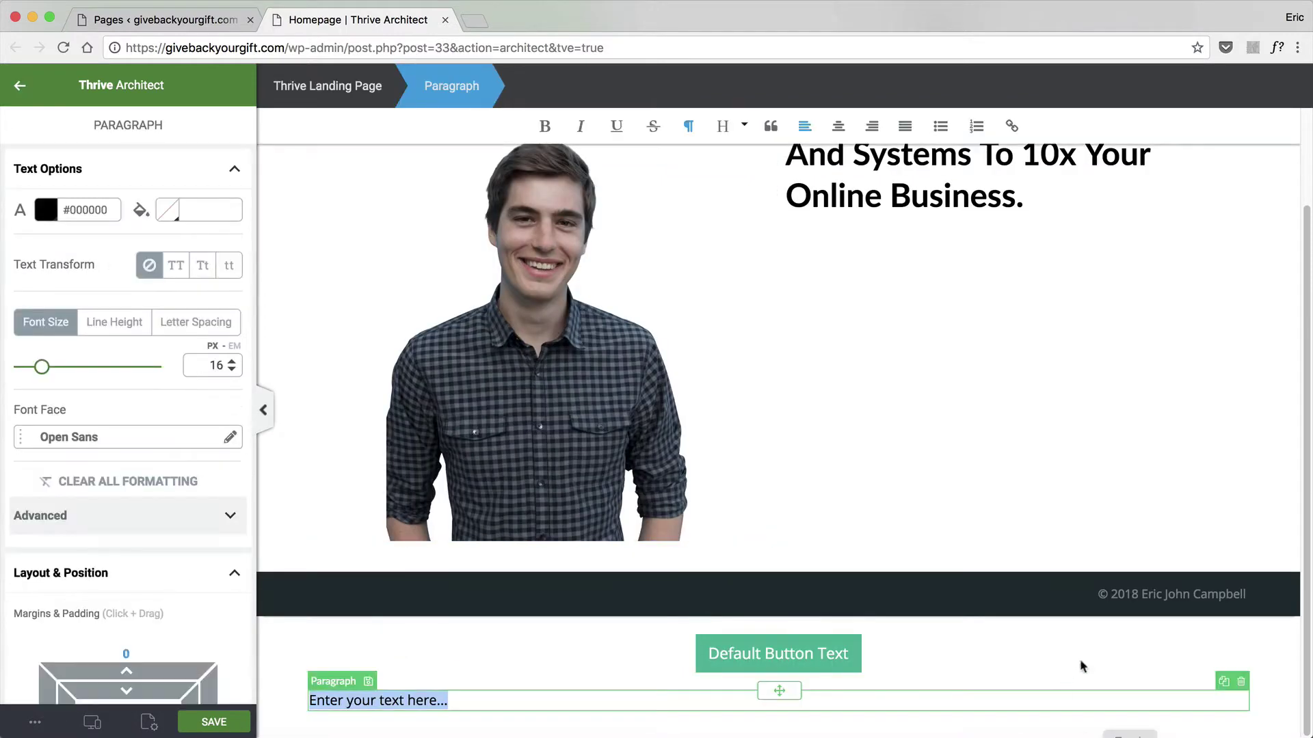
click(1238, 682)
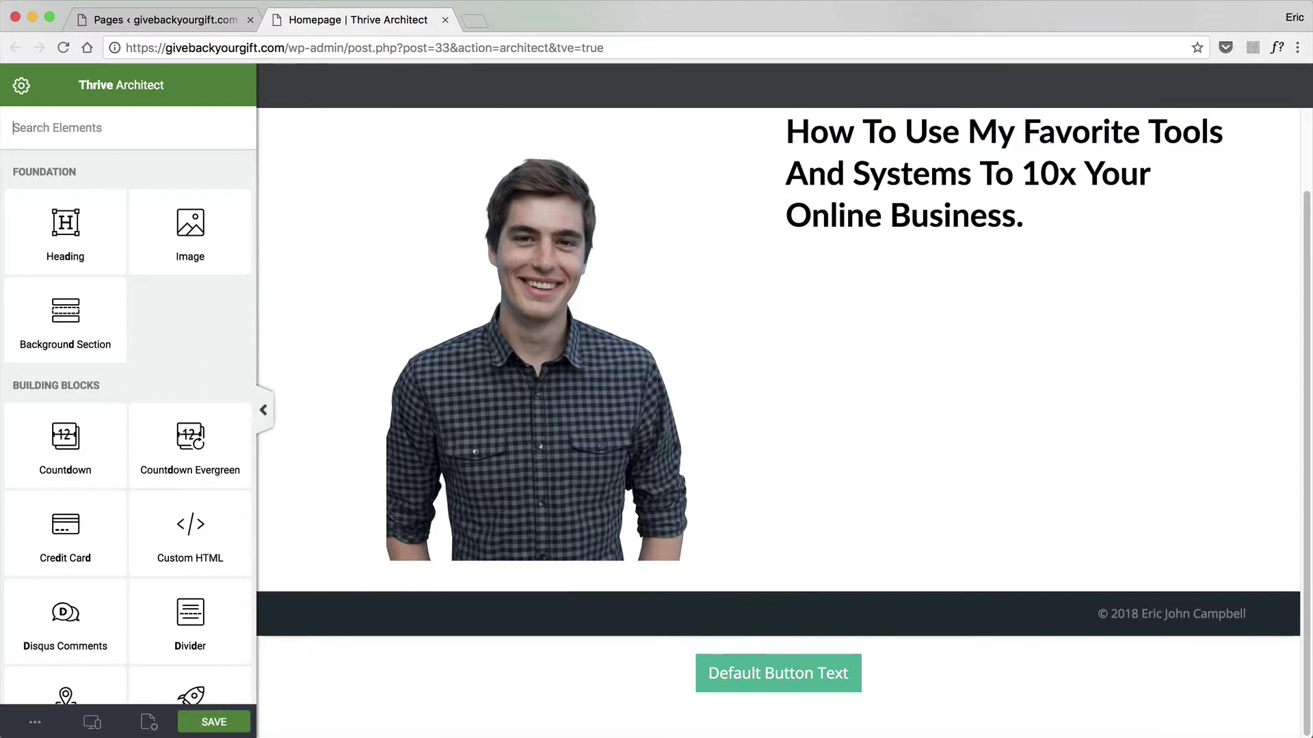
Try a Call to Action element below the button, browse its templates, and discard it.
text(button)
drag(104, 333, 780, 714)
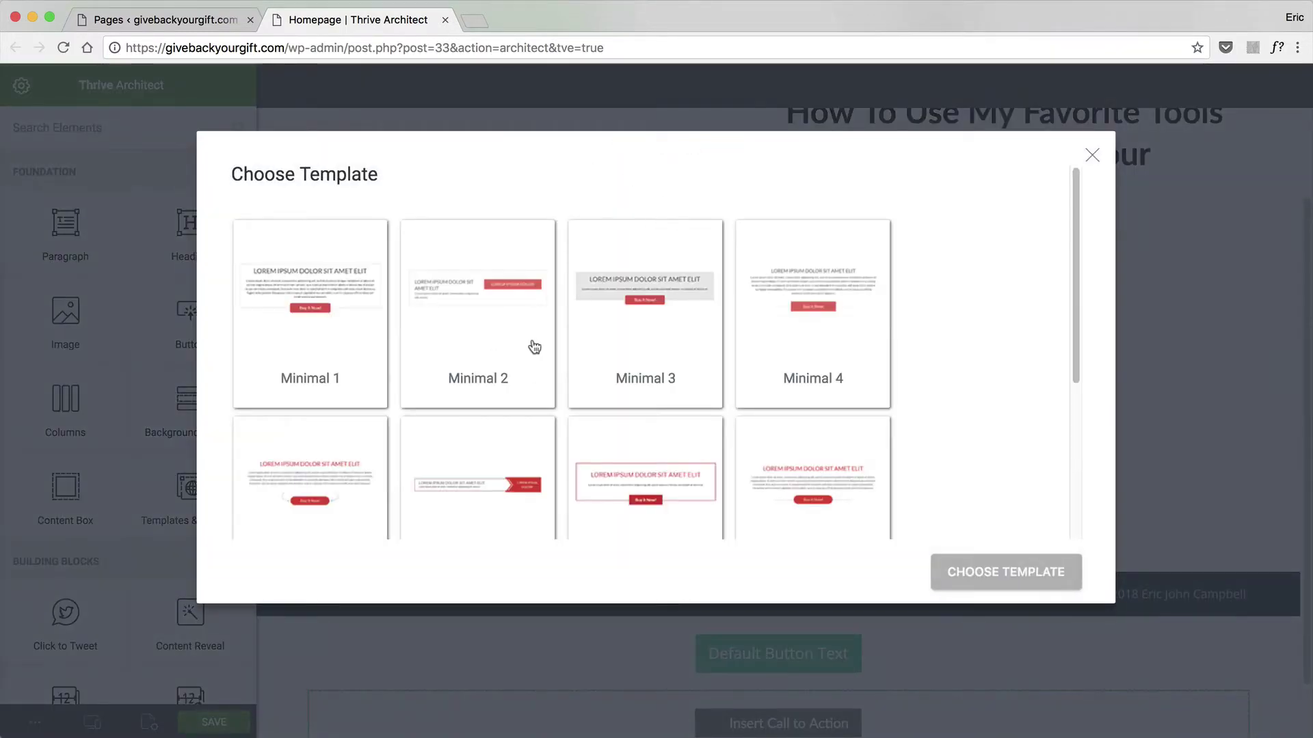
scroll(534, 348, down, 10)
scroll(411, 362, up, 10)
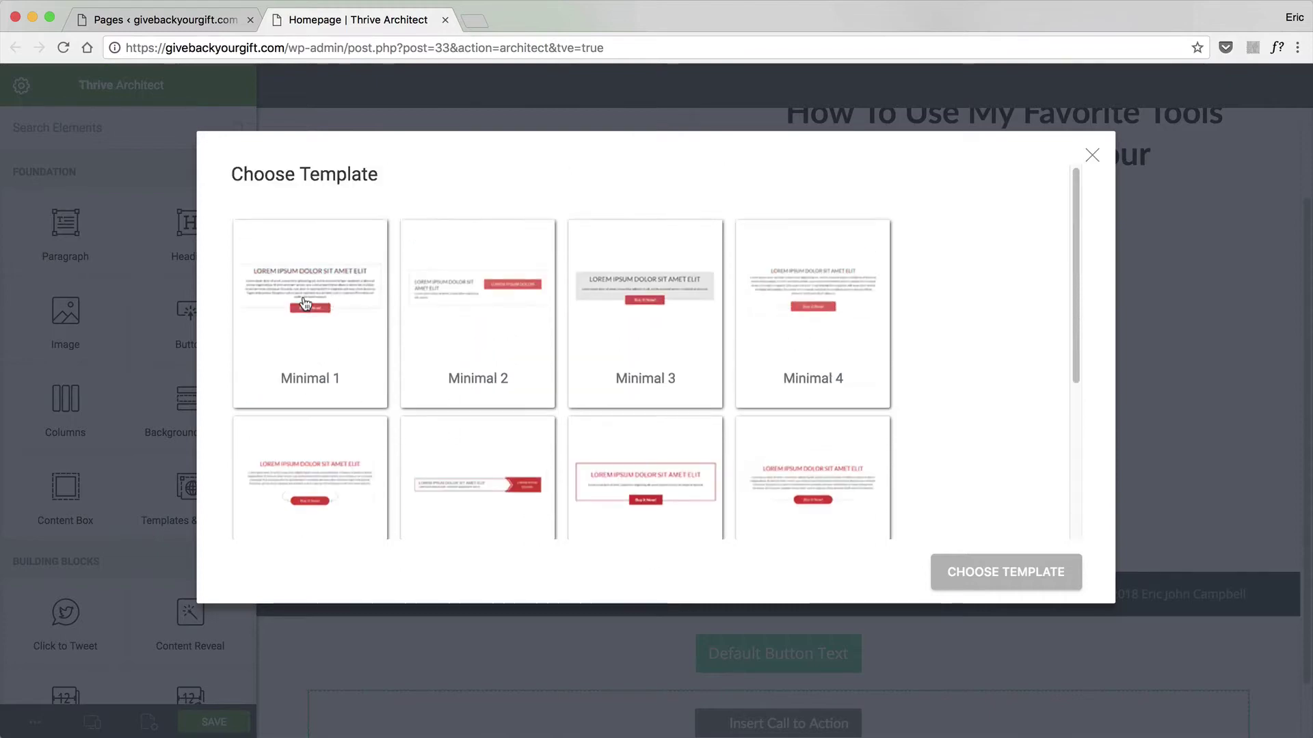
click(1093, 155)
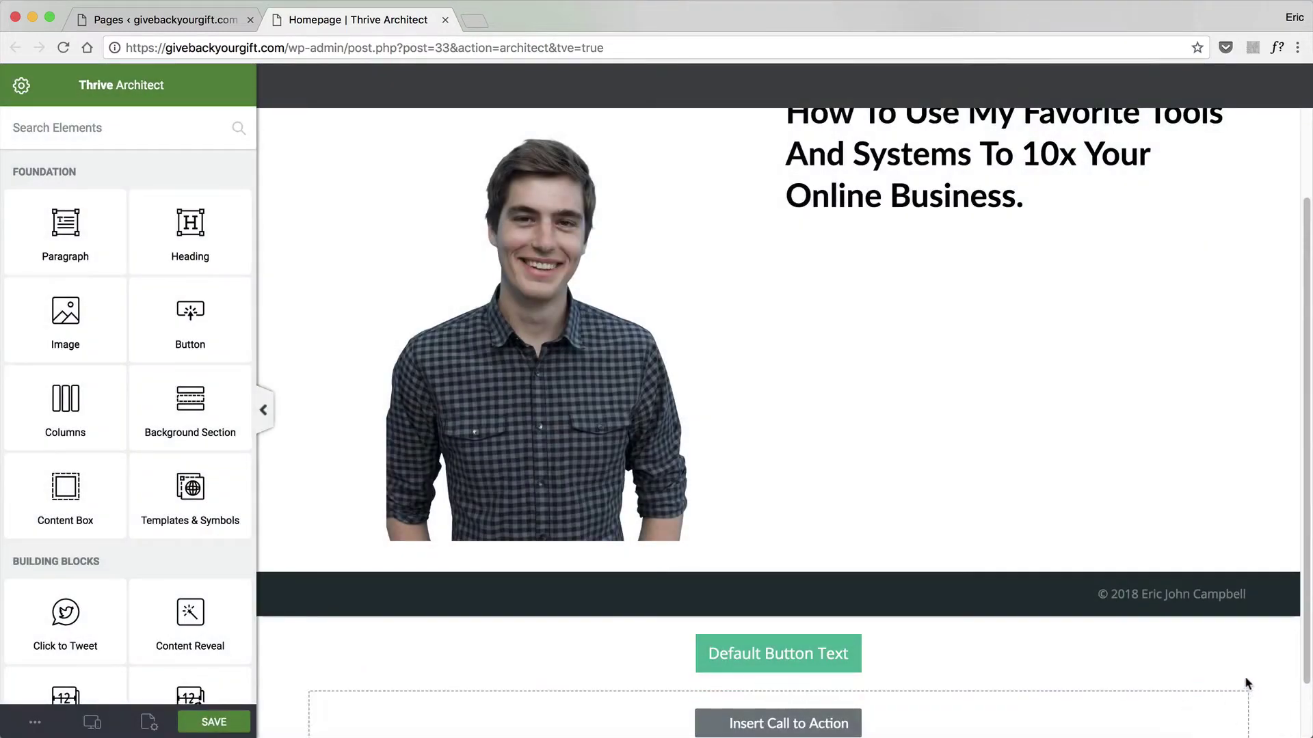
scroll(1231, 694, up, 1)
Move the button from below the footer into the right column, directly under the heading.
click(843, 674)
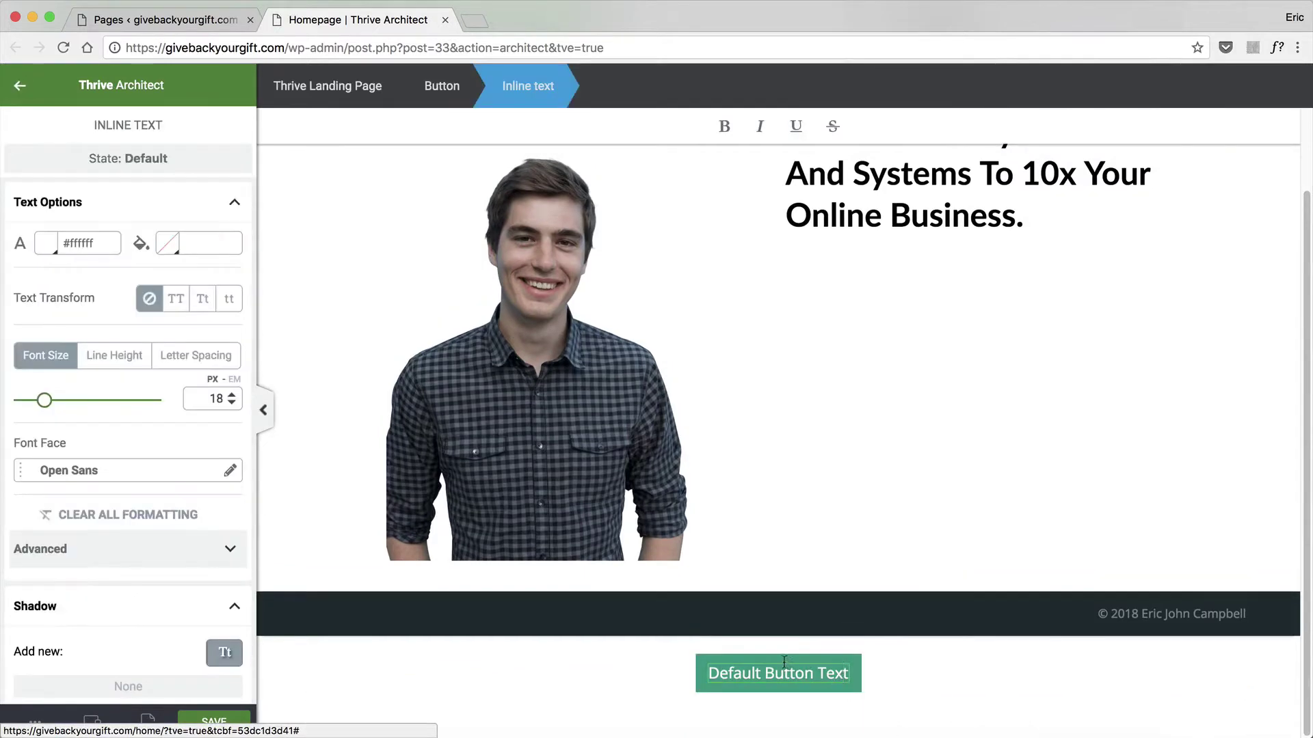
click(923, 667)
drag(782, 654, 998, 263)
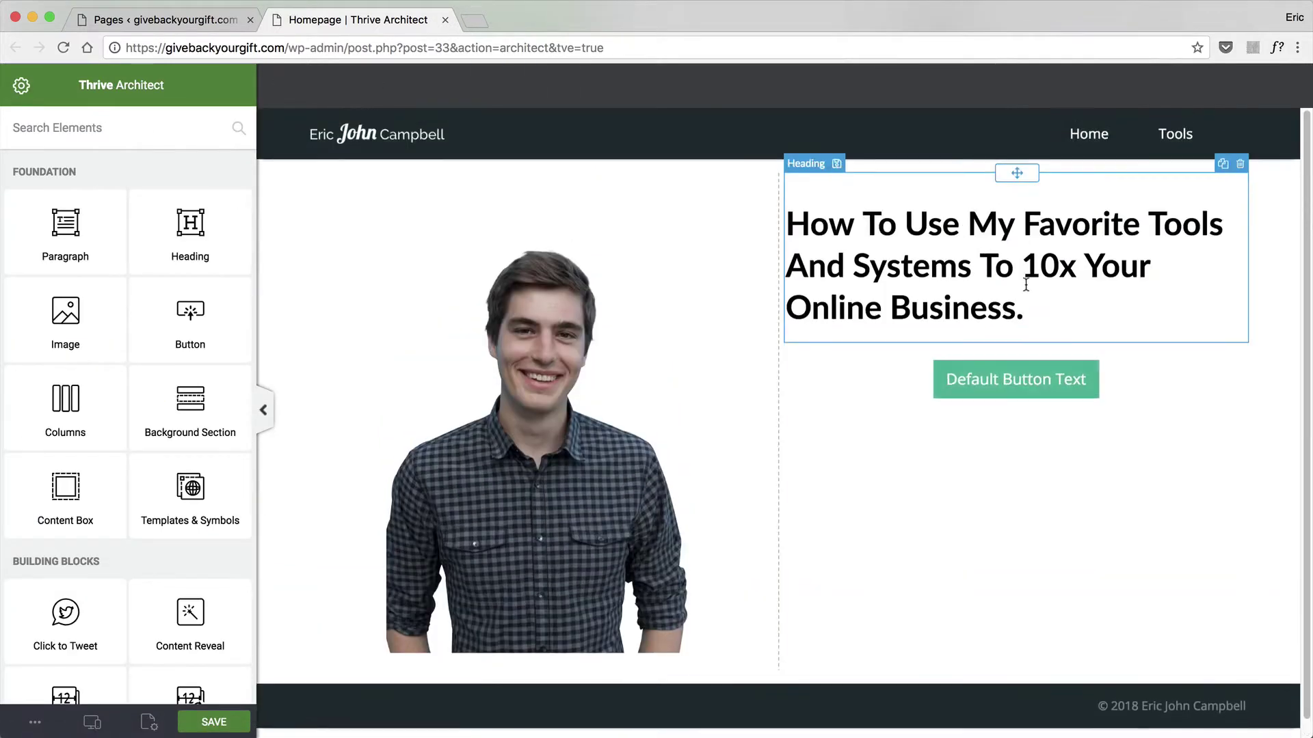
Set the button's master color to the saved blue #004fff.
click(1043, 361)
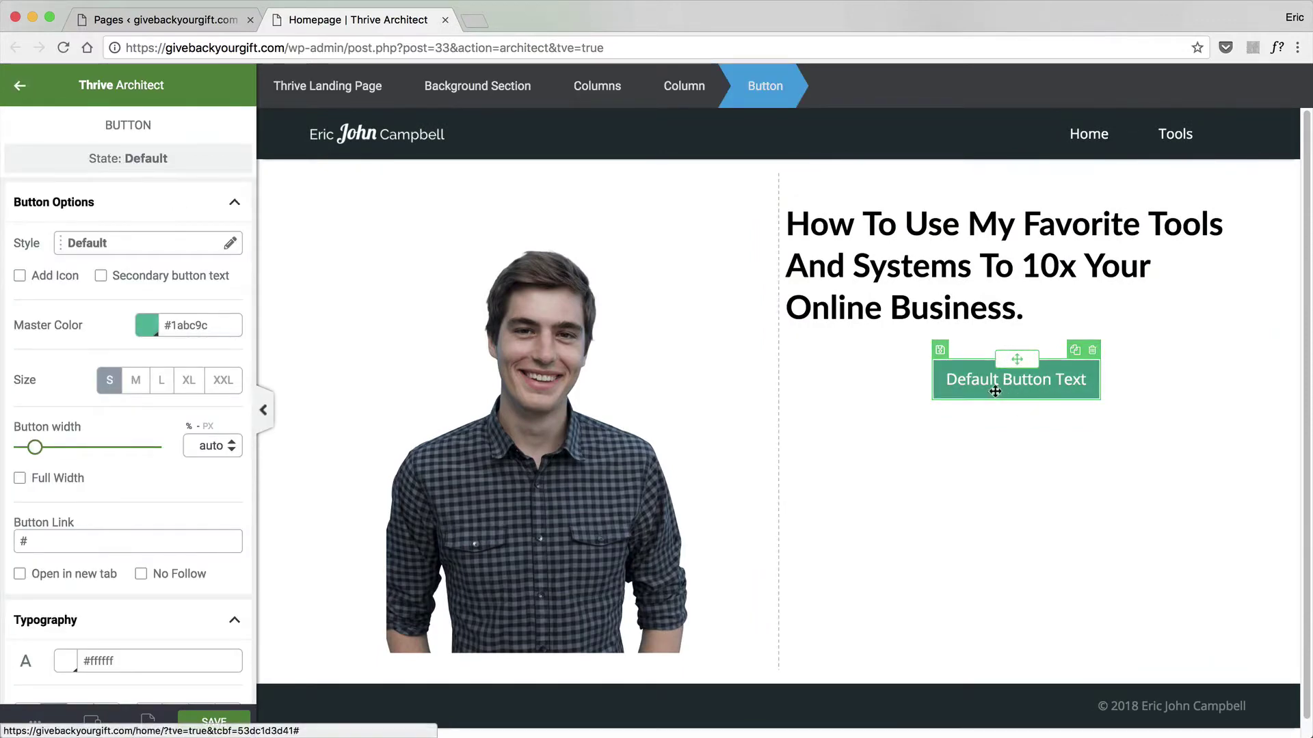
click(147, 328)
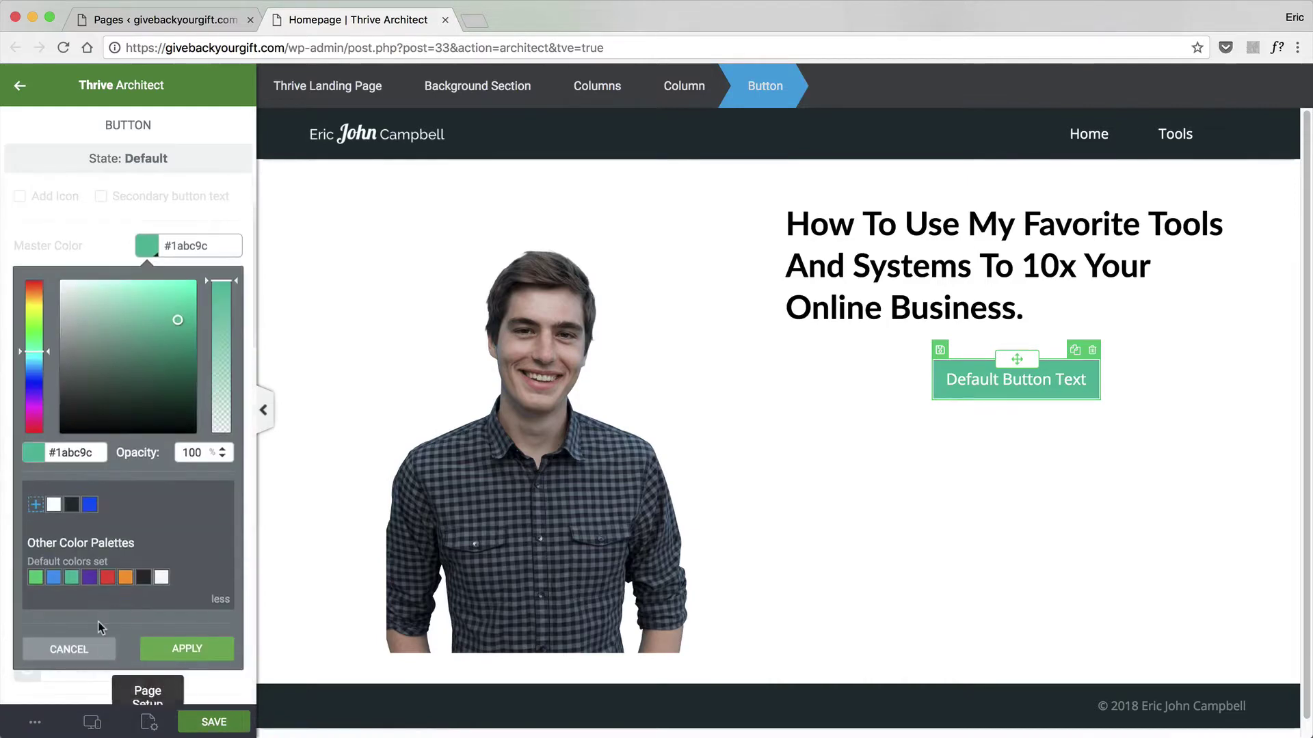
click(90, 506)
click(214, 668)
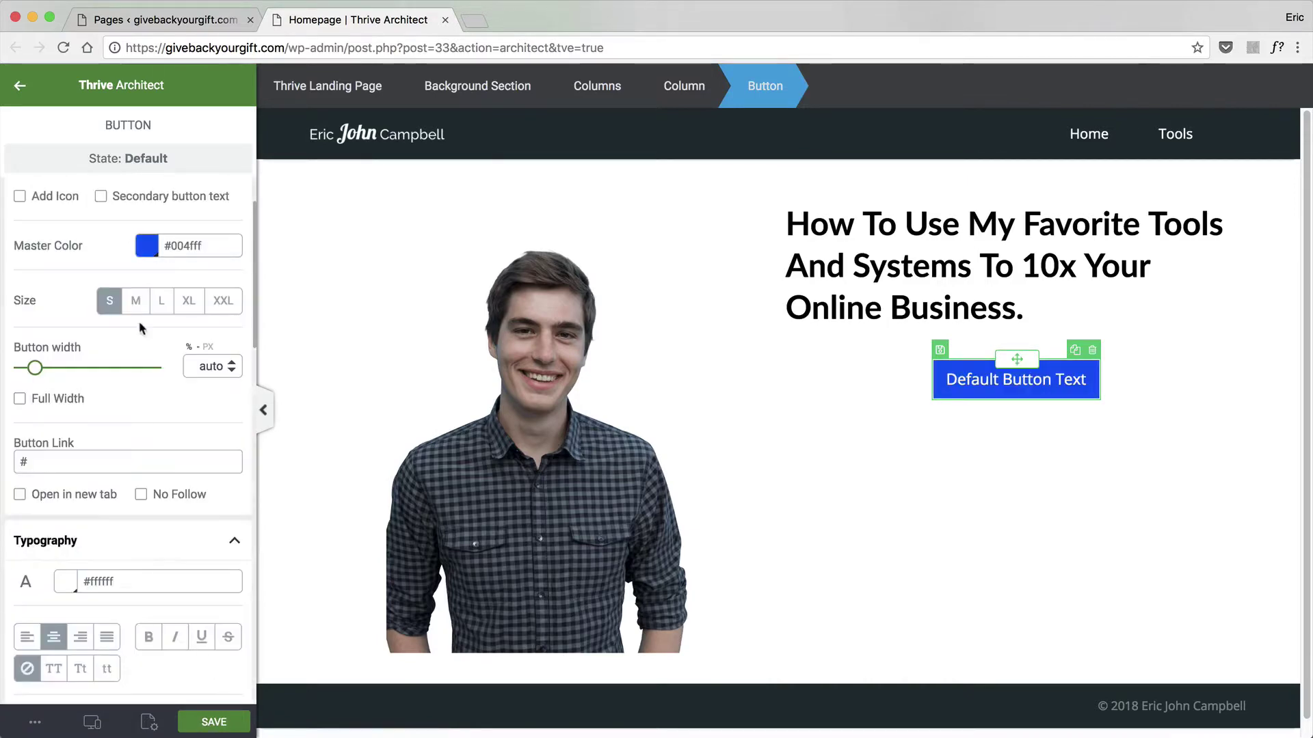
Set the button's size to L and make it full width.
click(161, 309)
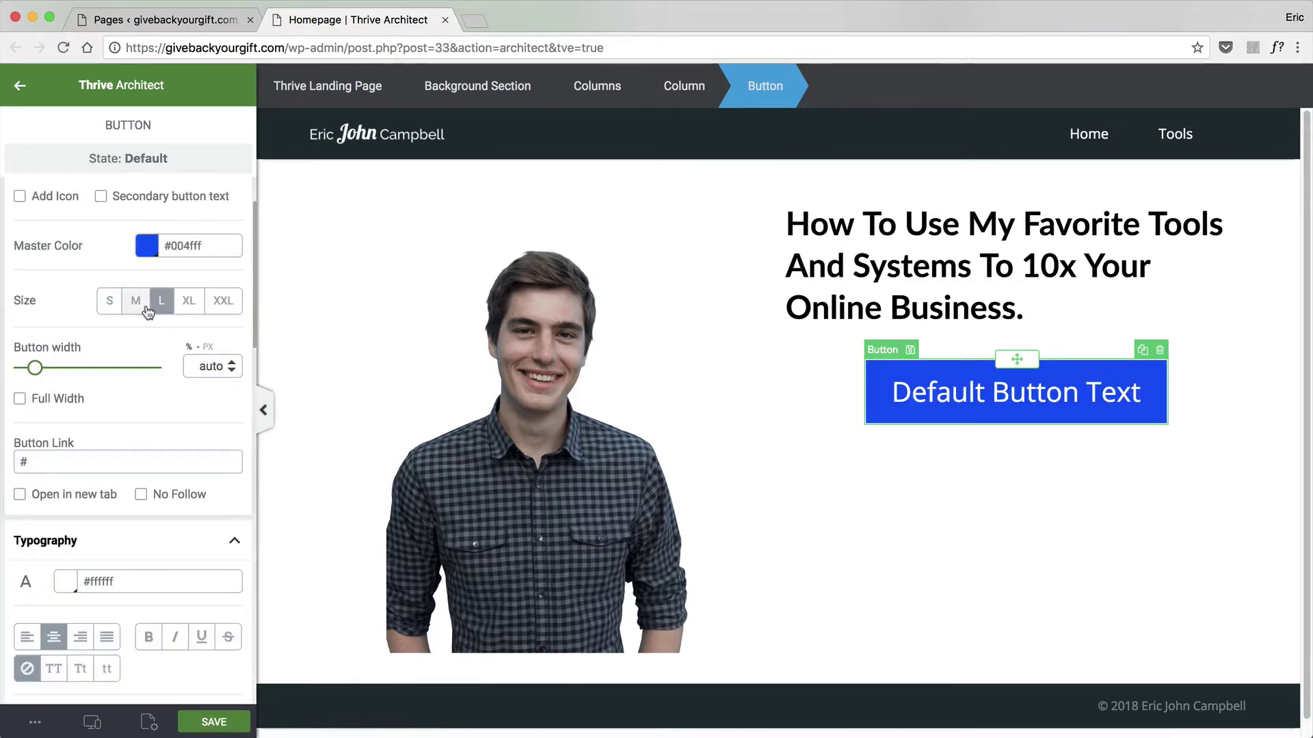
click(148, 312)
click(171, 316)
click(20, 399)
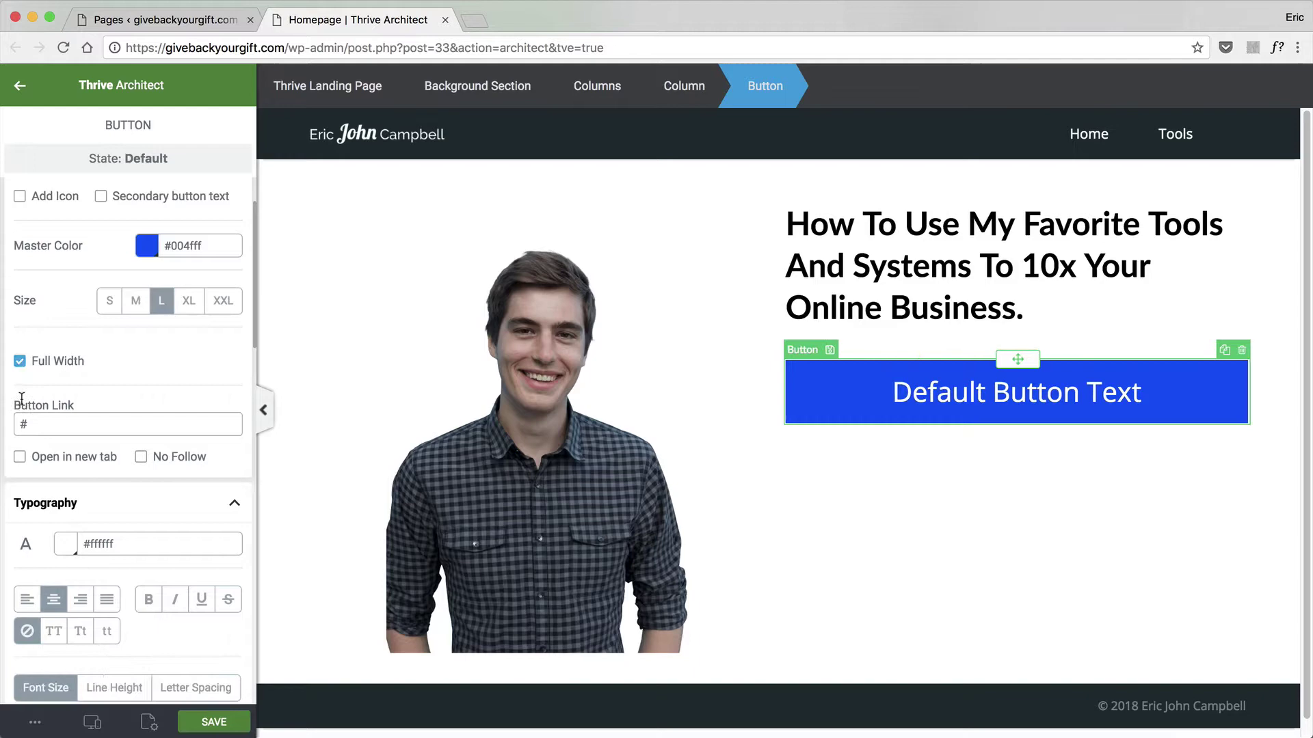
Replace the button's text with "Get My Free Roadmap".
click(940, 400)
triple_click(941, 399)
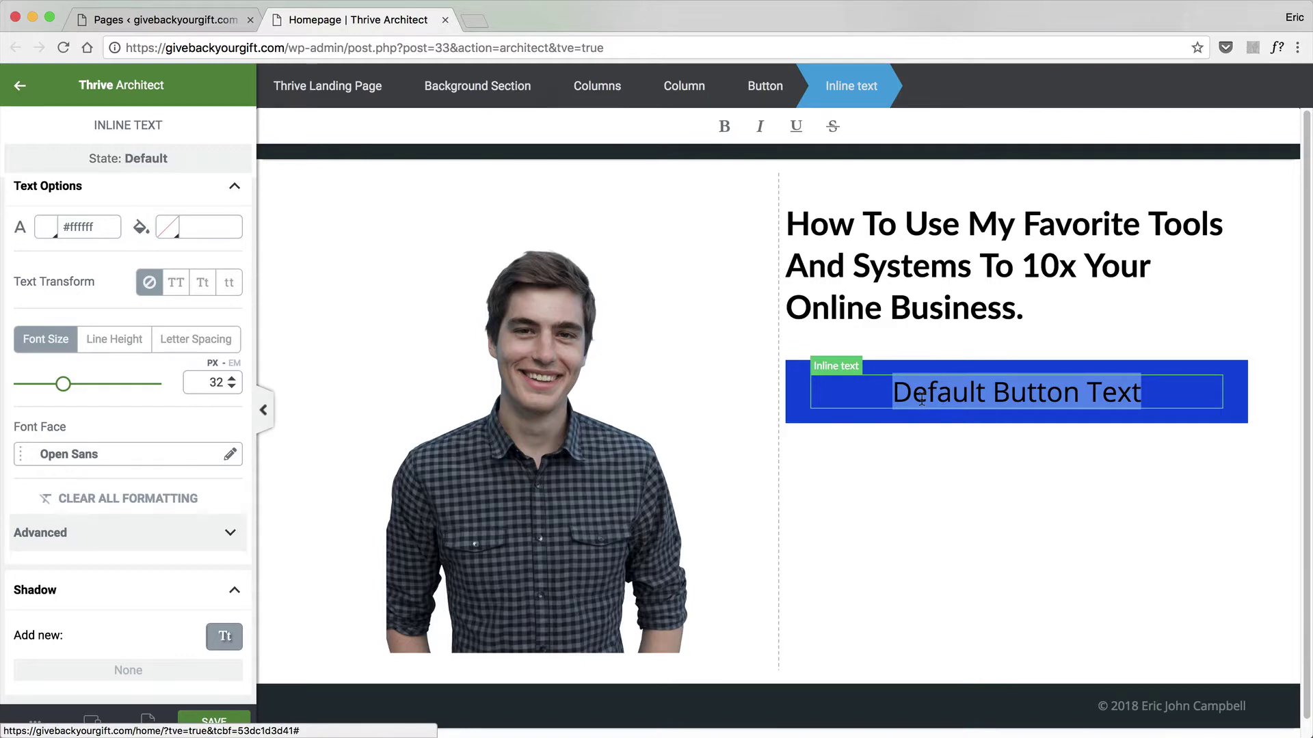
text(G)
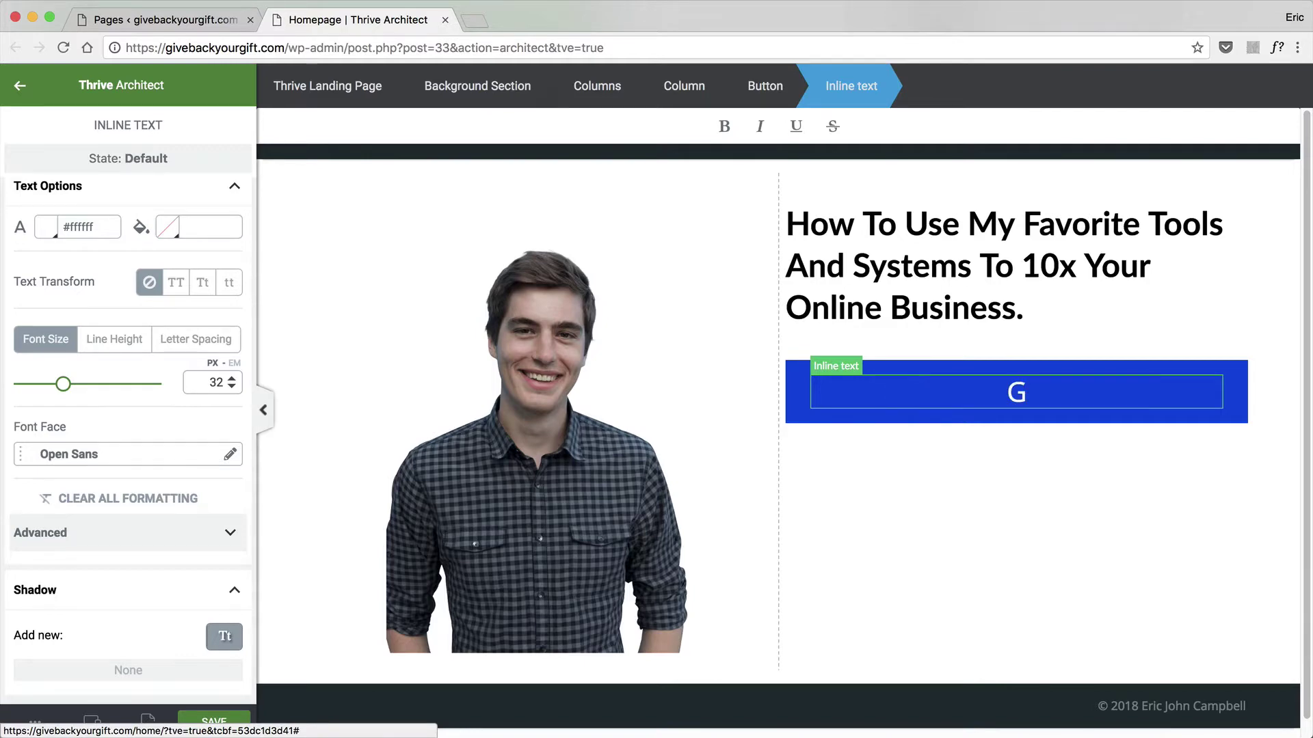
key(BackSpace)
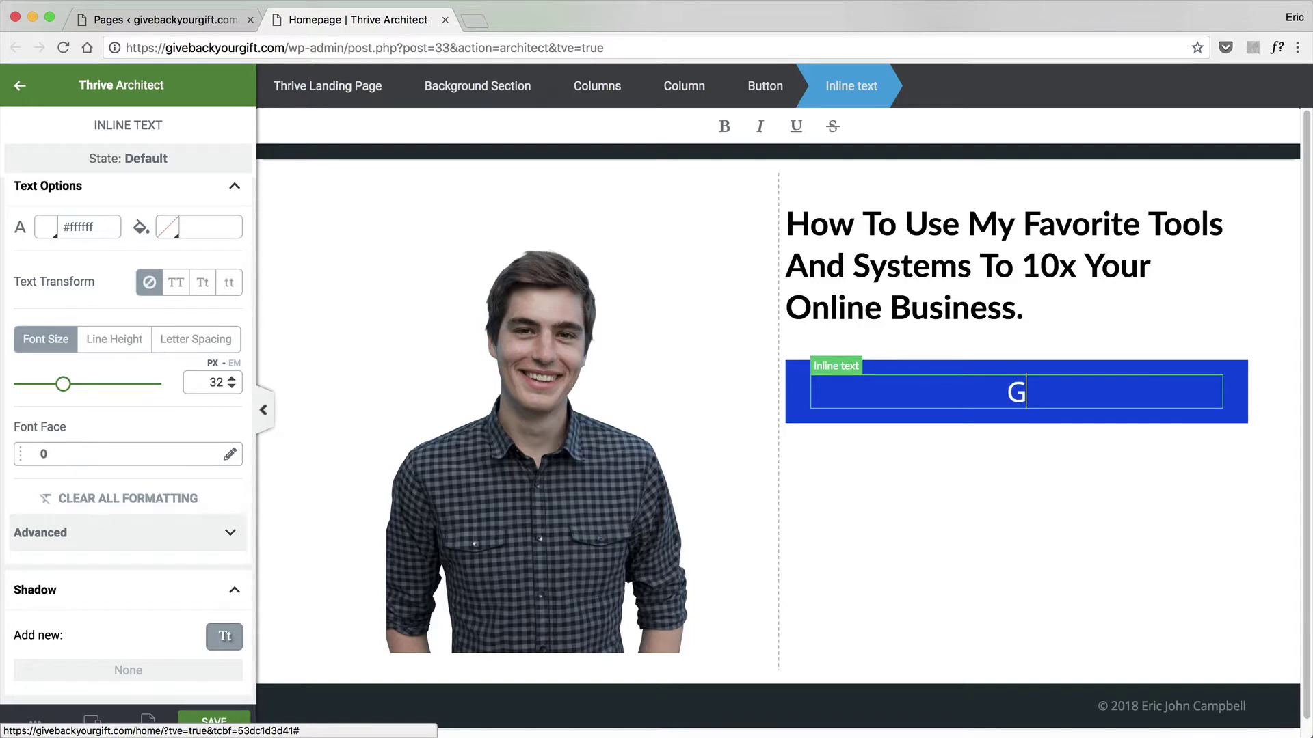
text(Get My )
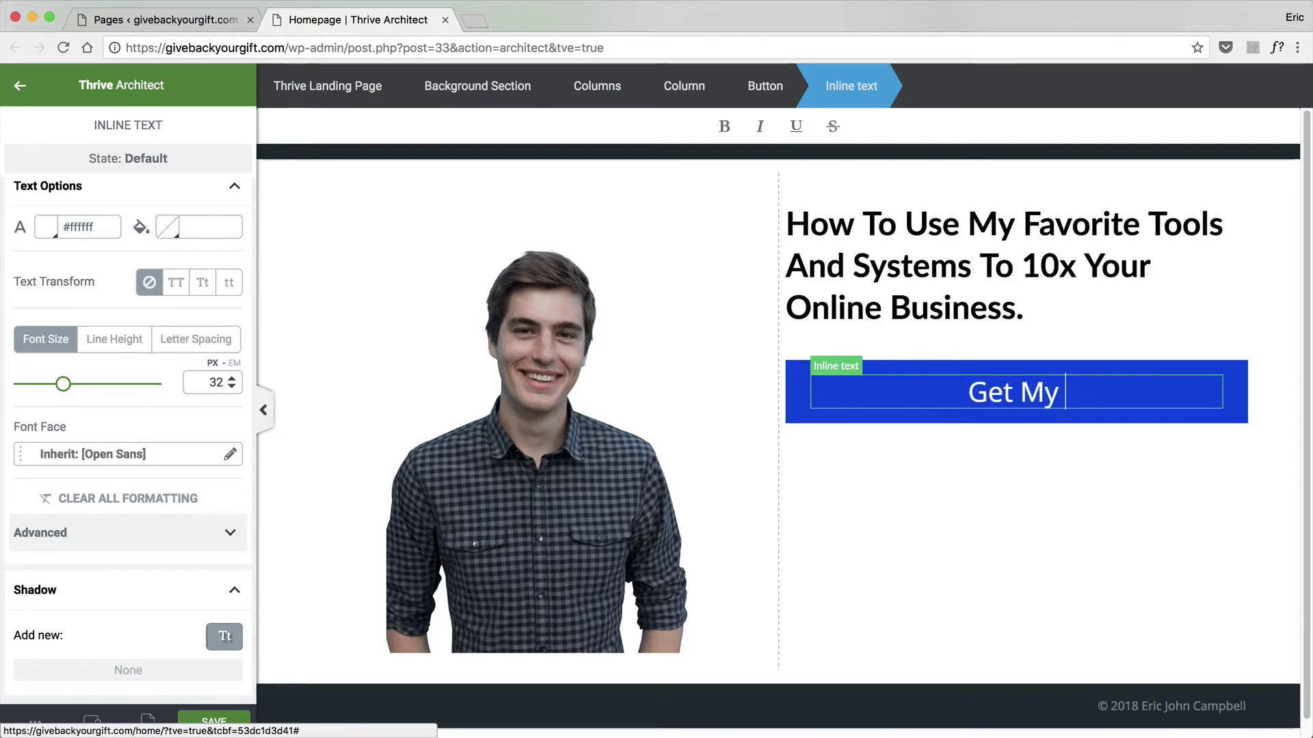
text(Free Roadmap)
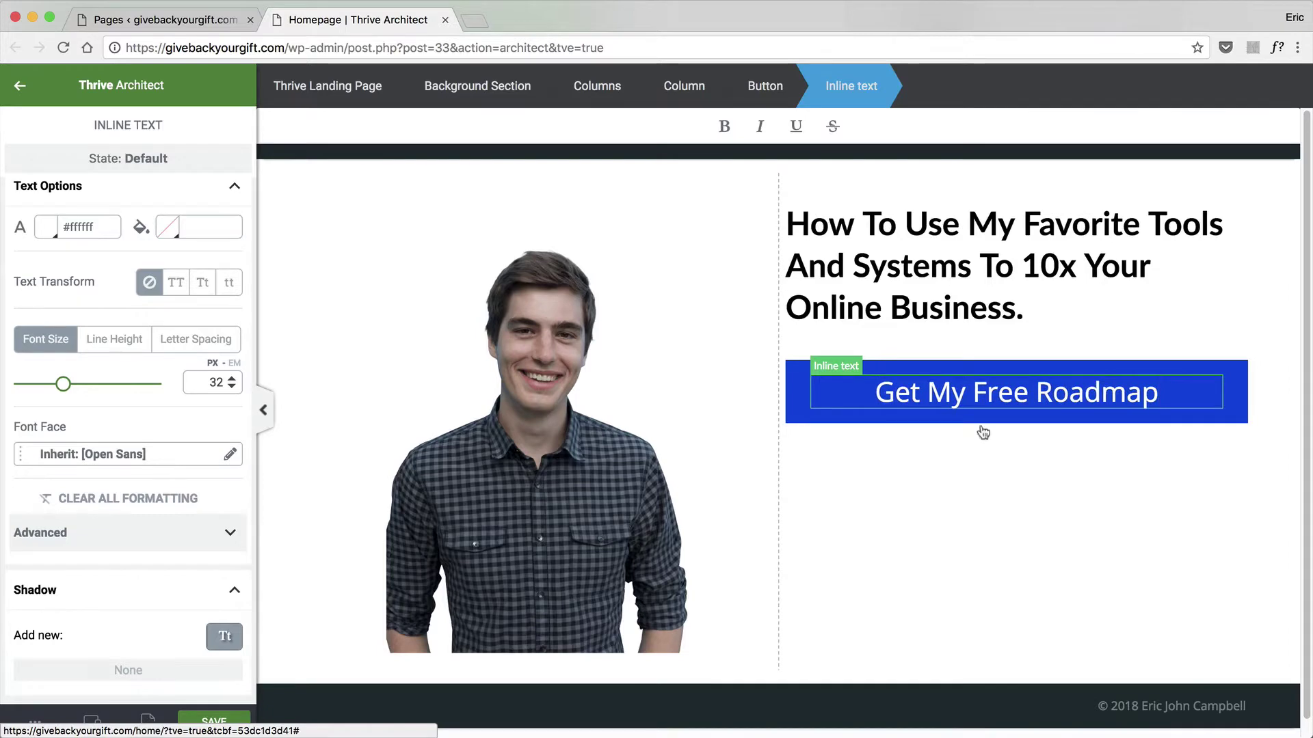
click(1046, 566)
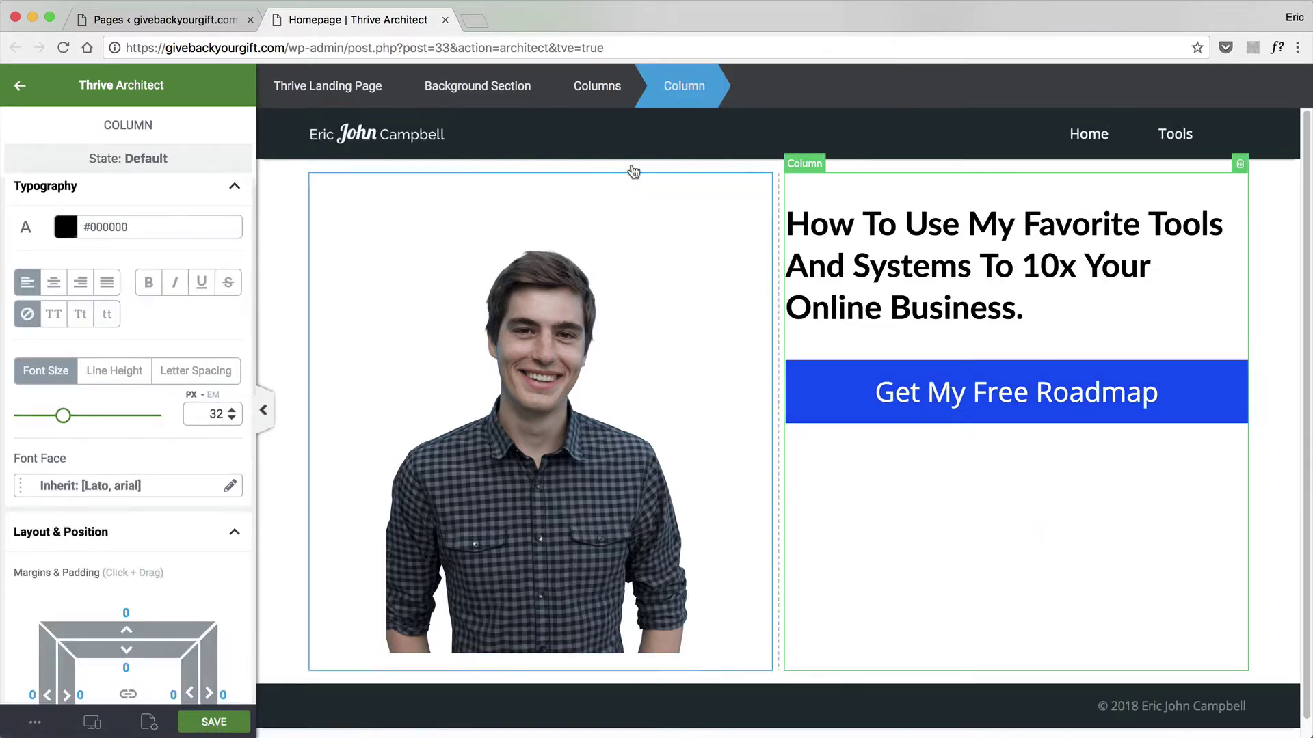
Set the hero background section's background color to the saved off-white #fbfffe.
click(636, 163)
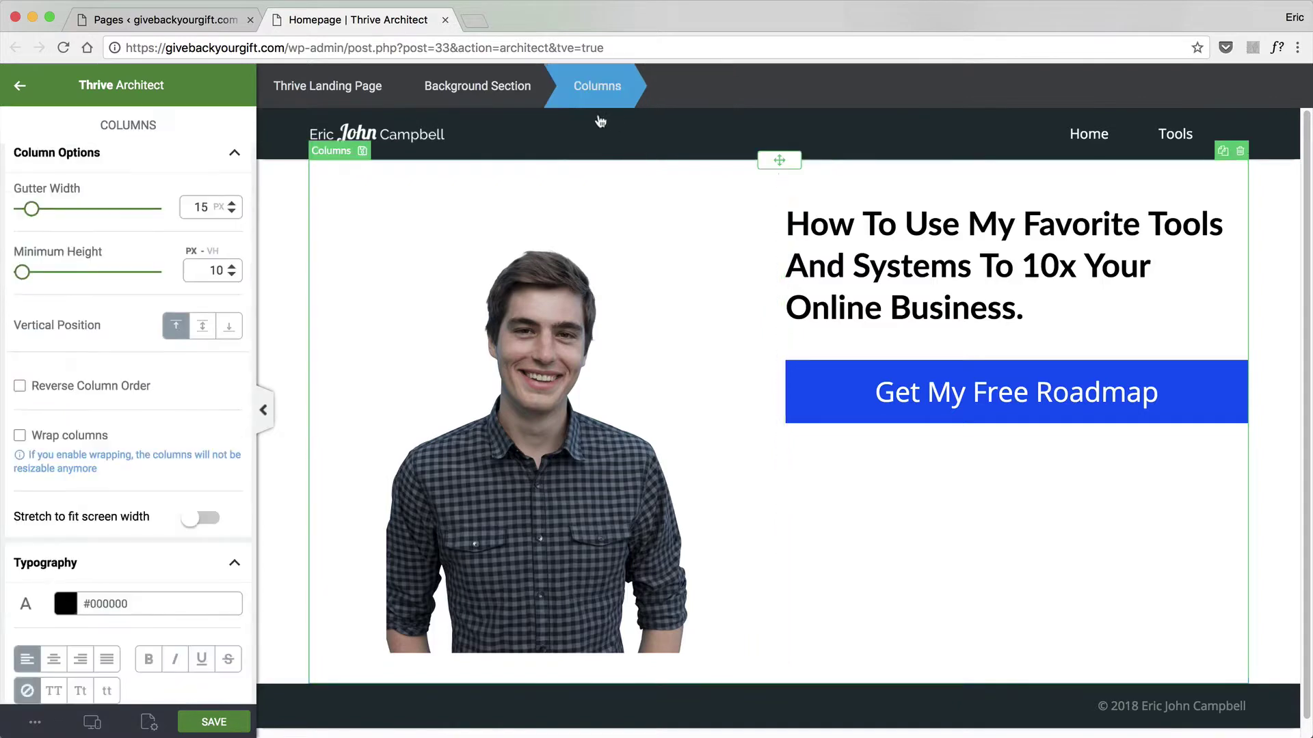
click(510, 82)
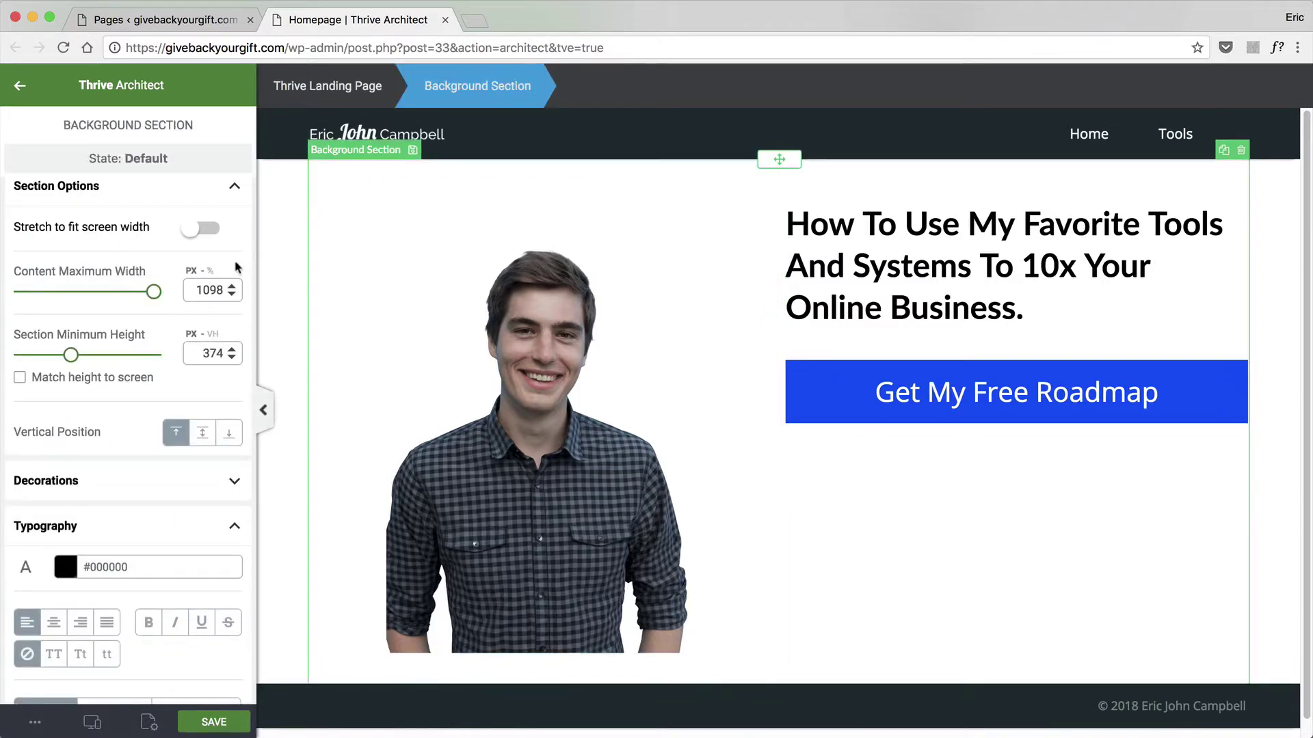
scroll(75, 511, down, 10)
scroll(75, 513, down, 8)
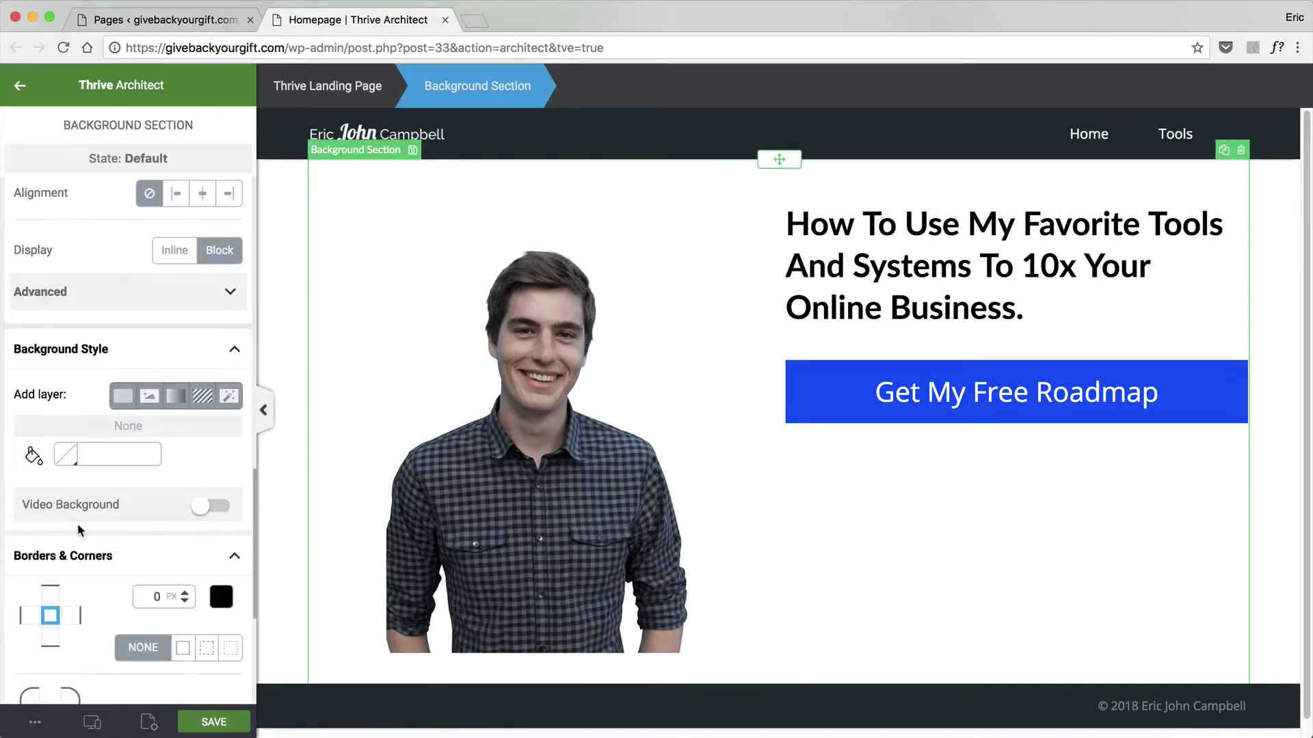
click(78, 456)
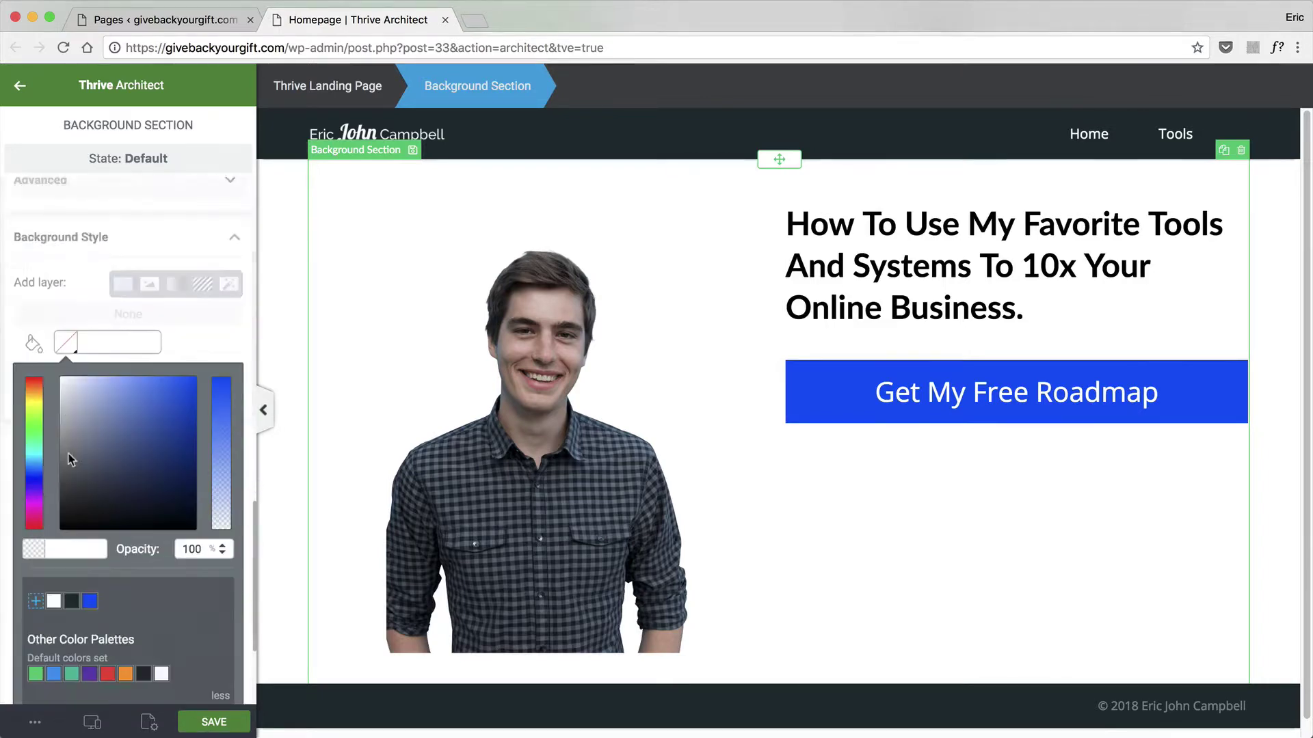
click(53, 506)
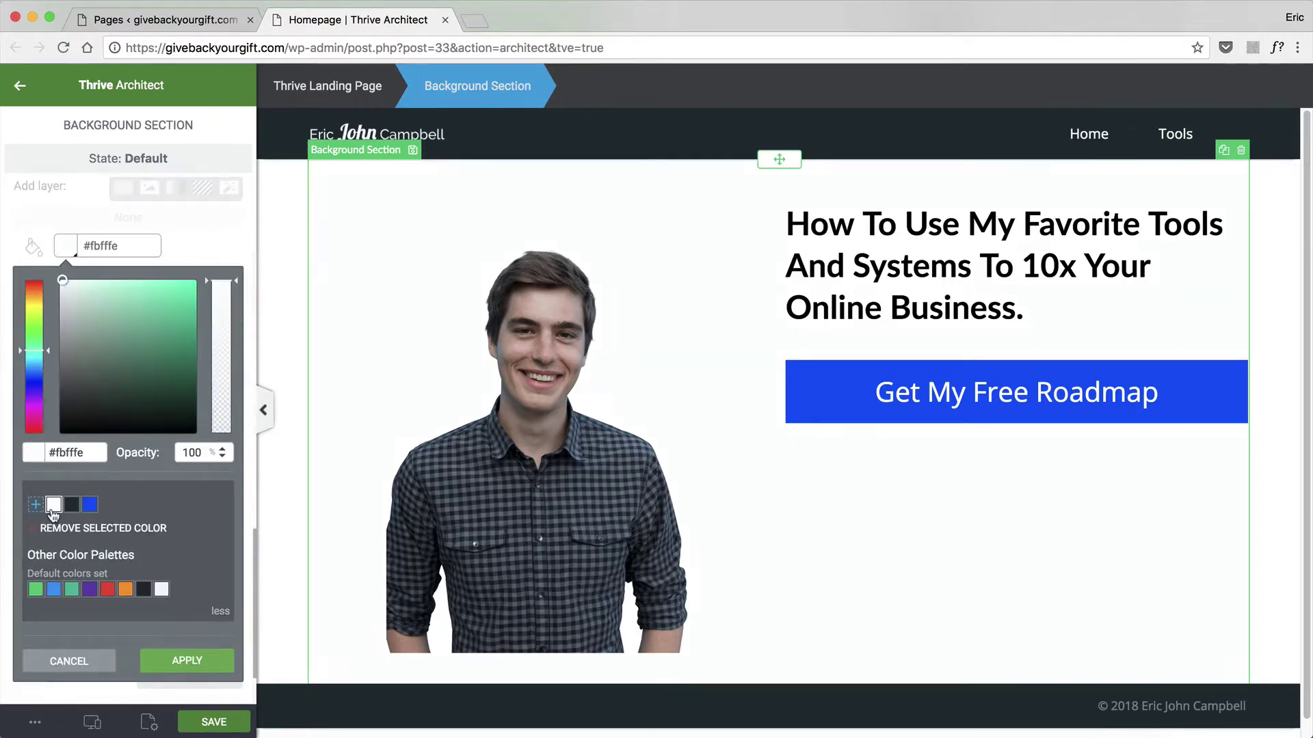
click(196, 661)
click(273, 342)
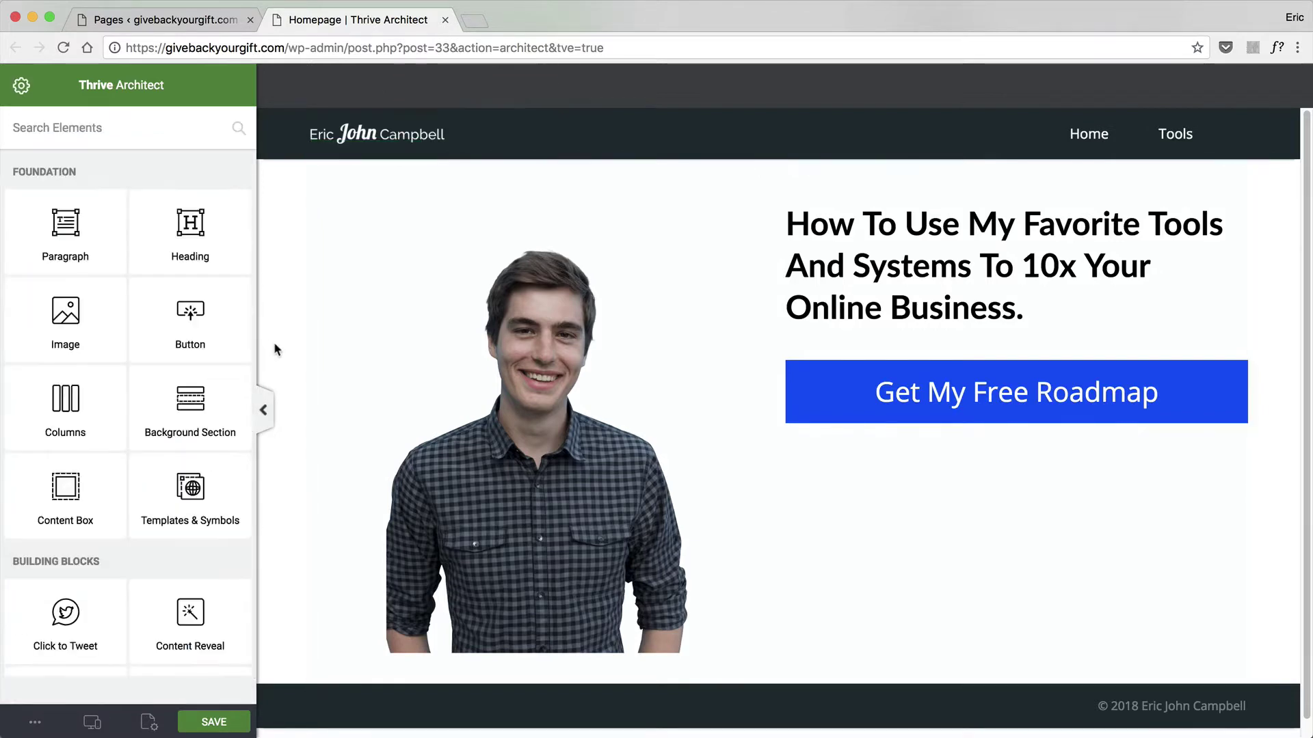
Set the HeroHeader image's bottom margin to 0.
scroll(296, 309, down, 1)
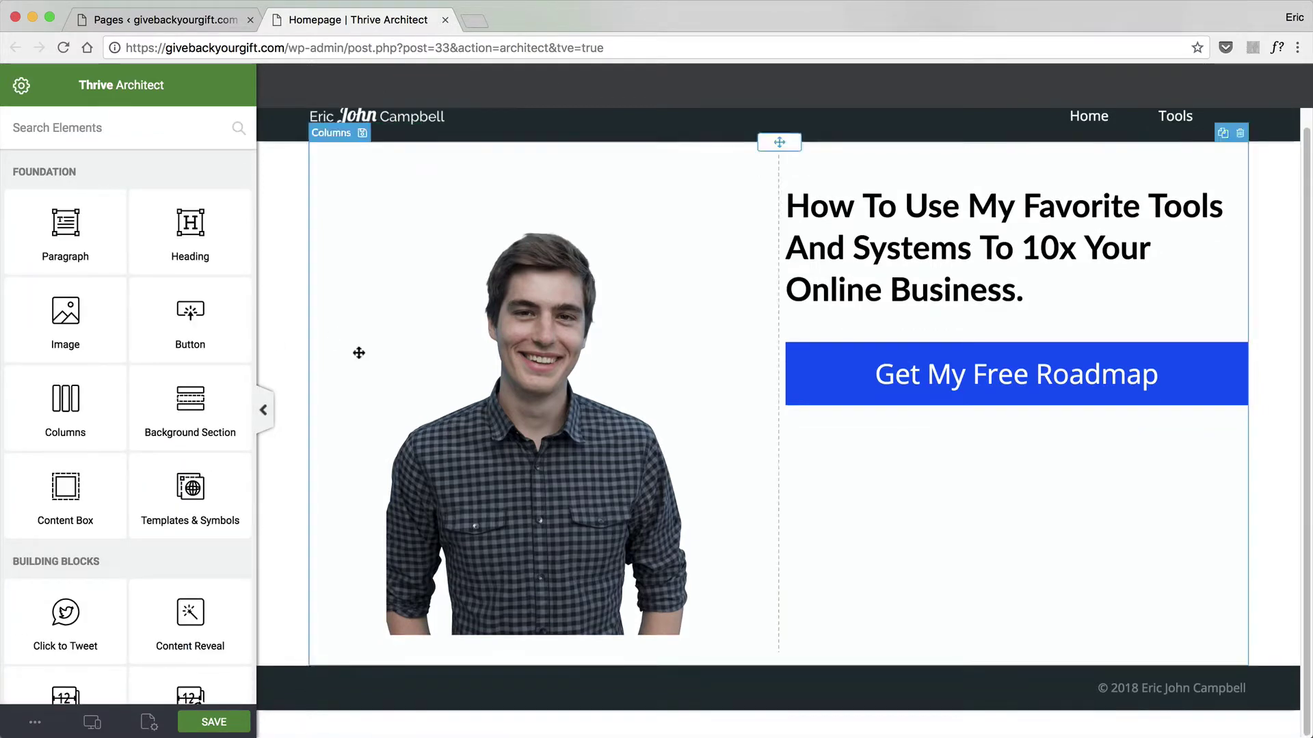
click(640, 456)
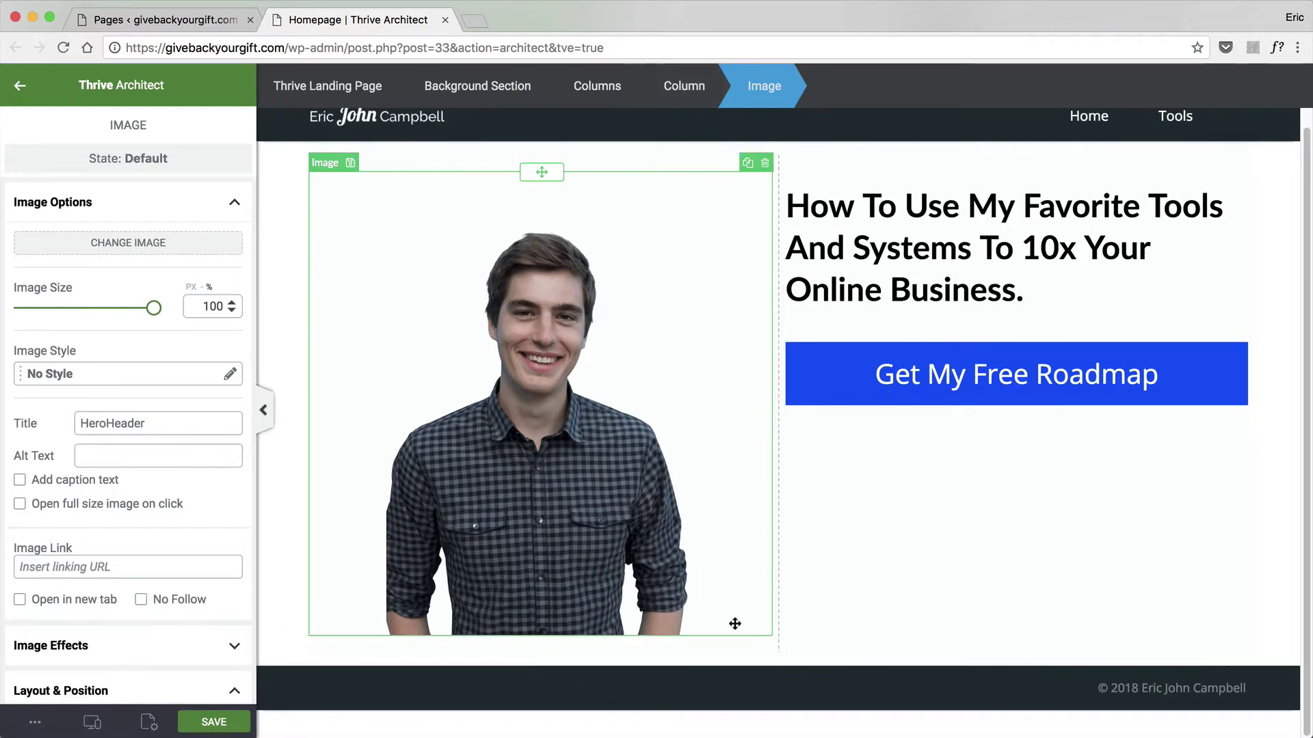
scroll(132, 544, down, 5)
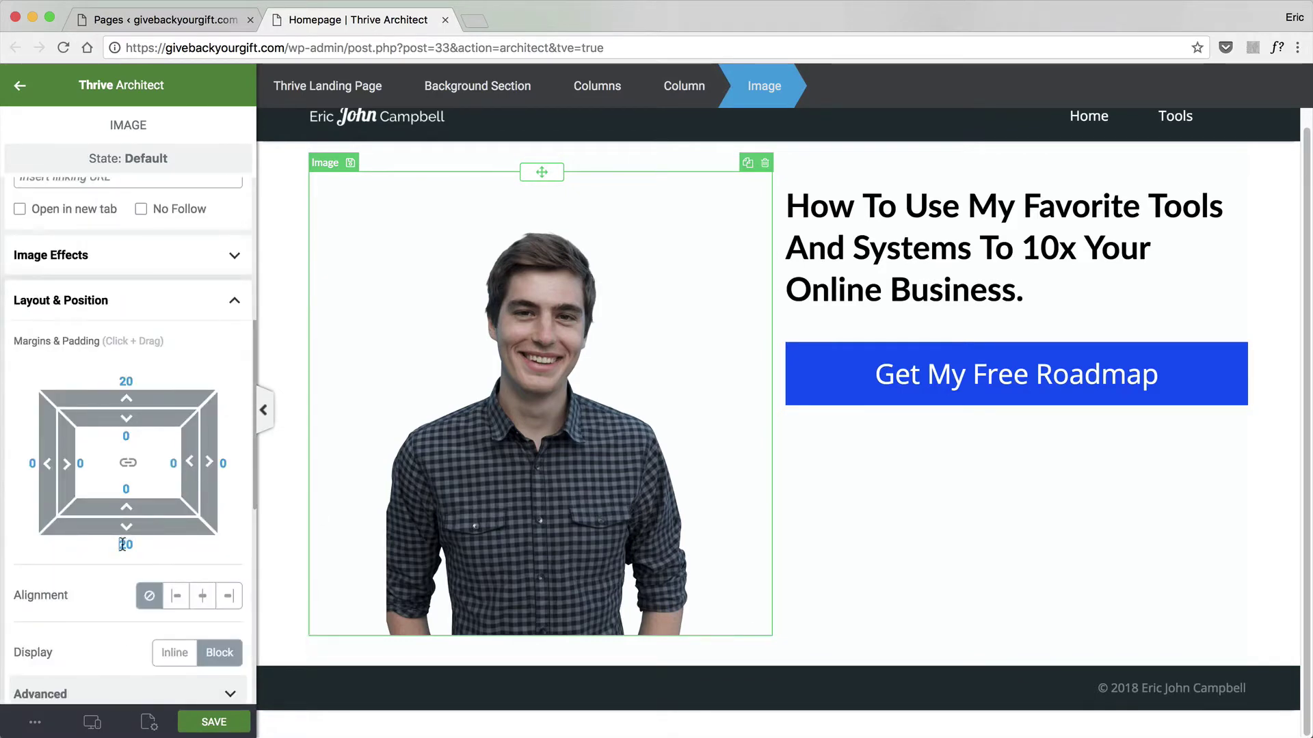
key(BackSpace)
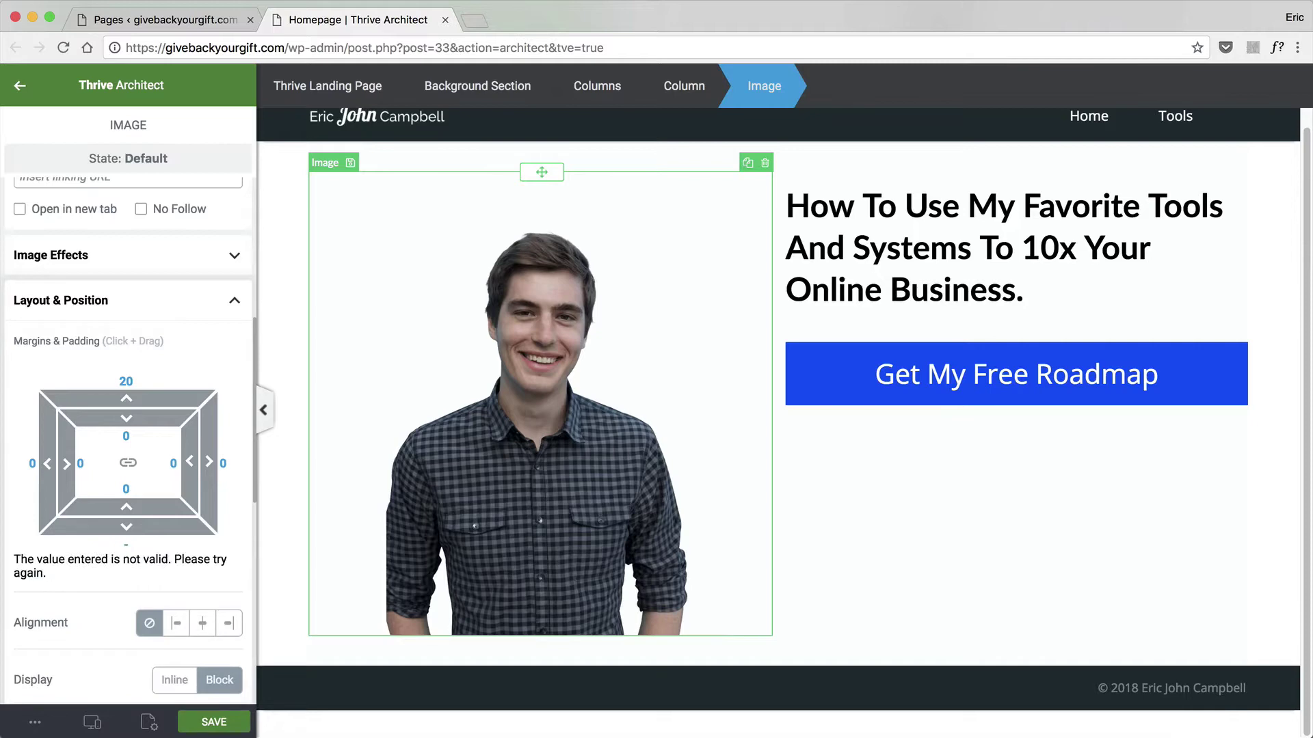
text(0)
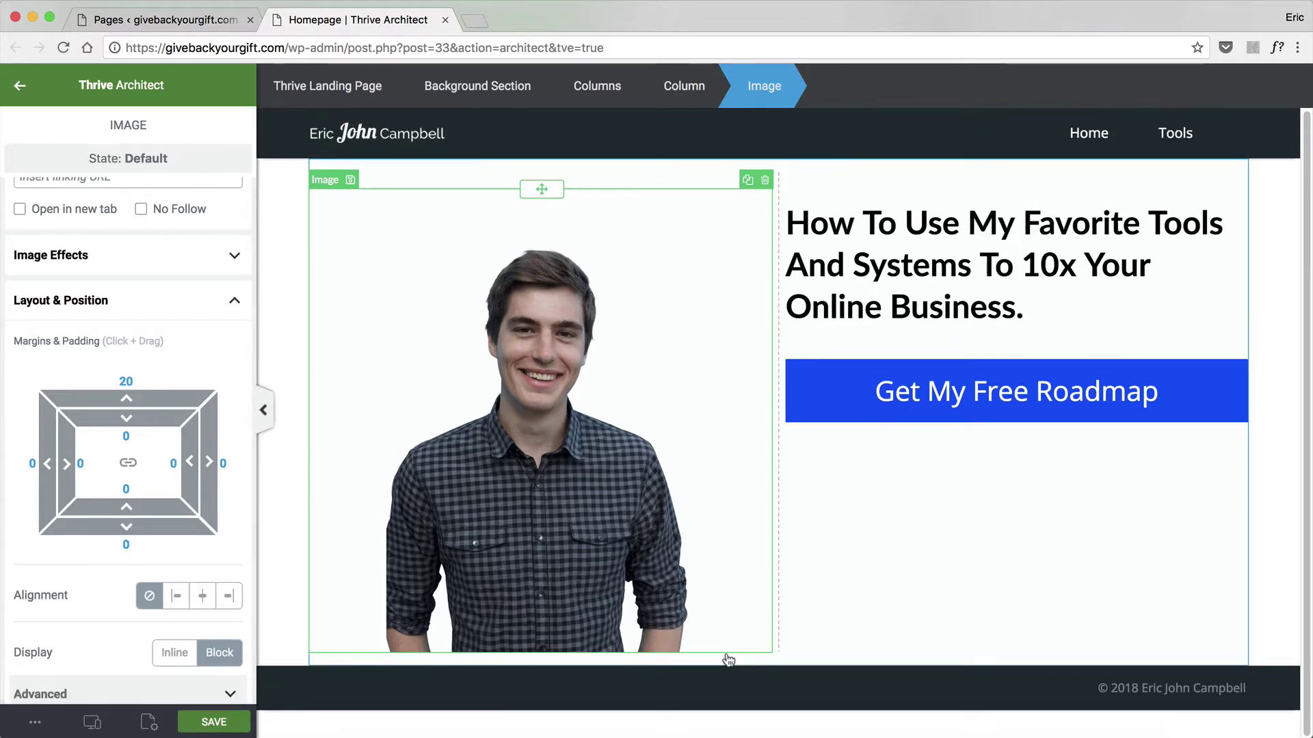
Set the bottom padding of the hero's Columns element to 0.
click(706, 95)
click(613, 89)
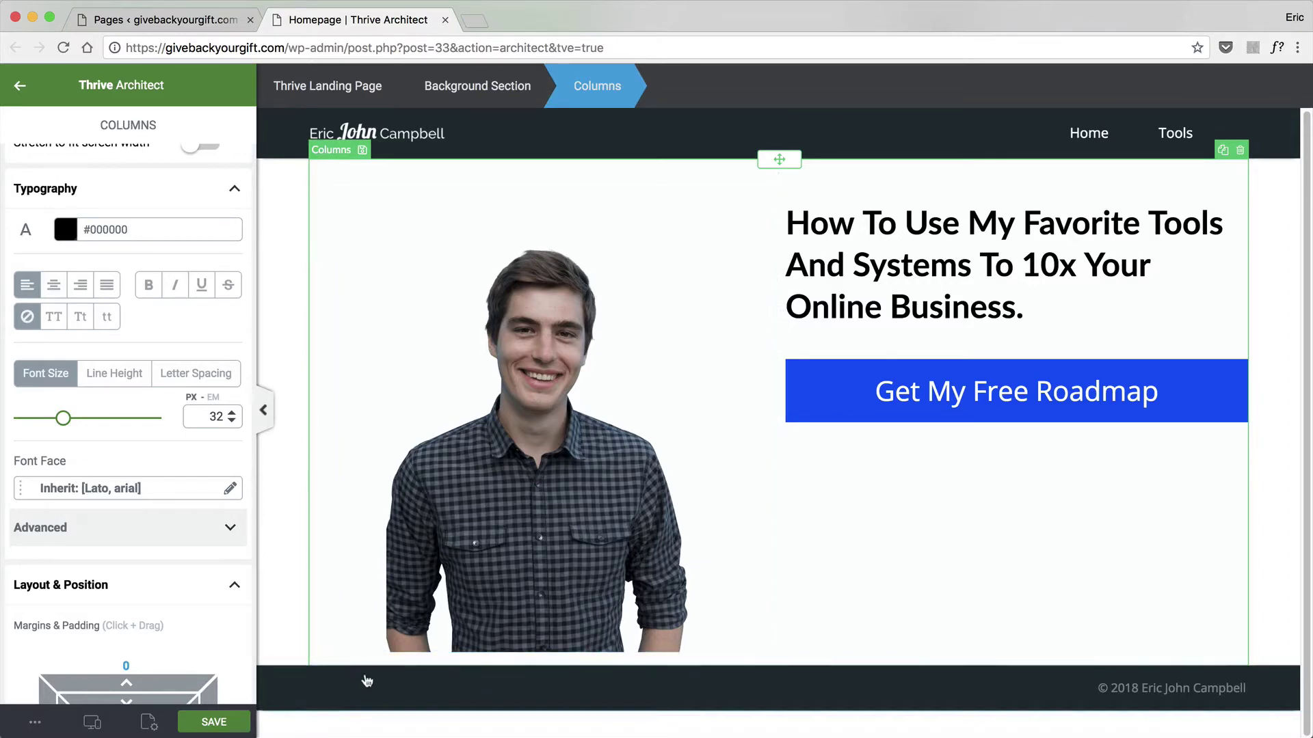
scroll(152, 588, down, 3)
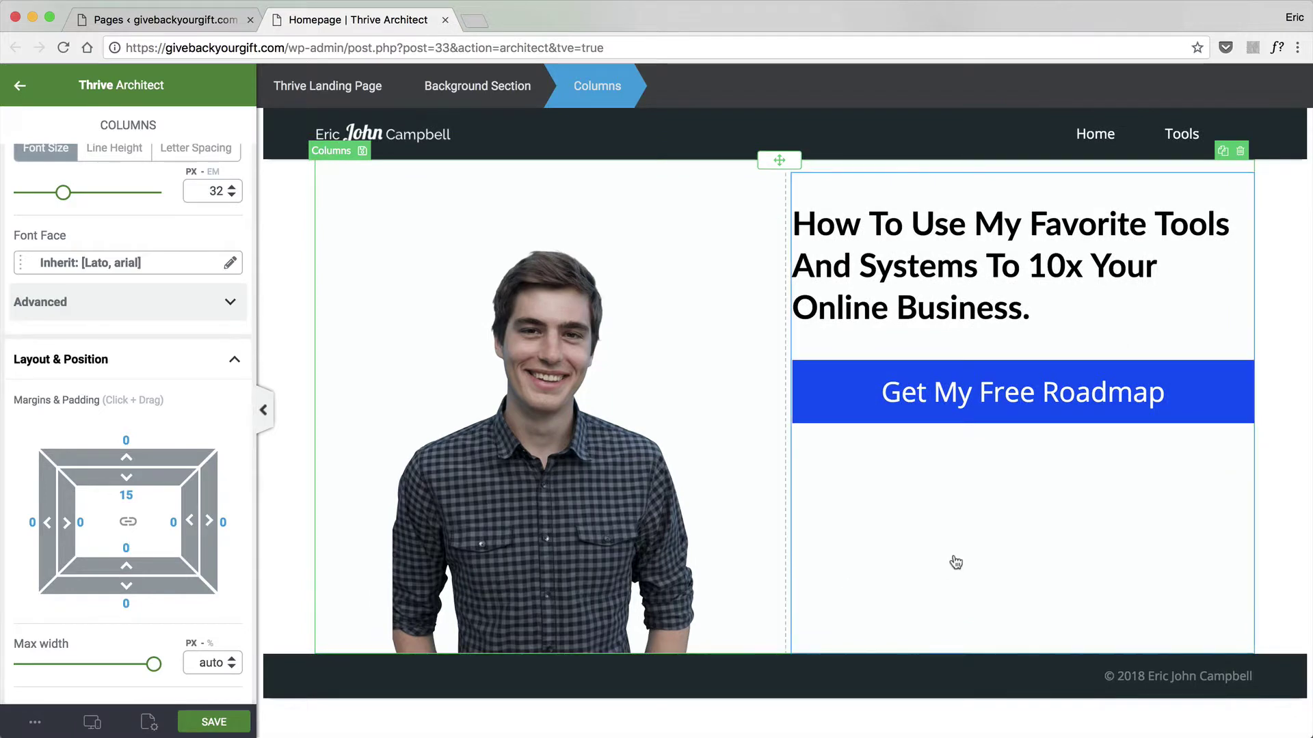
click(964, 466)
click(1303, 293)
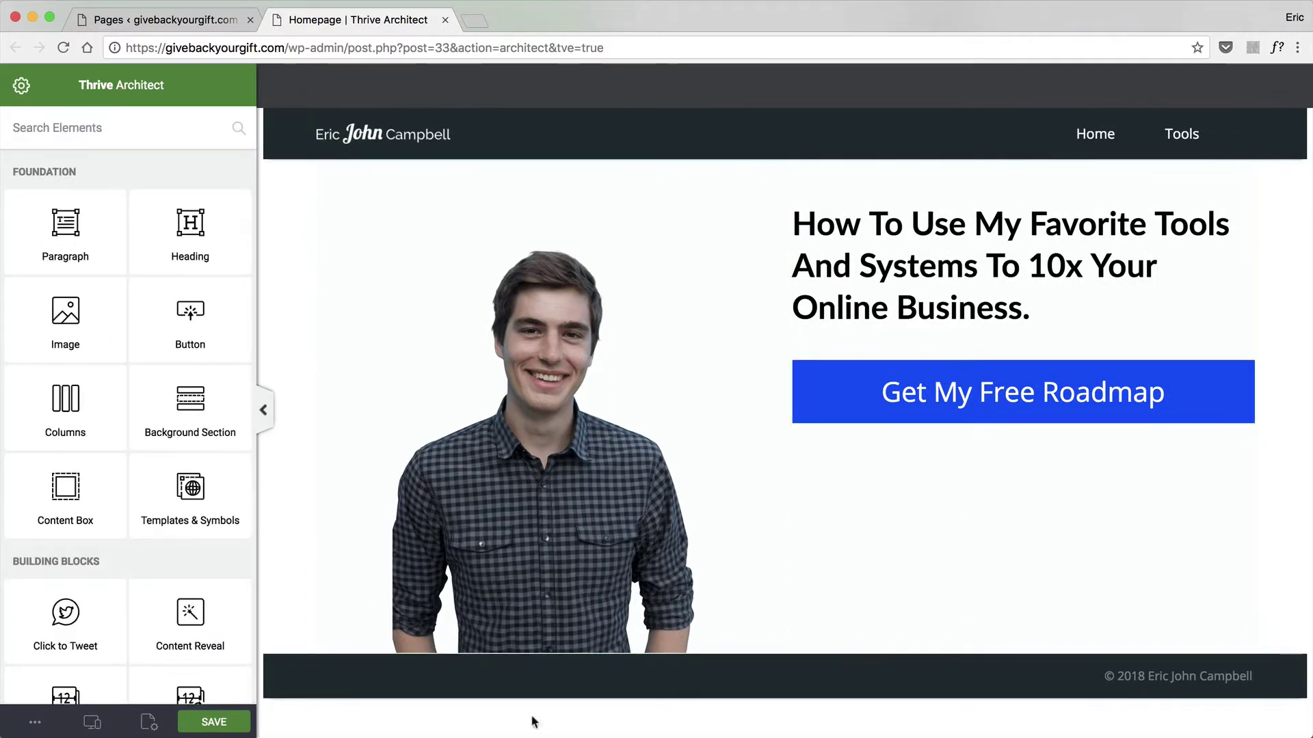
Link the hero background section's padding values and set the padding to 0 on all four sides.
click(516, 674)
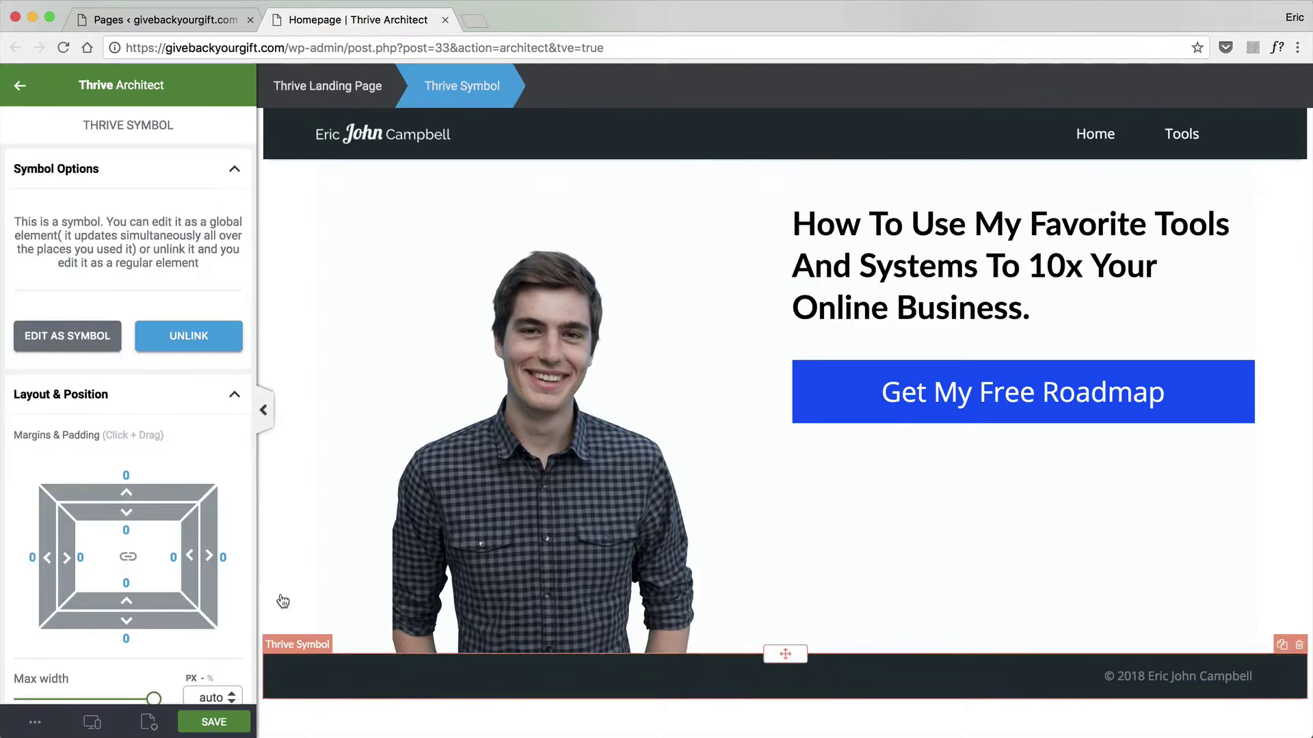
click(404, 558)
scroll(210, 449, down, 10)
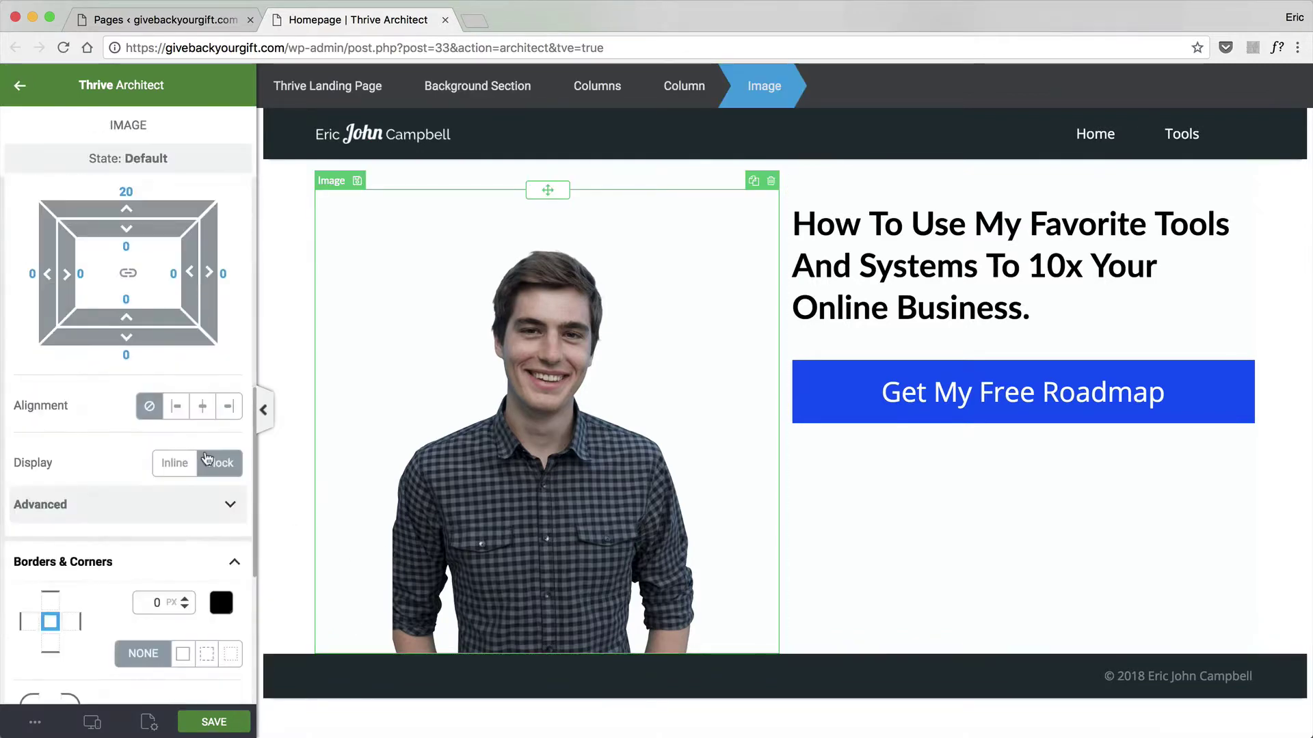
click(697, 94)
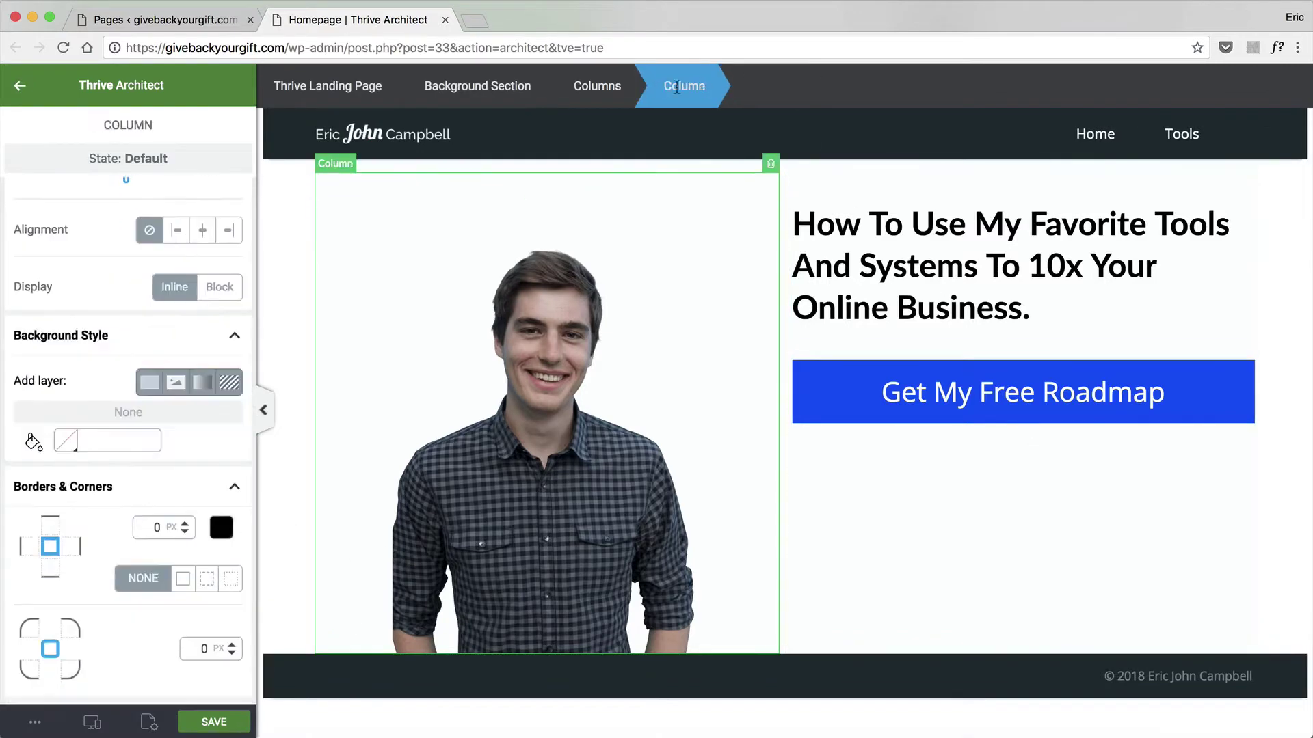
click(509, 91)
click(128, 486)
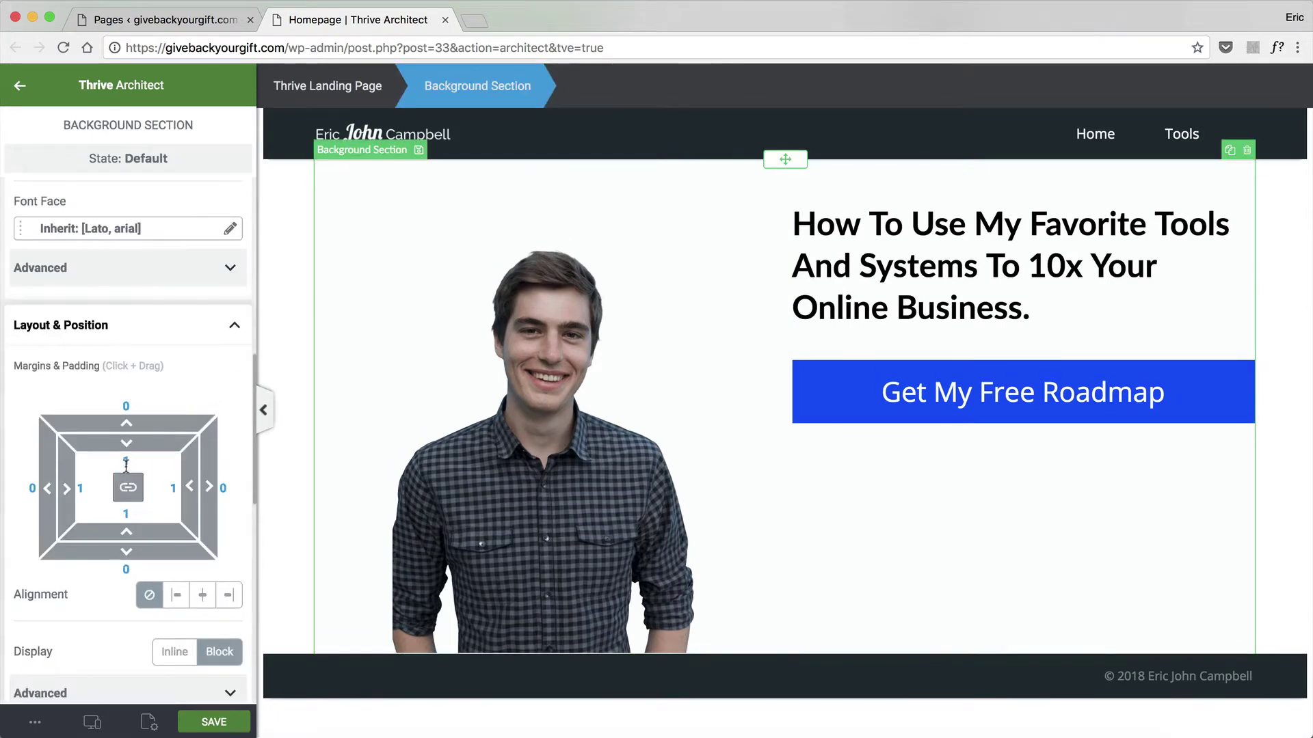
text(0)
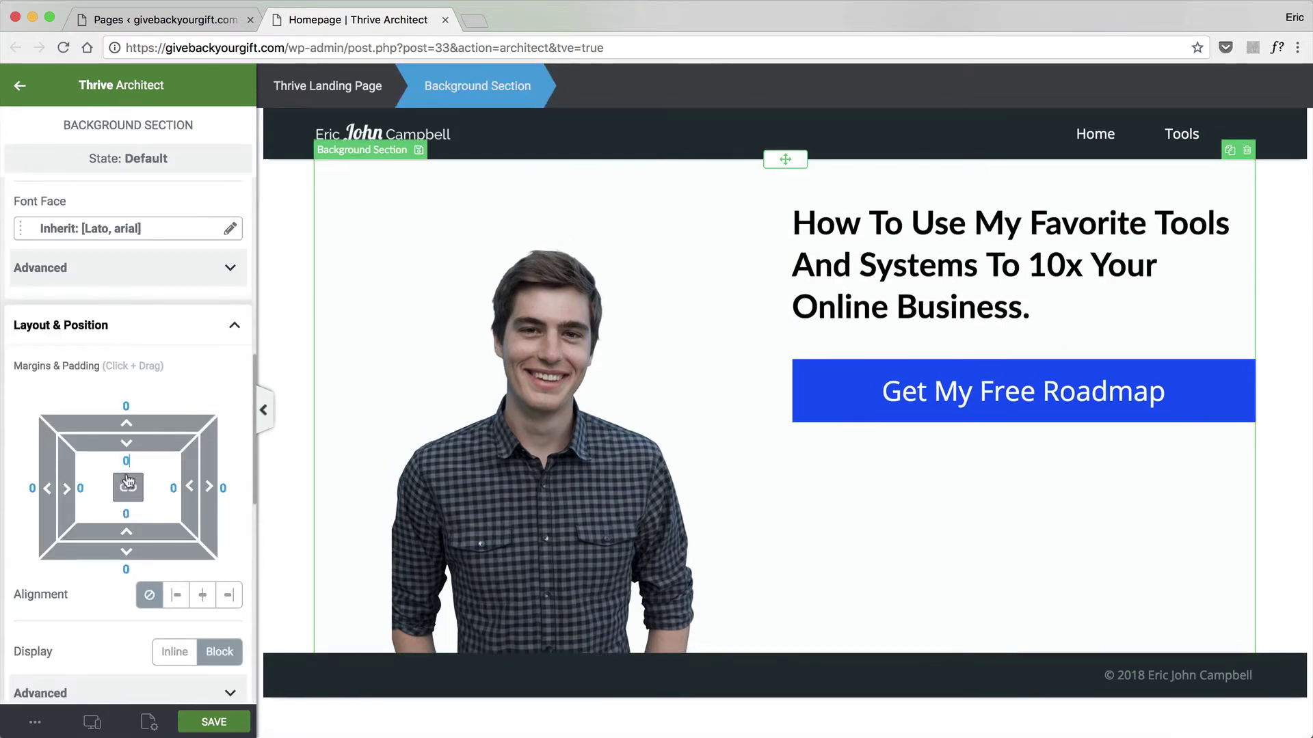
click(127, 487)
click(1284, 569)
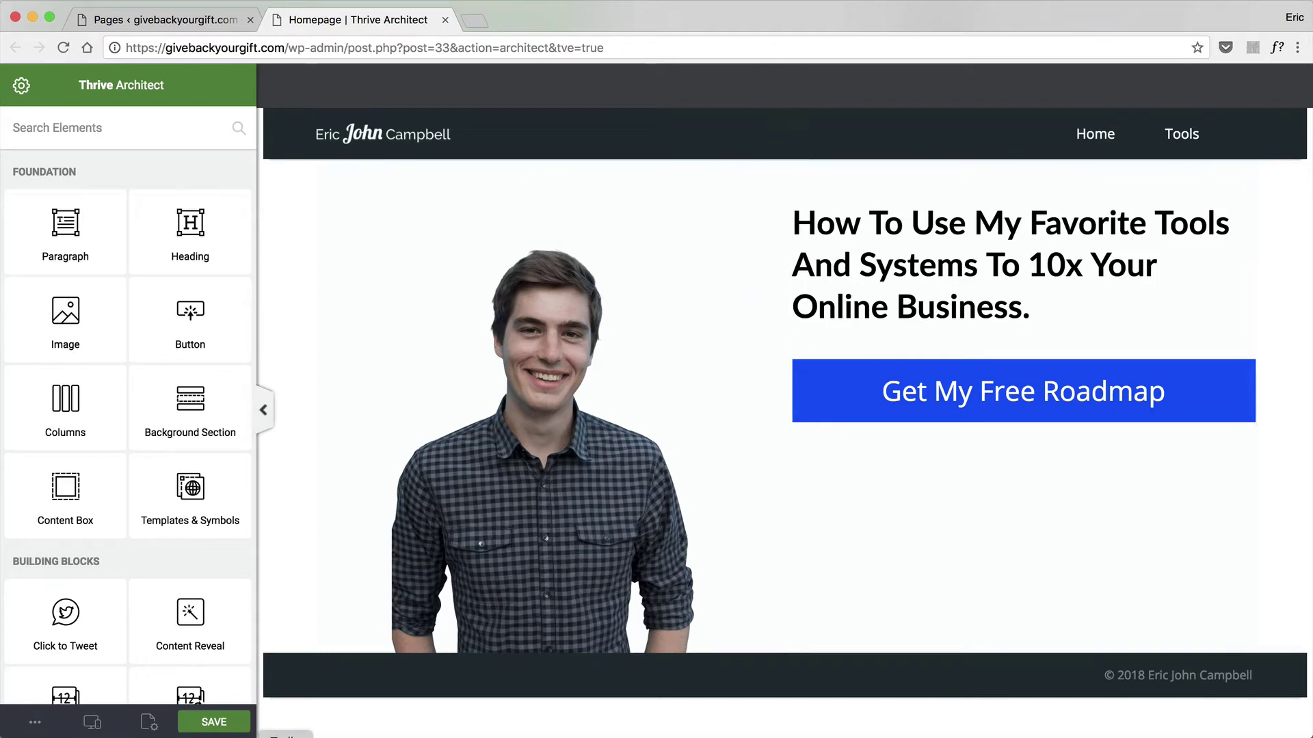
Check the wireframe for the section below the hero and add a background section between the hero and the footer.
click(236, 721)
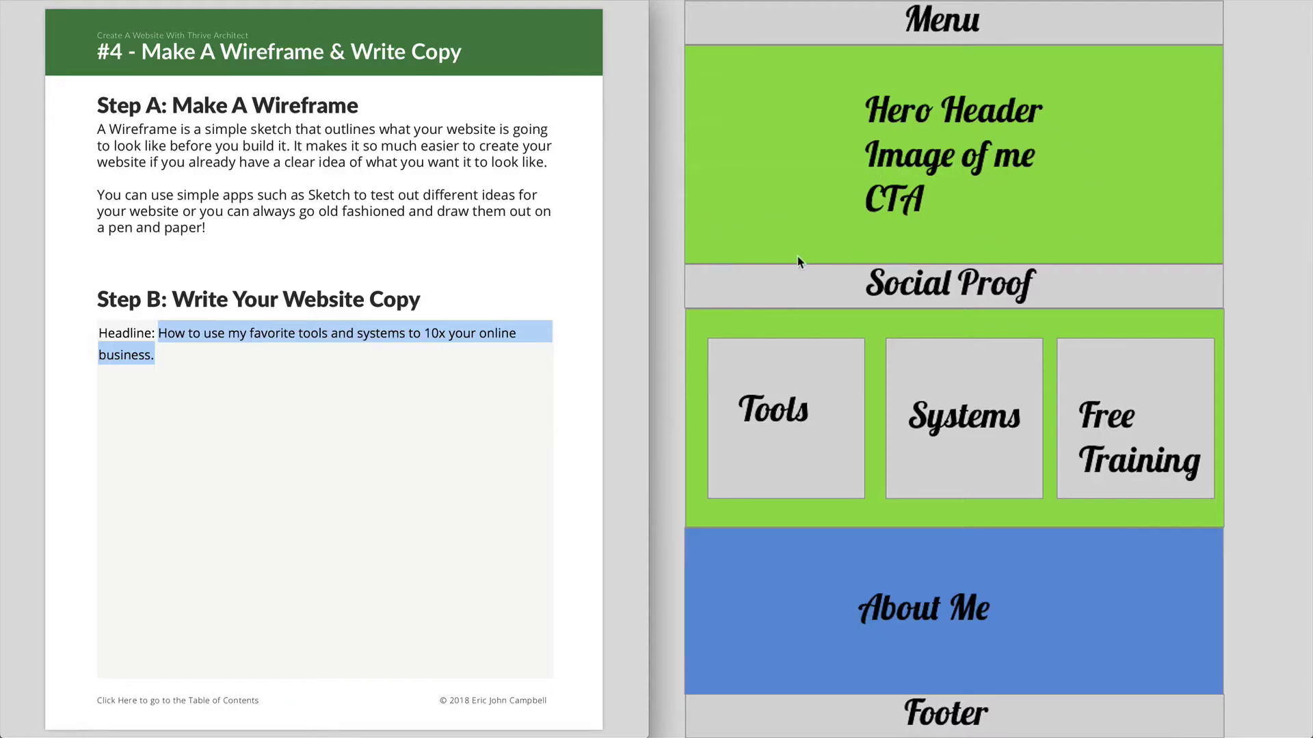
key(super+Tab)
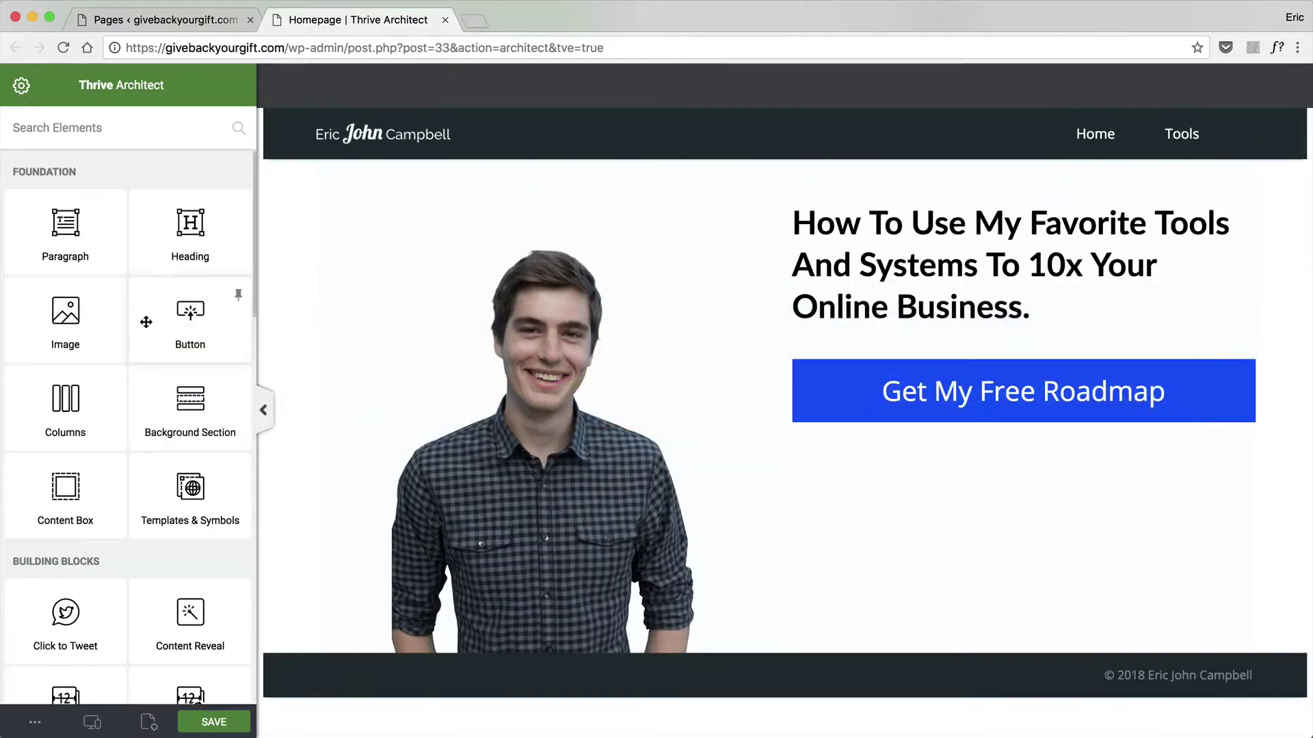
drag(197, 430, 508, 659)
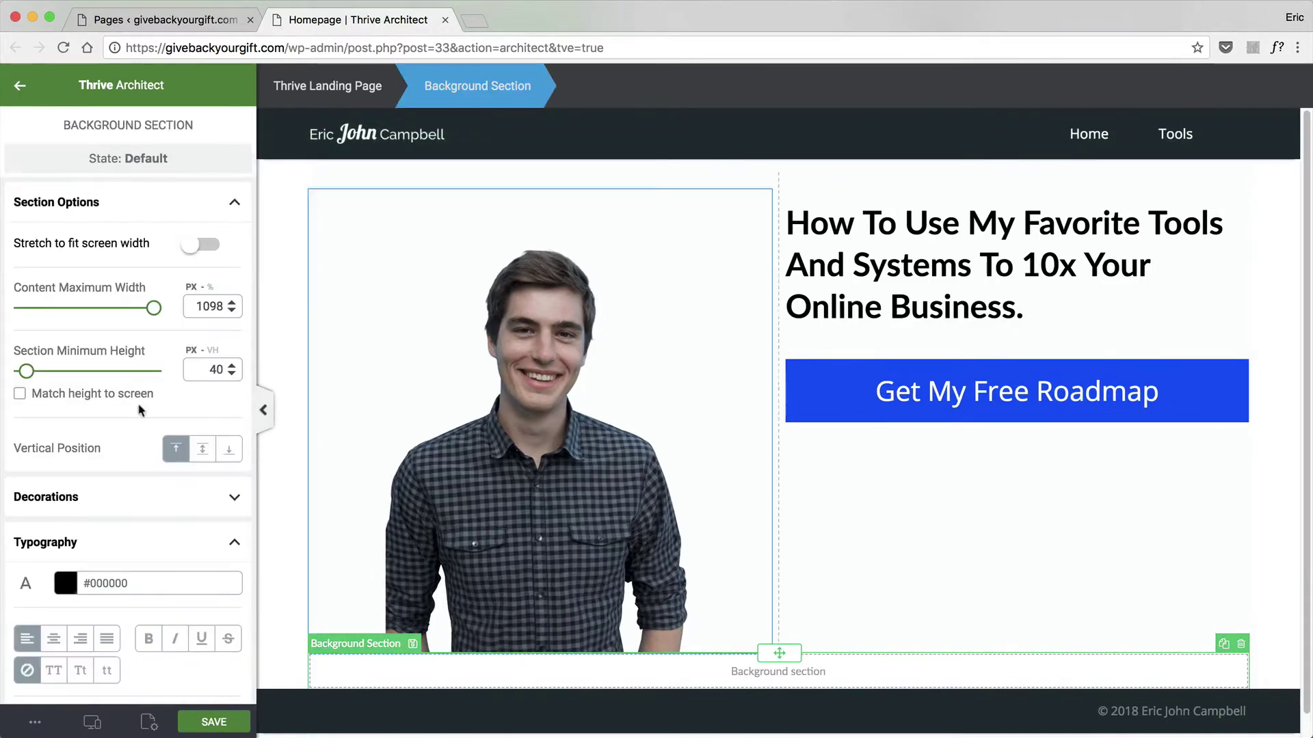
Fill the new background section with the default purple #673ab7 and stretch it to fit the screen width.
scroll(124, 477, down, 15)
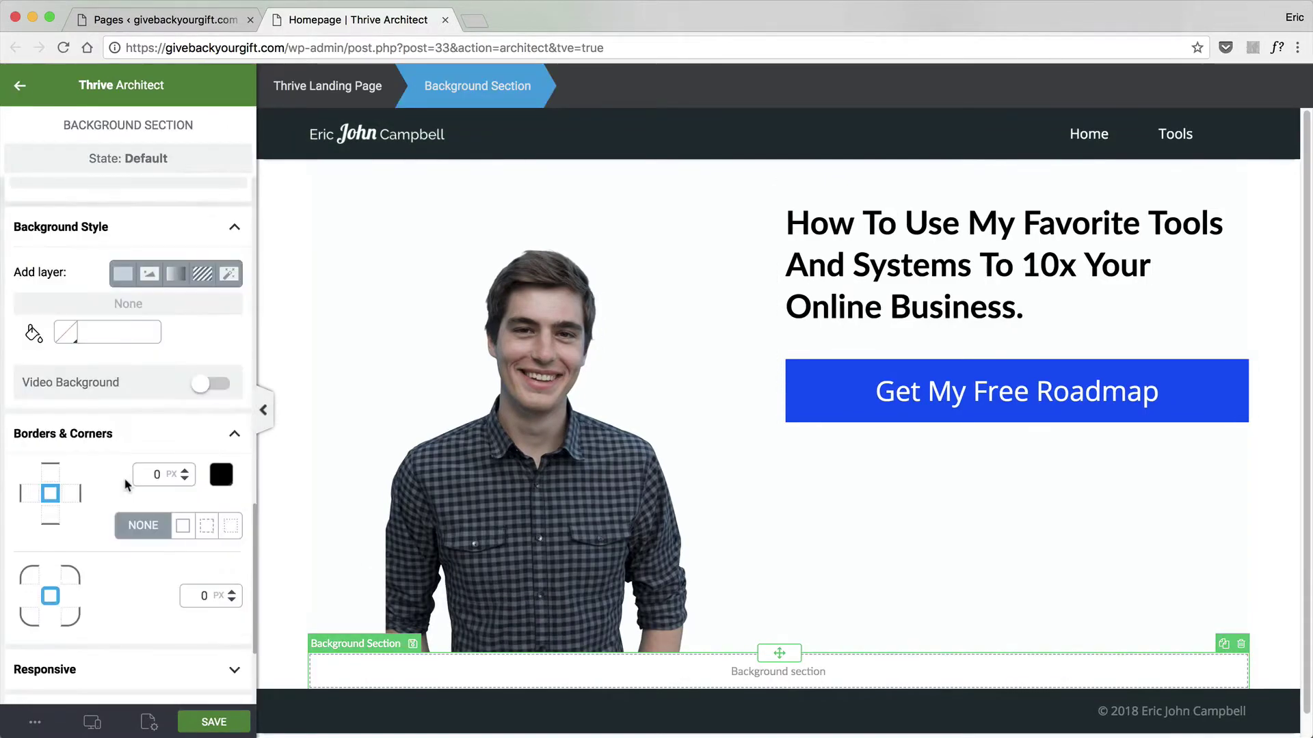
click(65, 333)
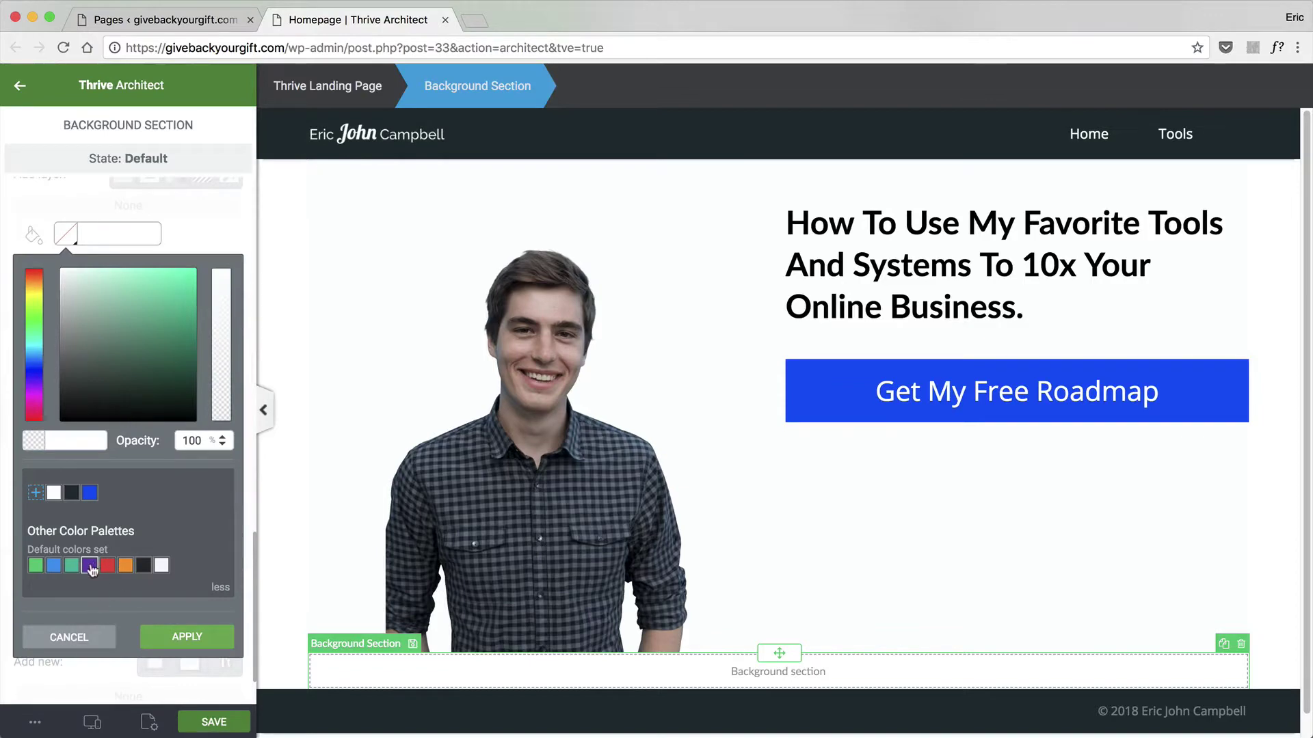
click(90, 566)
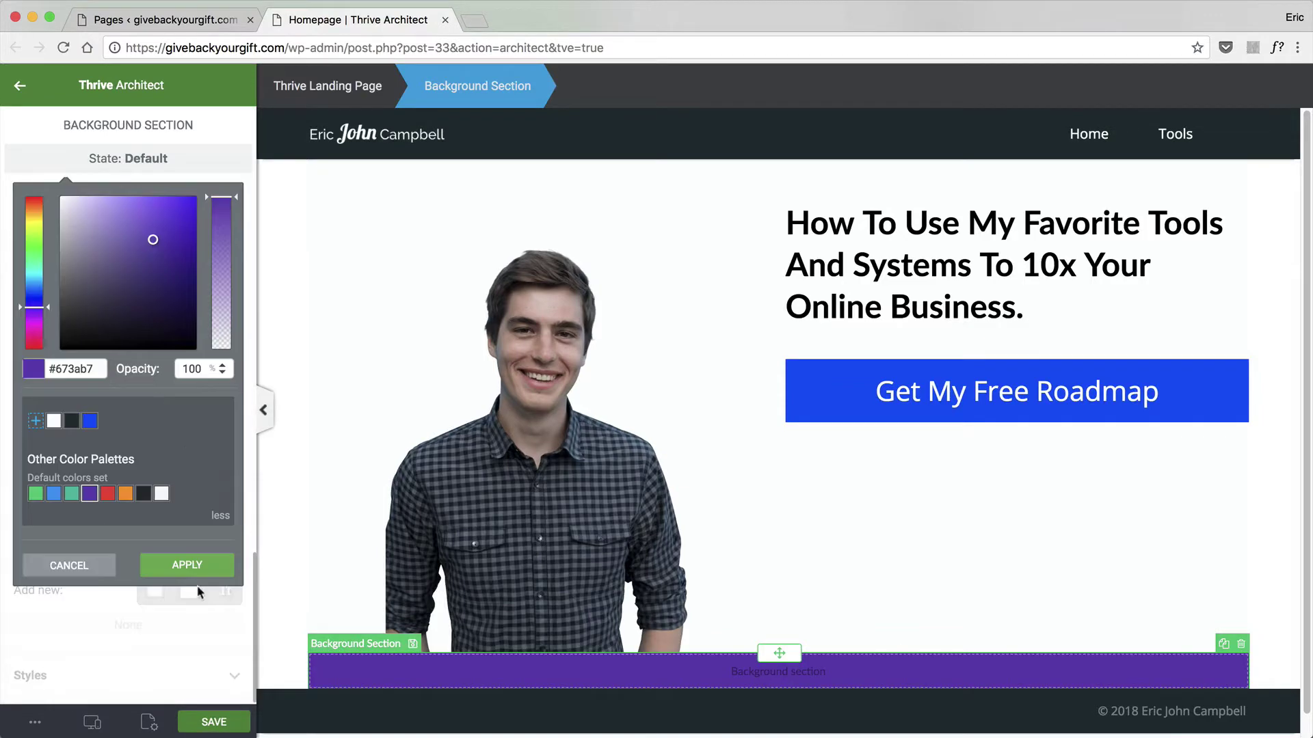
click(188, 566)
scroll(171, 253, up, 10)
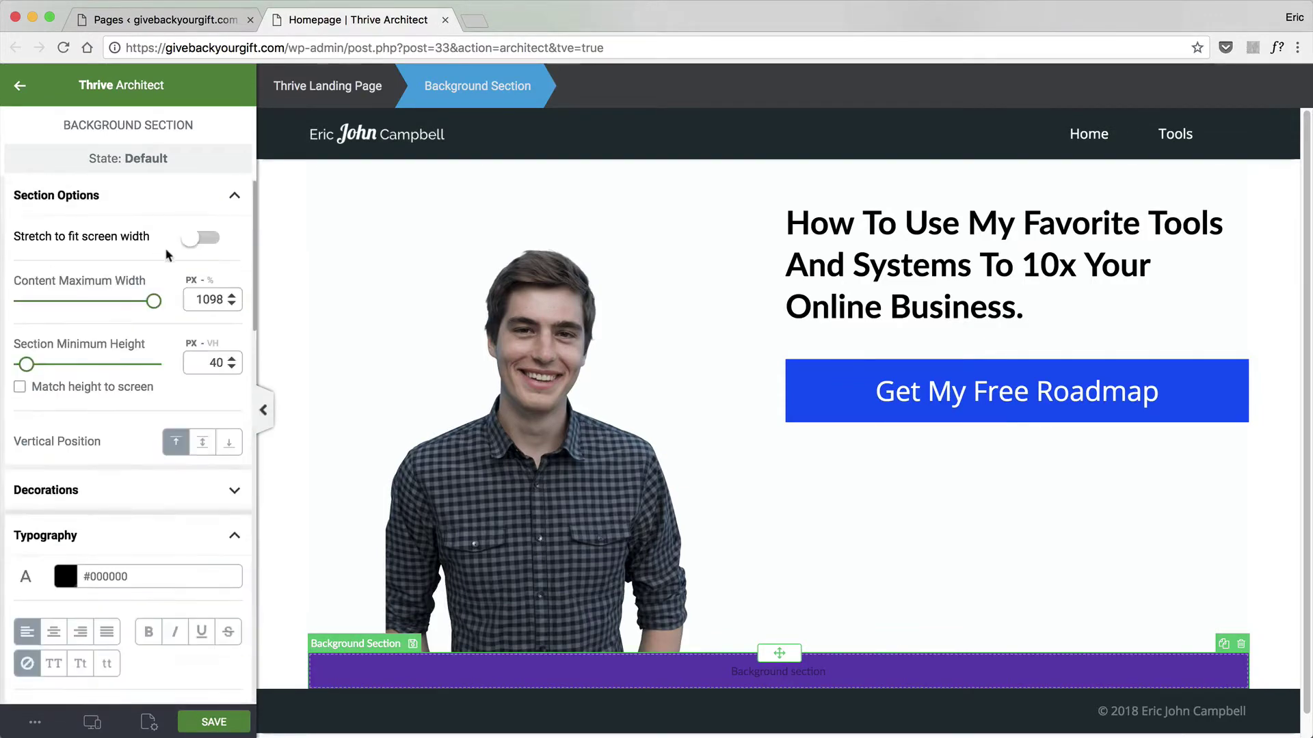
click(195, 244)
Set the HeroHeader image's top margin to 0.
click(718, 280)
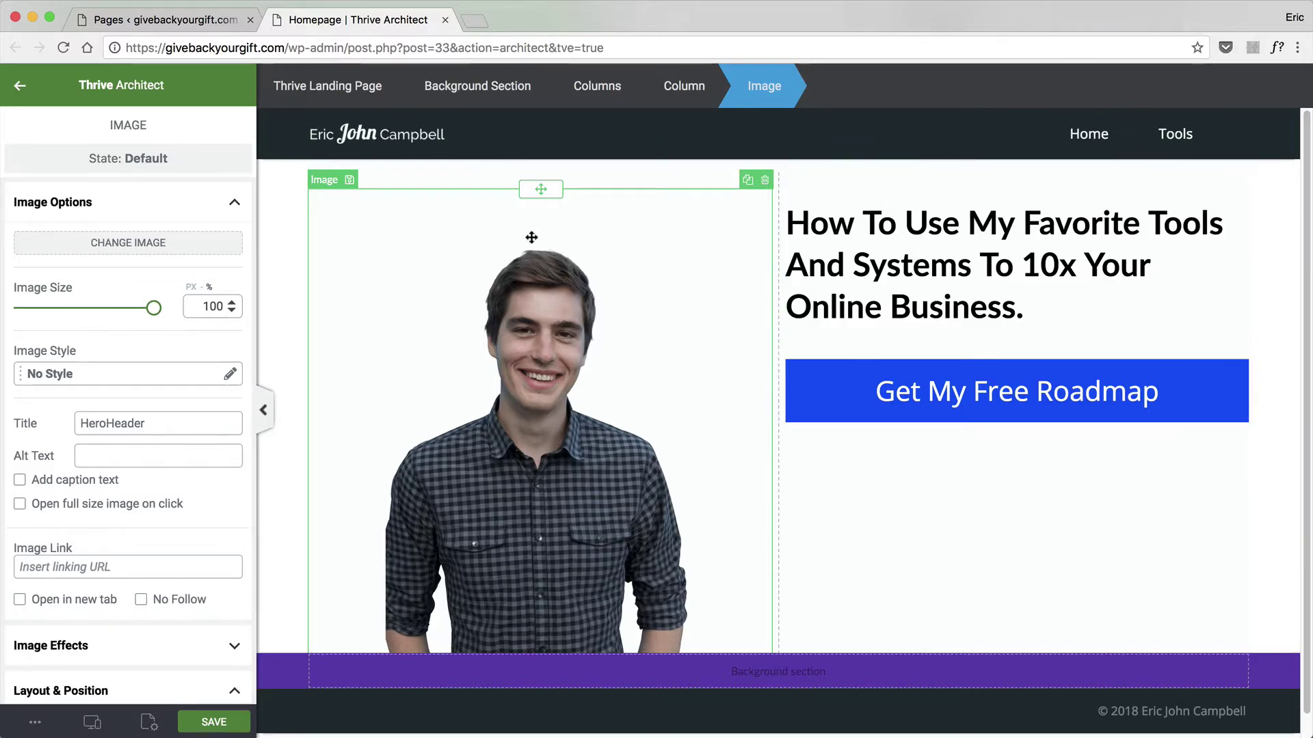
scroll(103, 451, down, 10)
scroll(145, 268, up, 2)
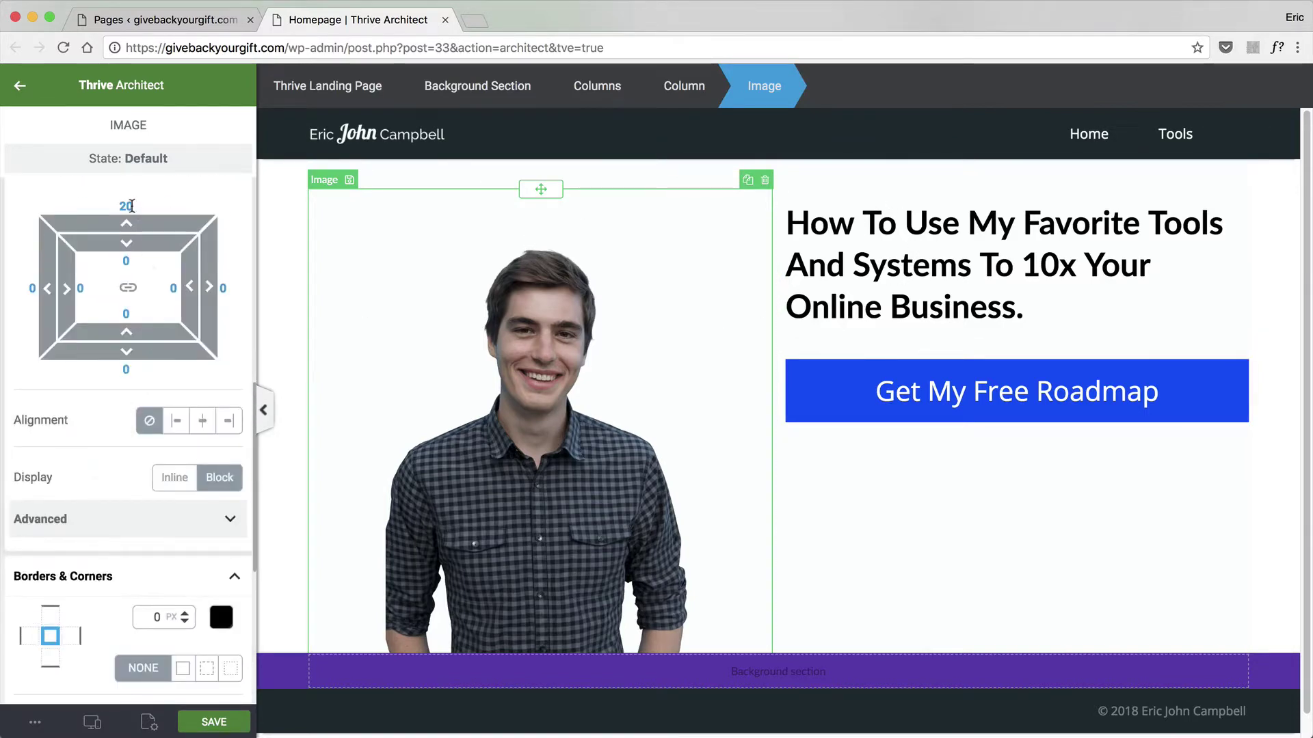
drag(133, 206, 109, 213)
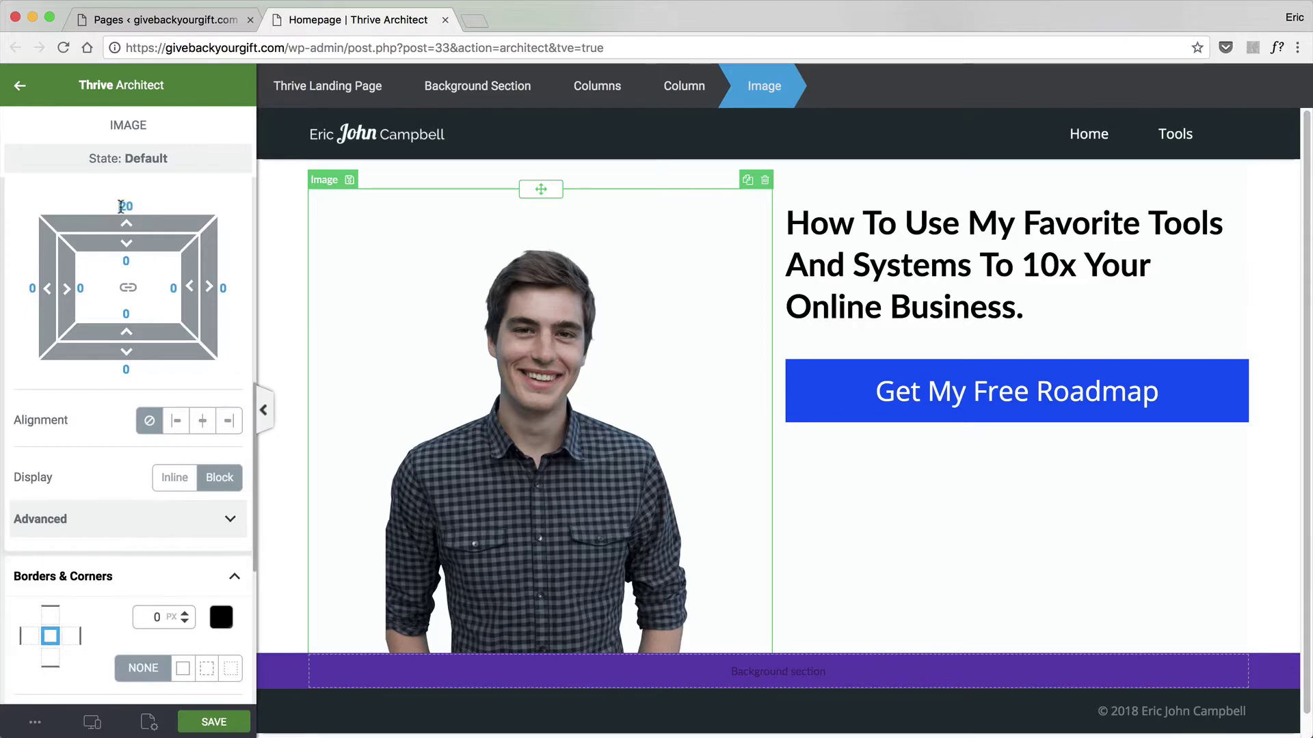
text(0)
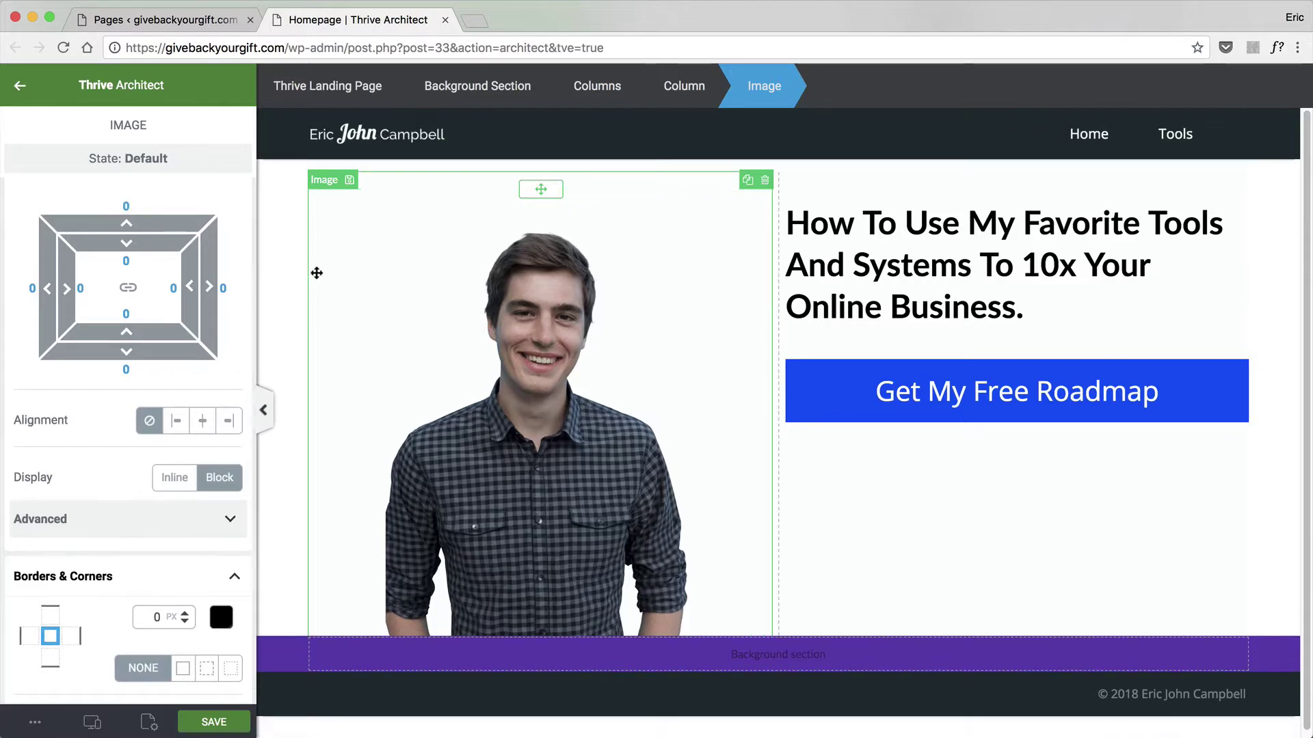
Increase the H1 heading's top margin to 53 so the heading and button move down in the right column.
scroll(130, 342, up, 10)
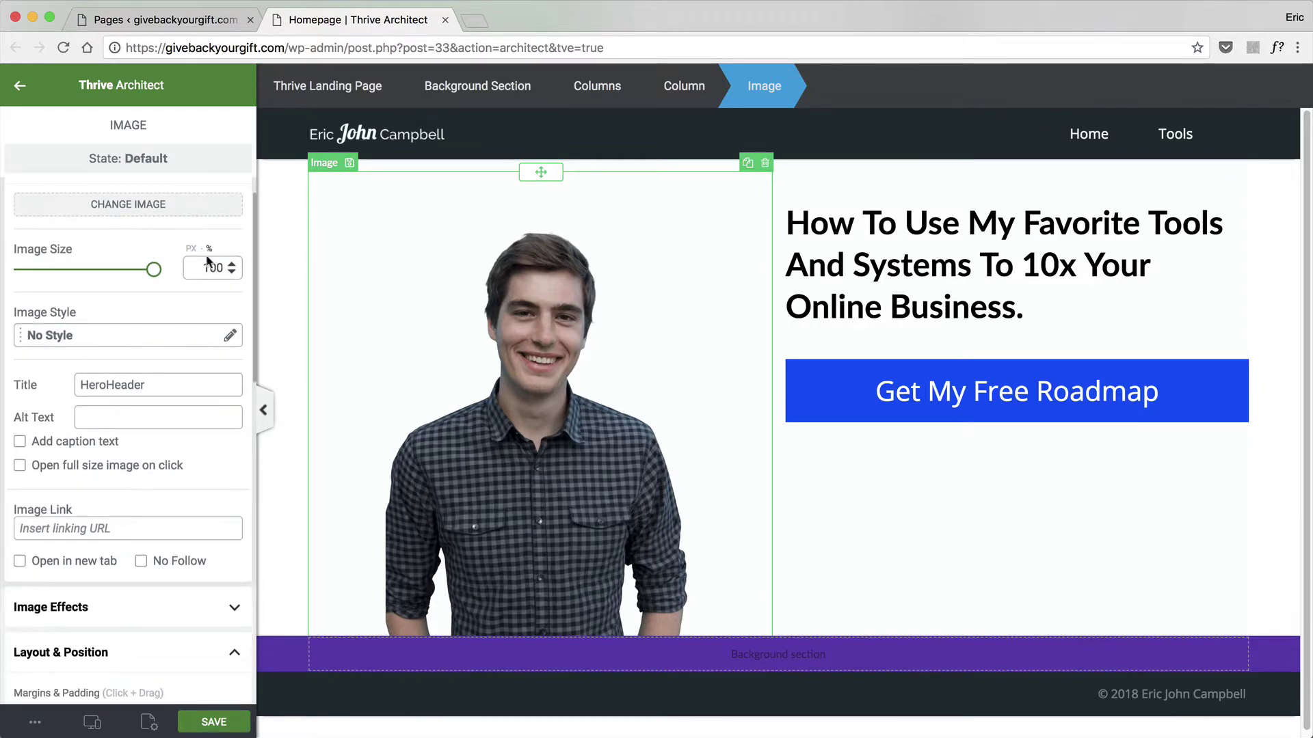
scroll(208, 261, down, 5)
click(854, 231)
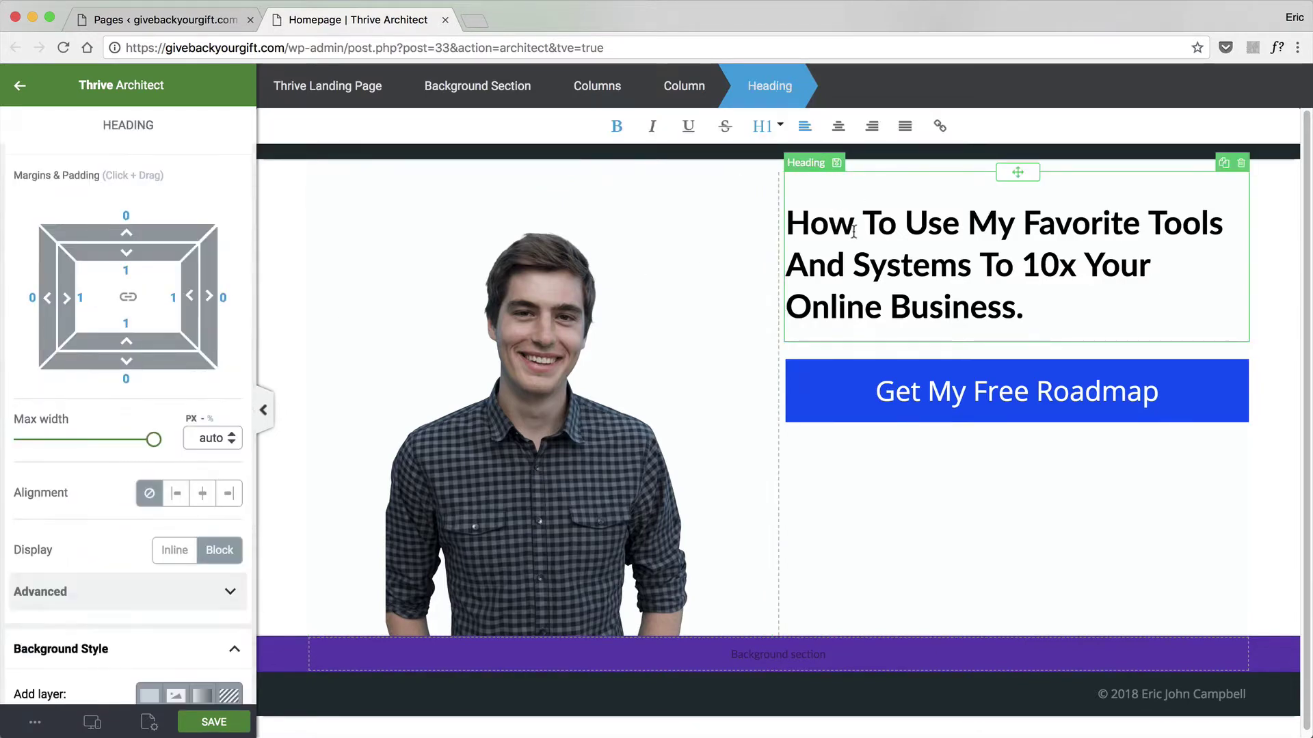
click(120, 232)
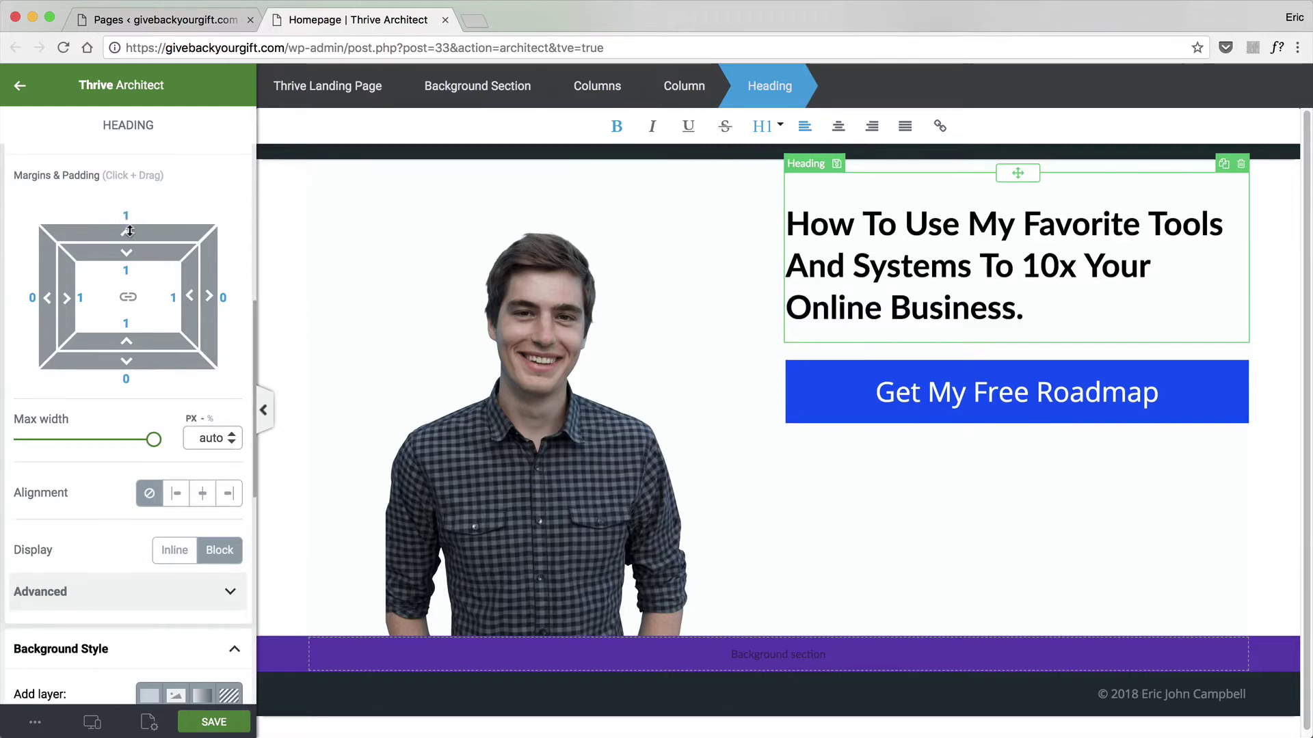
drag(130, 232, 137, 132)
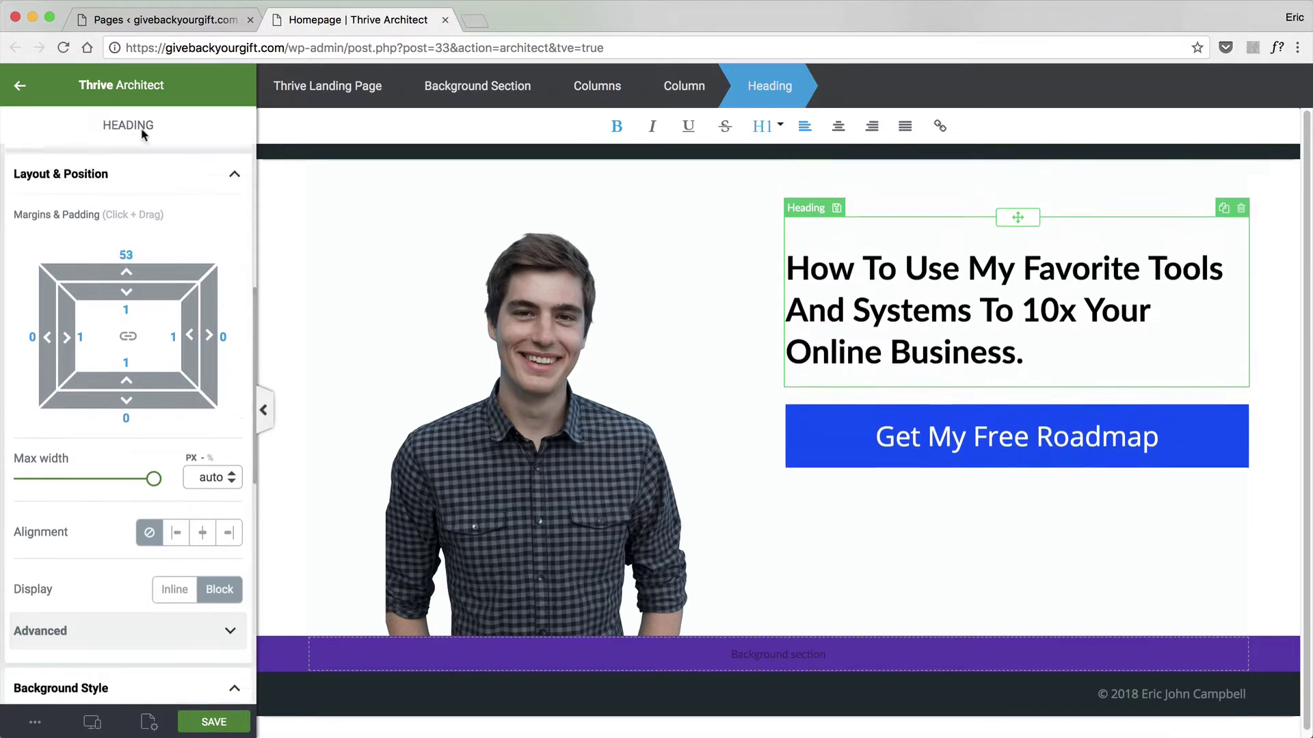
Increase the H1 heading's top margin to 110 and deselect the heading.
drag(134, 210, 171, 72)
scroll(722, 325, down, 1)
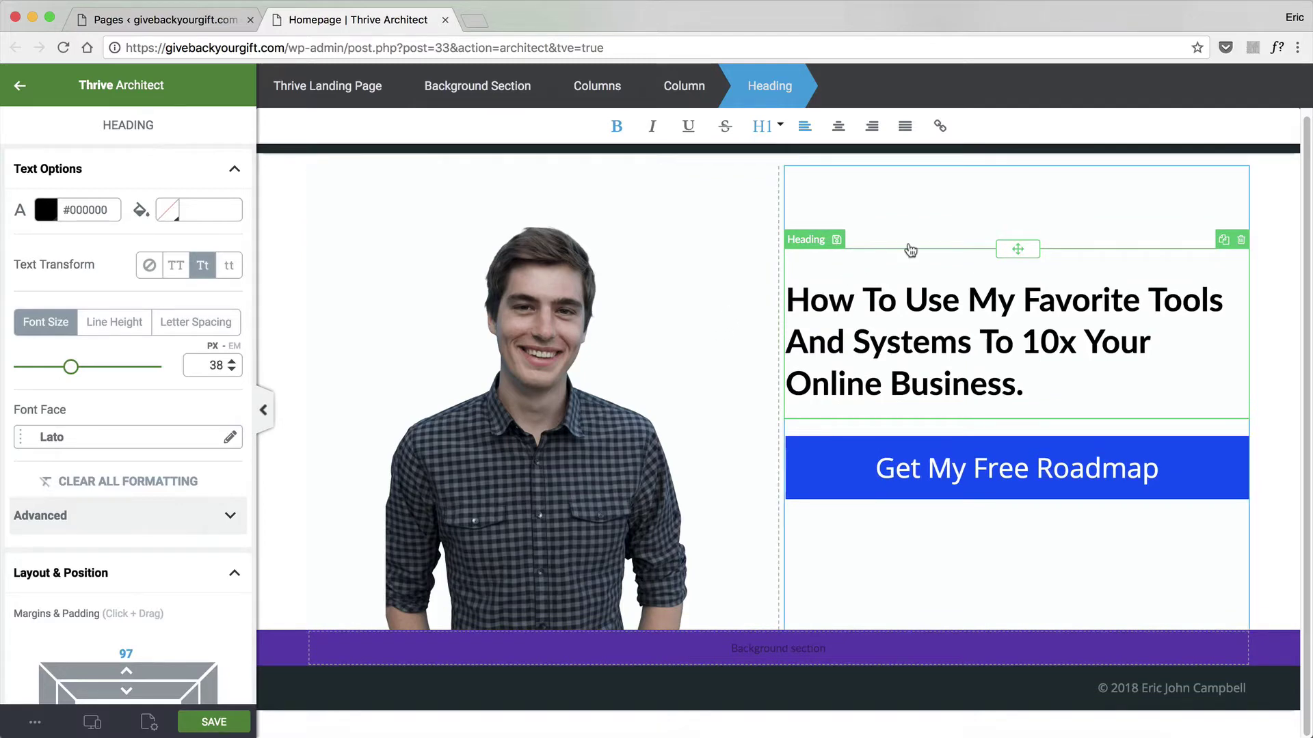
scroll(102, 366, down, 5)
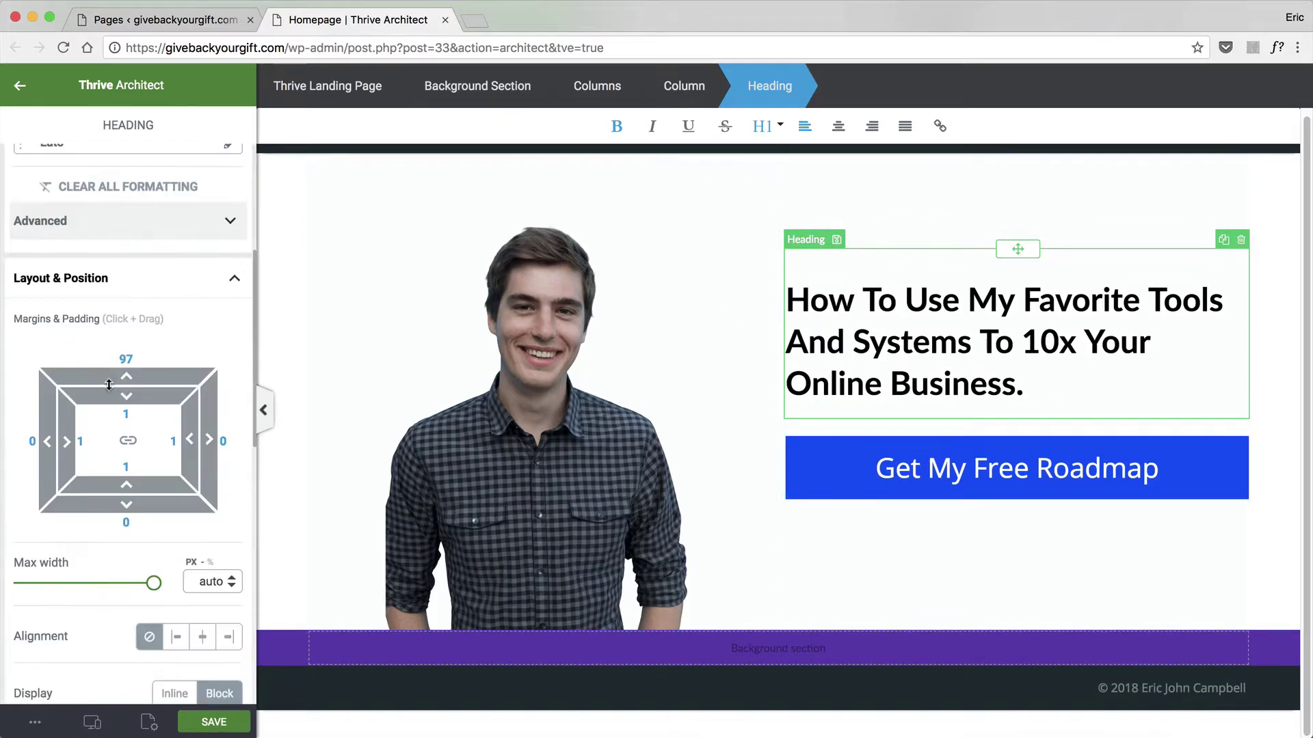
drag(129, 374, 128, 350)
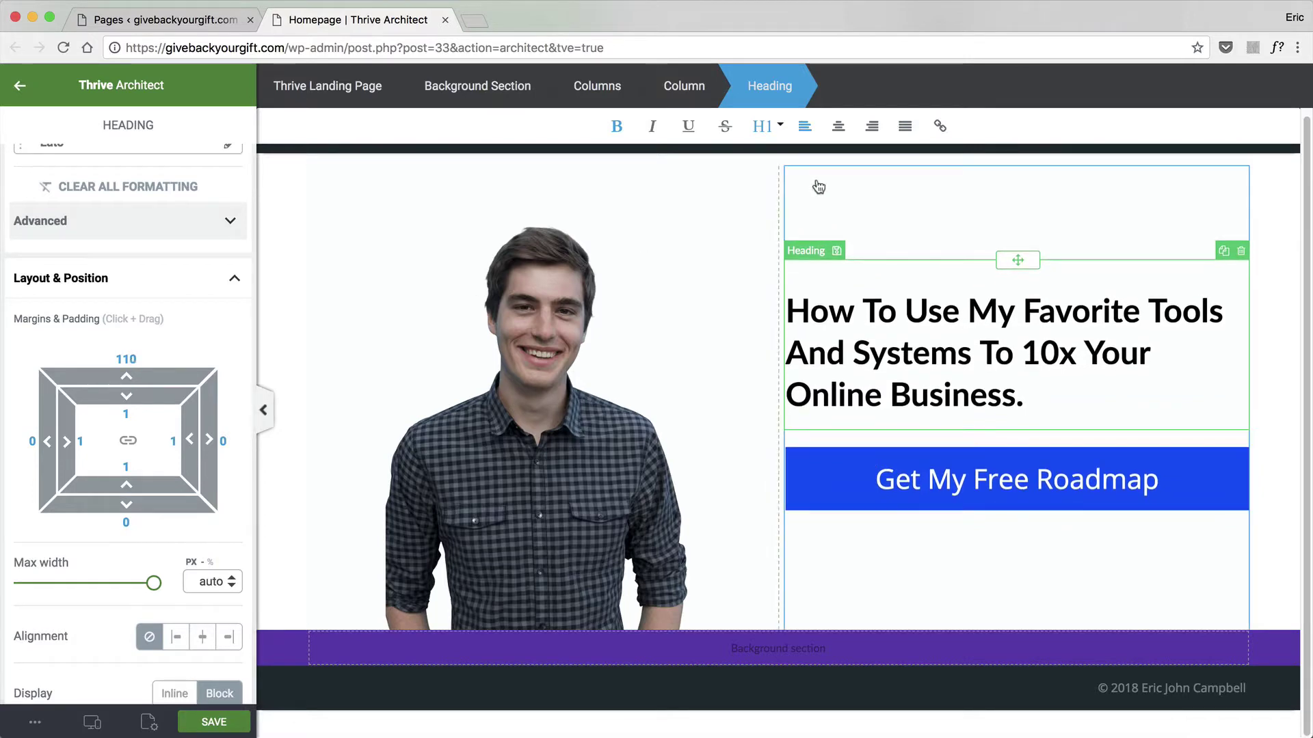
click(1280, 344)
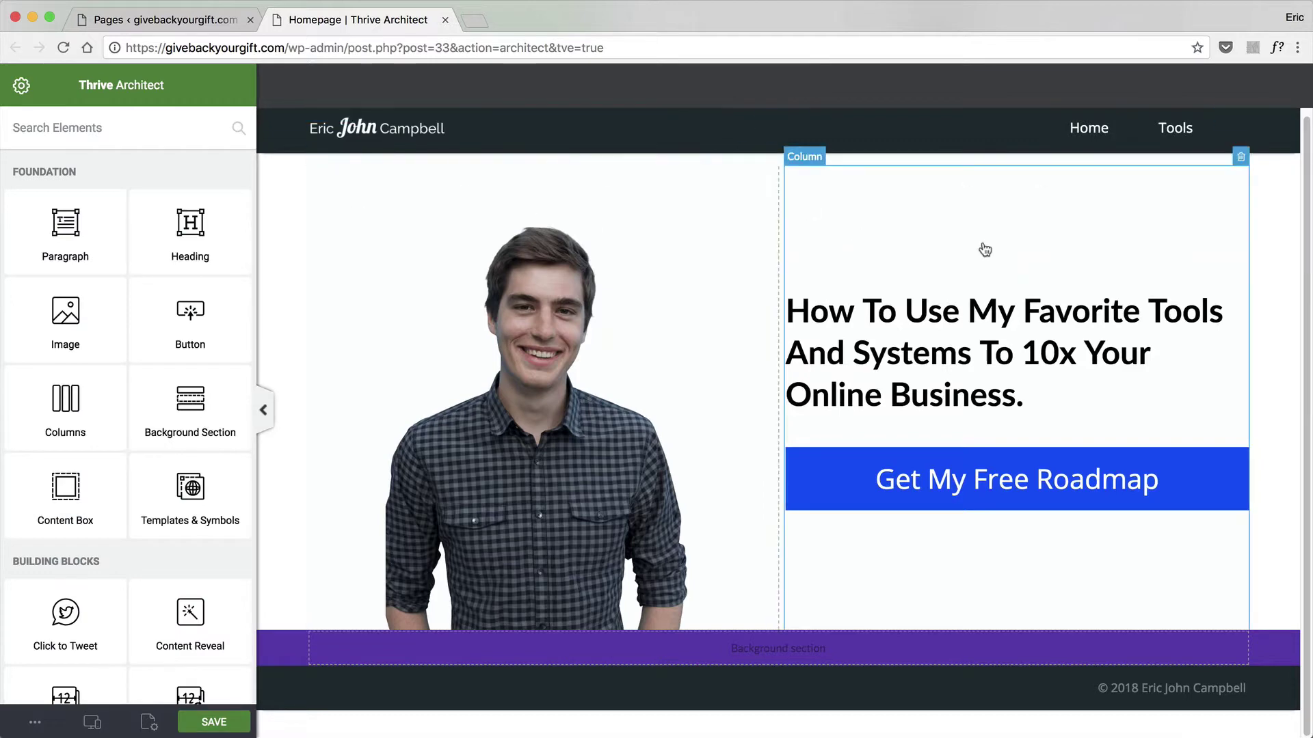
Set the hero columns' top padding to 0 and their top margin to -27.
click(891, 193)
click(586, 102)
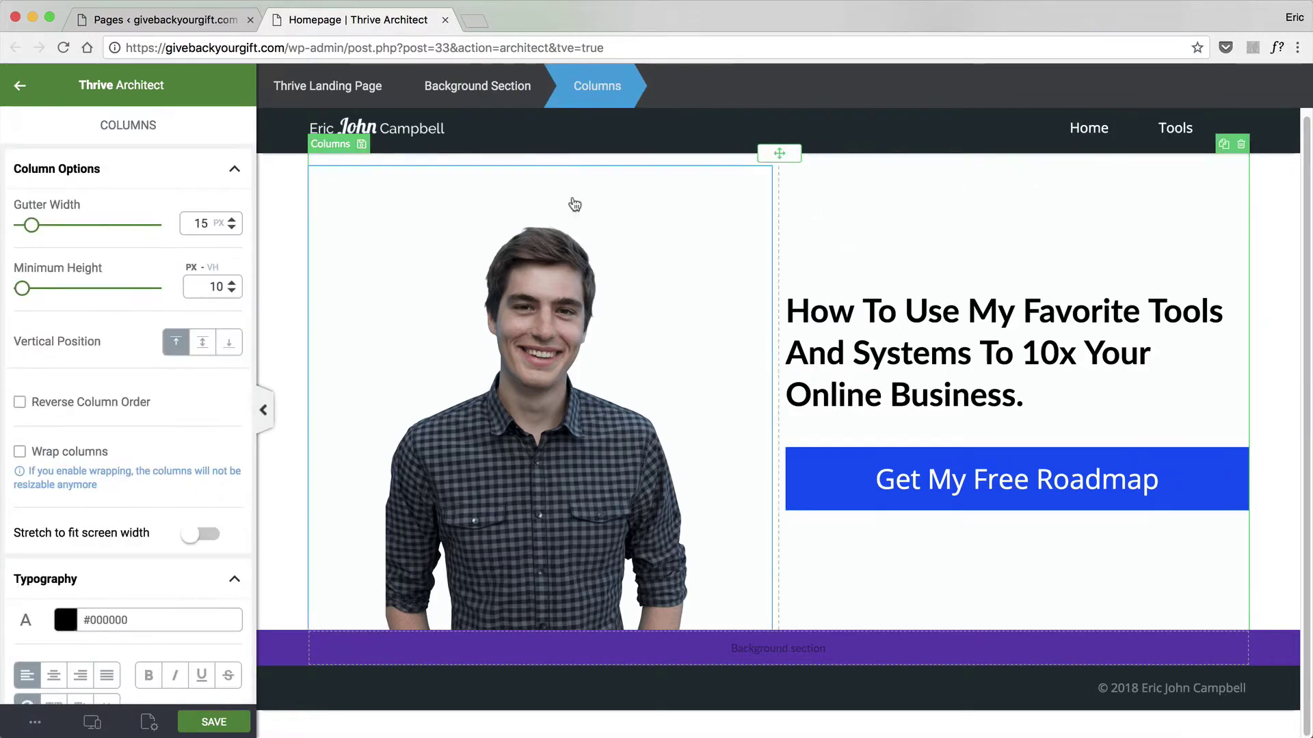
scroll(74, 512, down, 8)
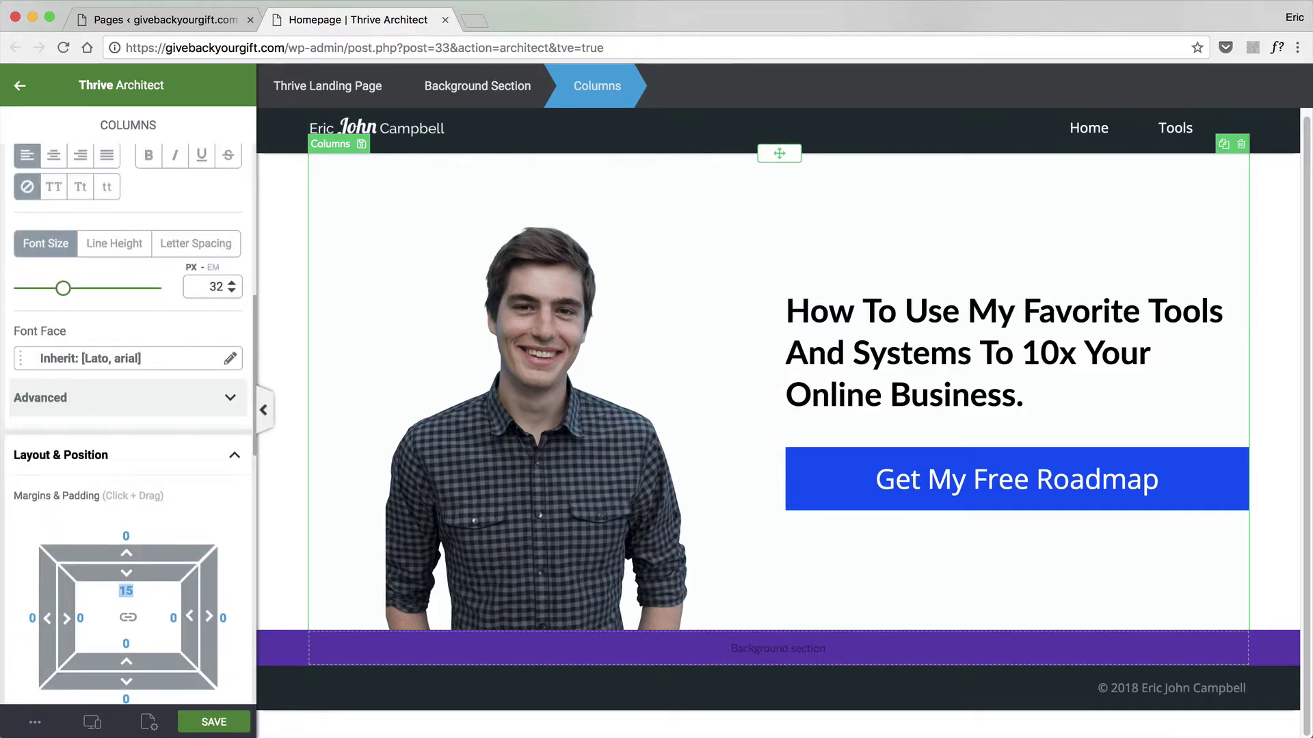
text(0)
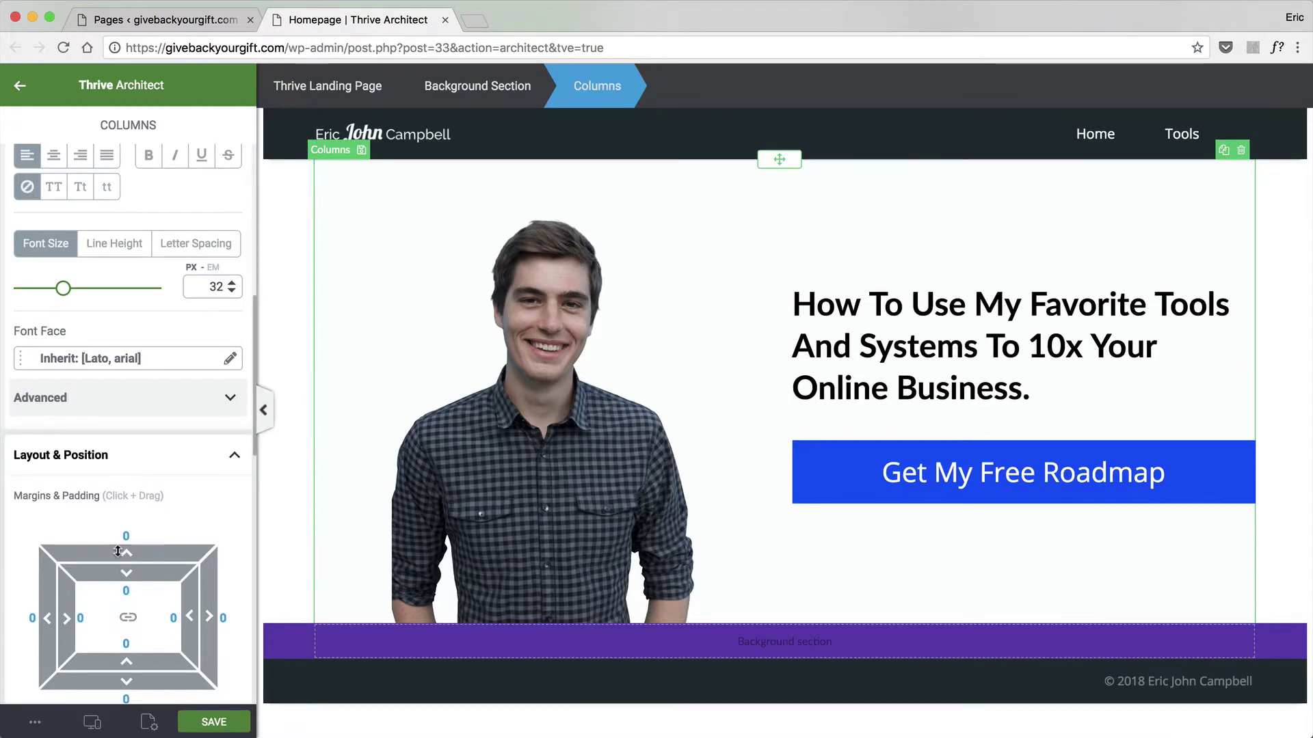
drag(118, 551, 121, 596)
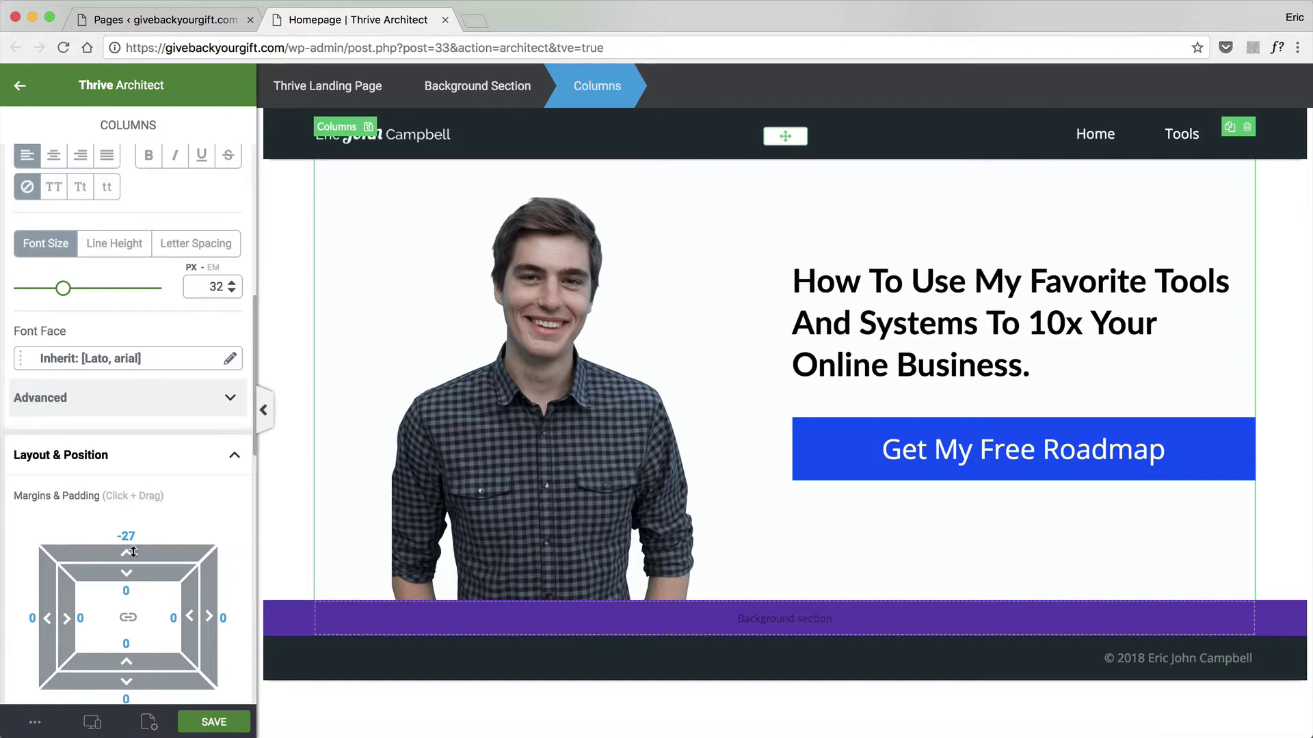
Change the size of the Get My Free Roadmap button to M.
click(882, 441)
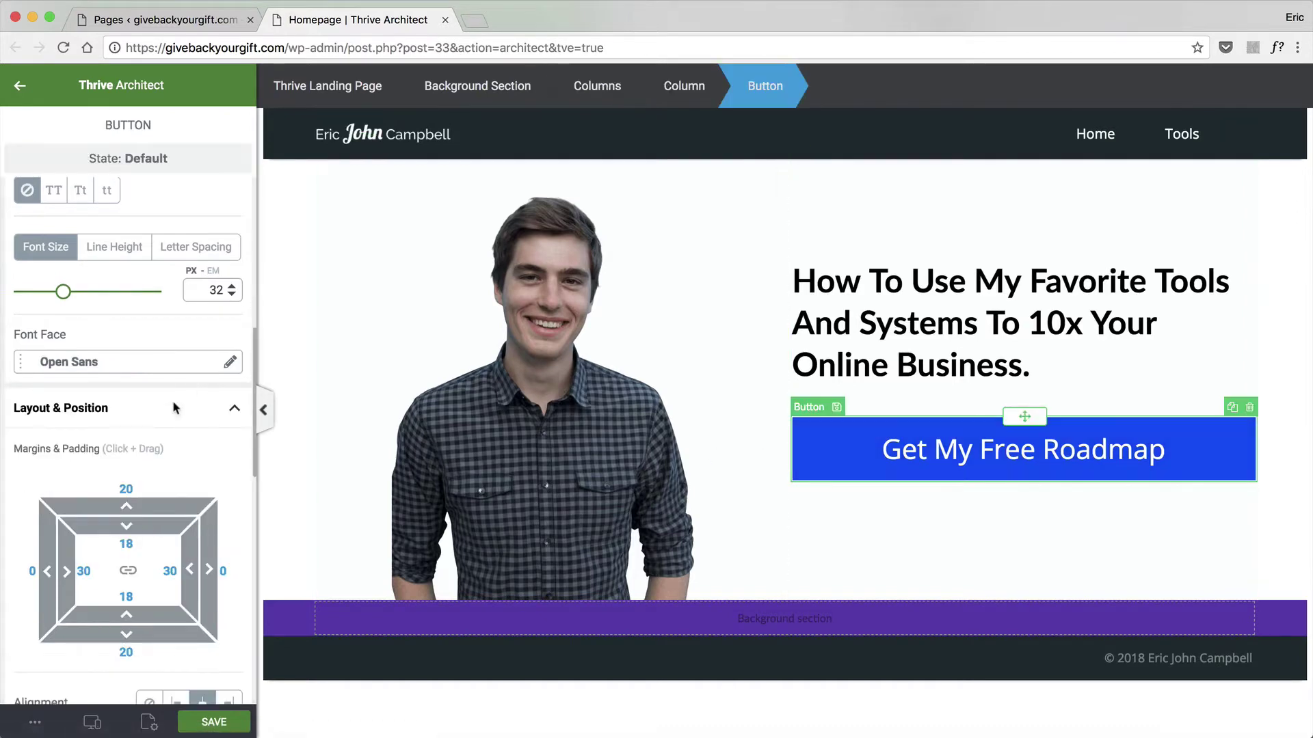
scroll(175, 410, up, 6)
click(135, 289)
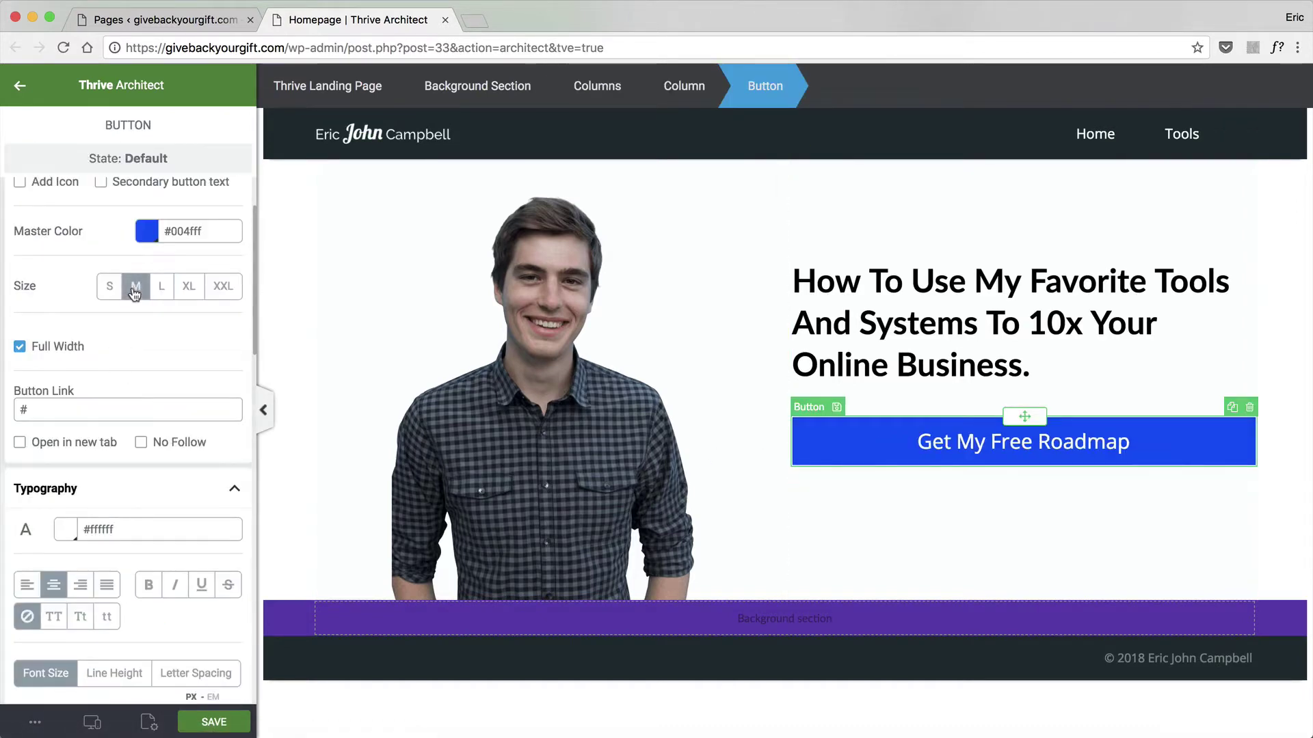
Save the page and preview it to check the whole homepage layout.
click(202, 718)
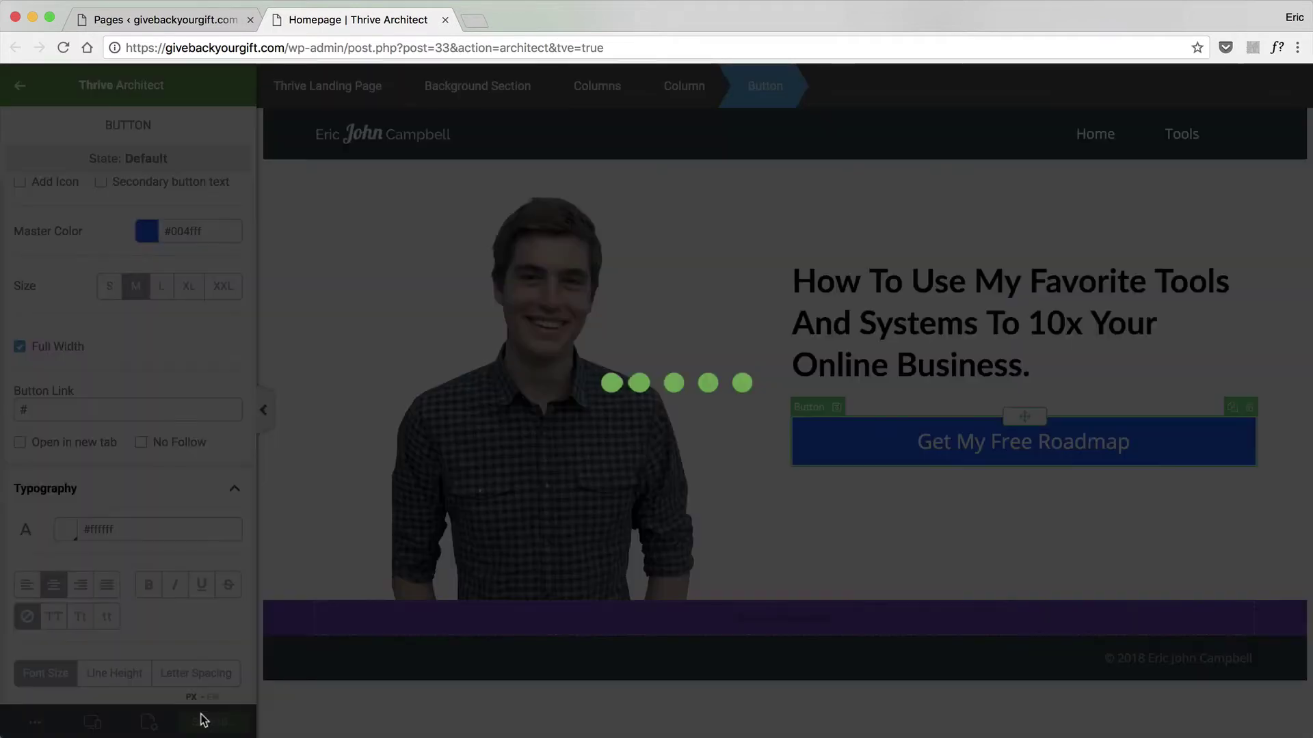
click(34, 723)
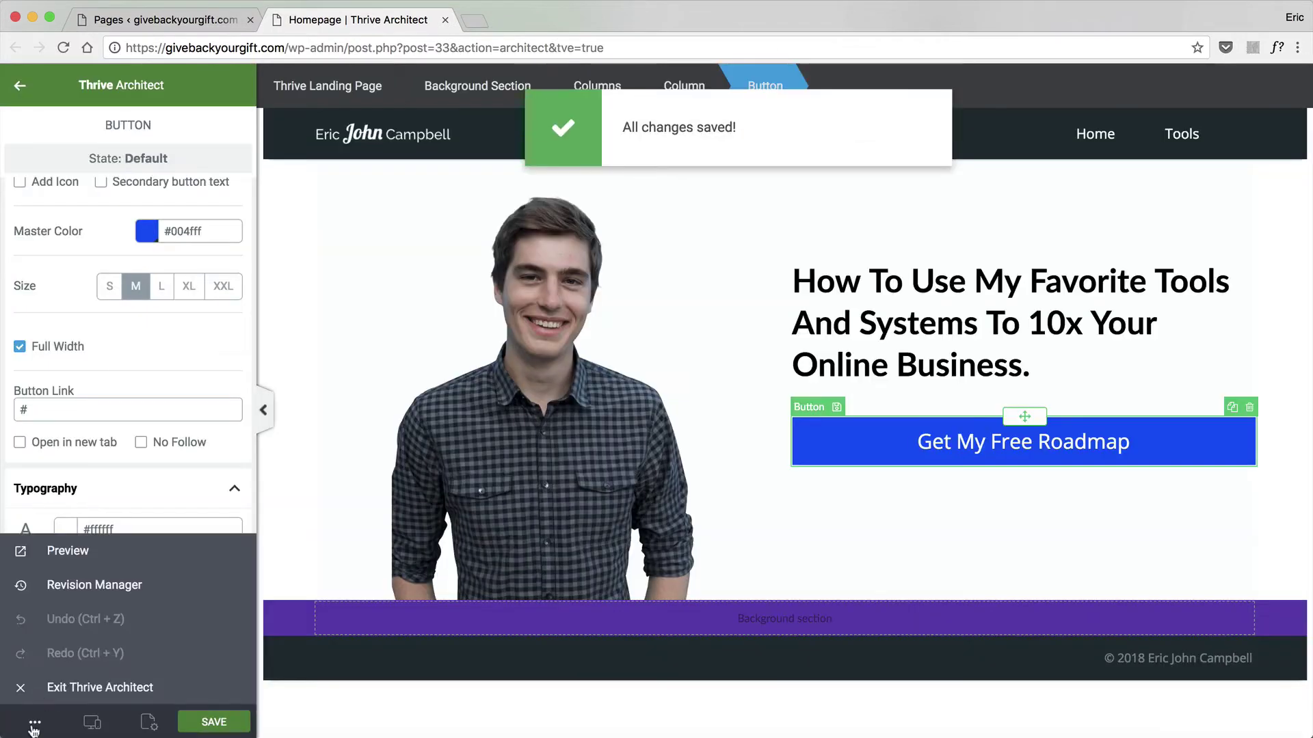
click(95, 562)
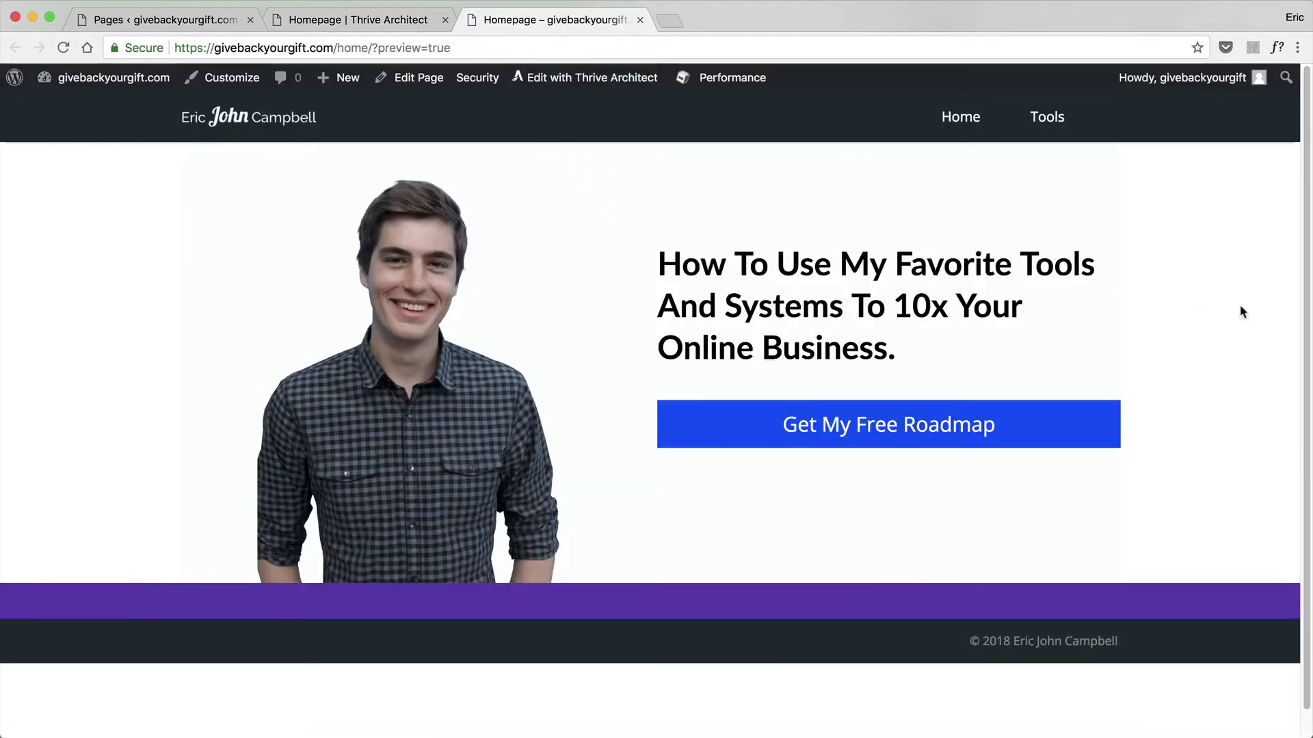
scroll(1242, 314, down, 2)
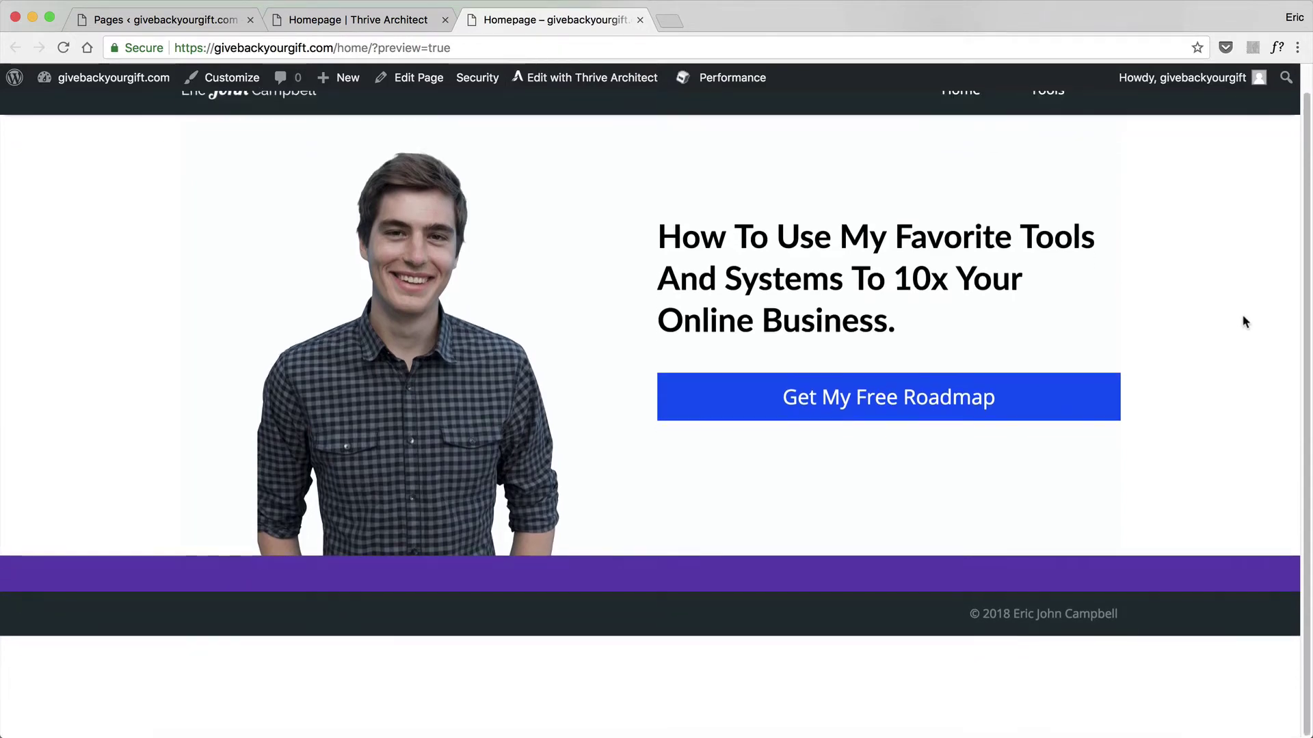
scroll(308, 520, up, 2)
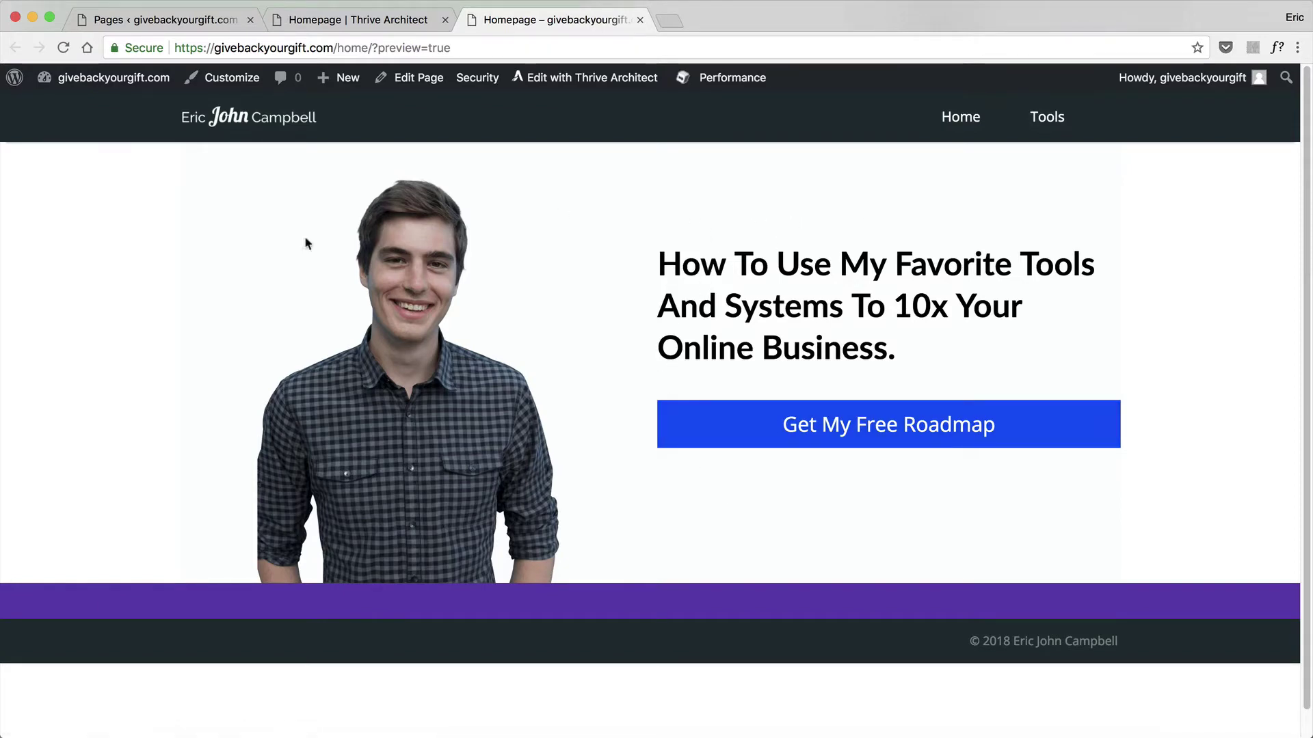
Return to the page editor and open the fill color of the hero's background section for editing.
click(303, 20)
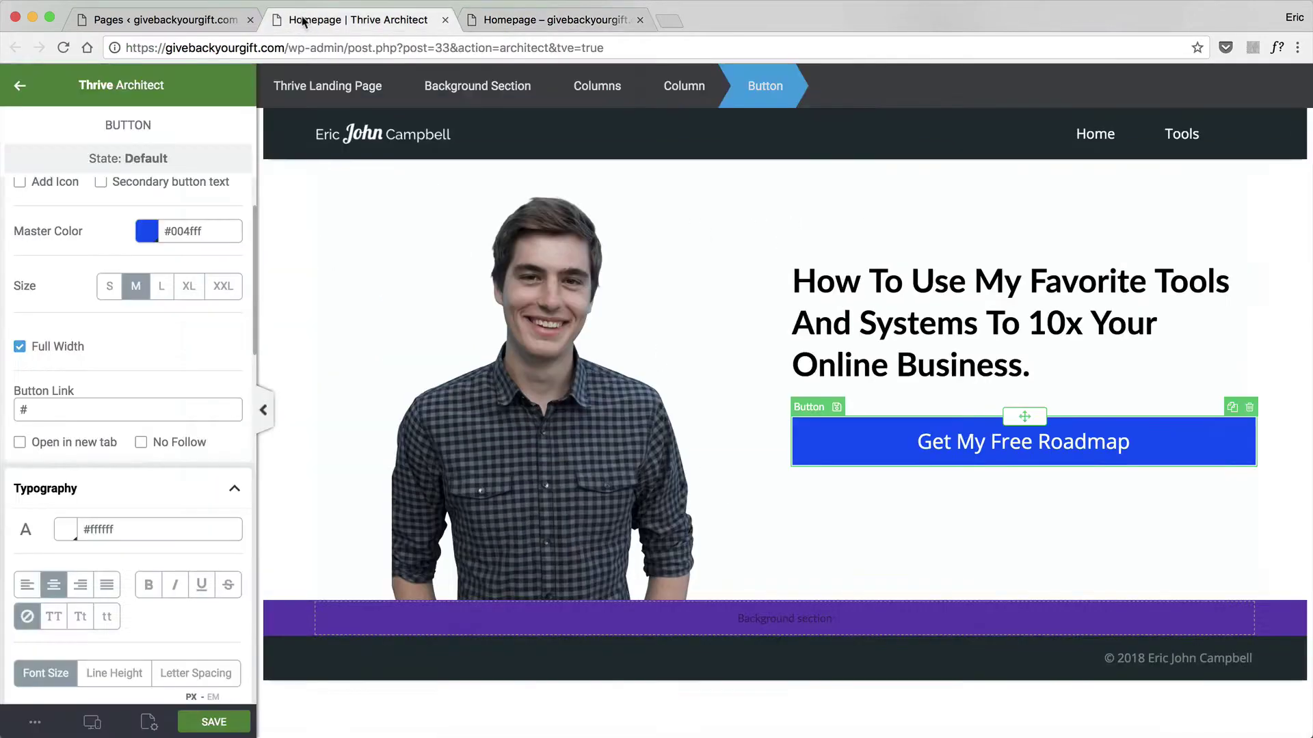
click(268, 237)
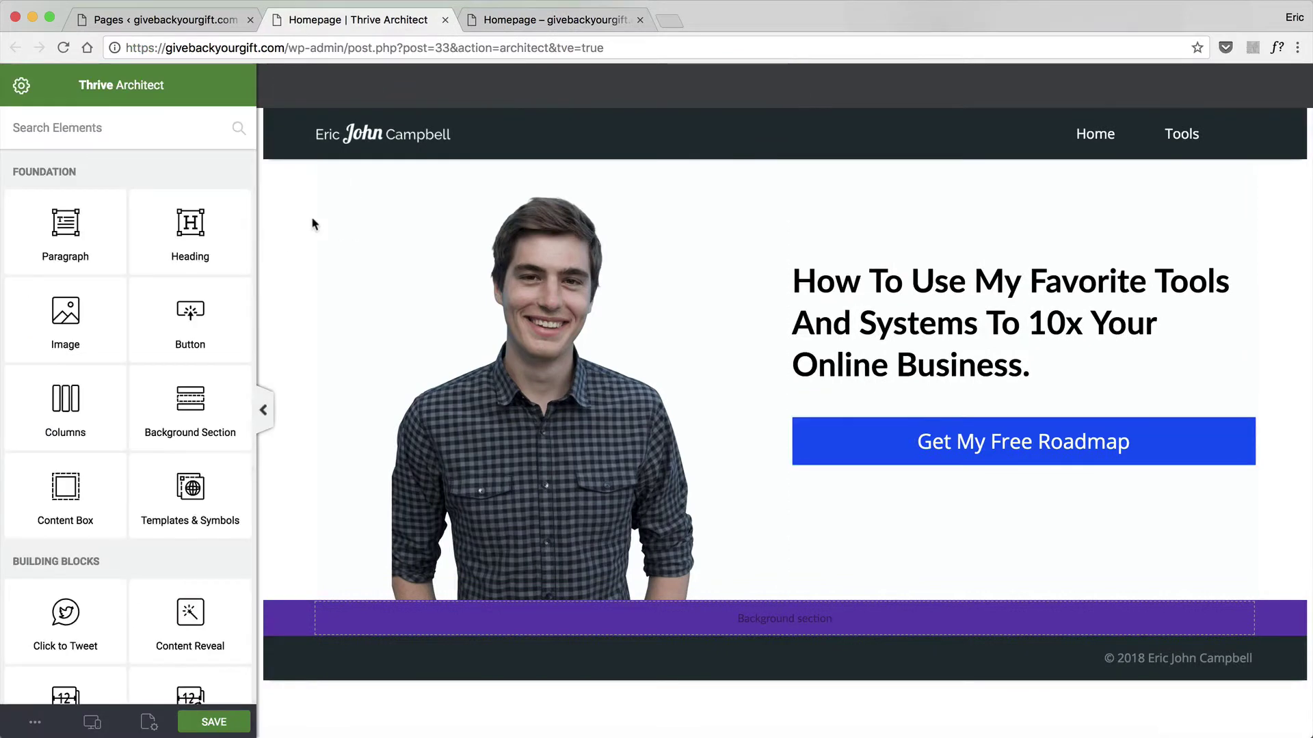
click(485, 201)
click(506, 88)
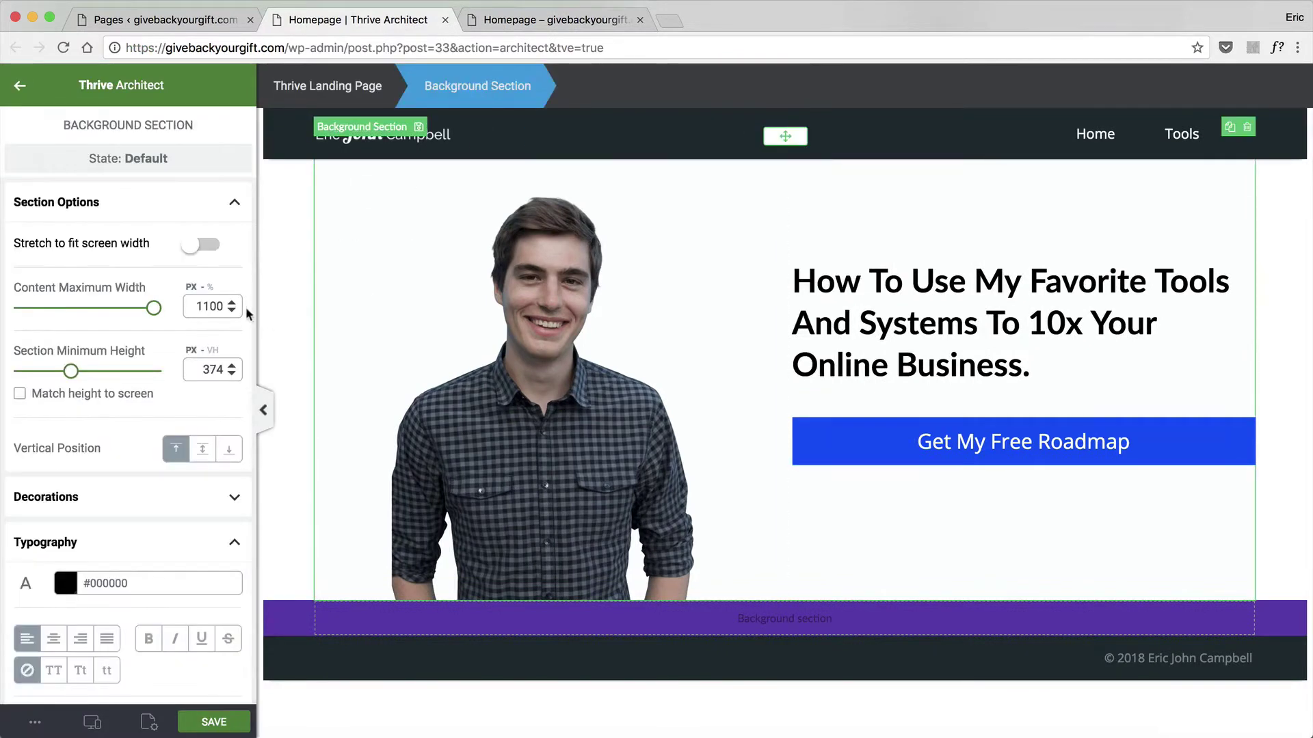
scroll(139, 376, down, 5)
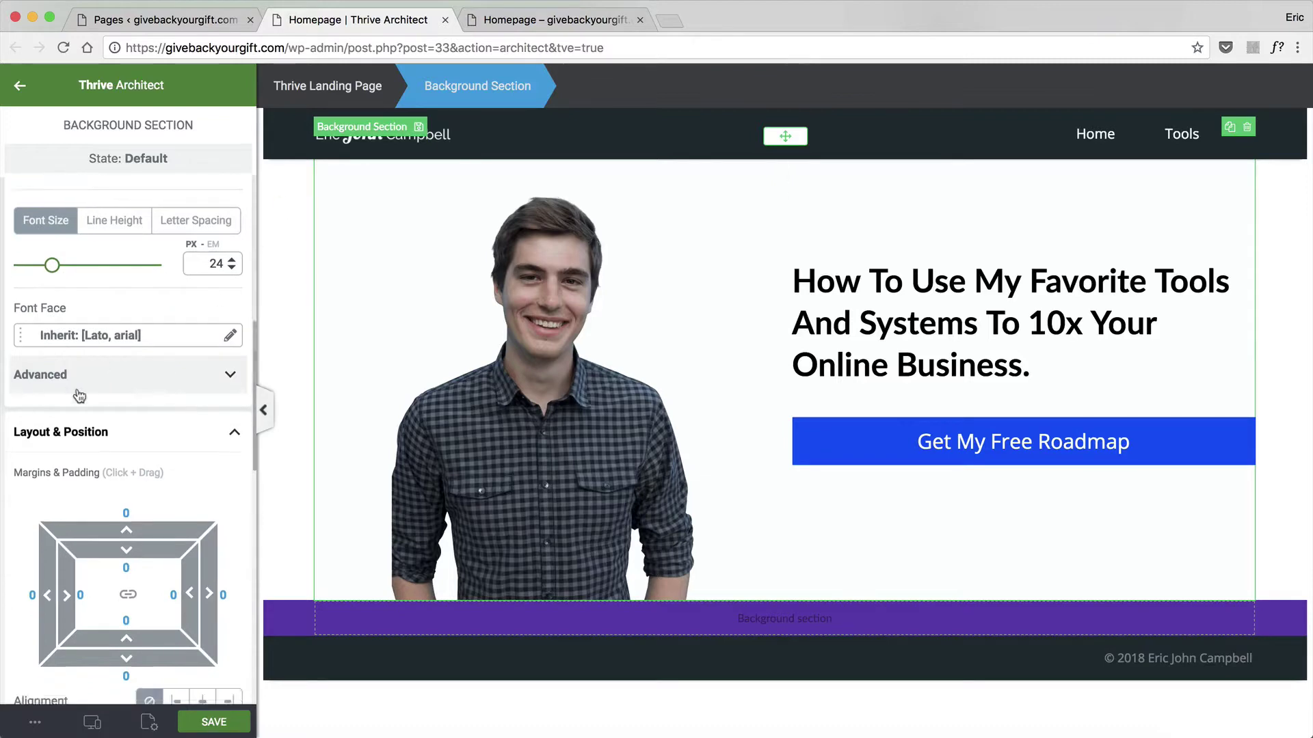
scroll(108, 405, down, 10)
click(67, 352)
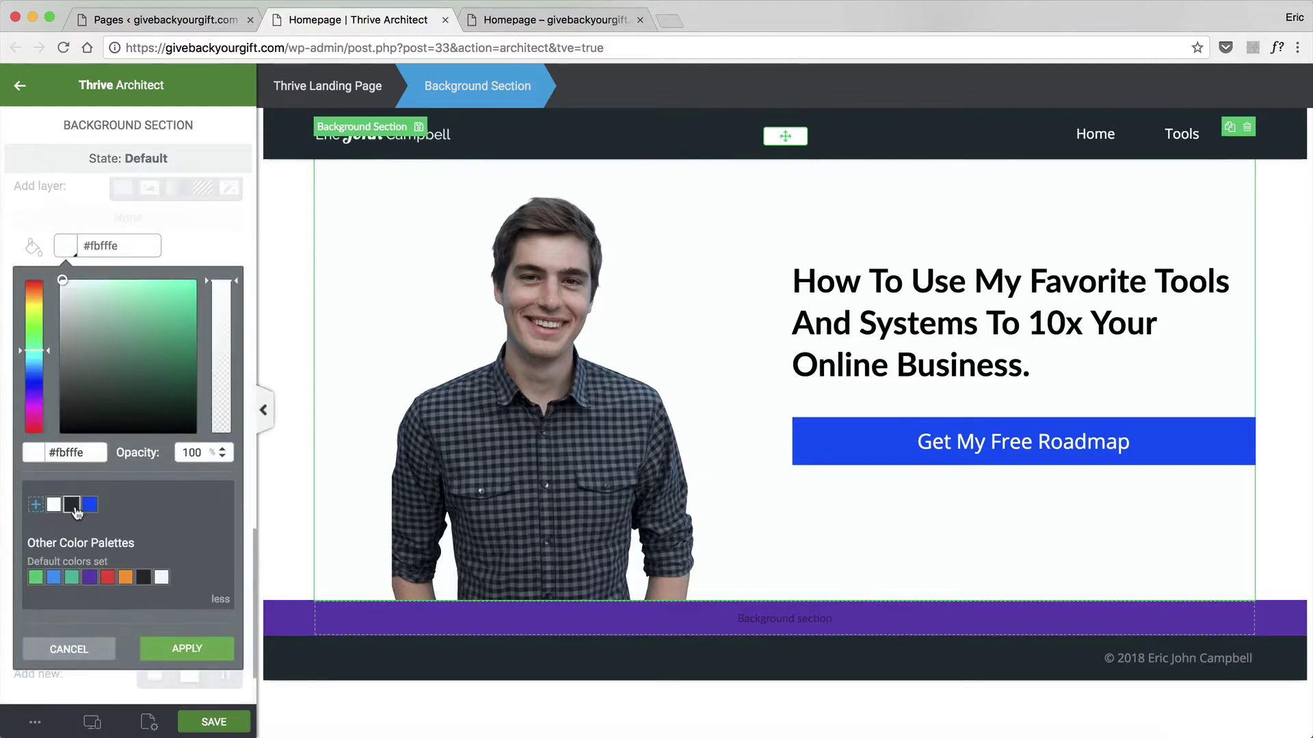
Copy the green from the workbook's design code, fill the hero section with #26831a and add that color to the favorites.
key(super+Tab)
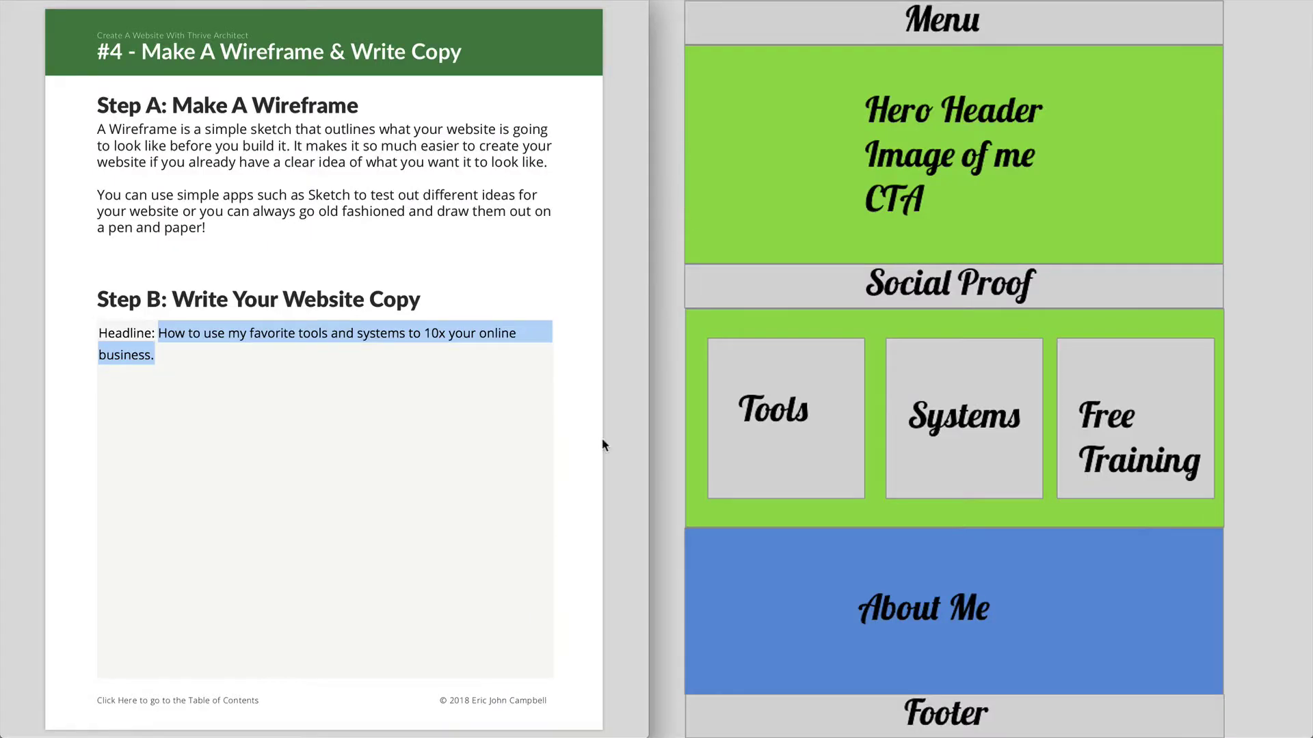
click(212, 699)
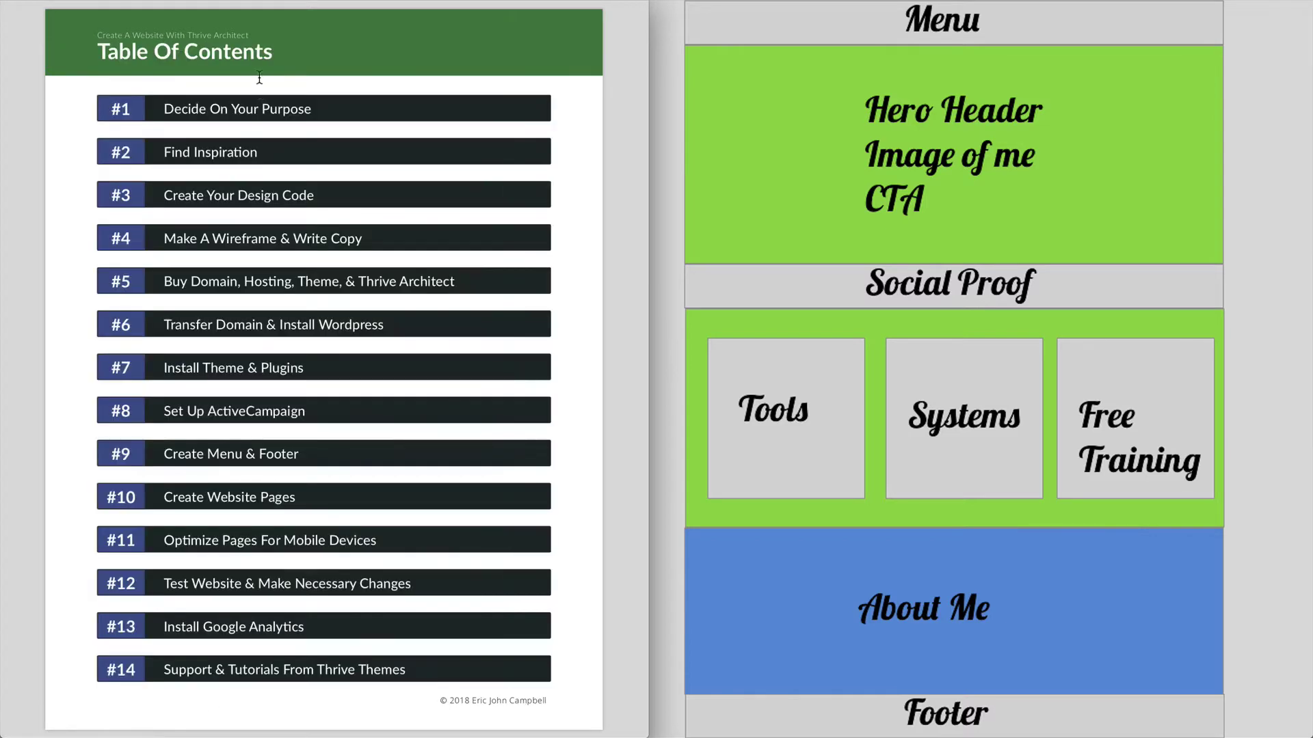
click(244, 197)
double_click(142, 132)
key(super+c)
key(super+Tab)
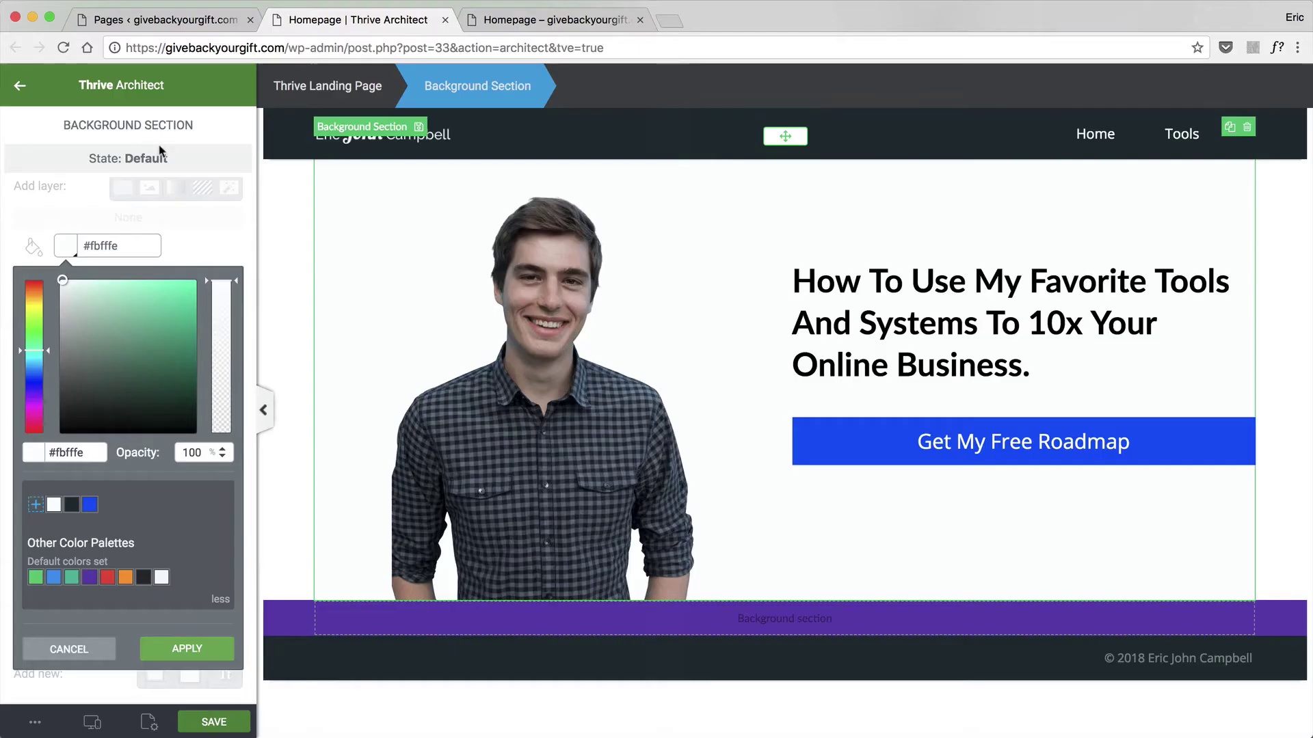
key(super+v)
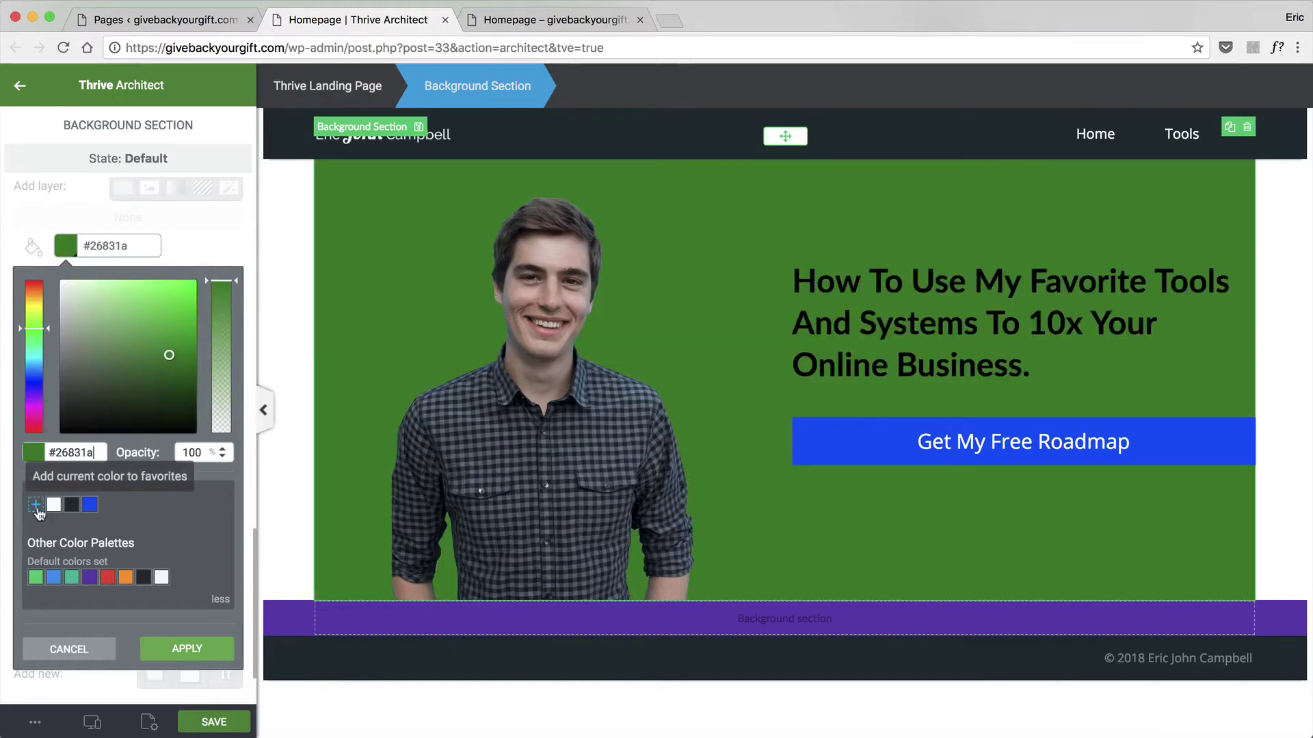
click(36, 506)
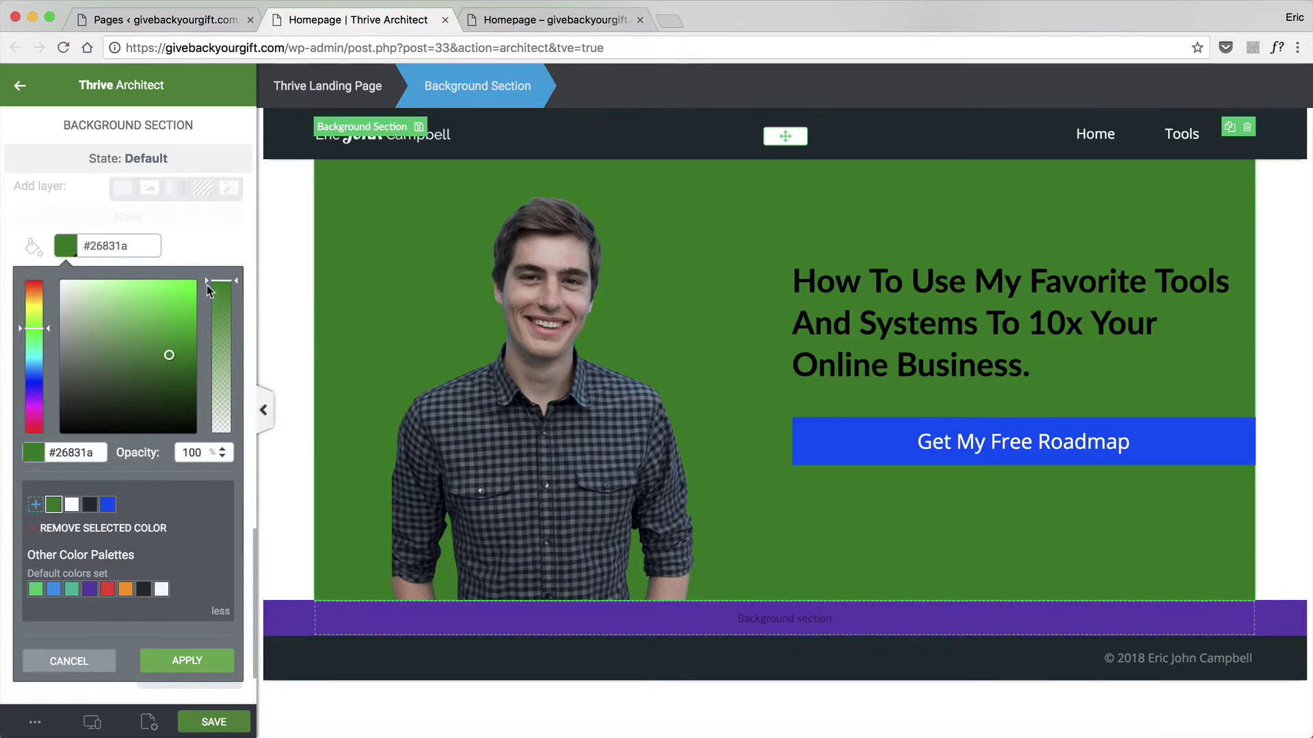
Lower the opacity of the hero section's green fill to 26% and apply it.
drag(209, 287, 191, 378)
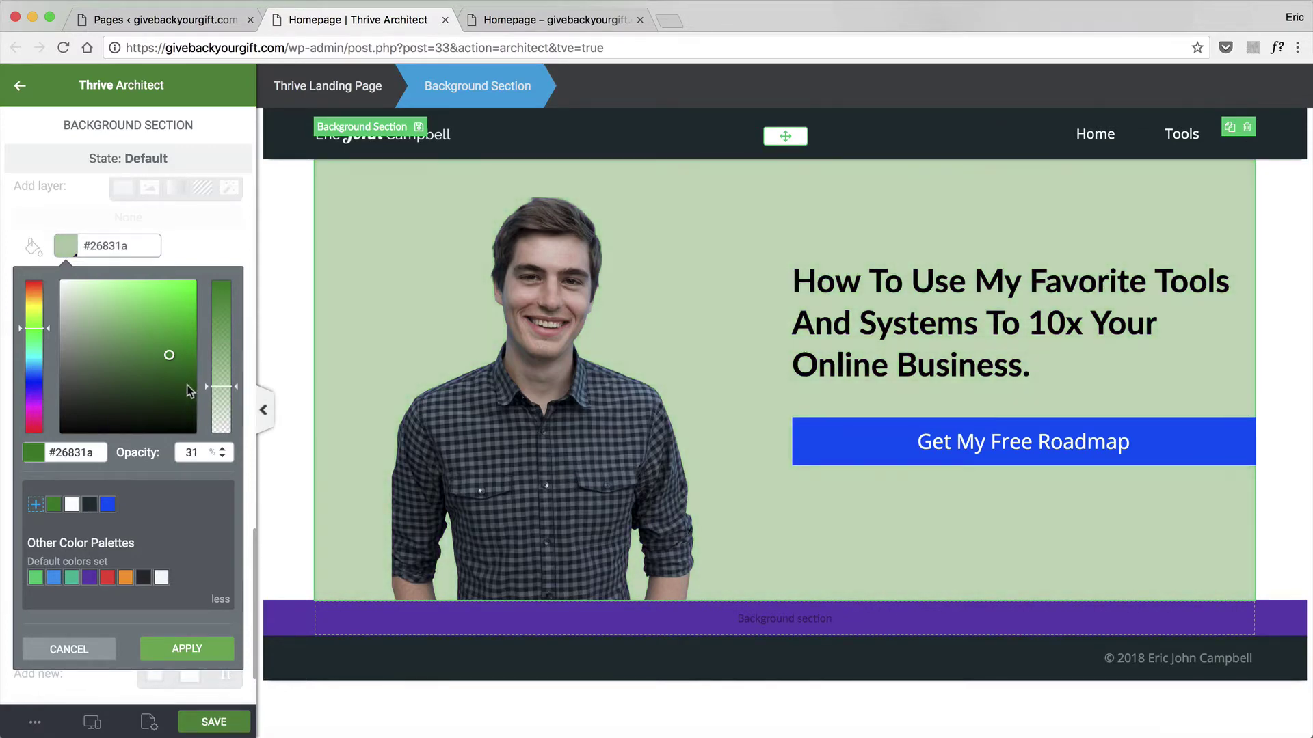
drag(186, 386, 186, 389)
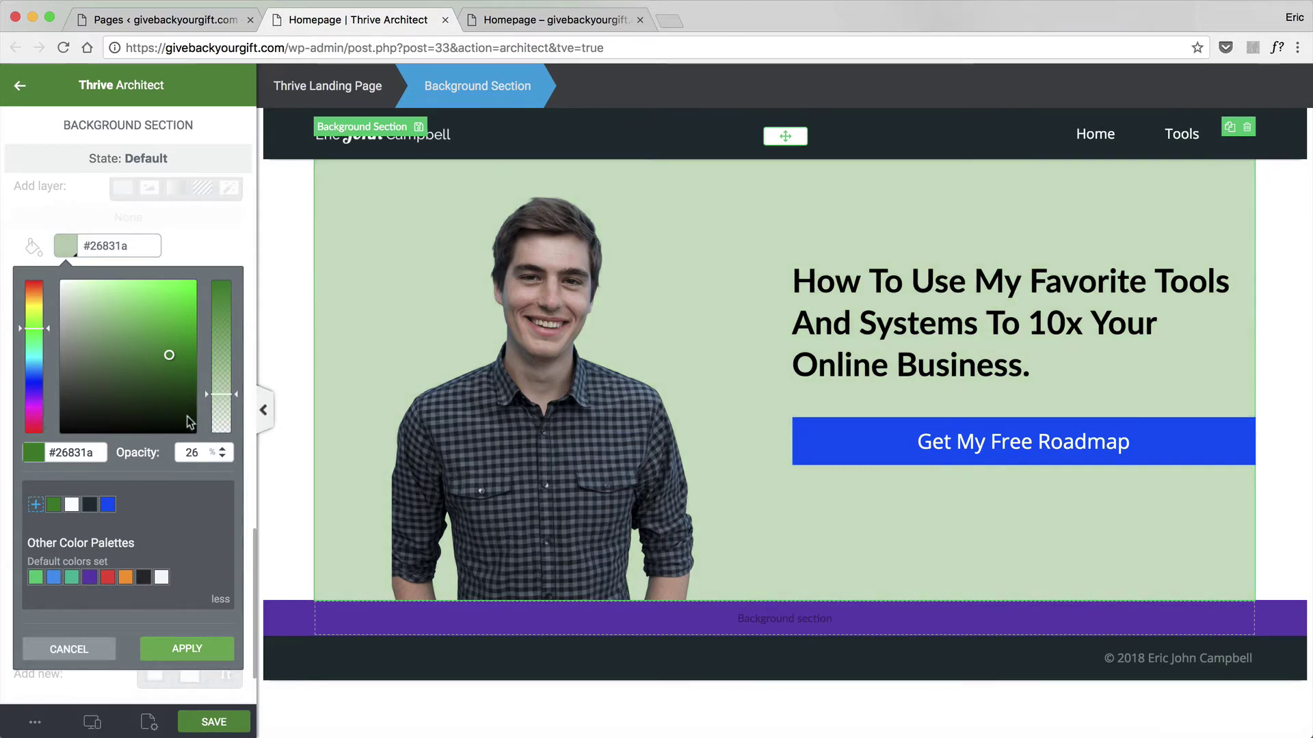
click(202, 651)
Stretch the hero background section to fit the screen width.
scroll(195, 471, down, 5)
scroll(185, 433, up, 5)
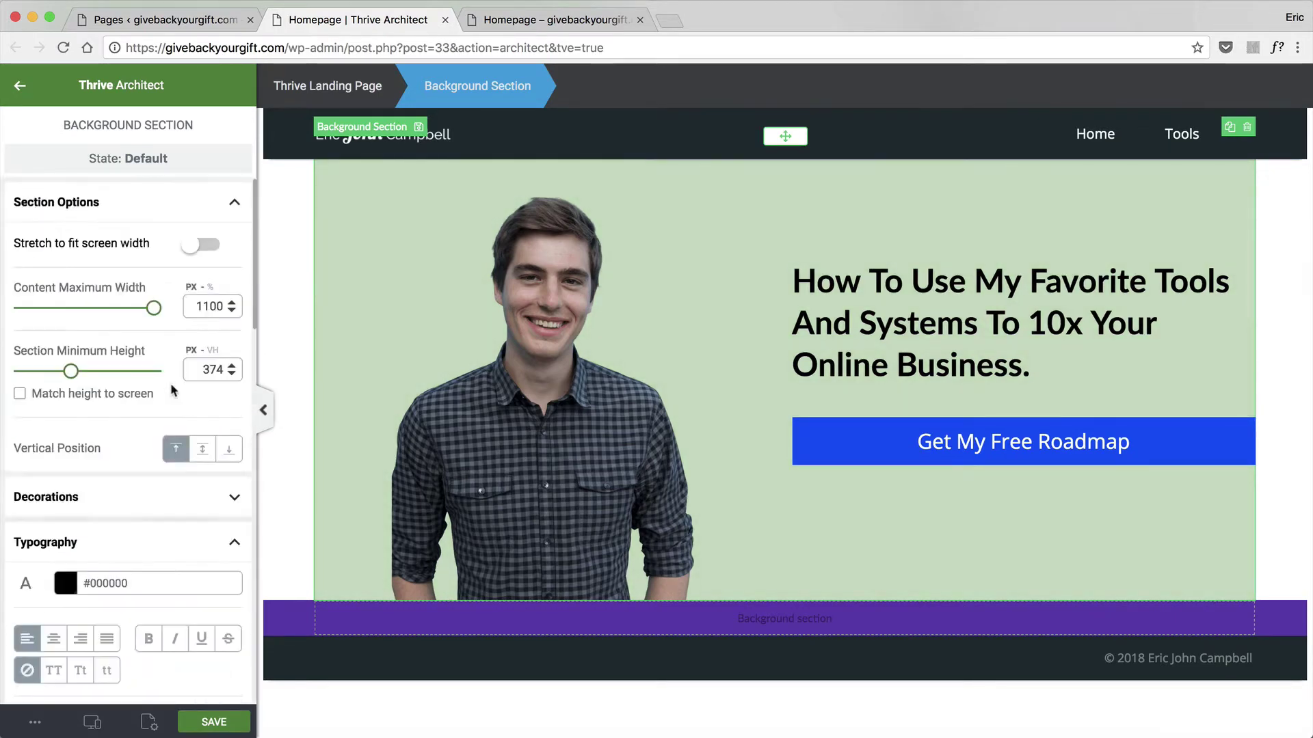
click(203, 255)
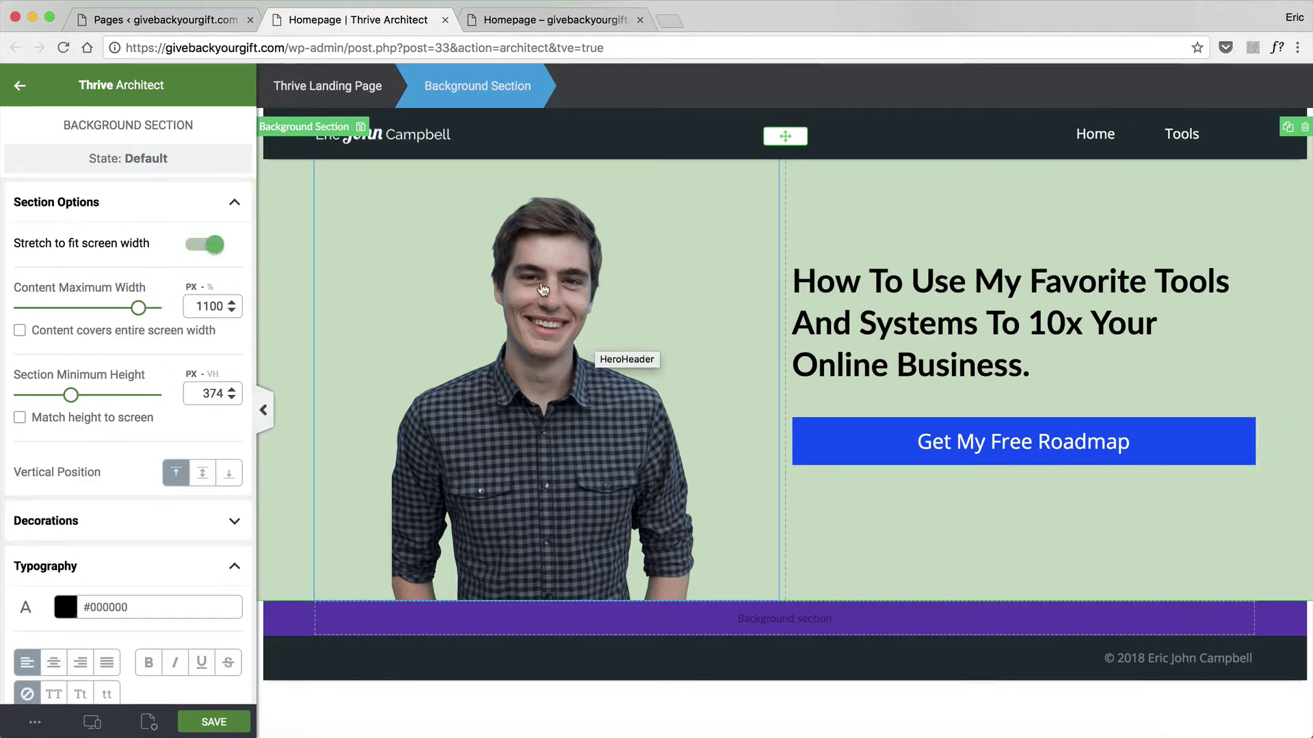
Replace the hero section's green fill with the favorite color #fbfffe at 100% opacity, apply it and deselect the section.
scroll(76, 435, down, 8)
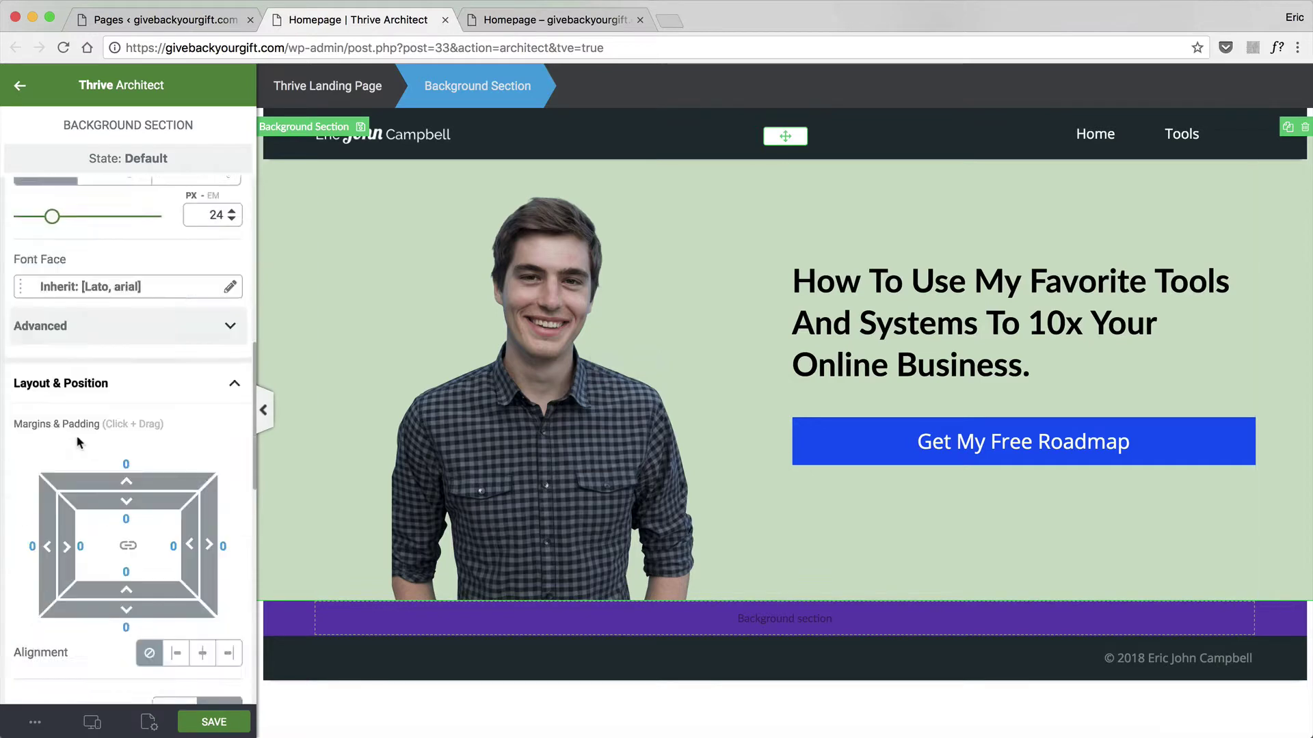
scroll(77, 441, down, 5)
click(56, 610)
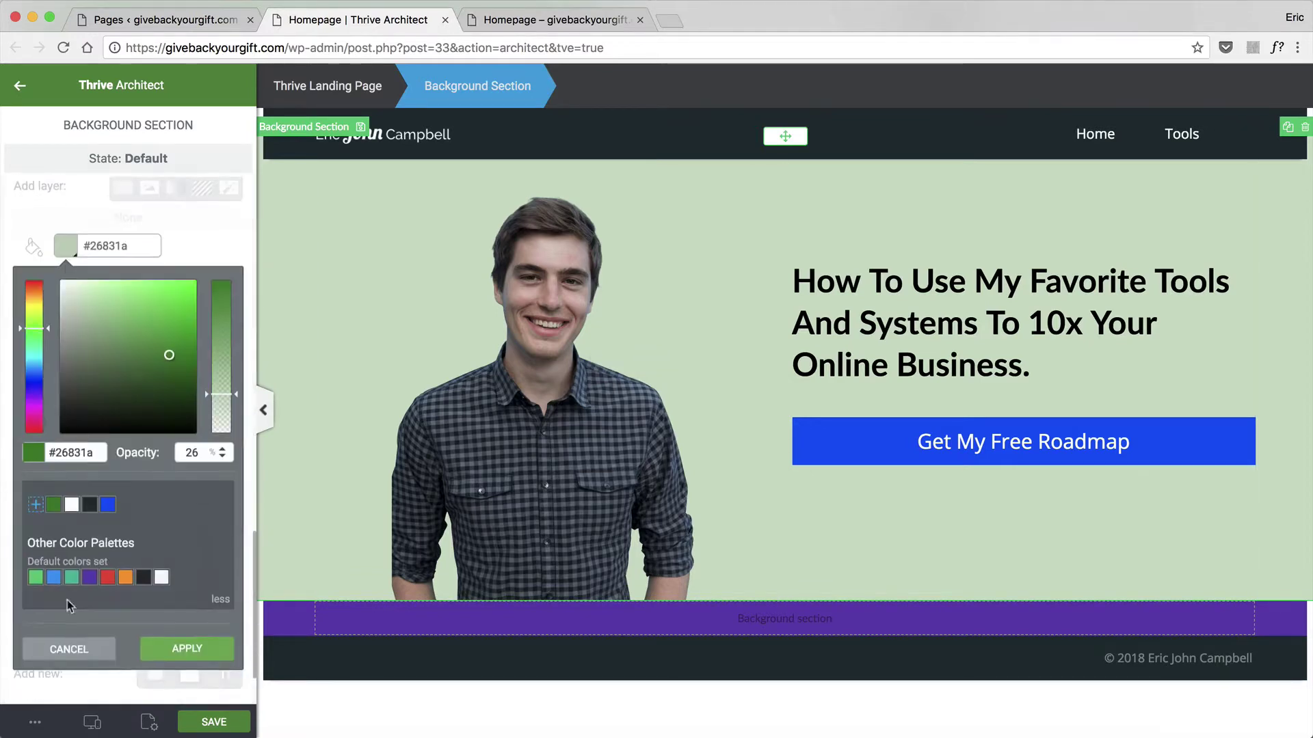
drag(208, 397, 212, 422)
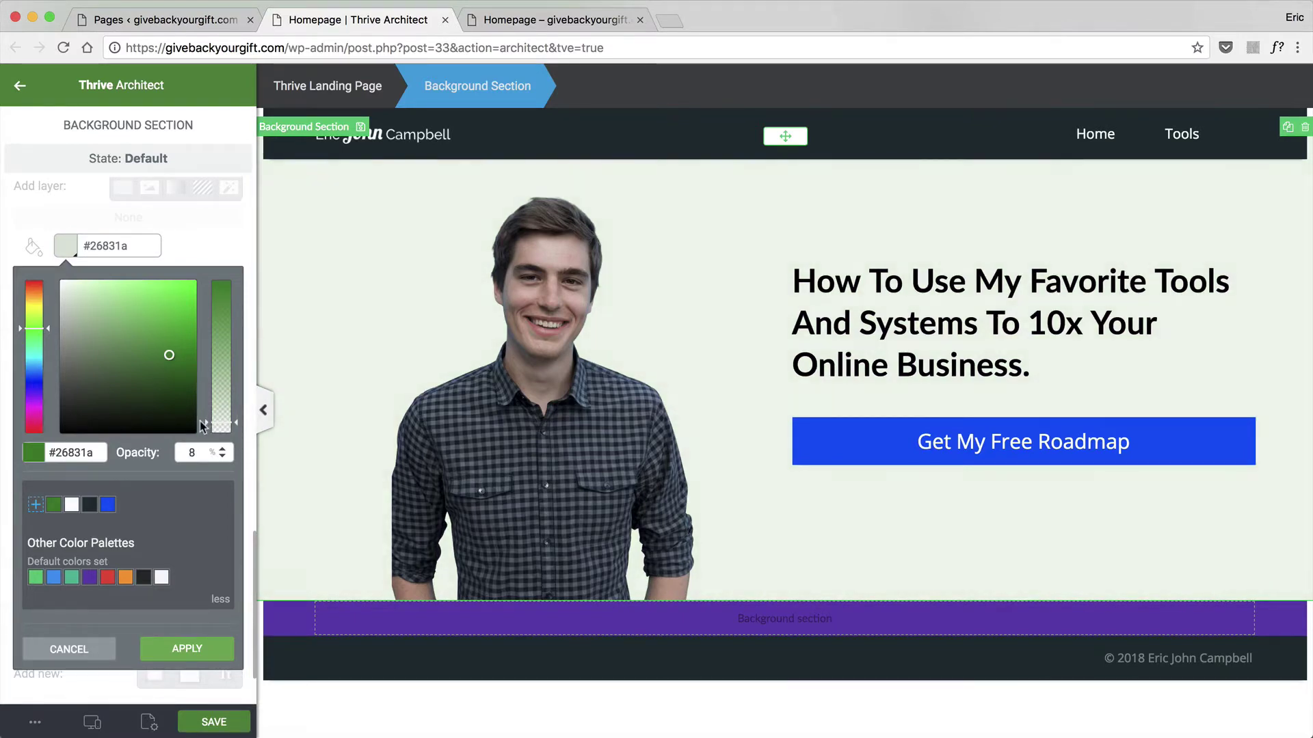
click(71, 505)
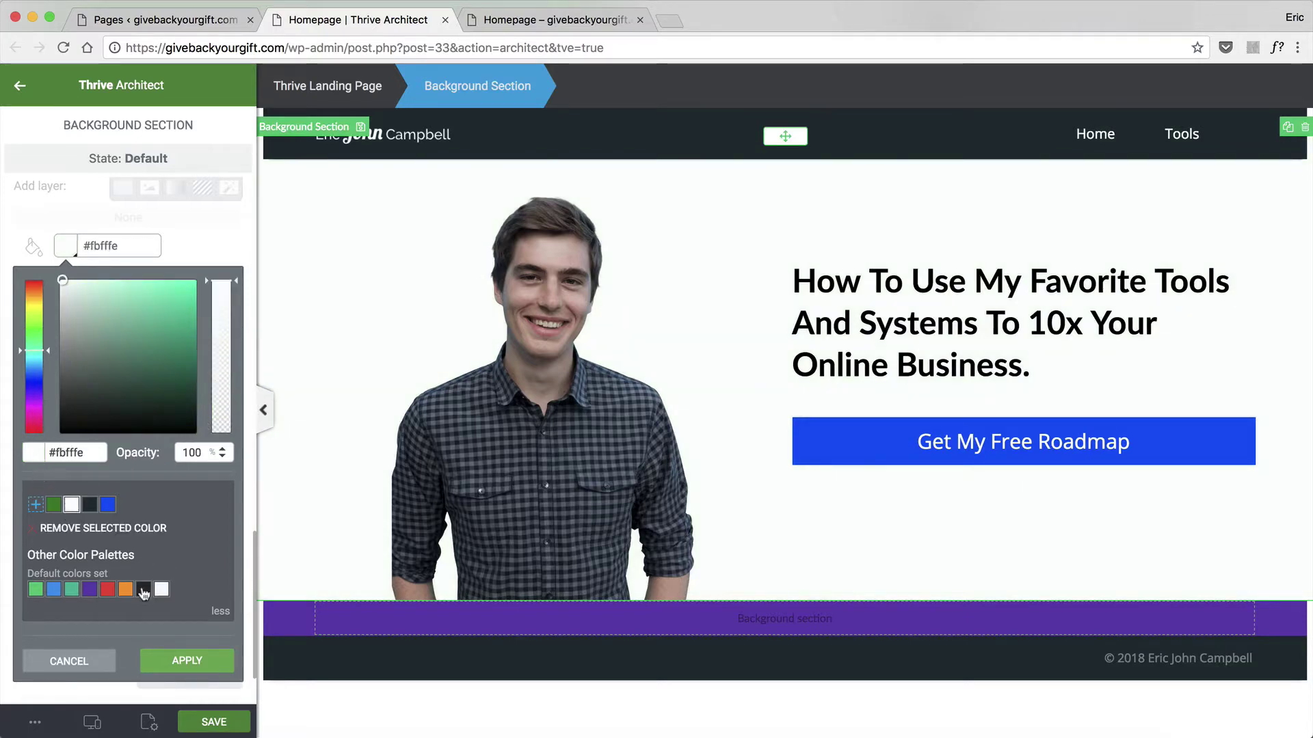
click(198, 661)
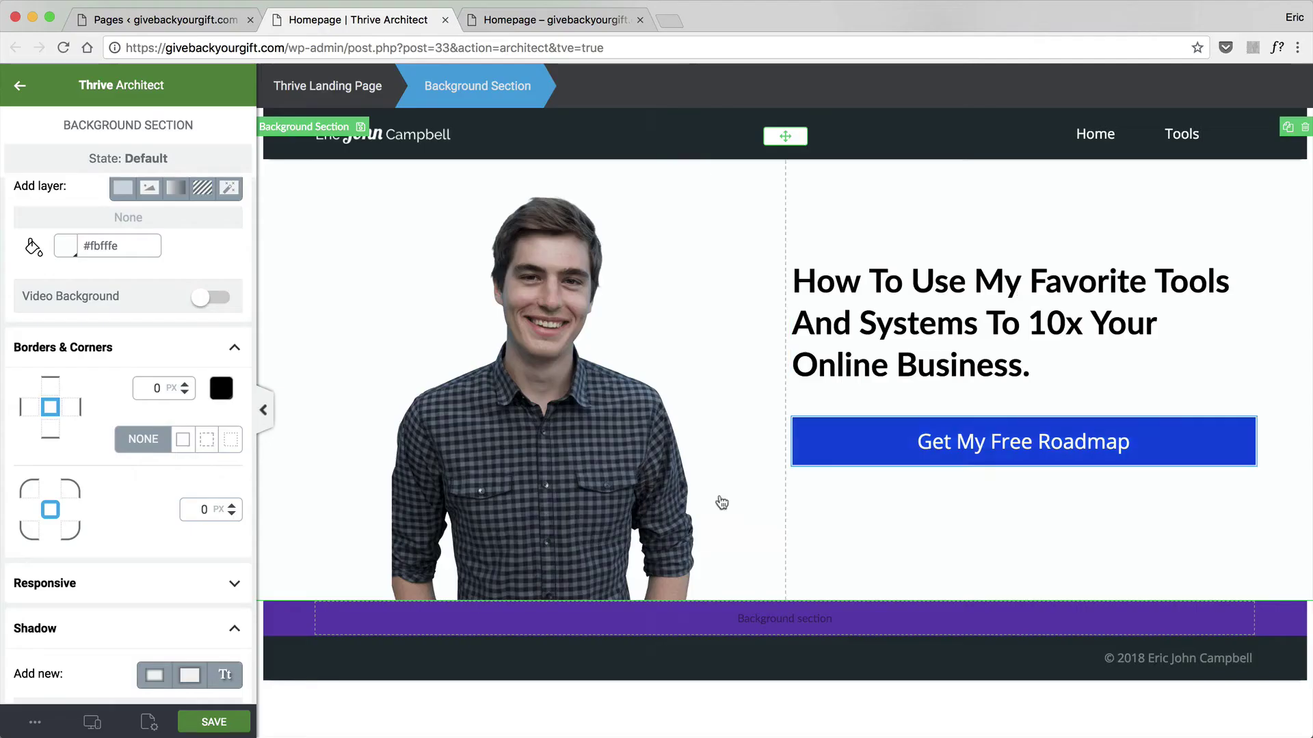
click(20, 86)
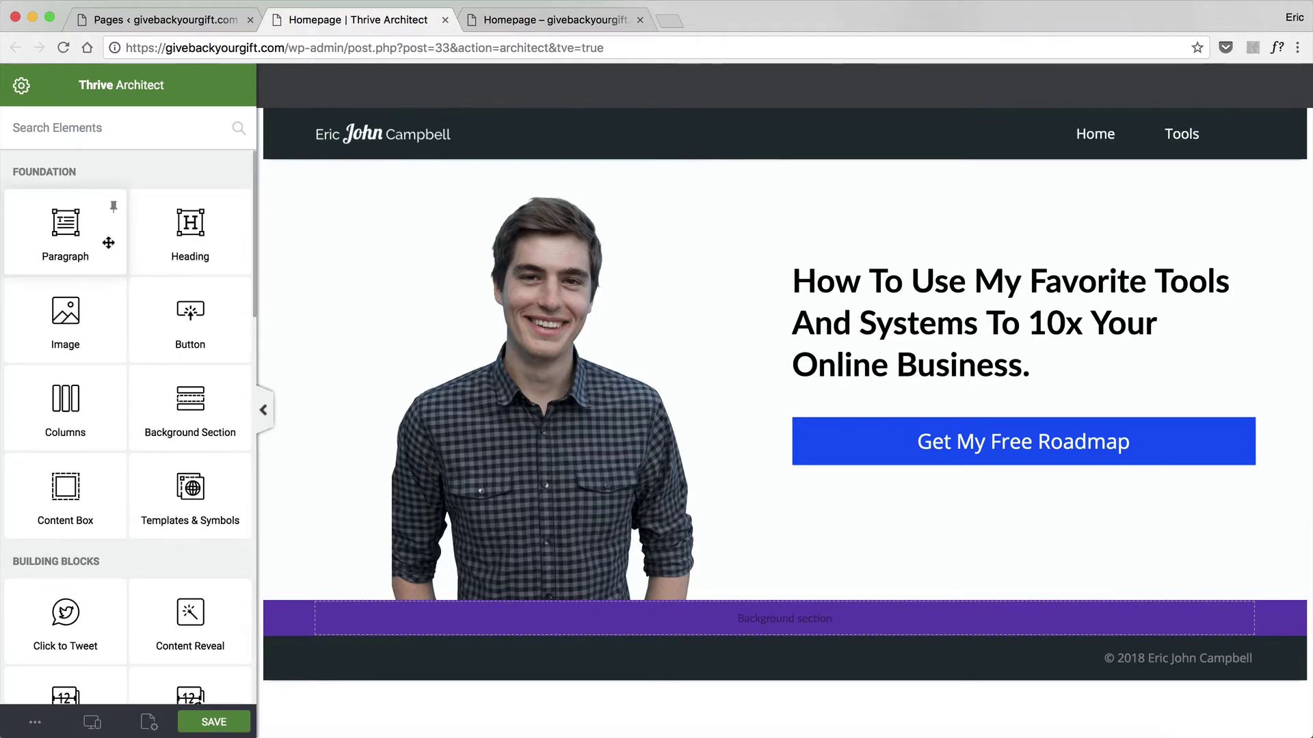
Add a columns element with four equal 1/4 columns to the purple background section below the hero.
scroll(175, 360, down, 1)
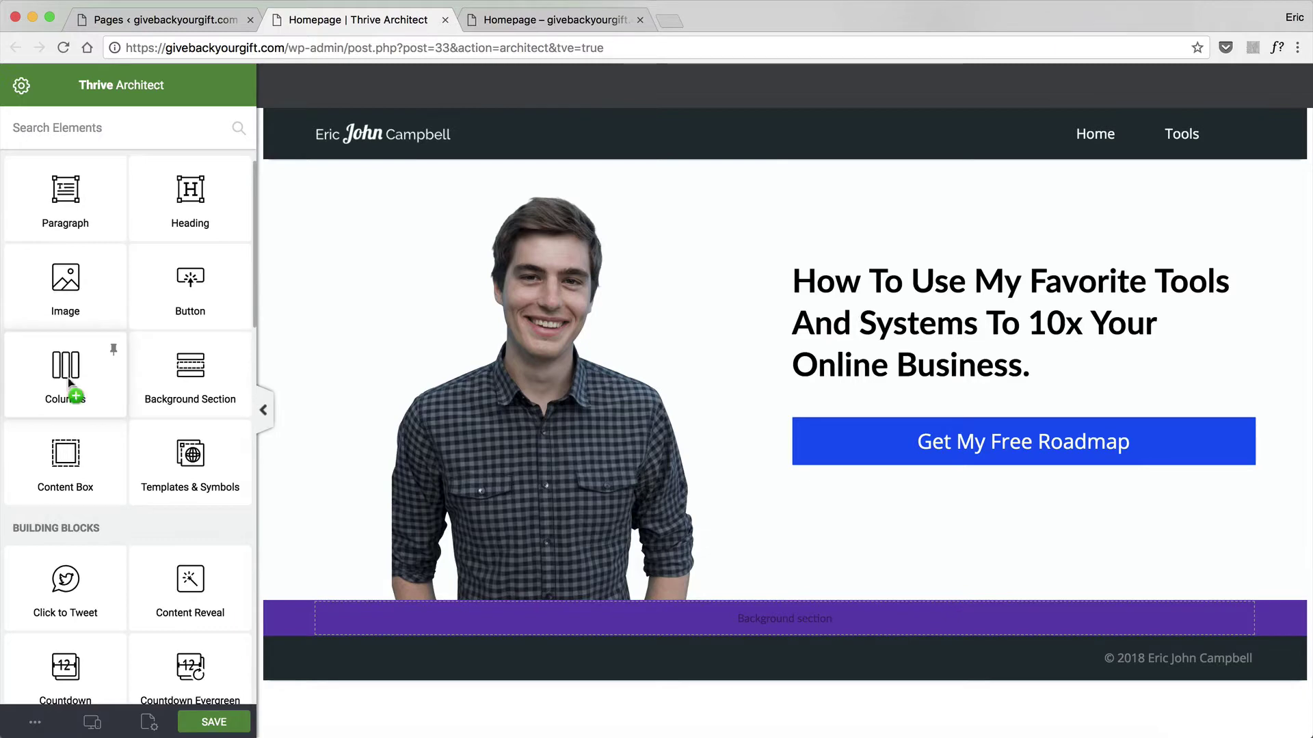
drag(69, 380, 642, 620)
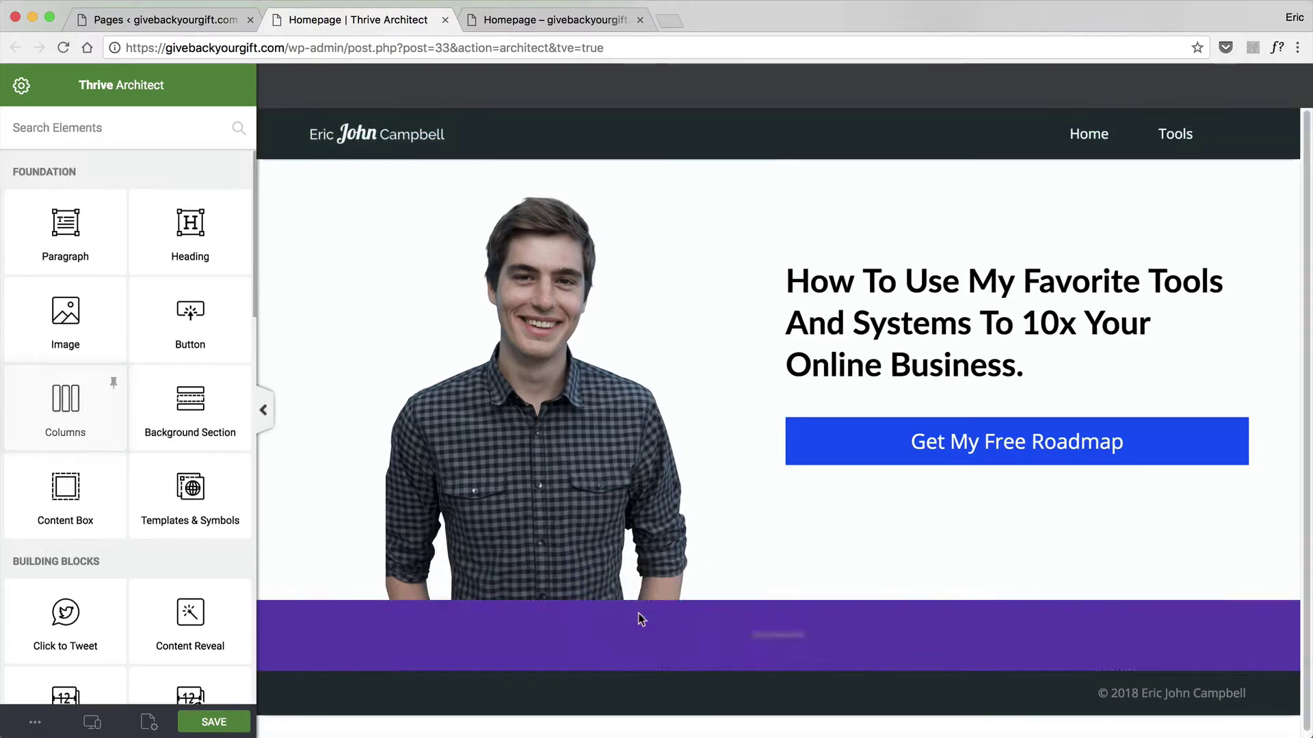
click(730, 635)
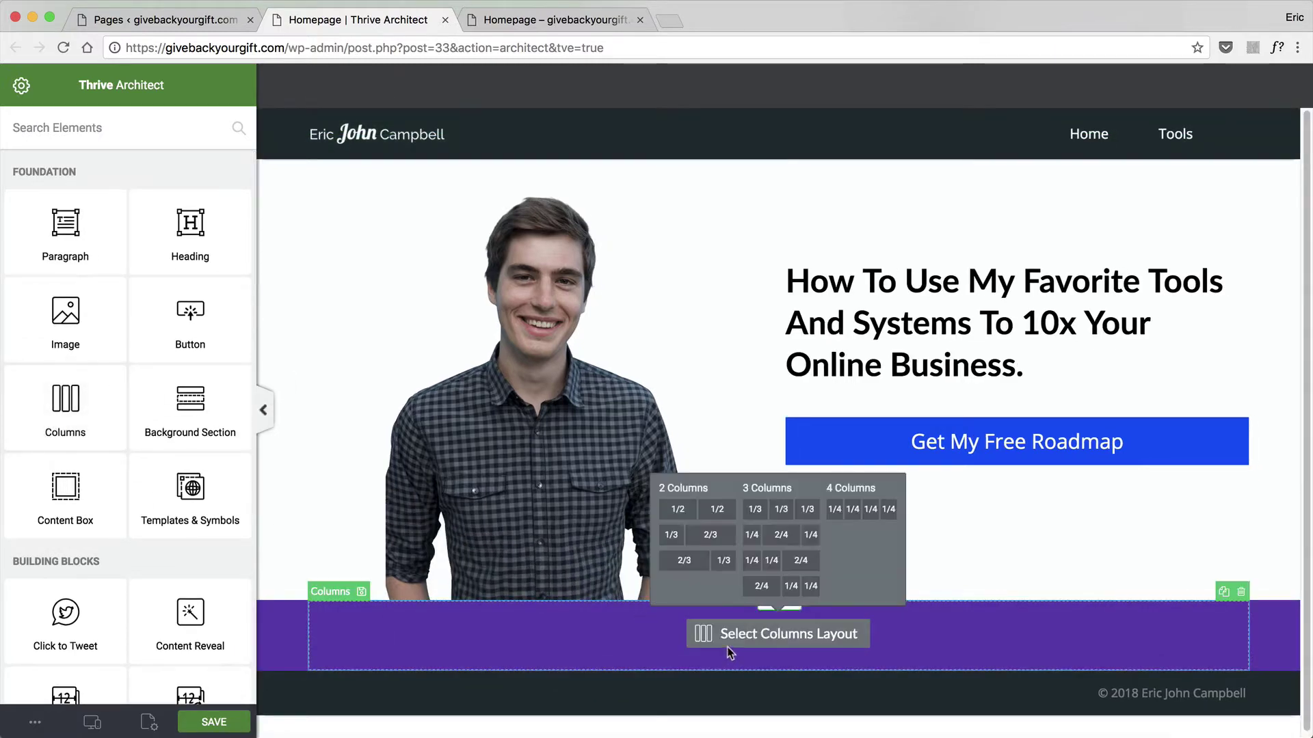
click(856, 514)
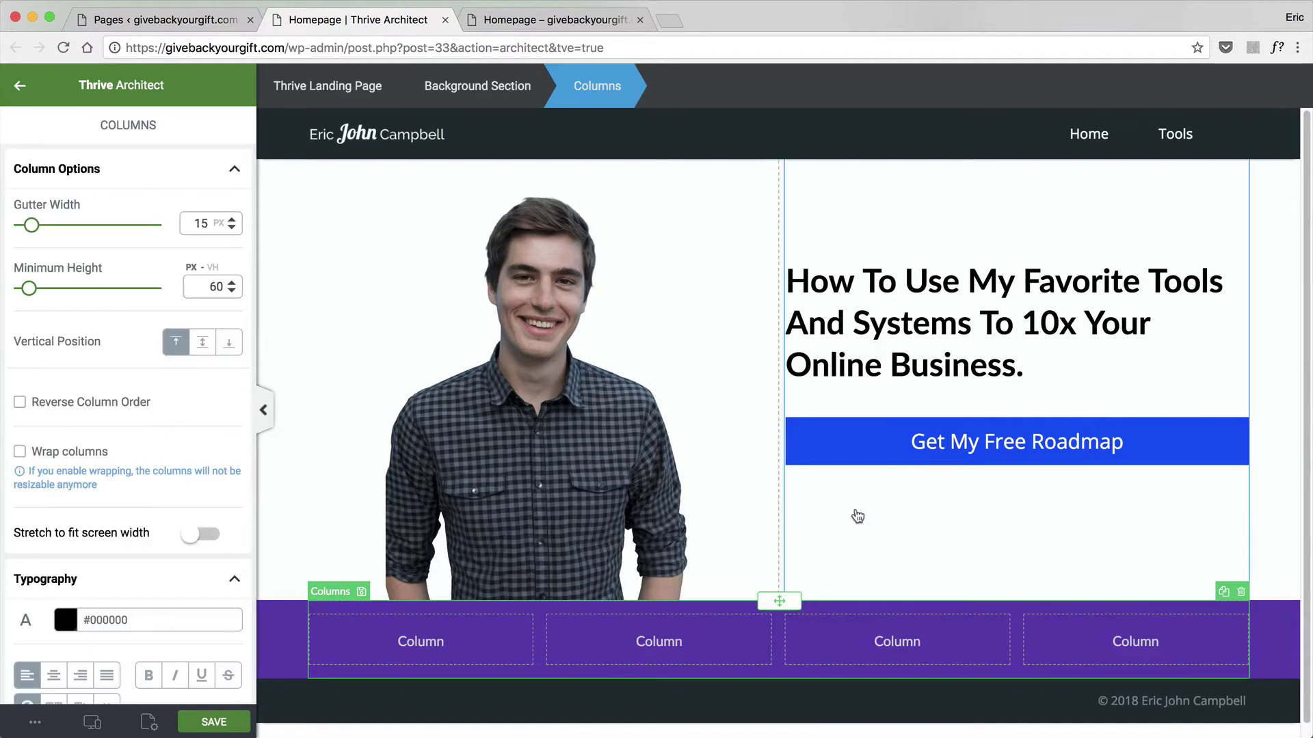
Fill the first column with the Amazing logo image, uploading all four logo PNG files from the SocialProof folder.
click(22, 94)
drag(66, 318, 384, 634)
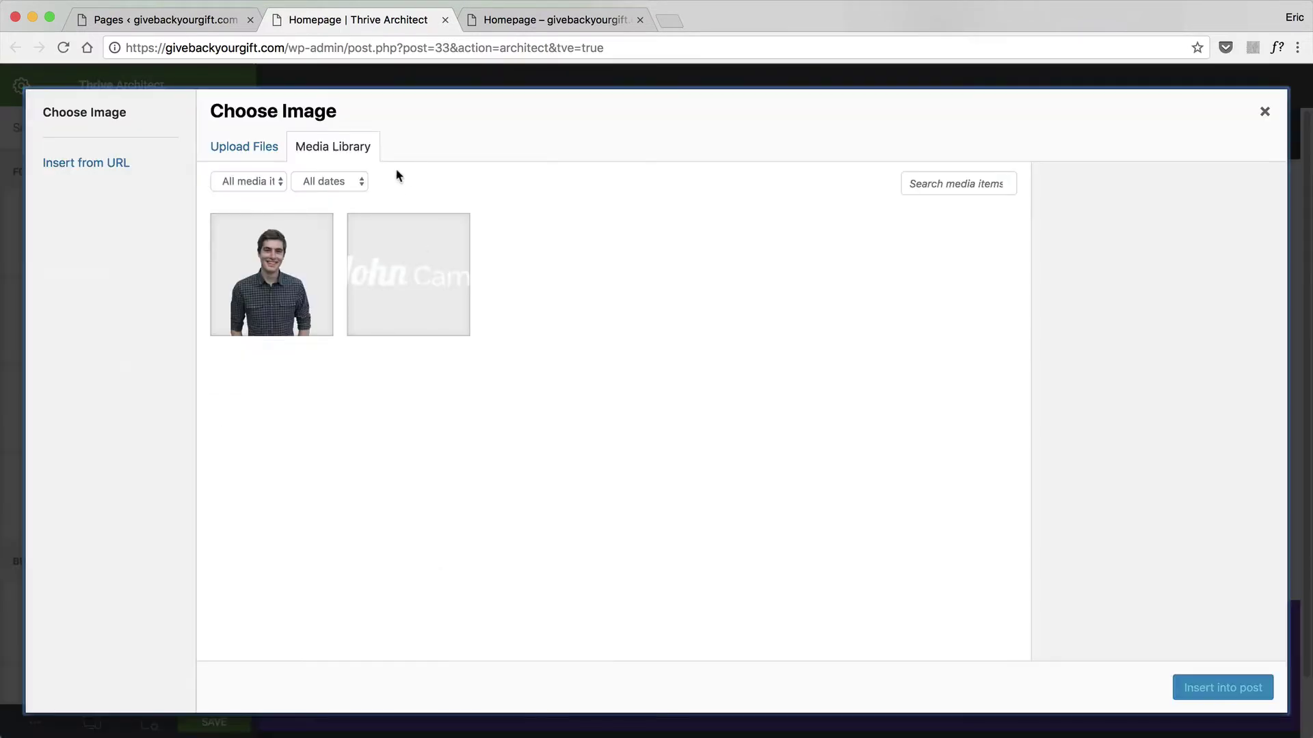
click(226, 158)
click(726, 409)
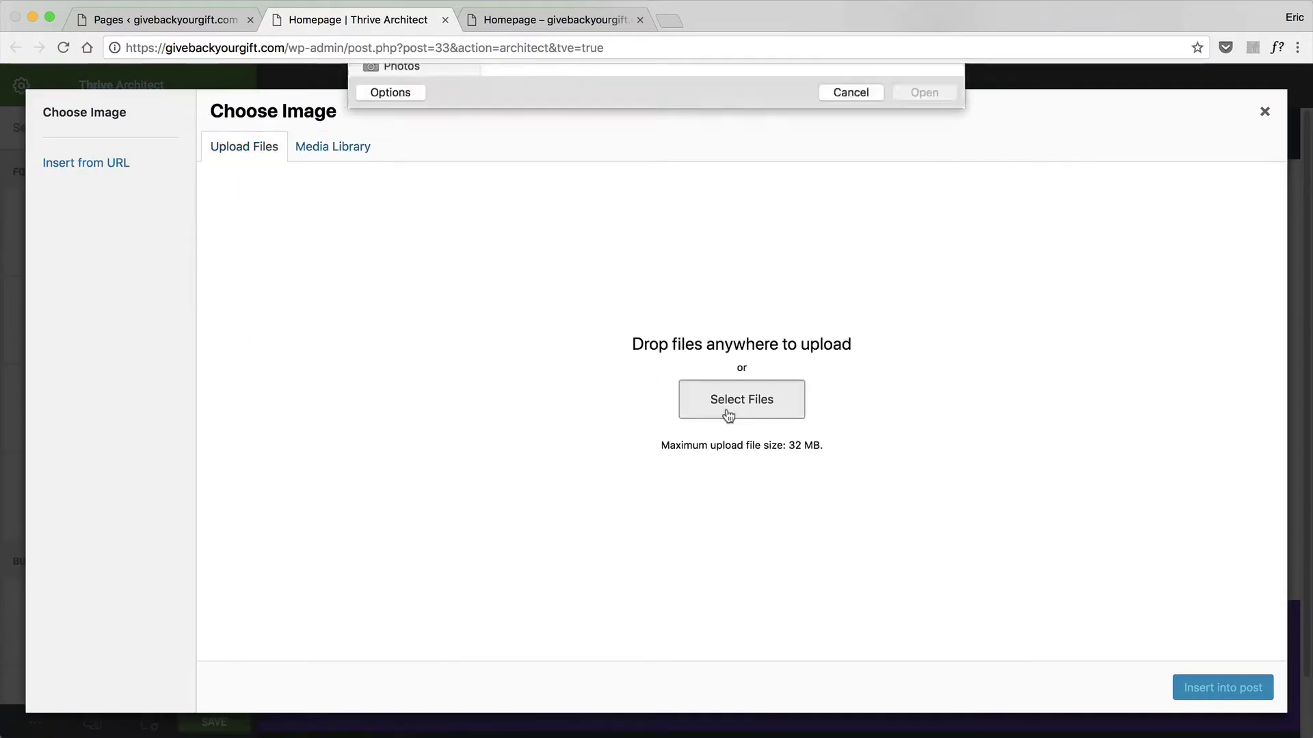
double_click(729, 130)
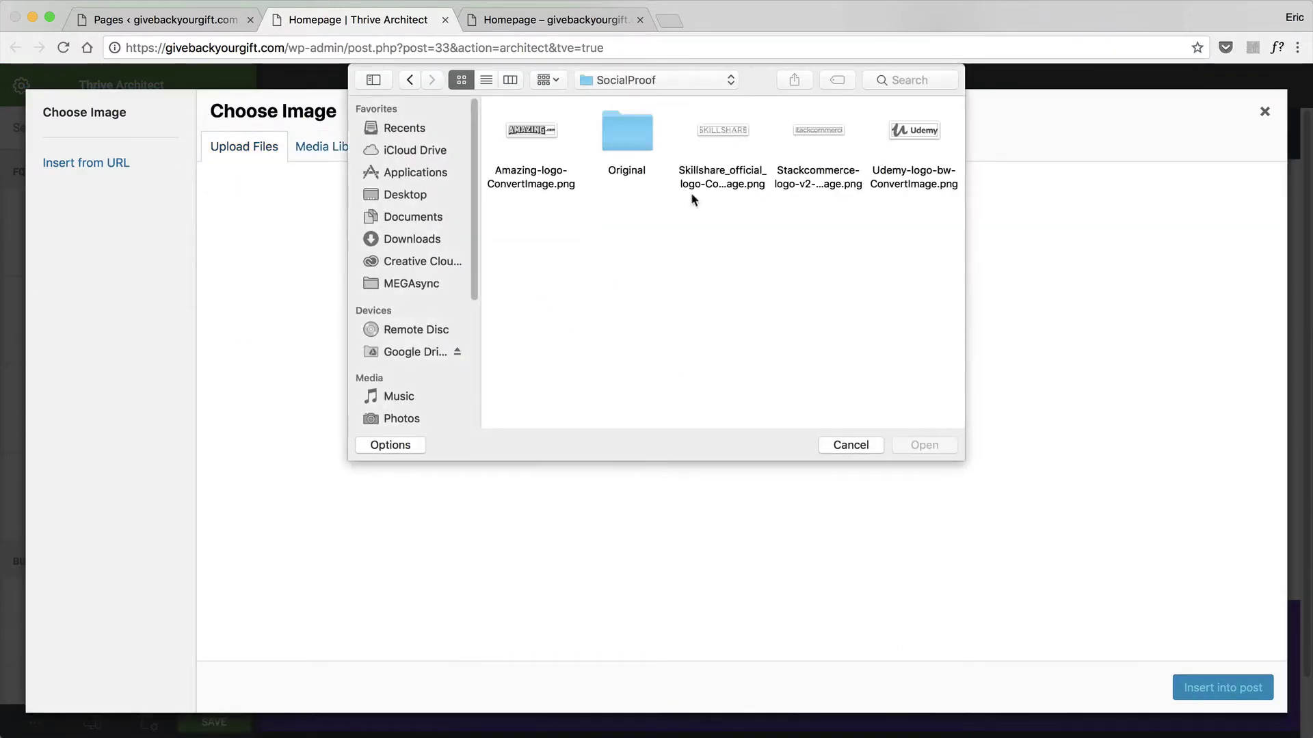
click(544, 137)
drag(718, 239, 957, 110)
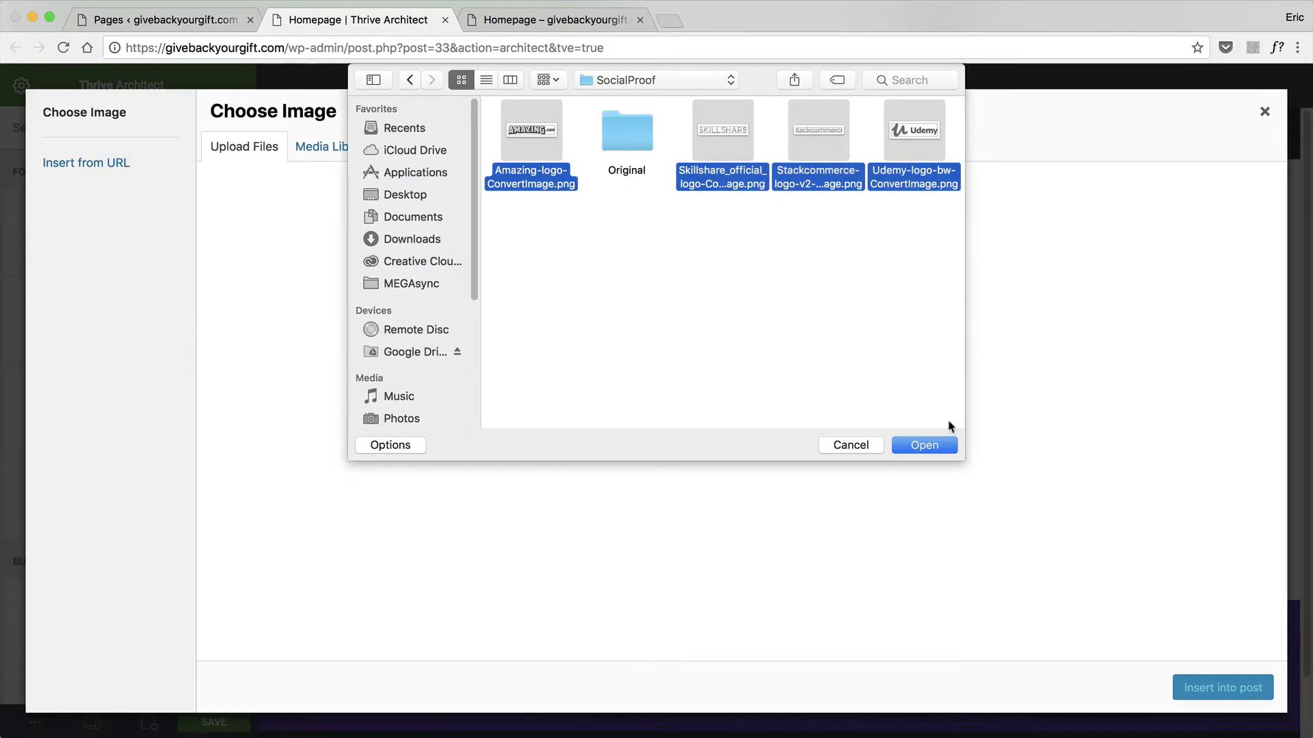
click(924, 446)
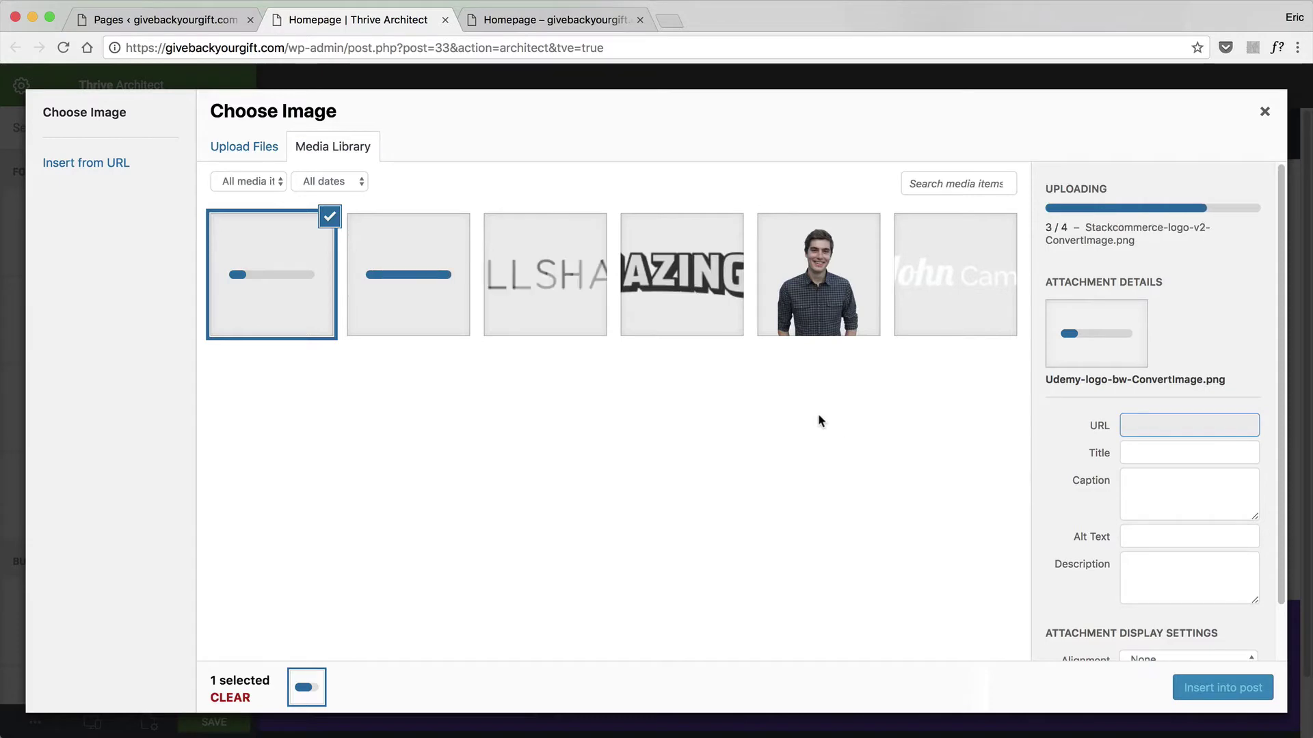
click(1222, 687)
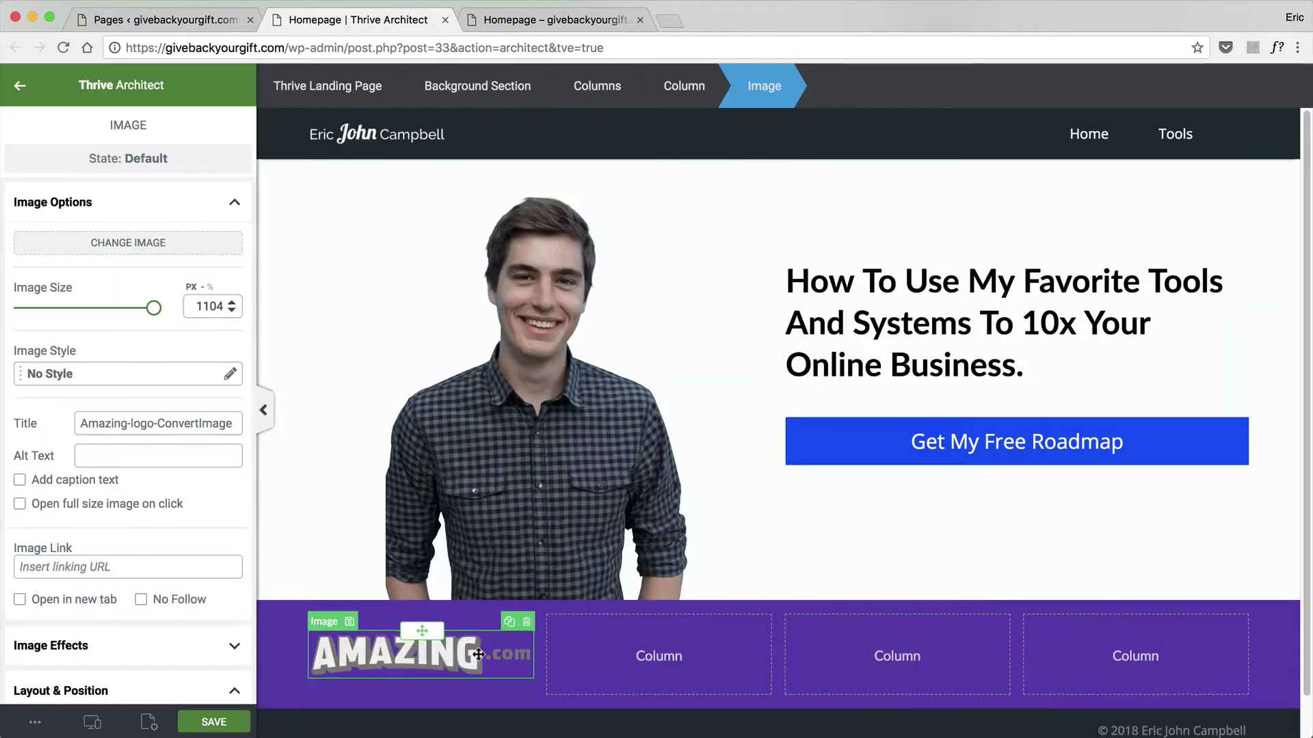
Duplicate the Amazing logo into the second column and replace the copy with the Skillshare logo from the media library.
click(607, 658)
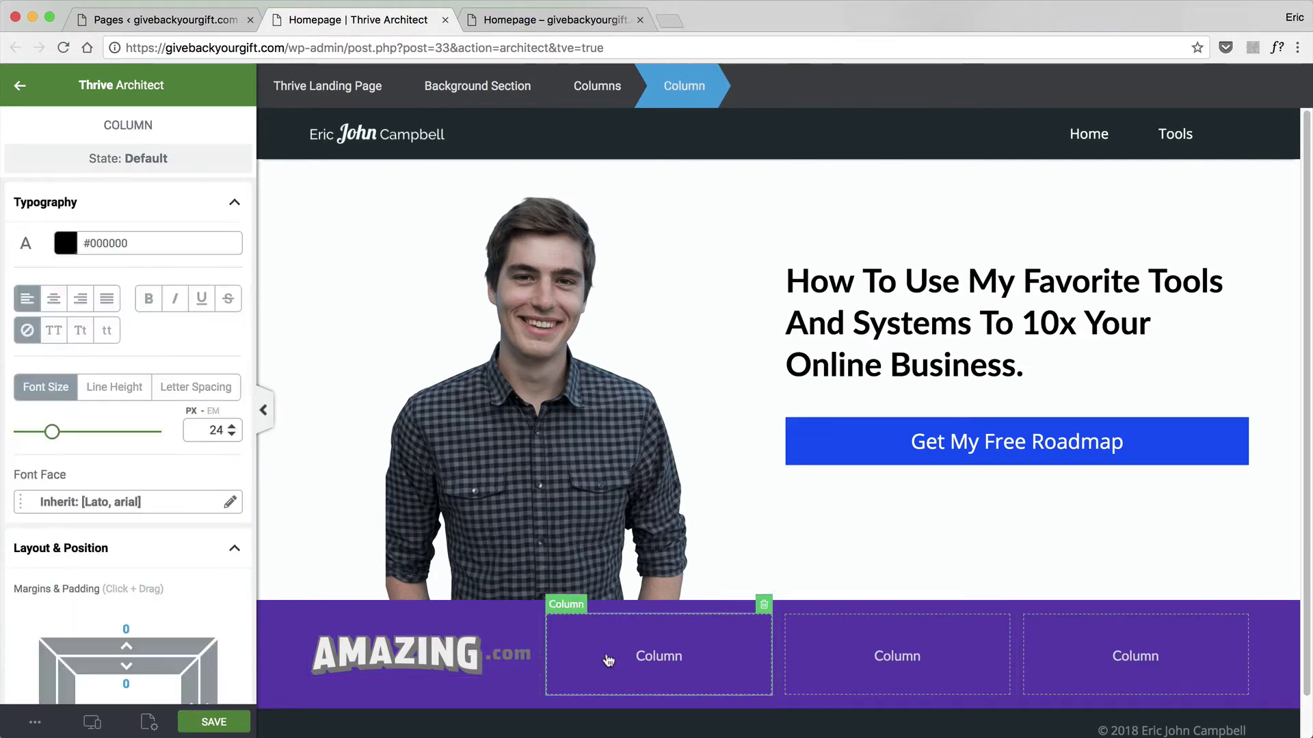
click(496, 638)
click(507, 633)
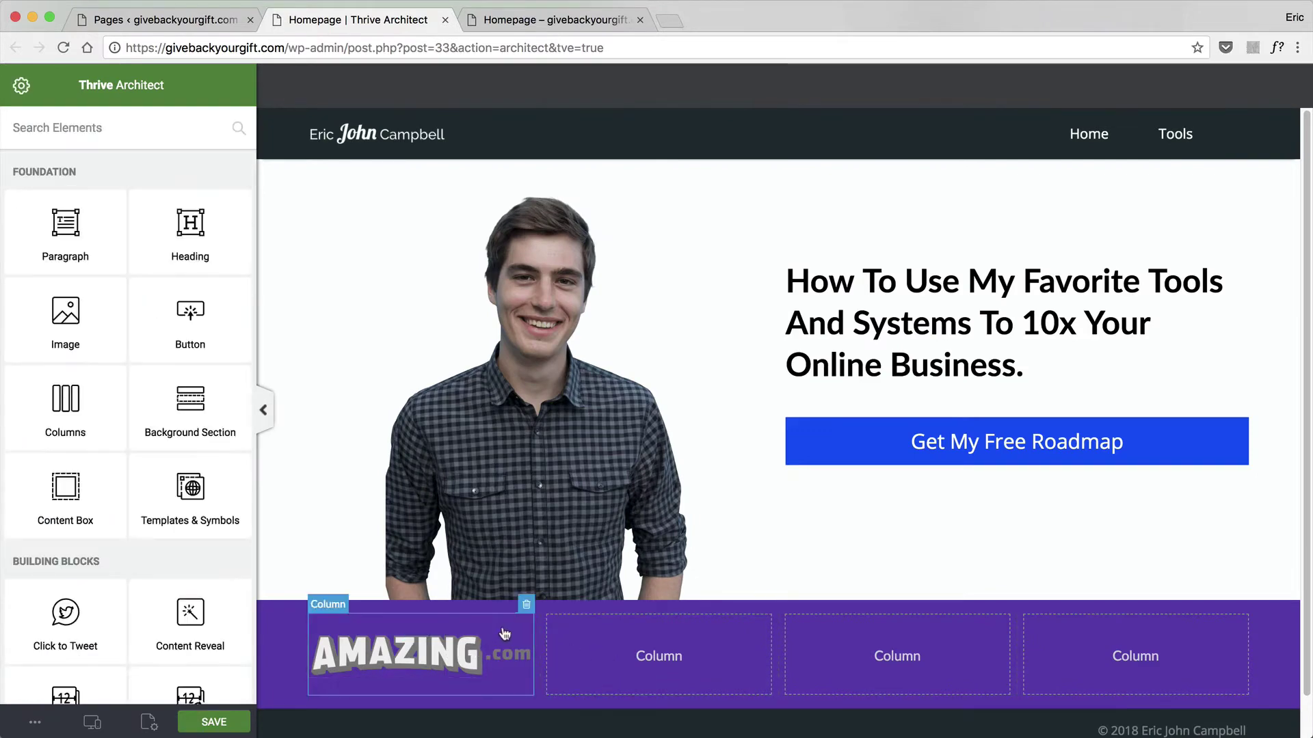
scroll(457, 640, down, 1)
click(500, 603)
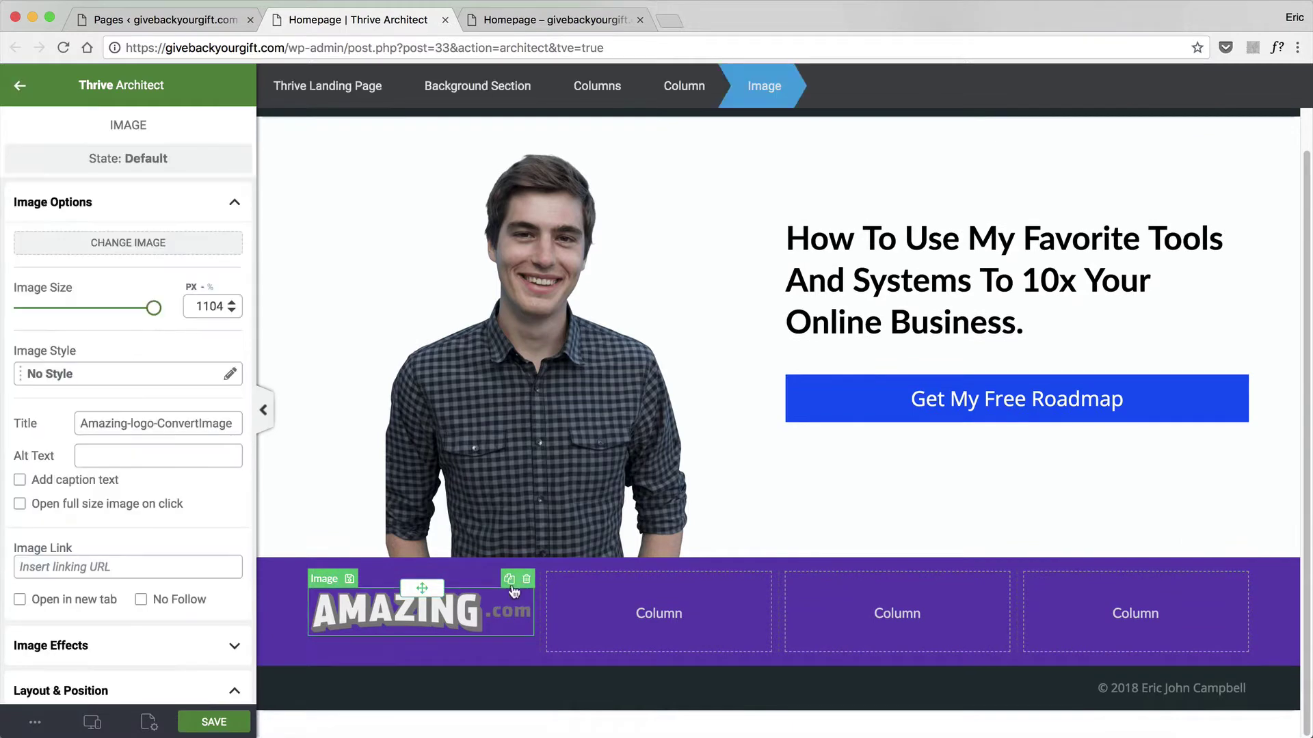
click(509, 580)
drag(415, 592, 660, 624)
click(104, 246)
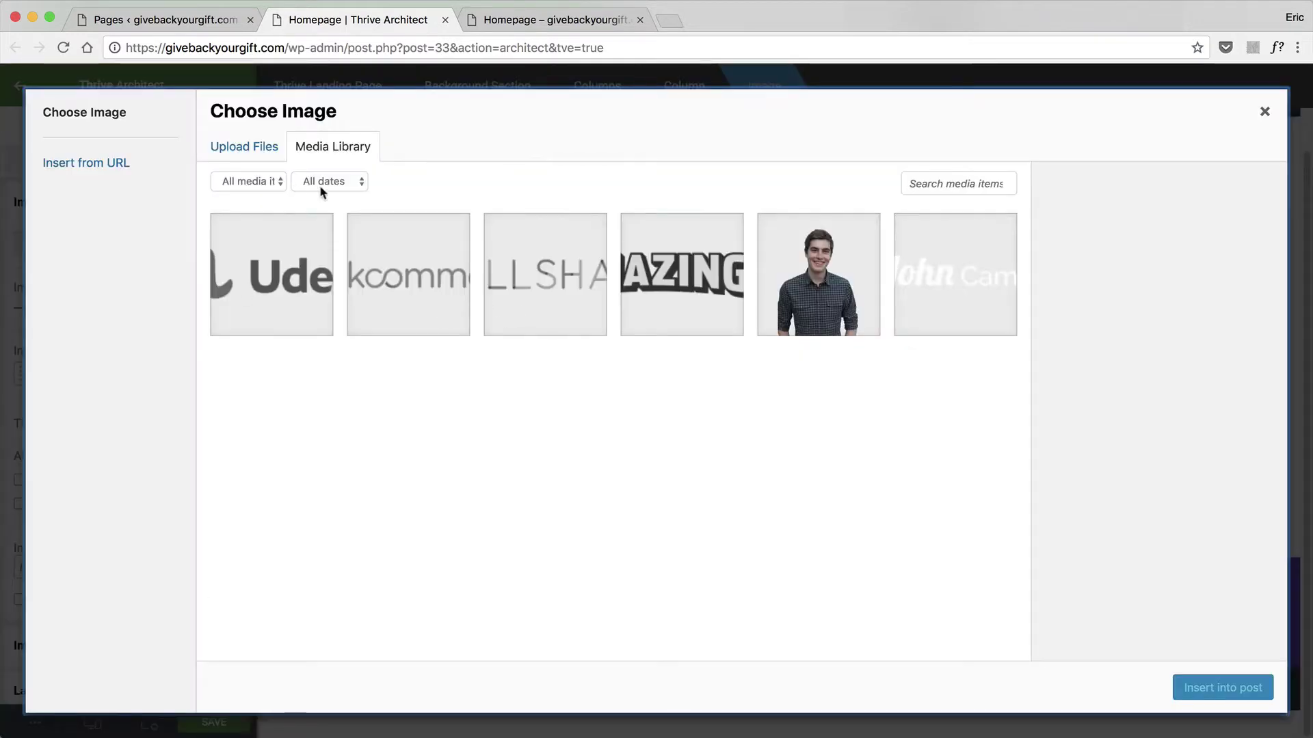
click(565, 307)
click(1203, 692)
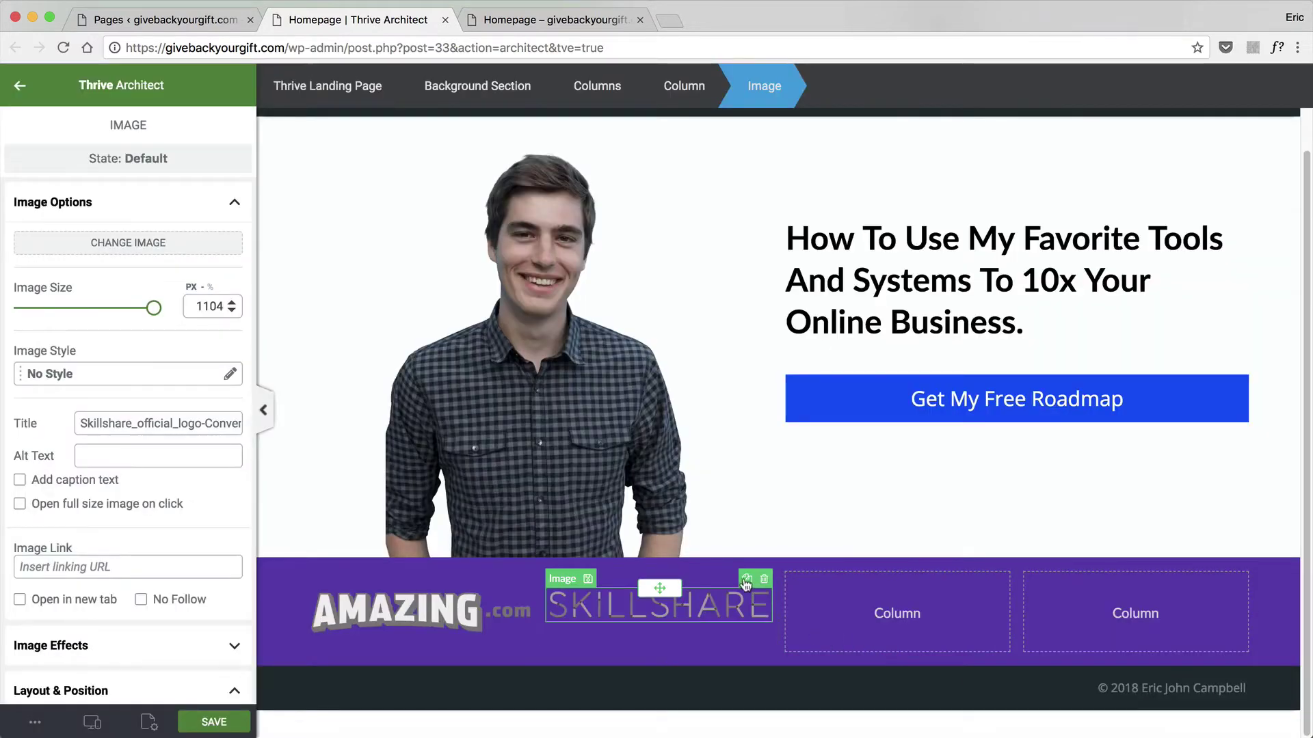
Duplicate the Skillshare logo into the third column and replace the copy with the Stackcommerce logo from the media library.
click(746, 582)
drag(660, 588, 845, 608)
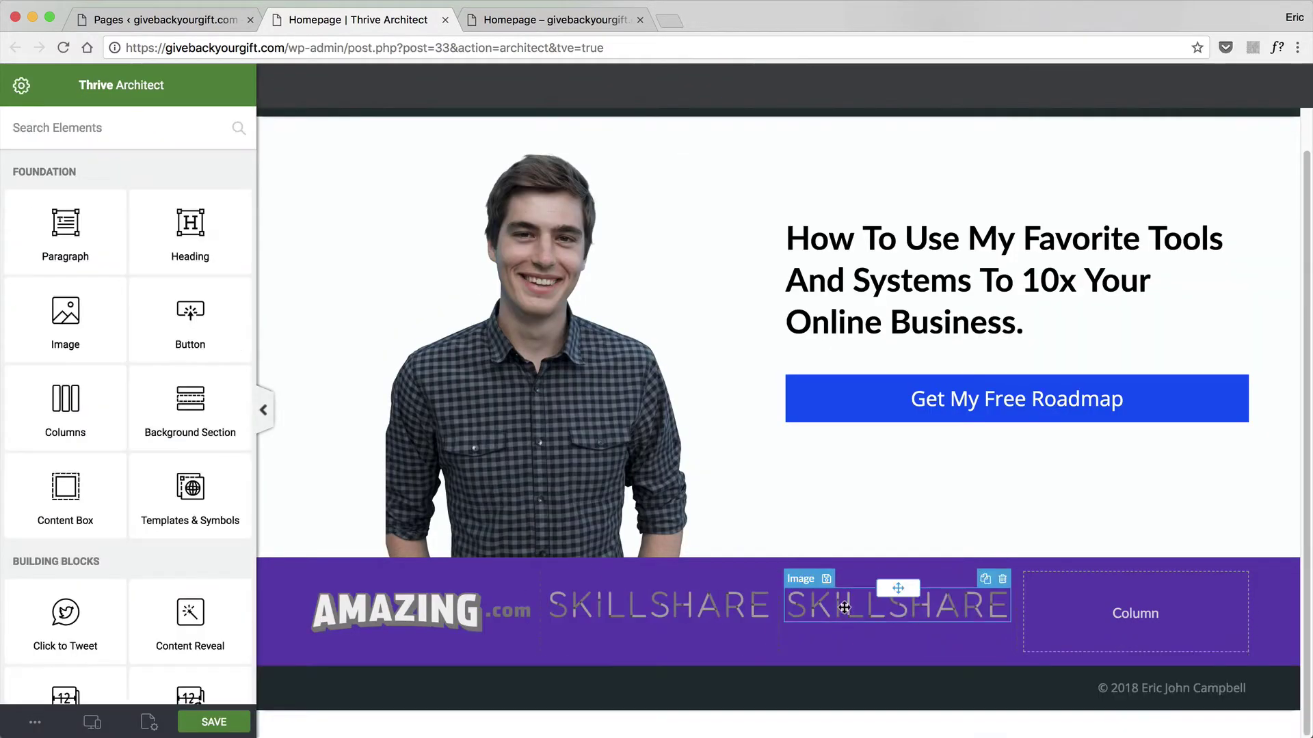
click(845, 607)
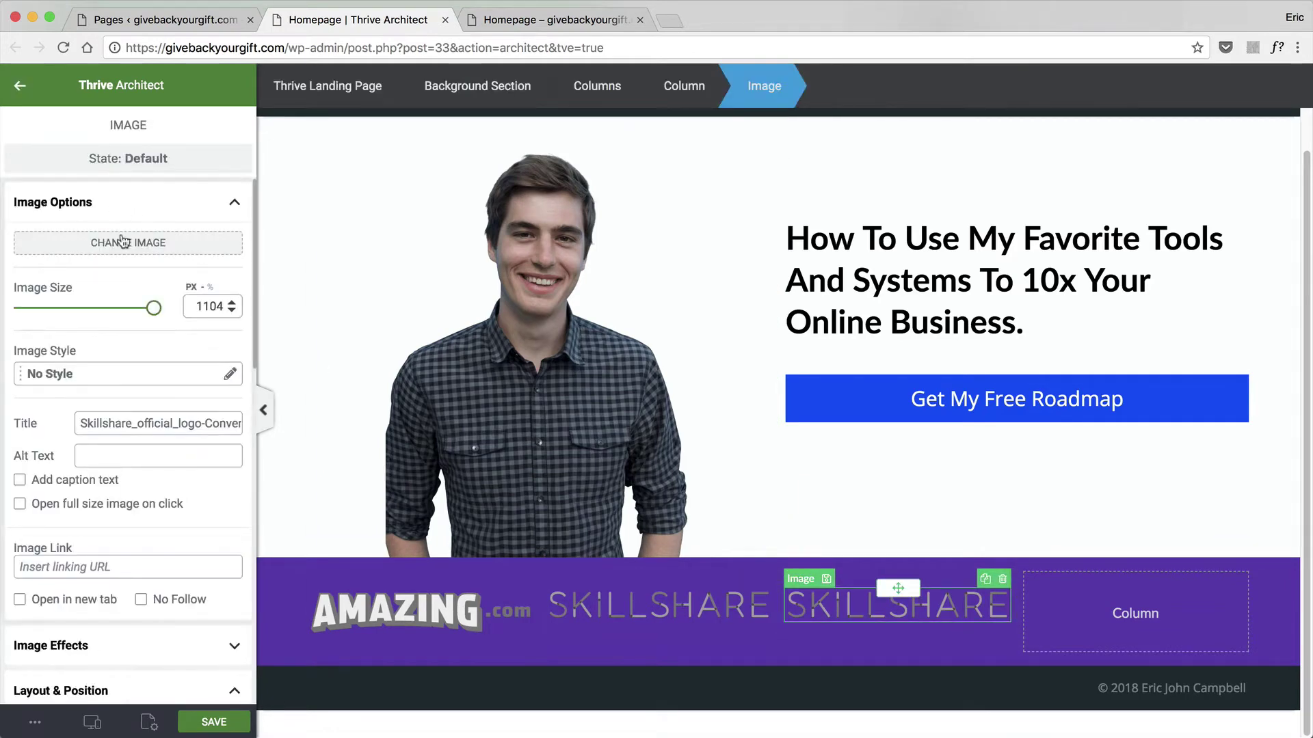
click(123, 242)
click(400, 325)
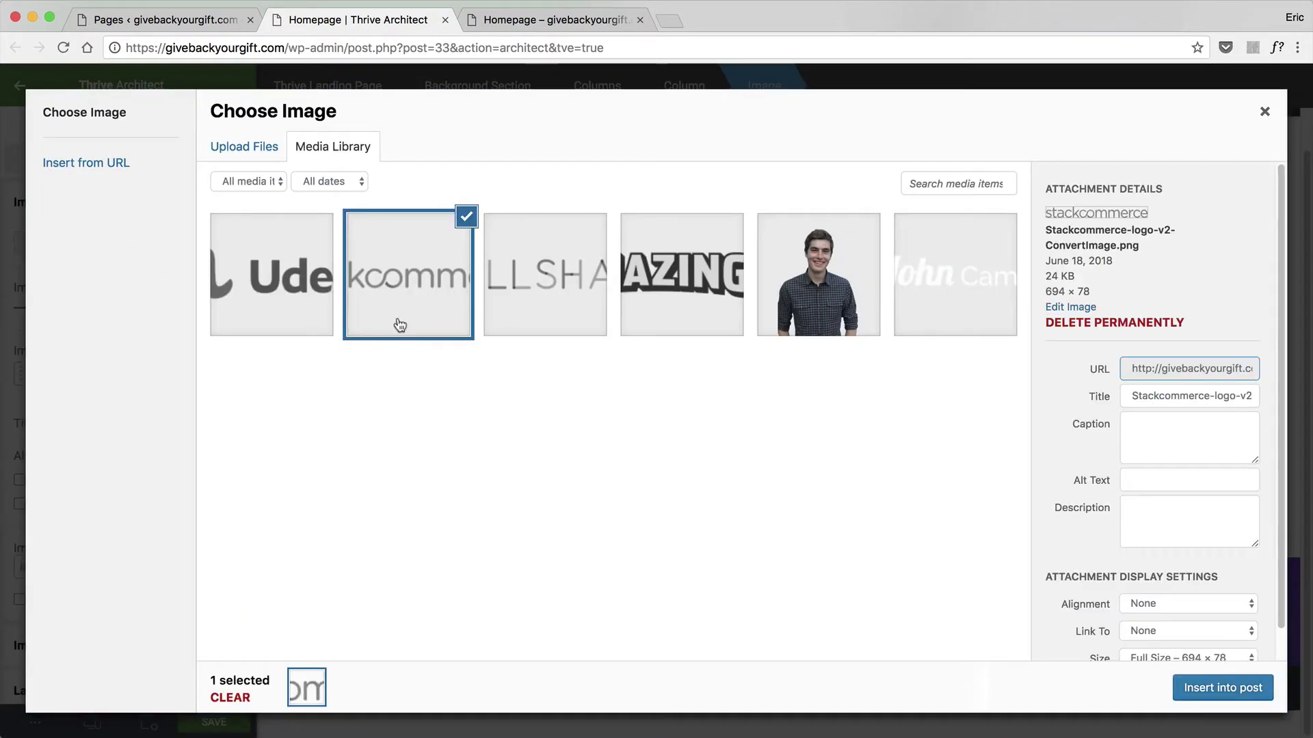
click(309, 287)
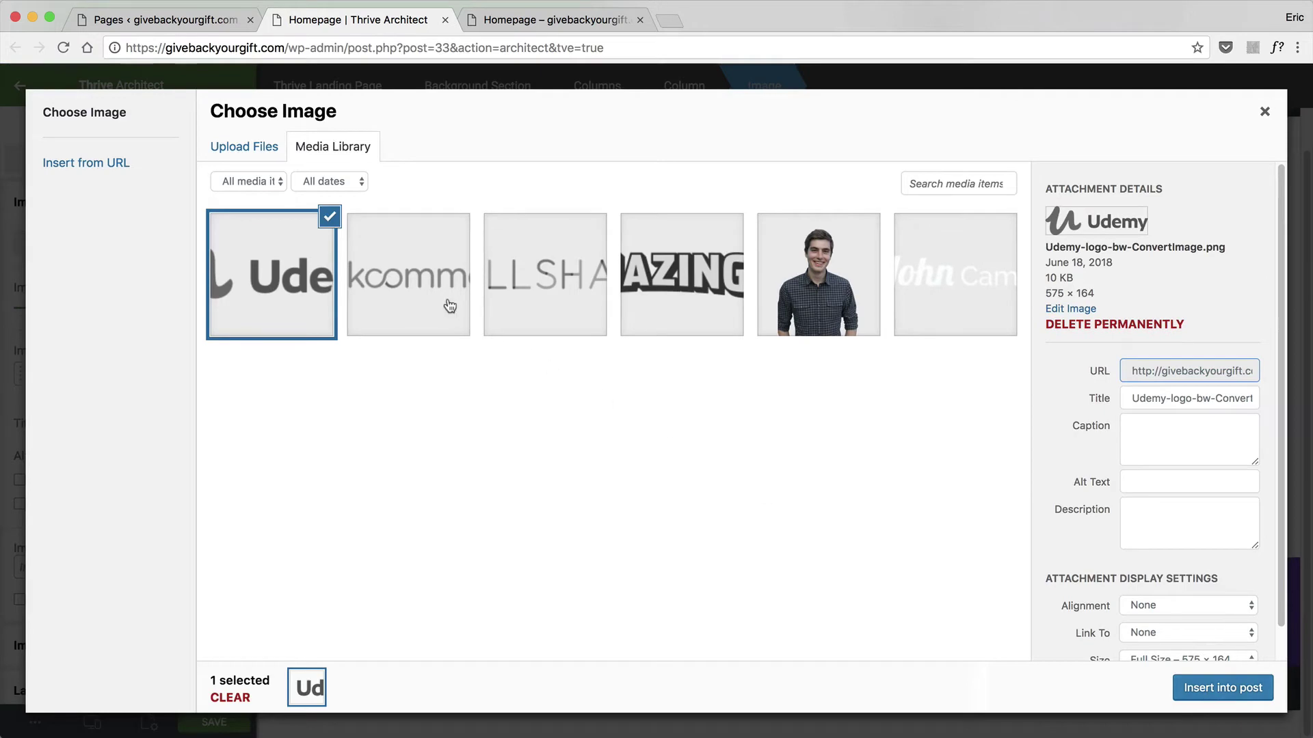
click(449, 306)
click(1203, 684)
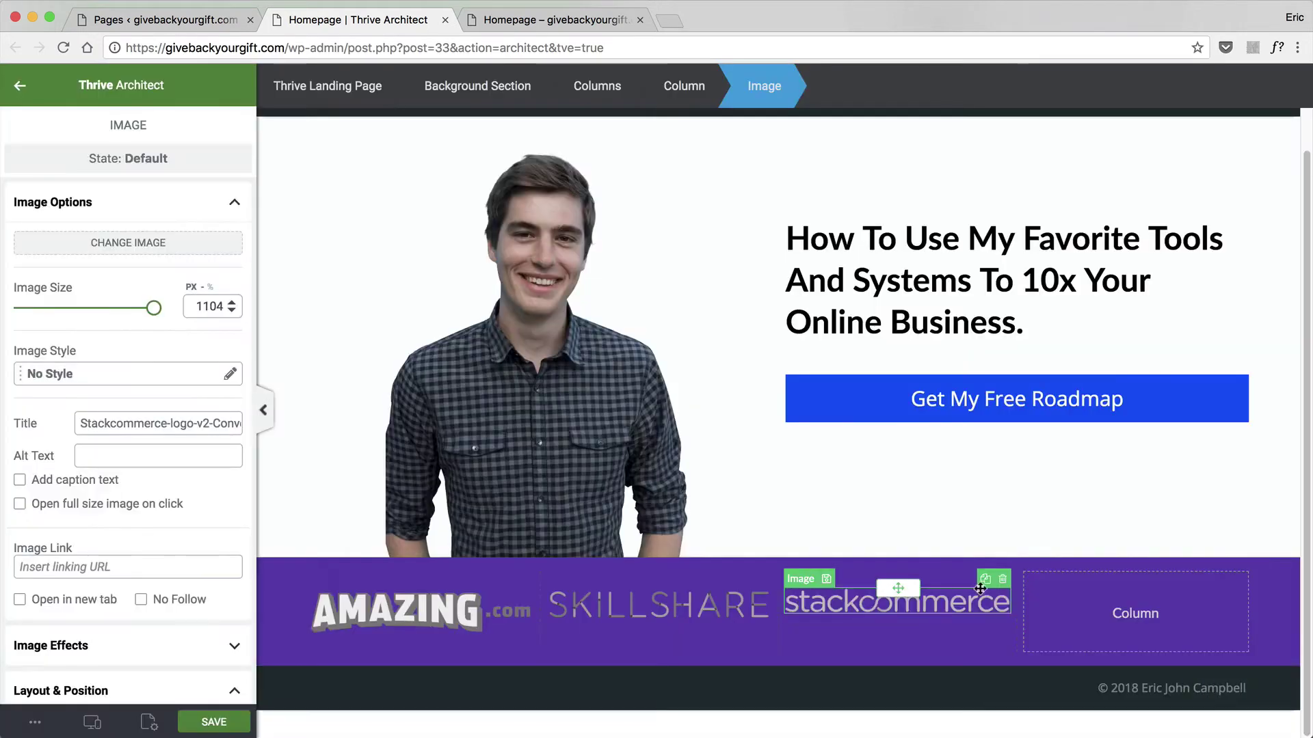
Duplicate the Stackcommerce logo into the fourth column and replace the third column's image with the Udemy logo.
drag(979, 588, 893, 604)
click(1223, 580)
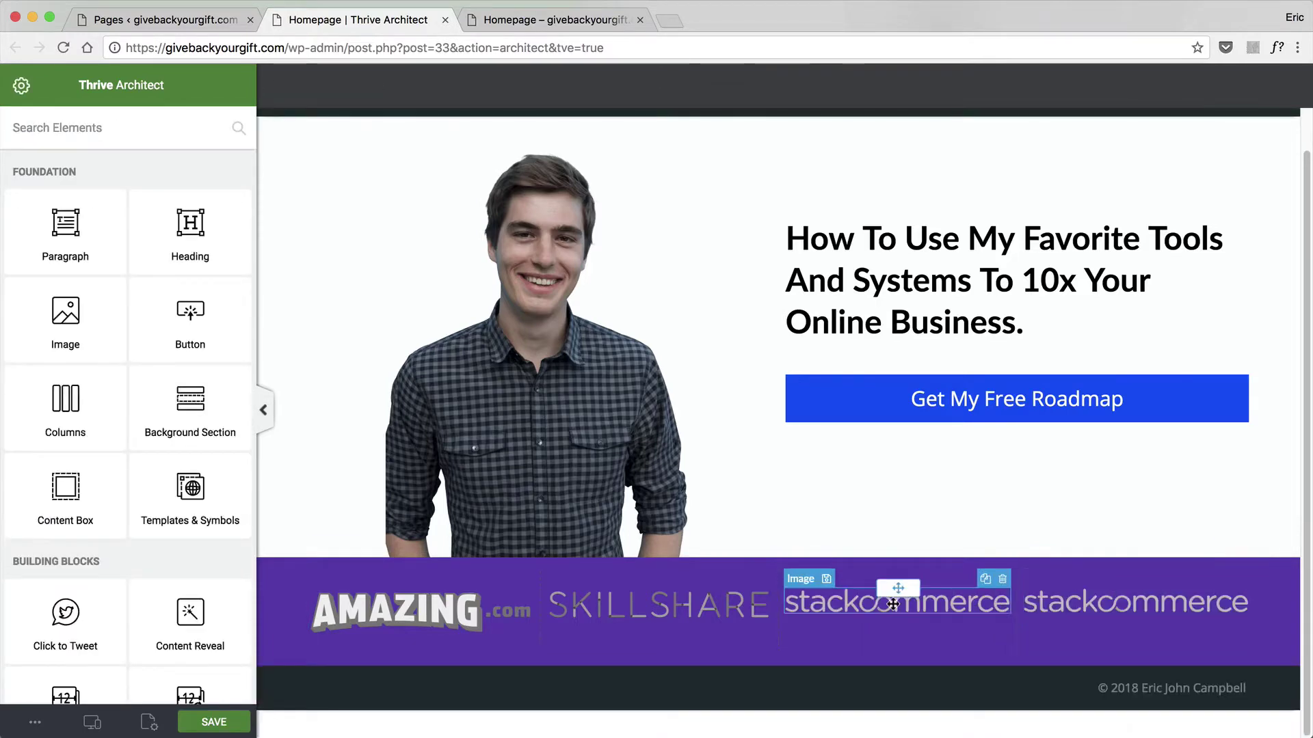
click(144, 243)
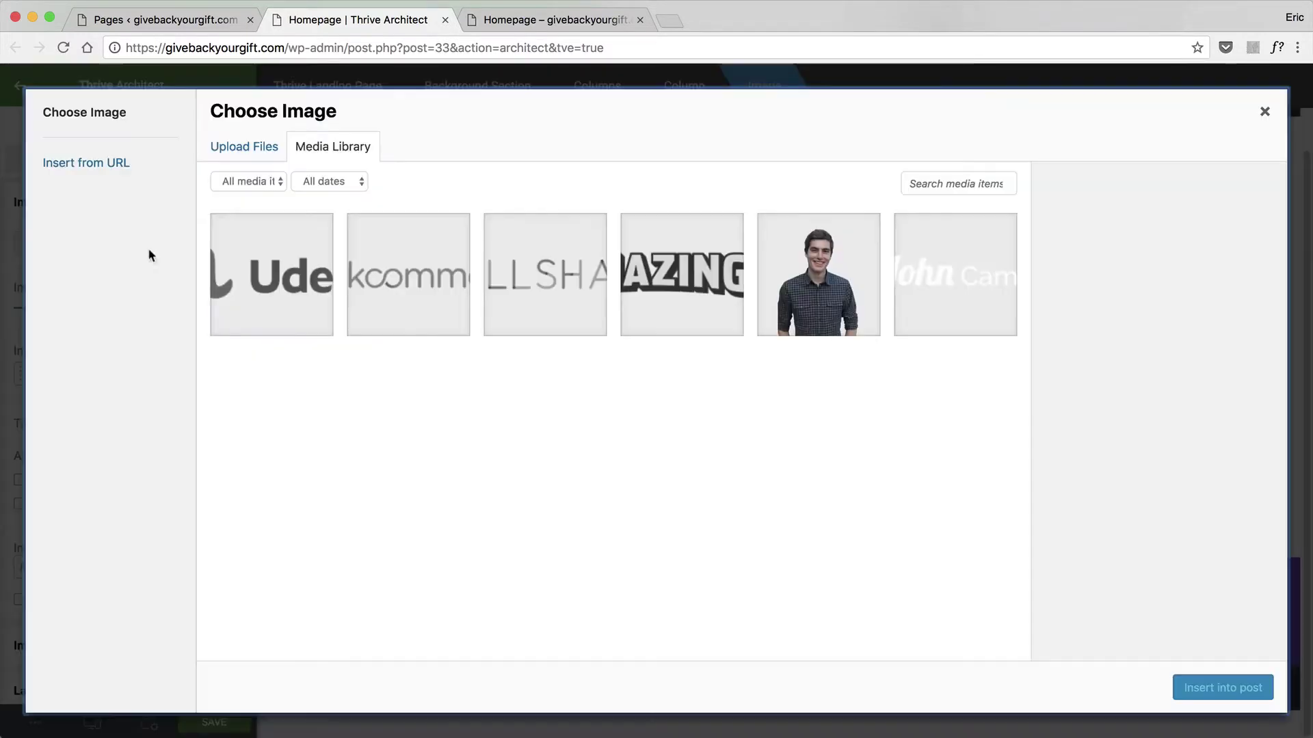
click(232, 286)
click(1223, 687)
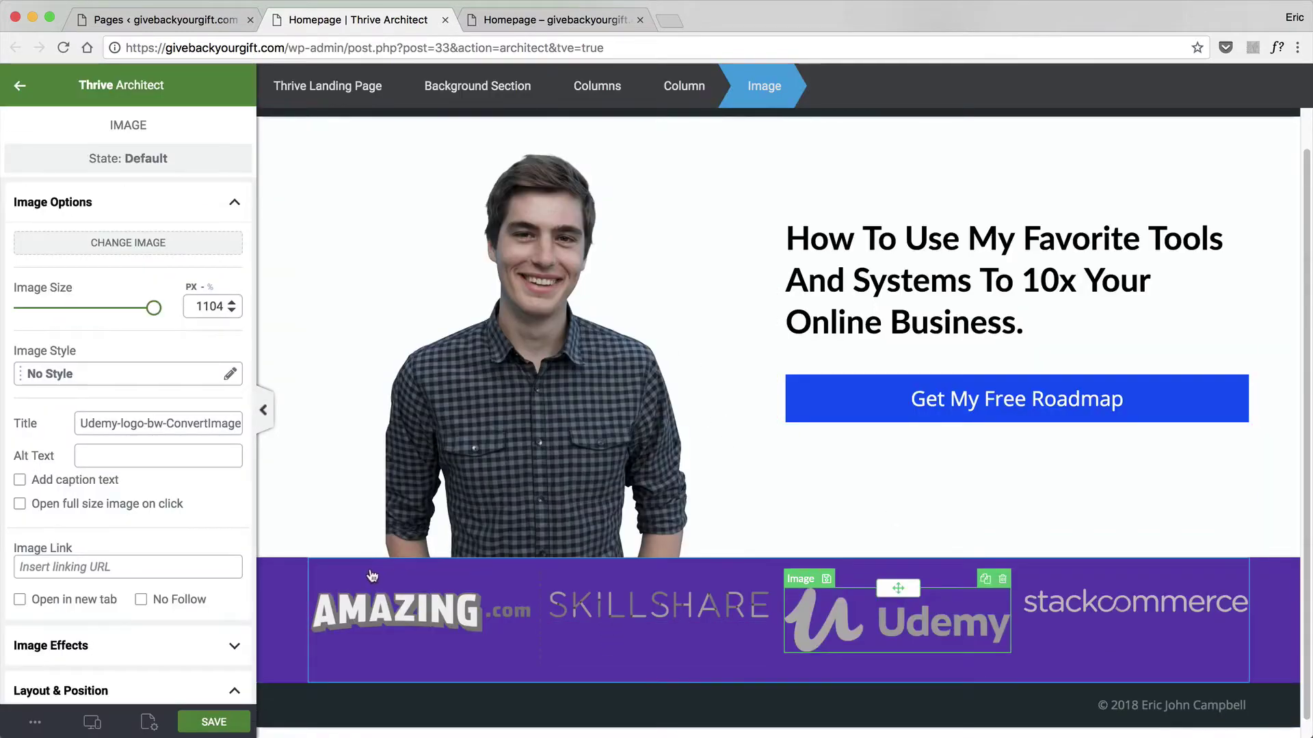
Change the logo background section's fill to the favorite color #1b2f33 and lower its opacity to 0%.
click(268, 569)
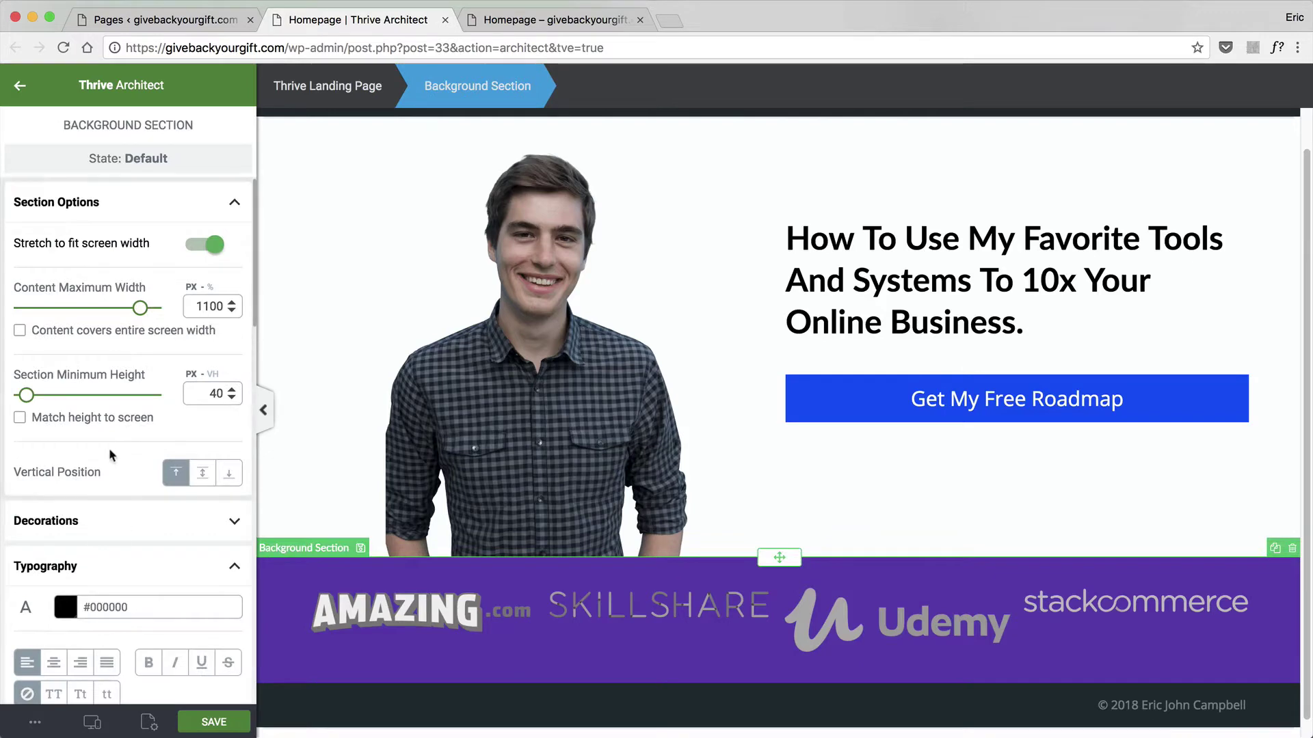
scroll(53, 539, down, 10)
scroll(53, 540, down, 5)
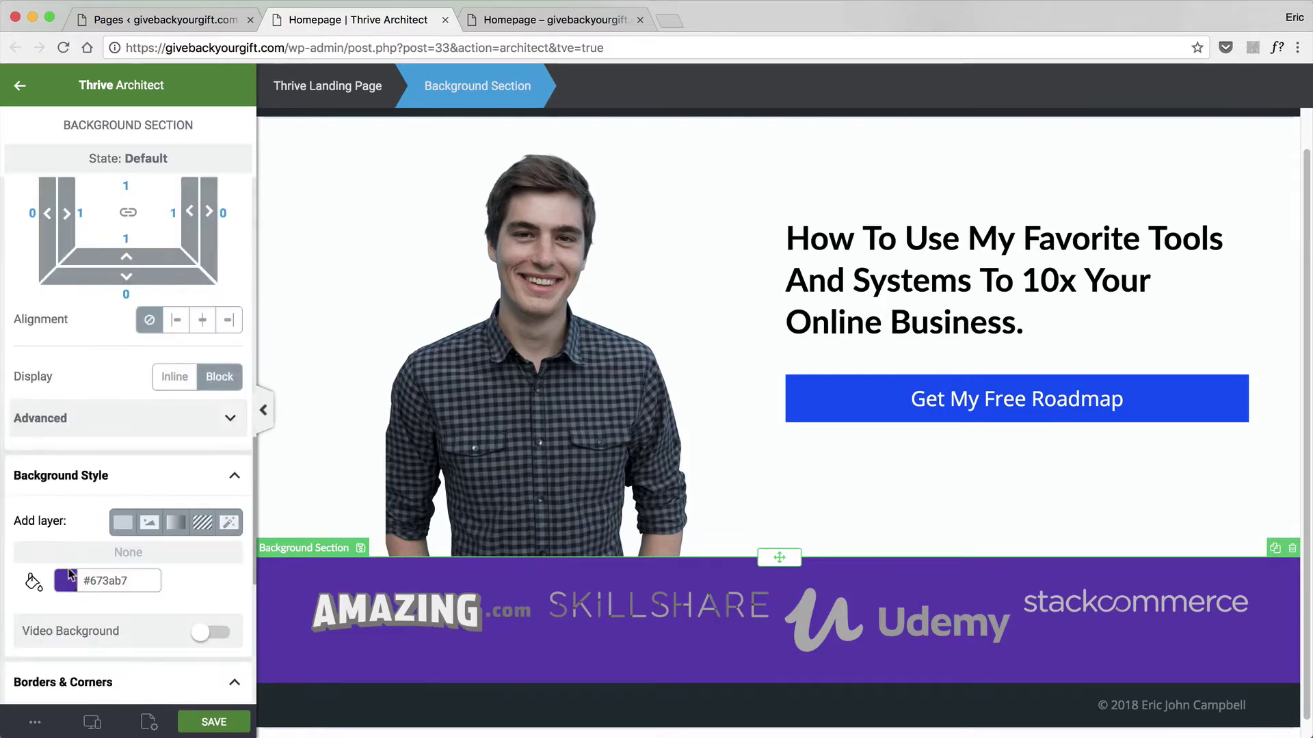
click(65, 492)
scroll(125, 576, down, 4)
click(89, 494)
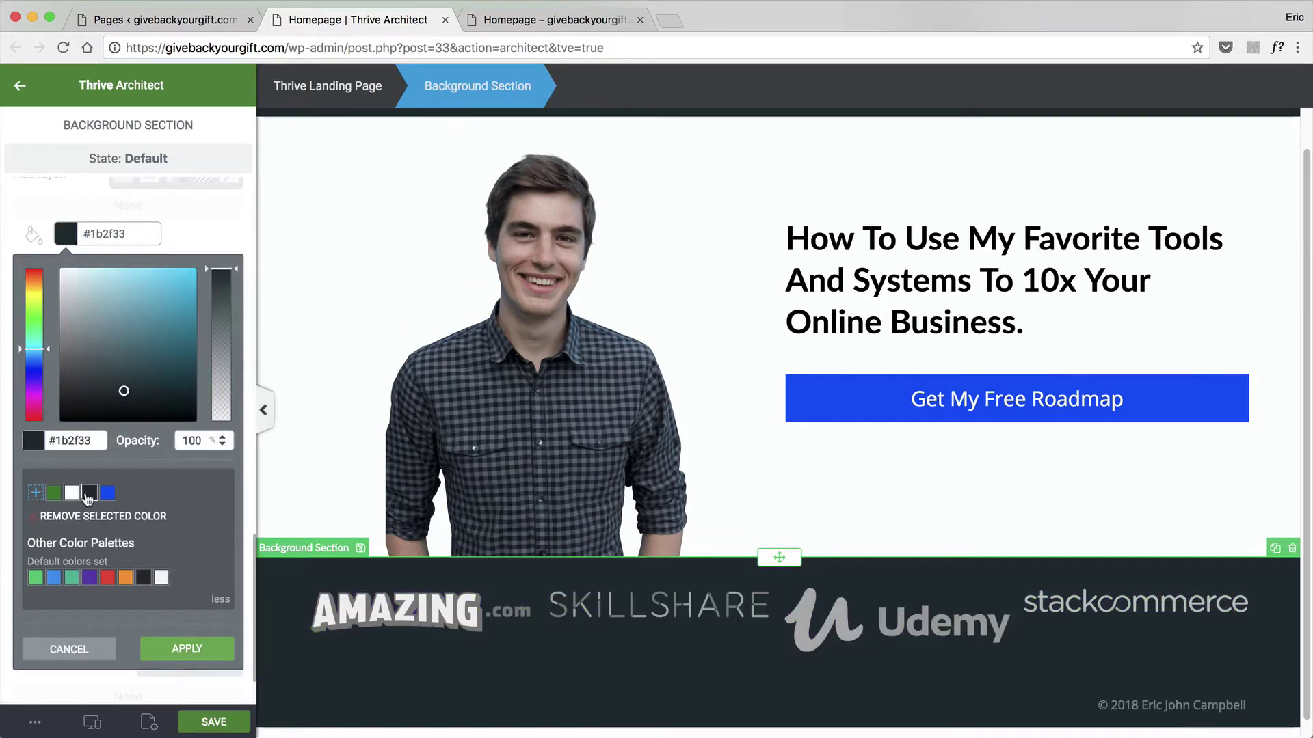
drag(210, 272, 248, 427)
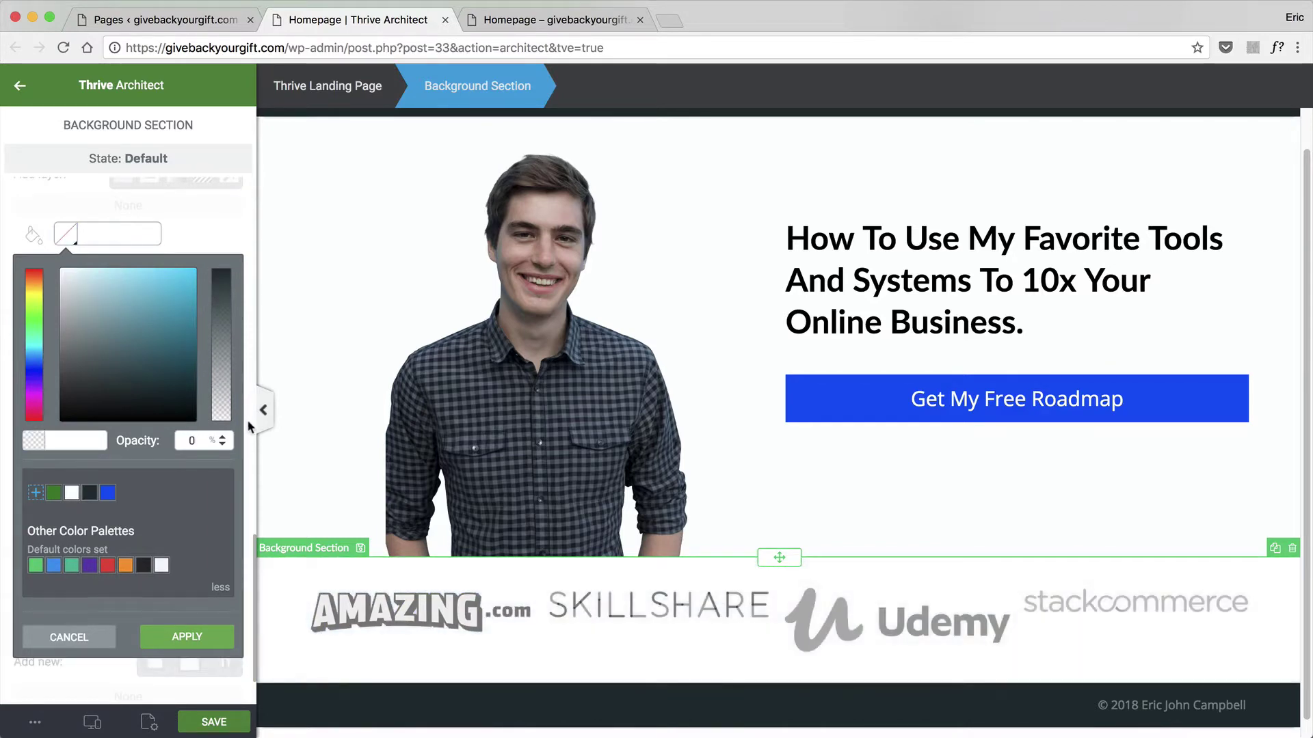
Preview the favorite #fbfffe on the logo section, switch to the favorite green at 0% opacity and apply it.
click(74, 494)
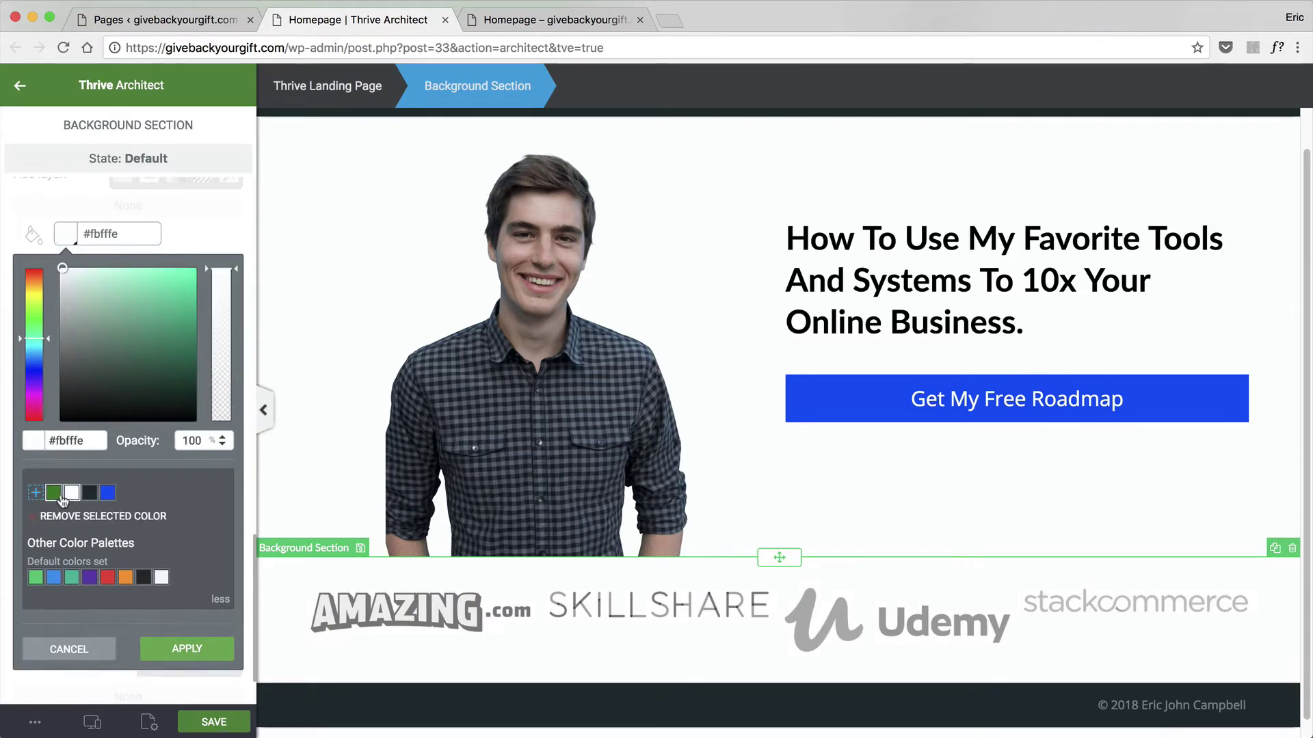
click(60, 498)
drag(220, 268, 253, 448)
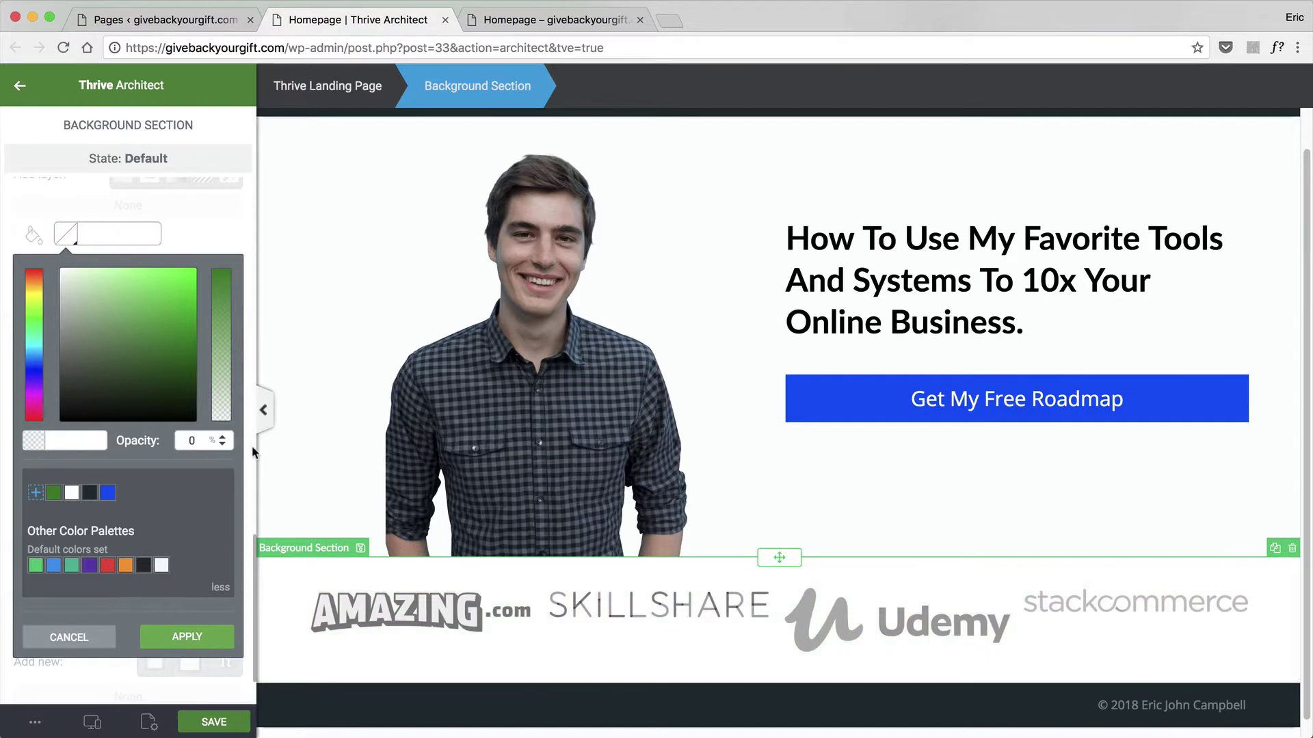
click(191, 635)
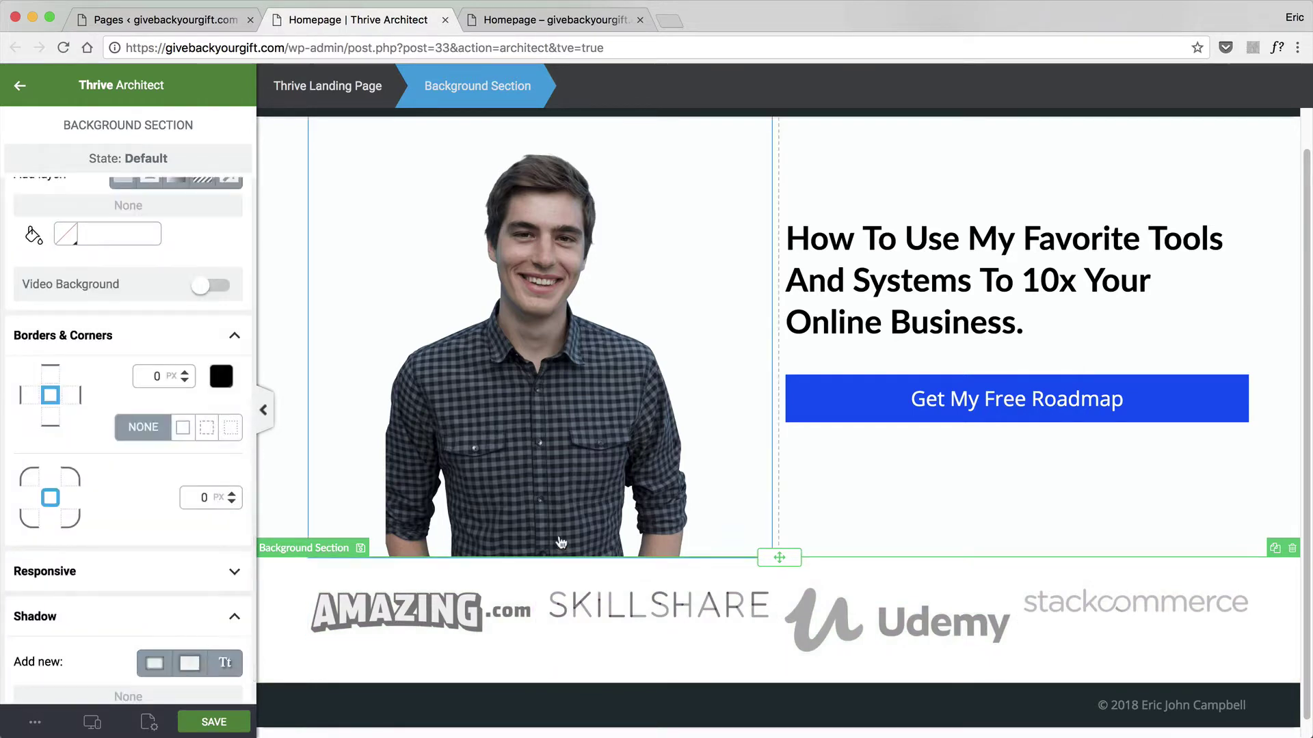
Reduce the Amazing logo's image size to 241 px and center it in its column.
scroll(561, 542, down, 1)
scroll(786, 498, up, 2)
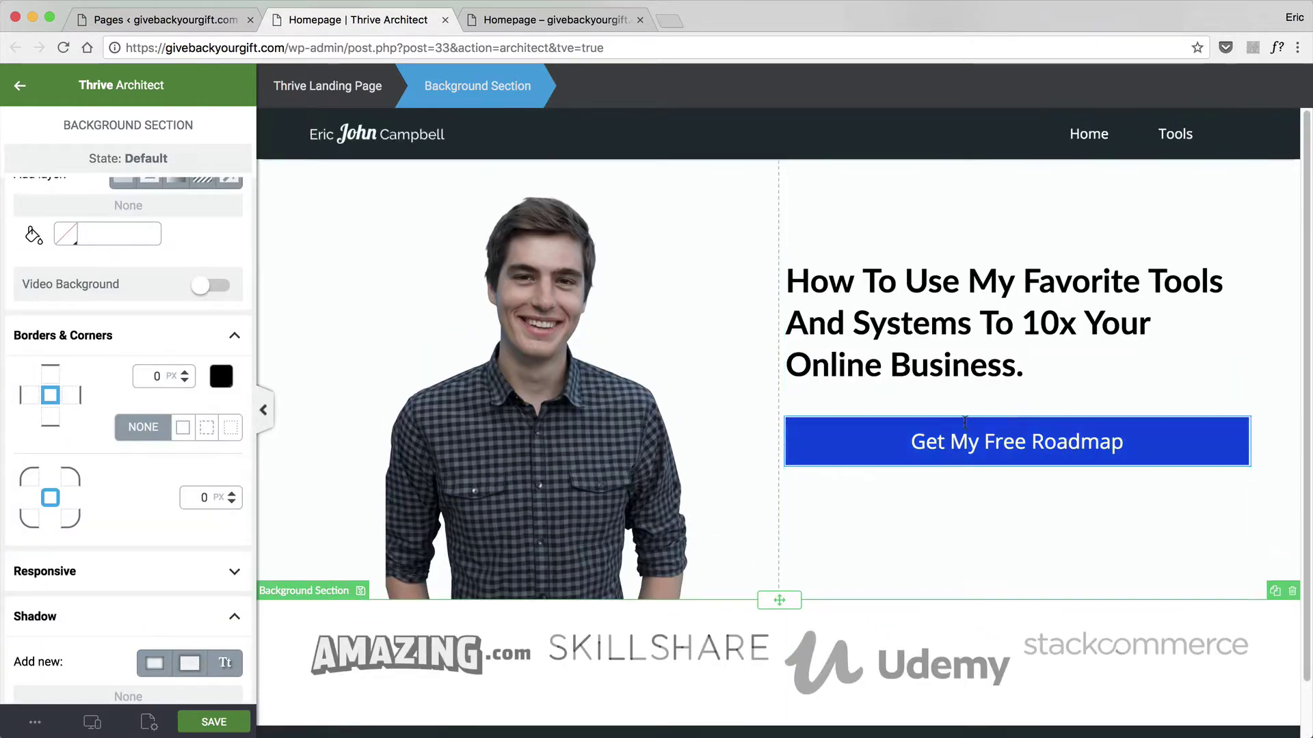
click(451, 665)
scroll(92, 257, up, 5)
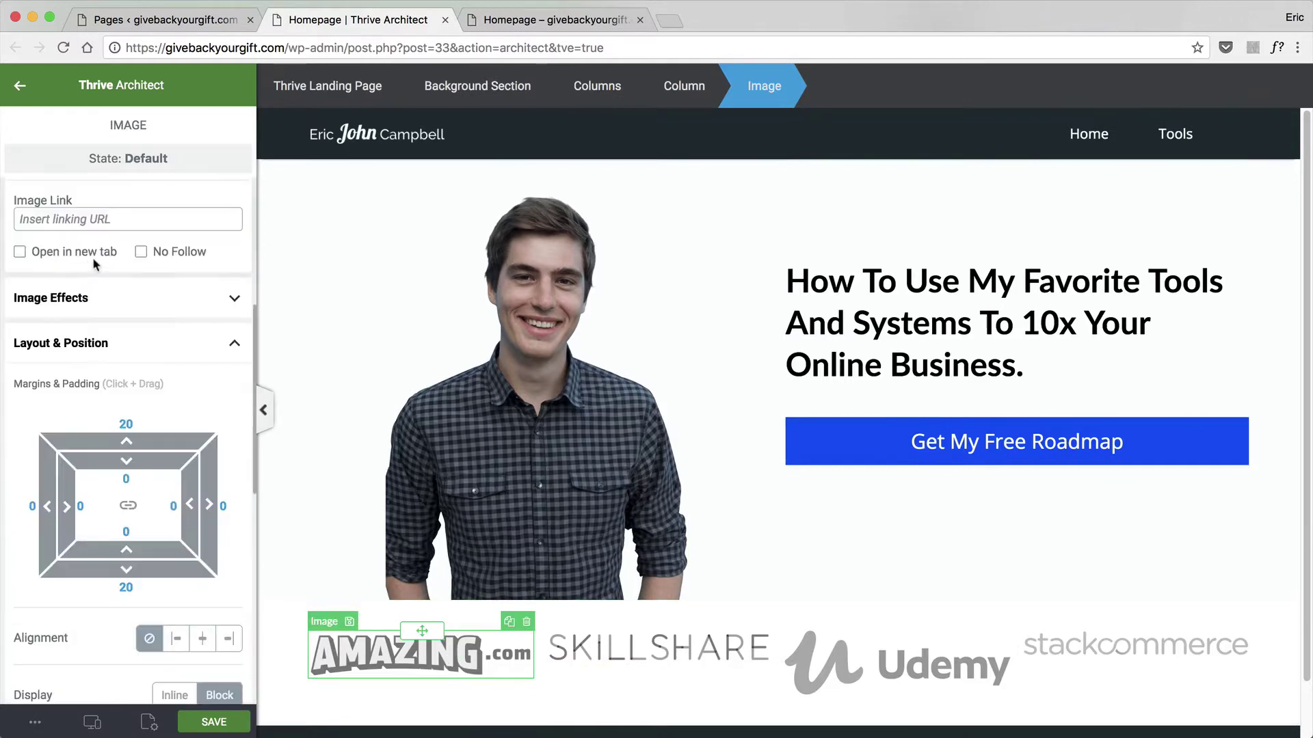
scroll(93, 257, up, 5)
drag(154, 308, 143, 311)
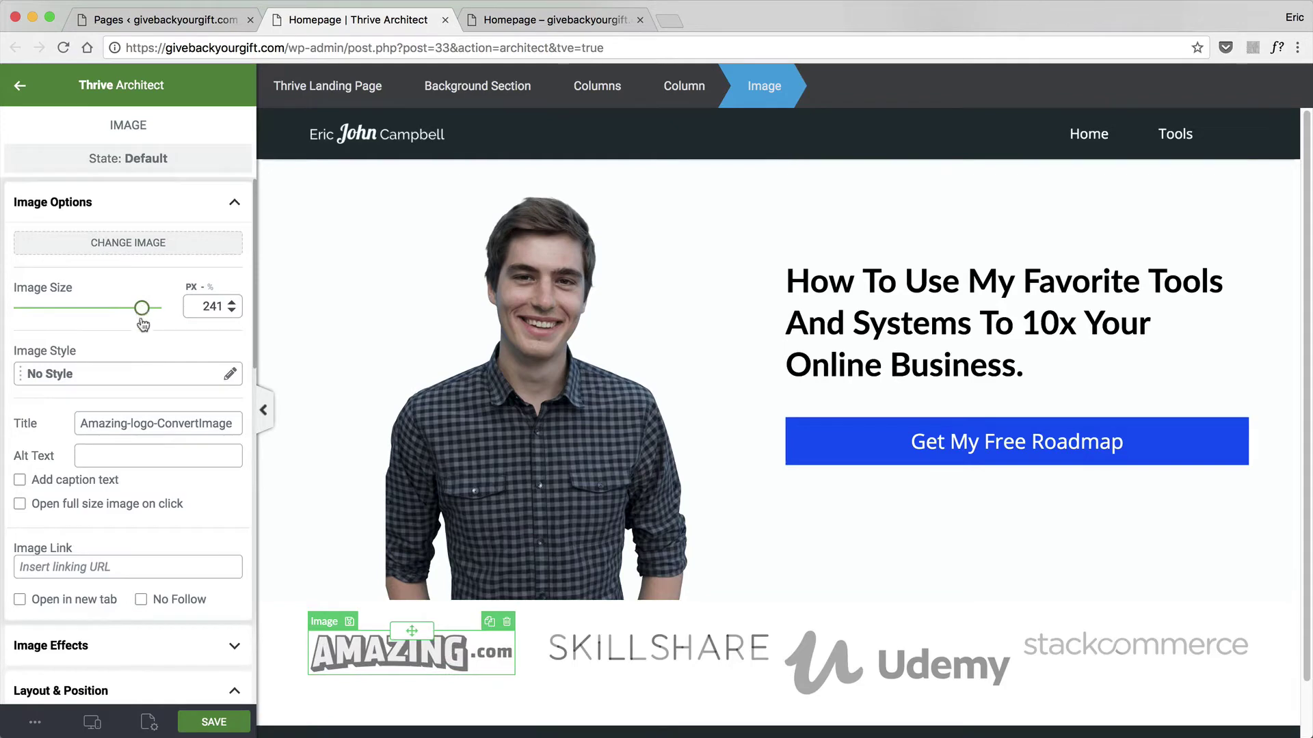
scroll(142, 324, down, 6)
click(203, 543)
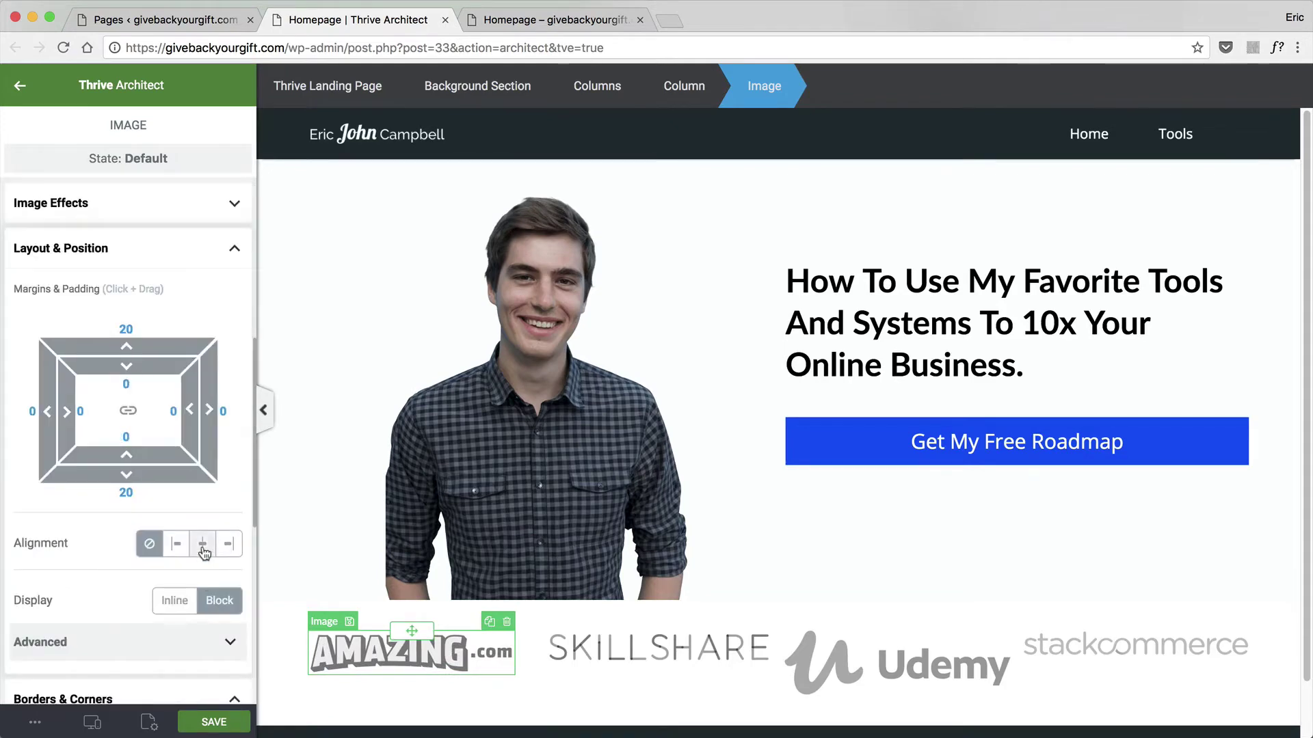
Center the Skillshare logo in its column, then shrink the Udemy logo and center it in its column.
click(651, 681)
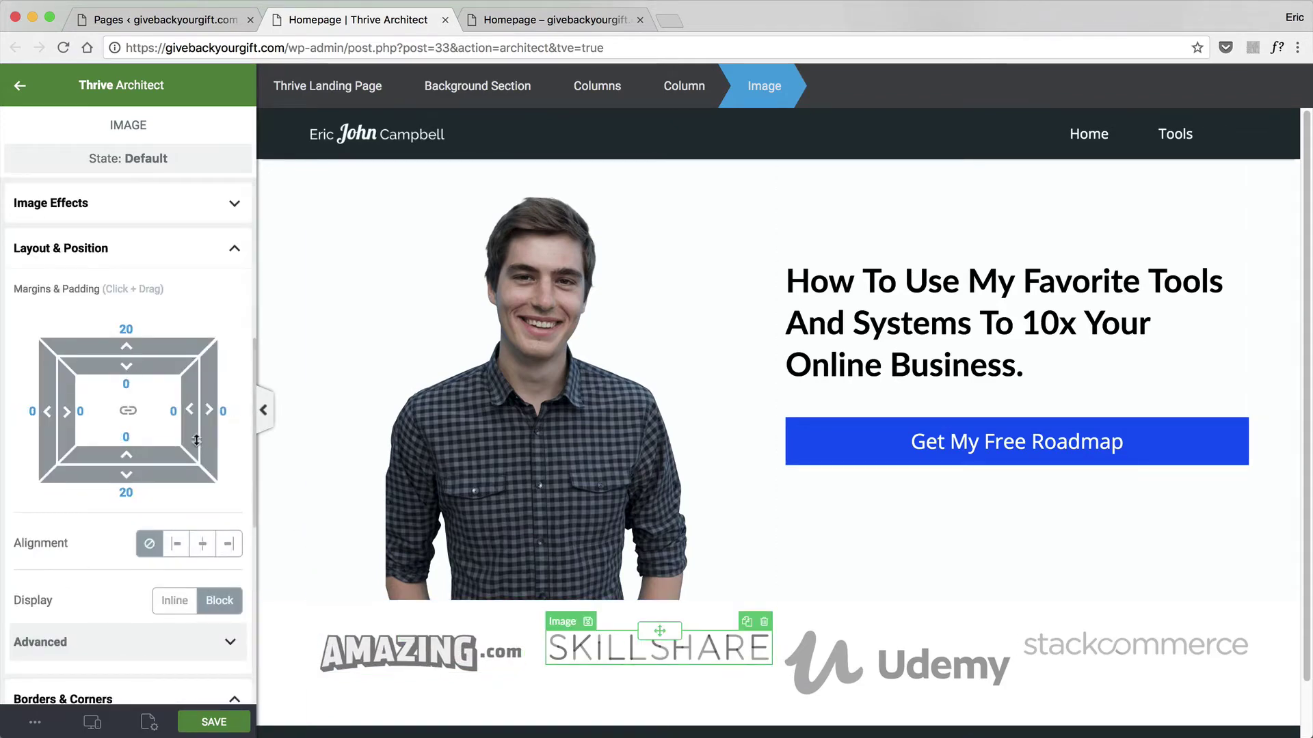
click(203, 554)
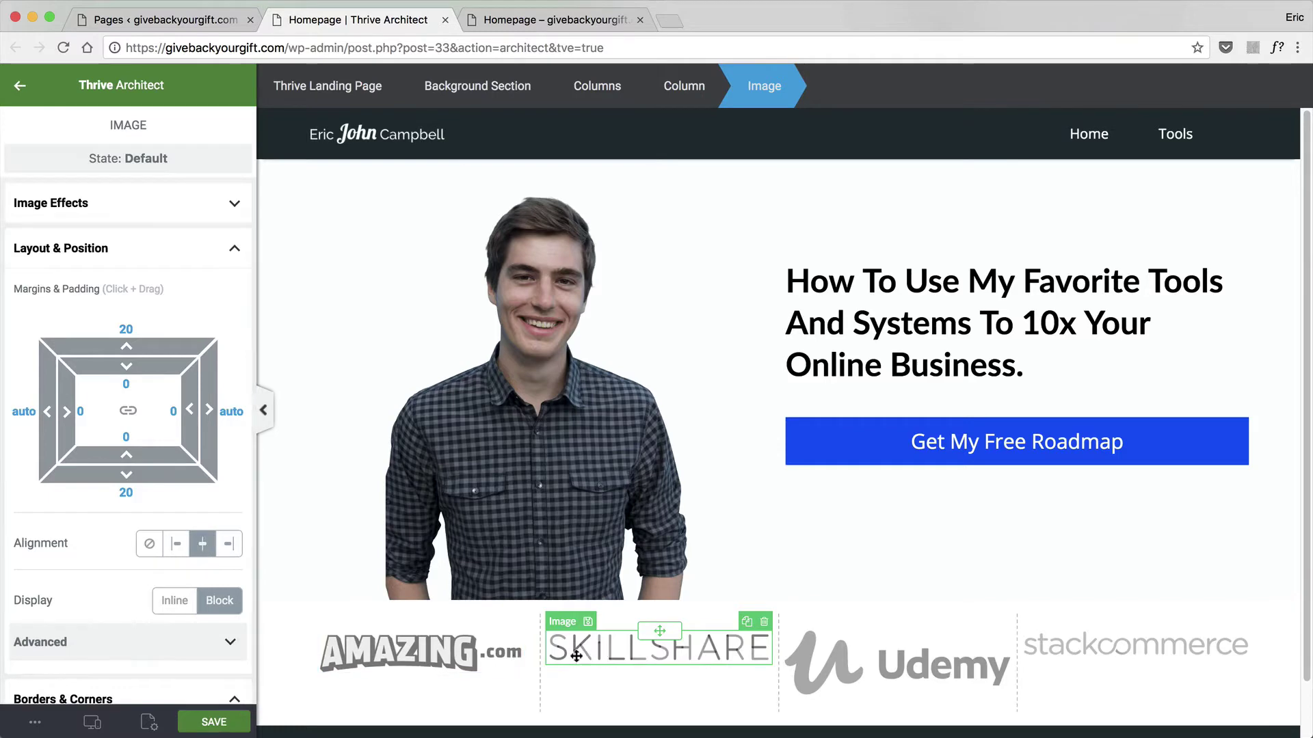
click(820, 667)
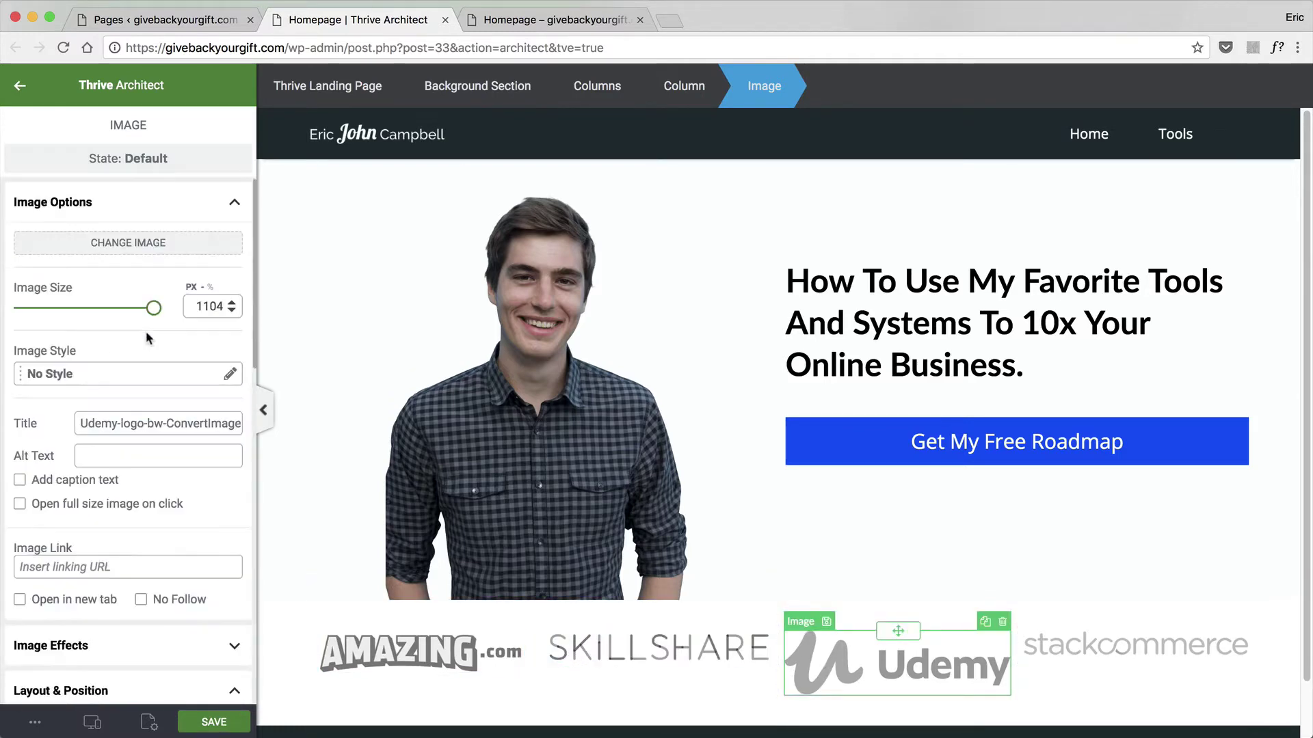
drag(154, 309, 108, 313)
scroll(109, 342, down, 10)
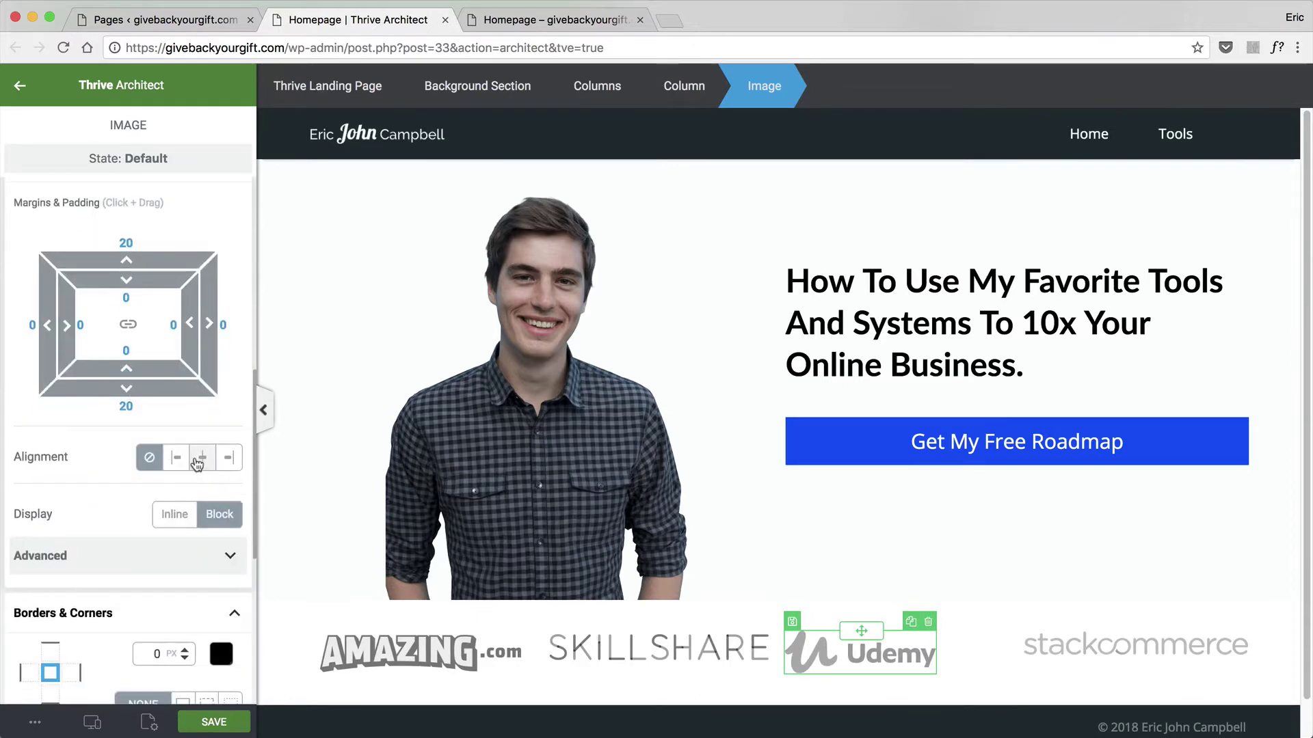
click(202, 457)
Center the Stackcommerce logo in its column and set the logo columns' vertical position to middle.
click(1068, 646)
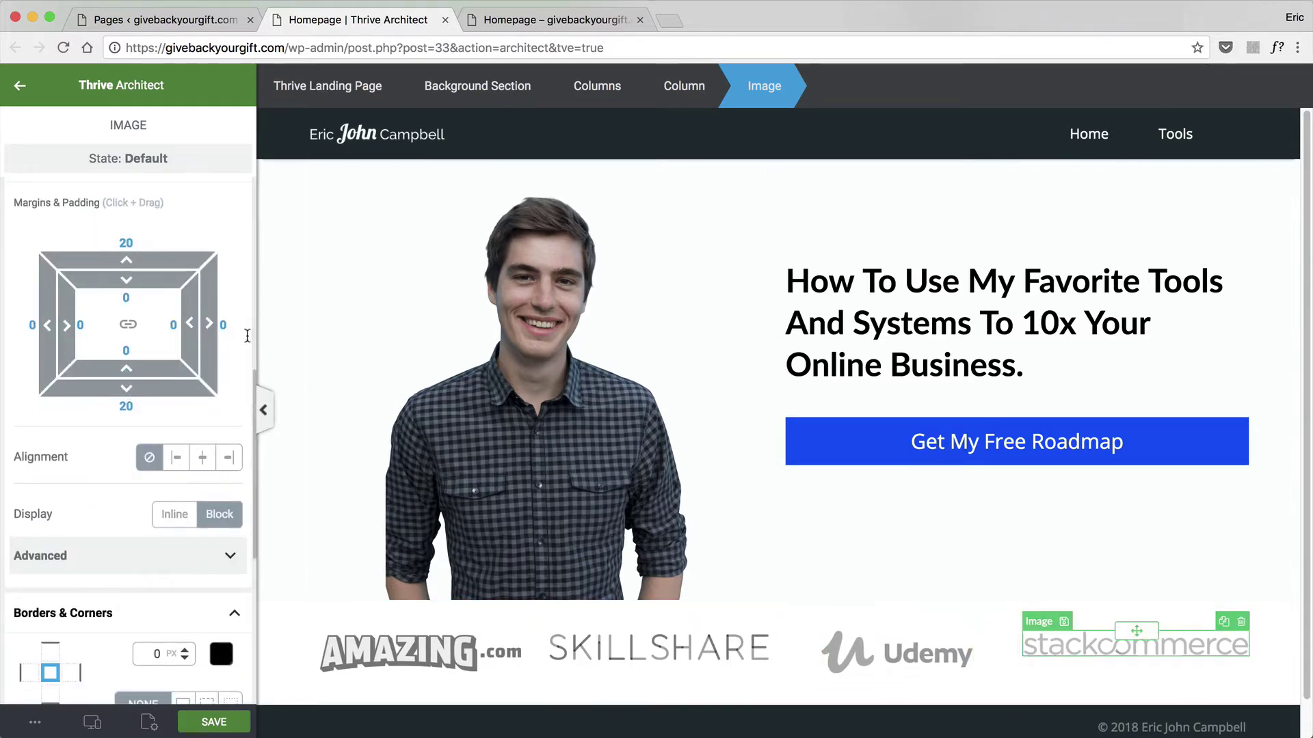
click(203, 465)
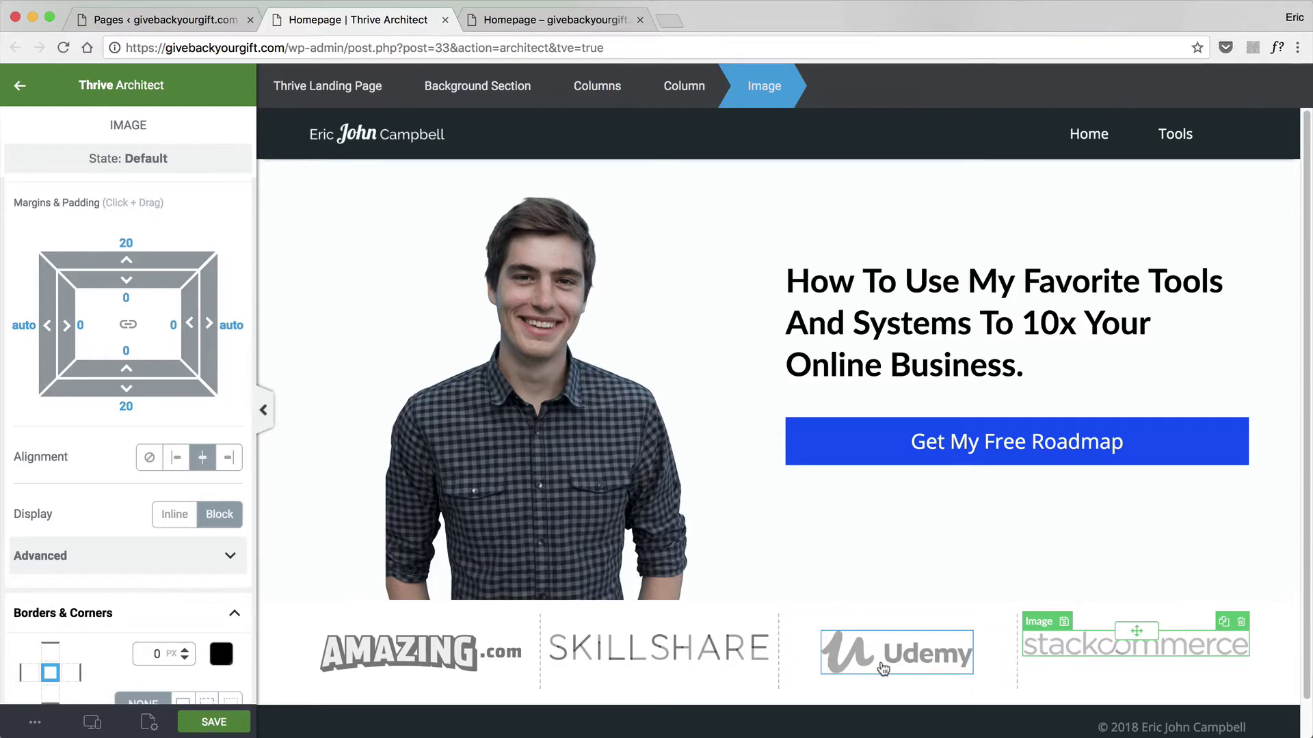
click(597, 85)
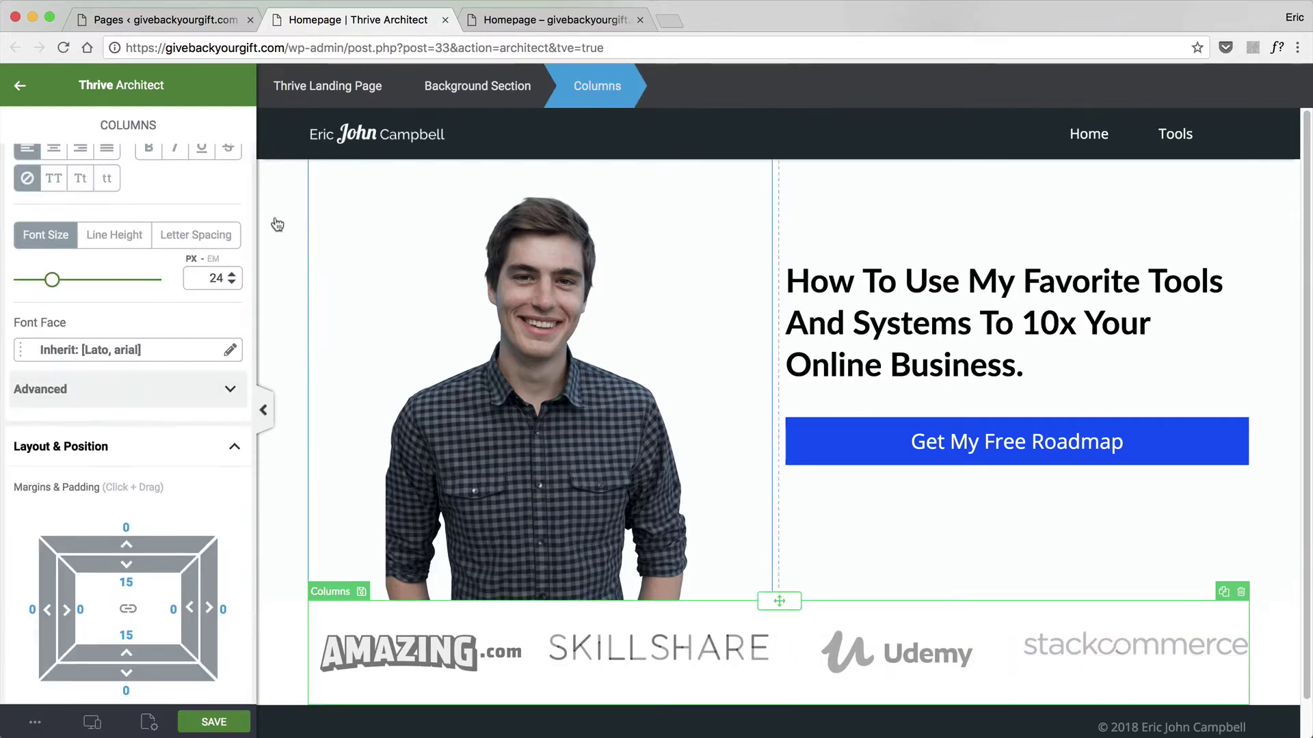
scroll(108, 318, up, 5)
scroll(108, 318, up, 3)
click(203, 341)
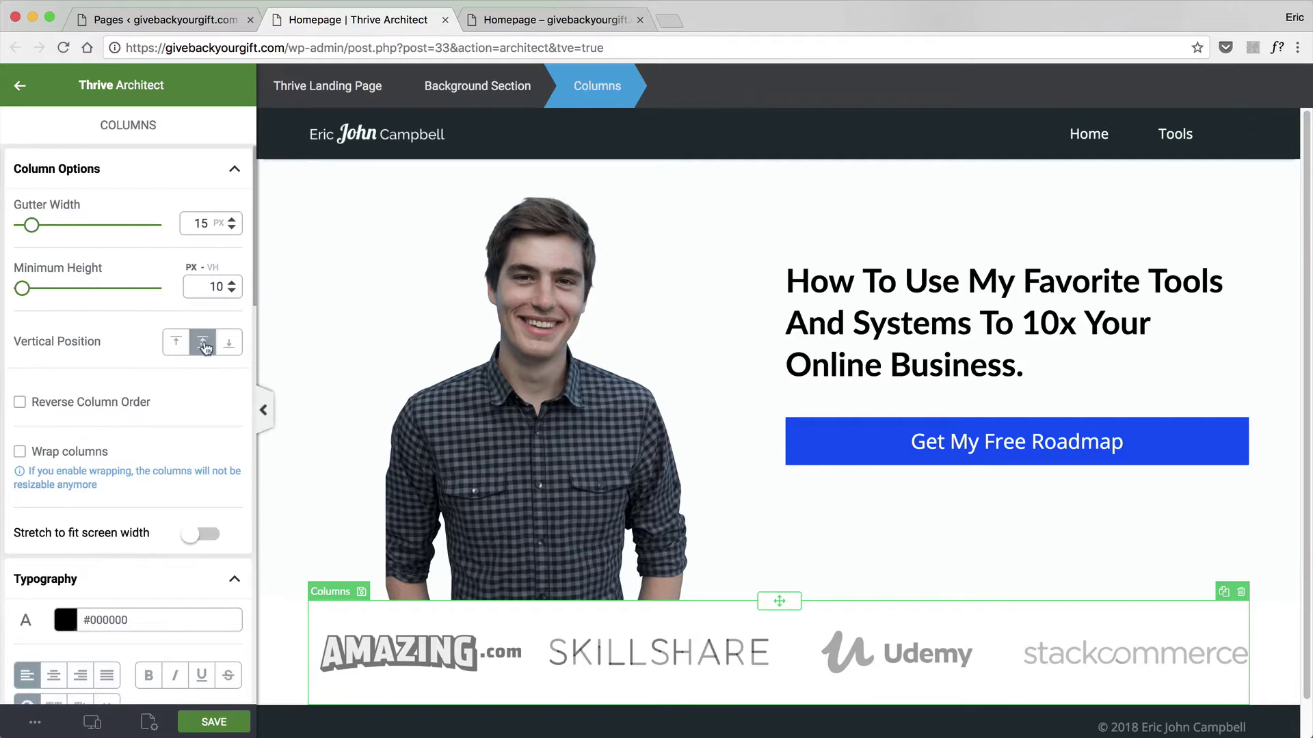
Reduce the Amazing logo's image size slightly and set the Skillshare logo's image size to 252 px.
click(494, 667)
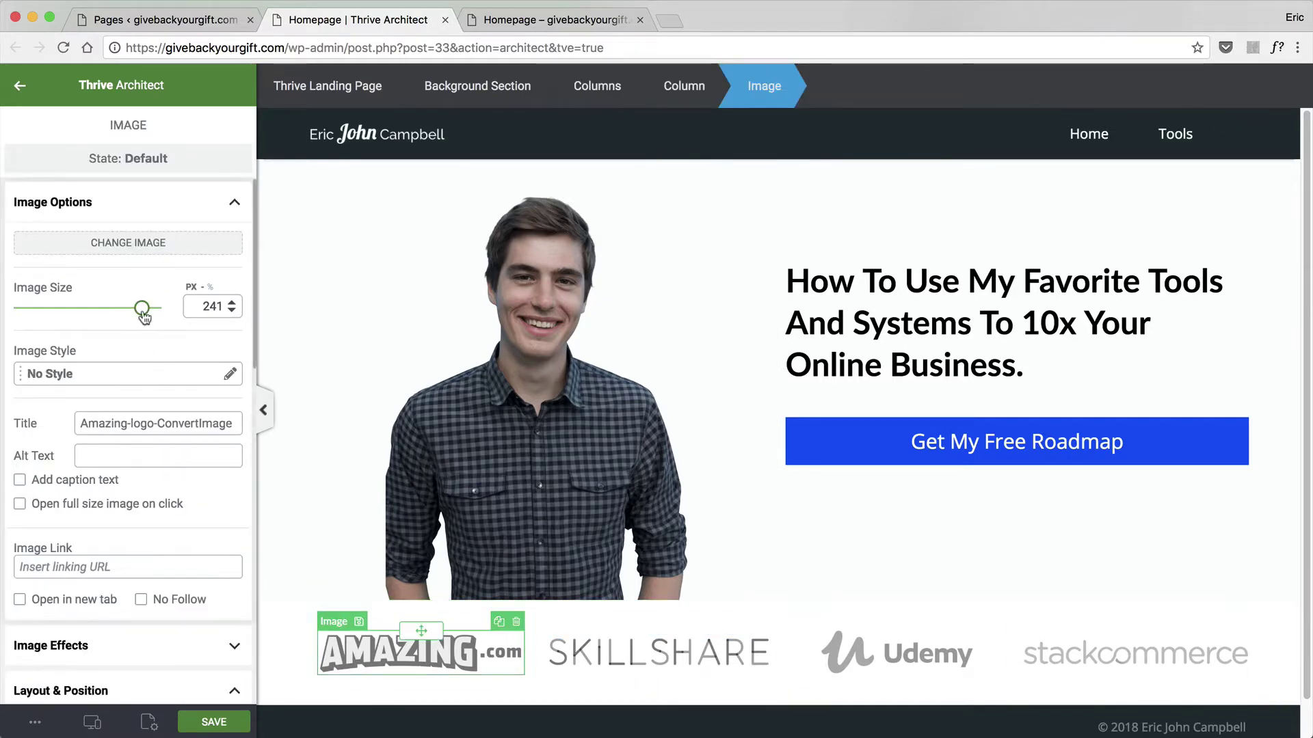
mouse_move(144, 316)
mouse_down()
mouse_move(130, 318)
mouse_move(147, 315)
mouse_up()
click(658, 653)
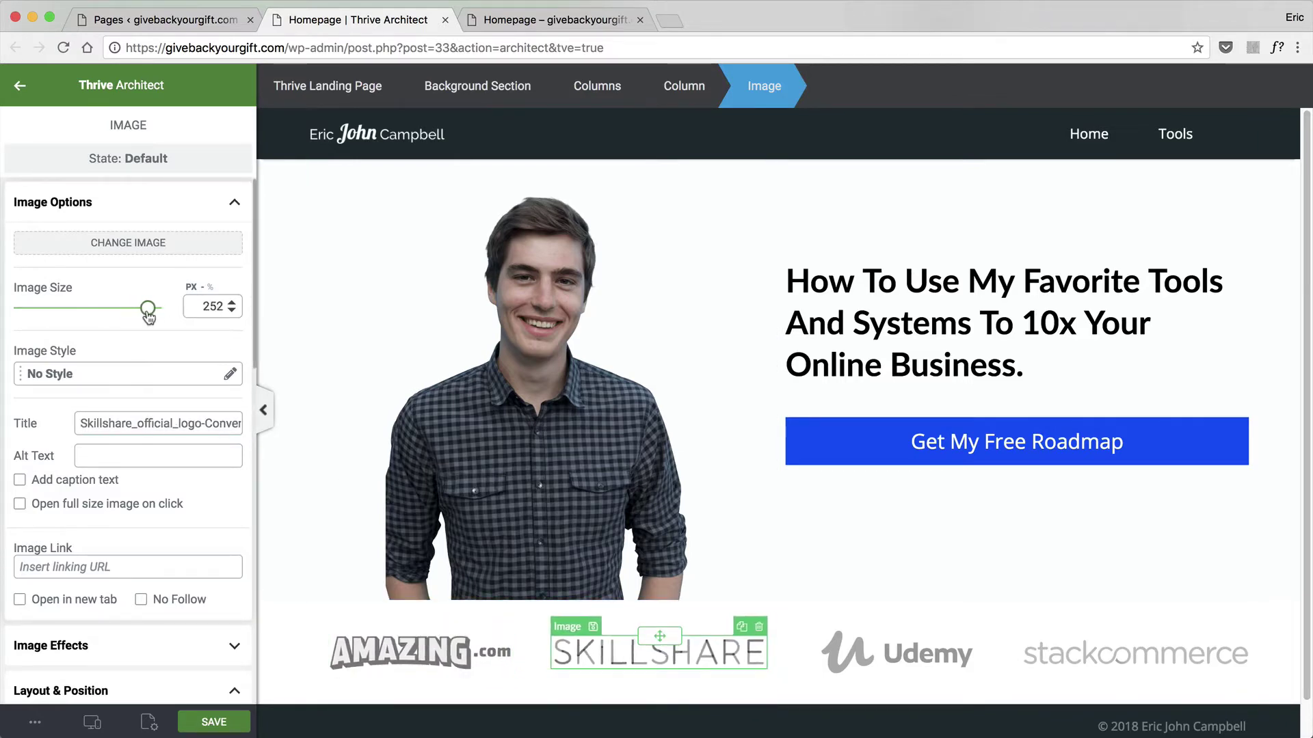
Set the Udemy logo's image size to 158 px and the Stackcommerce logo's to 264 px.
click(901, 650)
drag(106, 307, 96, 310)
right_click(107, 309)
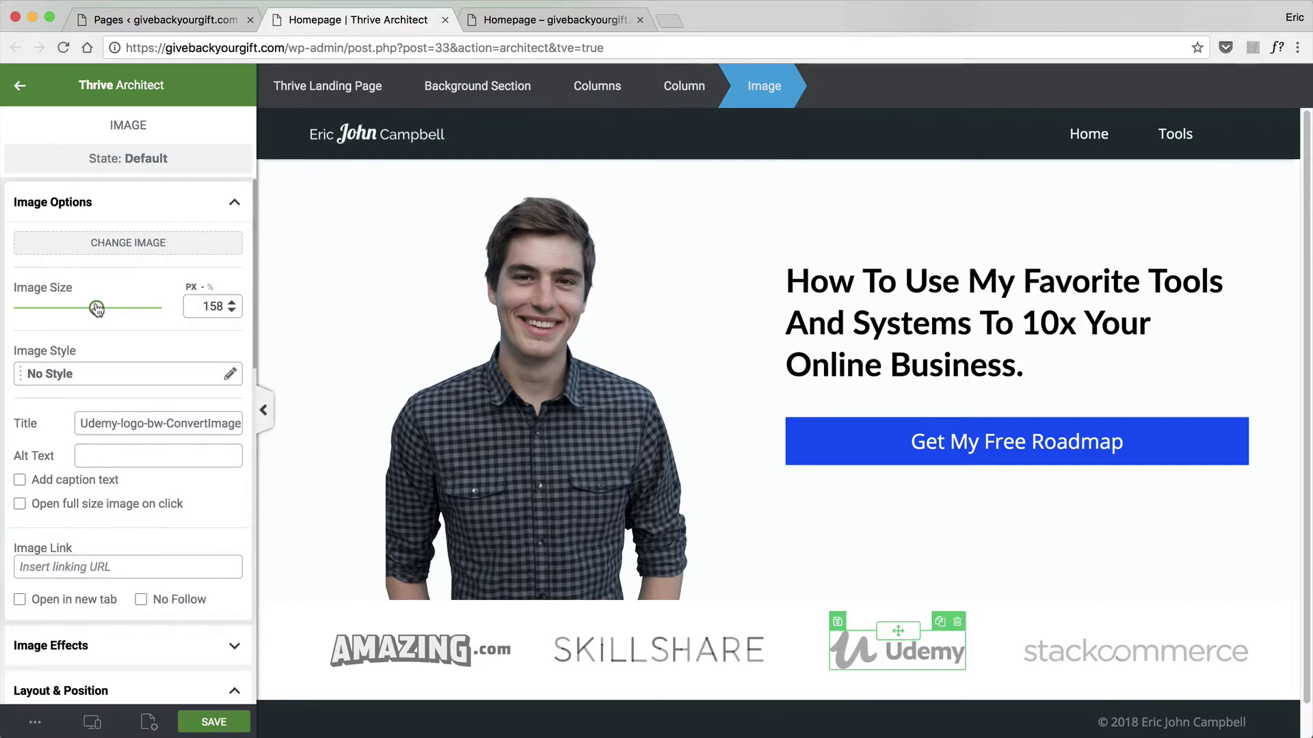
click(1043, 632)
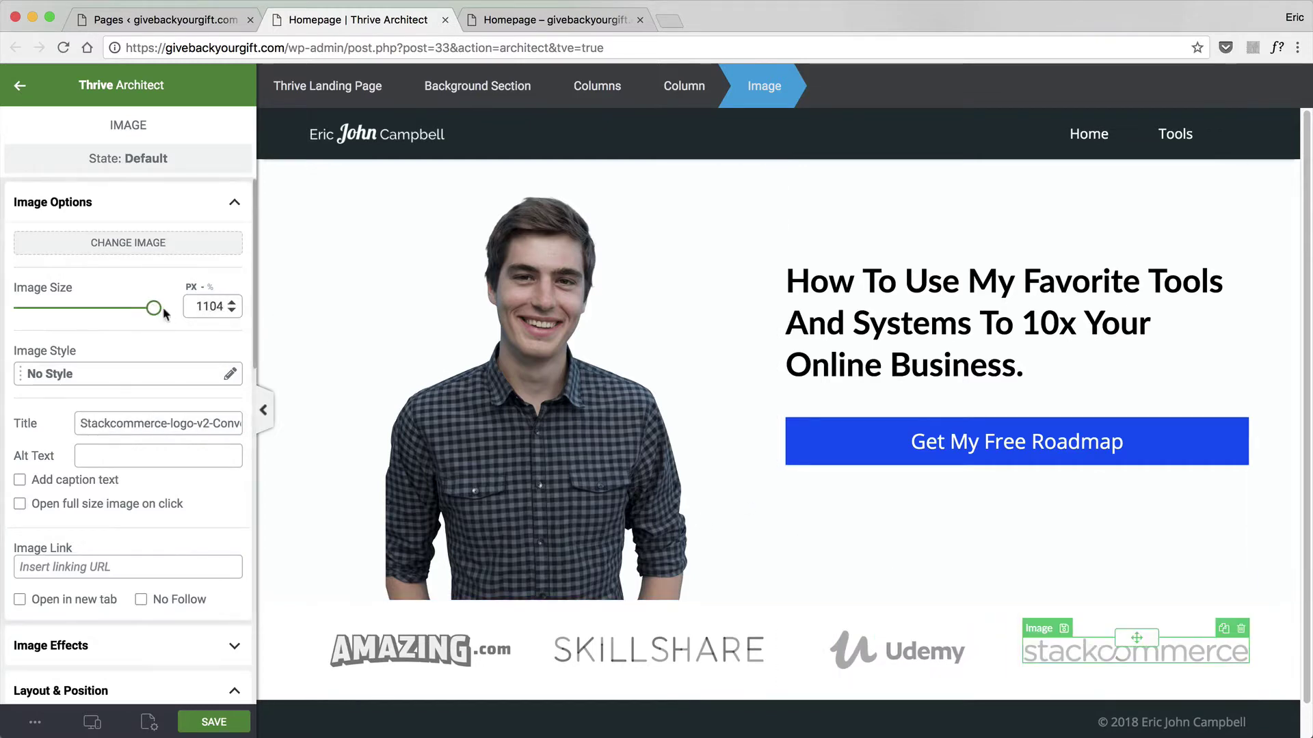
mouse_move(154, 309)
mouse_down()
mouse_move(141, 310)
mouse_move(156, 309)
mouse_up()
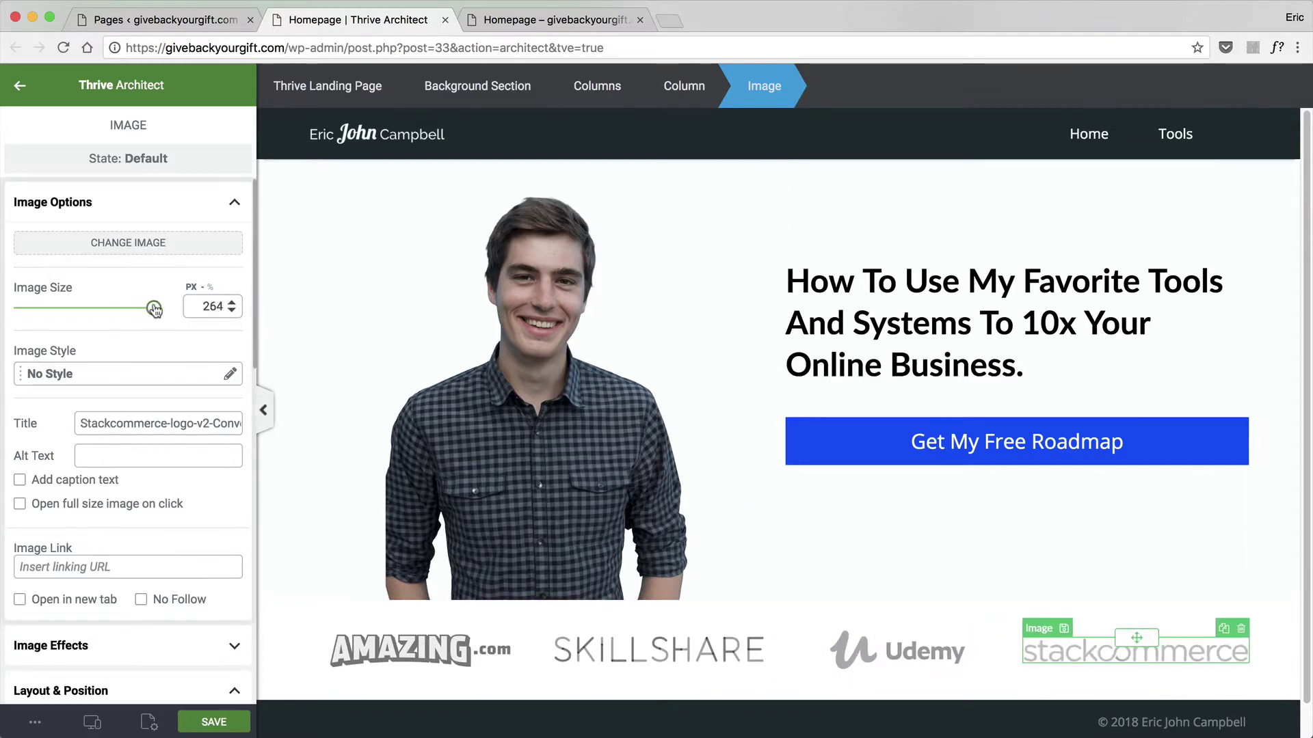
Add a heading in a new column before the Amazing logo with the text "Teaching 60,000+ Students".
click(20, 85)
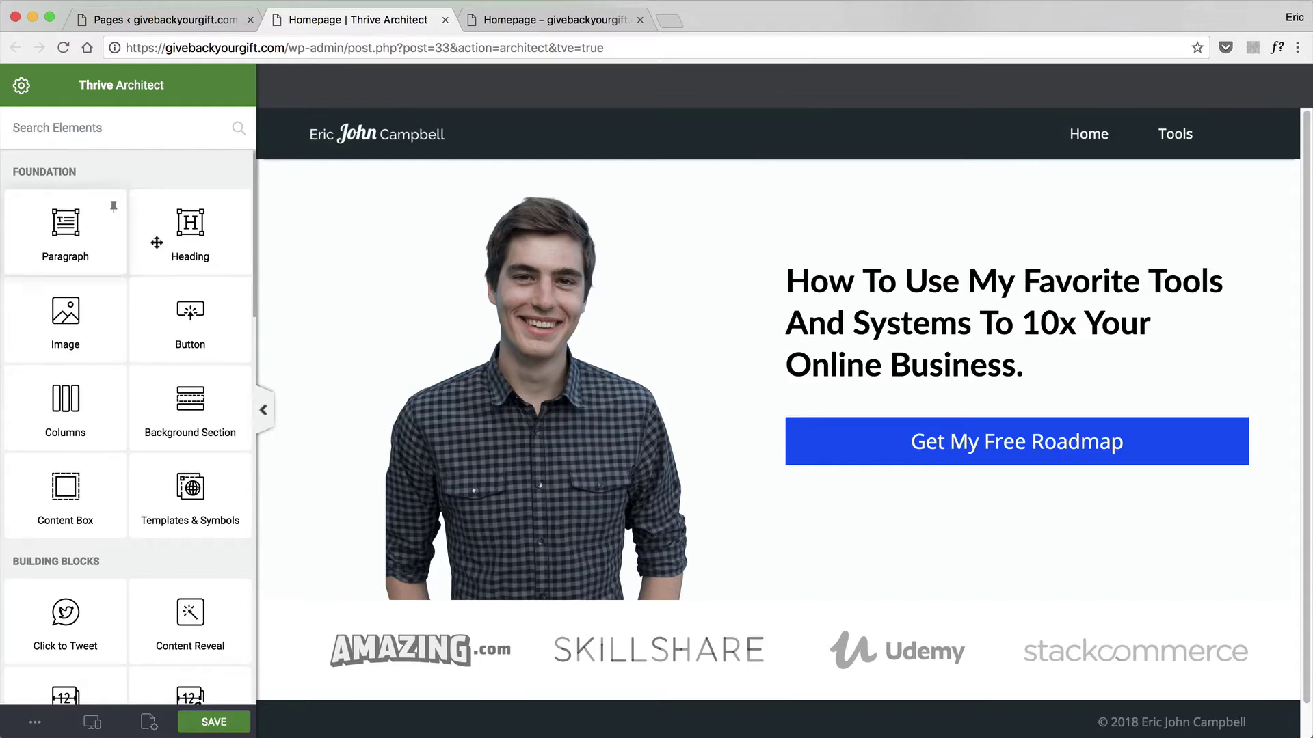
drag(158, 249, 314, 644)
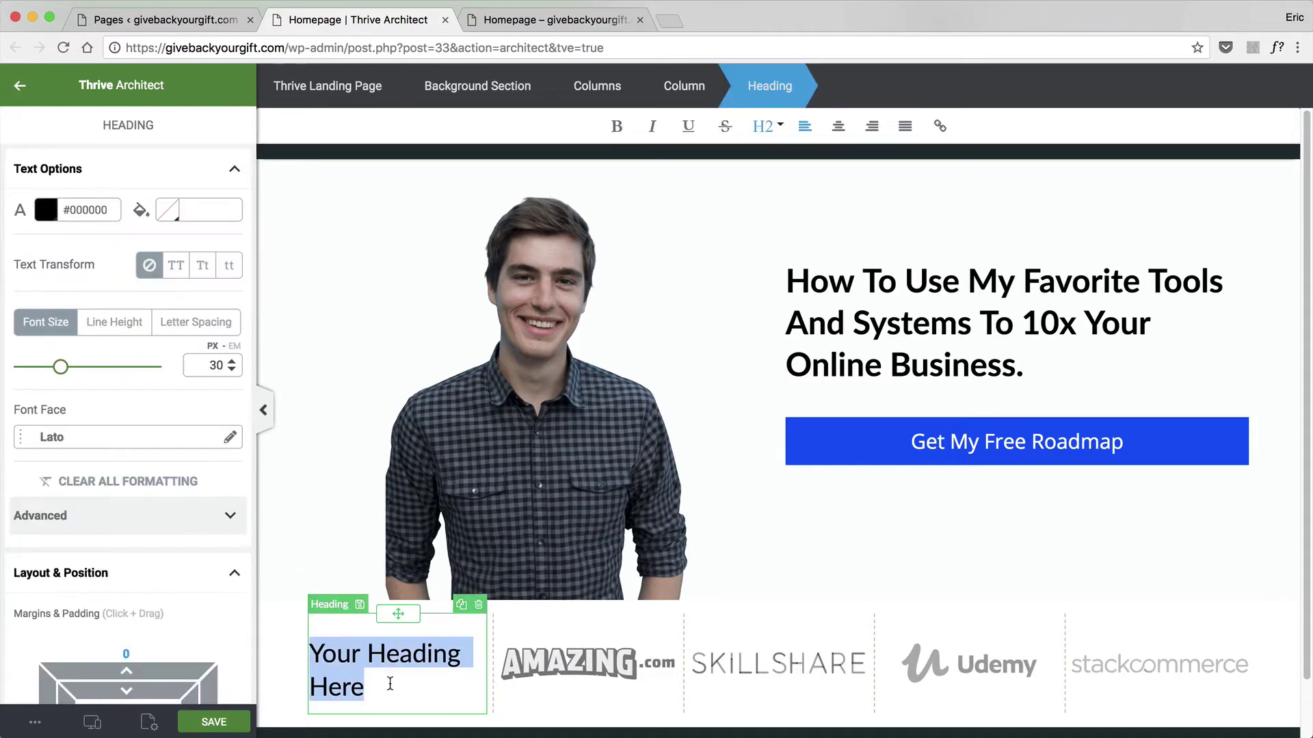
text(Teachi)
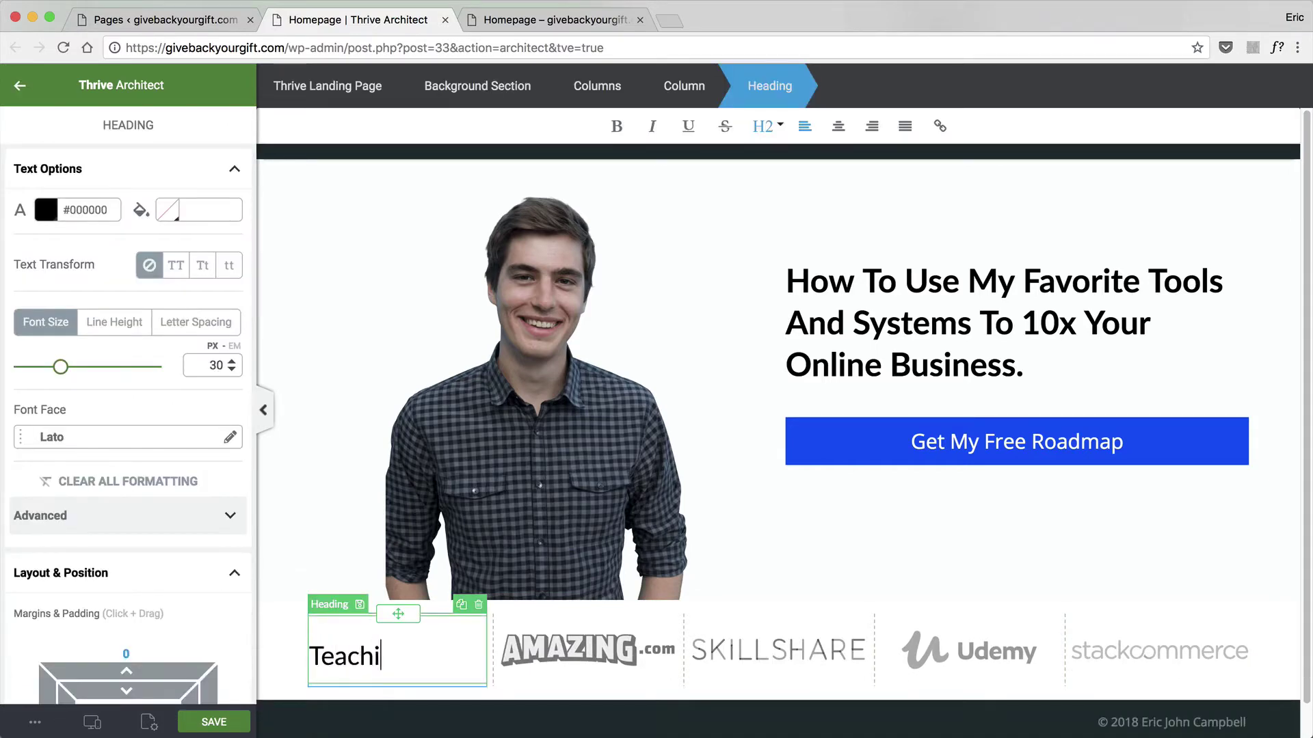
text(ng 60,000+ Students)
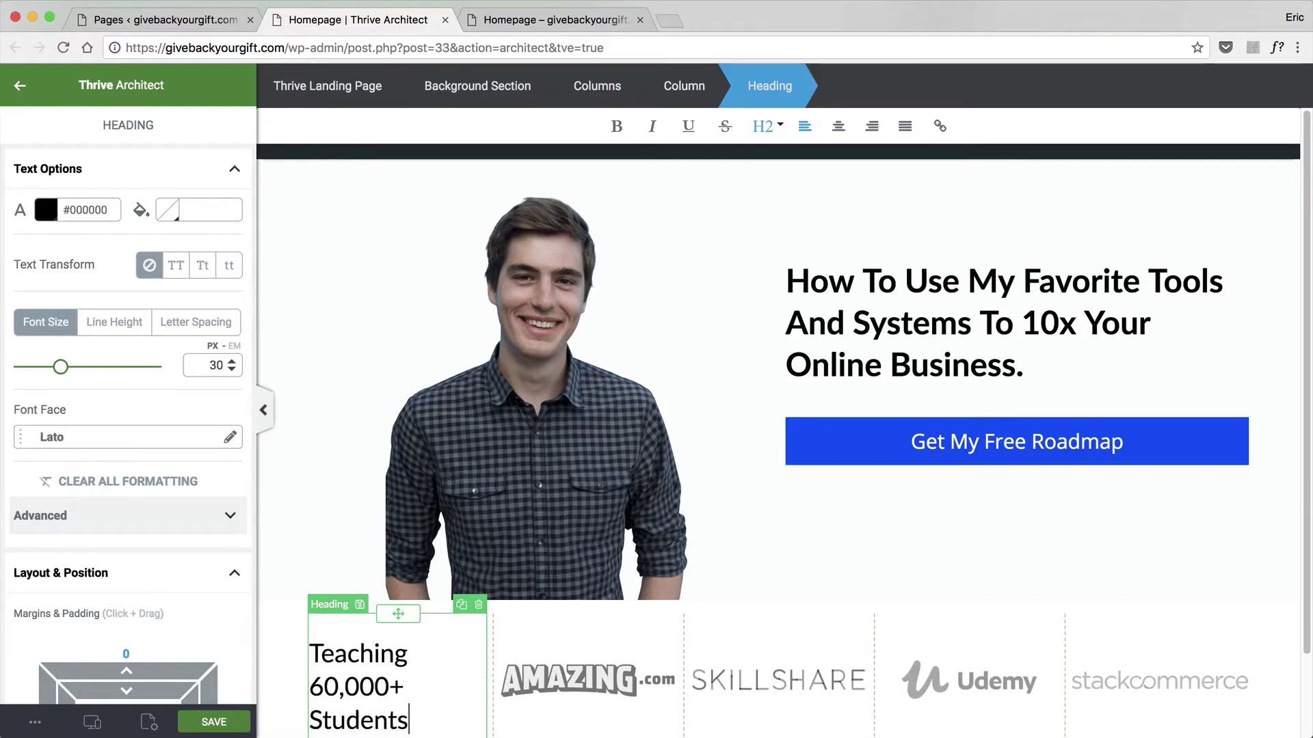
Widen the heading's column until its text fits on one line and redistribute the widths of the four logo columns.
drag(492, 679, 575, 682)
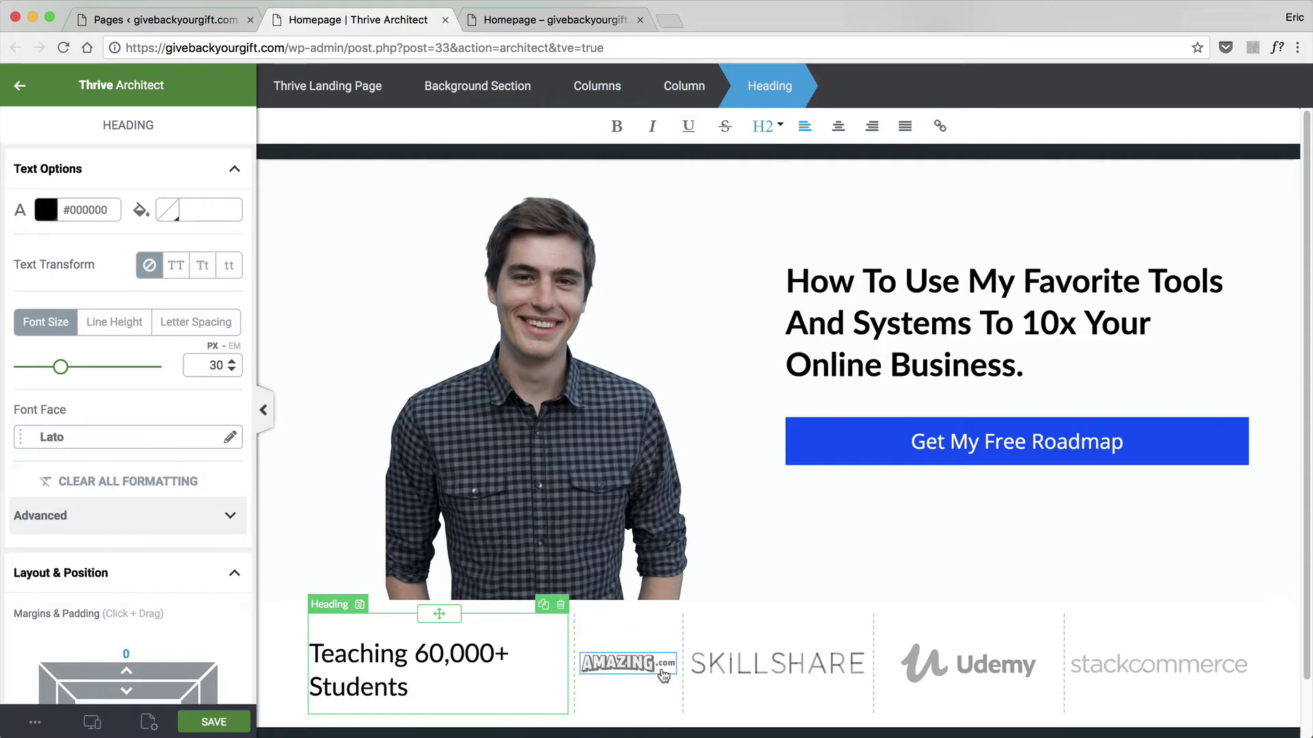
drag(682, 670, 737, 670)
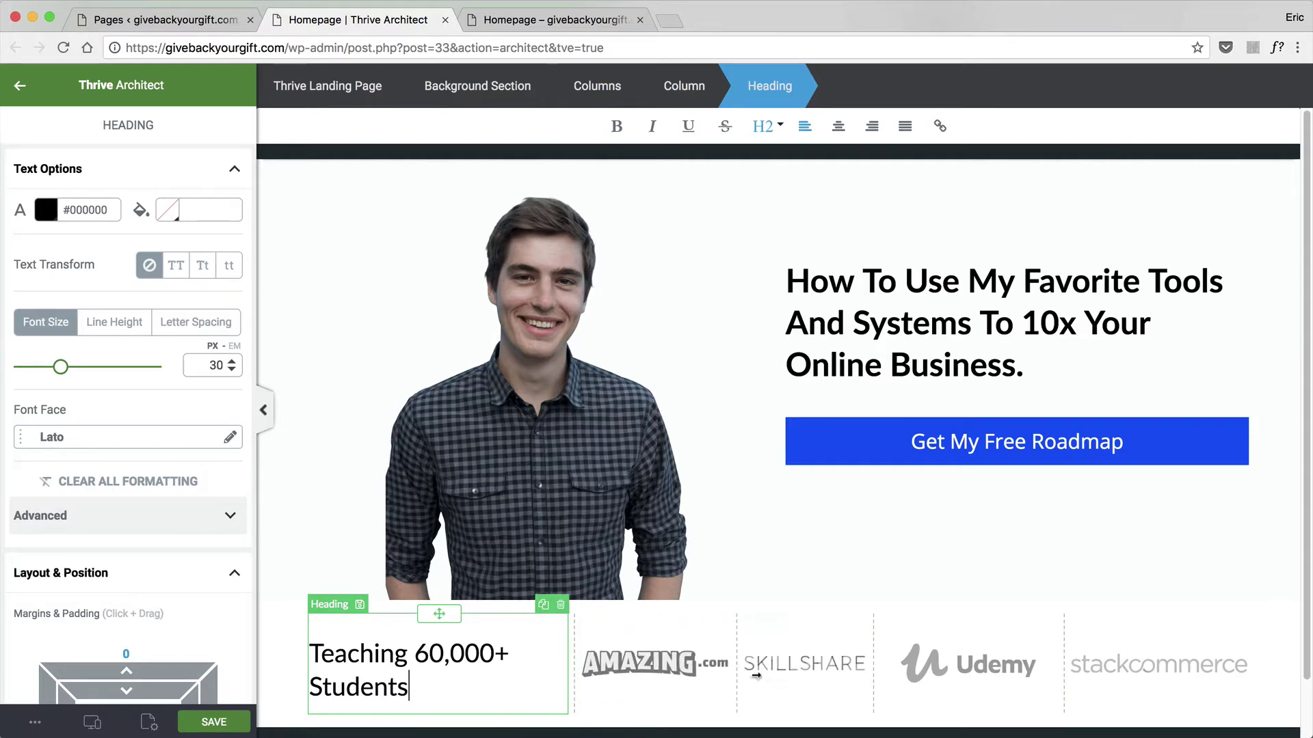
drag(872, 665, 909, 665)
drag(1064, 677, 1113, 677)
drag(910, 664, 962, 664)
drag(737, 663, 793, 660)
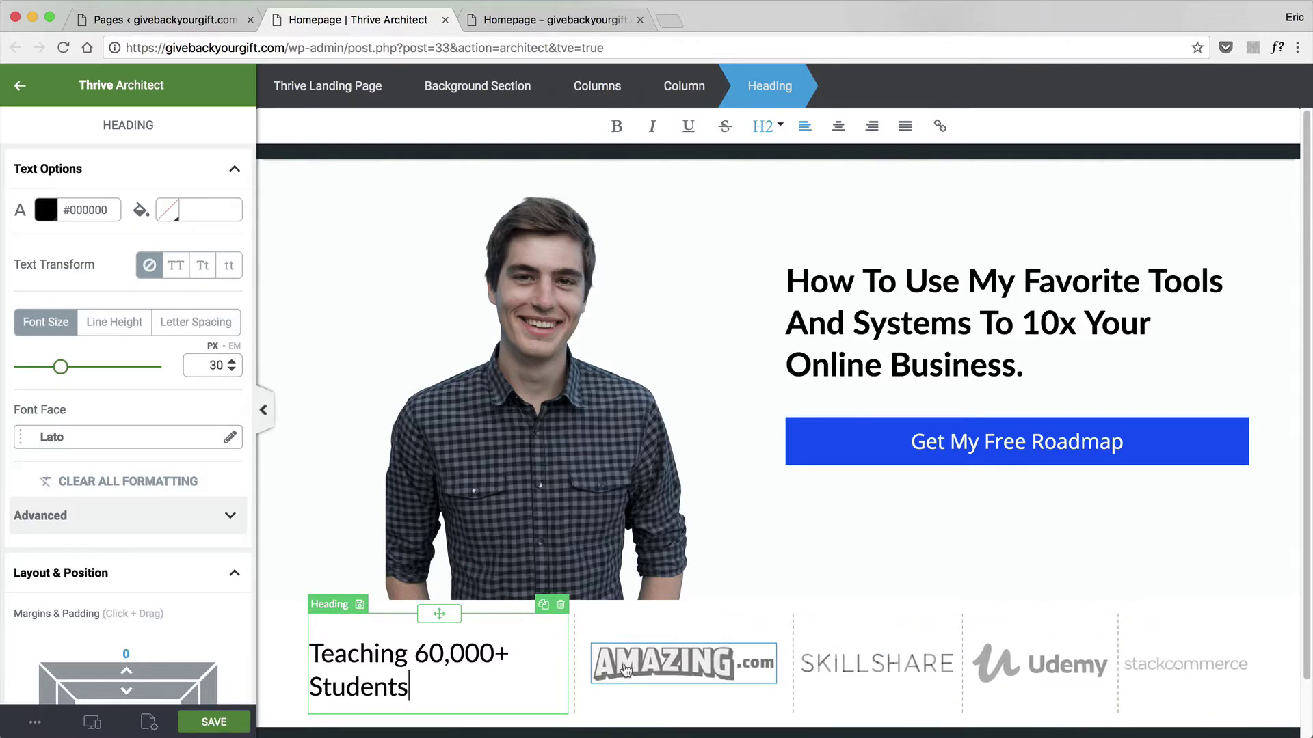
drag(575, 663, 625, 662)
Change the "Teaching 60,000+ Students" heading to level H4 and make its text bold.
triple_click(576, 646)
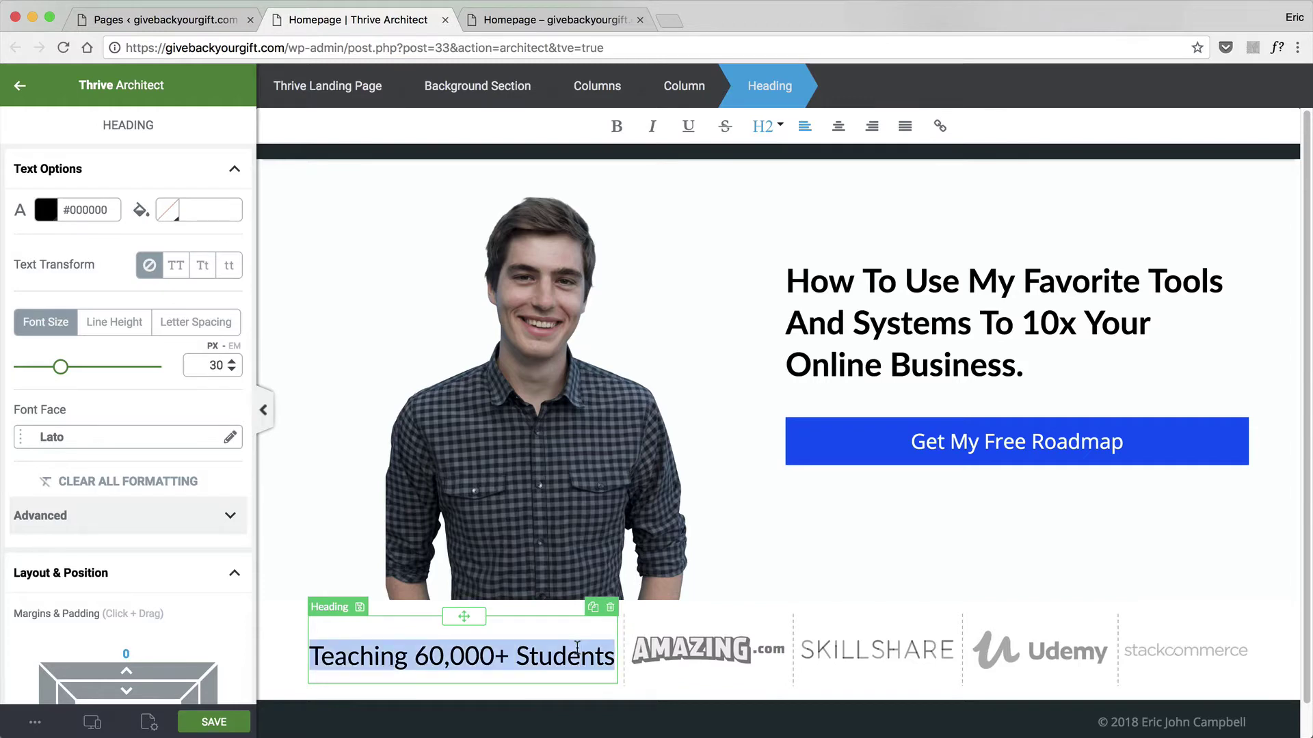
click(729, 130)
click(729, 130)
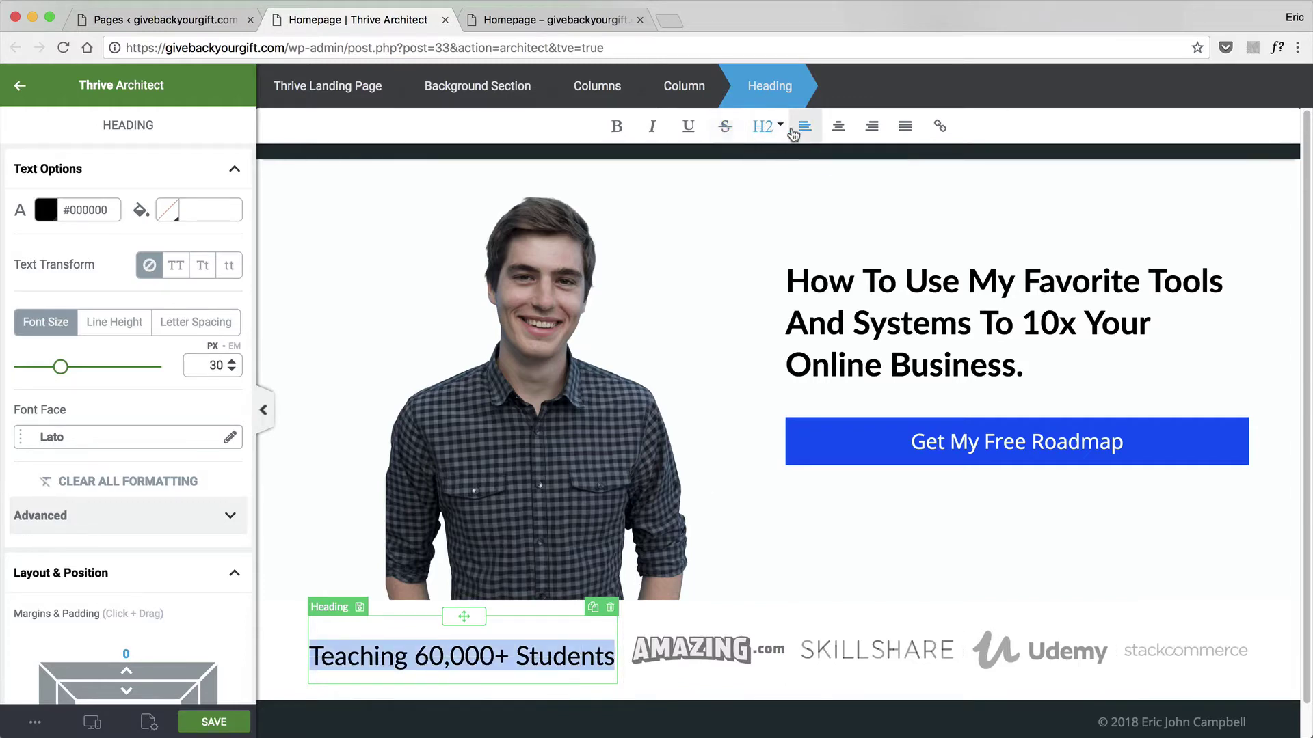
click(766, 127)
click(805, 235)
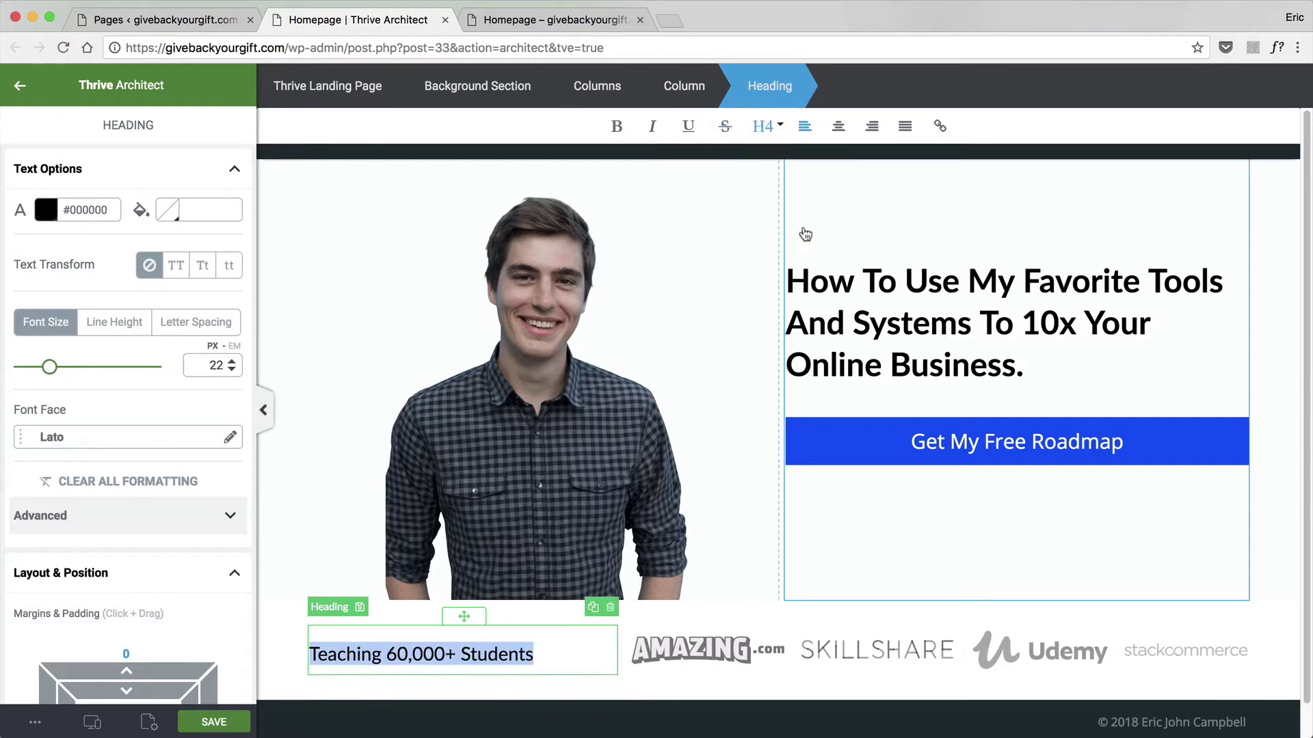
click(577, 661)
drag(580, 659, 309, 657)
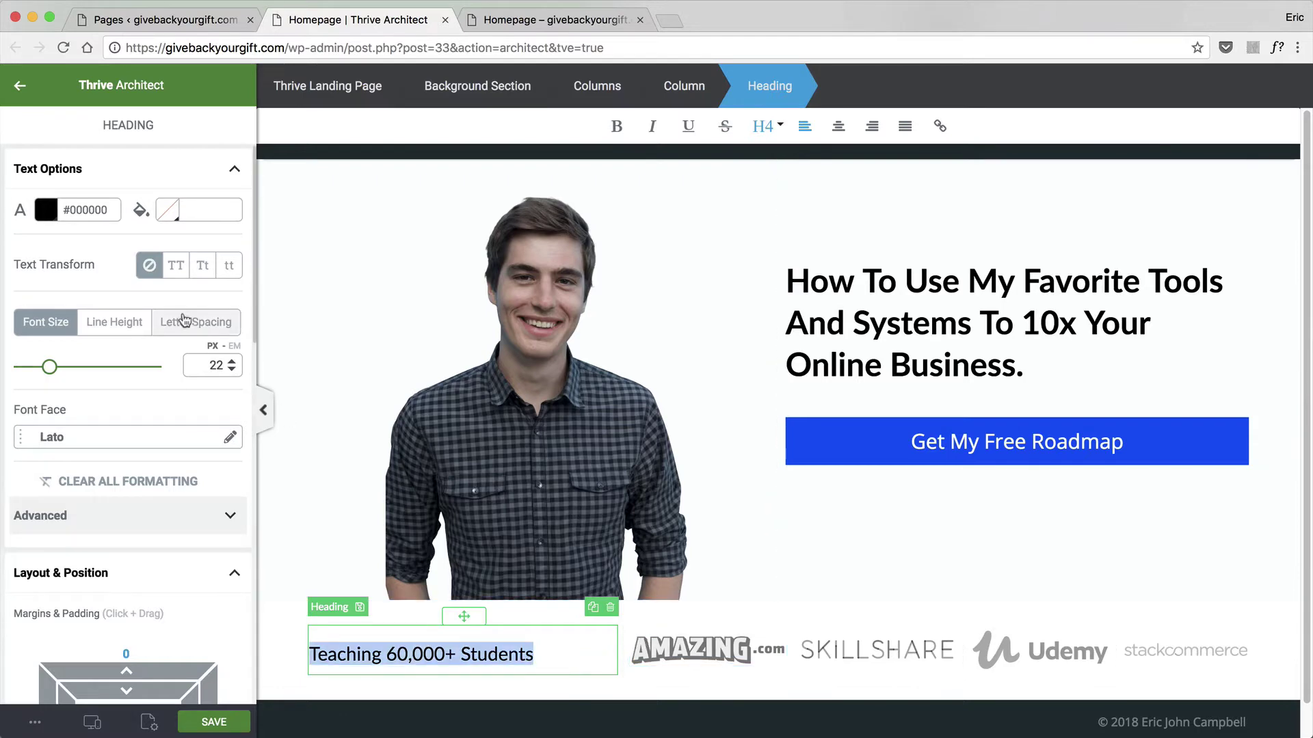
click(616, 126)
Narrow the heading's column to fit its text and shift the logo column boundaries to even out the logo spacing.
drag(623, 655, 566, 655)
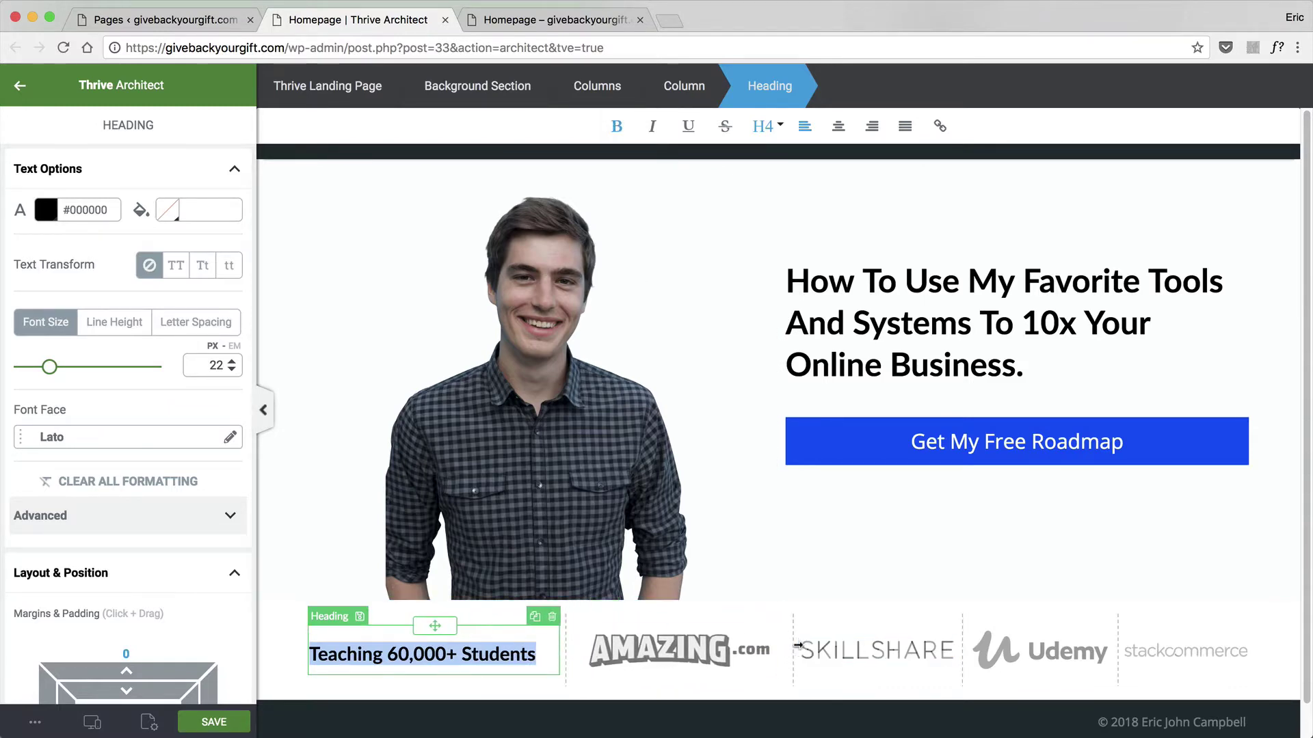
drag(793, 653, 765, 646)
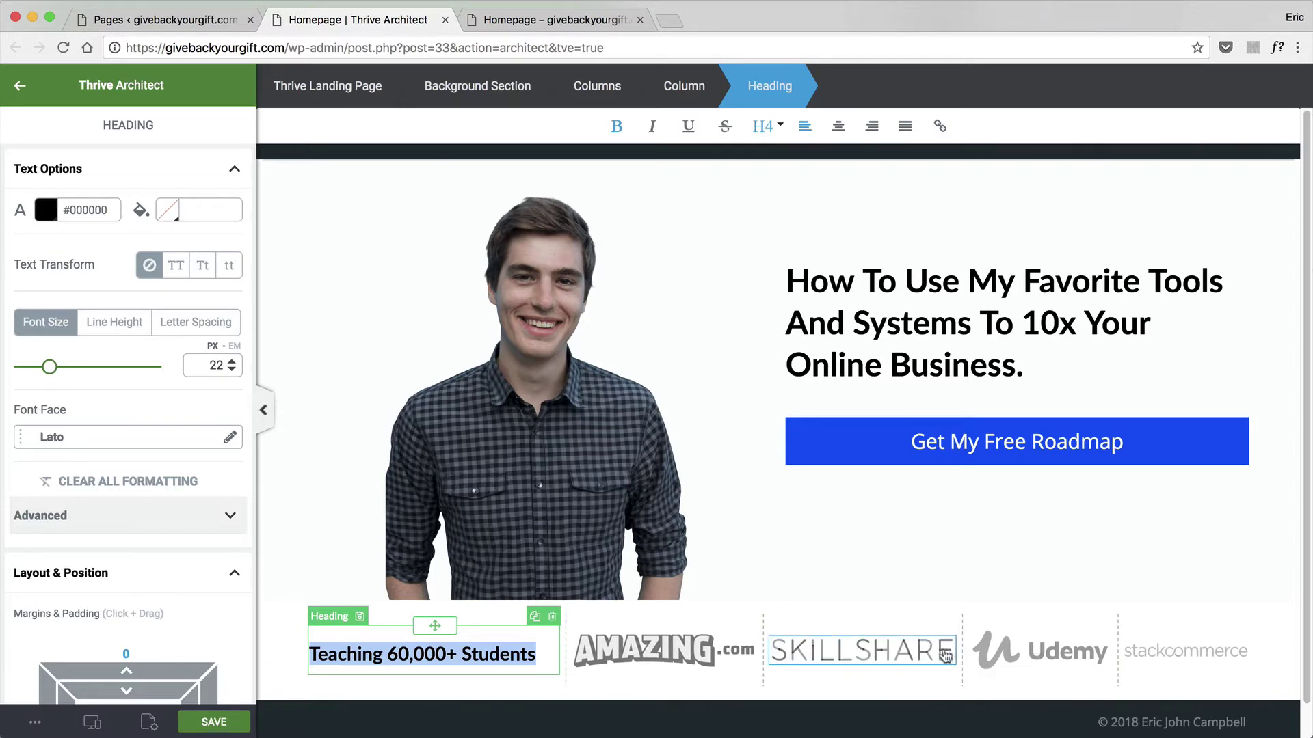
drag(962, 649, 946, 649)
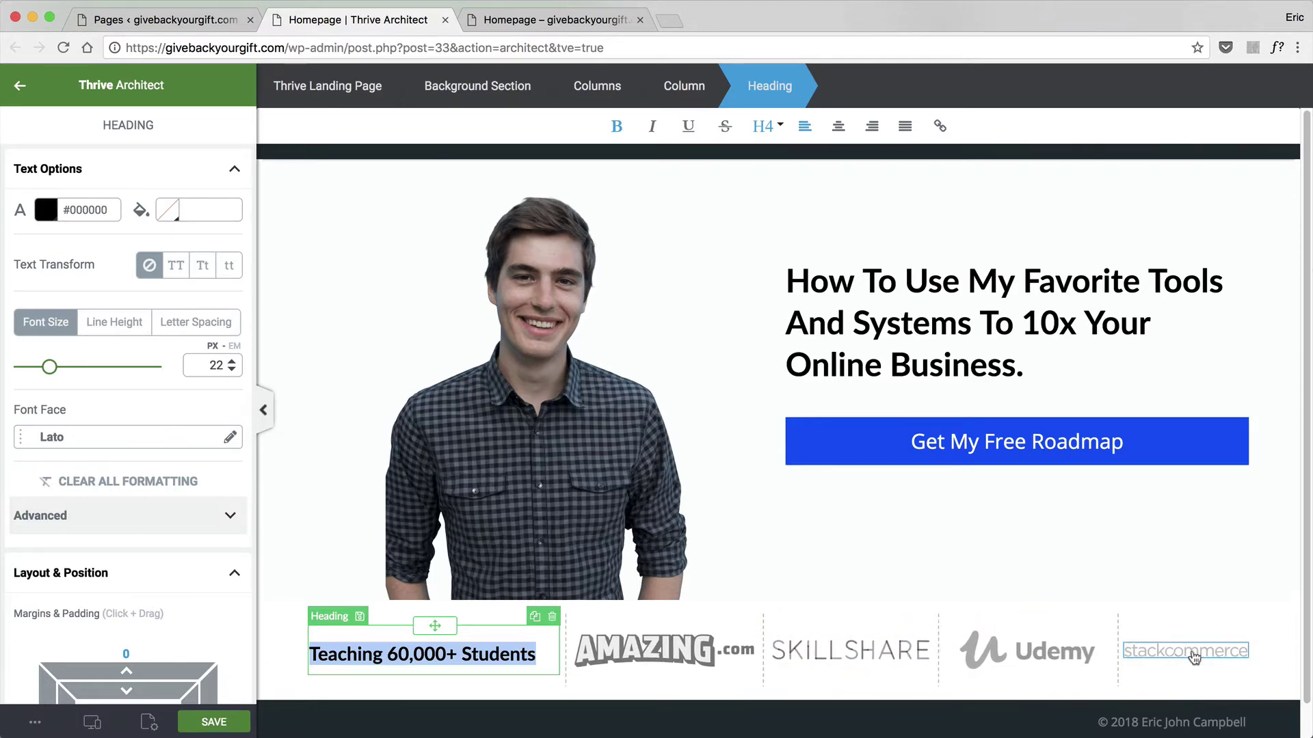
drag(1124, 649, 1091, 644)
click(1076, 599)
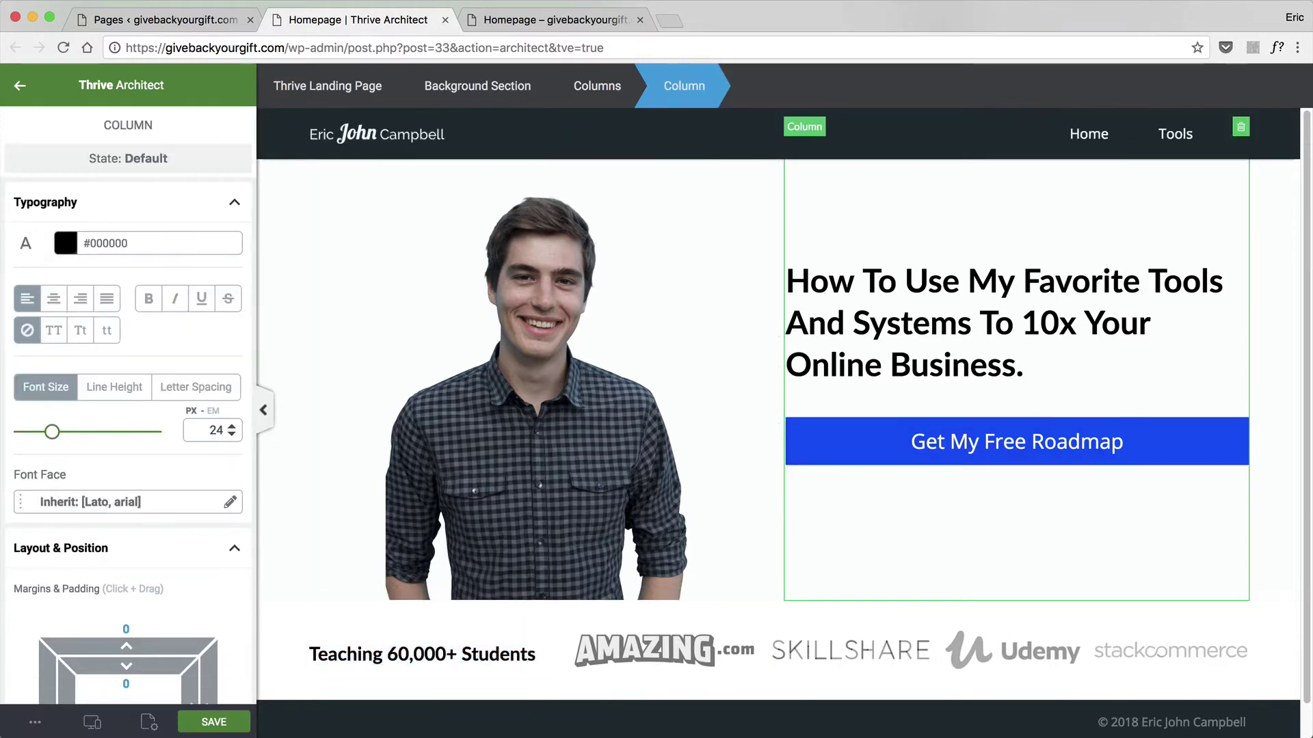
click(1089, 599)
Select the "Teaching 60,000+ Students" heading for recoloring and sample the gray of the Amazing logo with MiniPicker.
triple_click(508, 656)
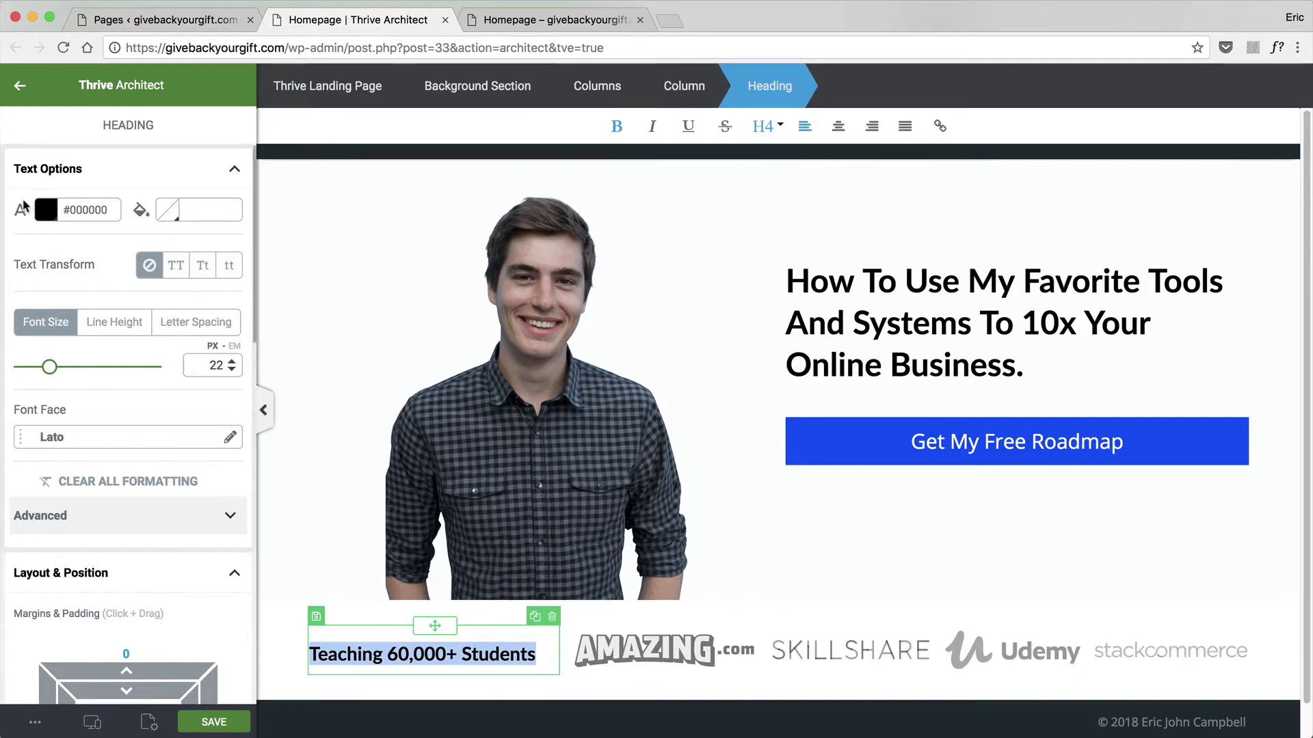
click(43, 209)
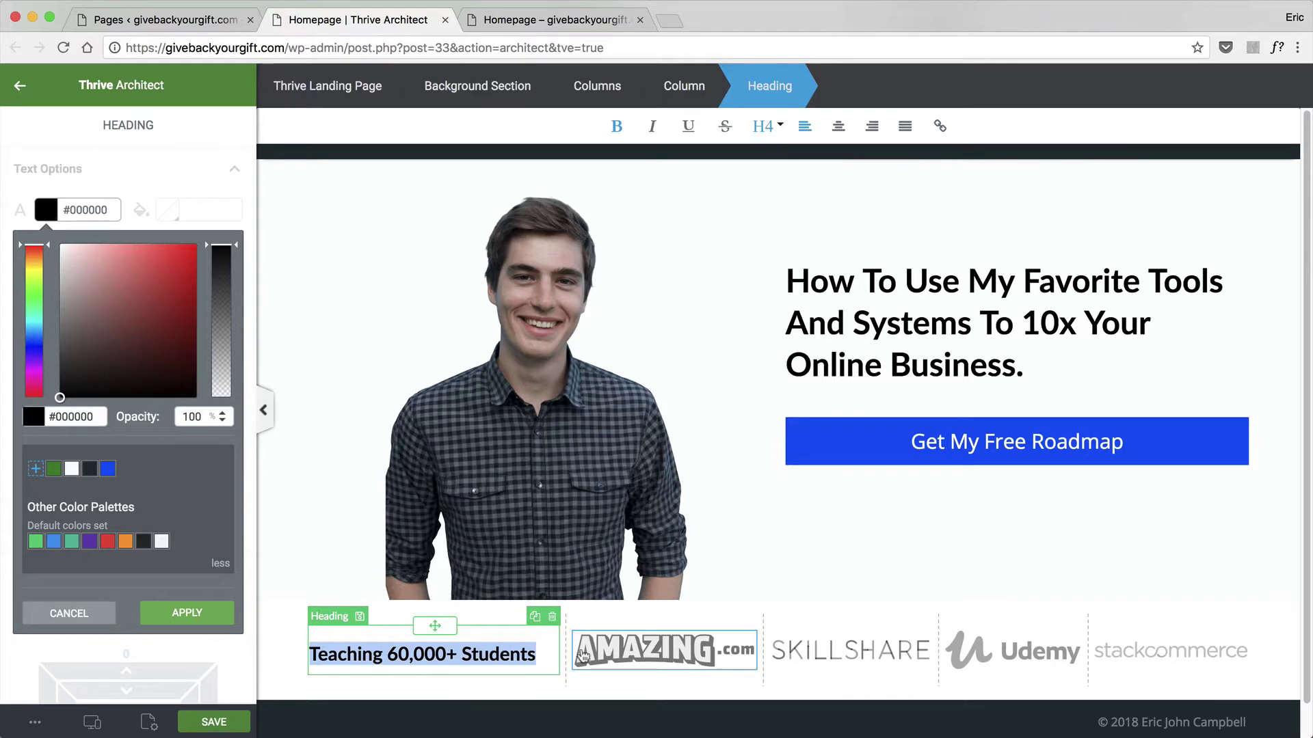
key(super+space)
text(mini)
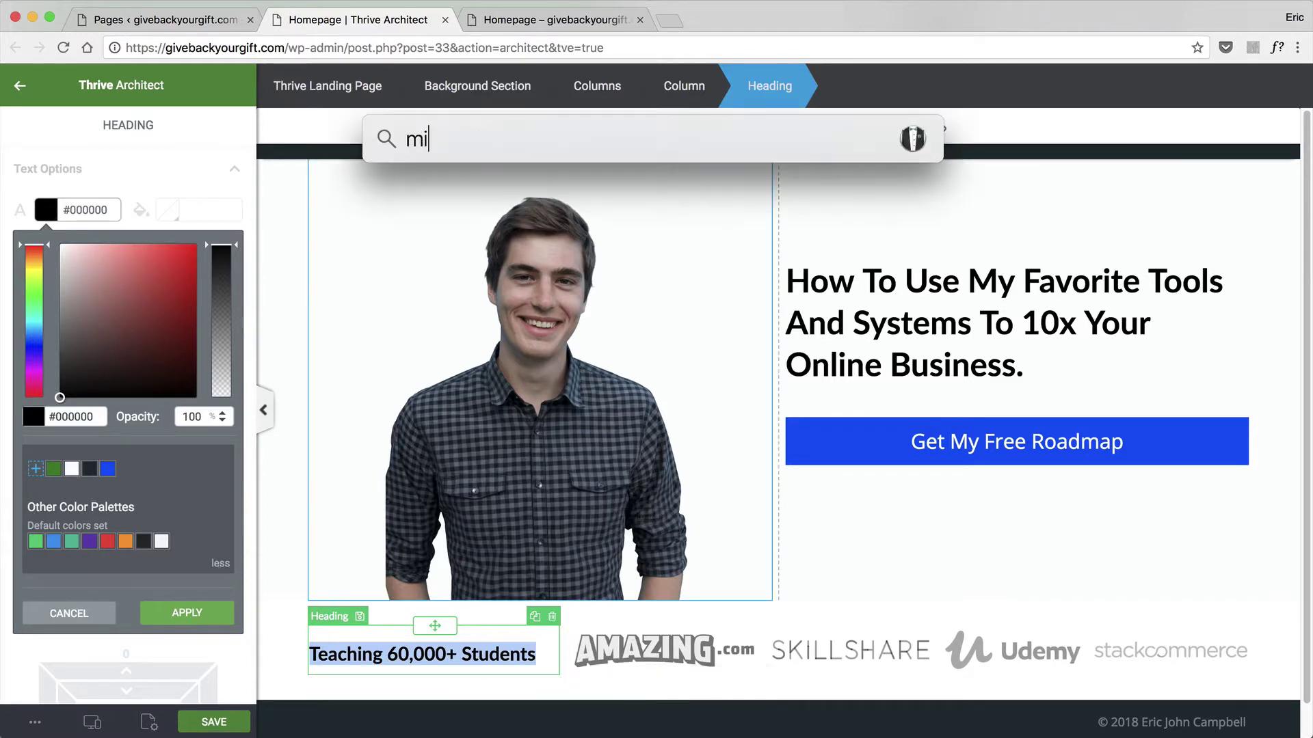
key(Return)
click(457, 444)
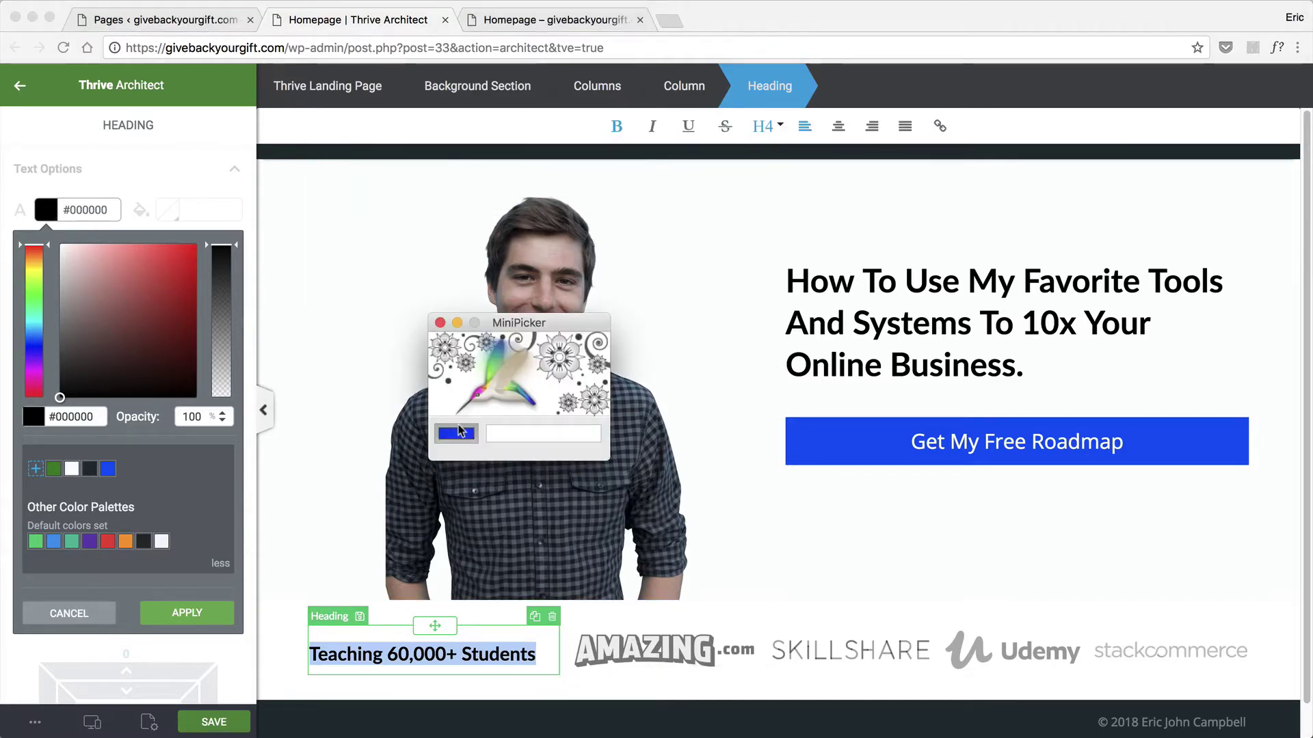
click(108, 627)
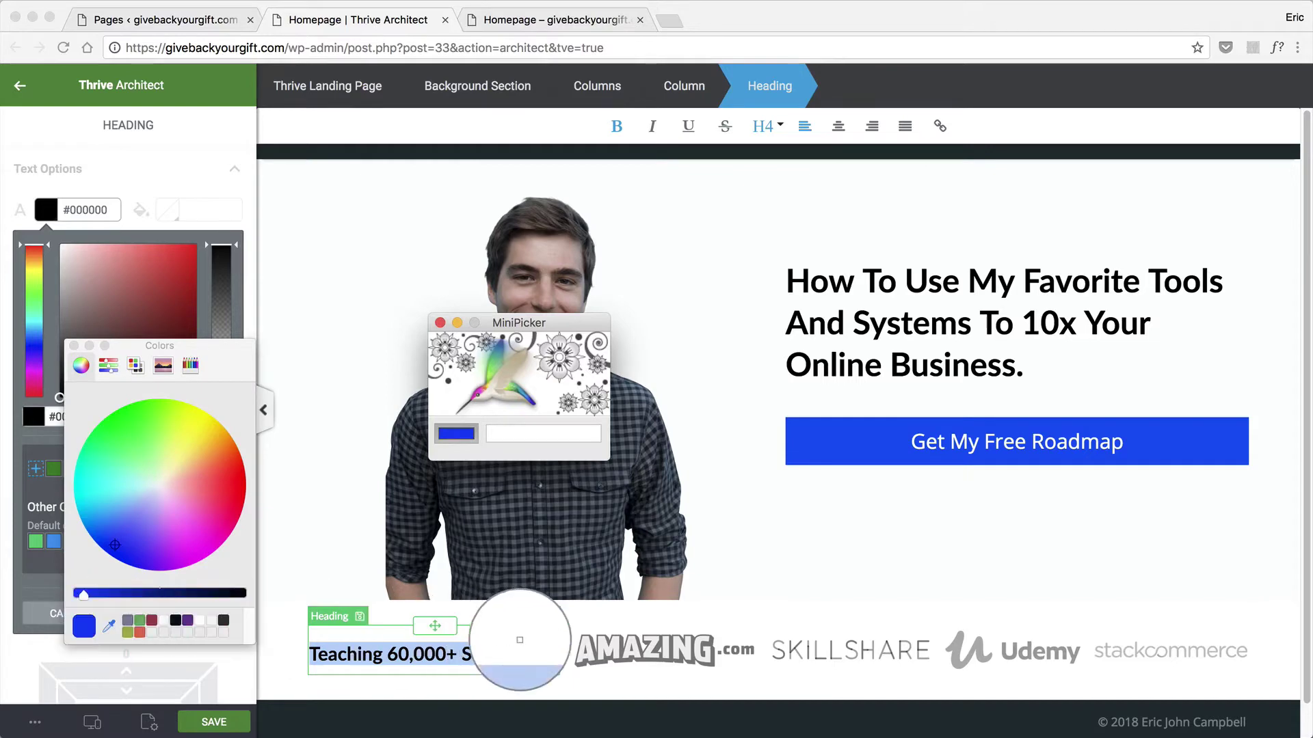
click(632, 660)
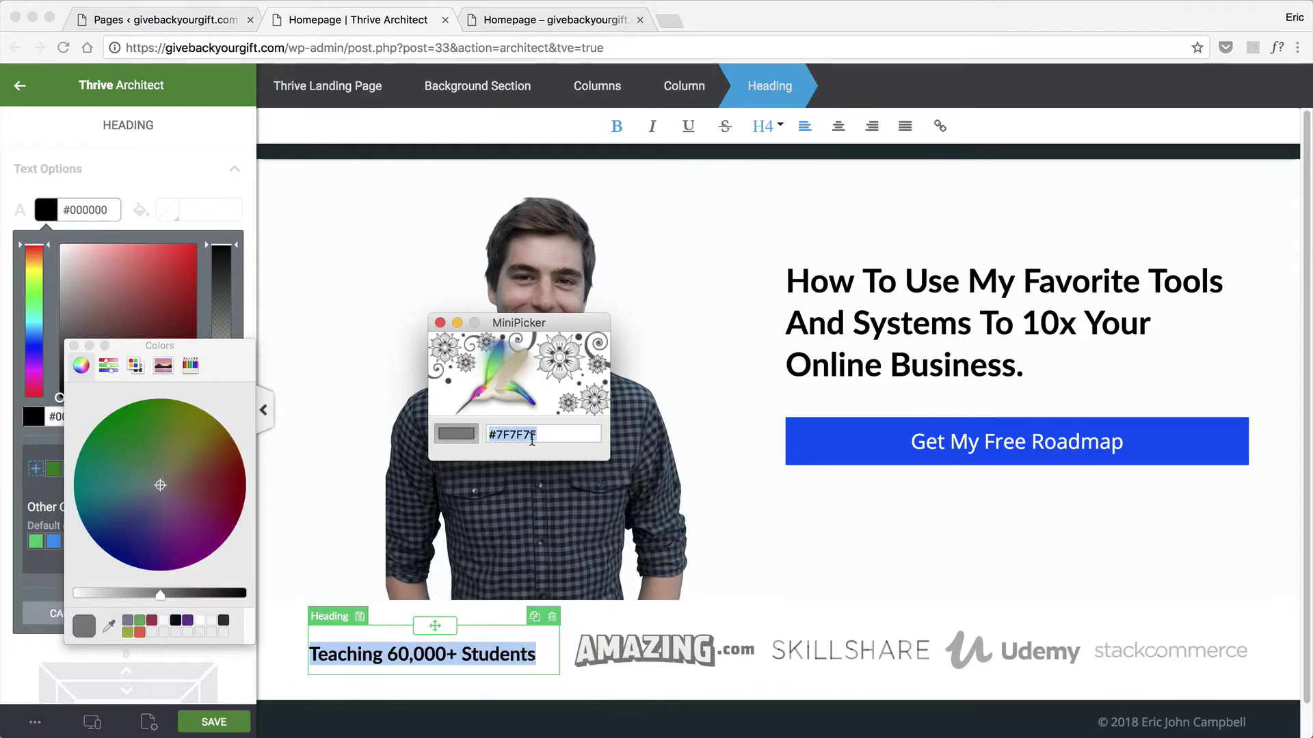
Set the heading's text color to #7f7f7f and add that gray to the saved colors.
click(74, 418)
triple_click(74, 418)
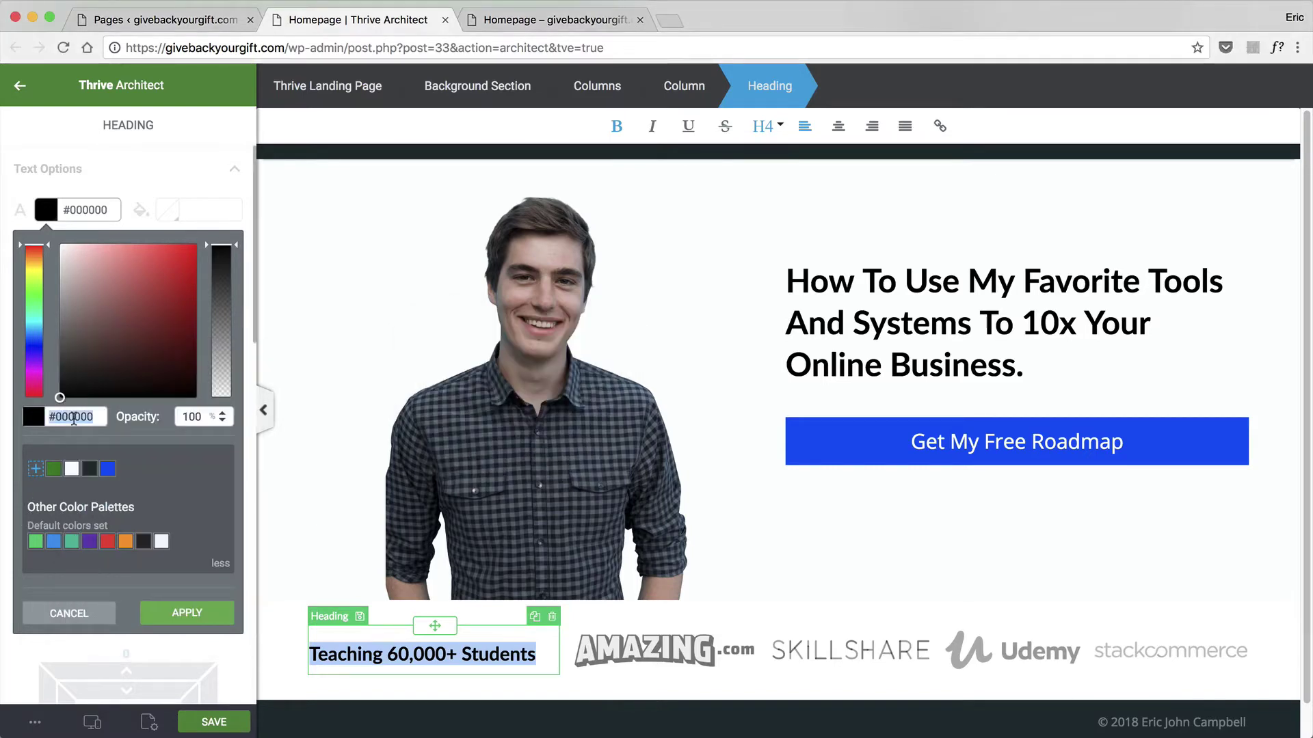
text(#7f7f7f)
click(35, 469)
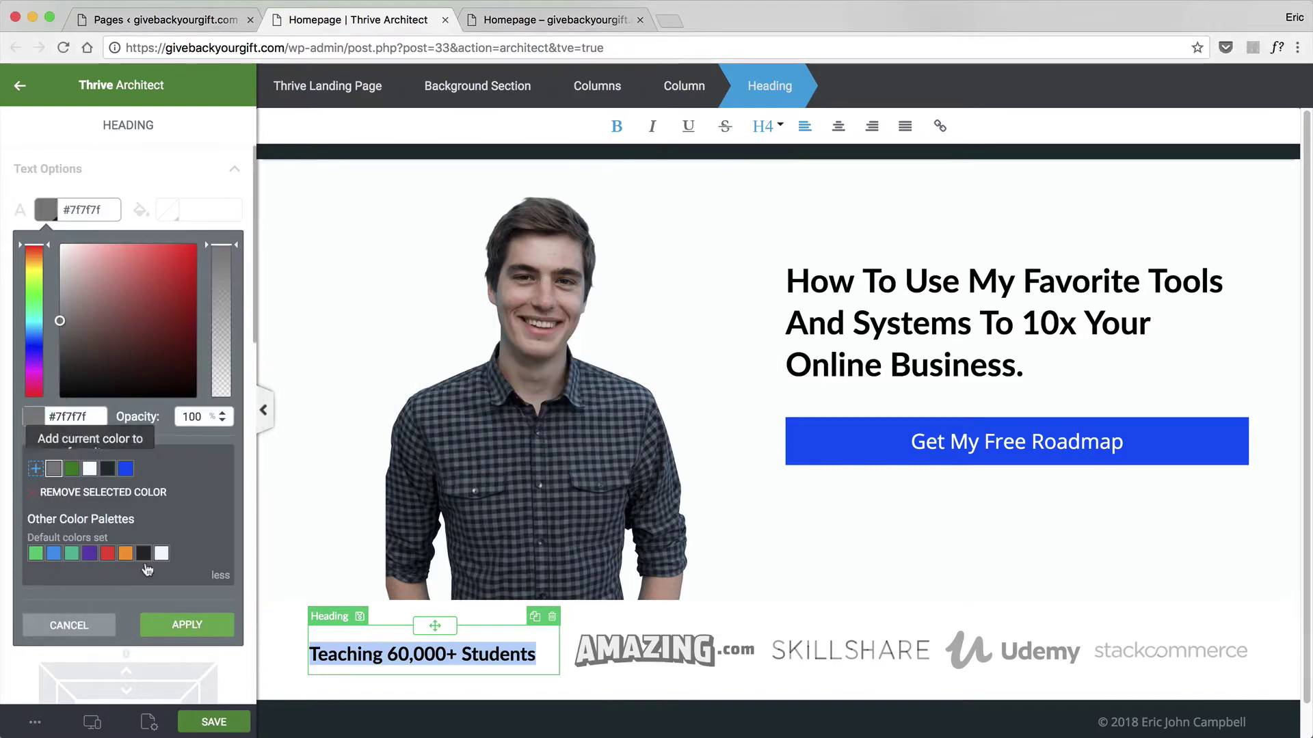
click(179, 624)
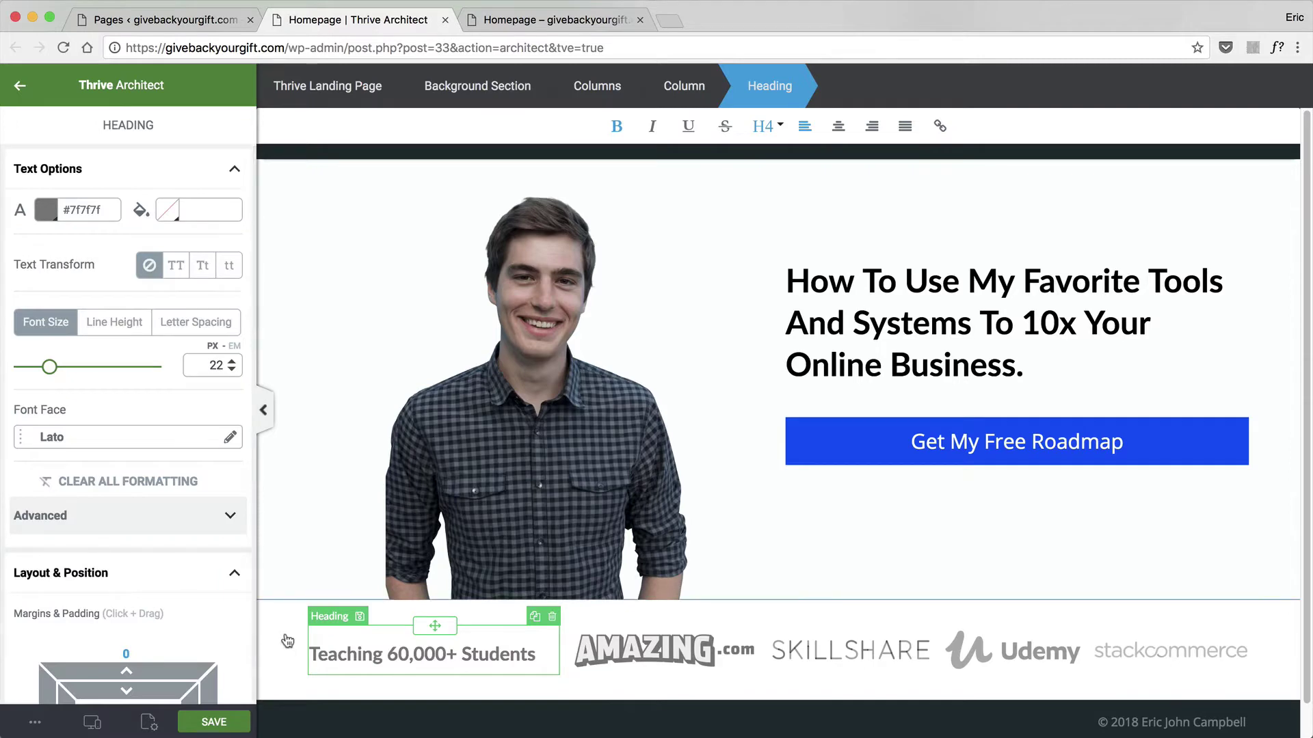
Narrow the heading's column to its text, shift the logo column boundaries to even out the spacing, and save the page.
click(287, 641)
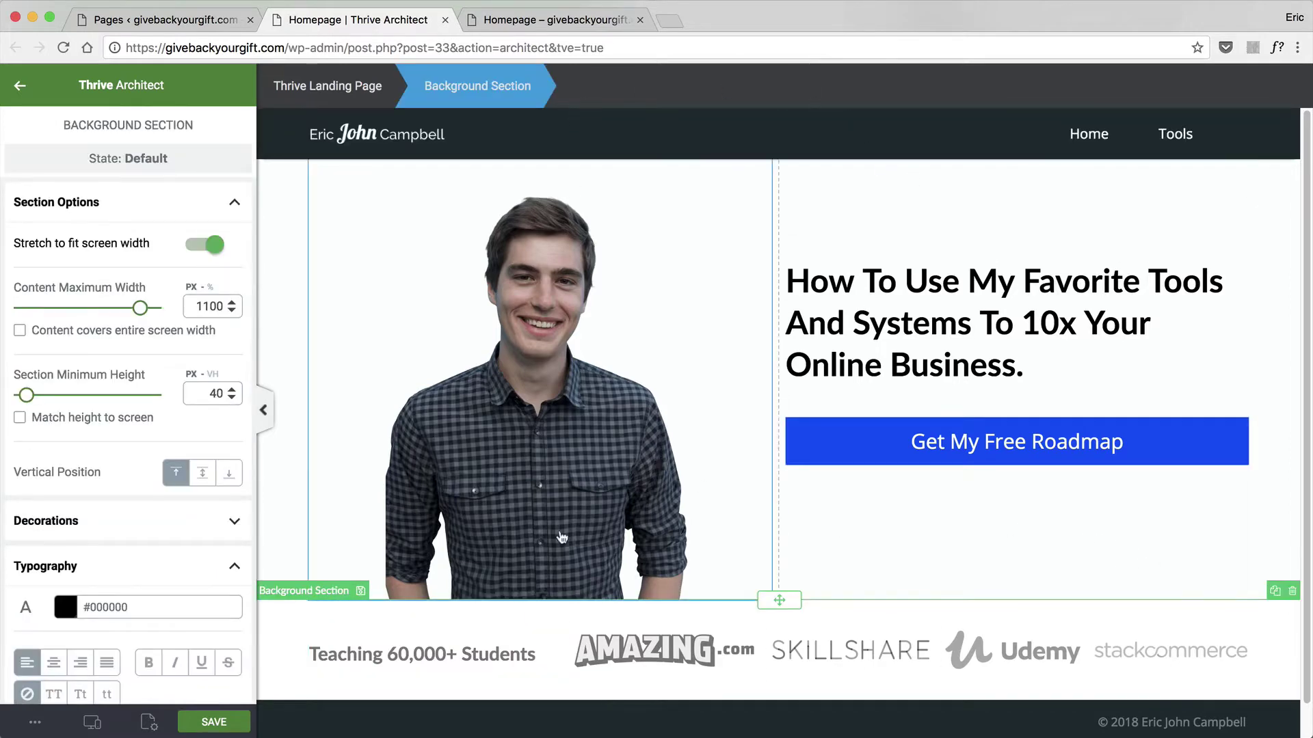
drag(567, 635, 545, 635)
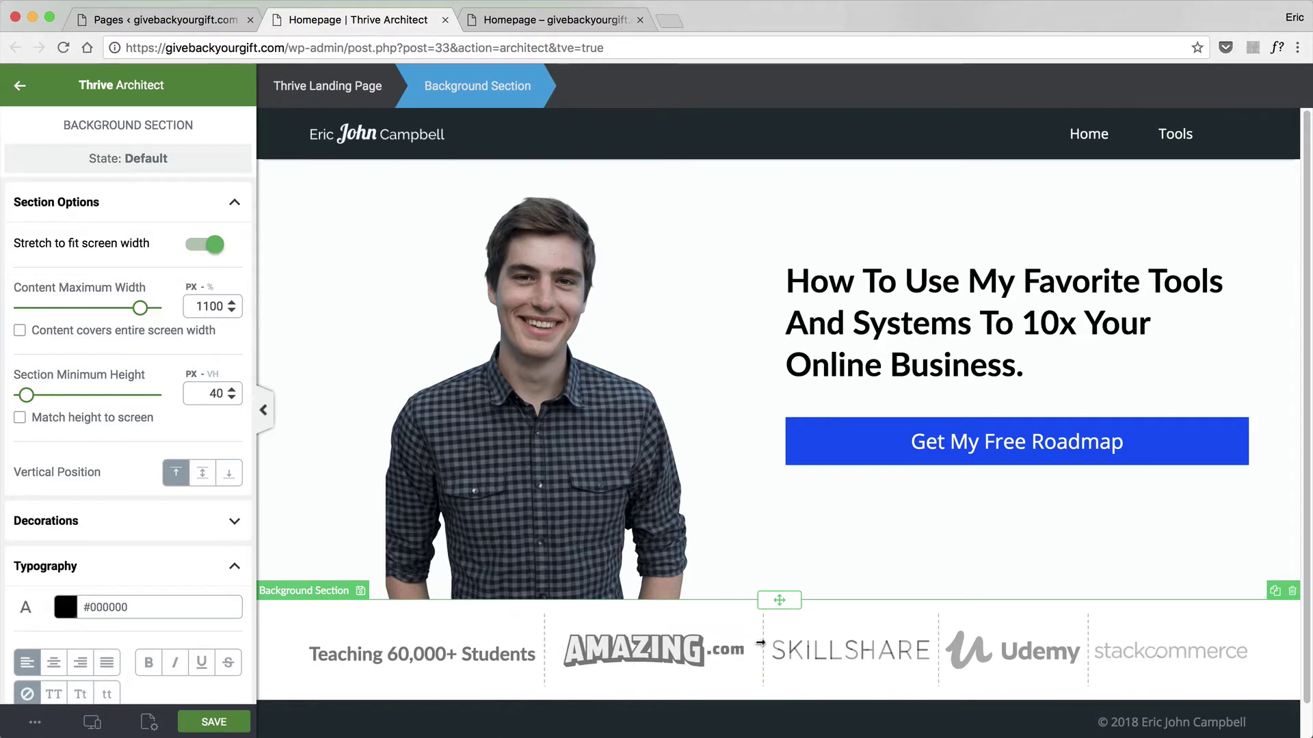
drag(760, 643, 741, 643)
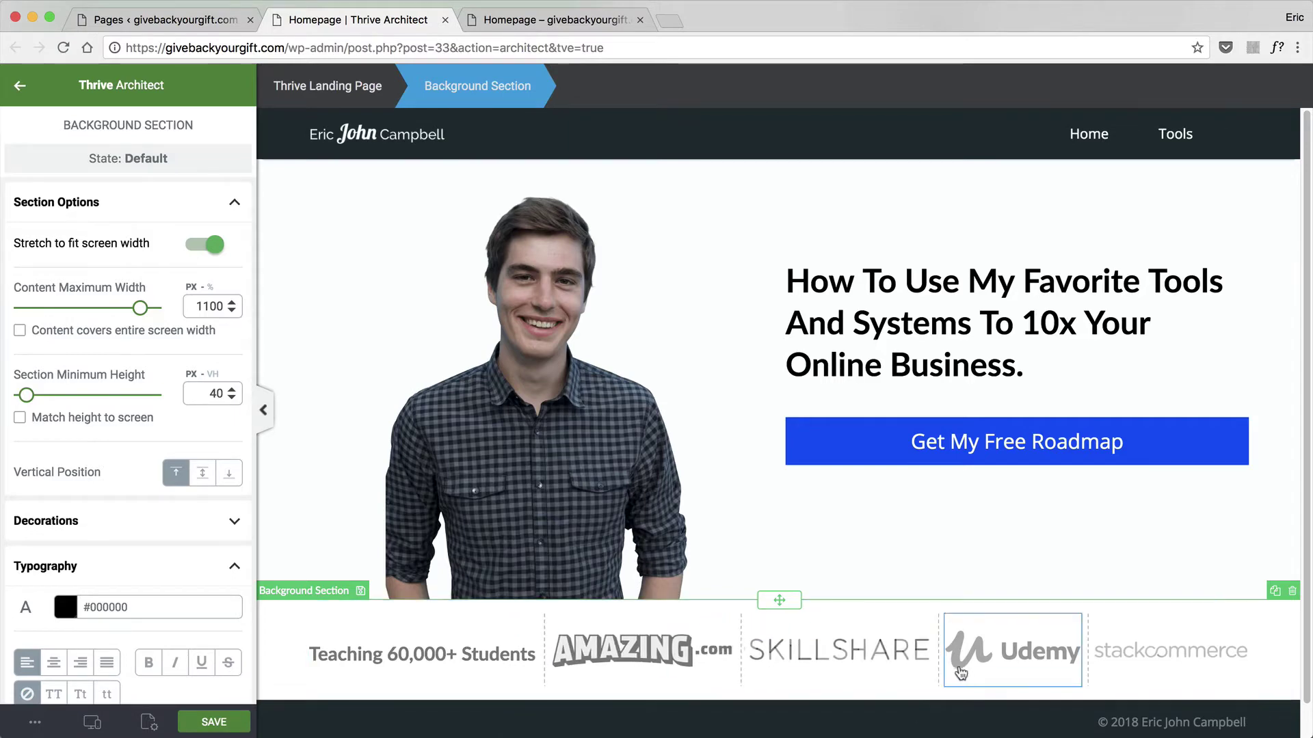
drag(935, 658, 904, 658)
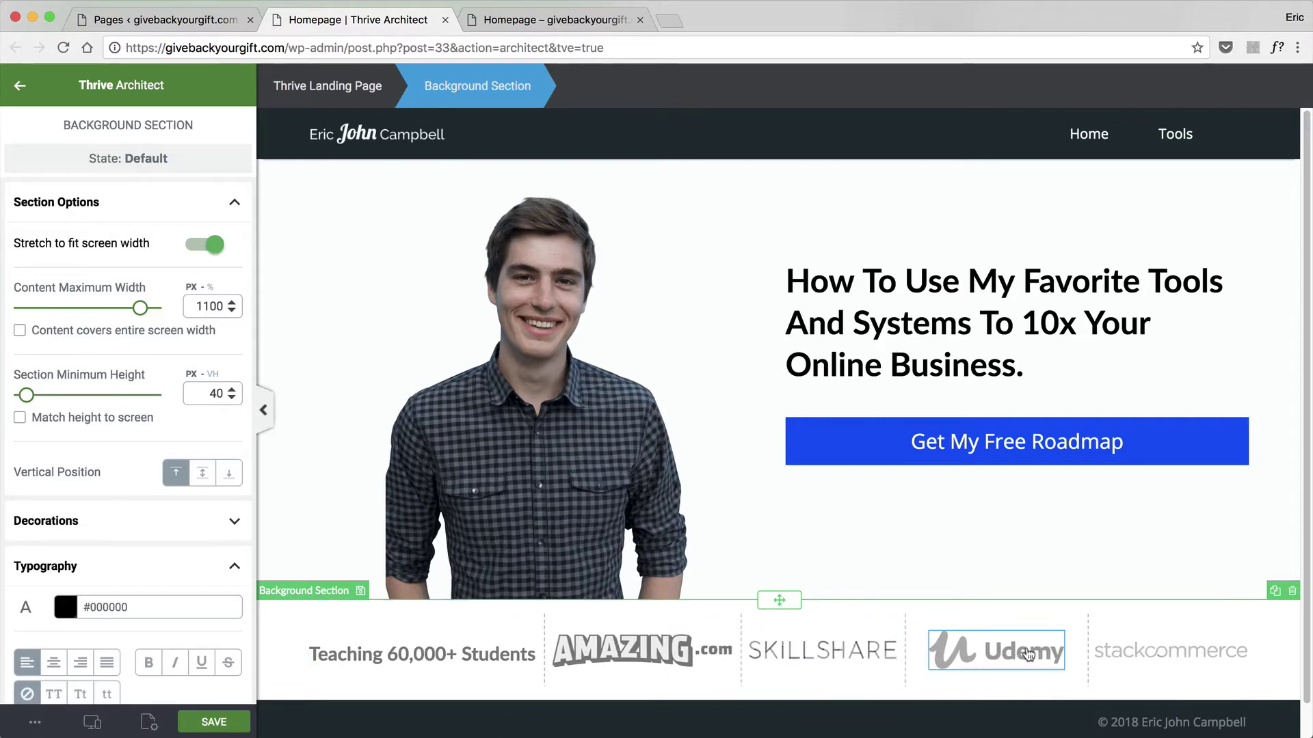
drag(1087, 650, 1046, 650)
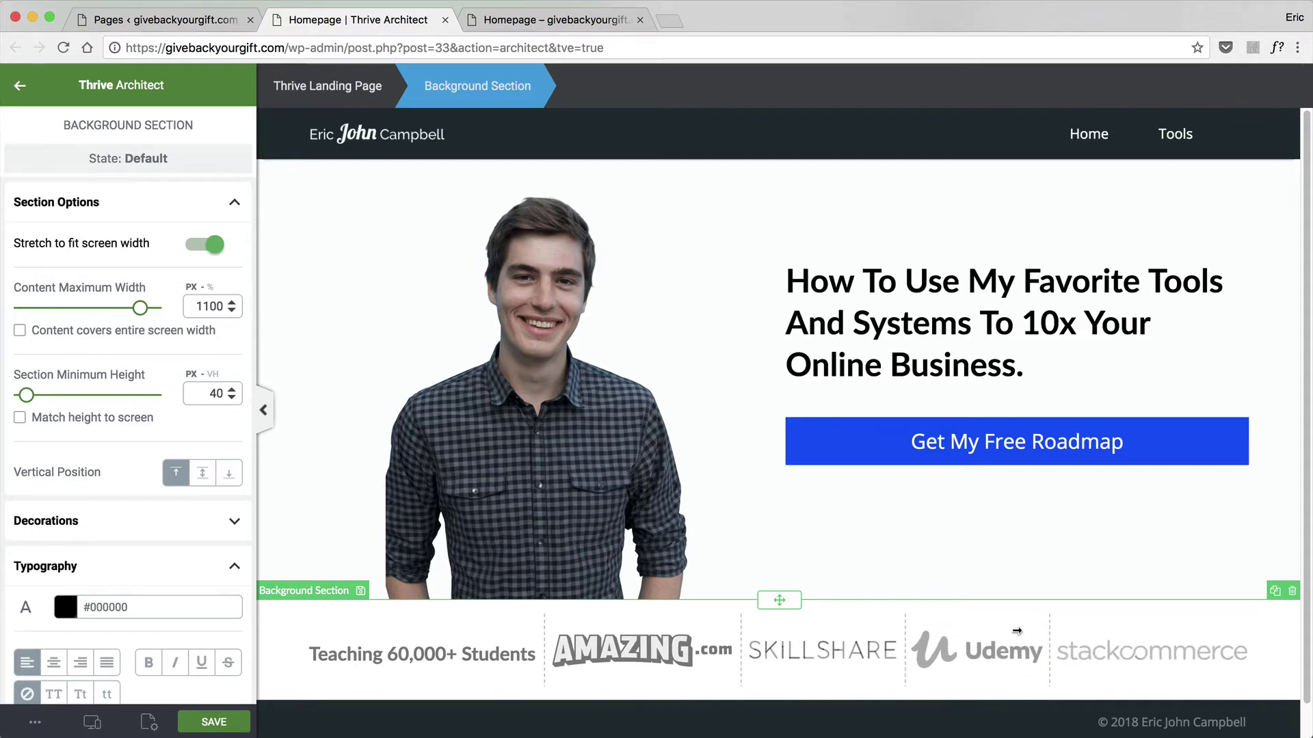
click(213, 722)
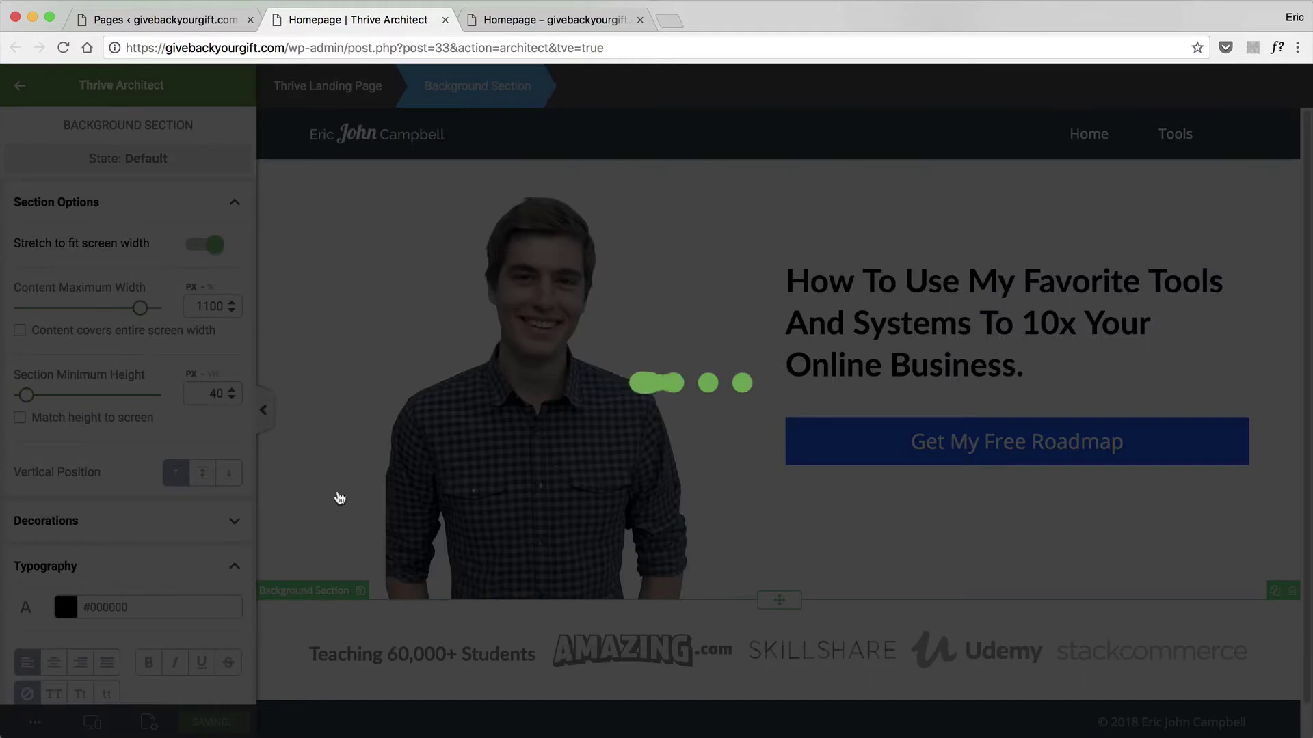
Try the saved green #26831a as the social proof section's background and settle on the saved off-white #fbfffe.
scroll(957, 342, down, 1)
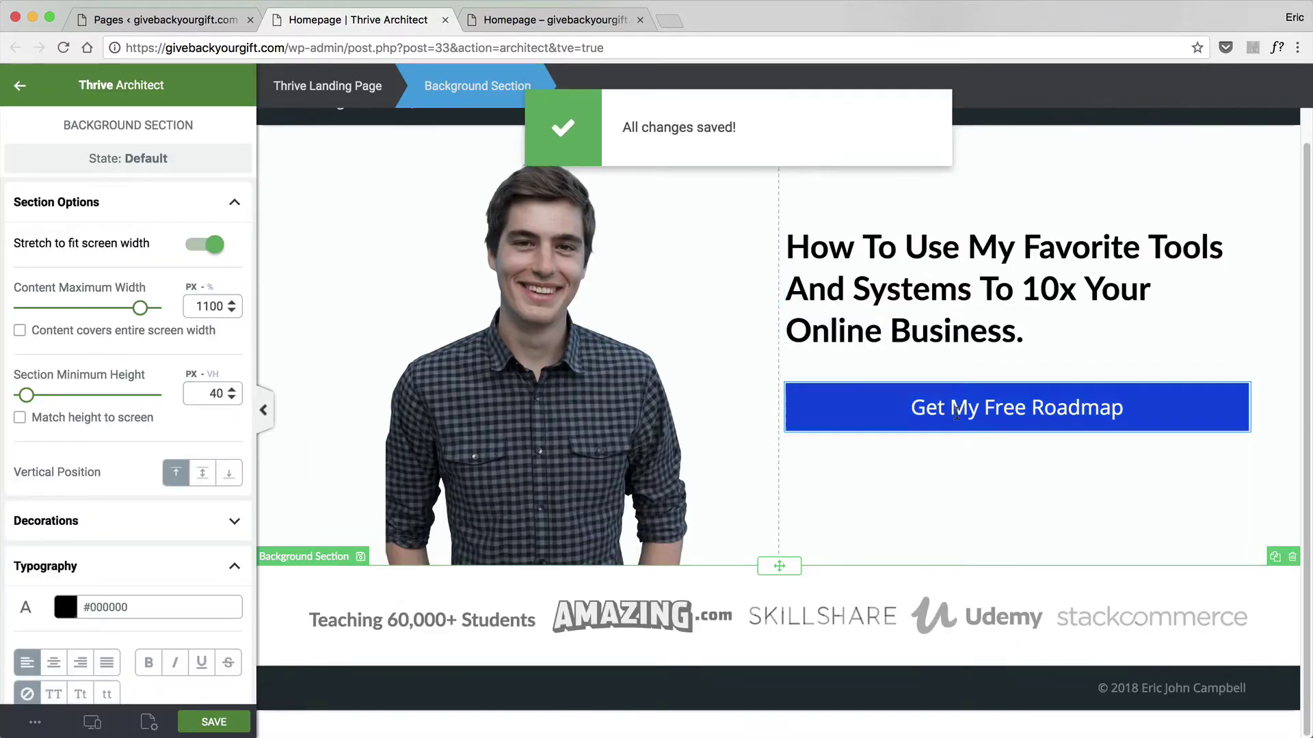
click(991, 465)
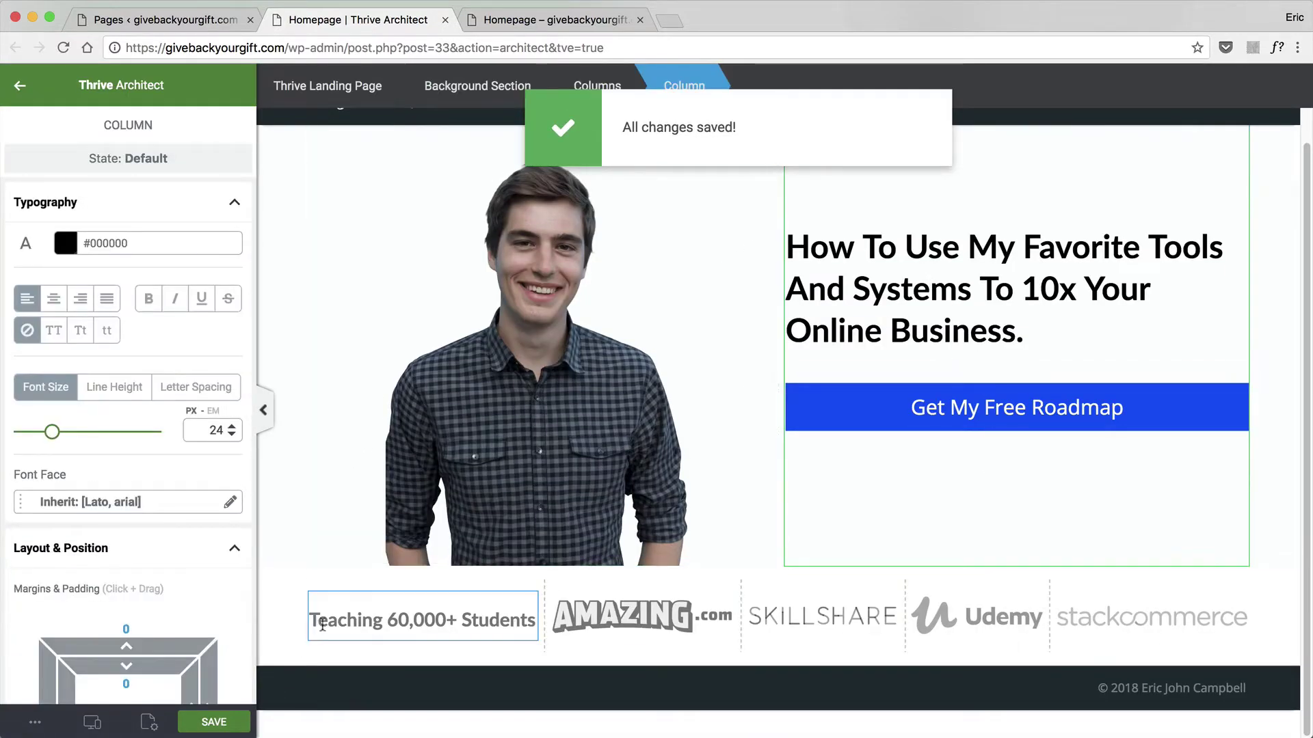
click(281, 591)
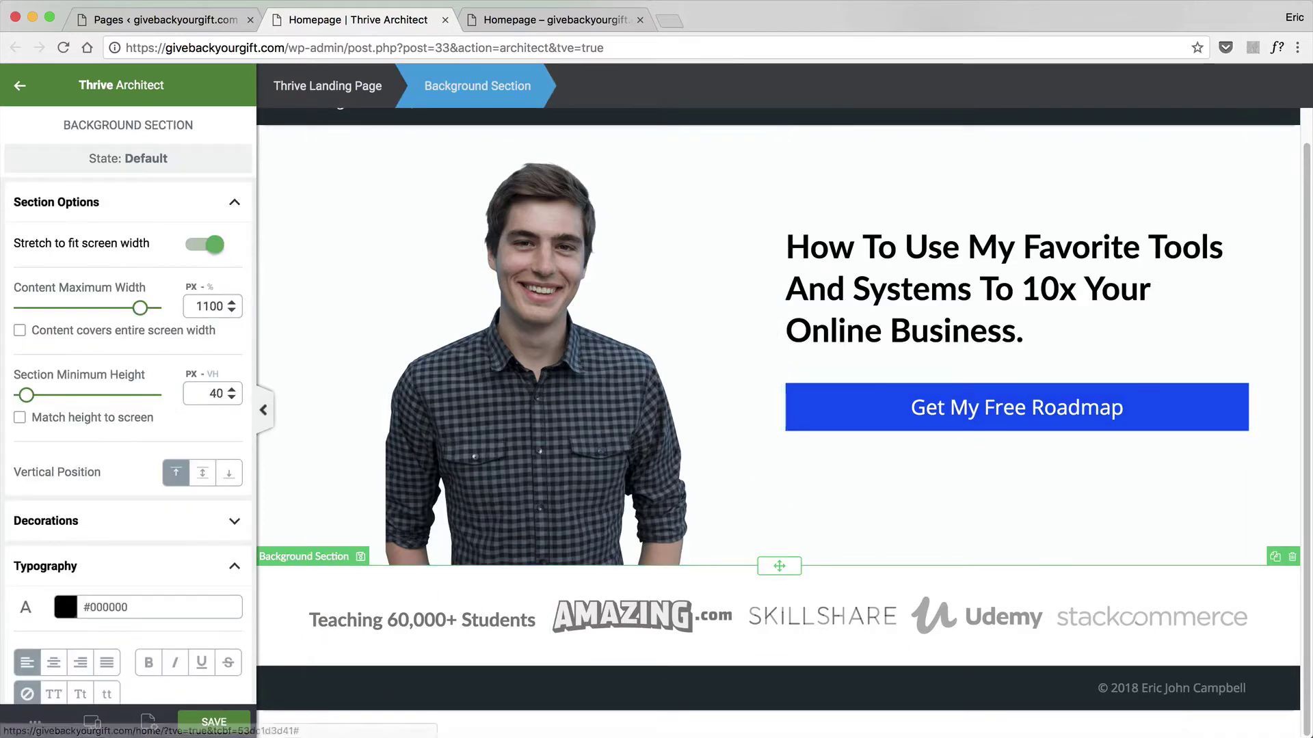
scroll(75, 636, down, 10)
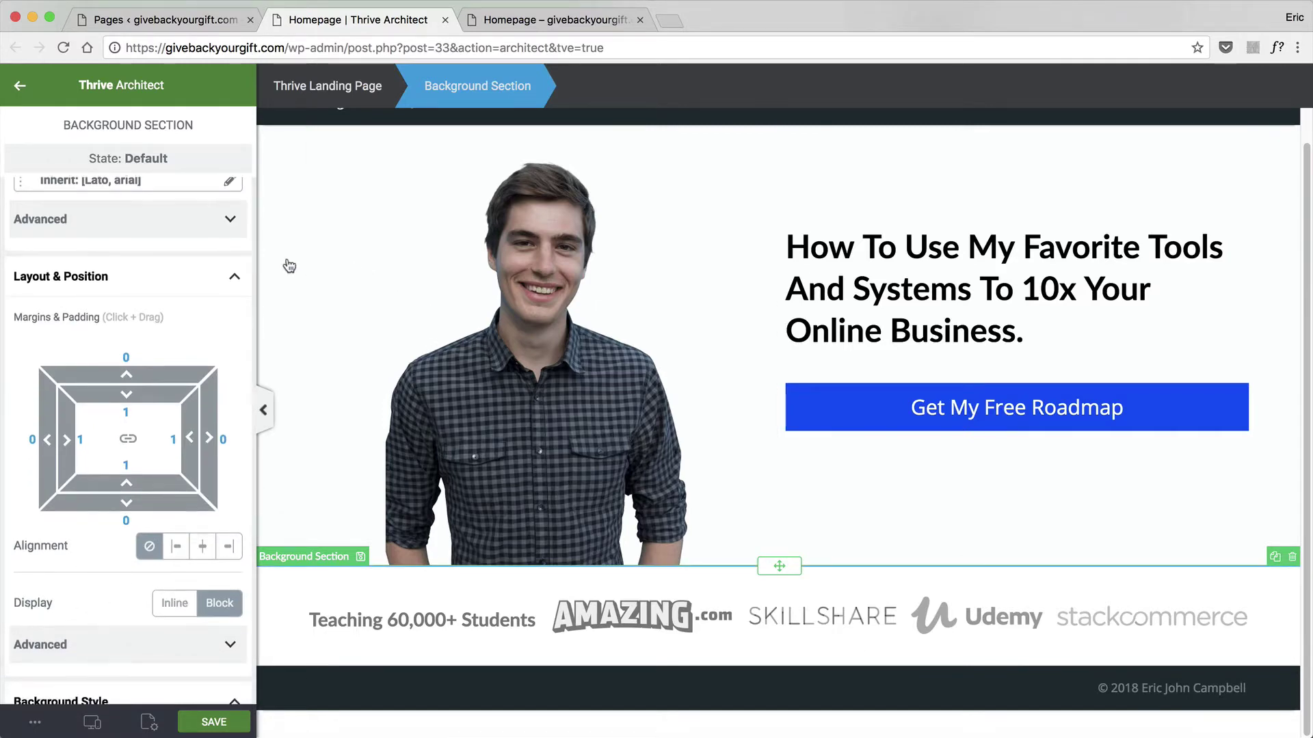
scroll(56, 460, down, 5)
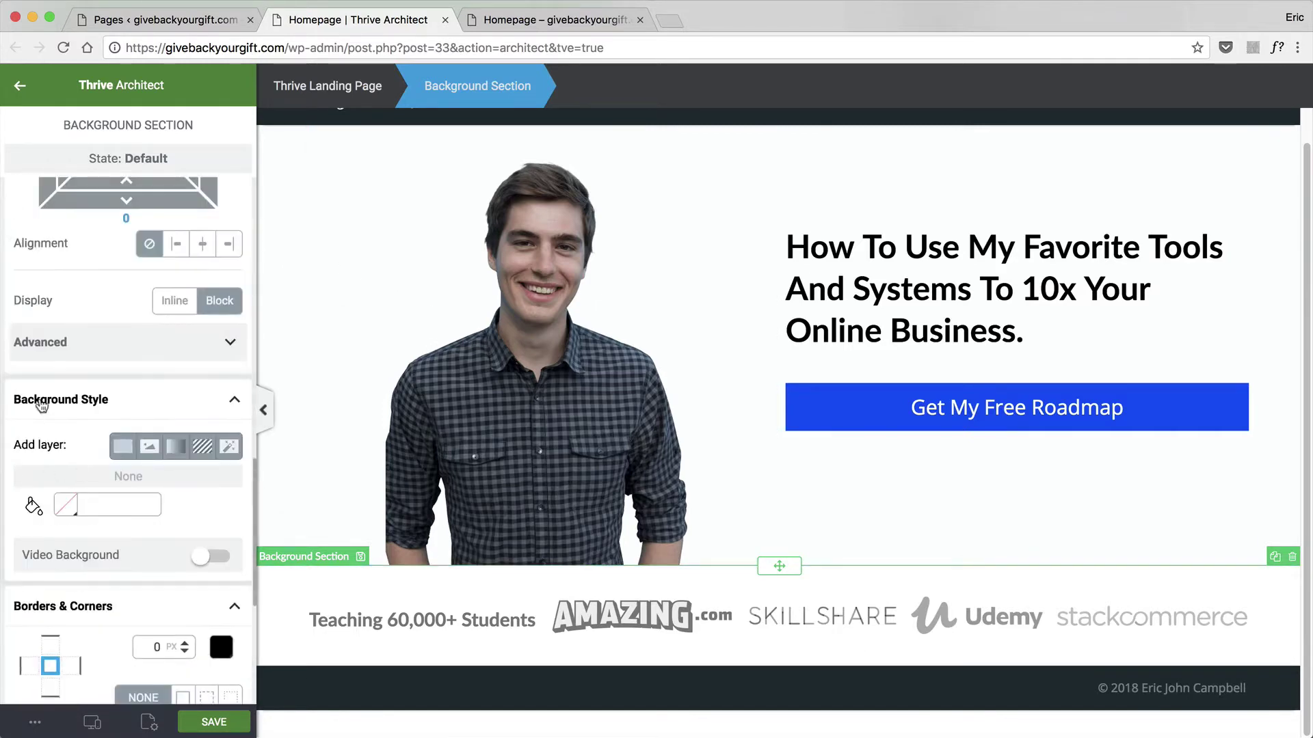
click(66, 506)
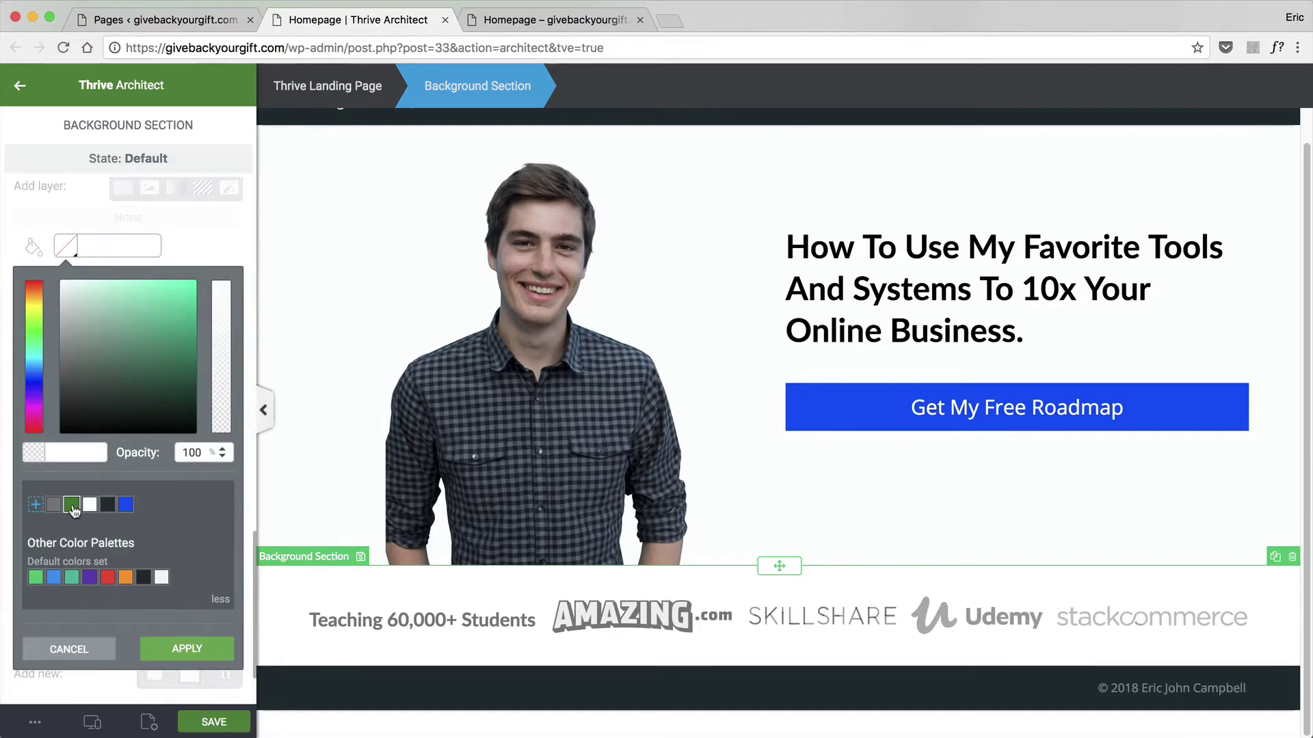
click(71, 505)
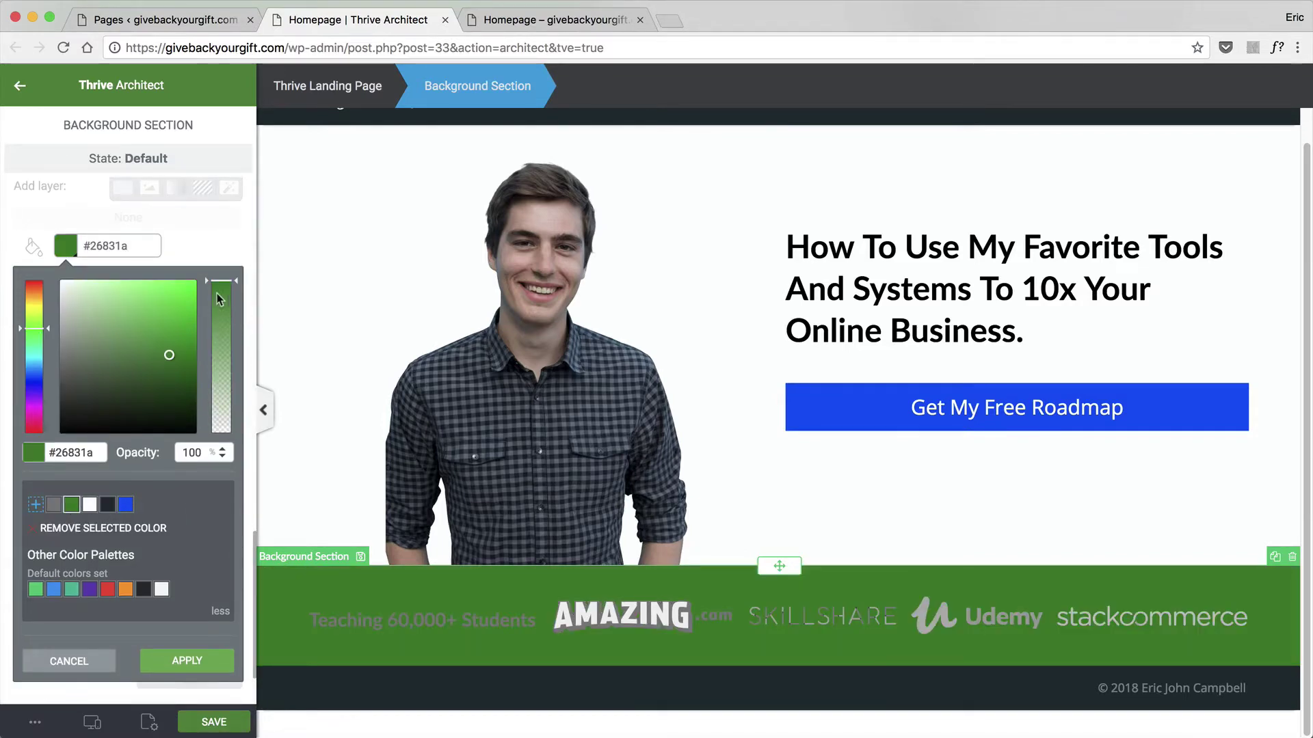
click(203, 283)
drag(211, 287, 206, 425)
click(90, 505)
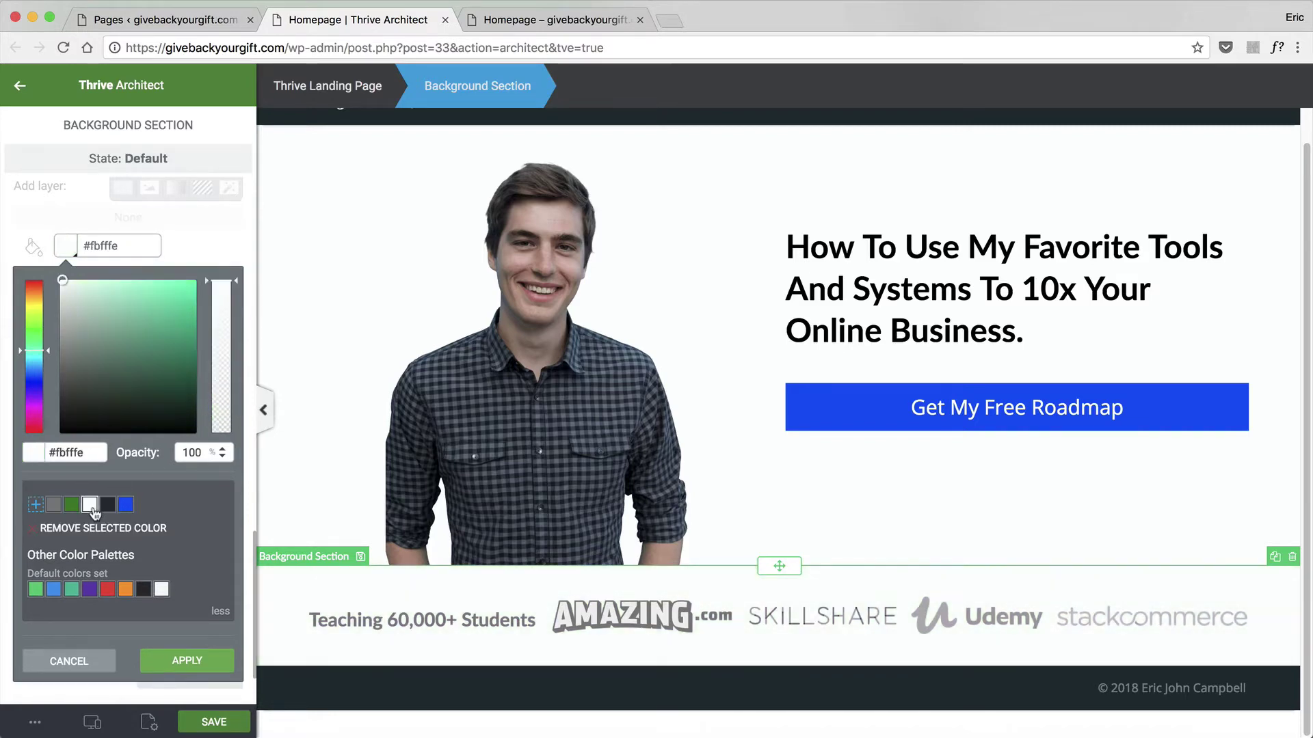
click(188, 661)
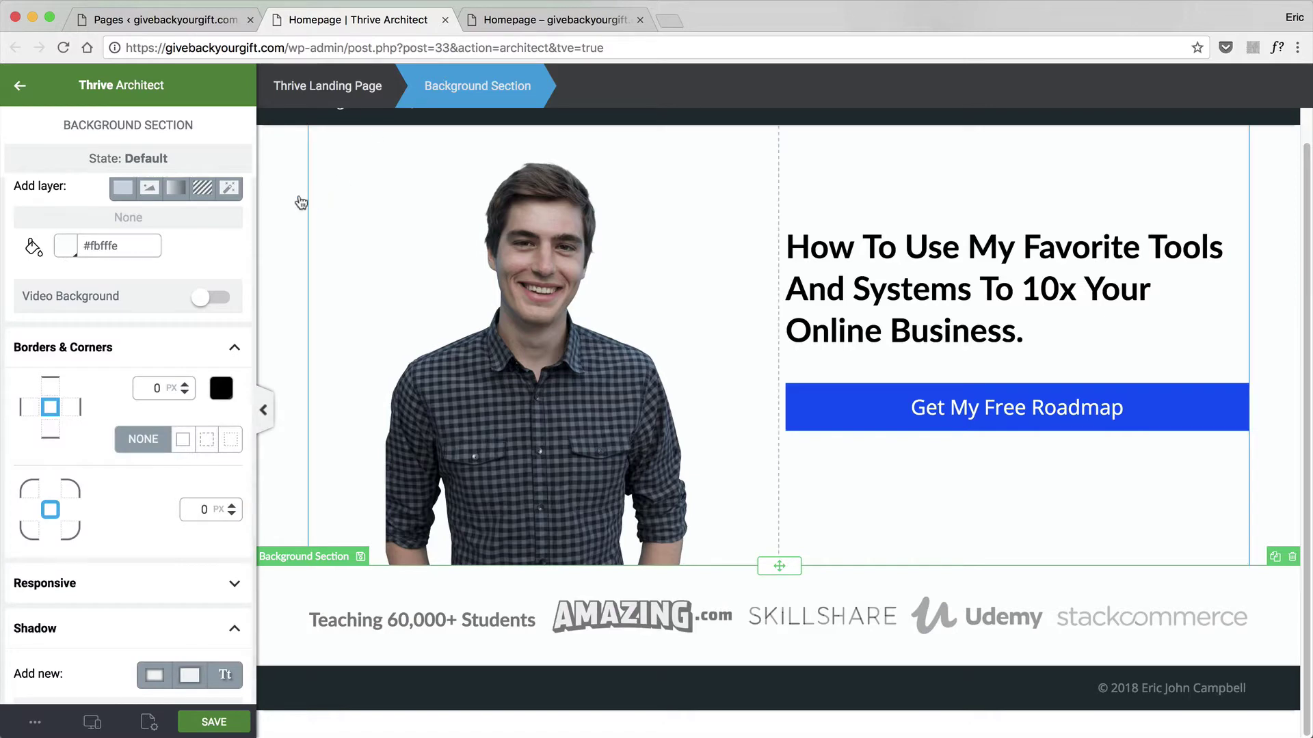
Set the background color of the hero section with the portrait to the saved green #26831a at 41% opacity.
click(407, 161)
click(491, 87)
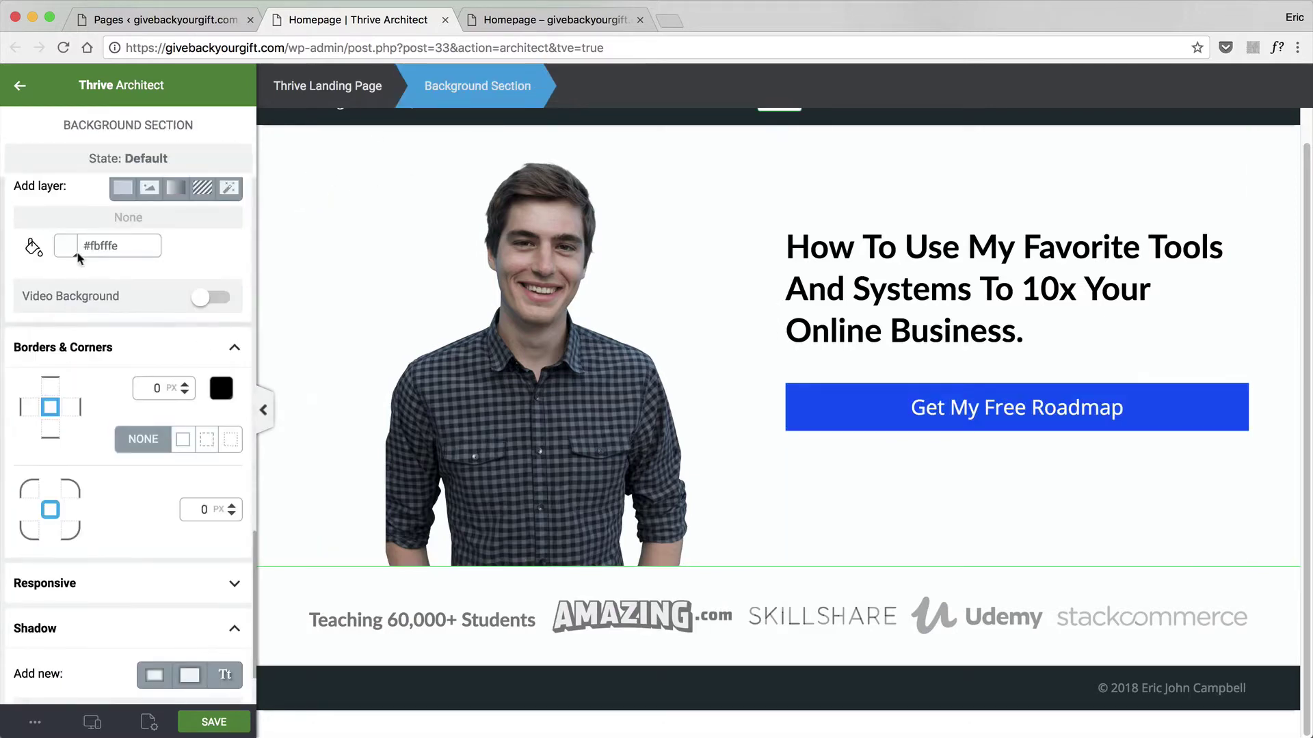
scroll(108, 521, down, 2)
scroll(109, 520, up, 5)
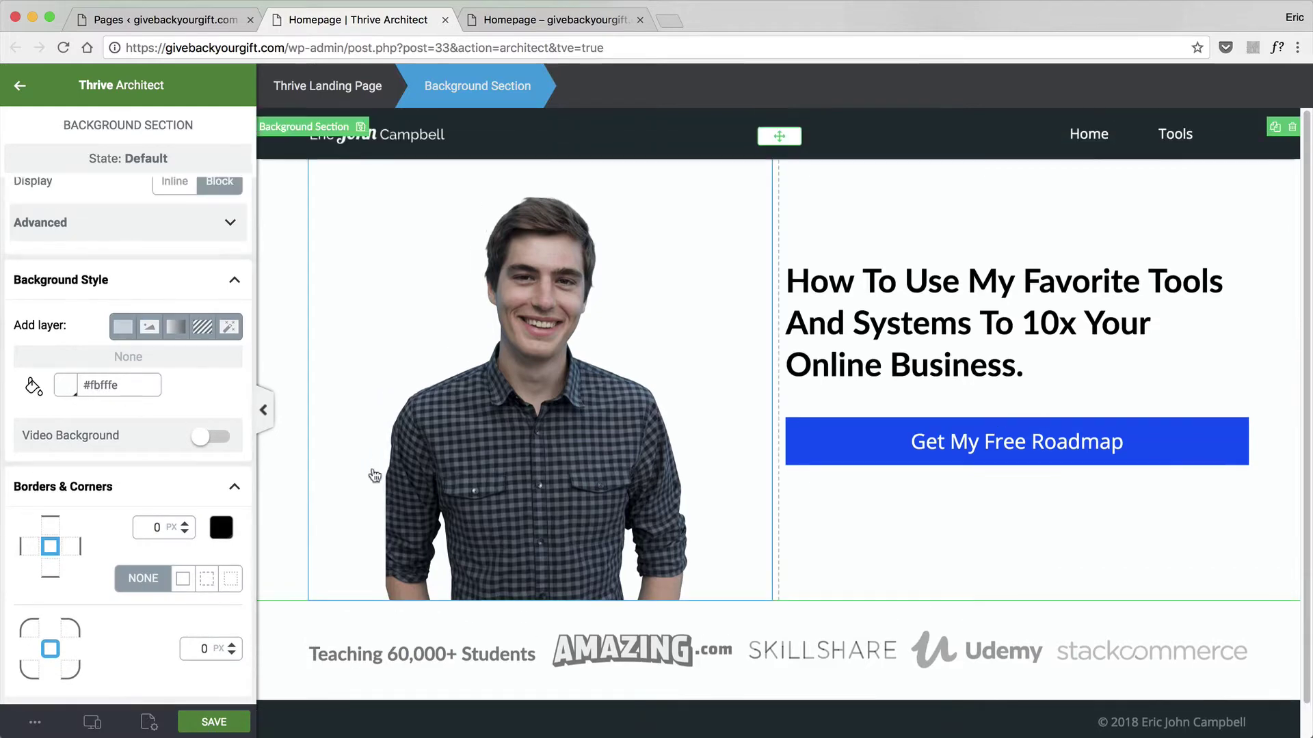
click(68, 387)
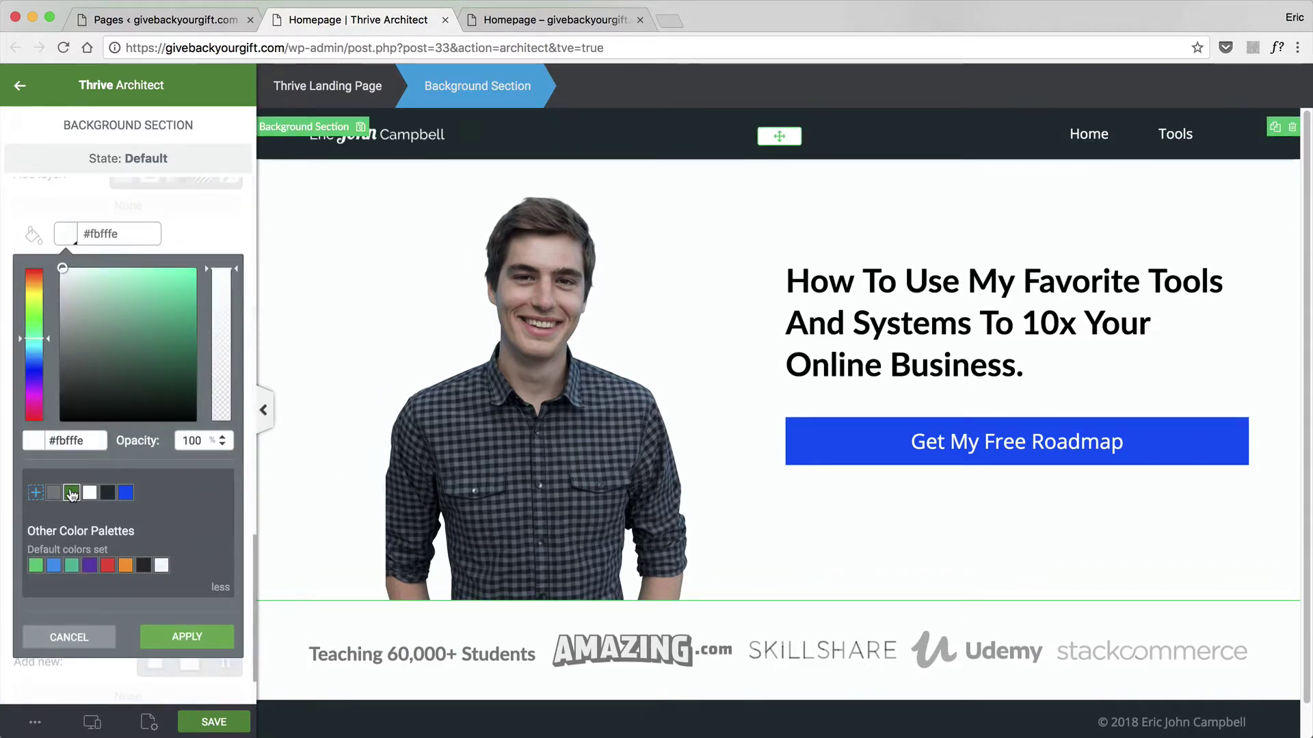
click(71, 493)
scroll(205, 375, down, 1)
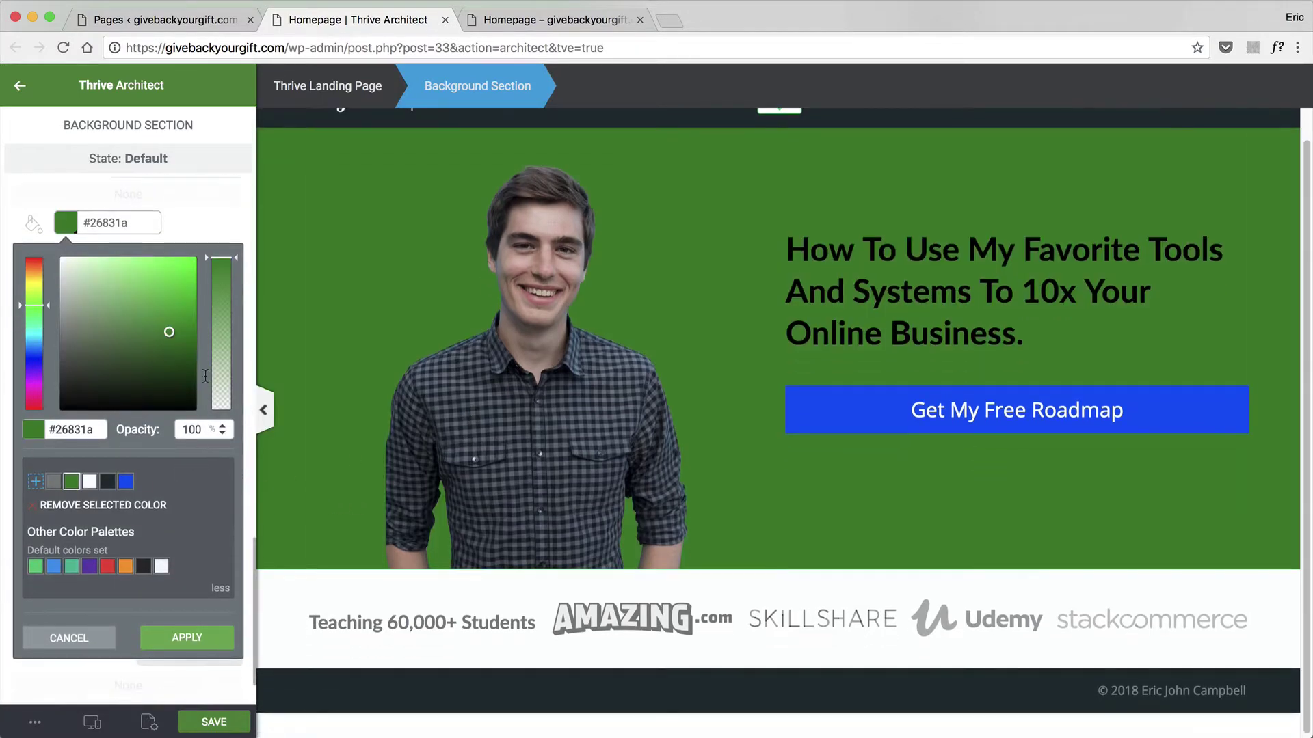
drag(206, 262, 225, 354)
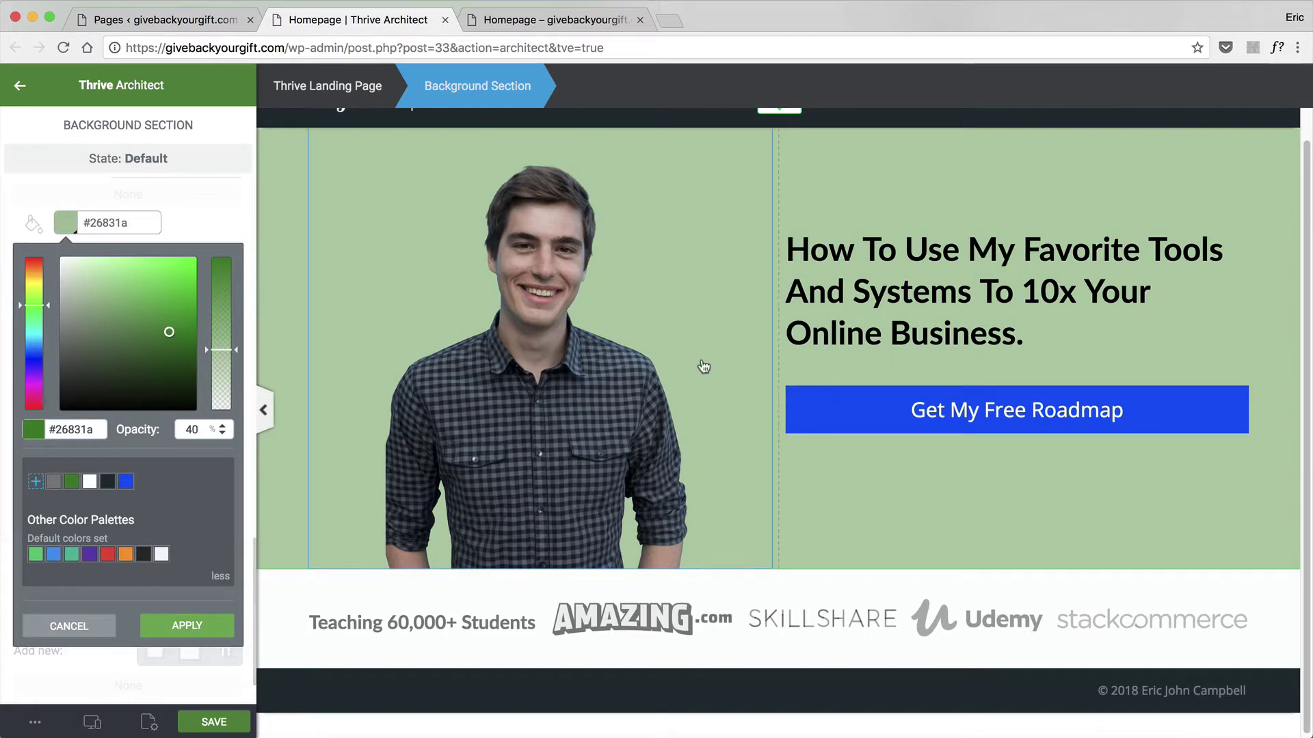
scroll(704, 369, up, 1)
scroll(600, 414, down, 1)
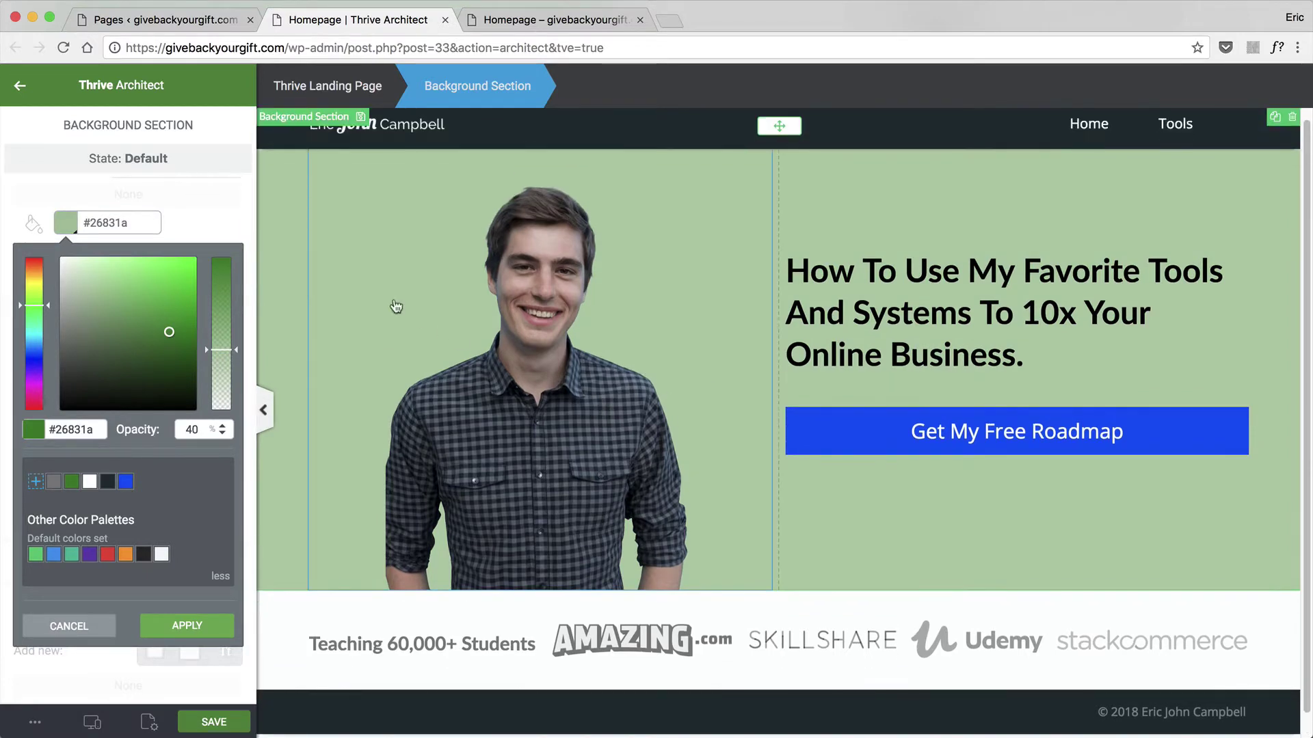
drag(210, 357, 203, 353)
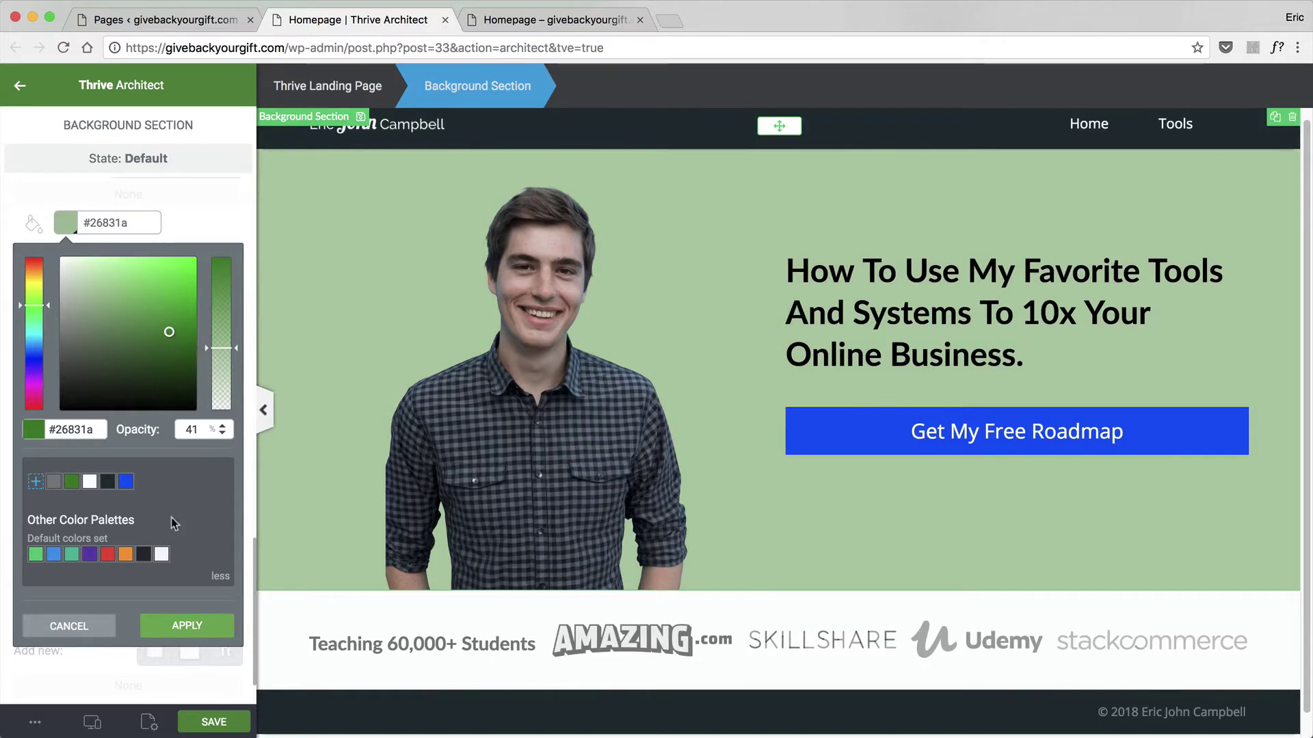
click(225, 627)
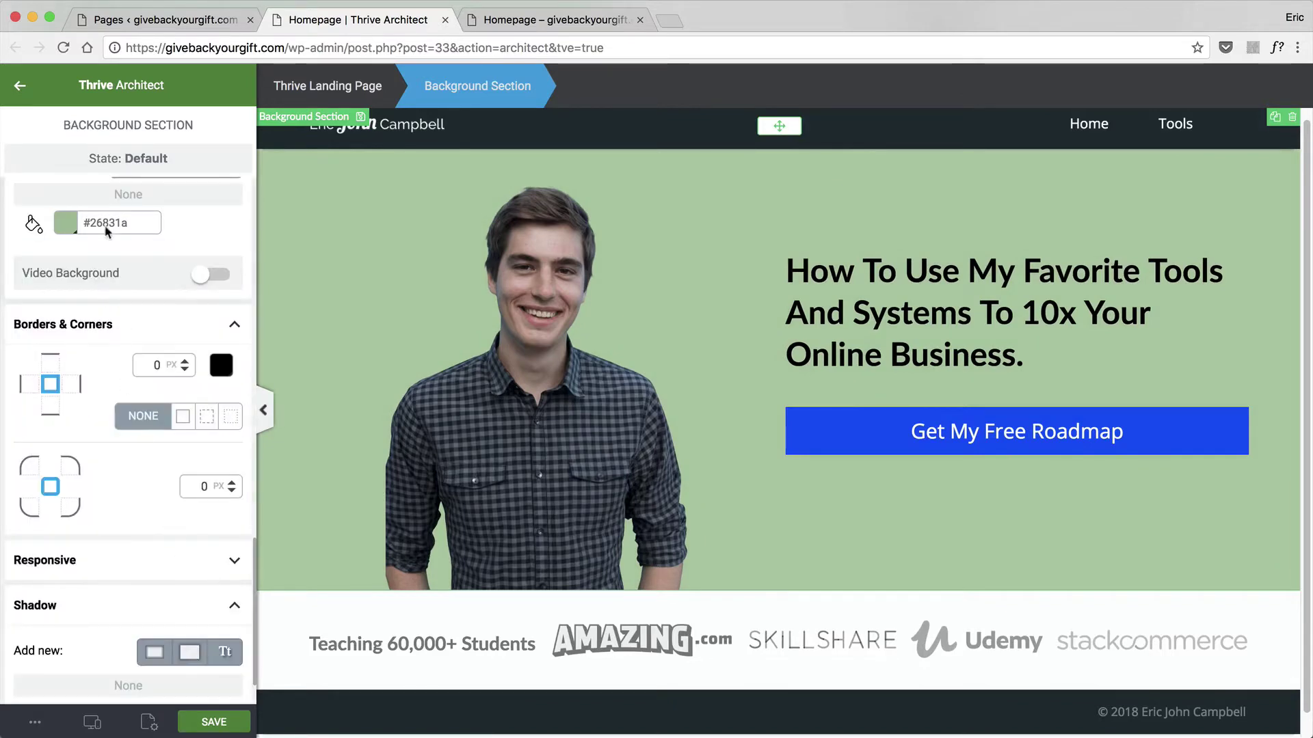
Add a linear gradient layer to the hero section's background, running from the saved green #26831a to the saved off-white #fbfffe.
click(72, 228)
scroll(116, 547, down, 2)
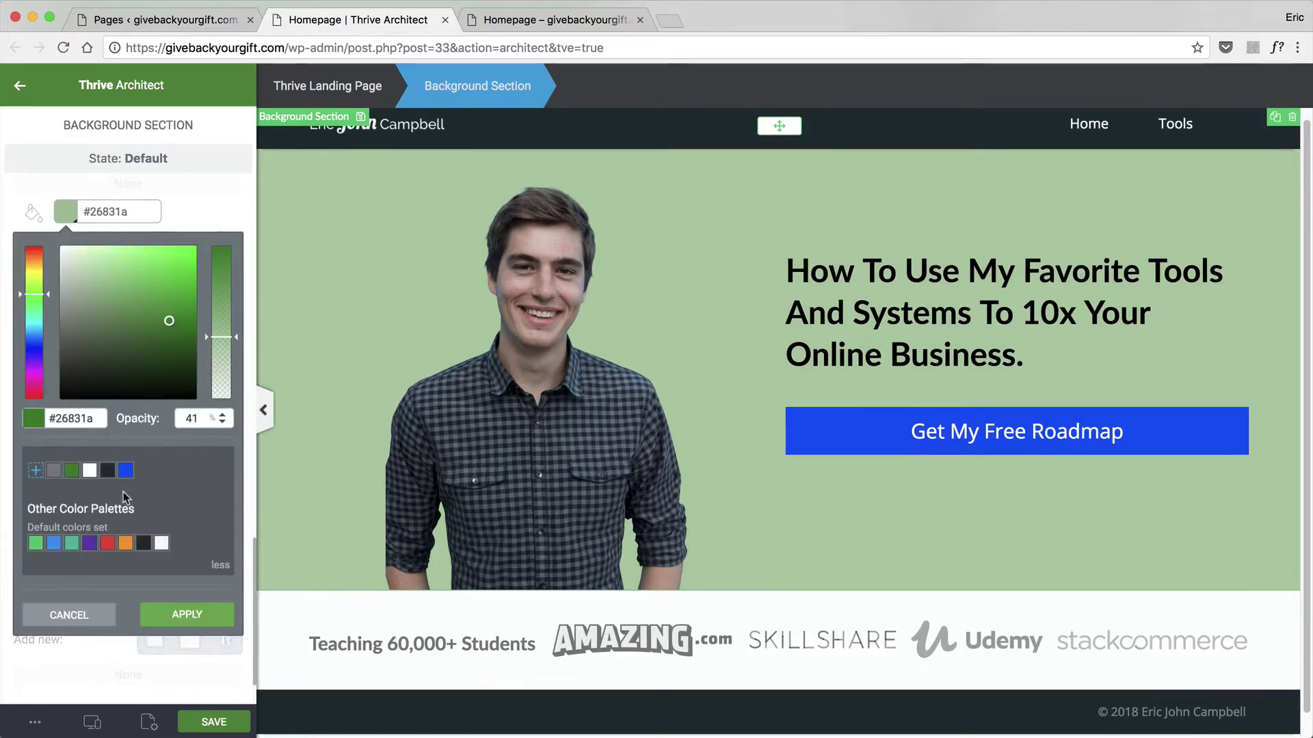
scroll(157, 595, up, 3)
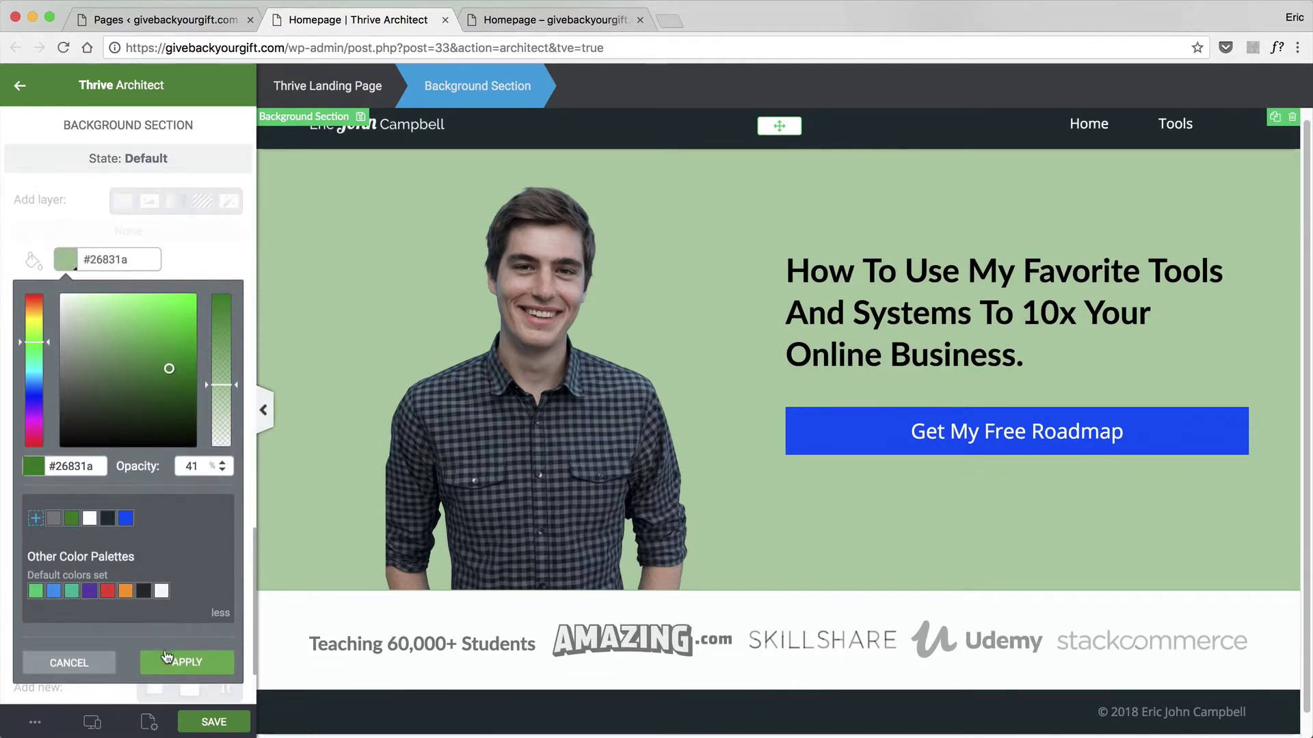
click(166, 656)
click(173, 201)
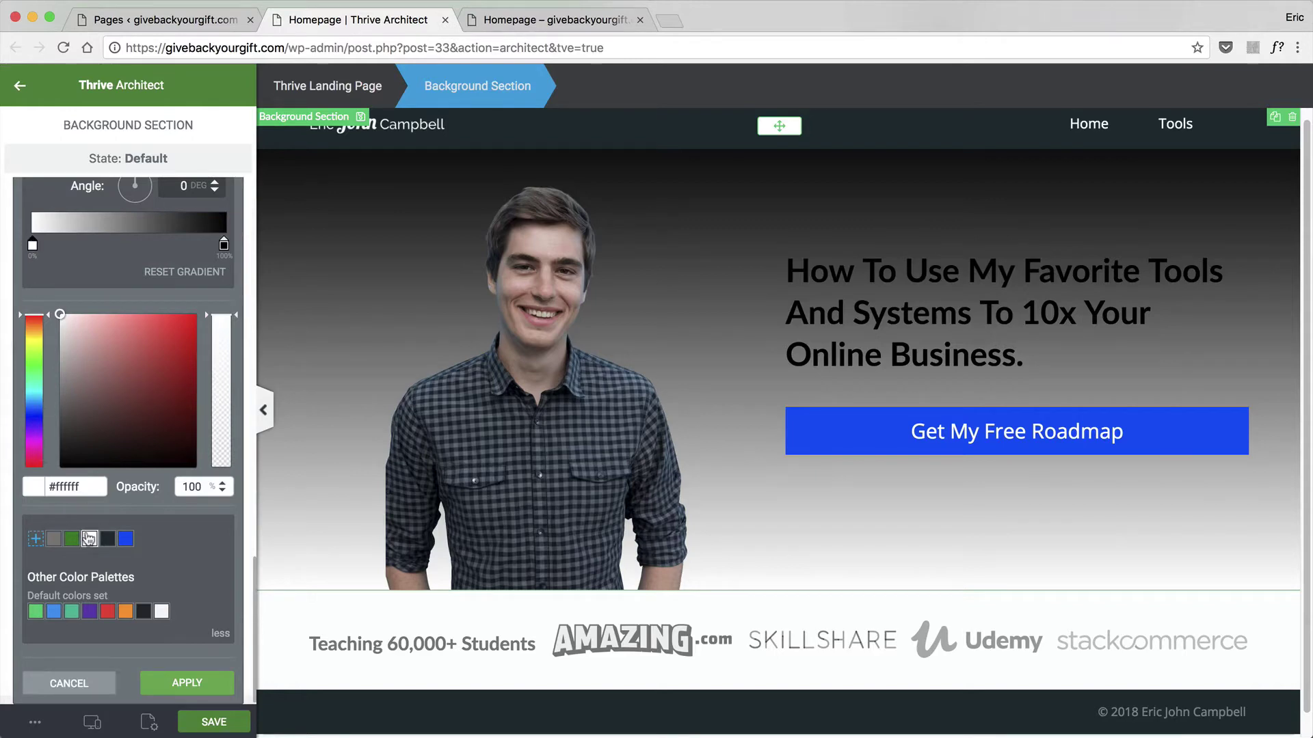
click(72, 539)
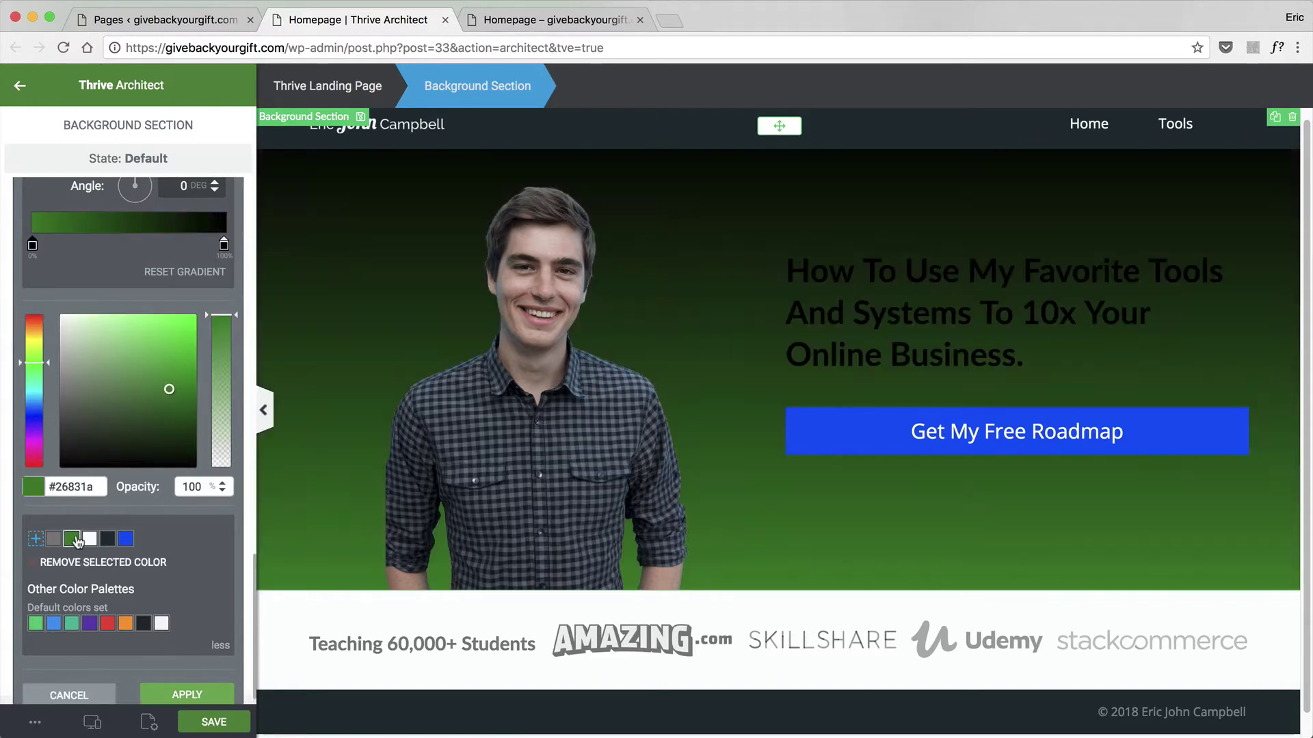
click(224, 244)
click(90, 540)
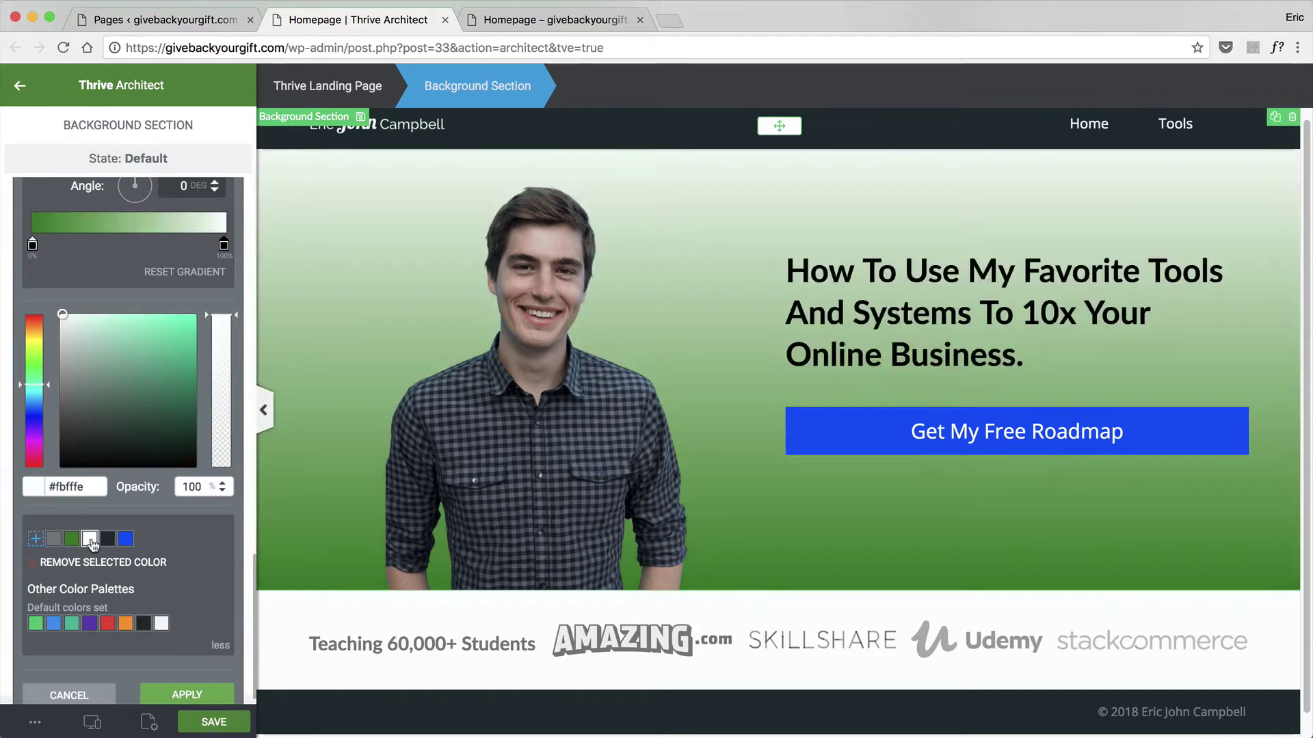
Fade the gradient's start stop to 3% opacity and set its end stop to the saved green #26831a at 27% opacity.
click(32, 245)
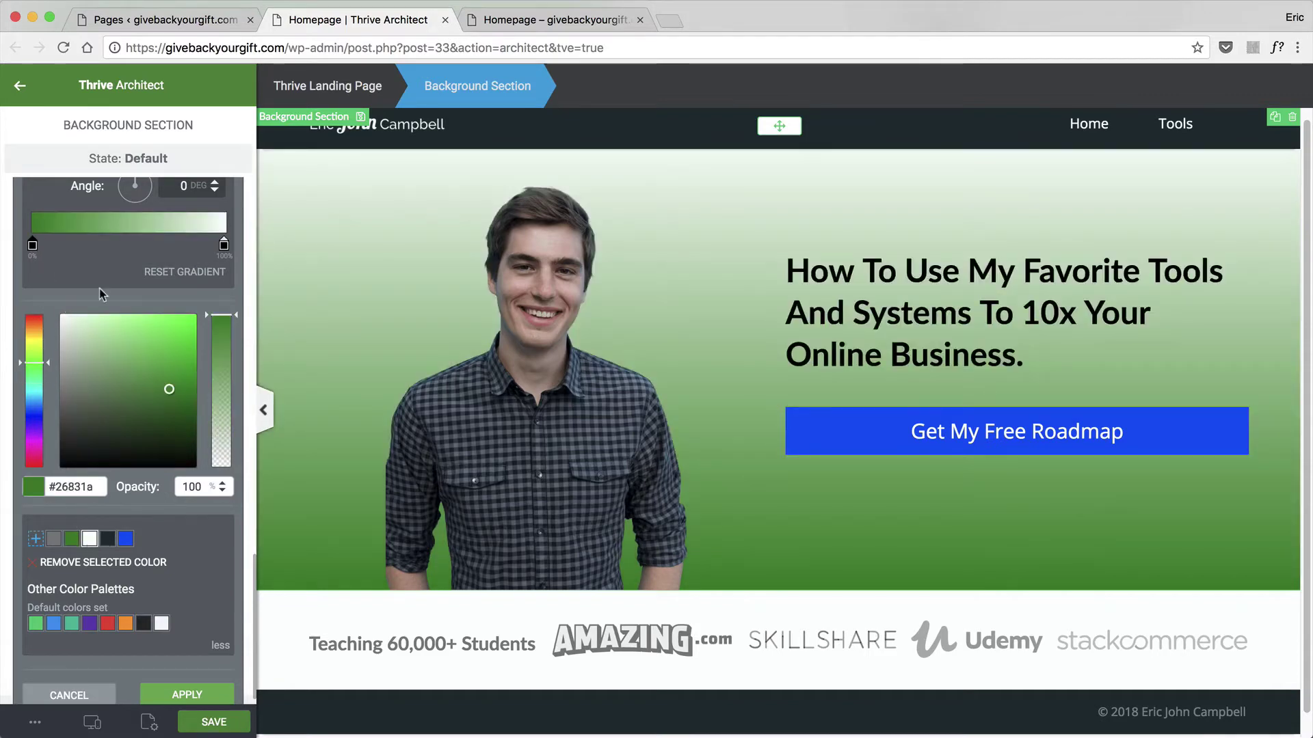
drag(205, 318, 208, 472)
drag(213, 463, 208, 469)
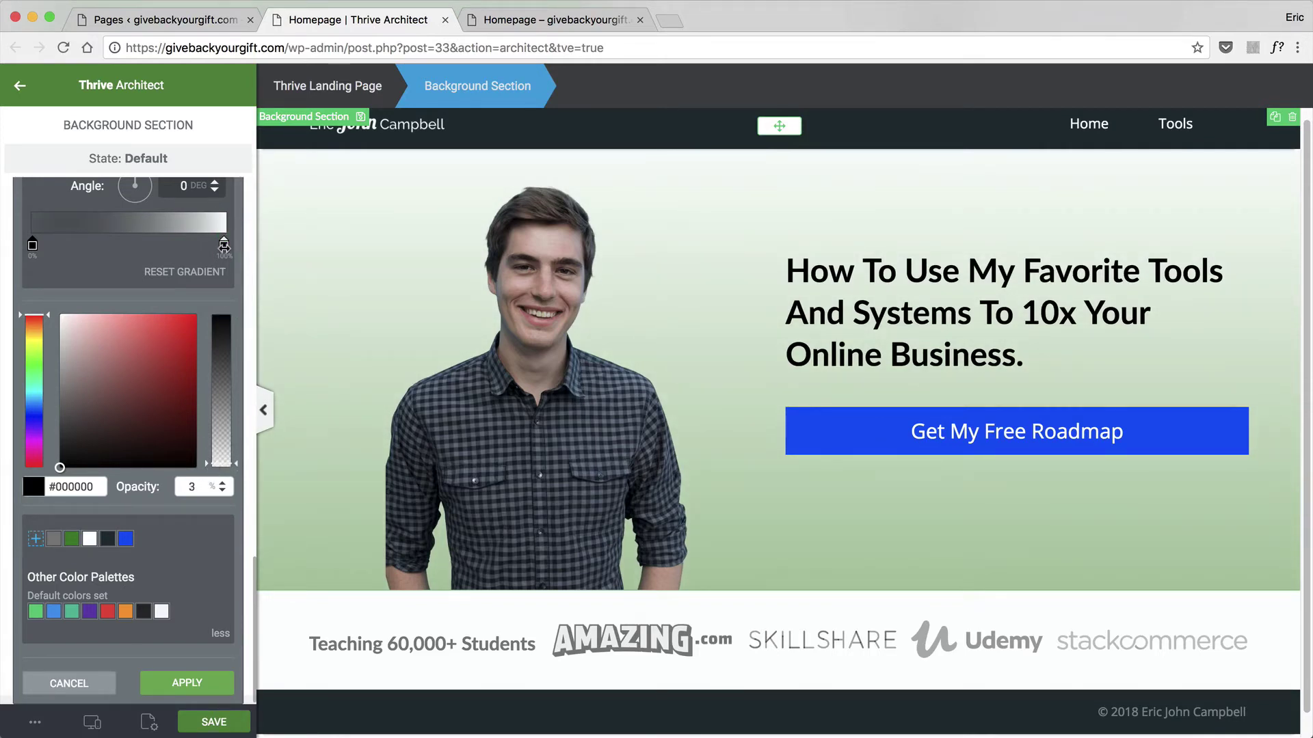
click(224, 244)
click(71, 538)
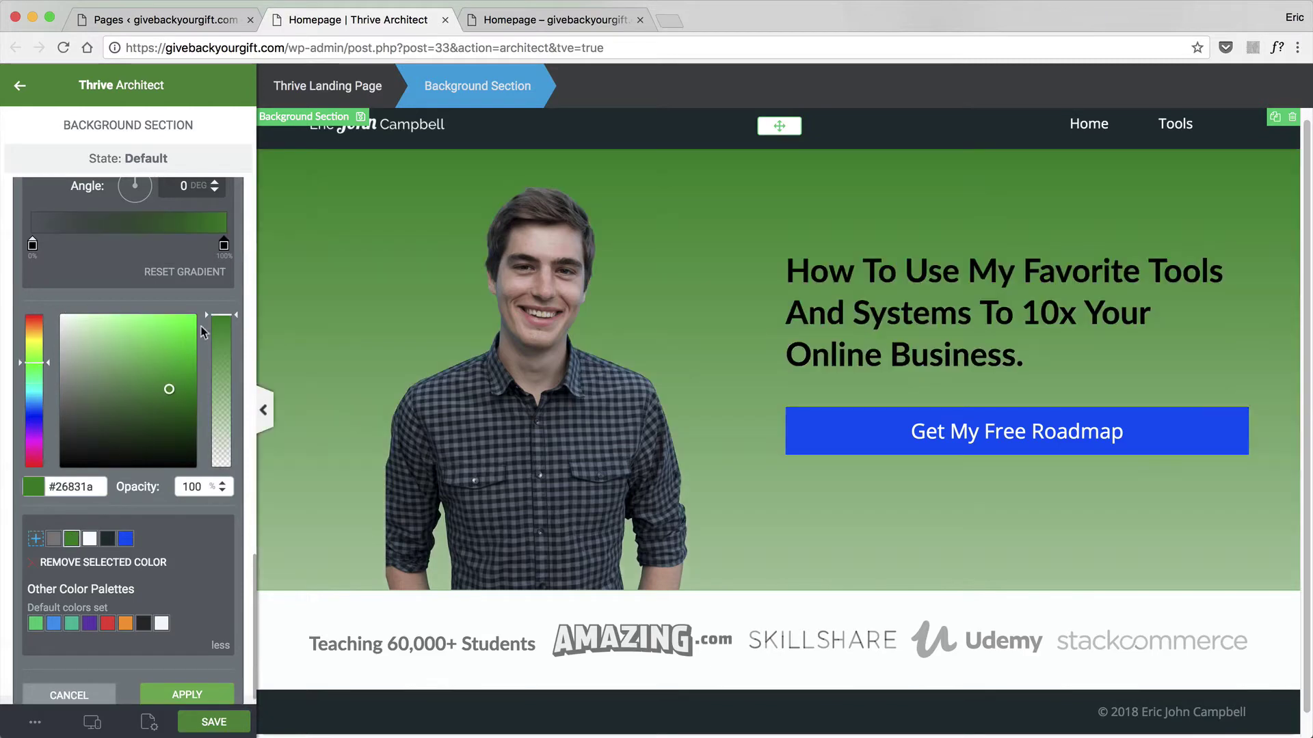
drag(207, 319, 200, 425)
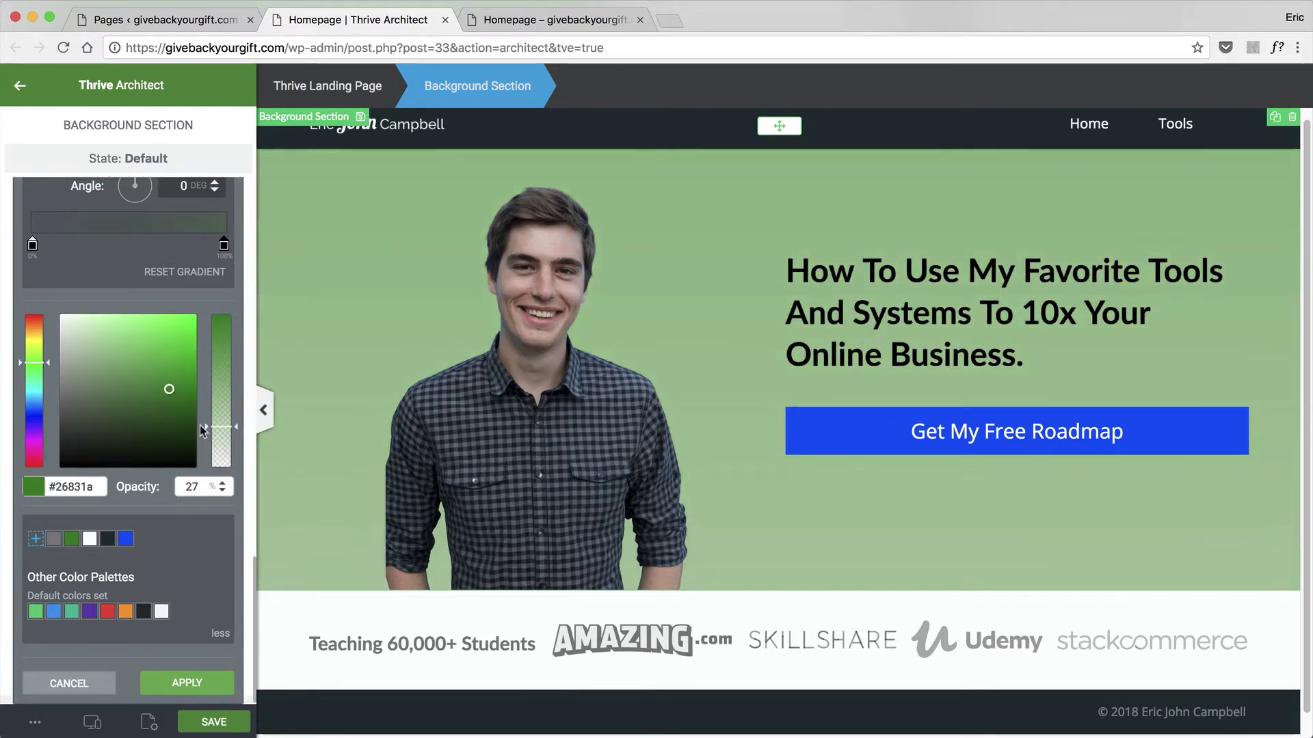
Set the hero gradient's angle to 123 degrees and save the page.
scroll(151, 259, up, 4)
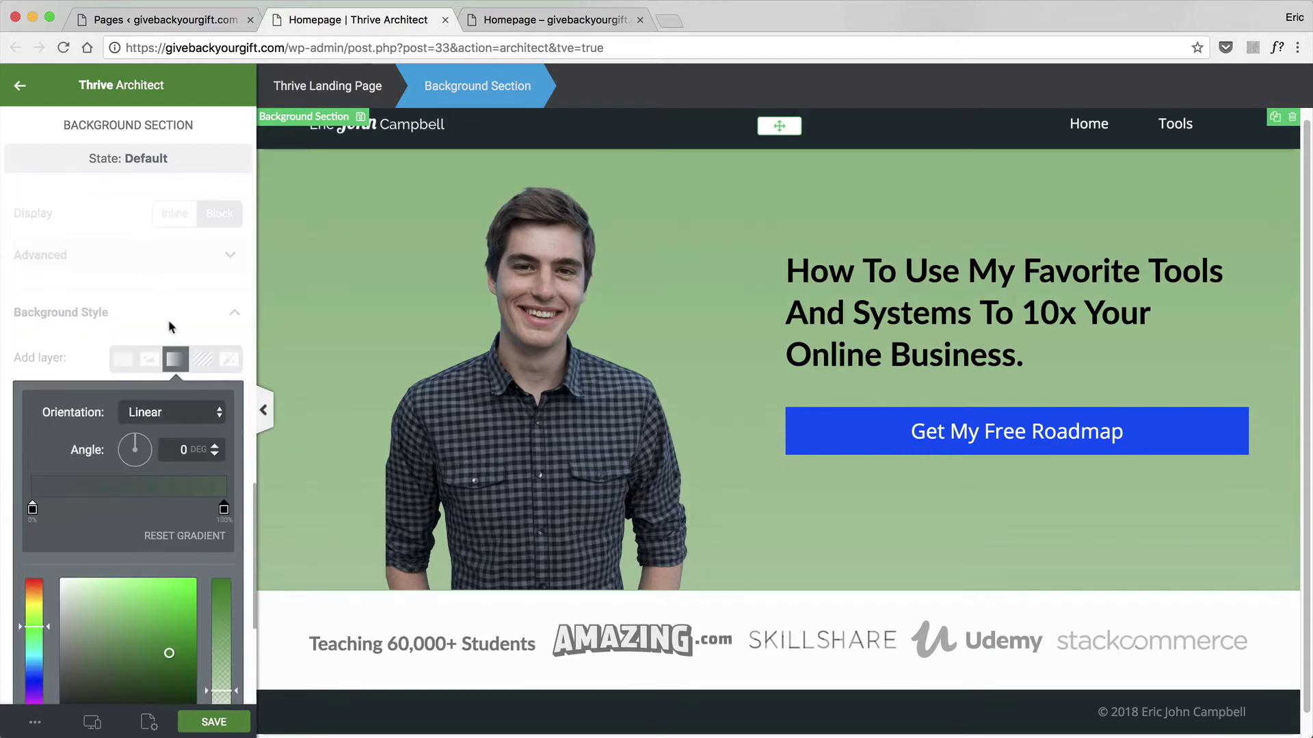
drag(142, 442, 252, 525)
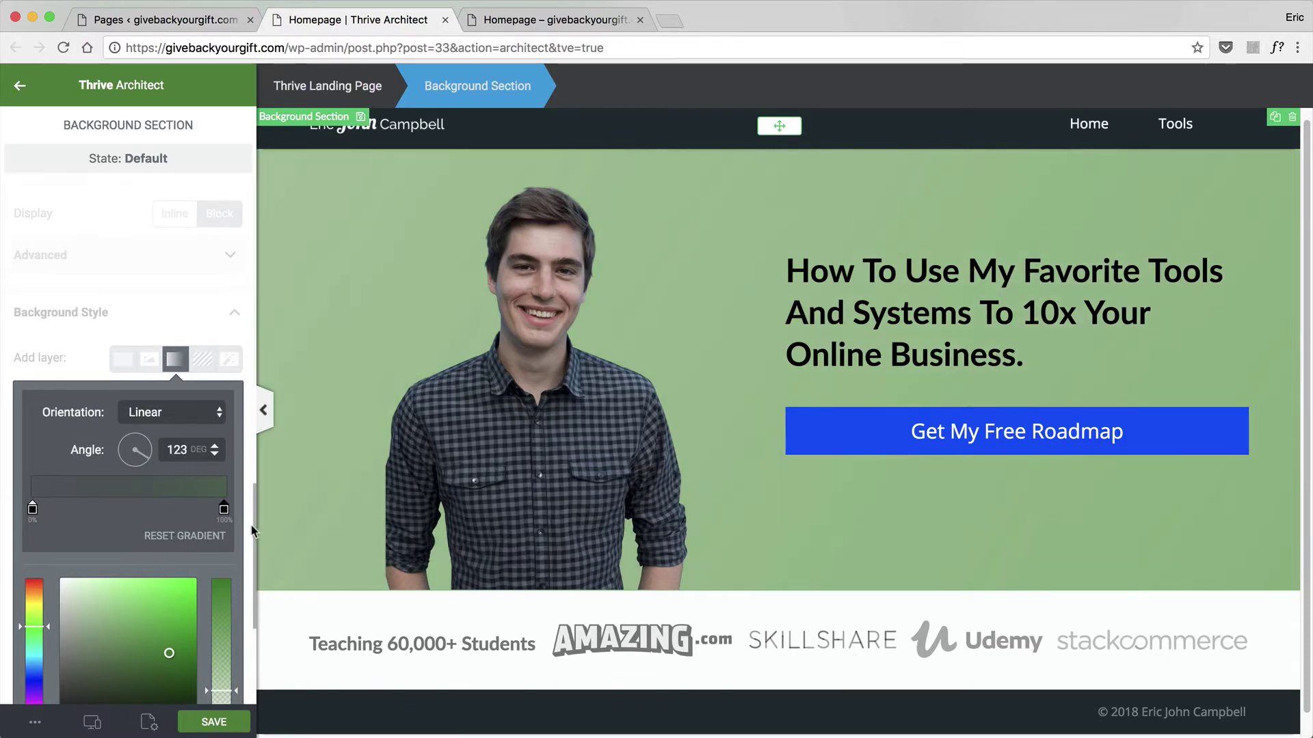
click(212, 720)
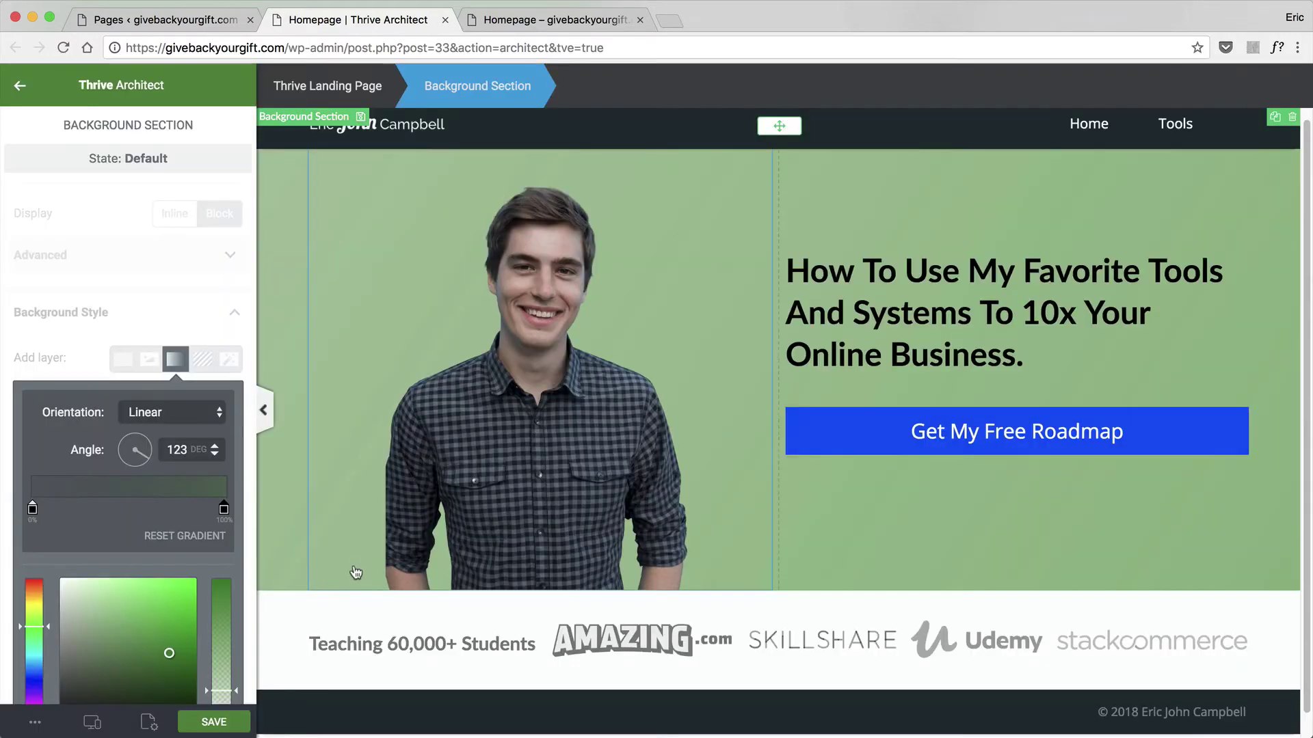
Preview the saved homepage and check the hero gradient and the social proof section below it.
click(35, 722)
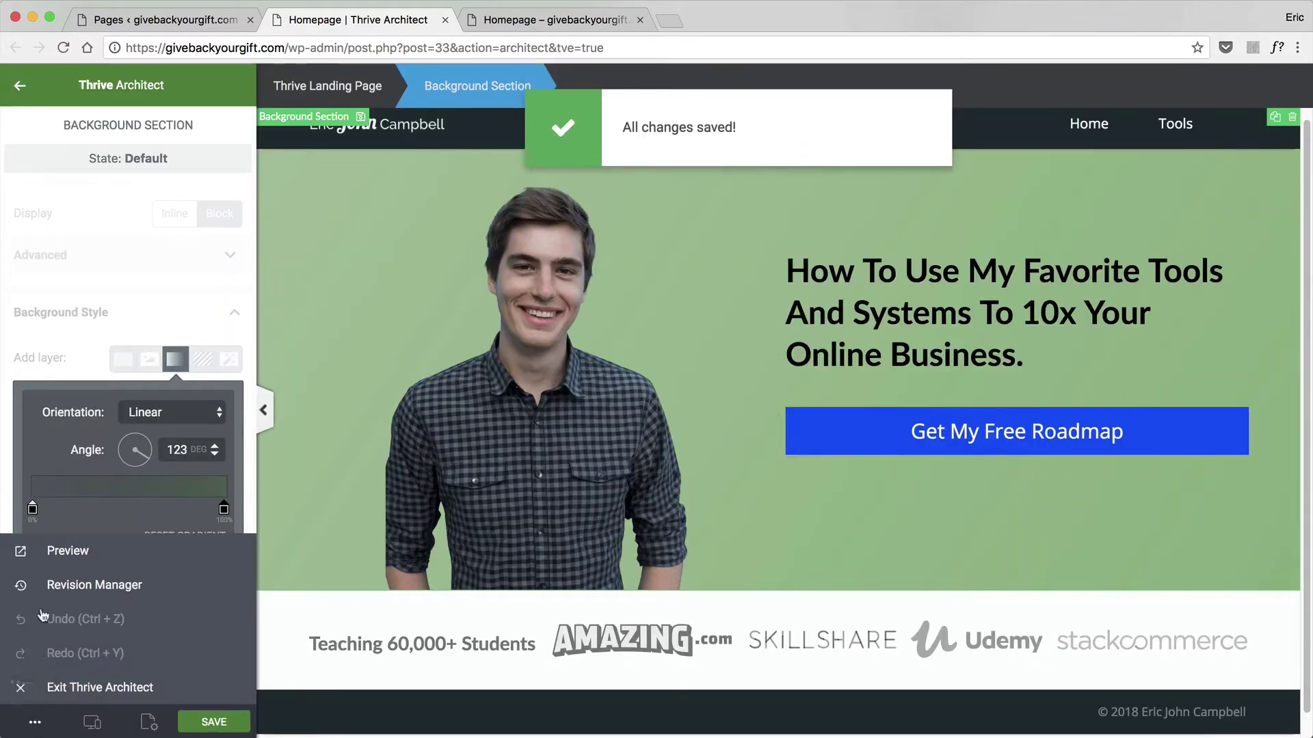
click(65, 554)
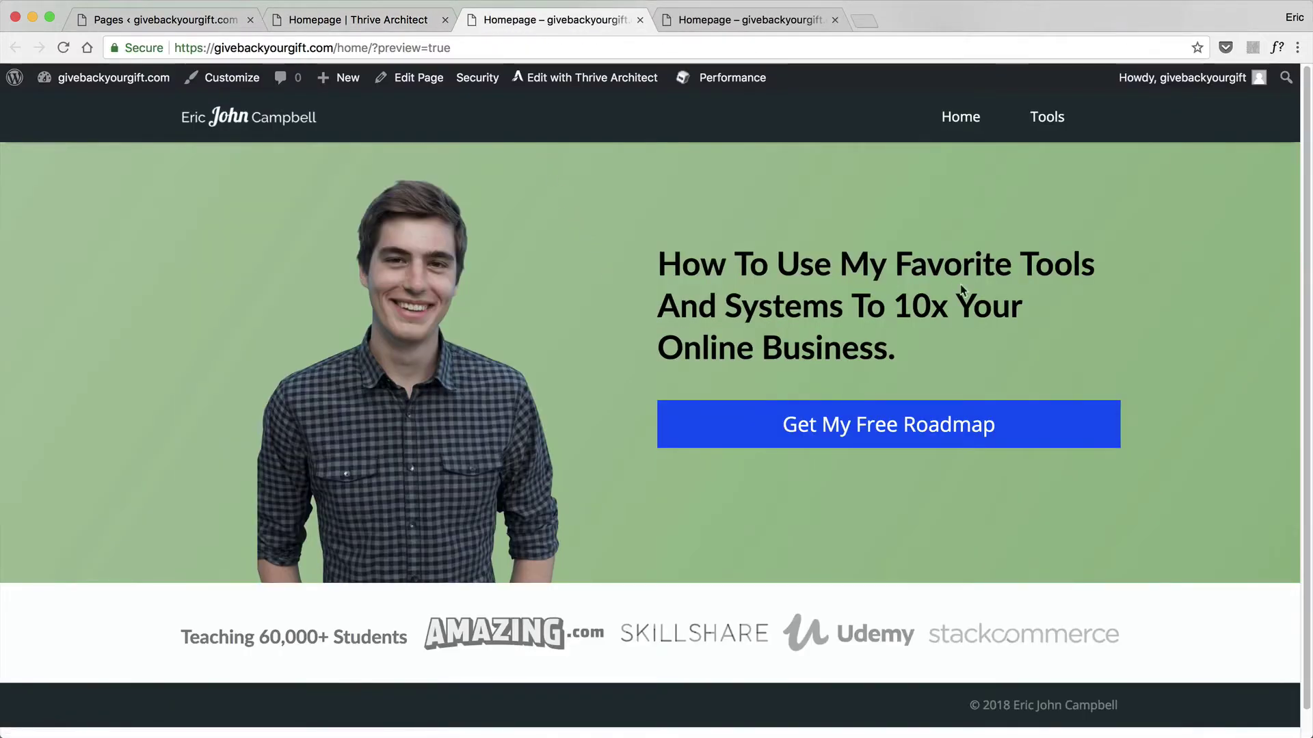
scroll(992, 311, down, 1)
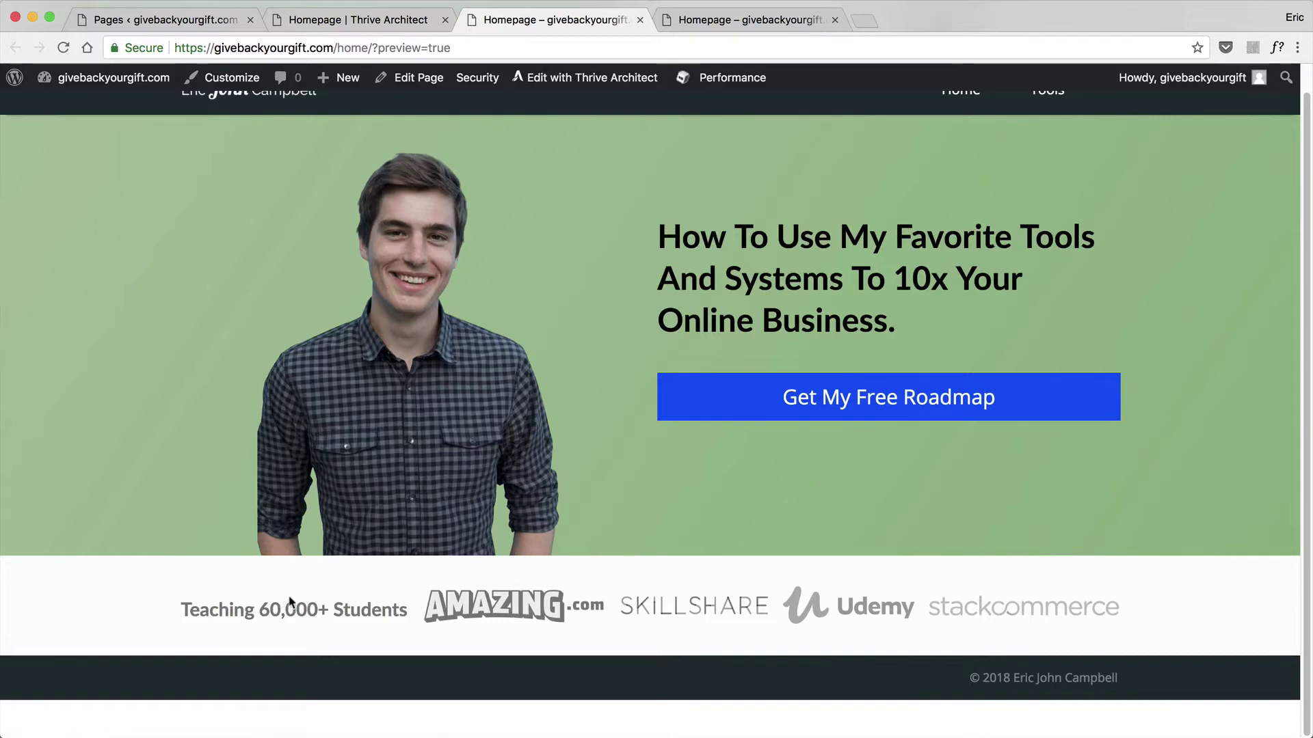
scroll(499, 605, up, 1)
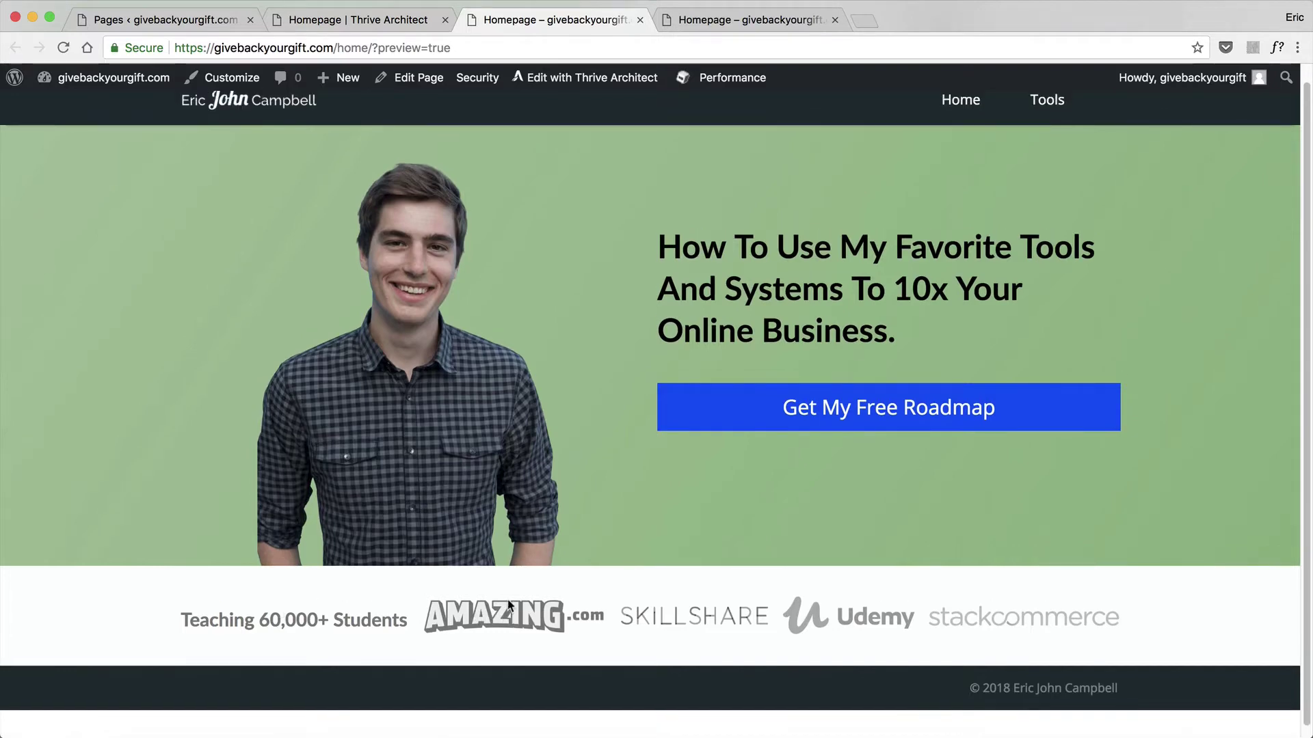
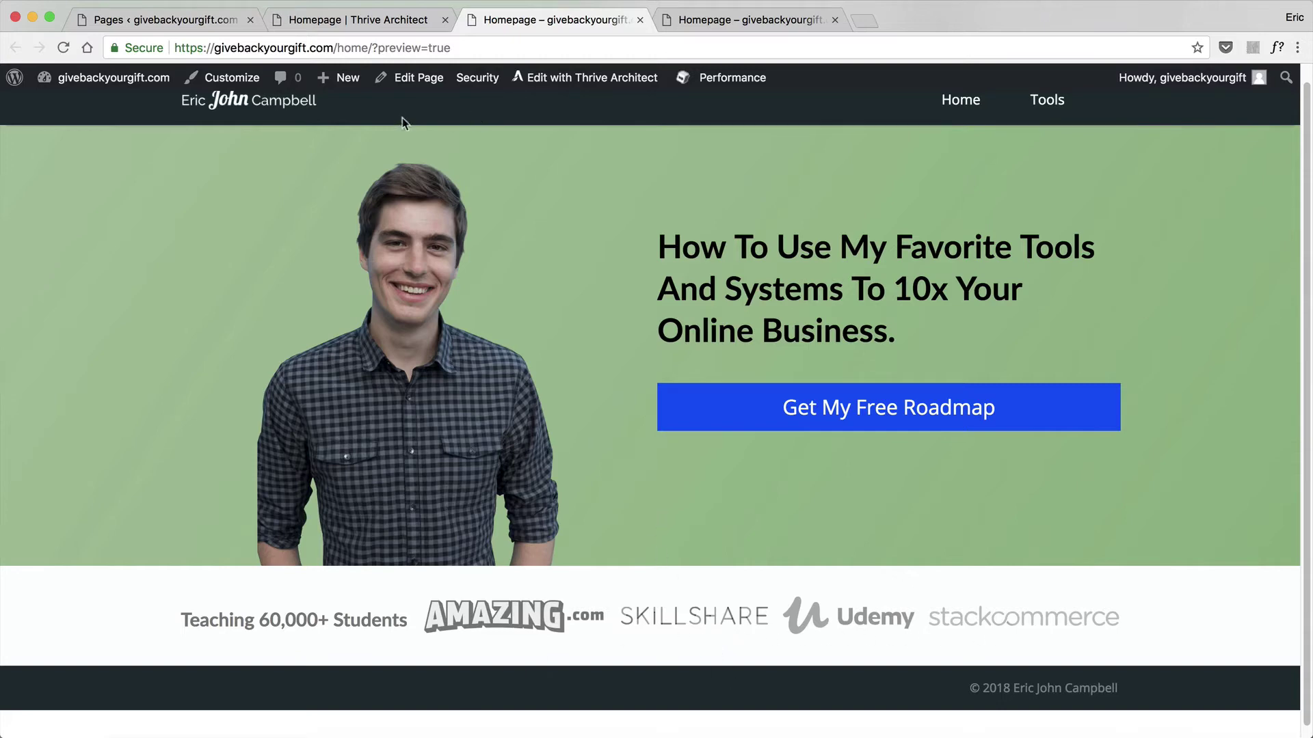
Return to the Thrive Architect editor and delete the stackcommerce logo together with its column.
click(301, 23)
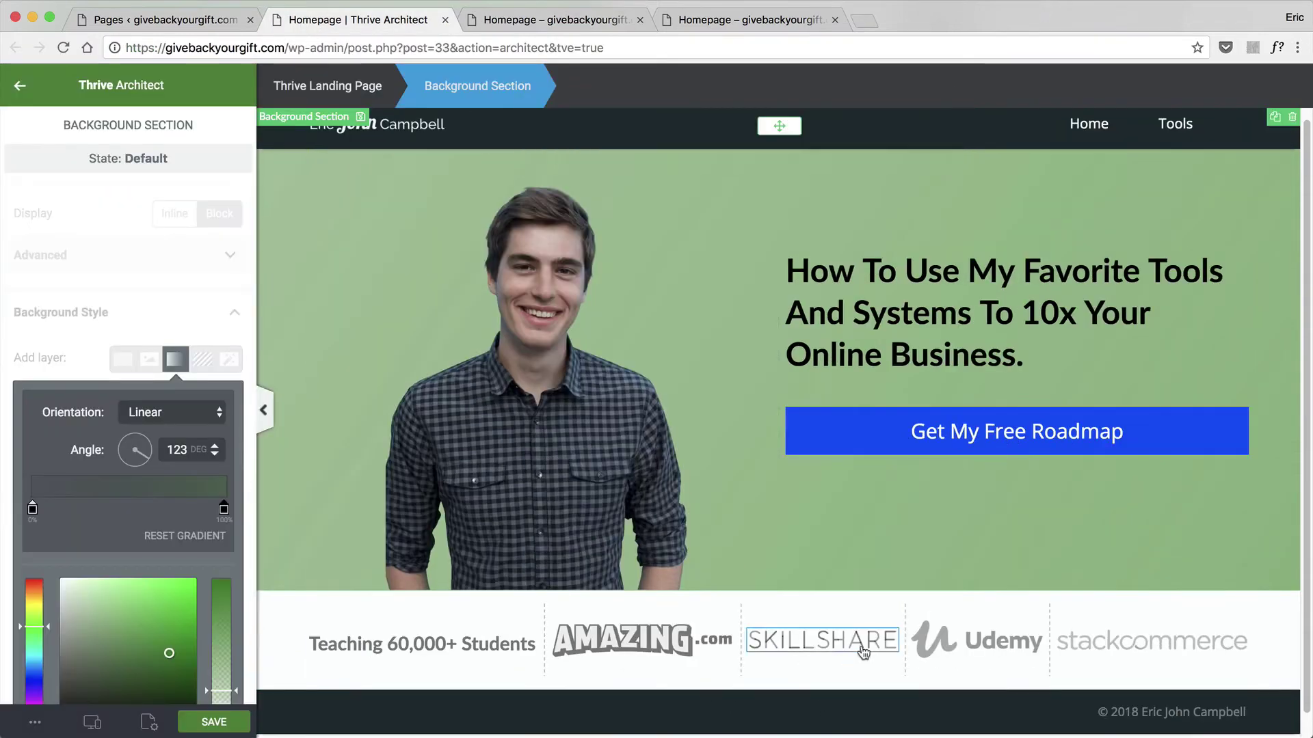
click(1119, 637)
click(1247, 627)
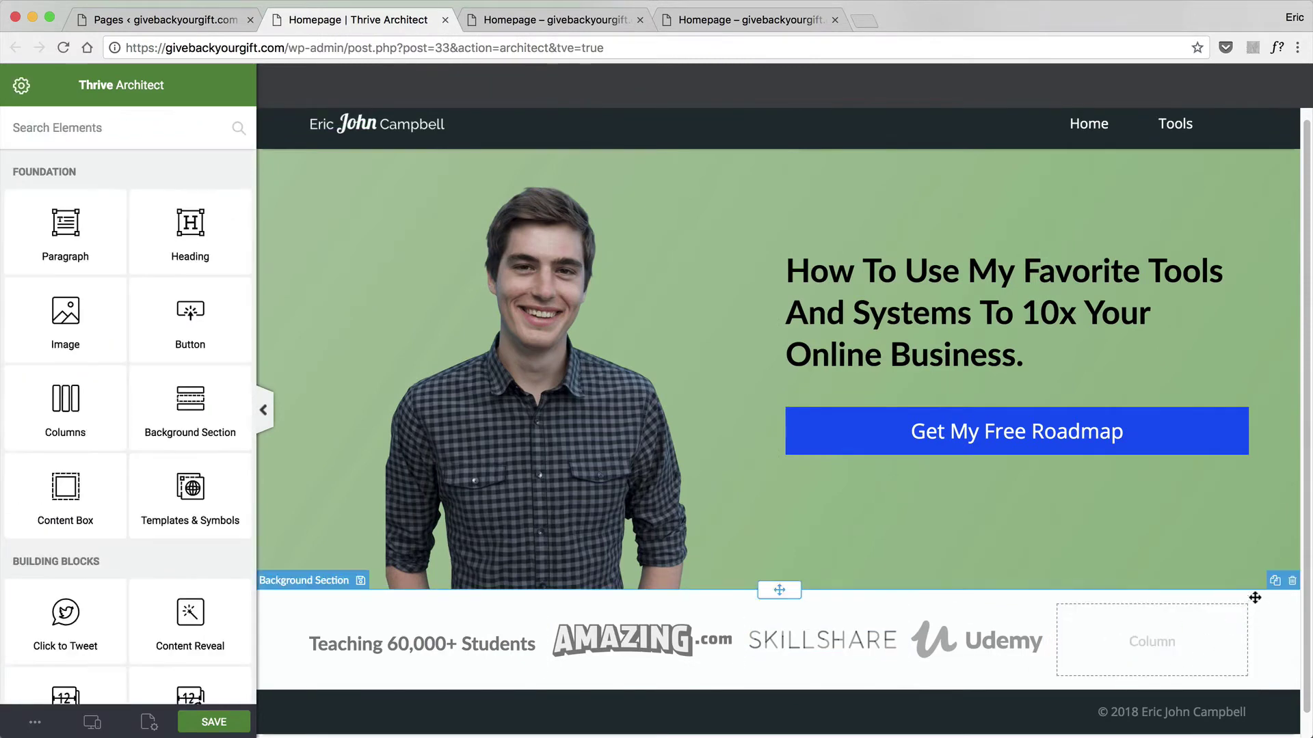
click(1240, 596)
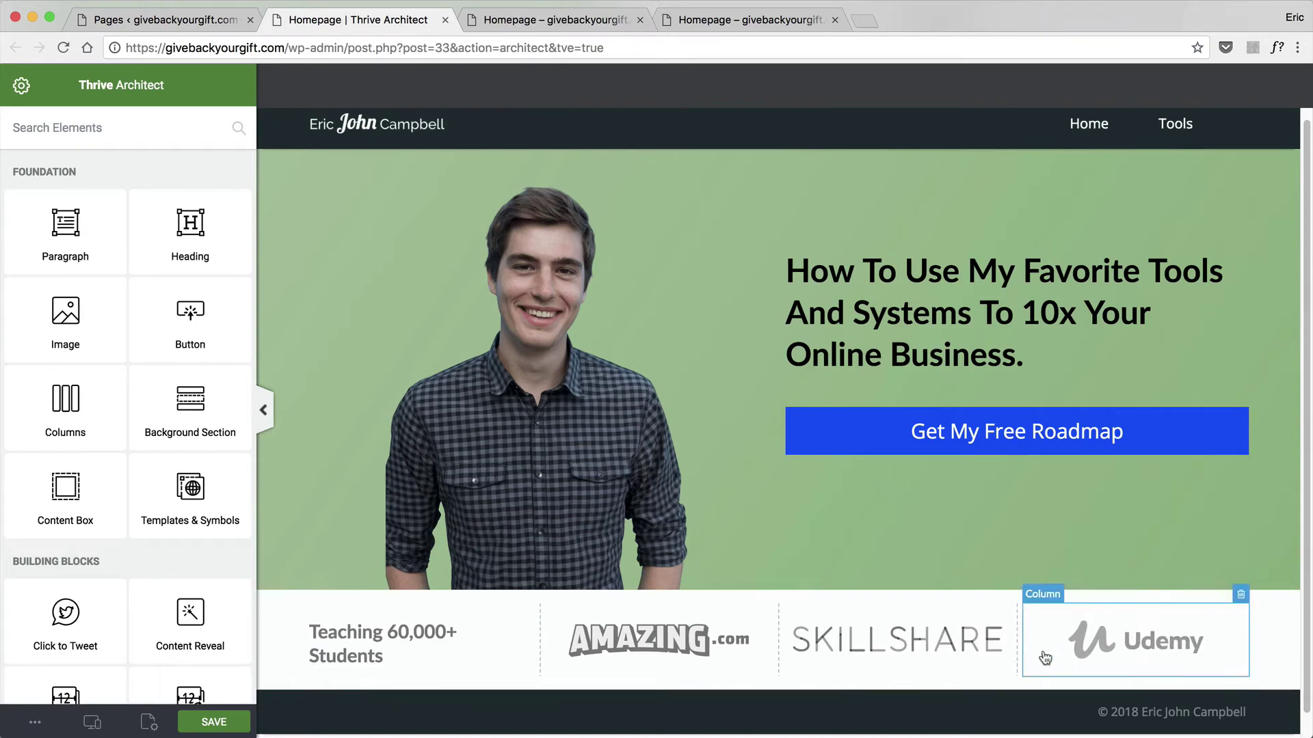
Shift the three remaining column boundaries toward the Udemy logo, widening the heading's column so its text fits on one line.
drag(1018, 649, 1082, 647)
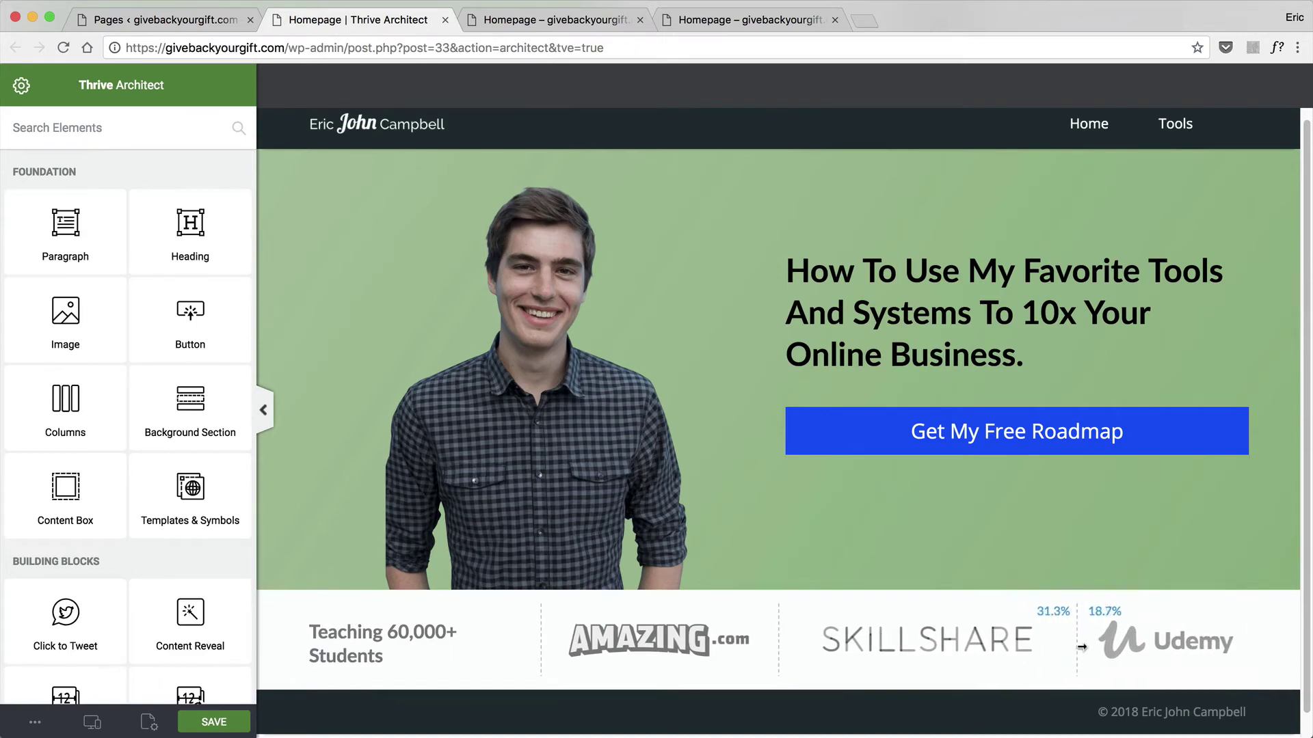
drag(779, 640, 847, 638)
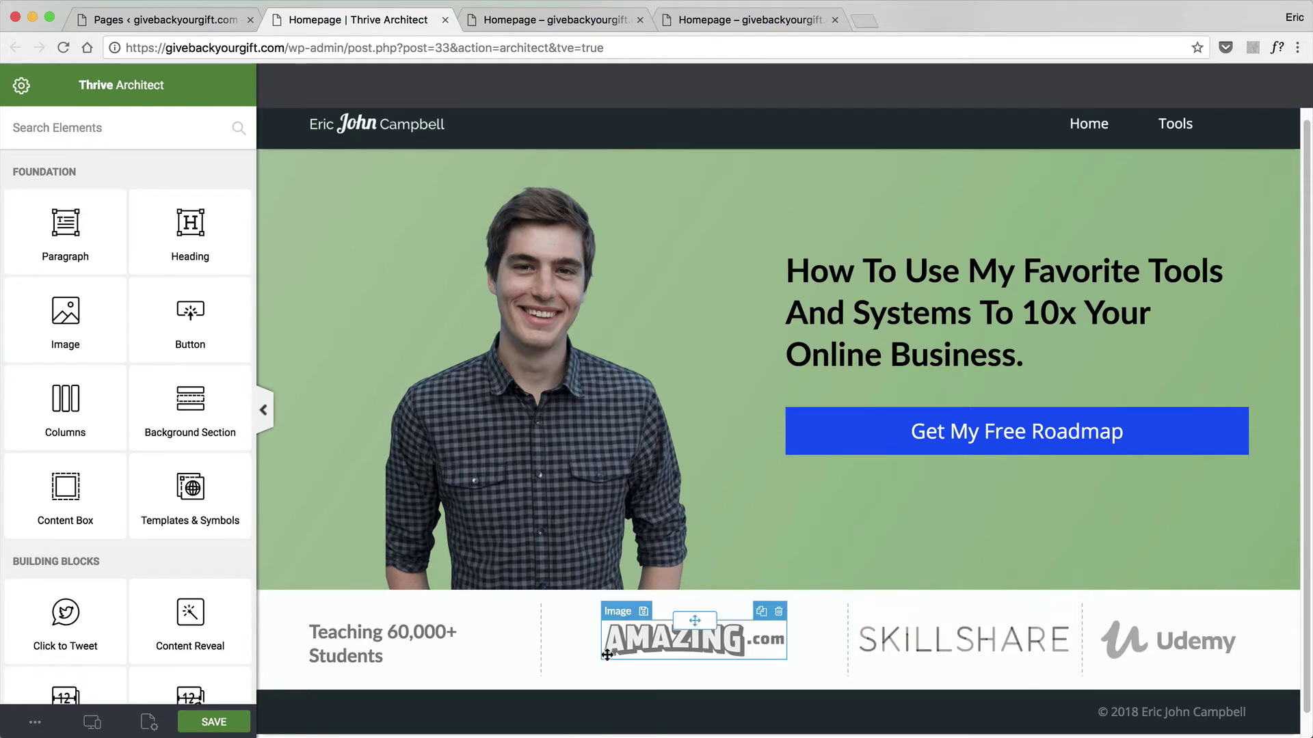
drag(544, 645, 643, 645)
Set the font size of the "Teaching 60,000+ Students" heading to 31 px.
triple_click(543, 644)
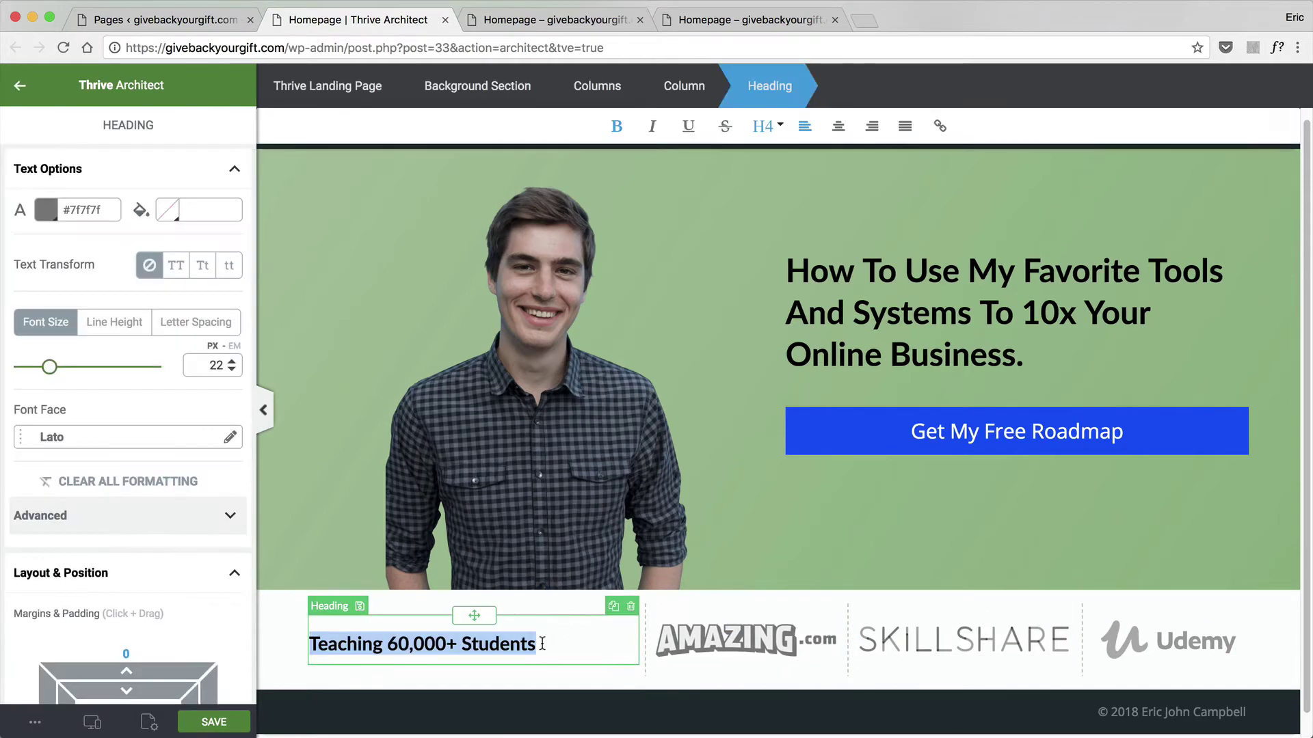
mouse_move(49, 367)
mouse_down()
mouse_move(80, 370)
mouse_move(63, 373)
mouse_up()
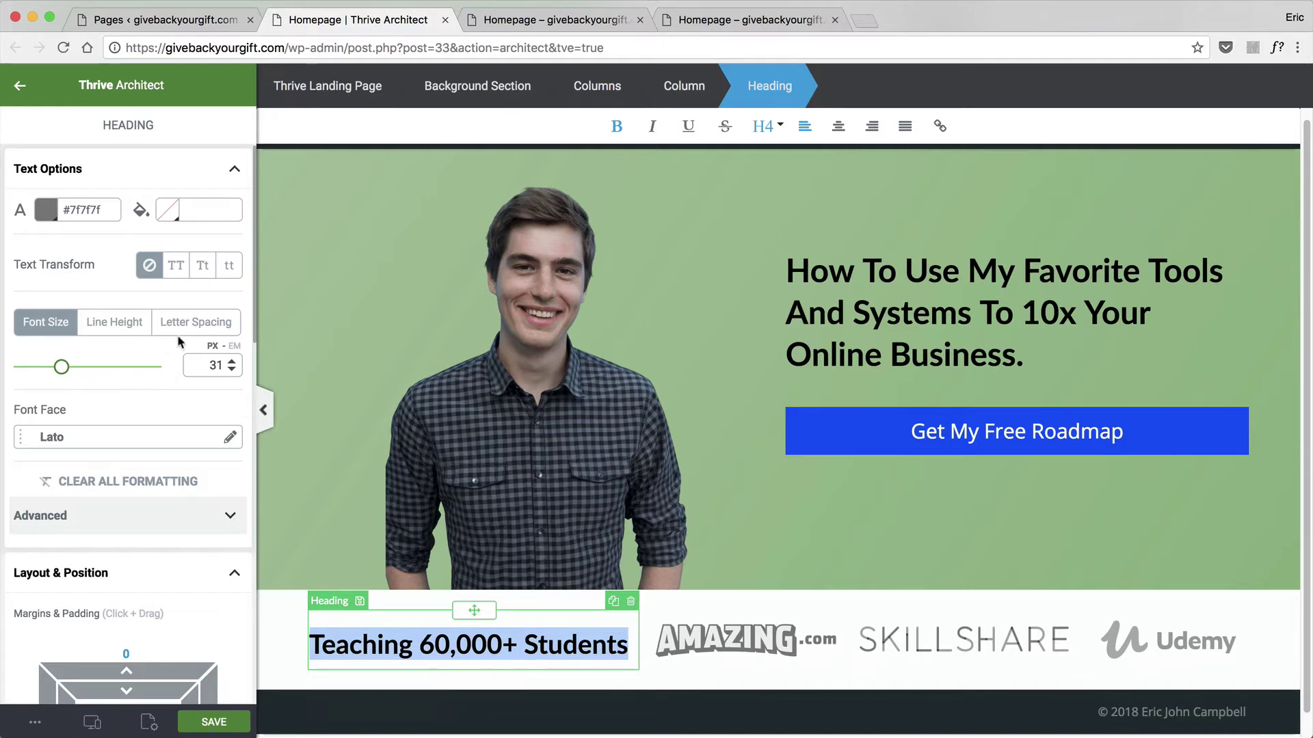
Set the "Teaching 60,000+ Students" heading's top margin to -18 to align it vertically with the logos, and save the page.
scroll(179, 341, down, 5)
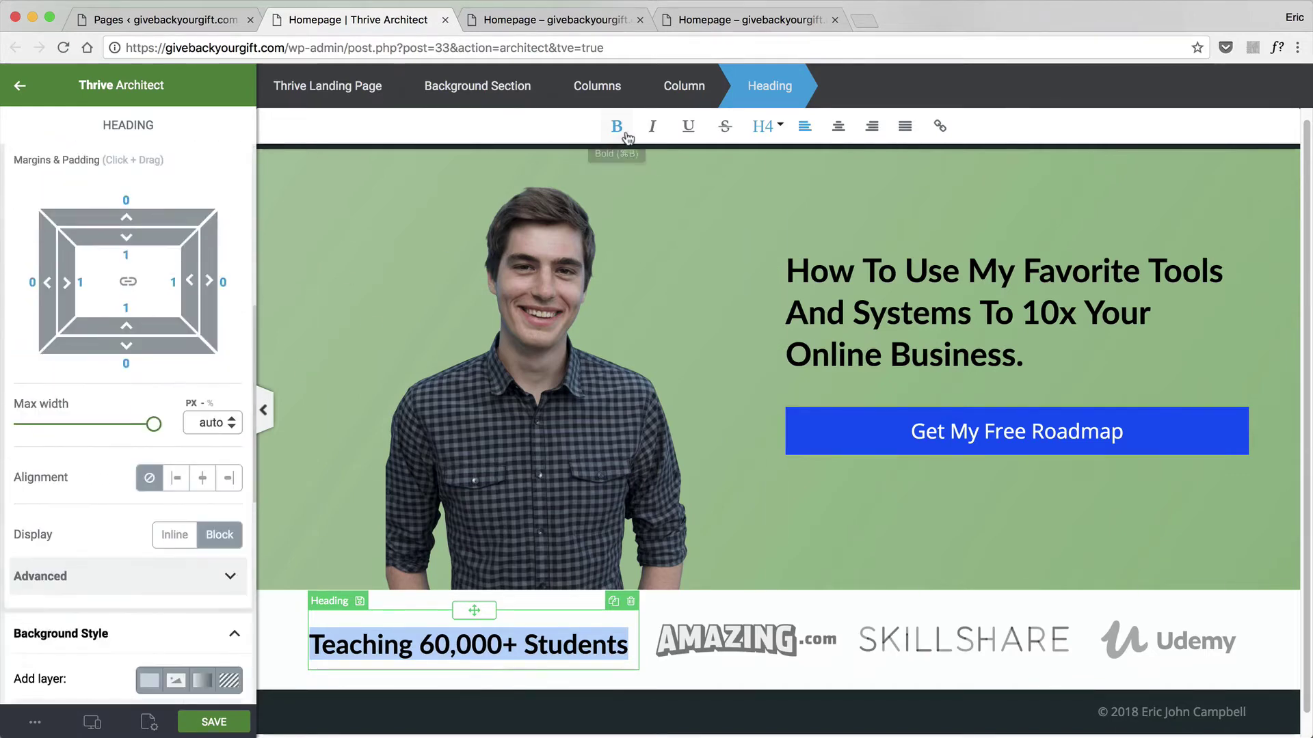
click(683, 85)
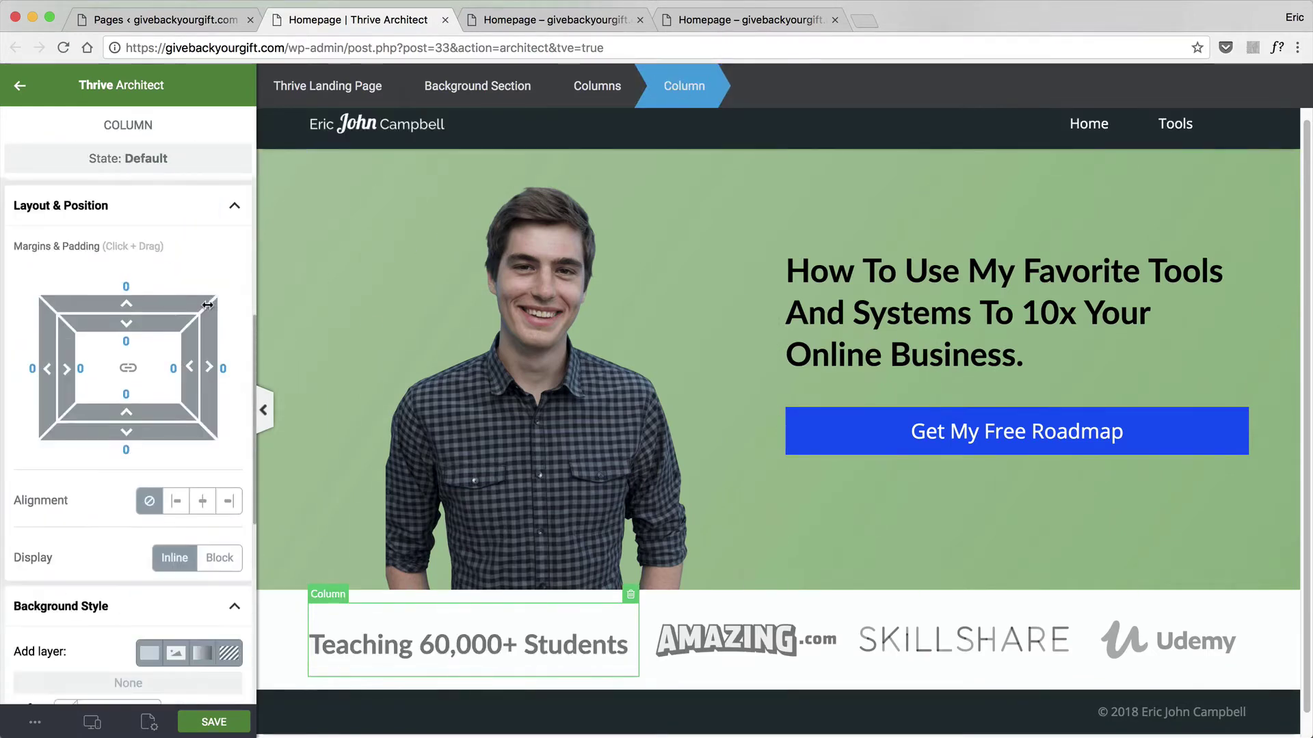
scroll(205, 301, up, 3)
click(595, 86)
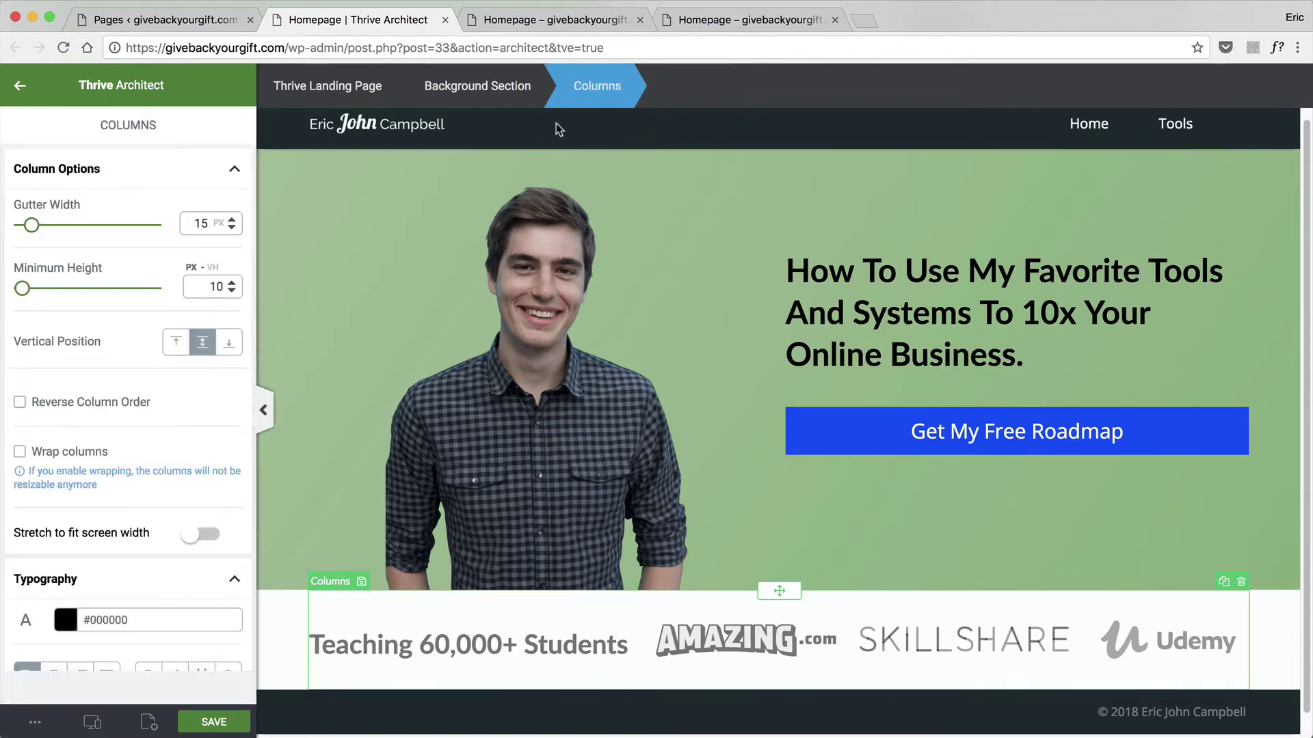
click(581, 660)
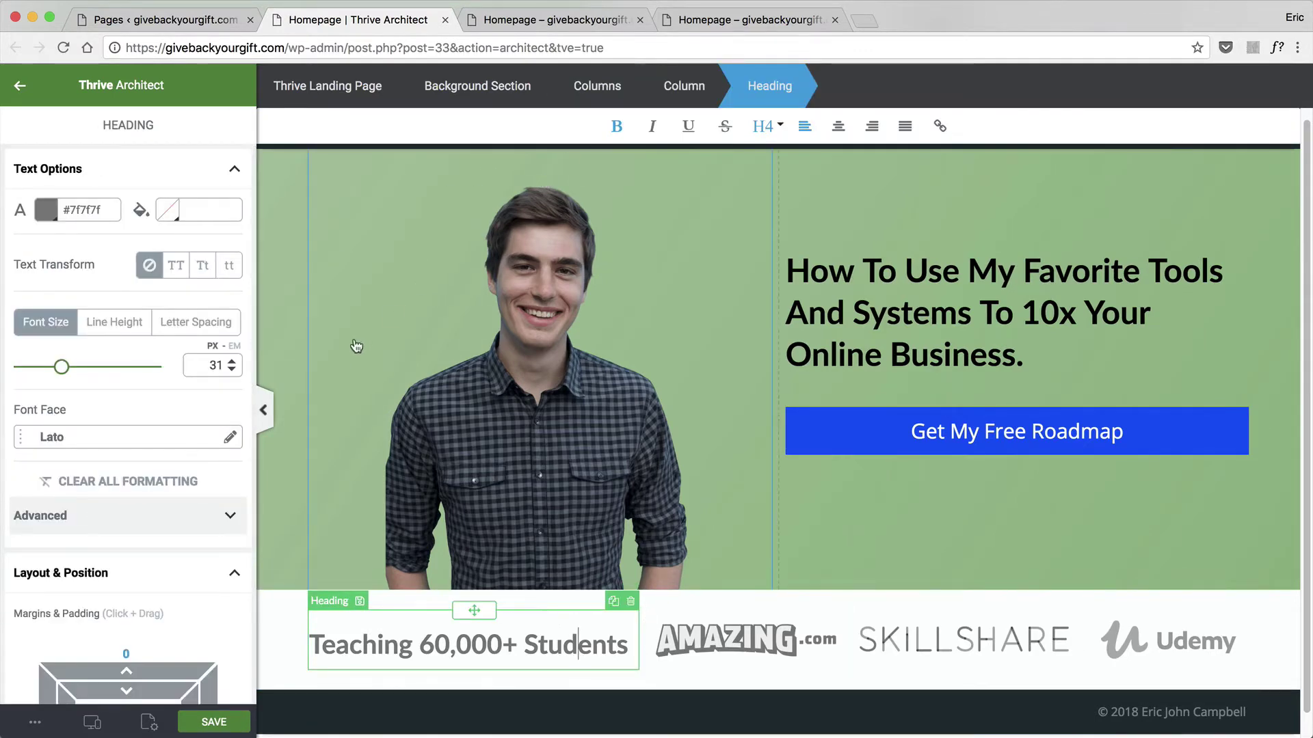
scroll(195, 503, down, 3)
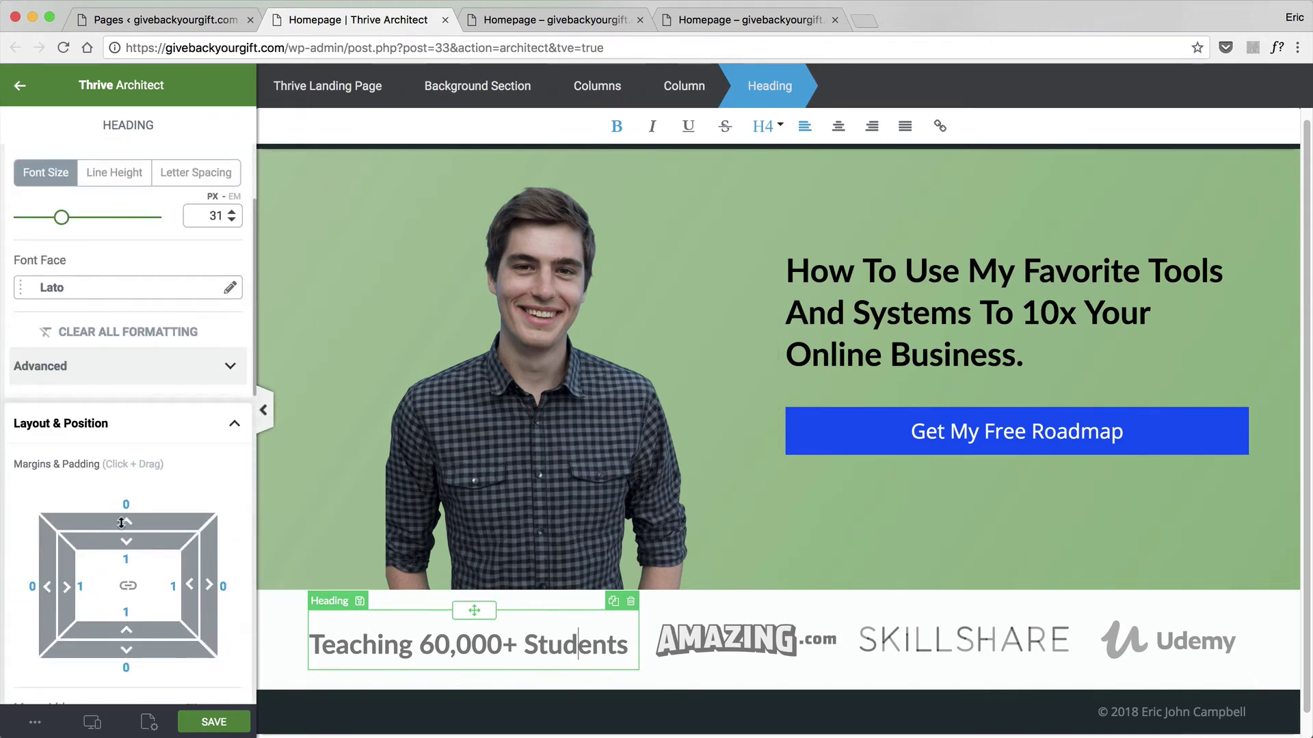
drag(121, 522, 124, 552)
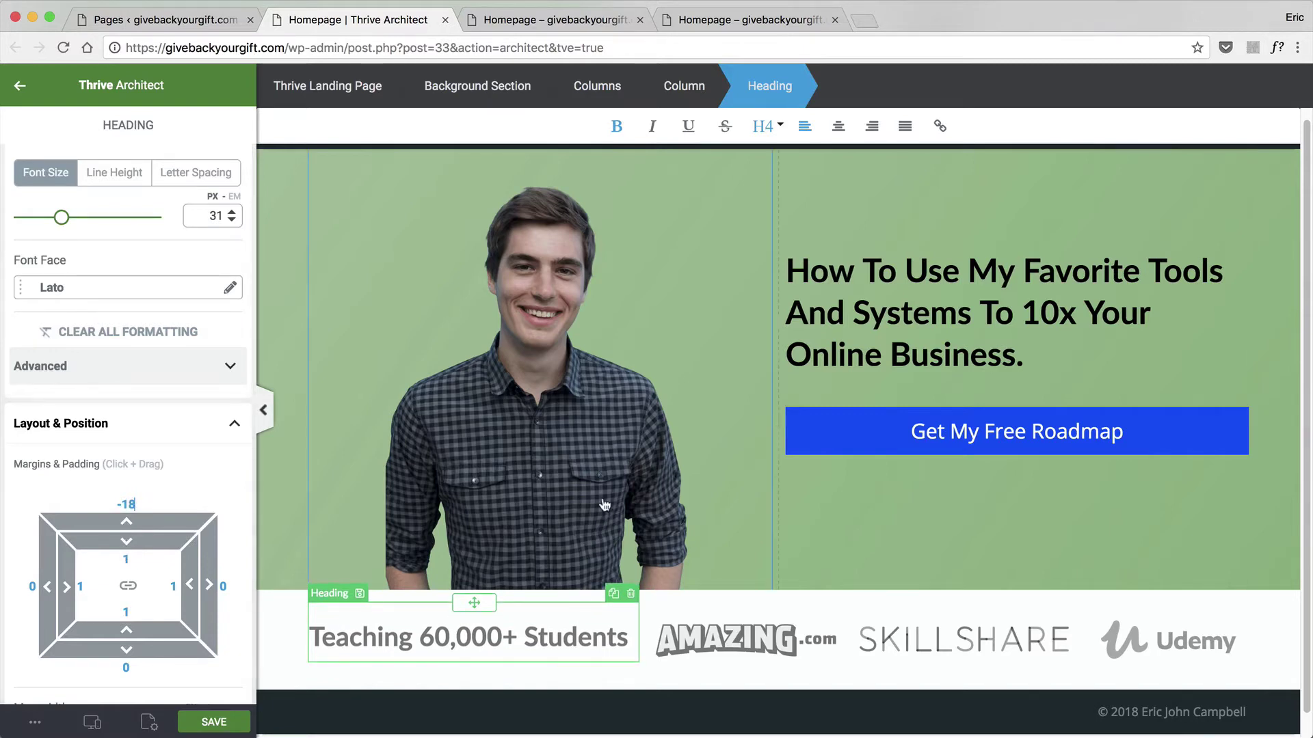
click(589, 546)
click(237, 723)
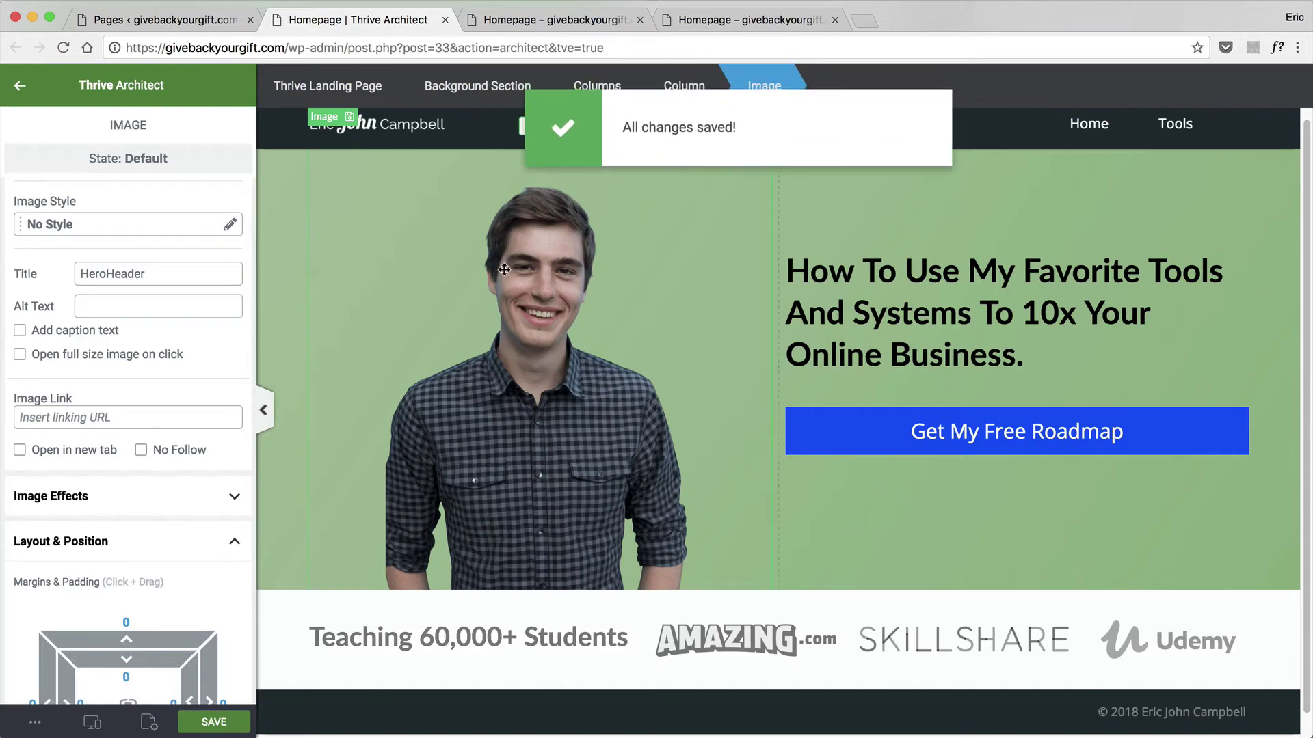
Clear the solid green background color of the hero background section, keeping its linear gradient layer.
click(303, 258)
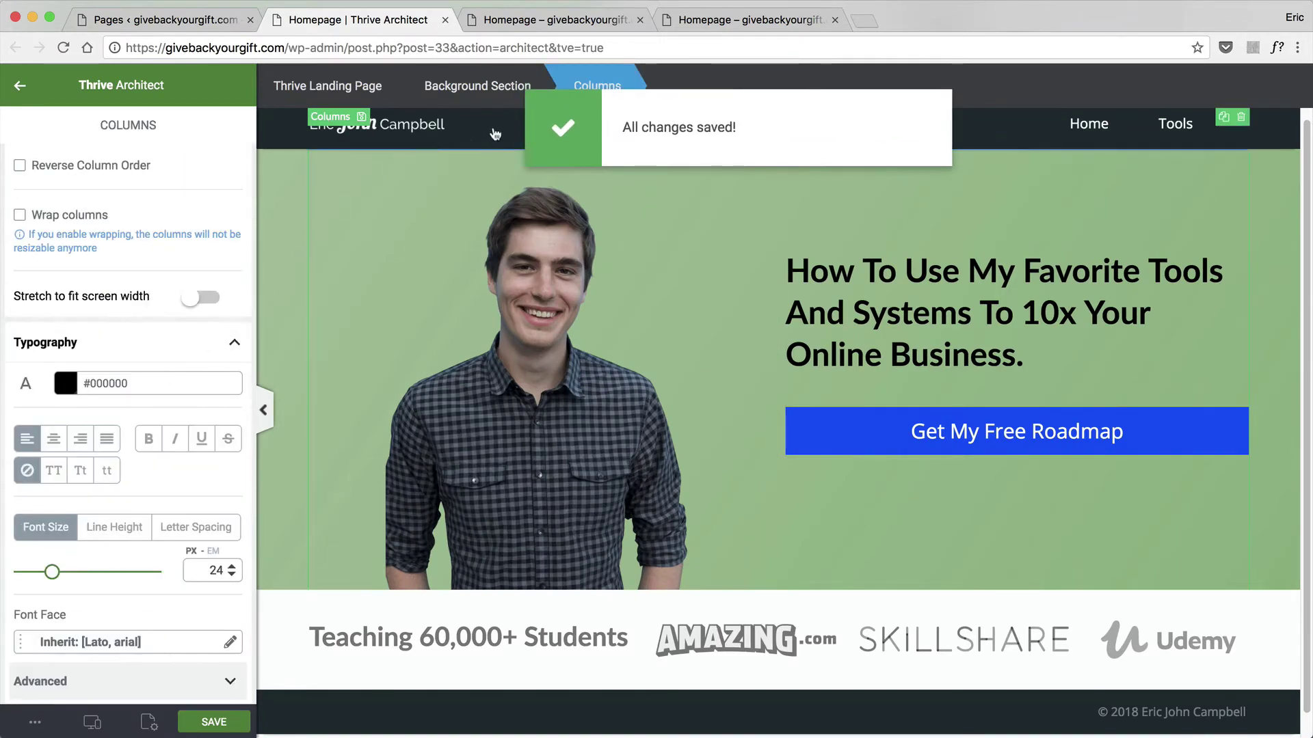
click(477, 85)
scroll(100, 387, down, 5)
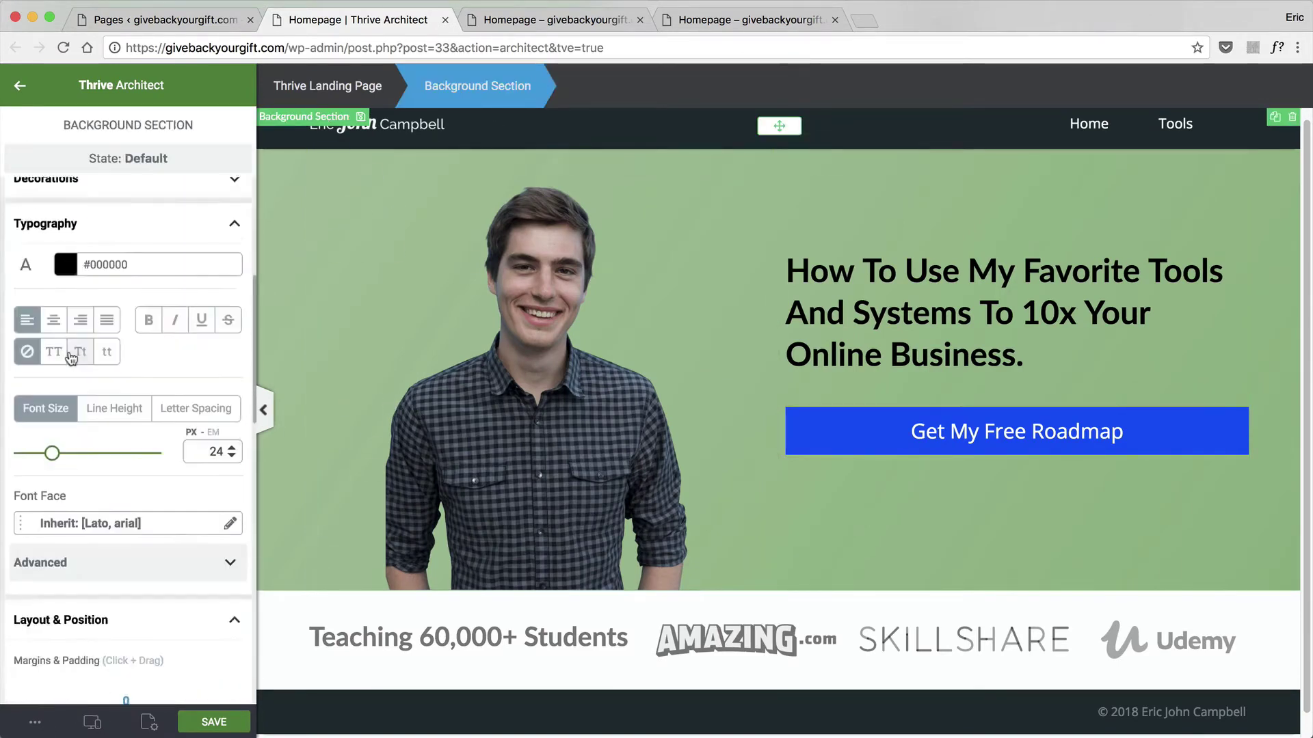
click(66, 577)
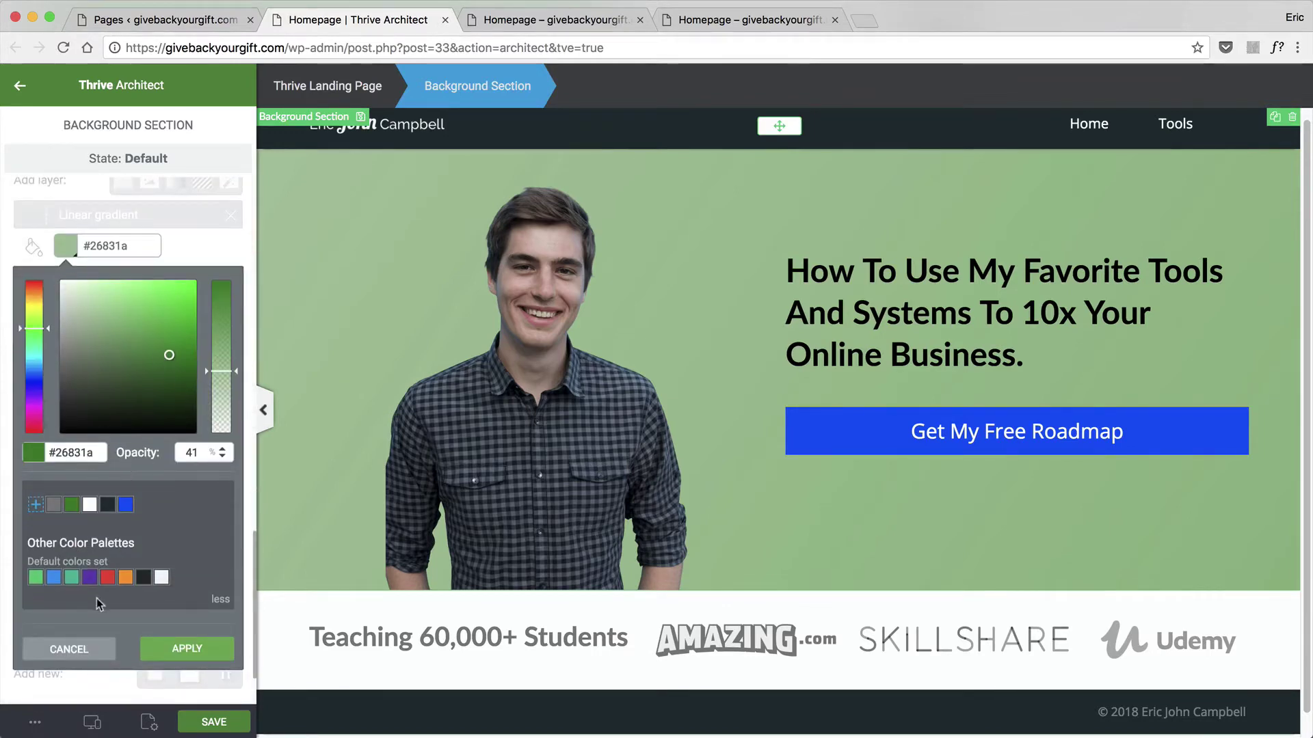
click(99, 651)
click(65, 246)
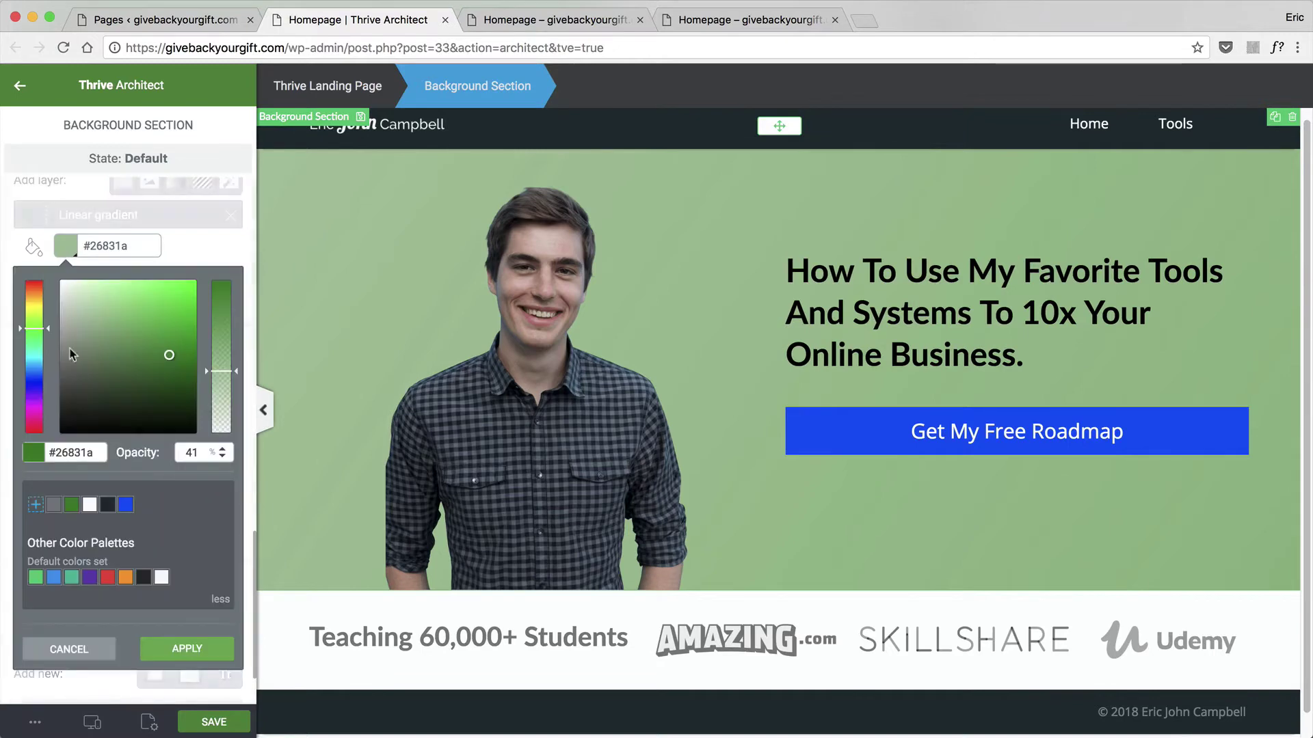
click(32, 457)
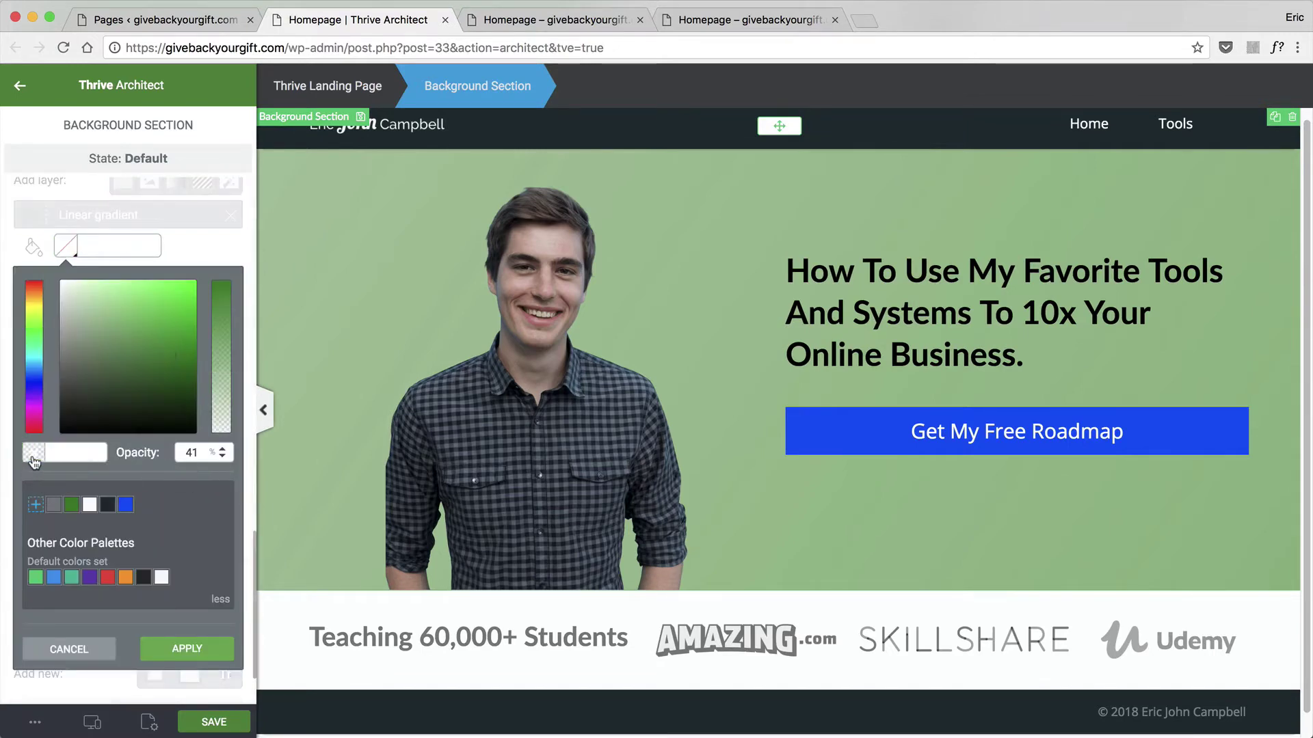
click(189, 655)
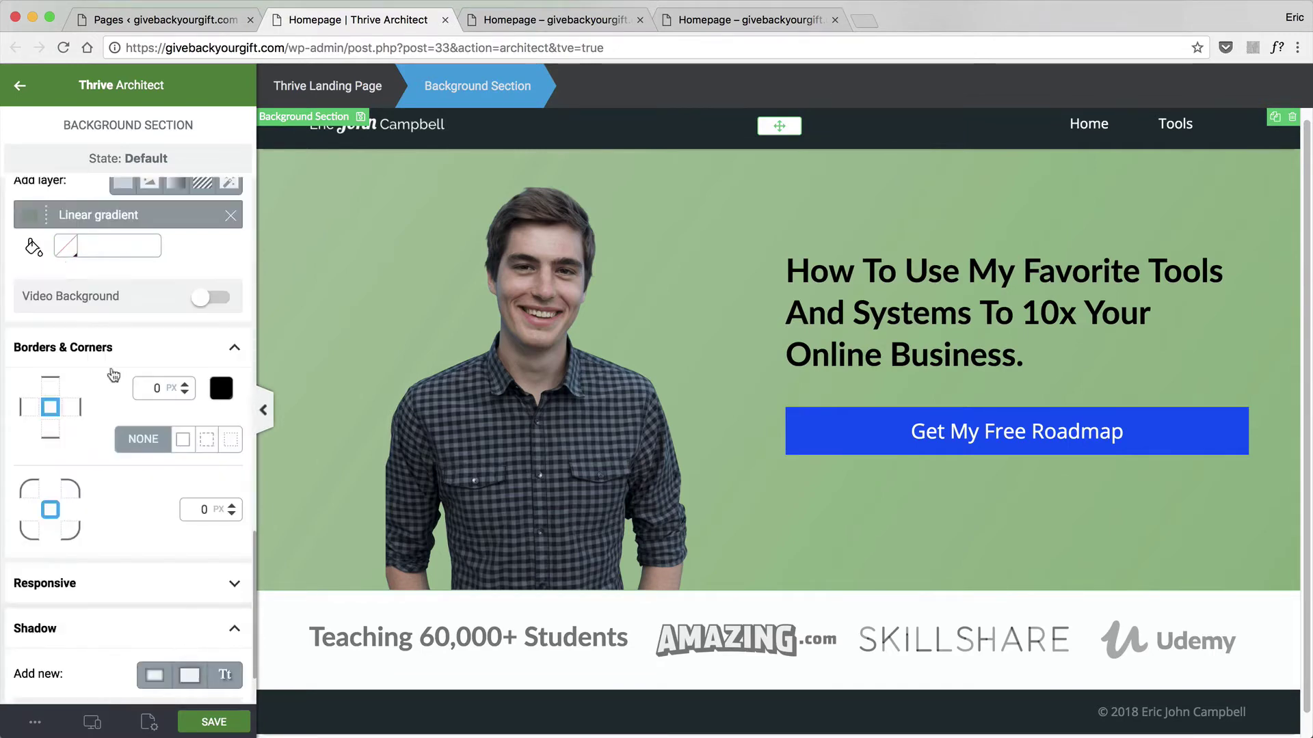
Set the starting color stop of the hero section's linear gradient to green #26831a at 63% opacity.
click(107, 233)
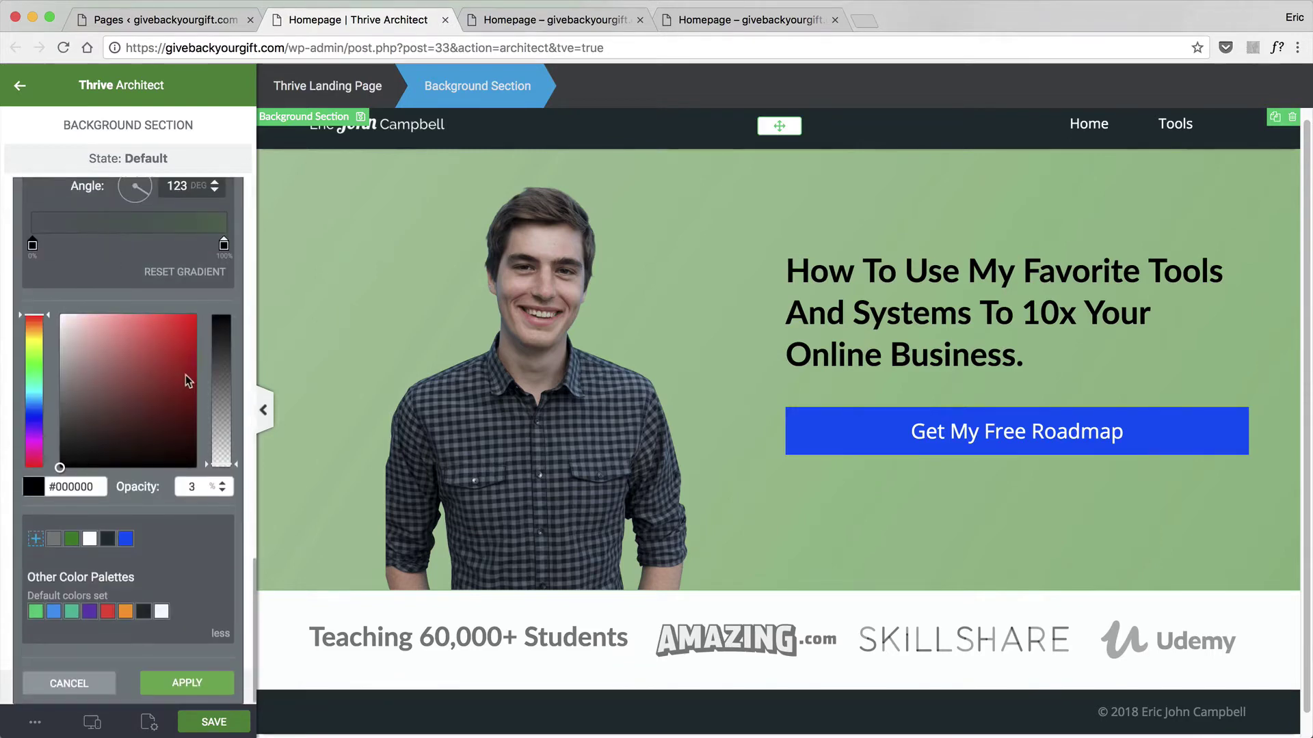
scroll(179, 376, up, 1)
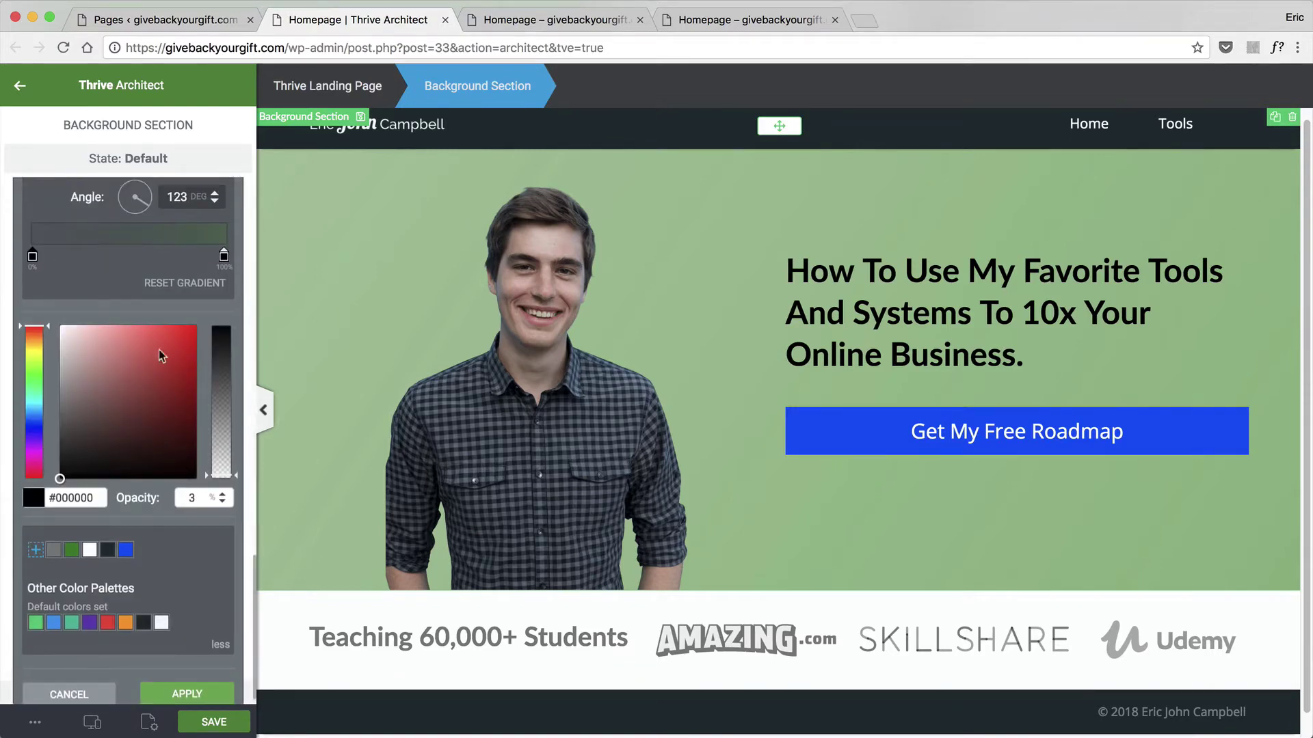
drag(208, 482, 229, 452)
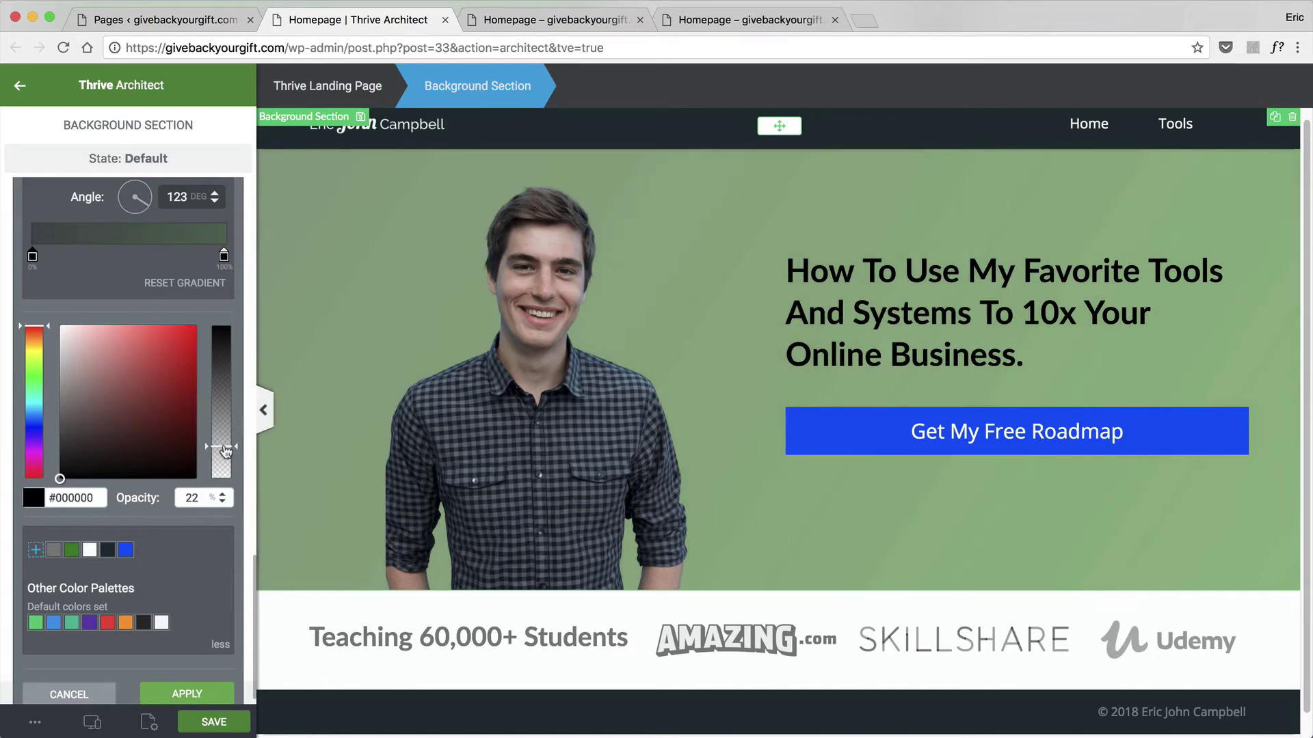
click(72, 550)
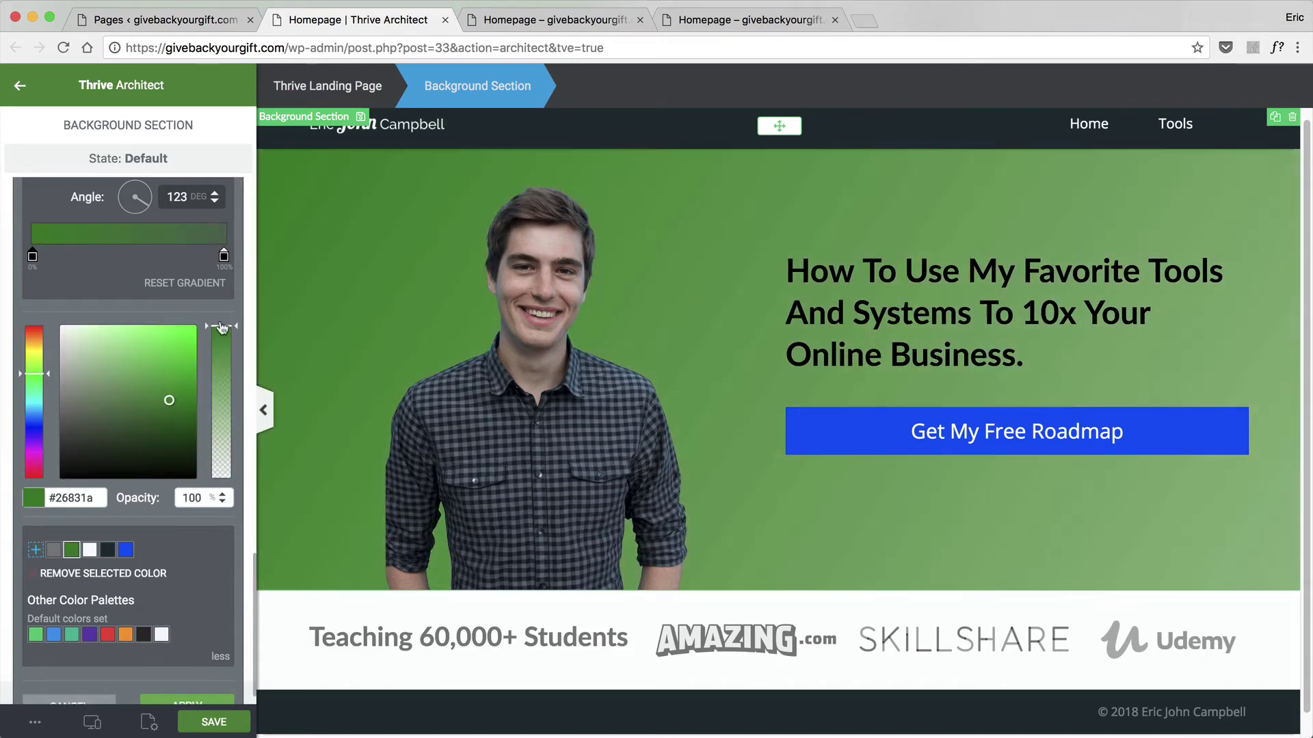
drag(207, 333, 229, 387)
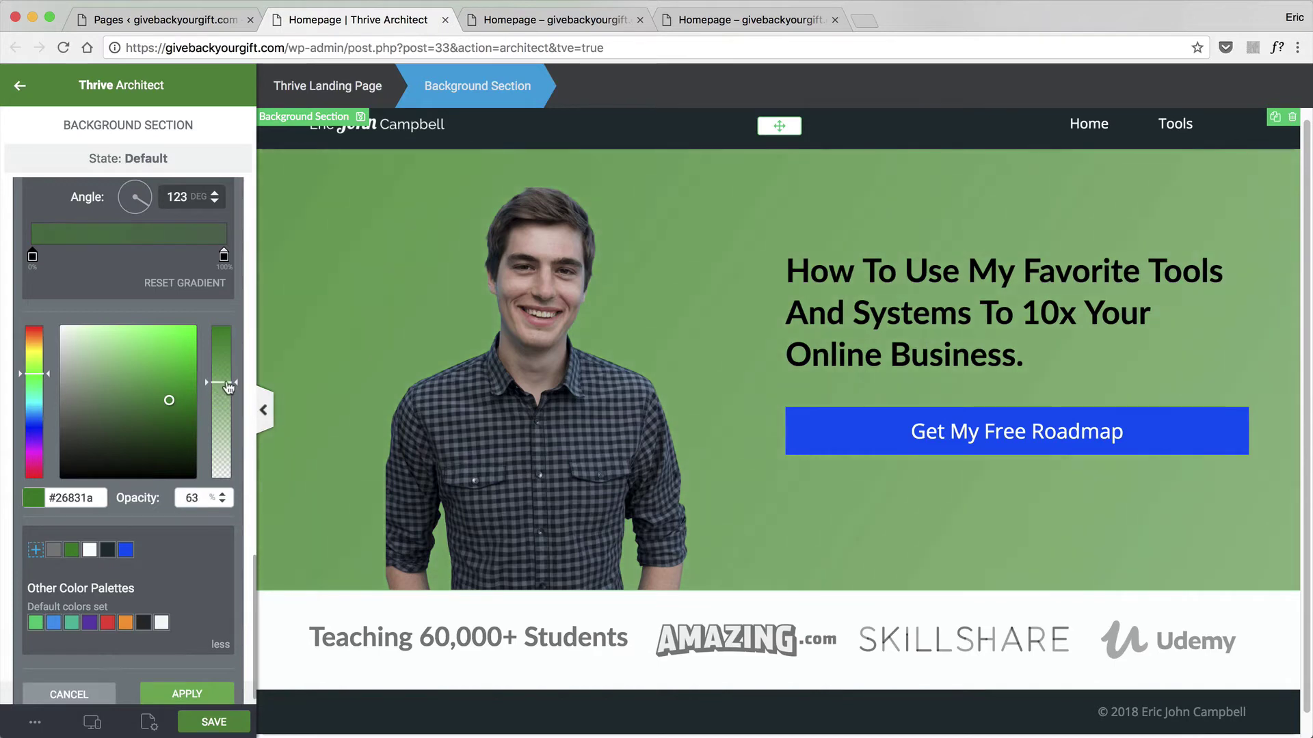
Set the hero gradient's angle to 274 degrees and its starting color stop's opacity to 86%, and save the page.
scroll(167, 355, up, 1)
drag(147, 233, 104, 258)
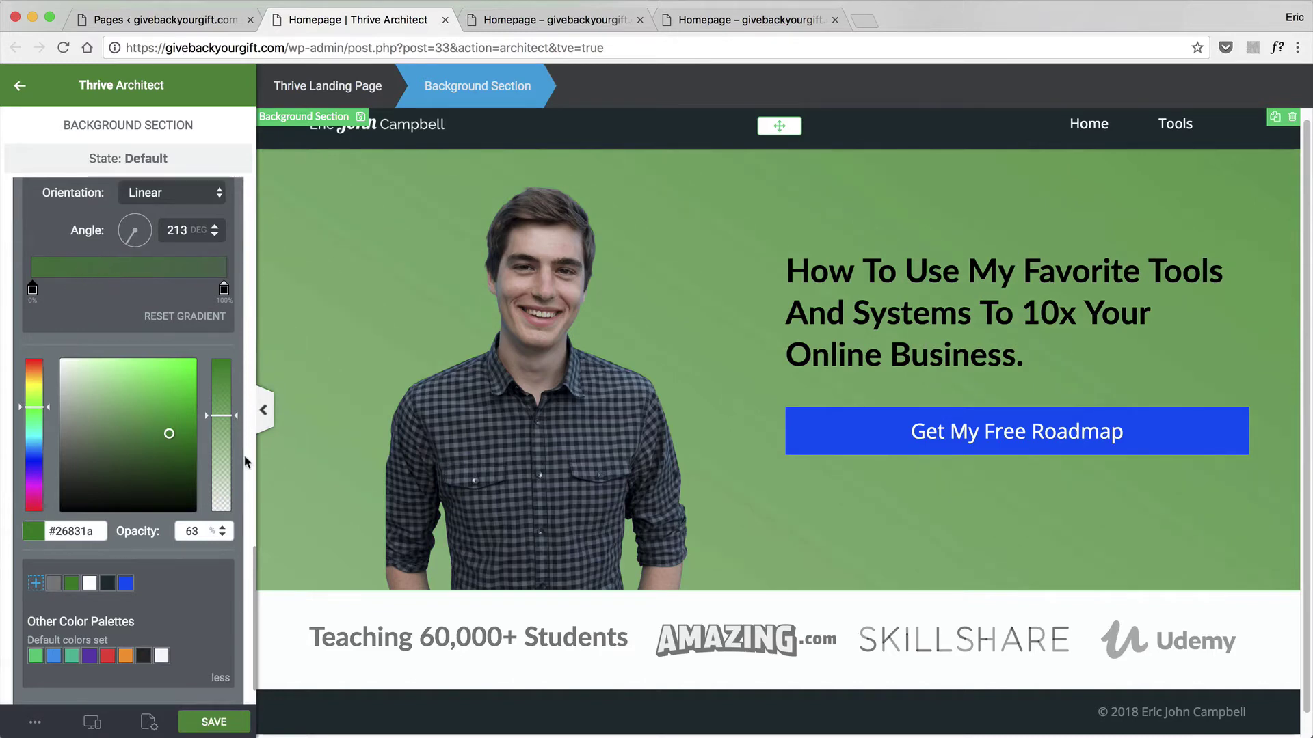
drag(208, 410, 210, 387)
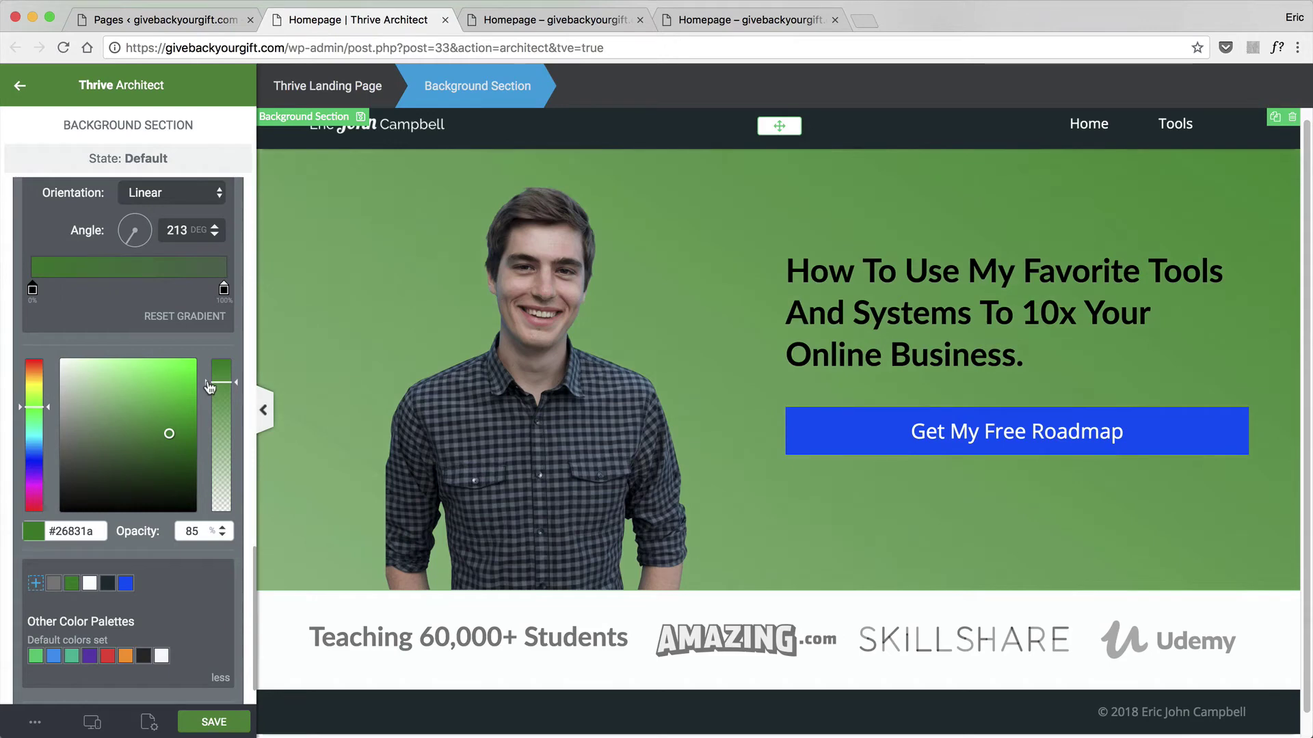
drag(146, 248, 117, 230)
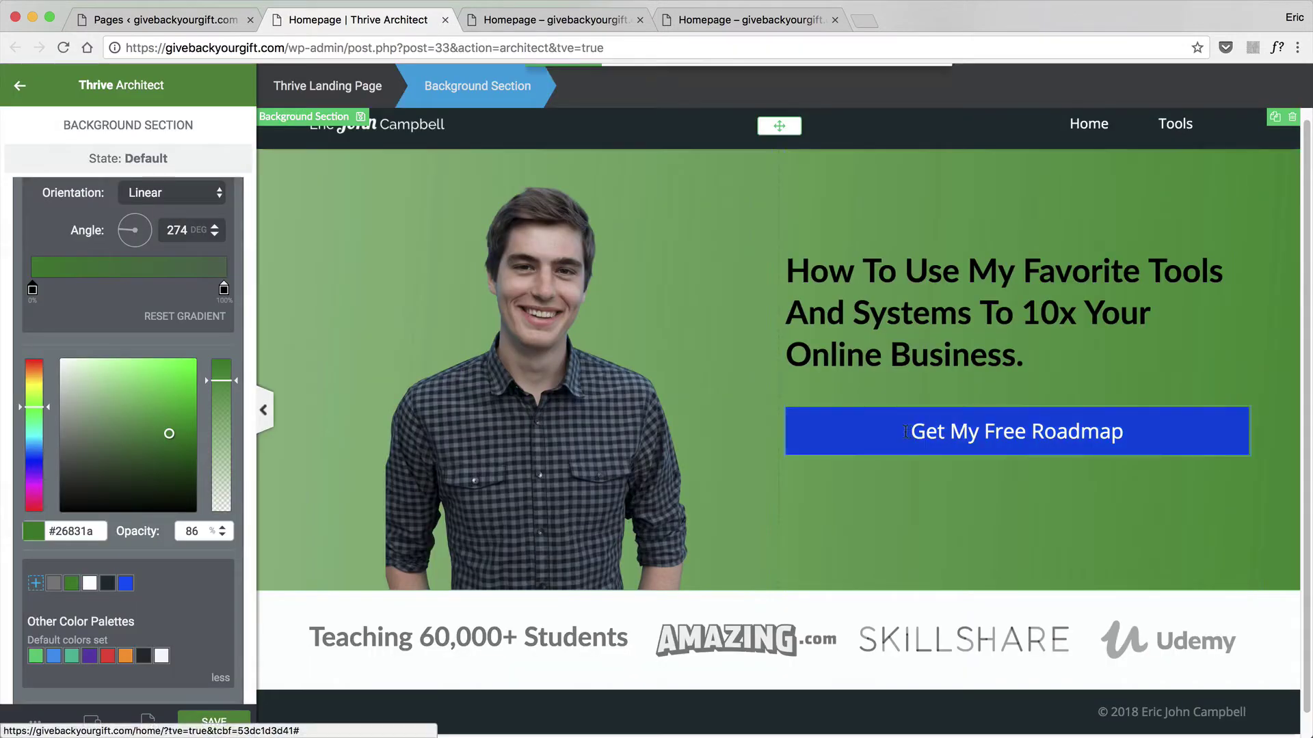
Add a drop shadow to the "Get My Free Roadmap" button with 5 px distance, 15 px blur and -3 px spread.
click(886, 423)
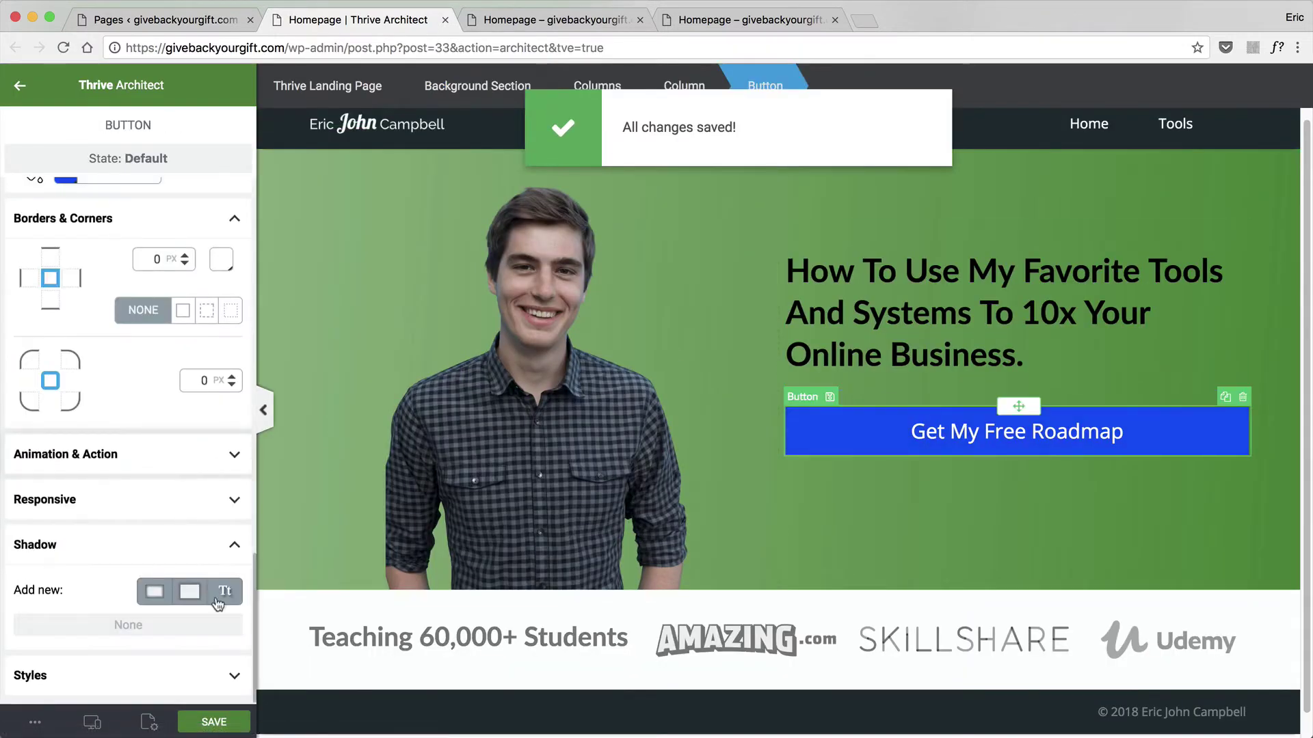
click(179, 592)
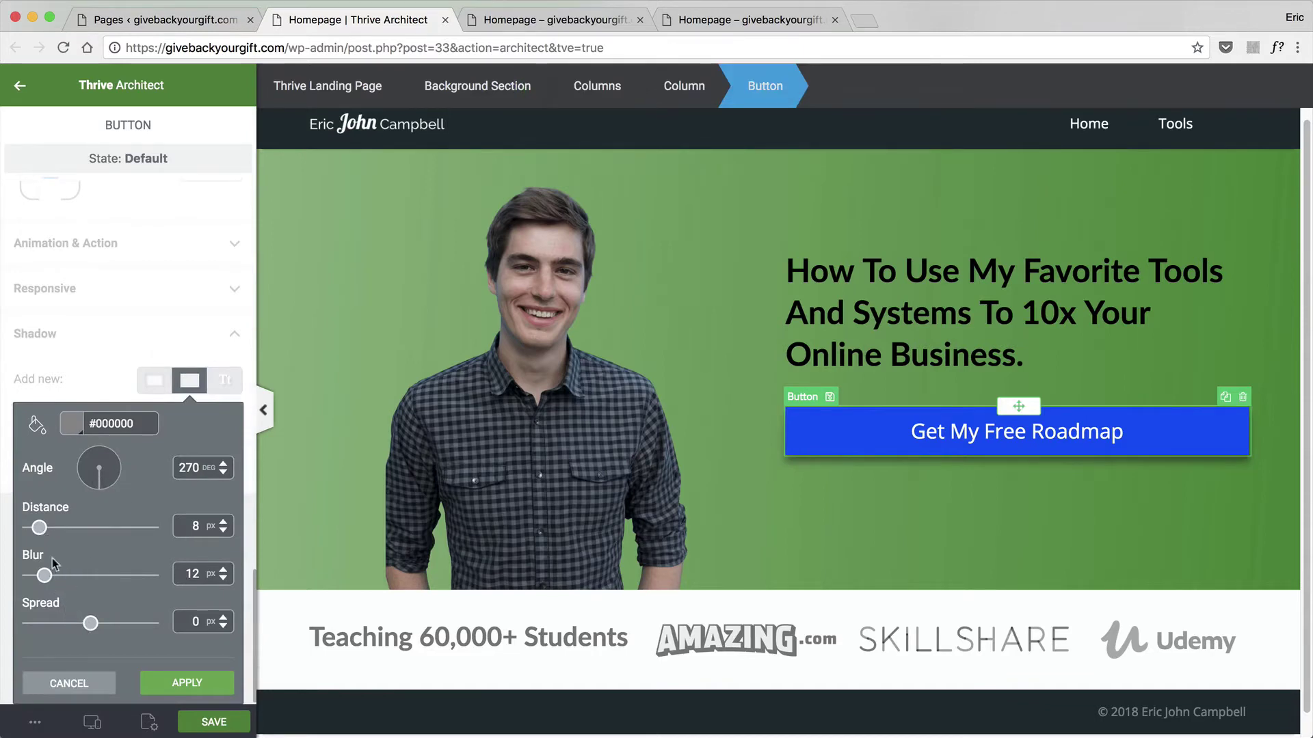
drag(44, 575, 36, 578)
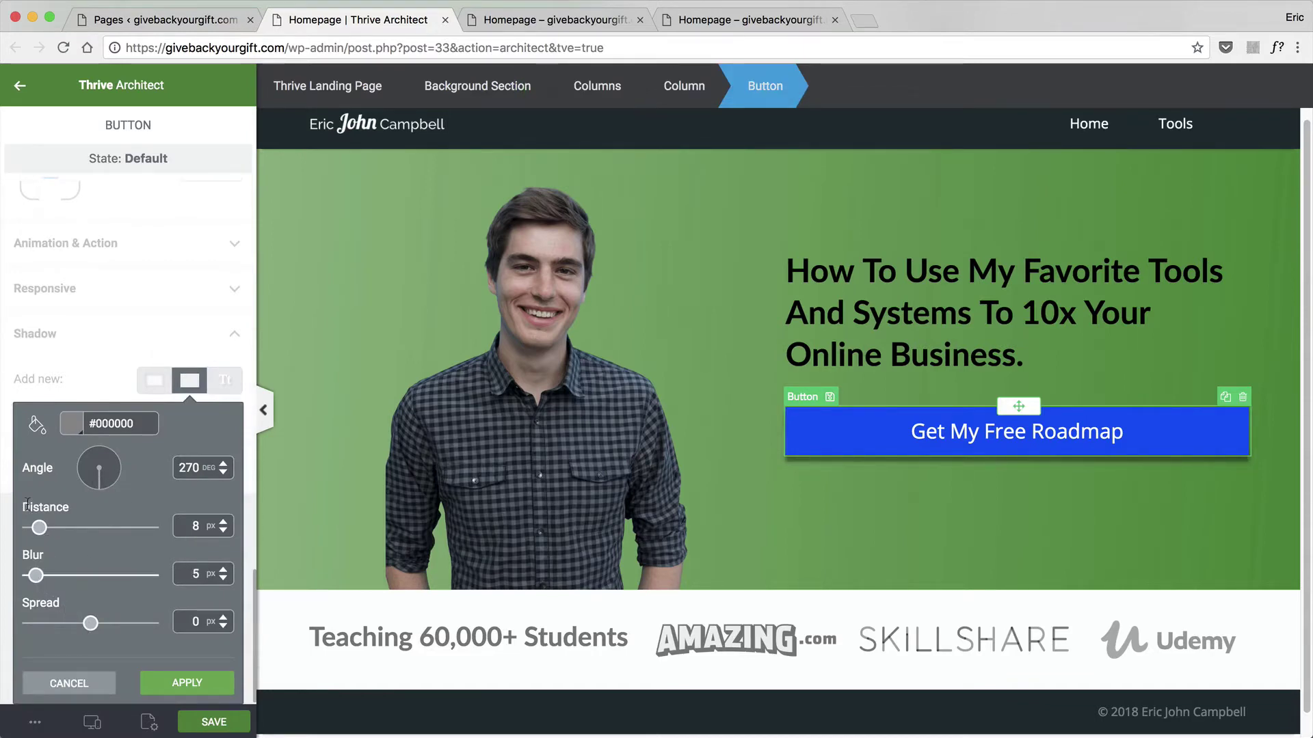
drag(44, 524, 48, 576)
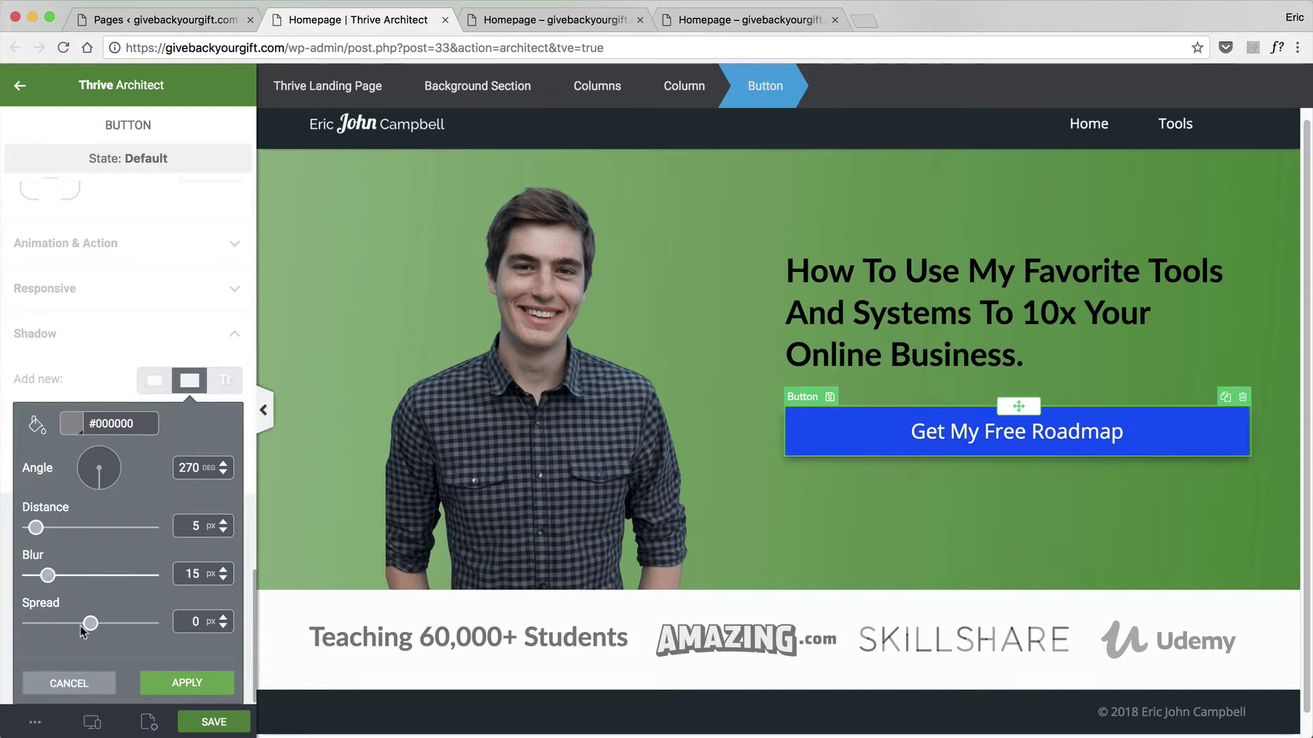
mouse_move(88, 630)
mouse_down()
mouse_move(74, 630)
mouse_move(85, 631)
mouse_up()
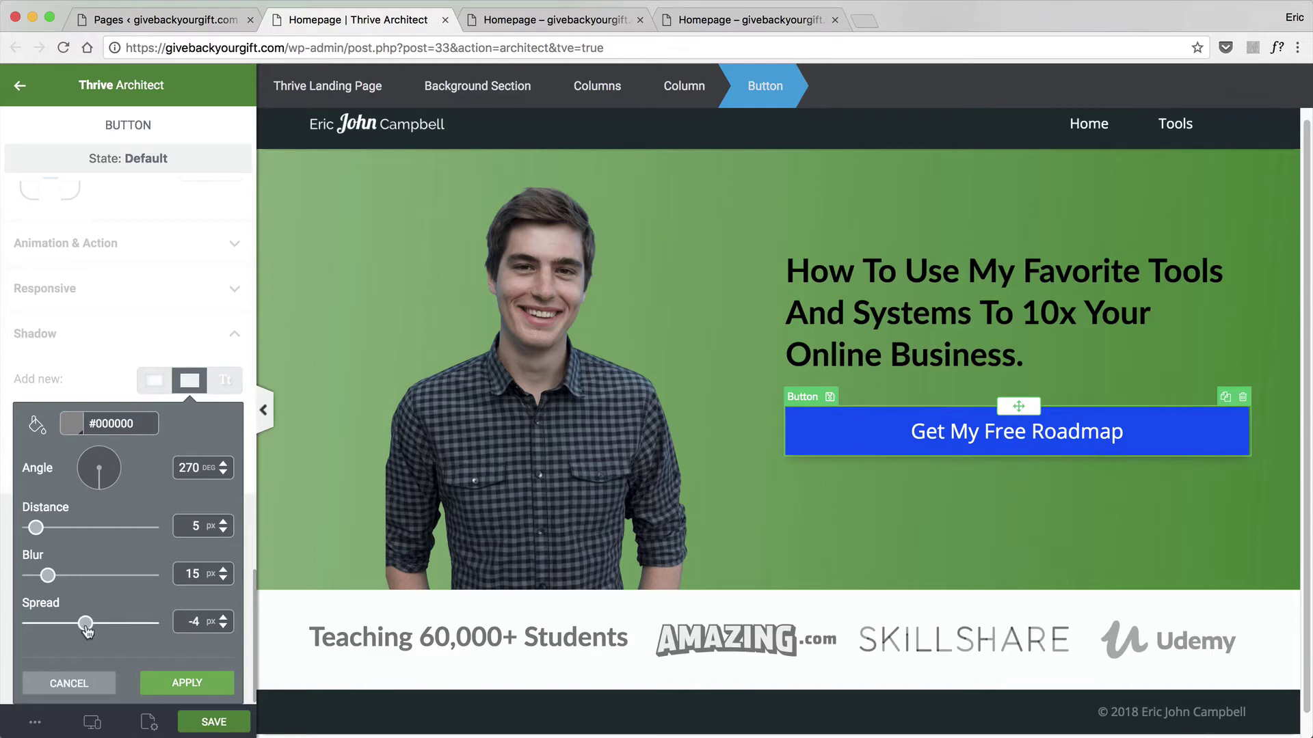
click(176, 683)
scroll(176, 685, down, 3)
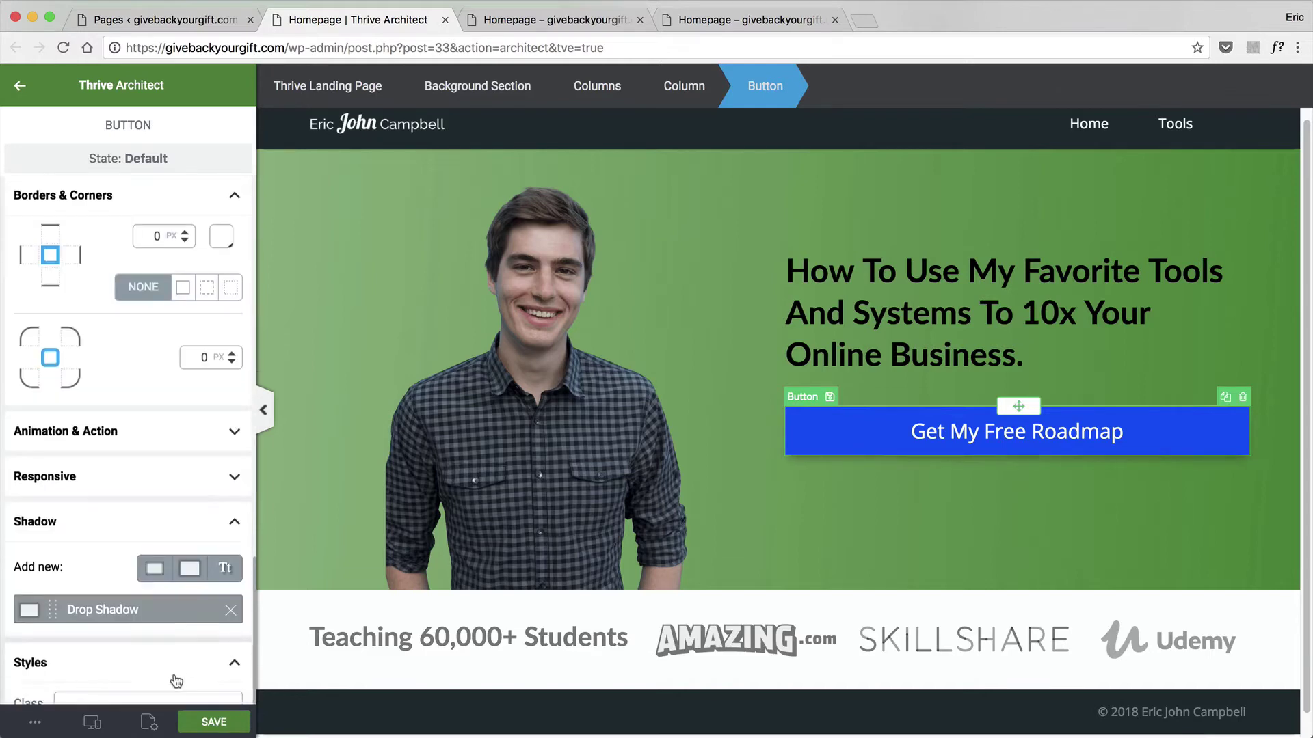
Set the blur of the "Get My Free Roadmap" button's drop shadow to 4 px and save the page.
click(634, 256)
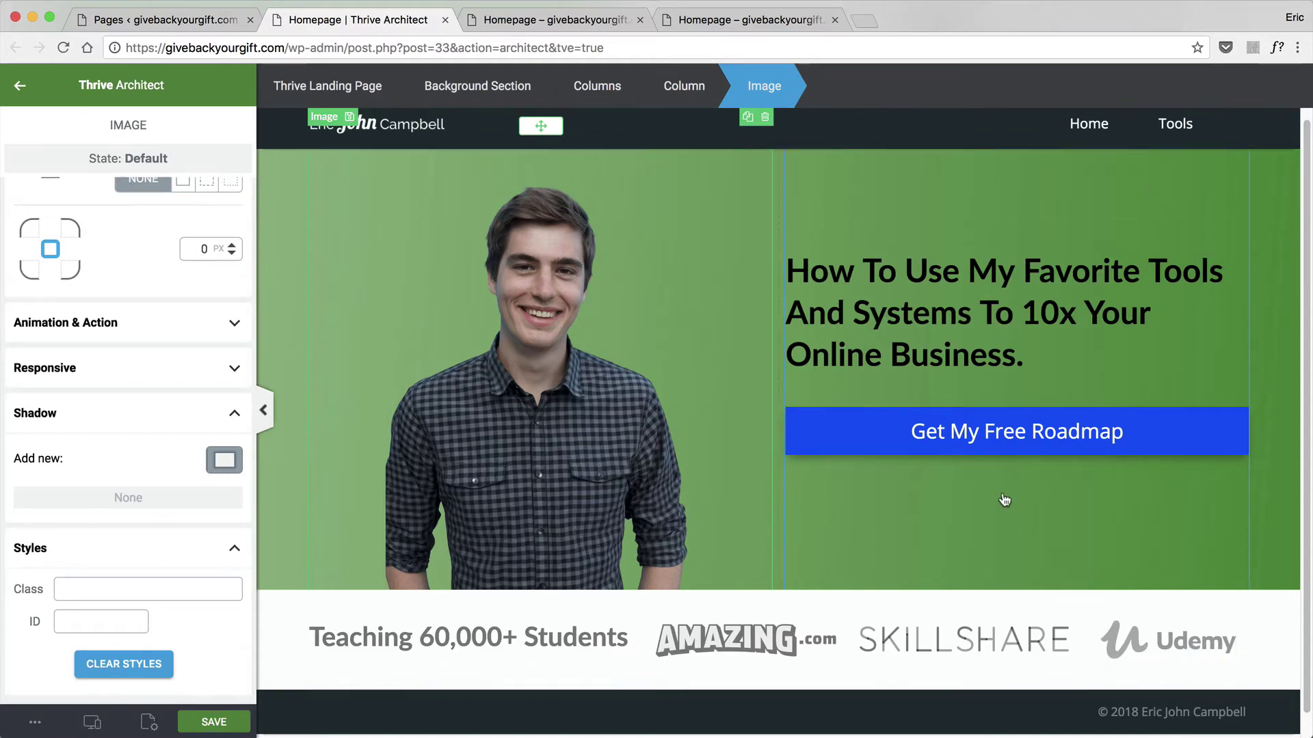
click(929, 430)
click(764, 86)
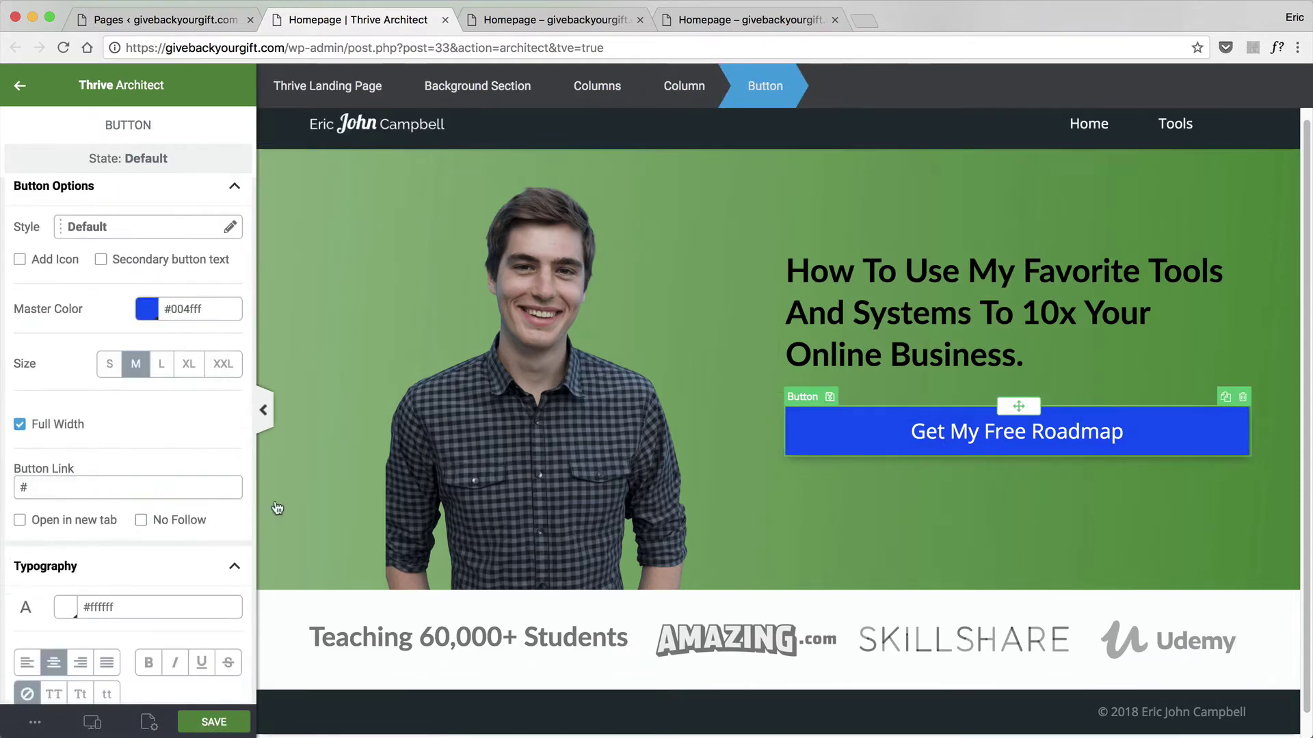
scroll(87, 582, down, 15)
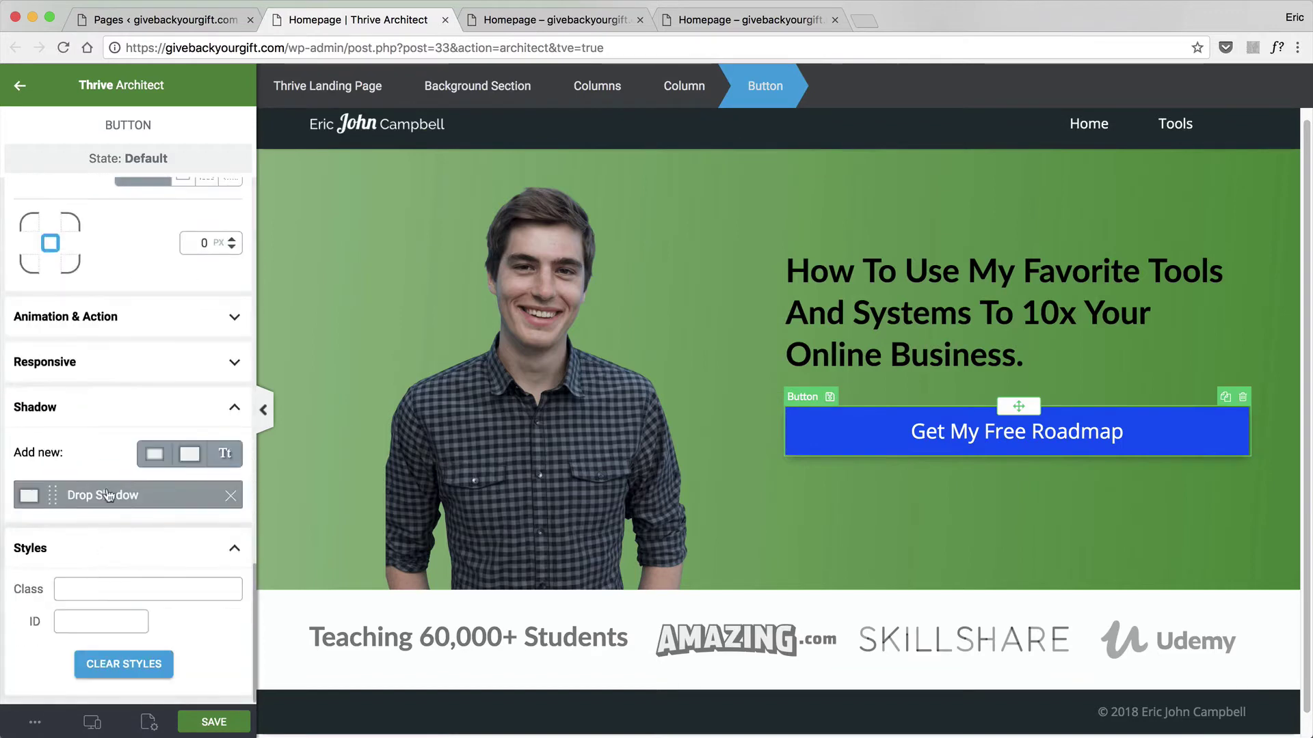
click(107, 495)
drag(46, 582, 36, 583)
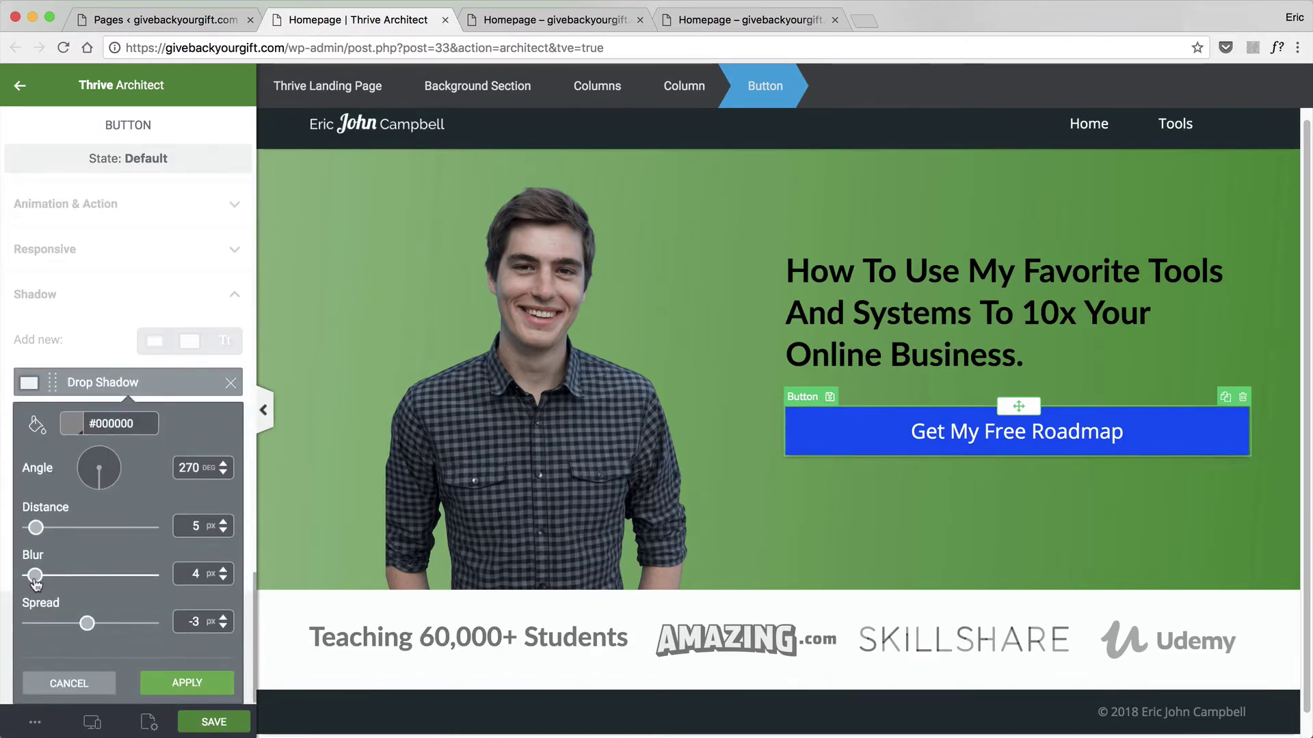
click(190, 684)
click(206, 723)
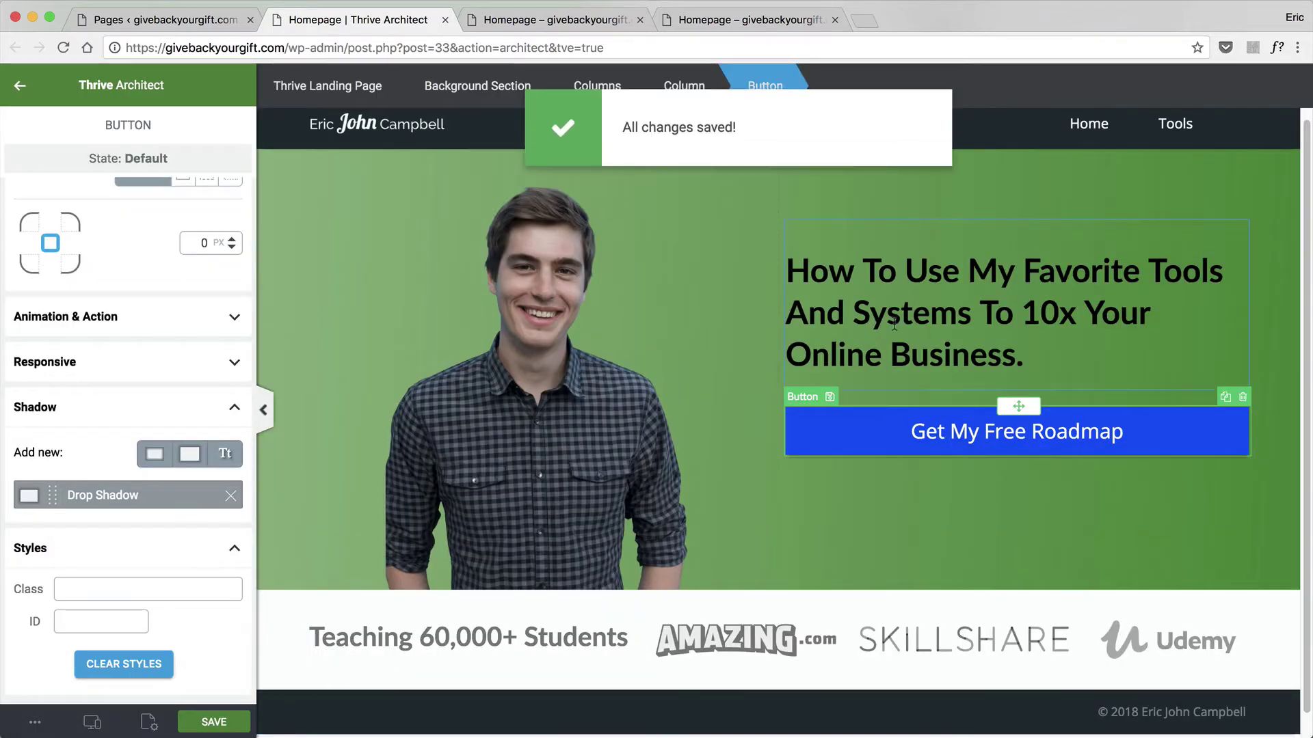
Try white #fbfffe as the text color of the hero heading "How To Use My Favorite Tools And Systems To 10x Your Online Business.".
click(1023, 350)
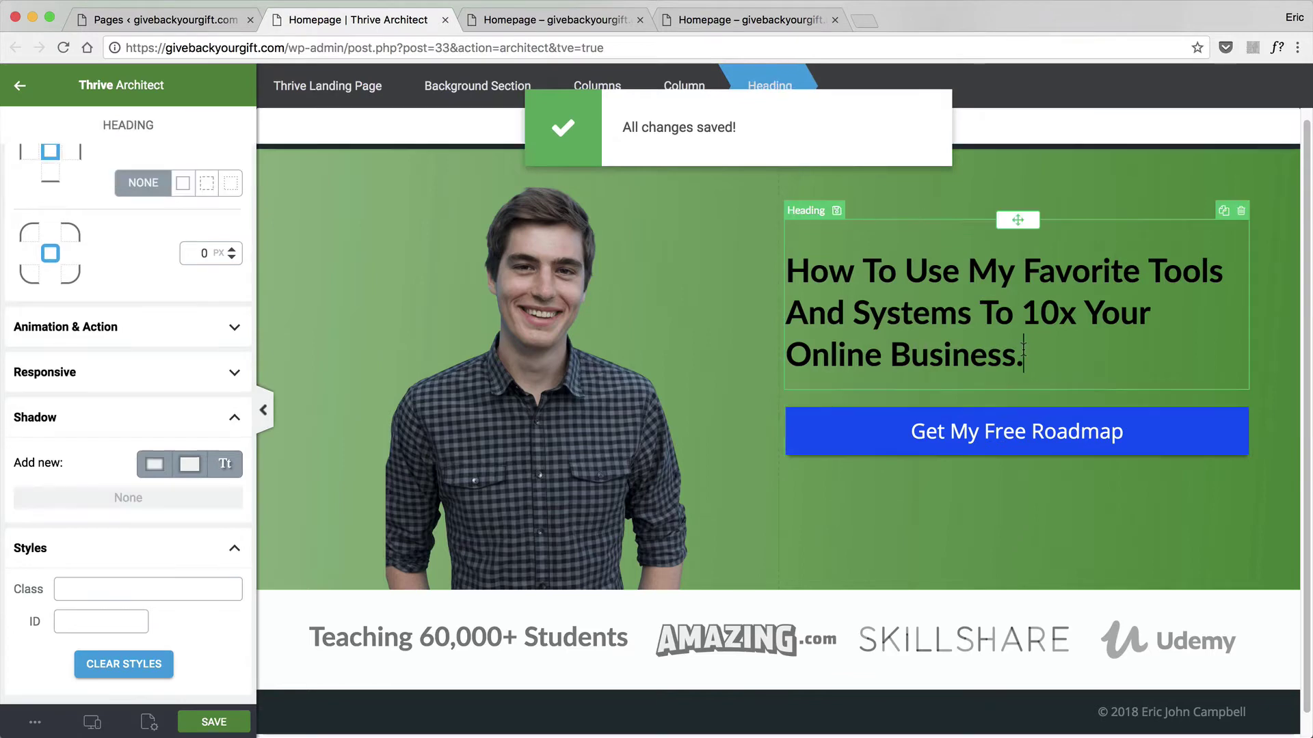
drag(1029, 361, 716, 267)
scroll(104, 328, up, 7)
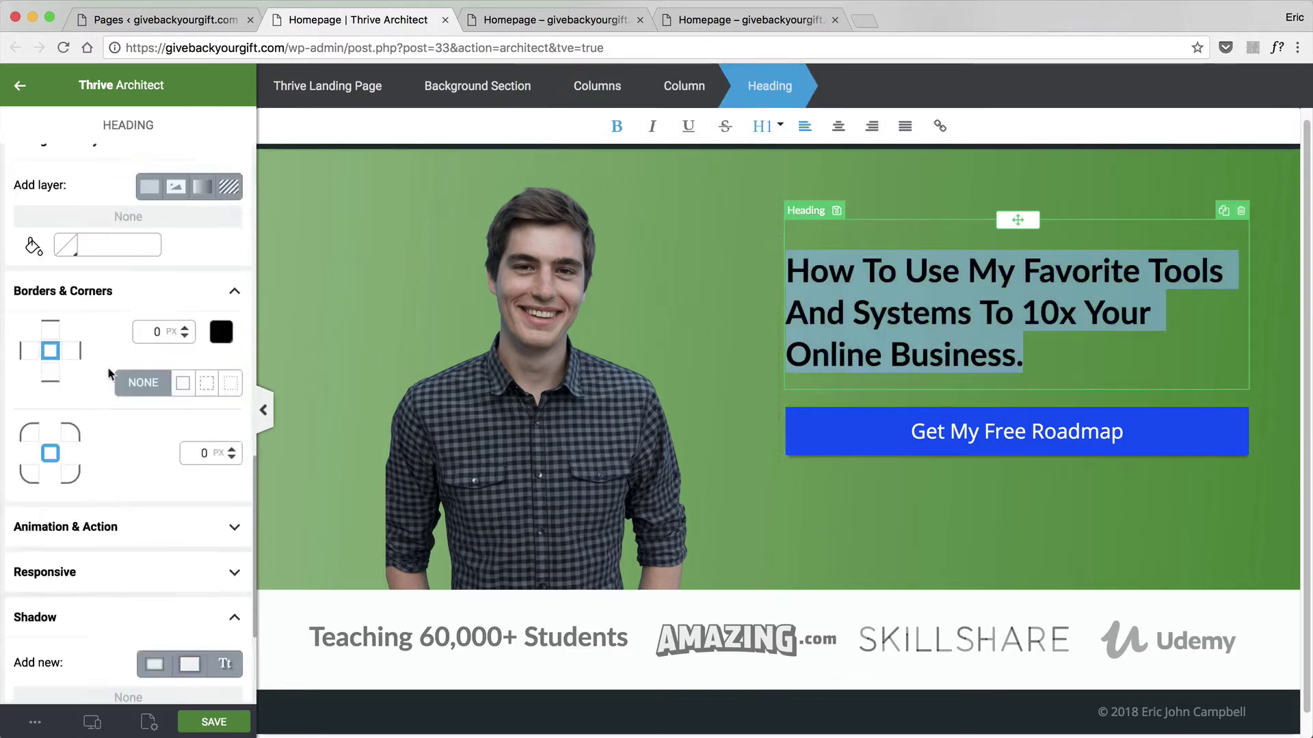
scroll(104, 327, up, 6)
scroll(97, 539, down, 5)
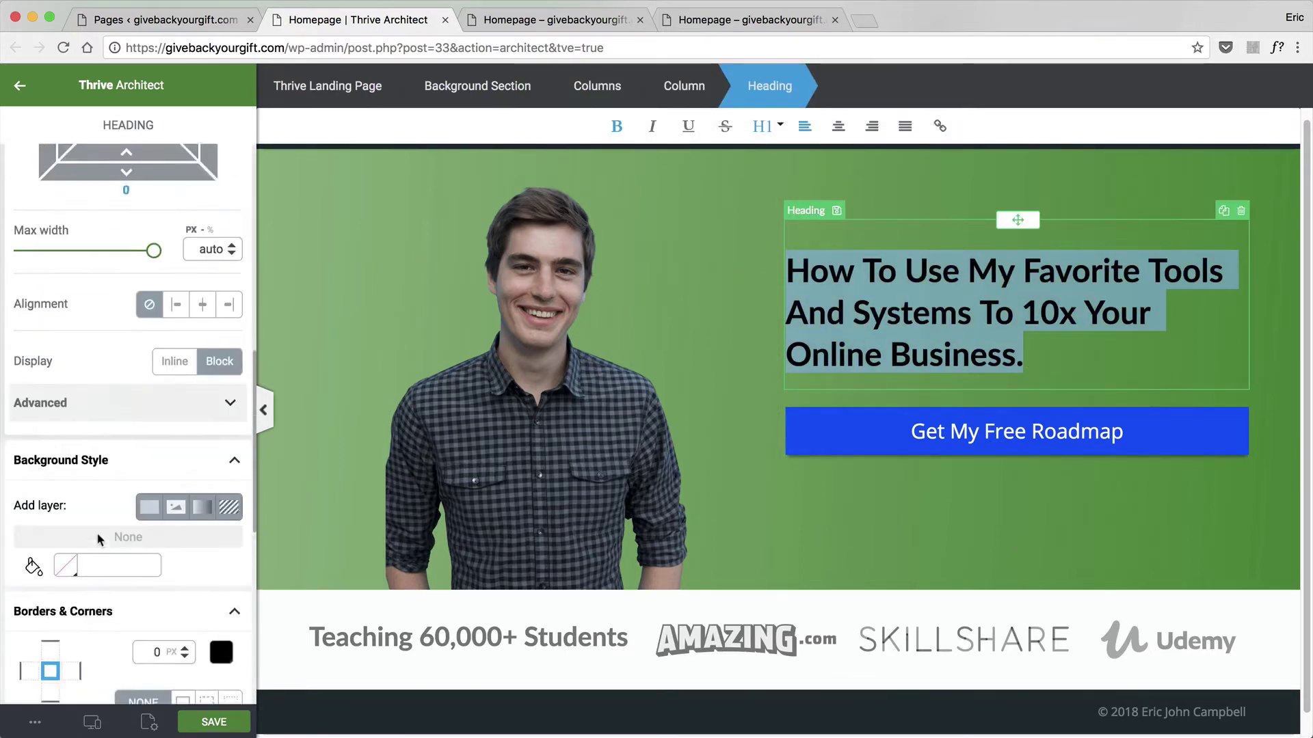
scroll(98, 539, up, 3)
scroll(98, 539, up, 6)
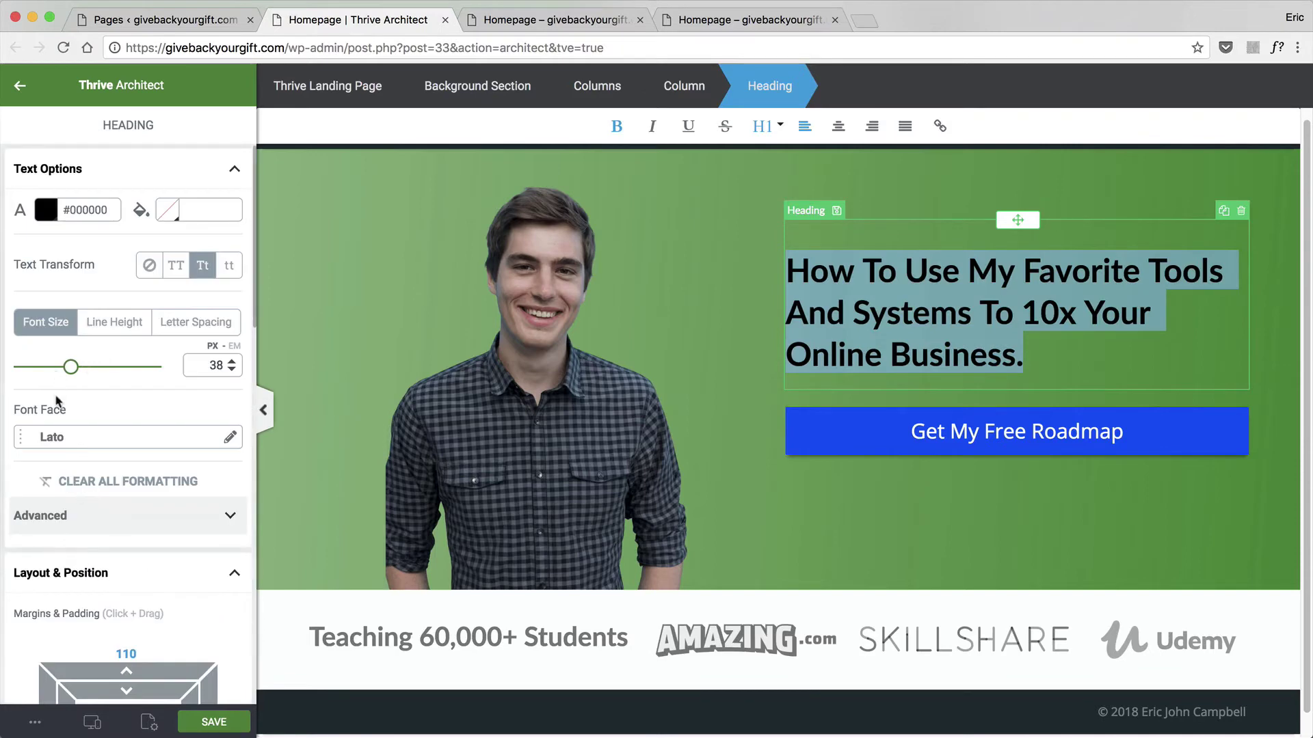
click(53, 213)
click(89, 469)
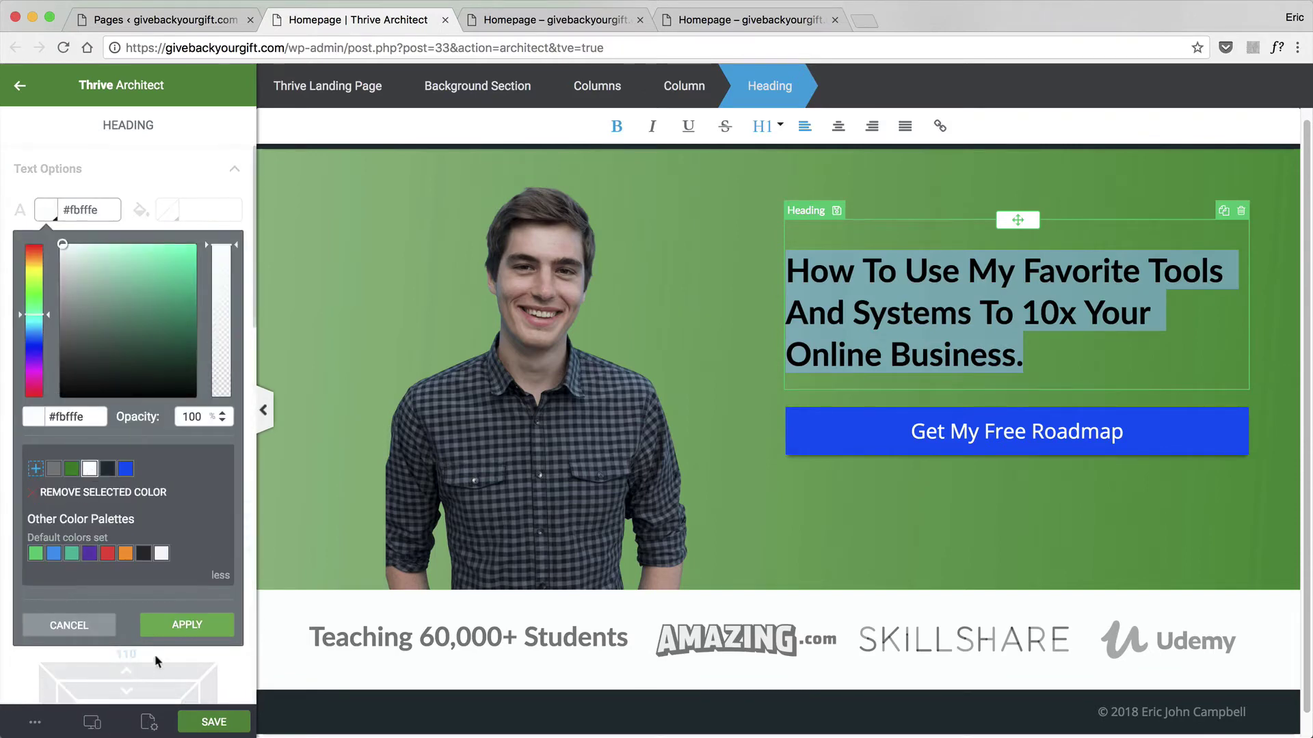
click(184, 613)
click(768, 358)
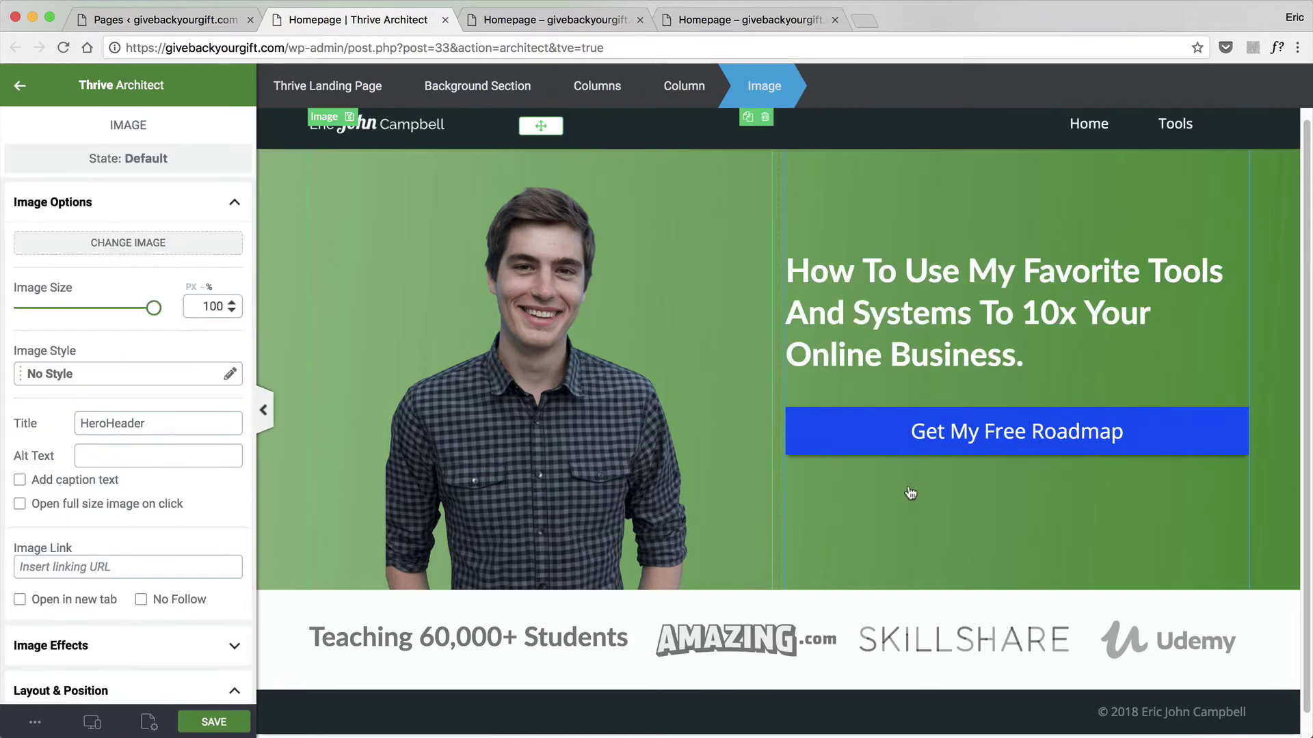
Undo the hero heading's text color change.
triple_click(985, 331)
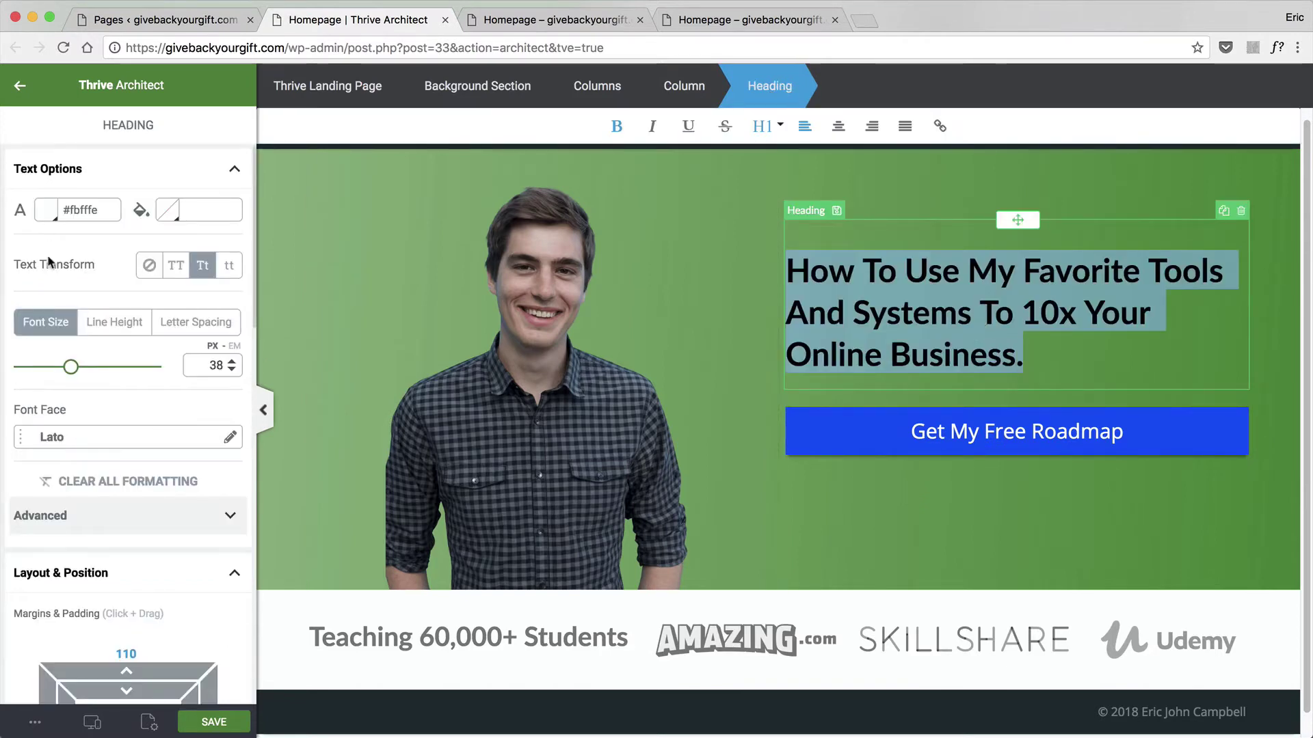
click(35, 722)
click(52, 634)
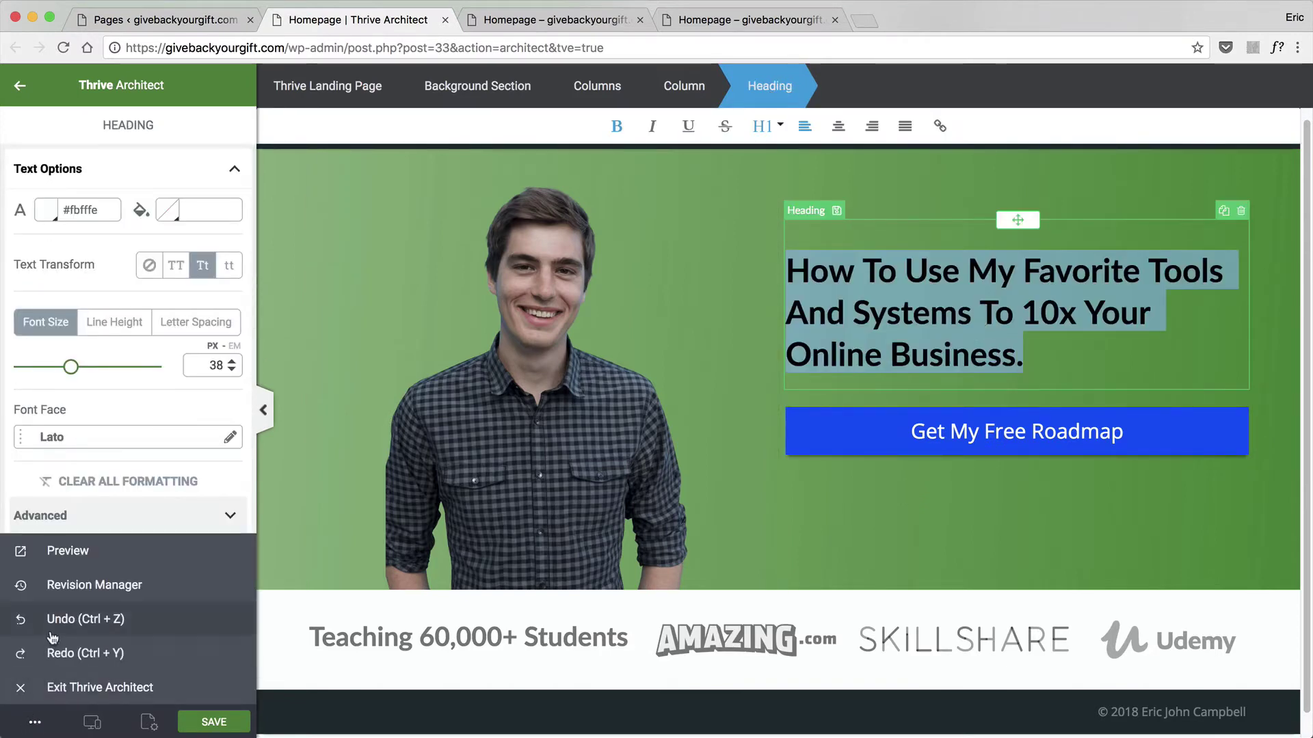
click(691, 329)
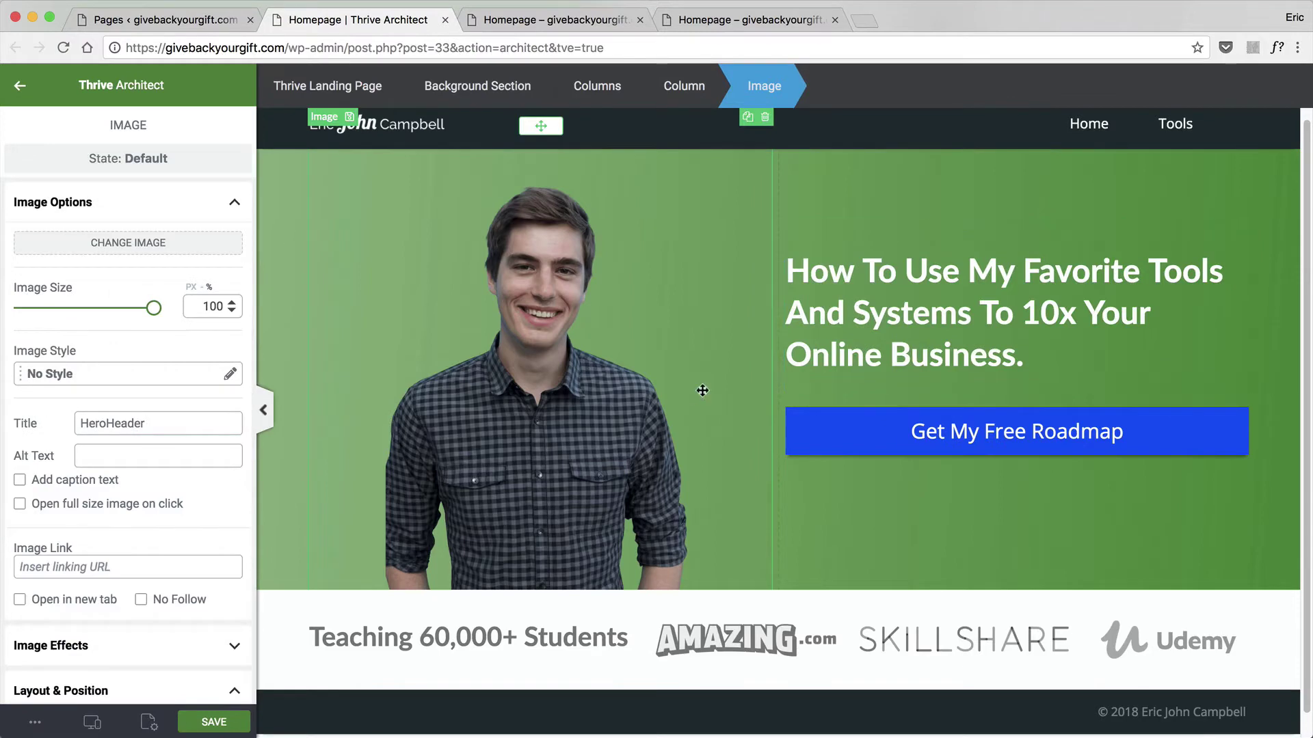
click(35, 722)
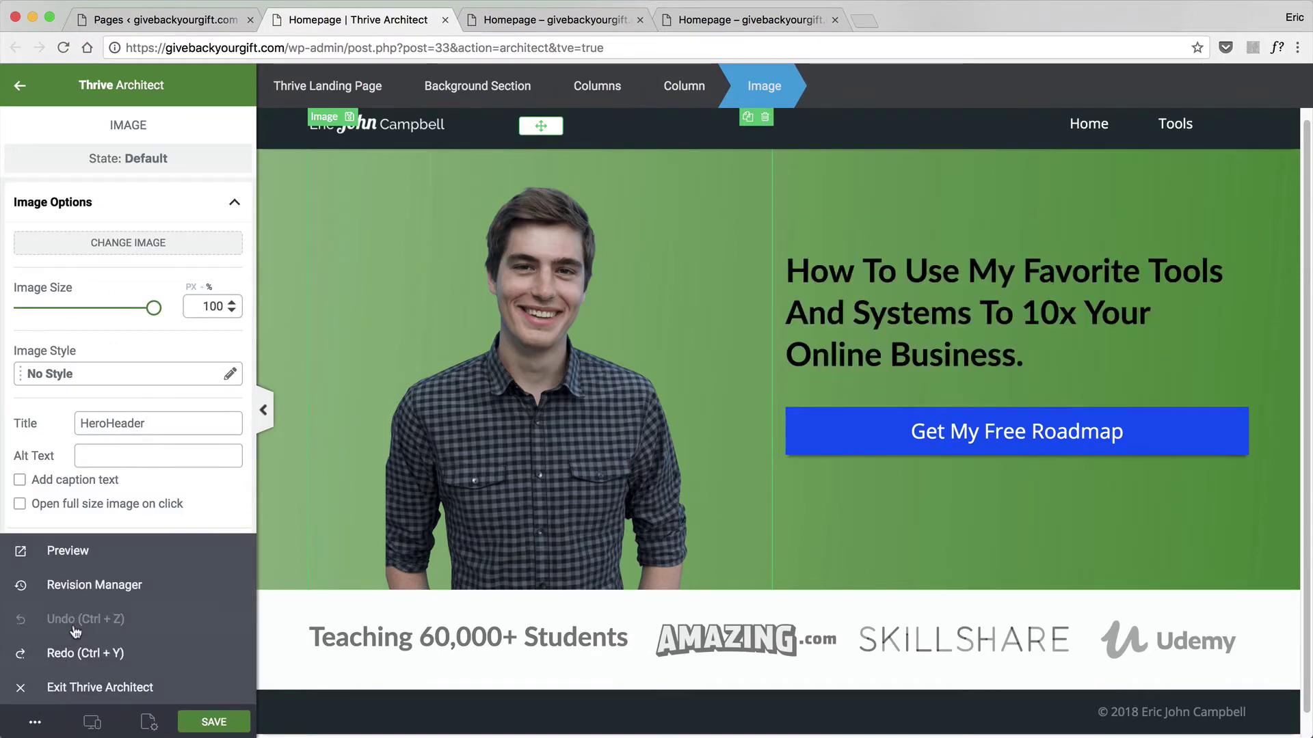
Save the page and preview the homepage to check the hero section and the social proof row.
click(216, 726)
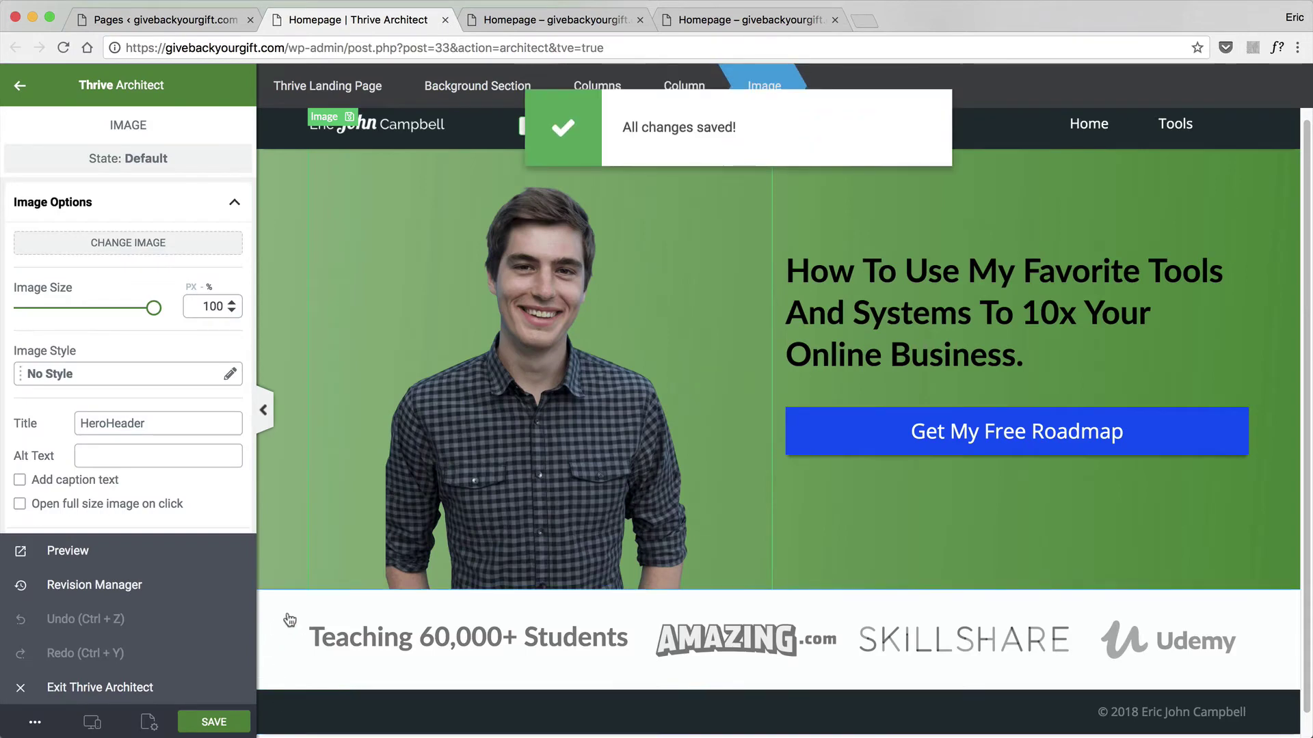
click(23, 727)
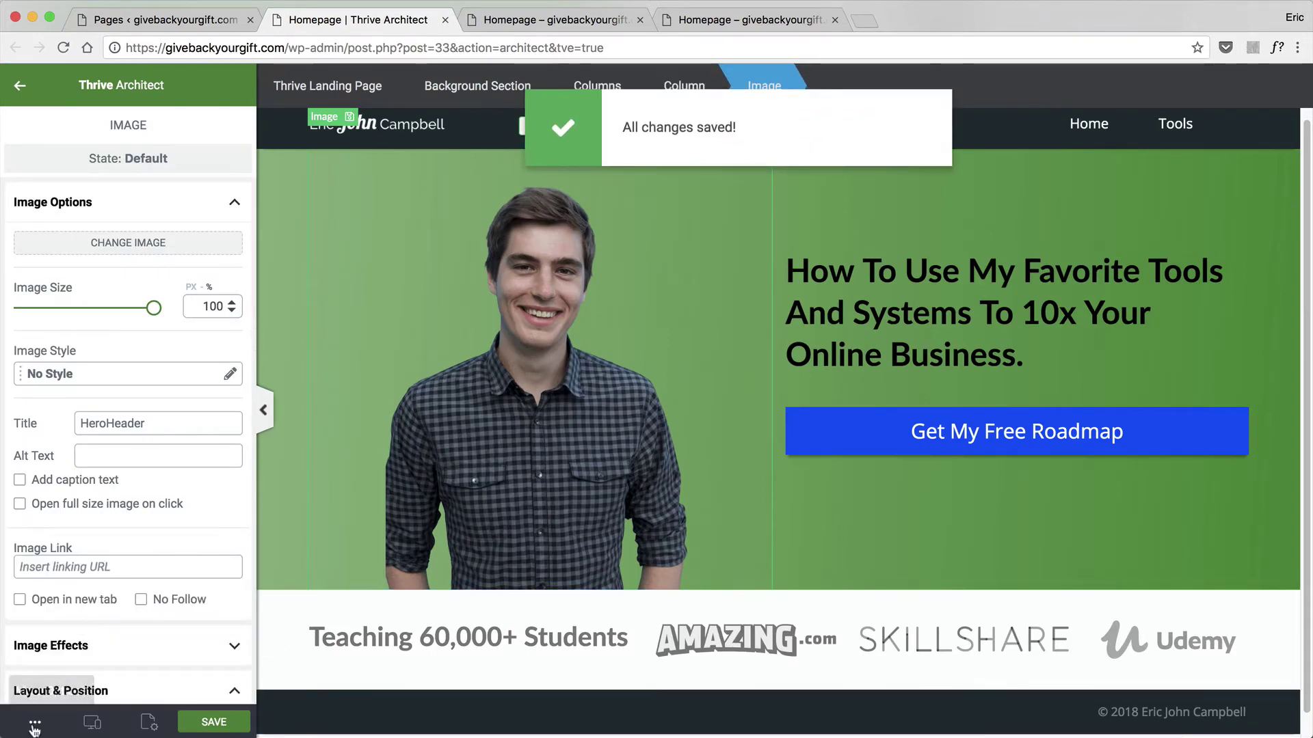
mouse_move(34, 722)
click(75, 551)
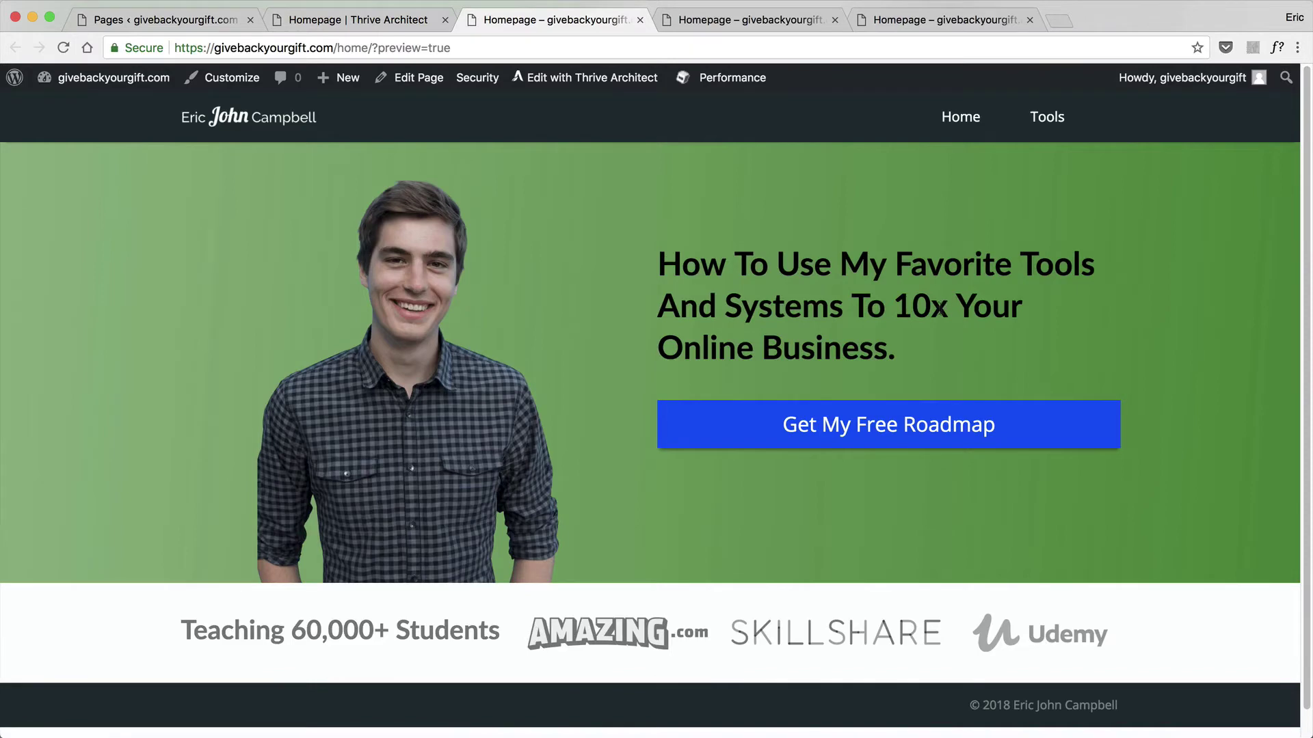
scroll(940, 308, down, 2)
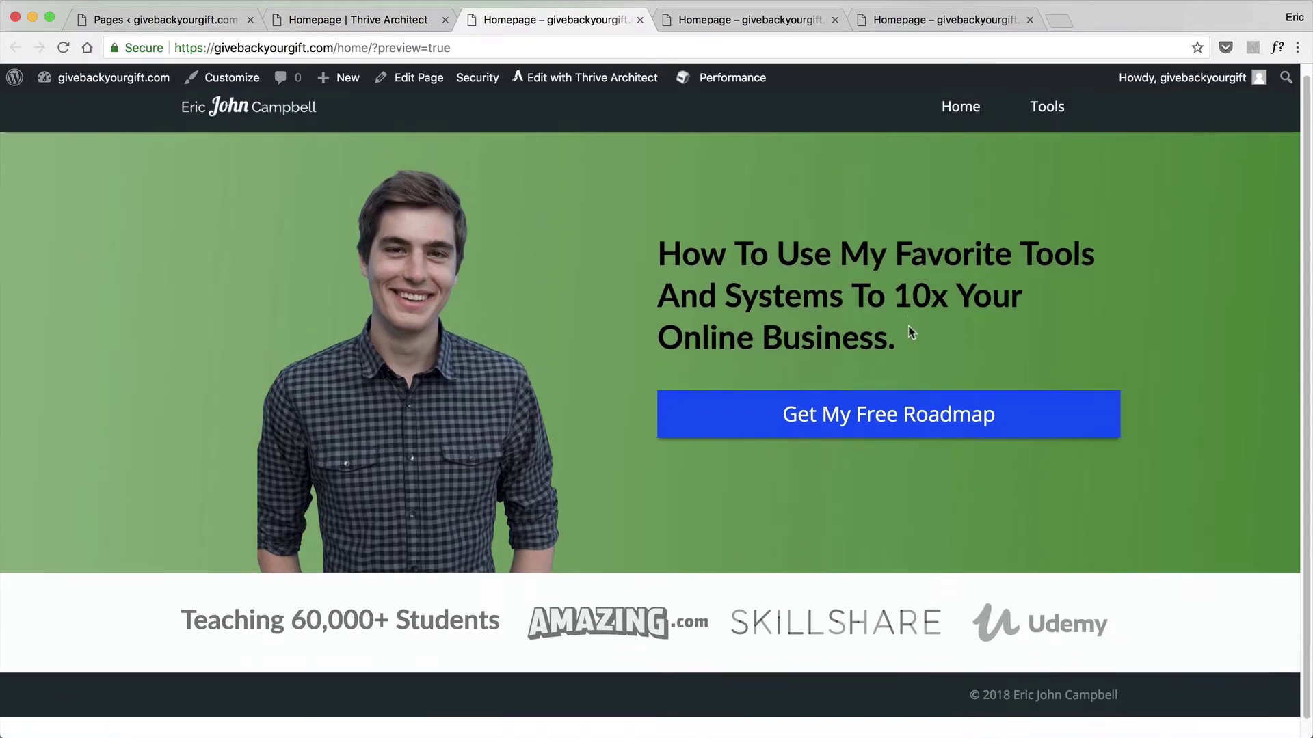
scroll(911, 333, down, 1)
scroll(909, 328, up, 1)
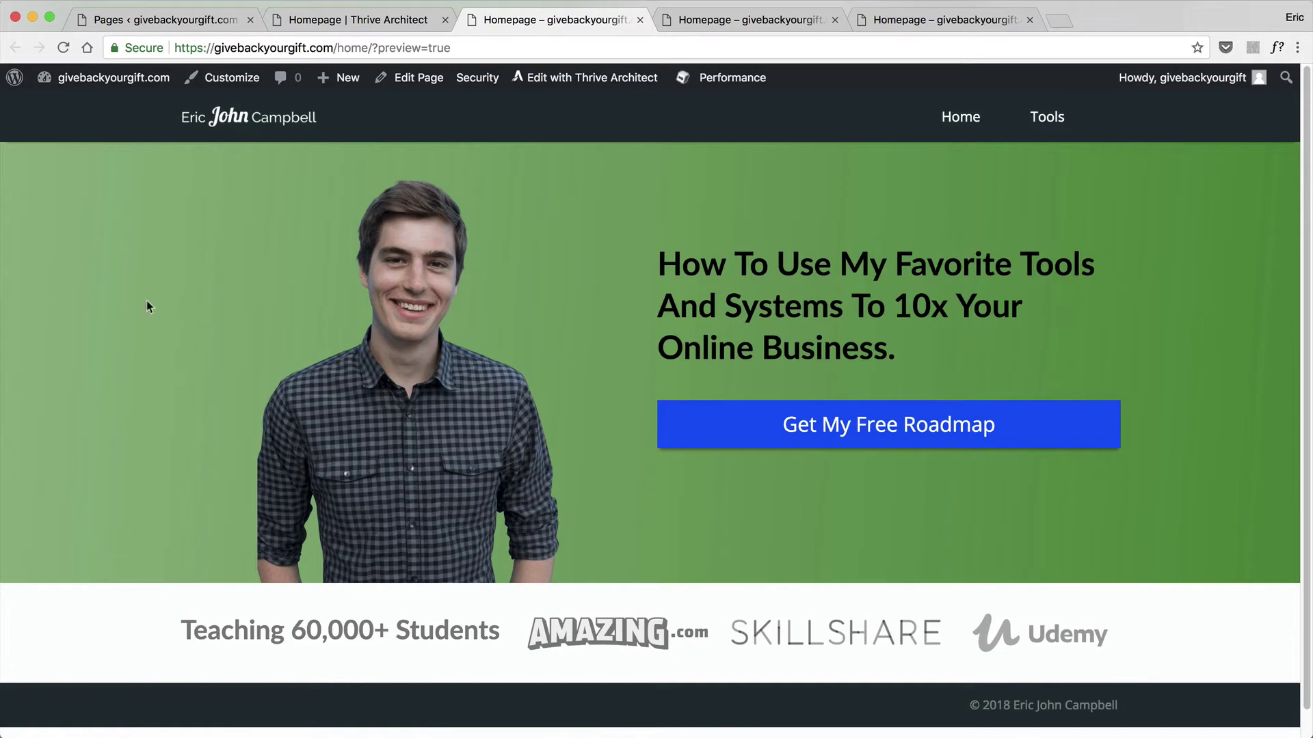
Return to the homepage editor and narrow the hero's image column so the heading fits on two lines.
click(220, 26)
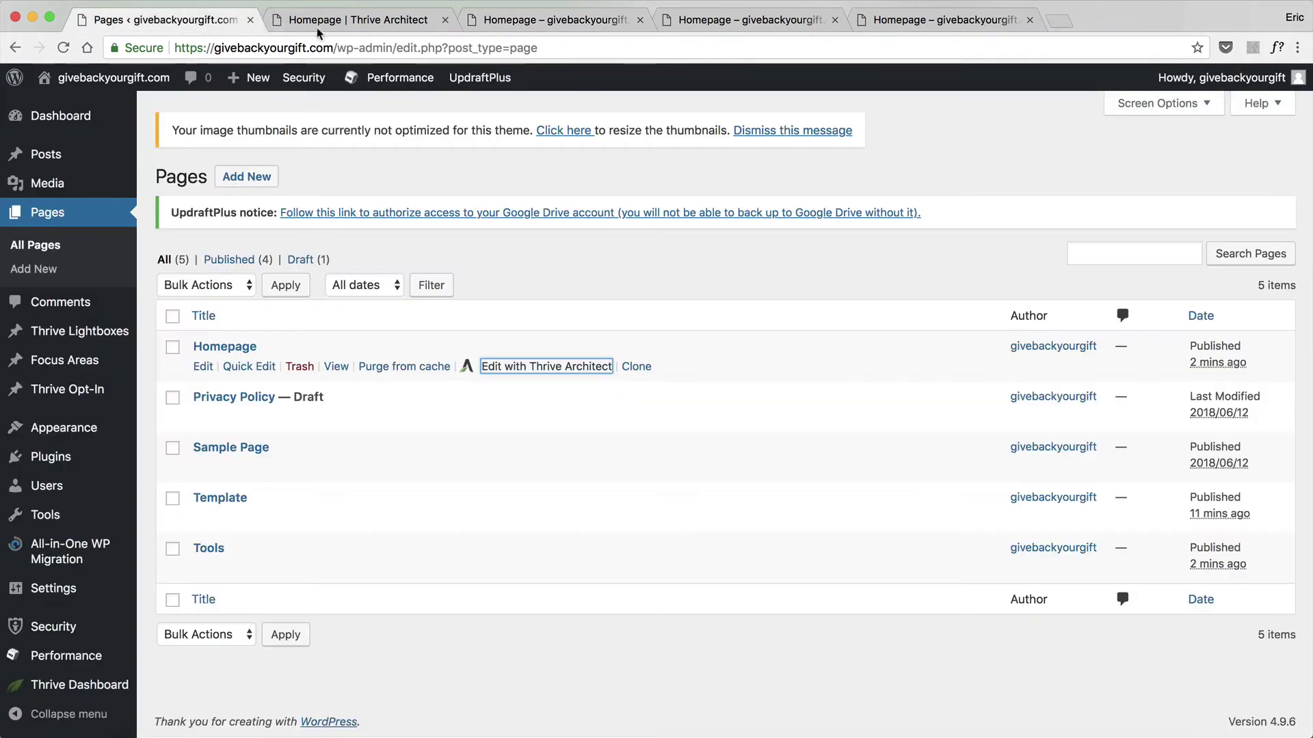
click(372, 23)
drag(764, 351, 694, 321)
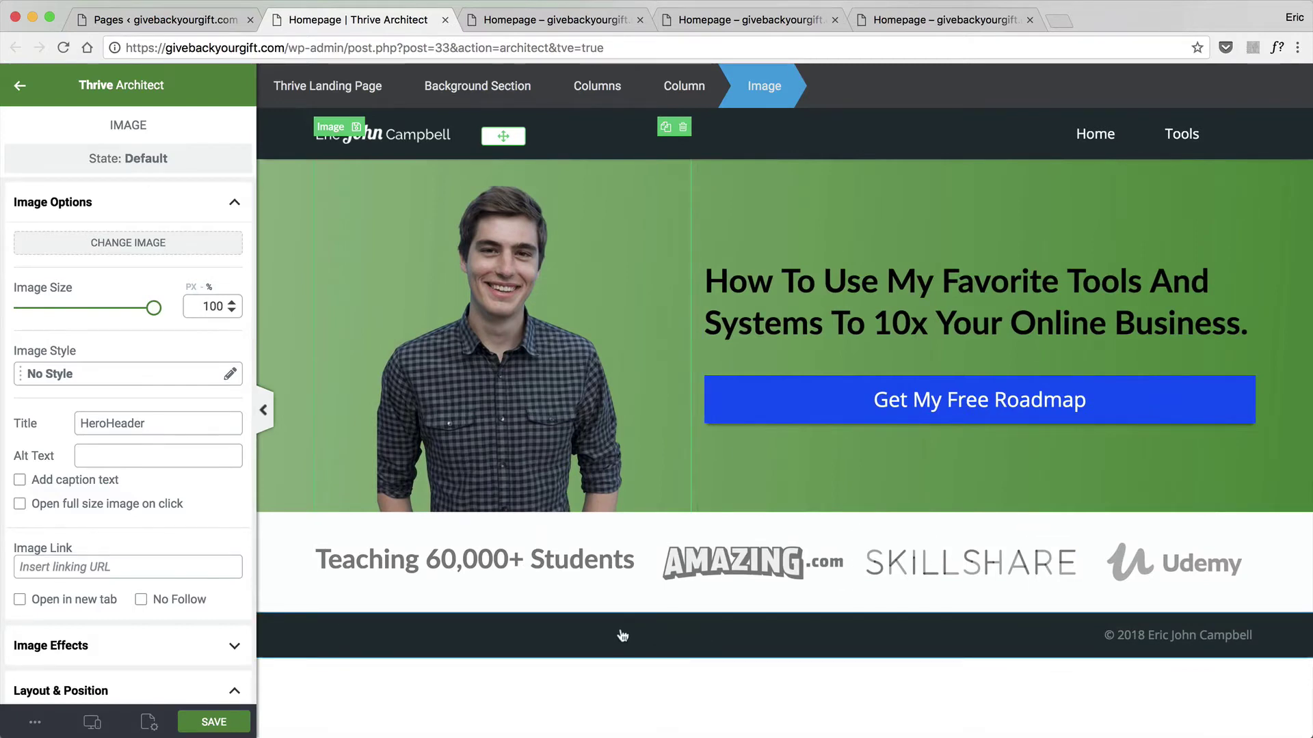
Set the top padding of the hero's green background section to 20 px.
click(291, 198)
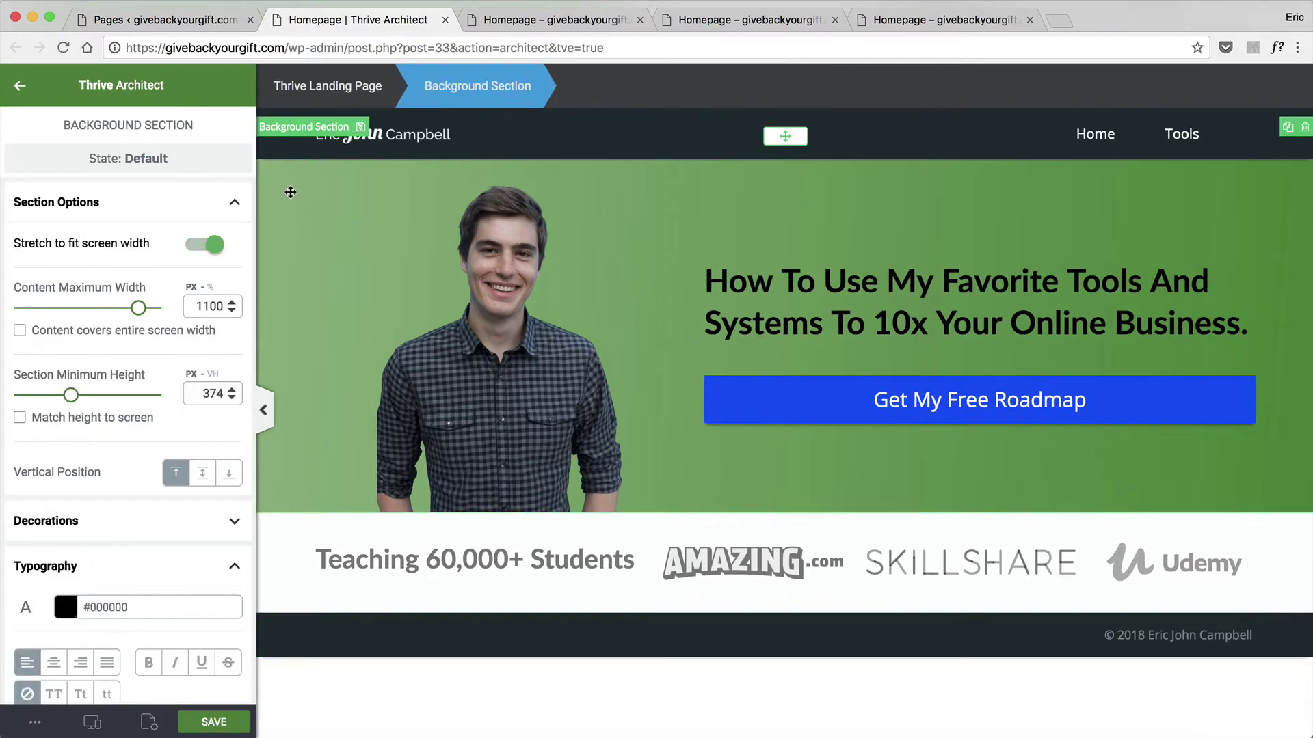
scroll(82, 547, down, 8)
scroll(111, 512, down, 2)
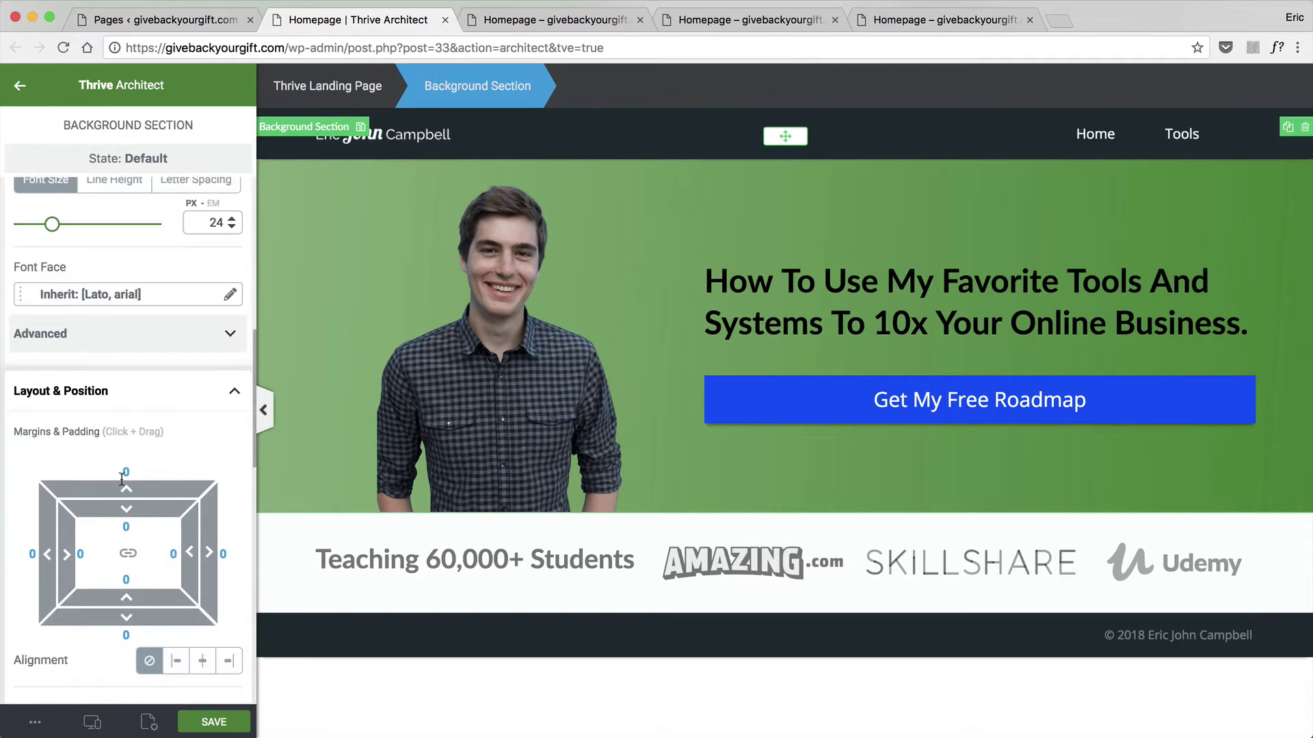
click(119, 535)
text(2)
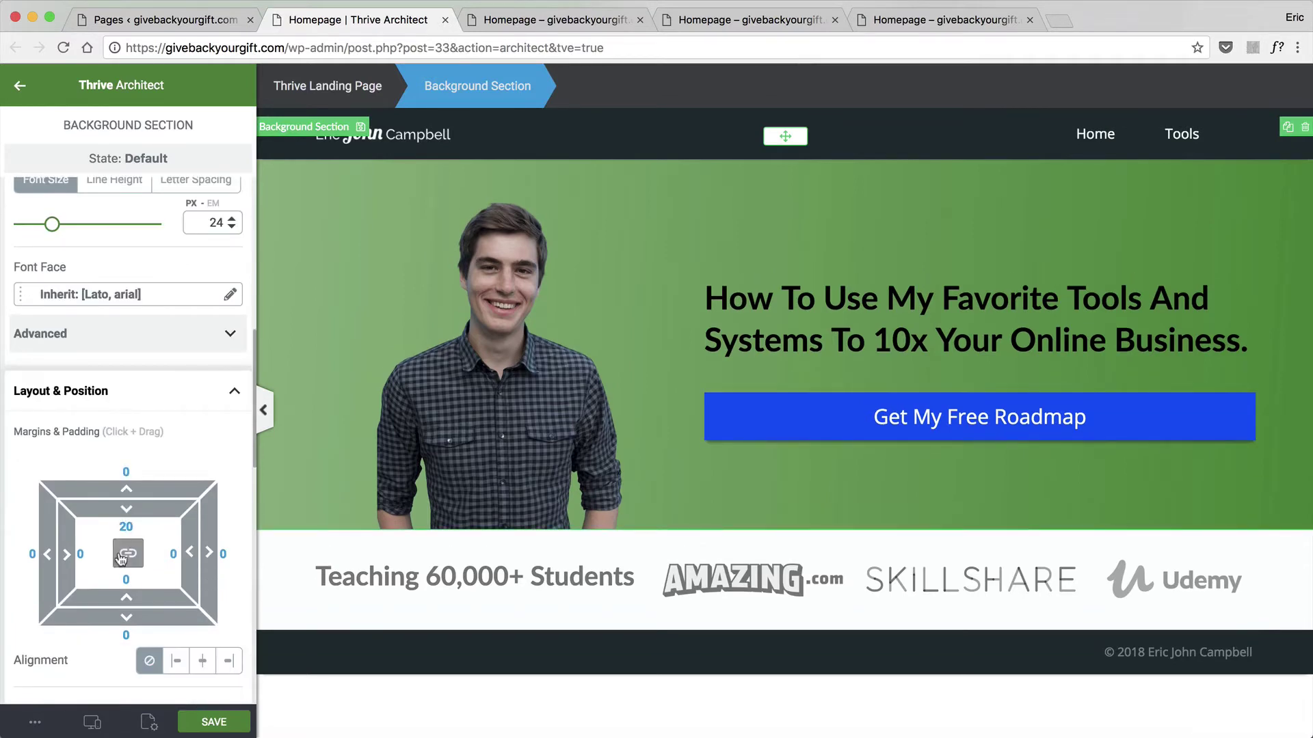
Try a bottom padding of 20 px on the hero's background section.
click(126, 579)
text(2)
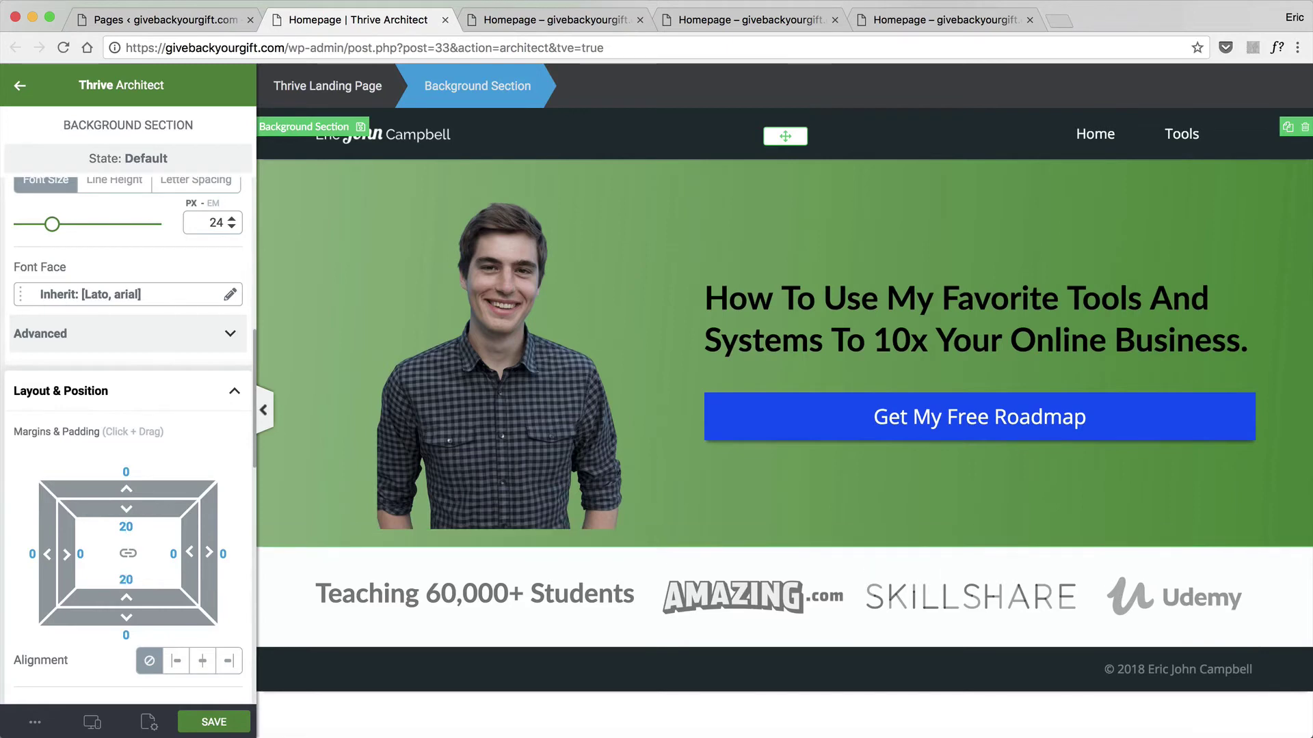
key(BackSpace)
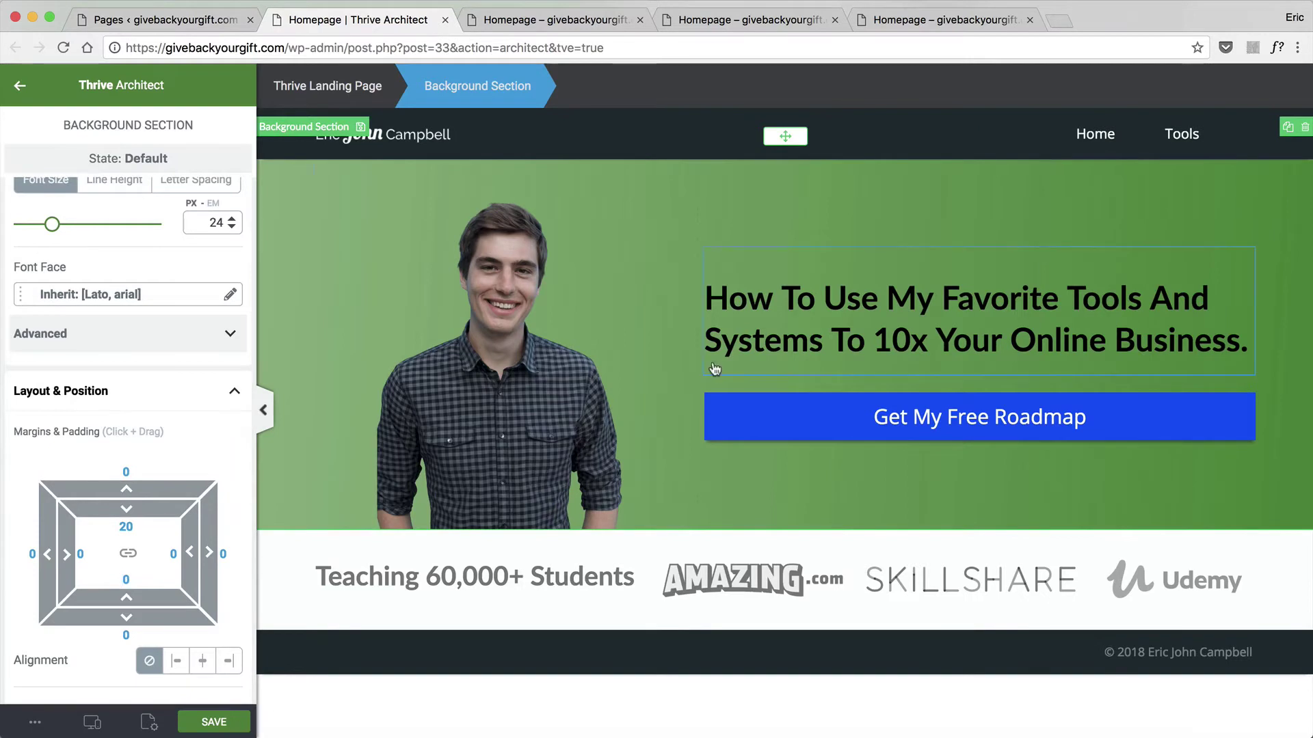
Set the top margin of the hero heading to 90 px and save the page.
click(814, 312)
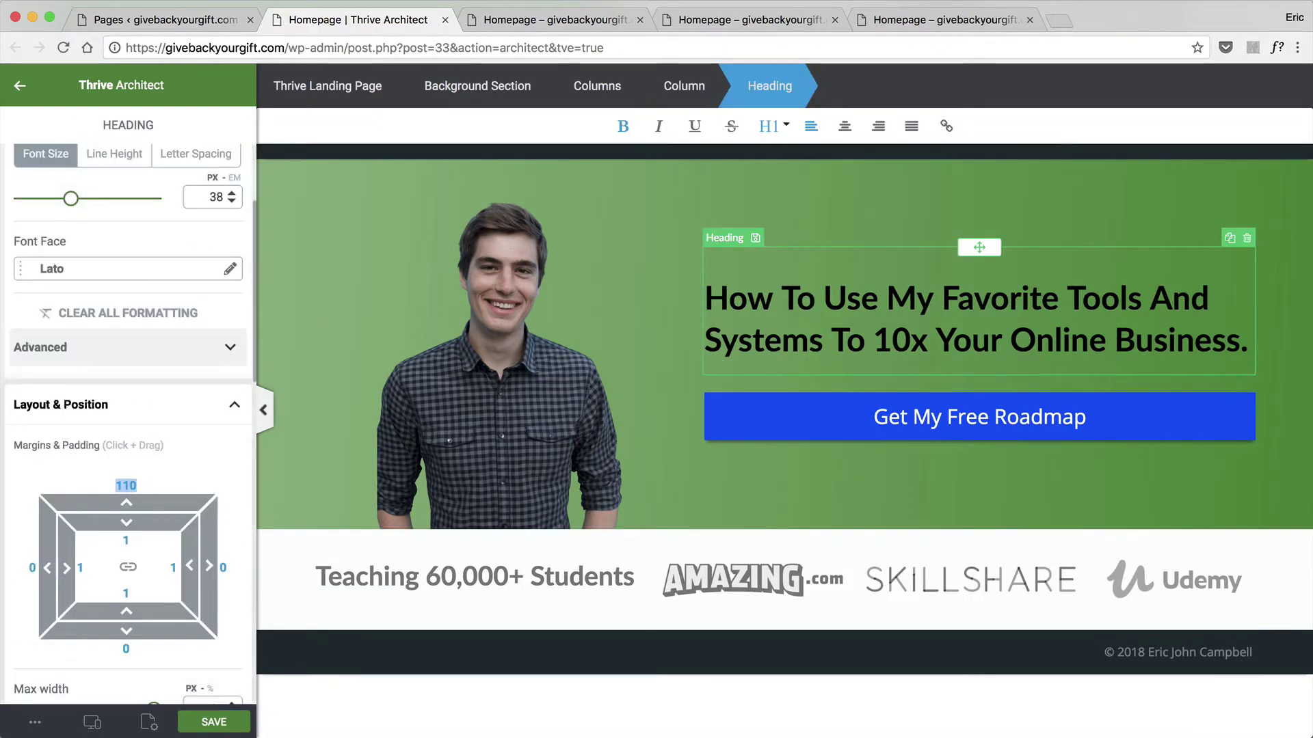
text(90)
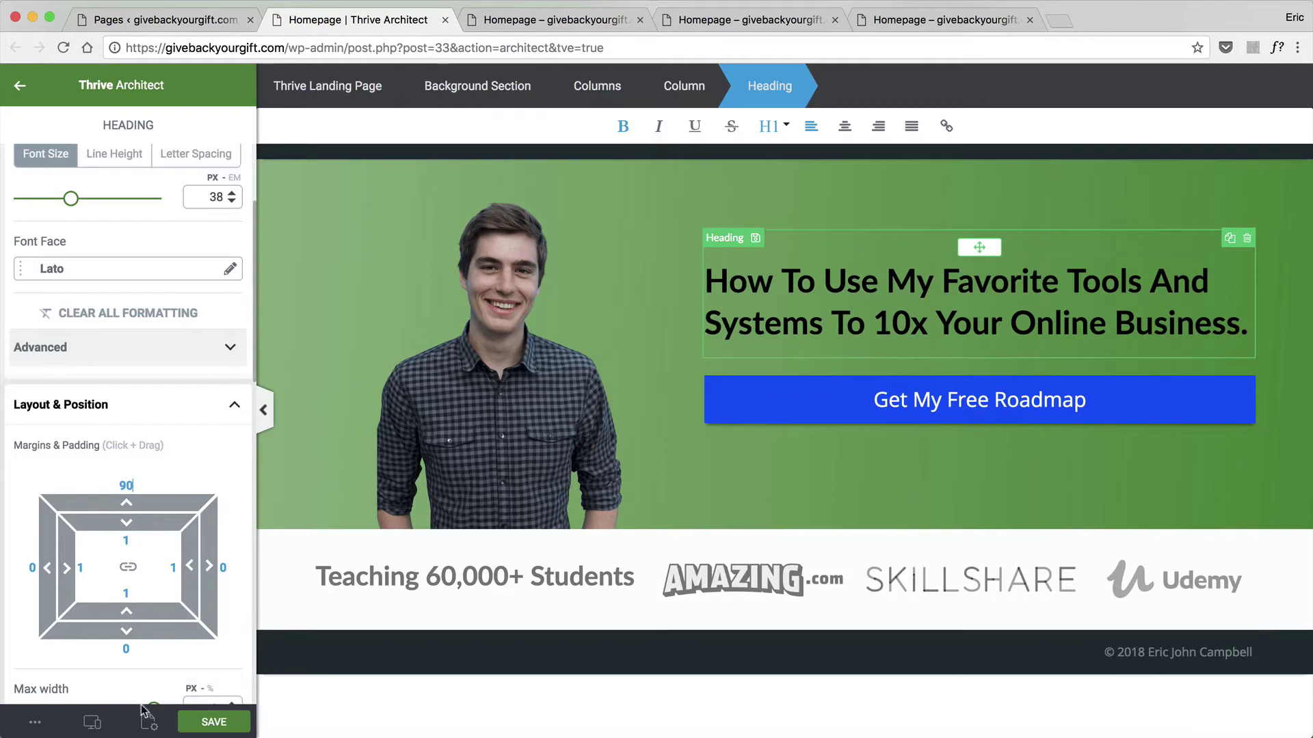
click(227, 723)
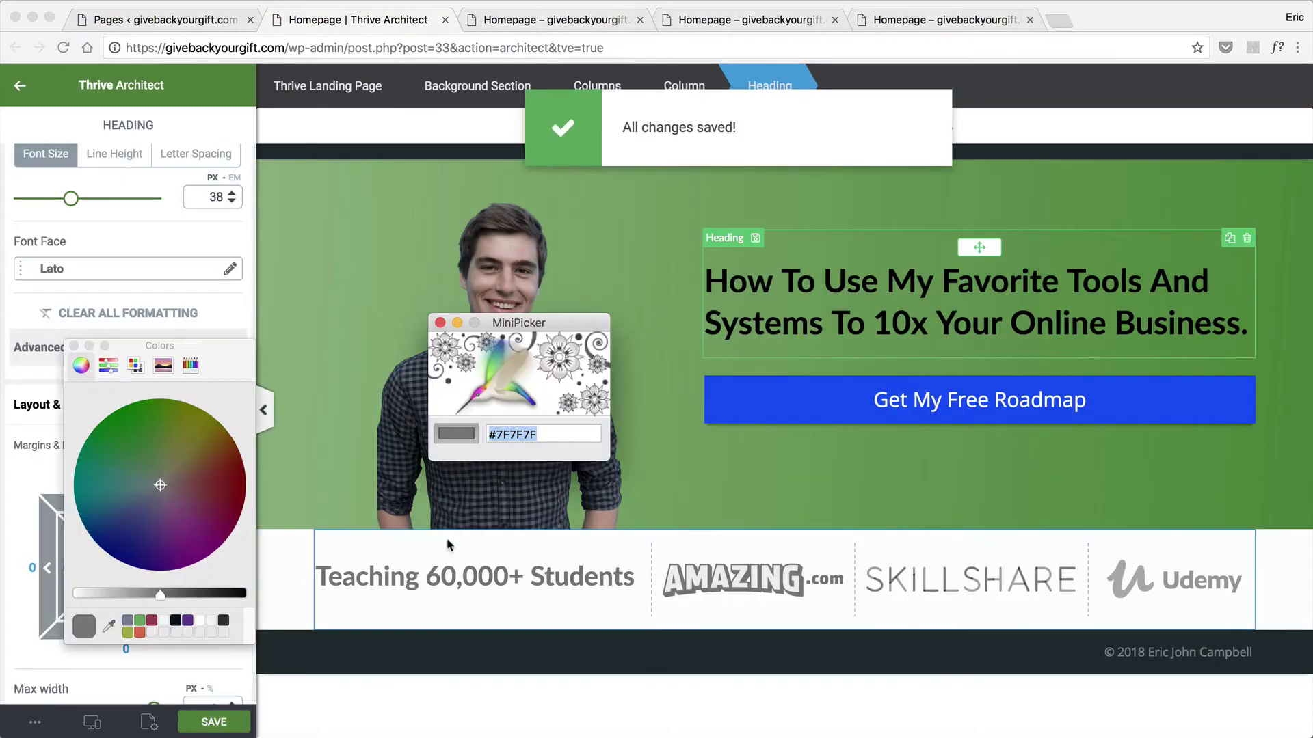
Consult the wireframe document and add a Background Section element between the social proof row and the footer.
key(super+Tab)
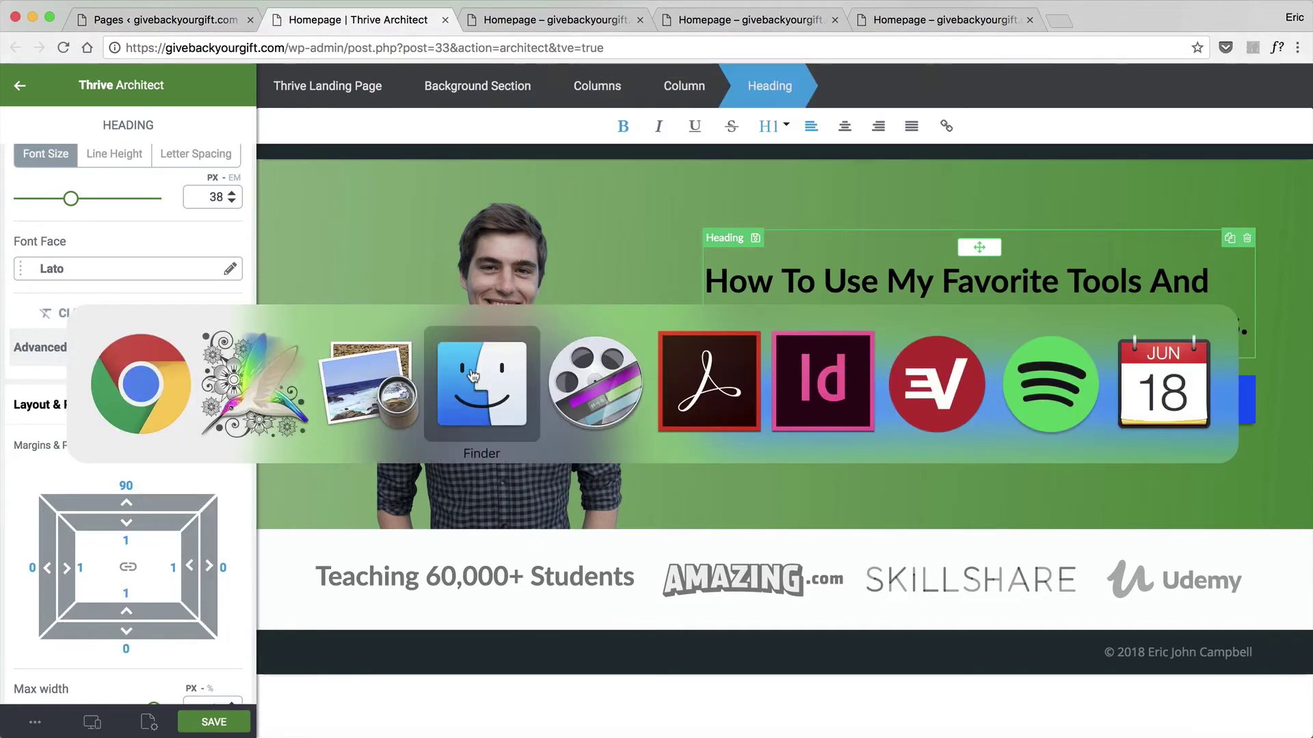
key(super+shift+Tab)
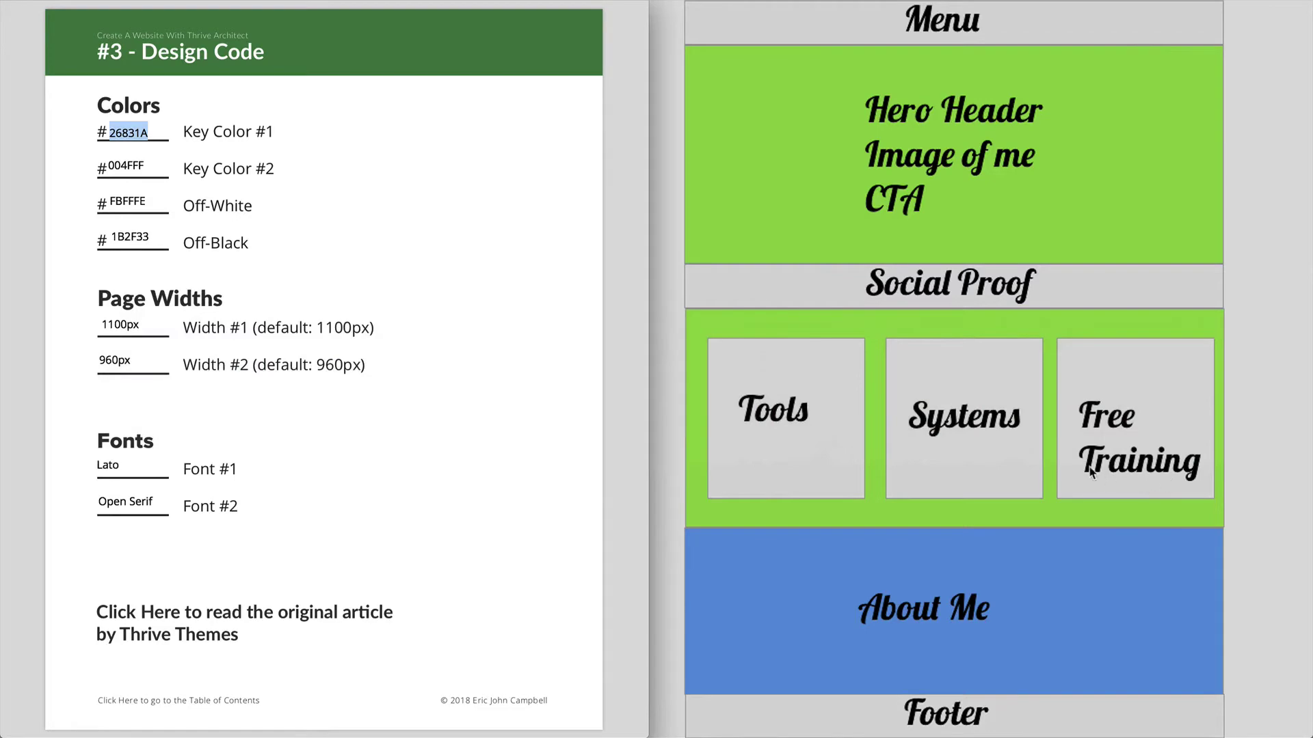
key(super+Tab)
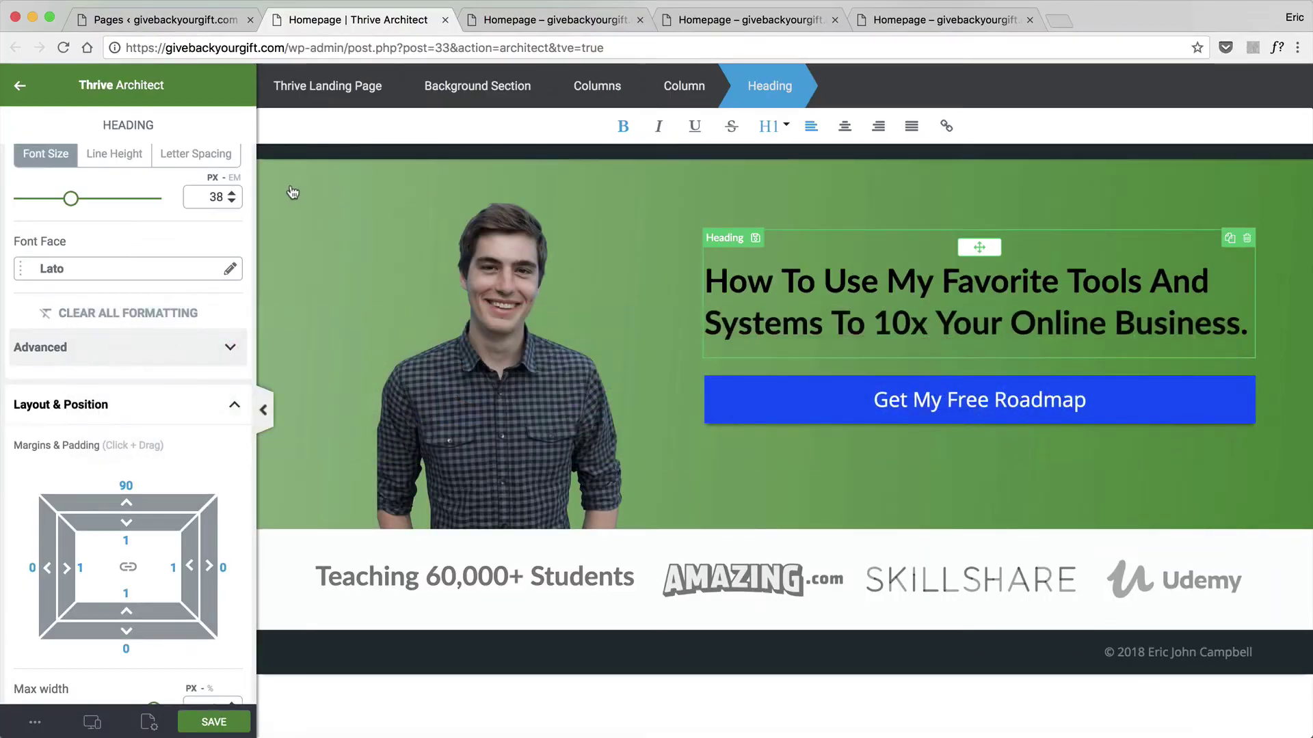
click(292, 189)
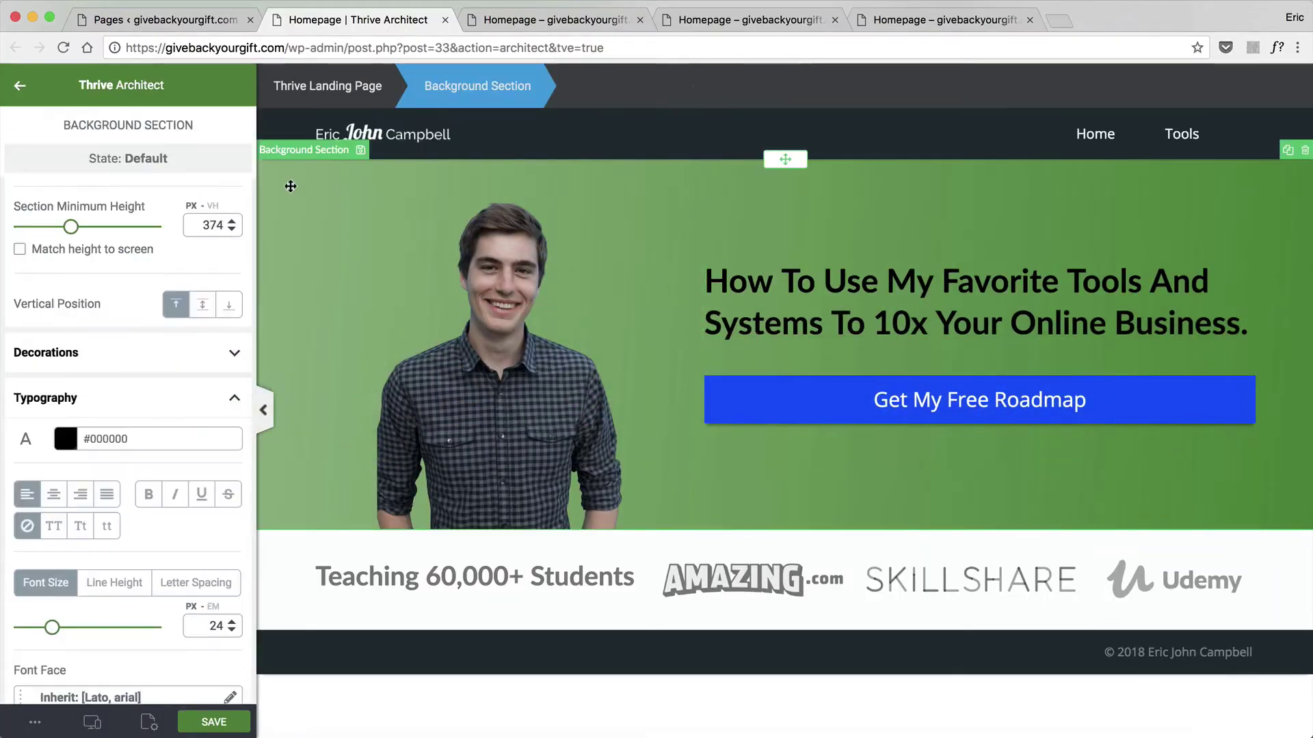
click(10, 90)
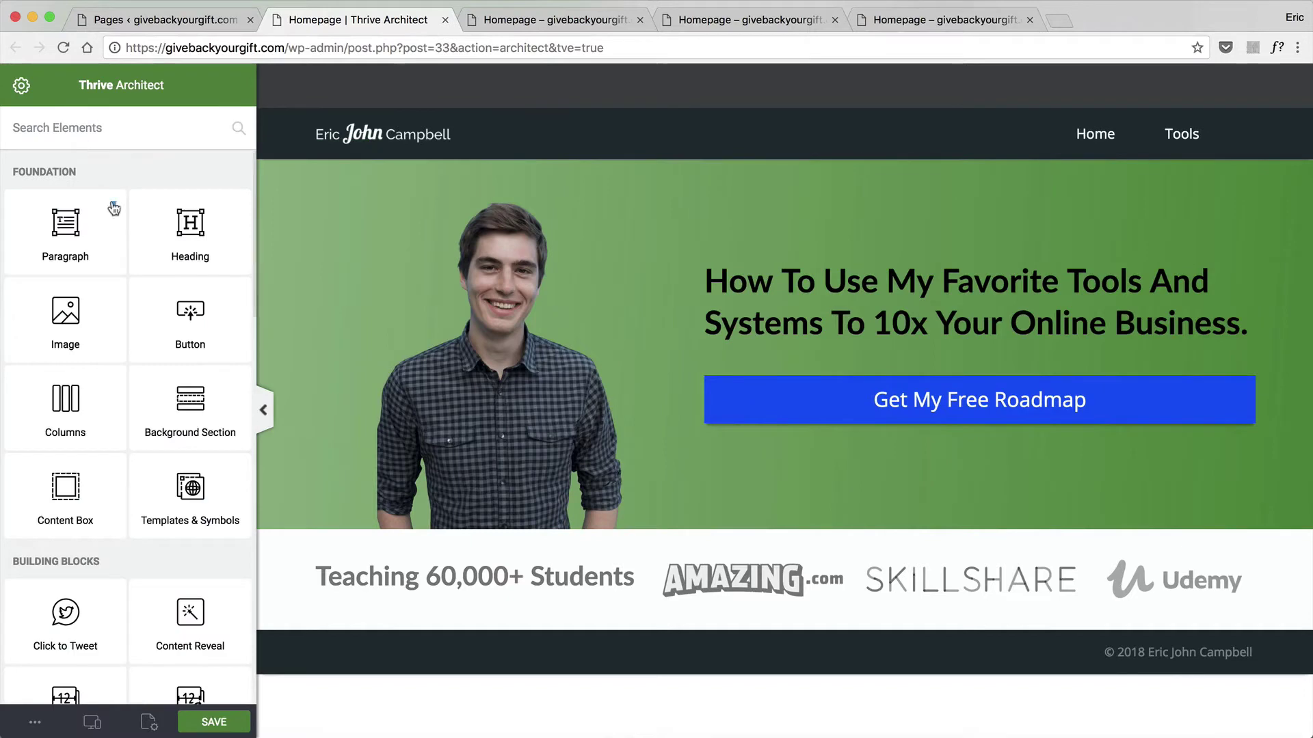
click(99, 121)
text(background)
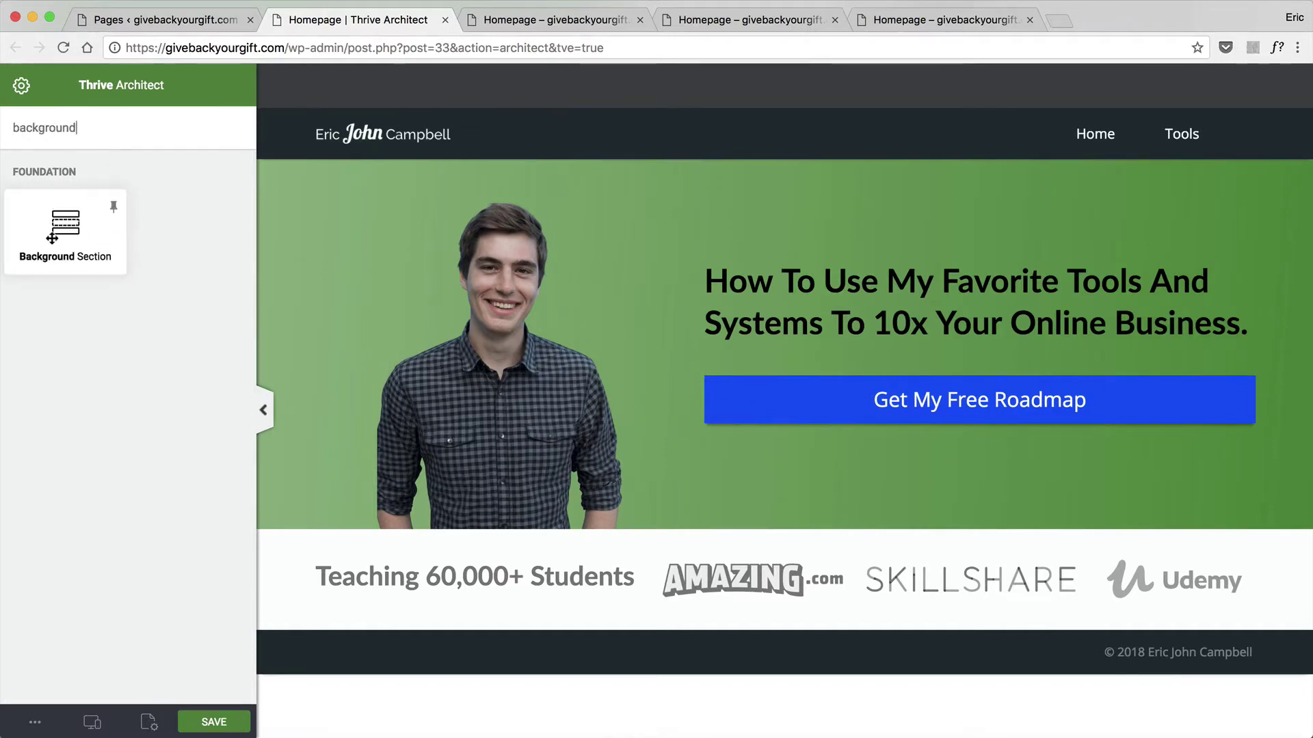
drag(52, 238, 590, 620)
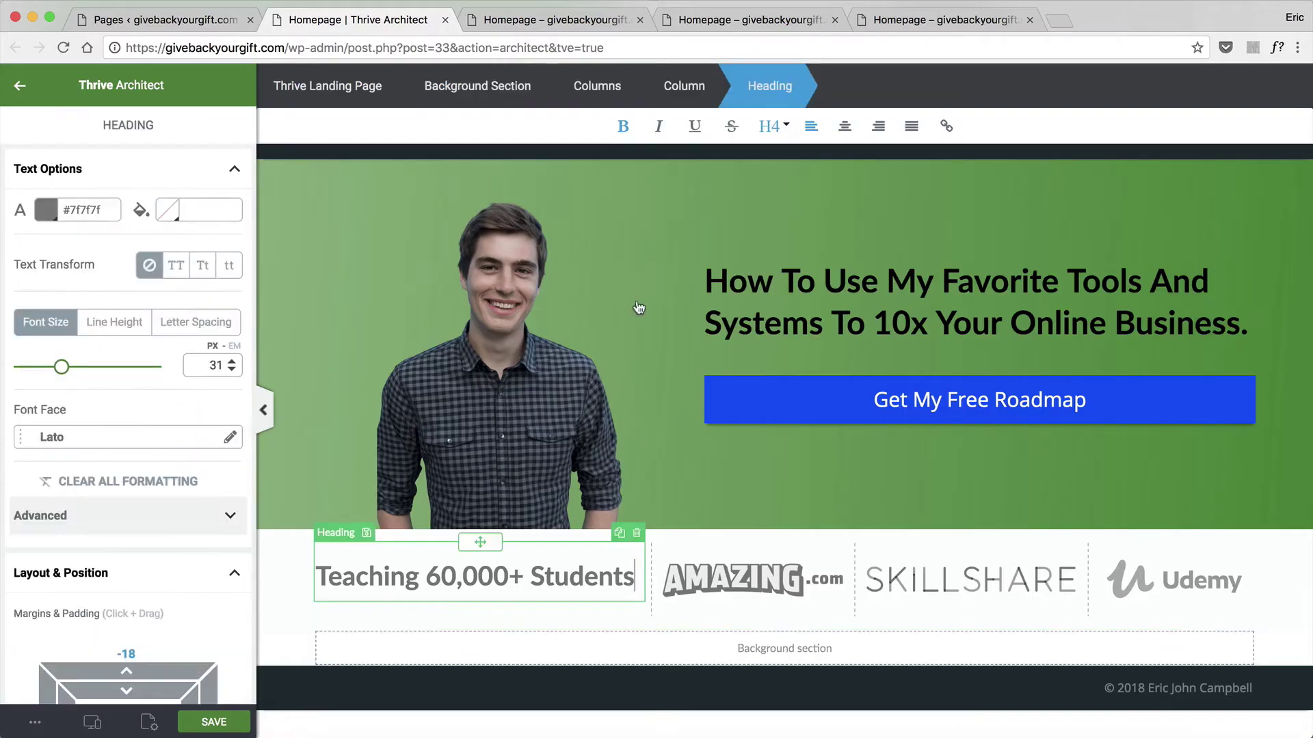
Set the content maximum width of the social proof background section to 960 px.
click(598, 85)
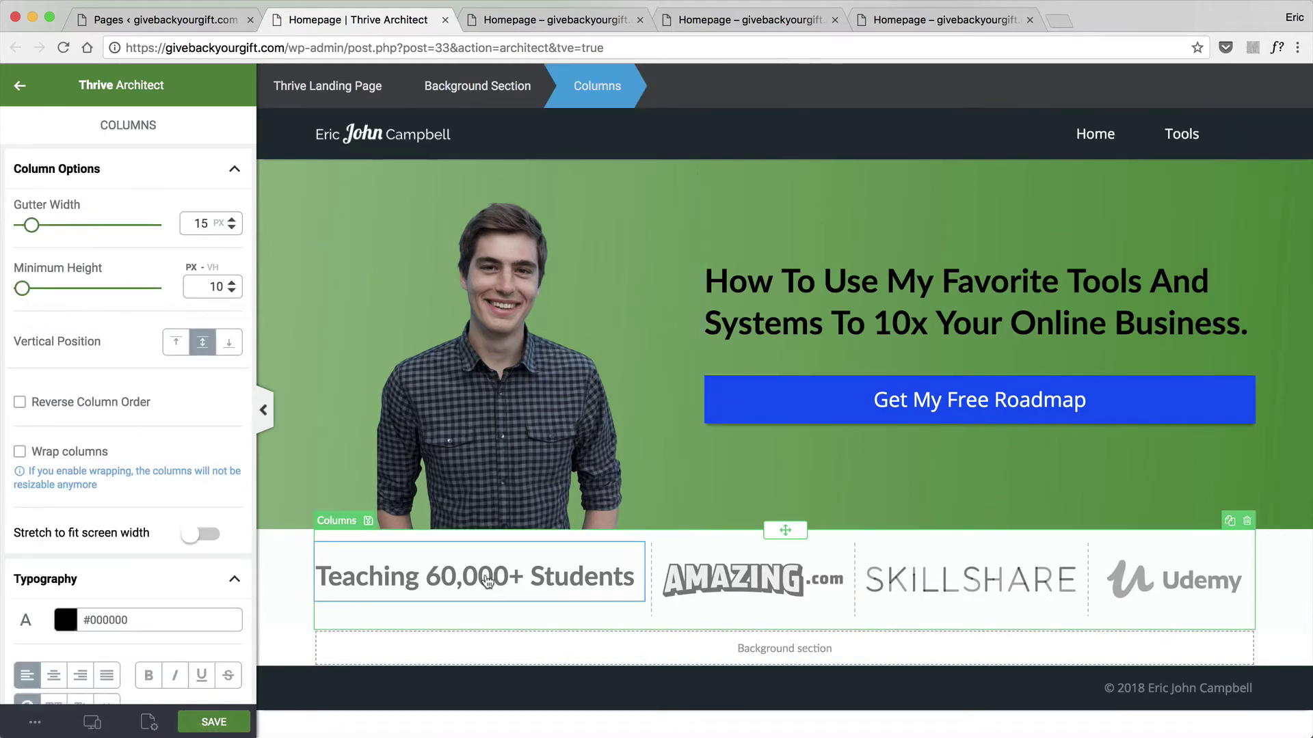
click(471, 96)
drag(199, 305, 233, 306)
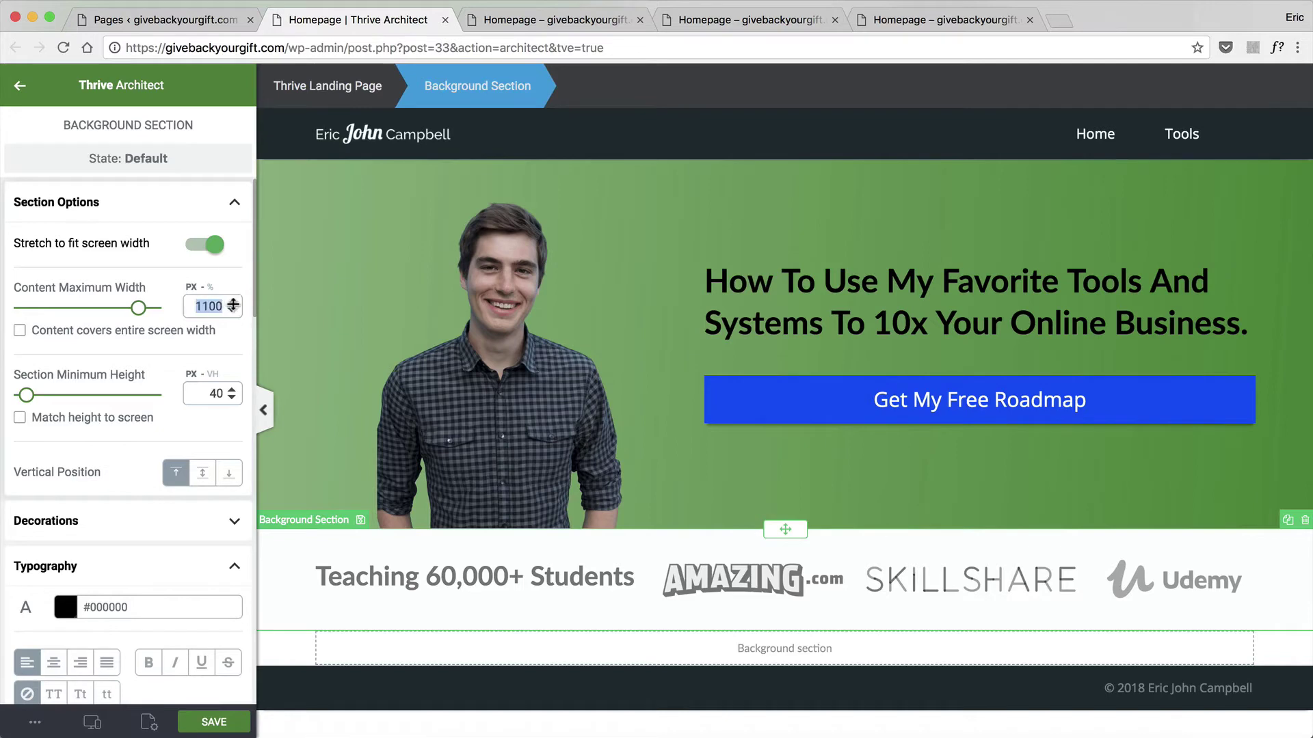
text(960)
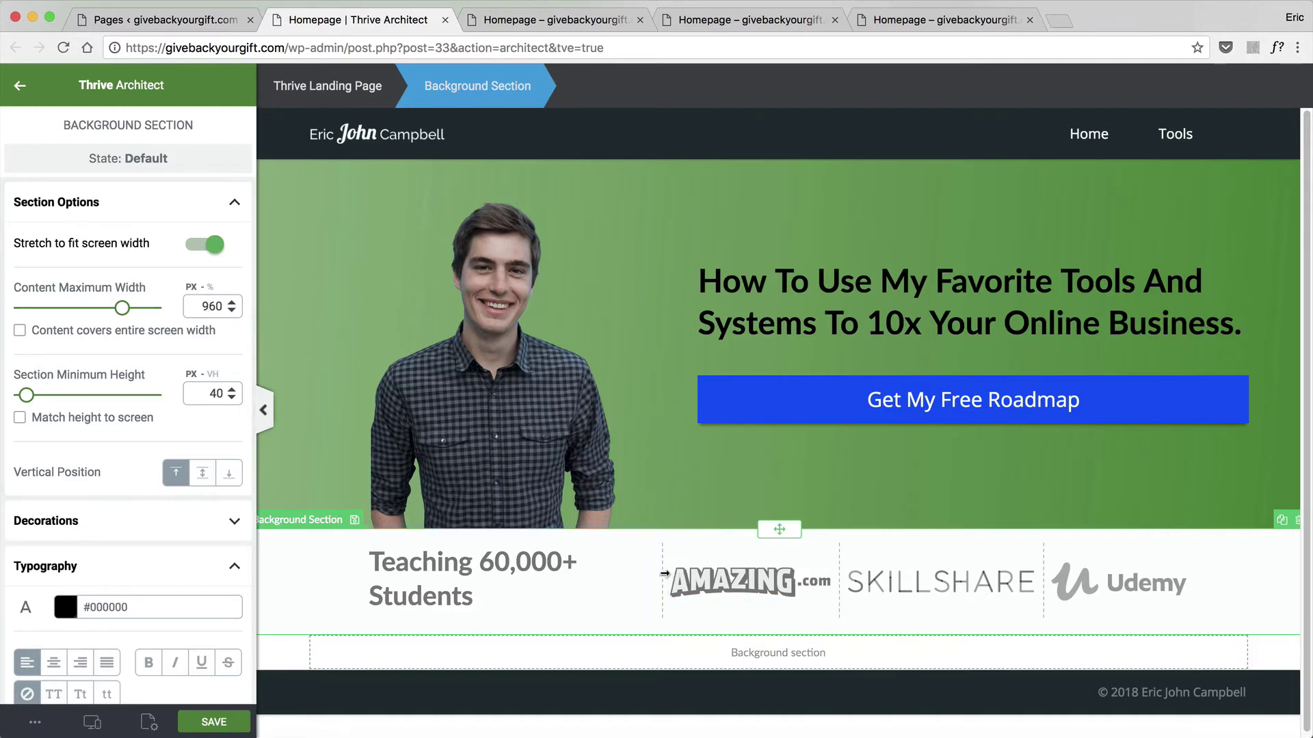
Shift the column dividers in the social proof row to give the Amazing.com logo a wider column.
drag(666, 574, 663, 575)
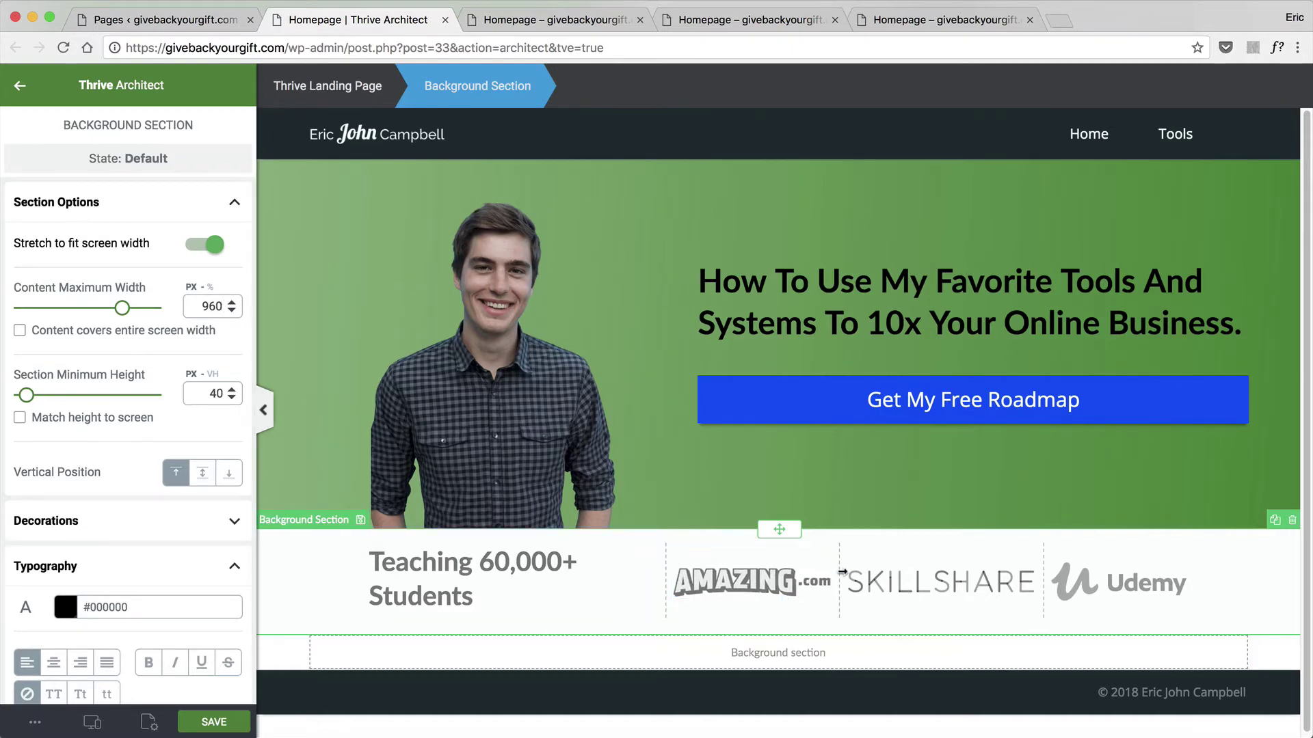
drag(838, 575, 867, 574)
drag(1045, 580, 1050, 586)
Set the font size of the "Teaching 60,000+ Students" heading to 27 px and save the page.
click(510, 562)
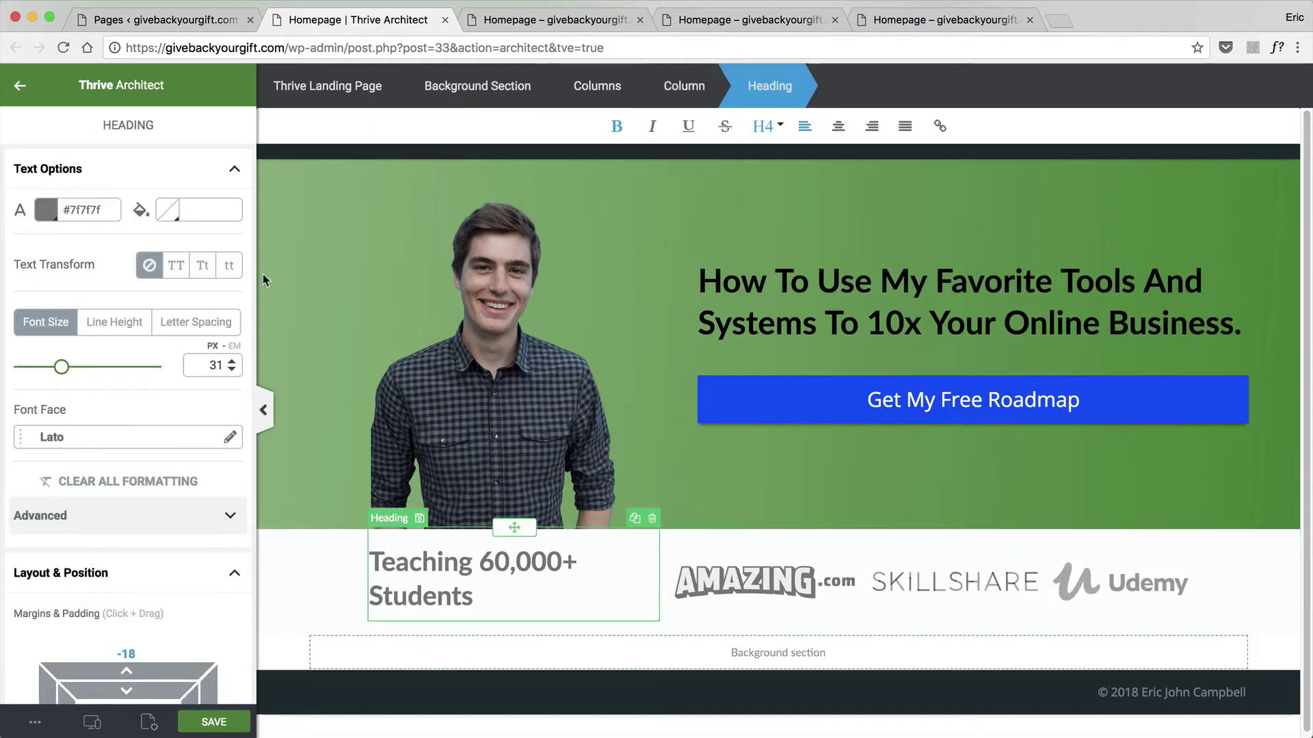
drag(62, 368, 57, 372)
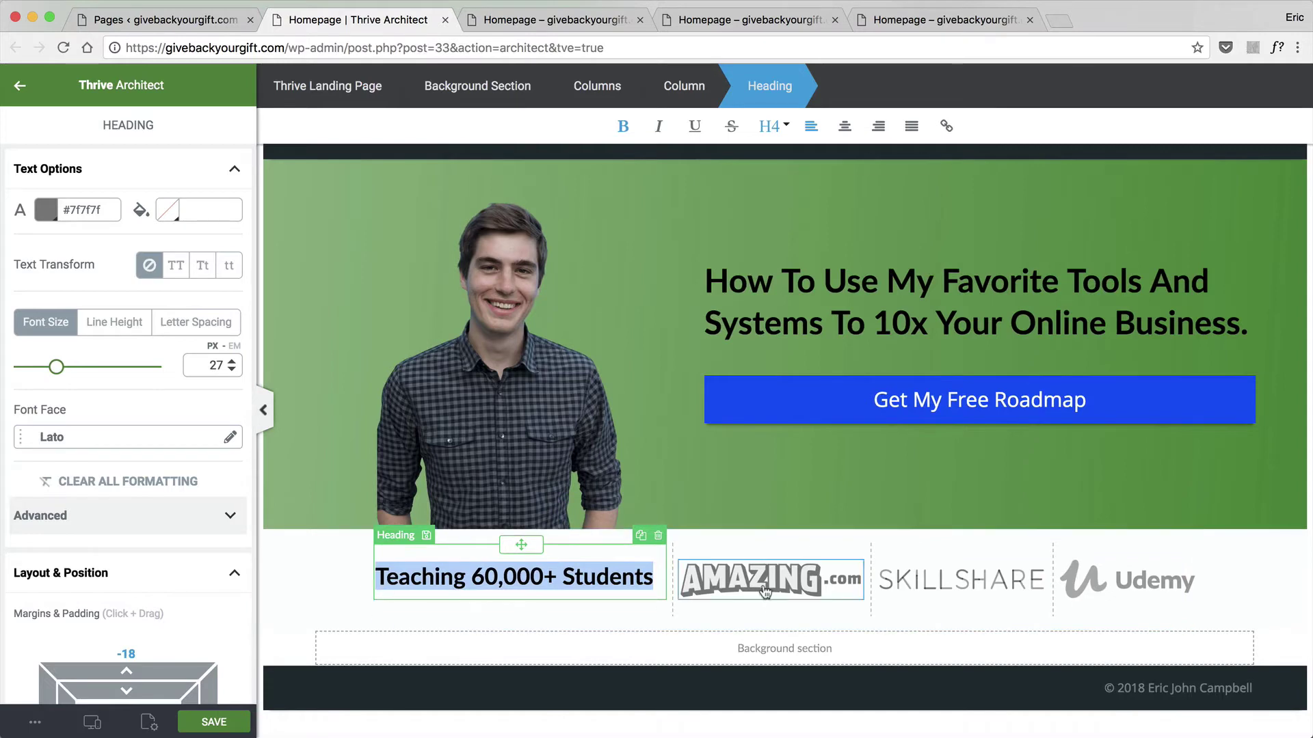
click(737, 599)
click(210, 722)
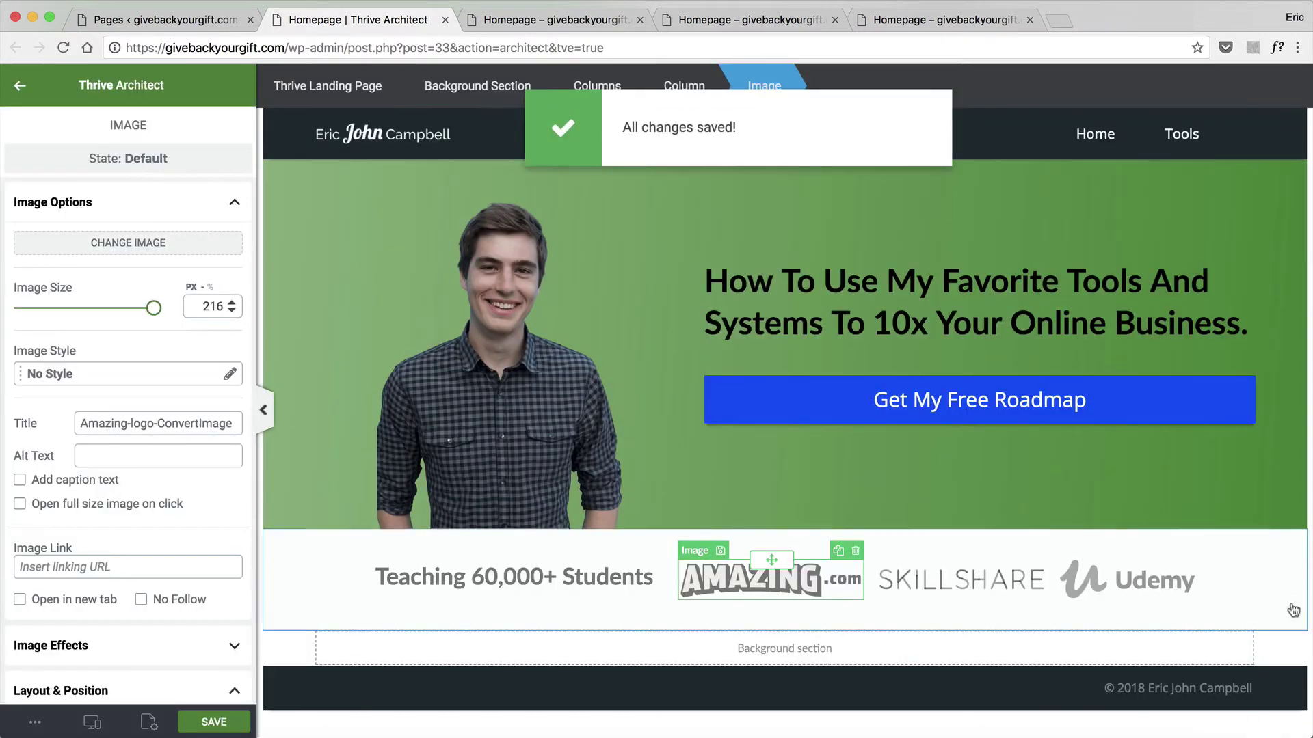
Insert a Columns element with three equal 1/3 columns into the empty background section above the footer.
click(1280, 590)
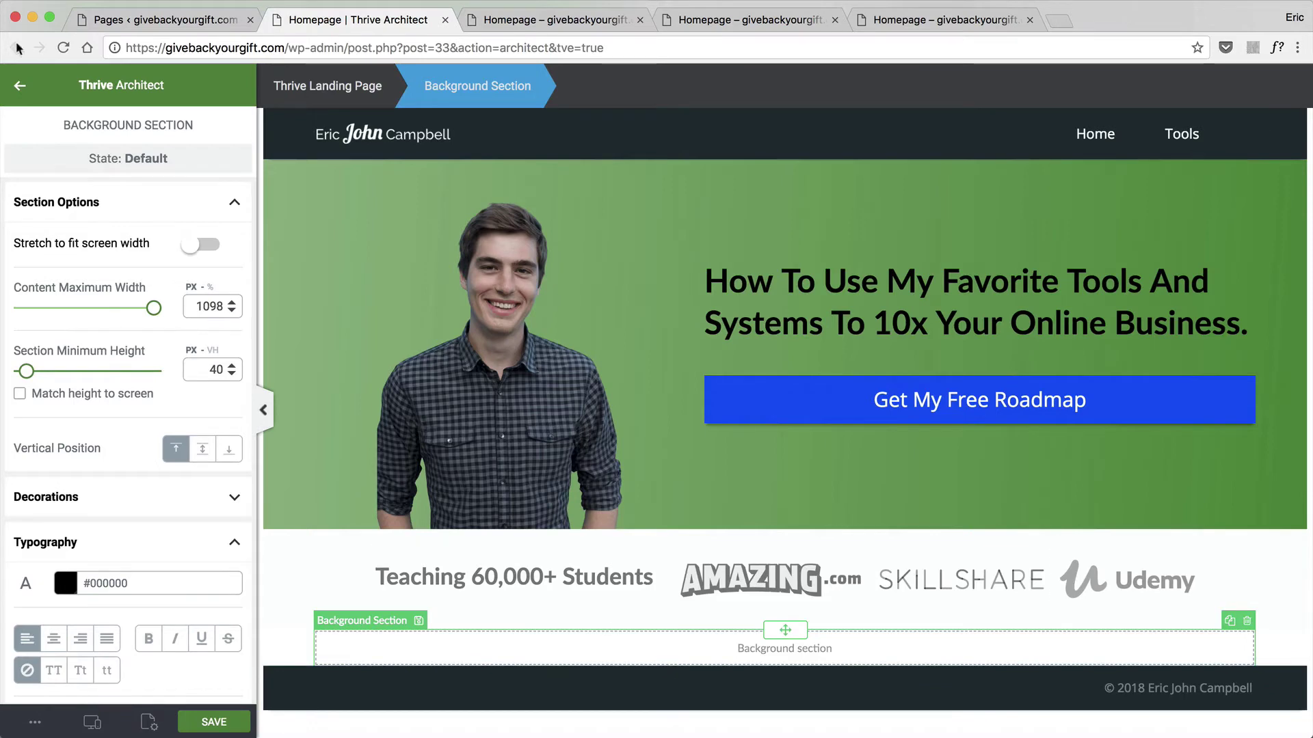
click(20, 84)
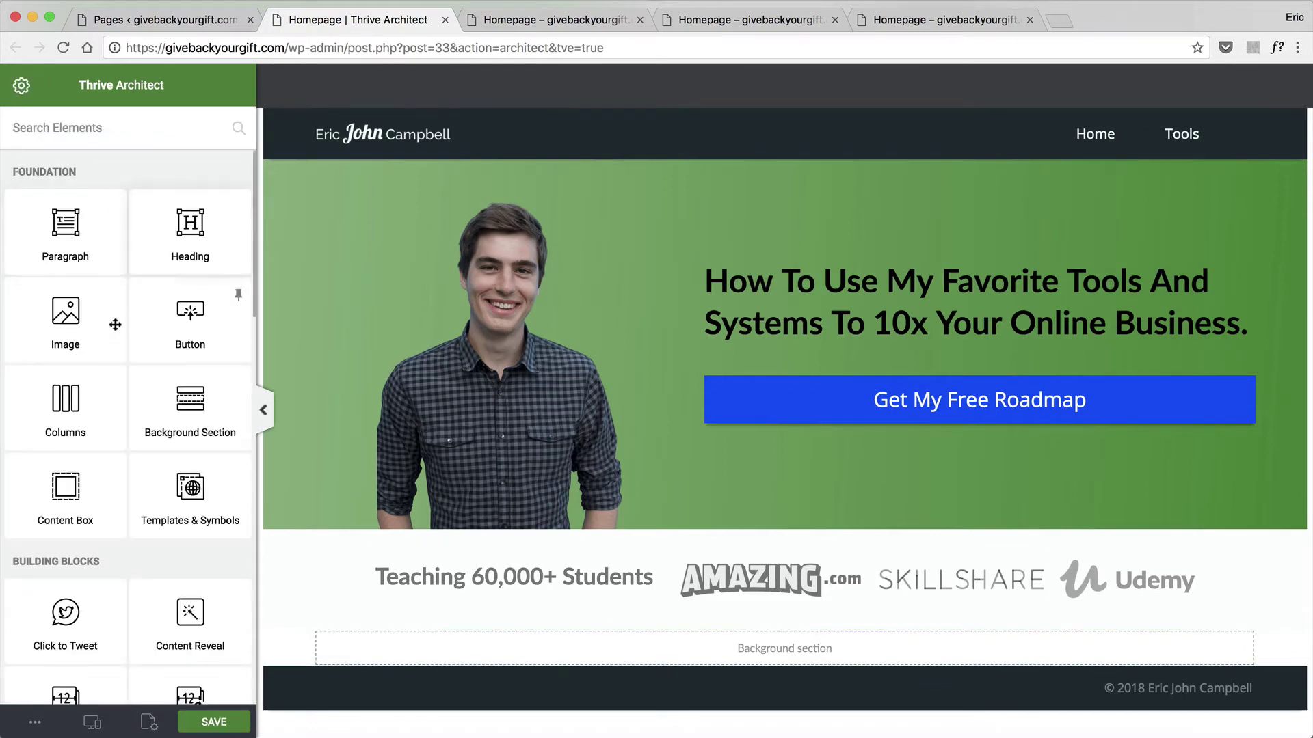
mouse_move(103, 397)
mouse_down()
mouse_move(132, 450)
mouse_move(624, 667)
mouse_move(625, 646)
mouse_up()
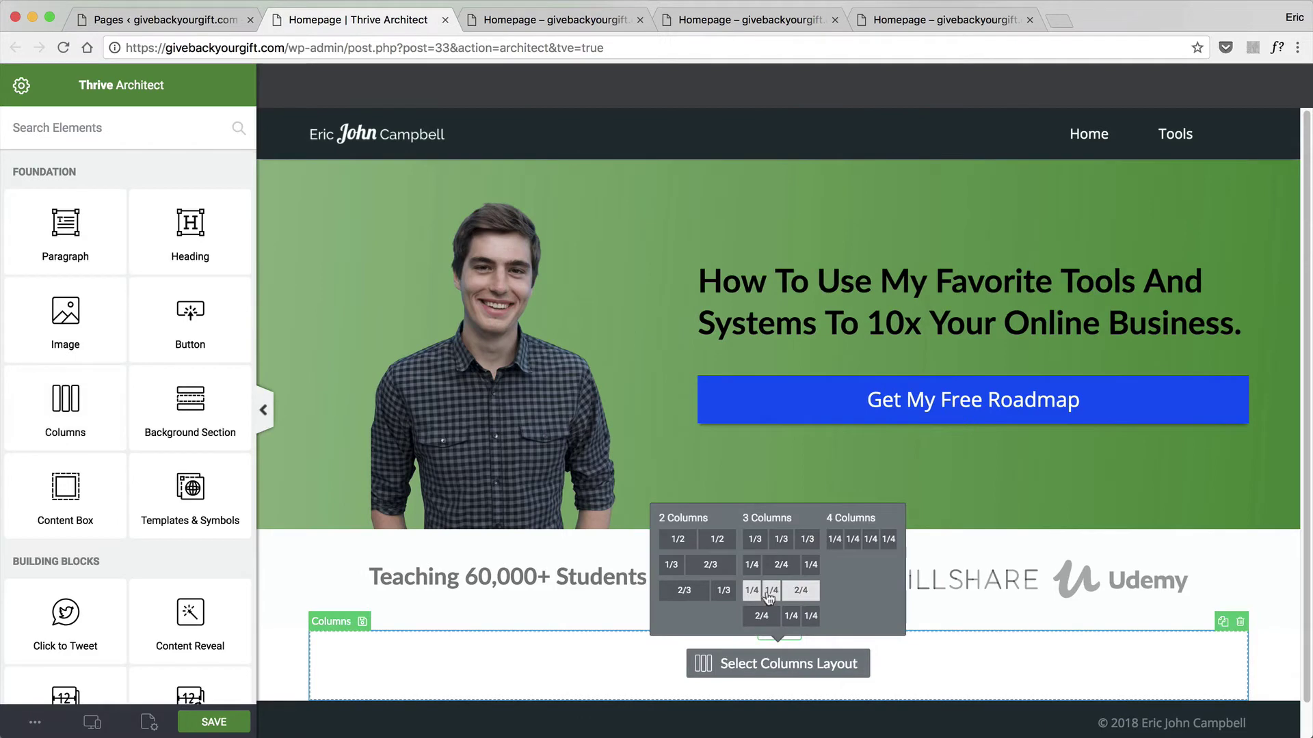
click(785, 543)
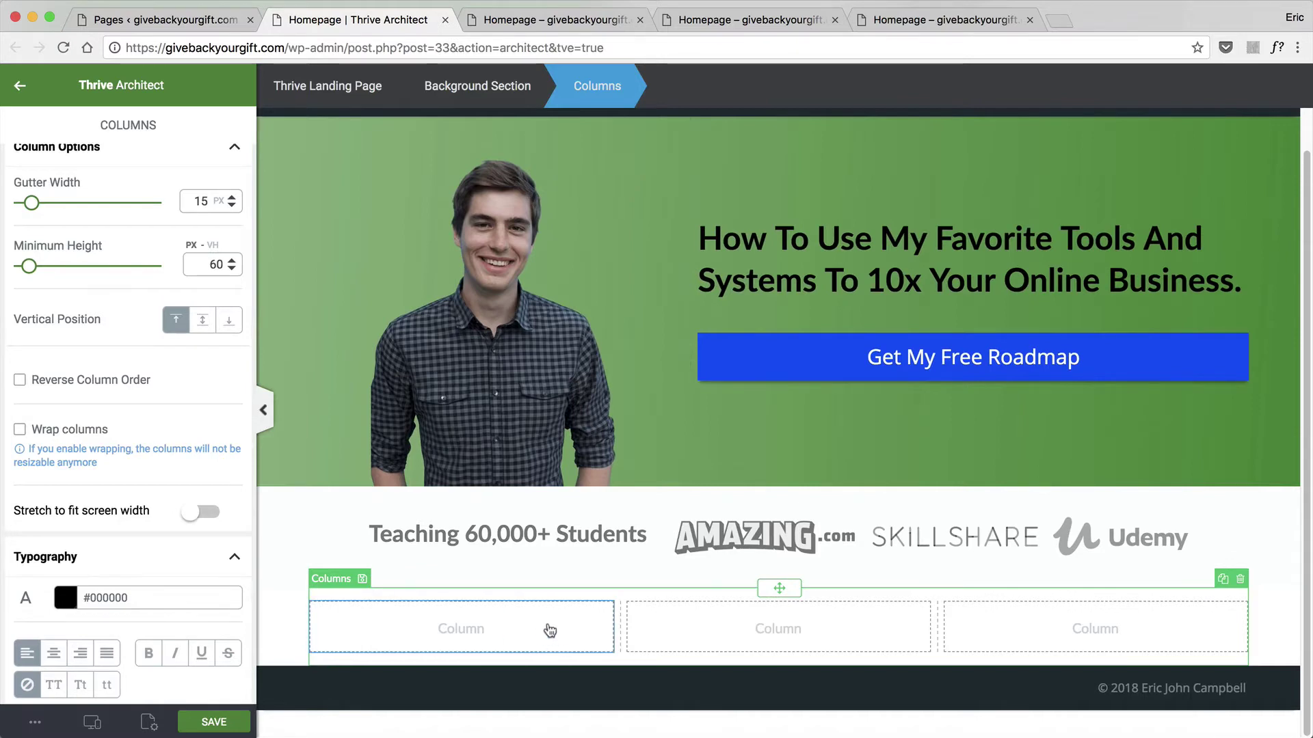
Set the left and right padding of the background section containing the three columns to 20 px.
scroll(151, 453, down, 3)
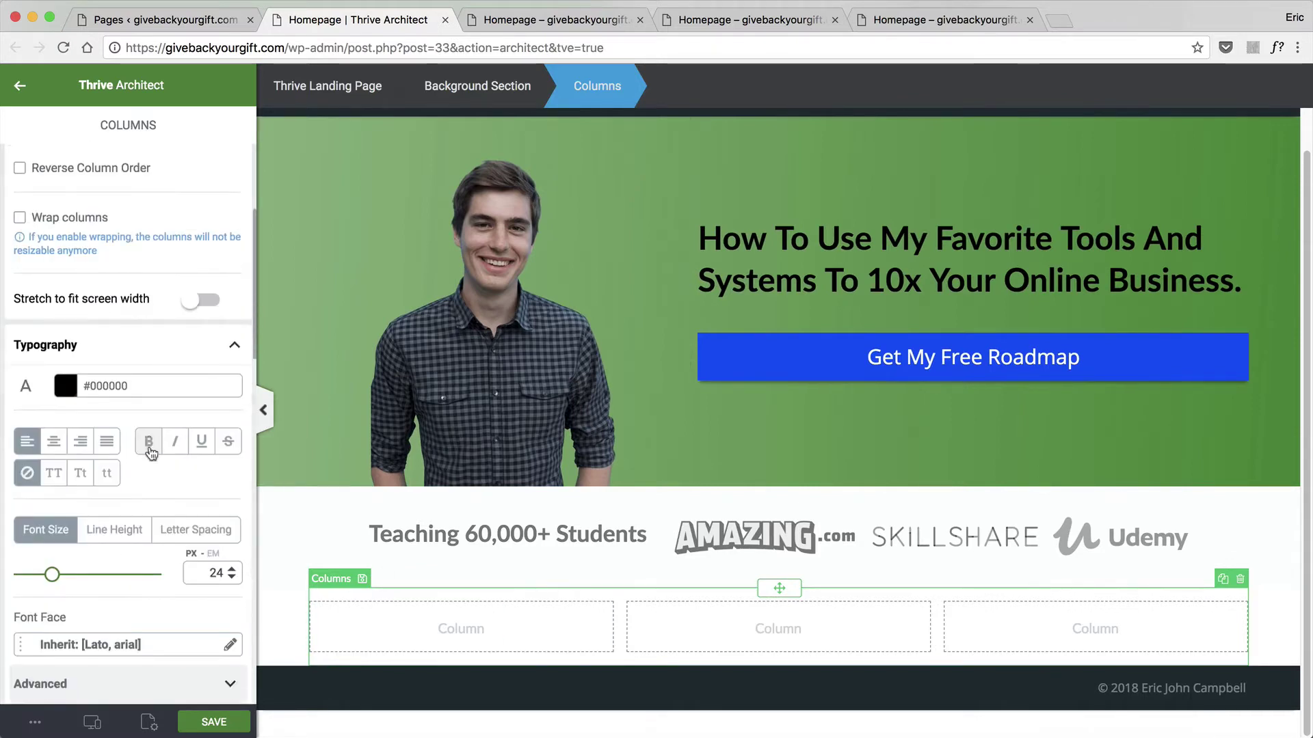
scroll(147, 472, down, 4)
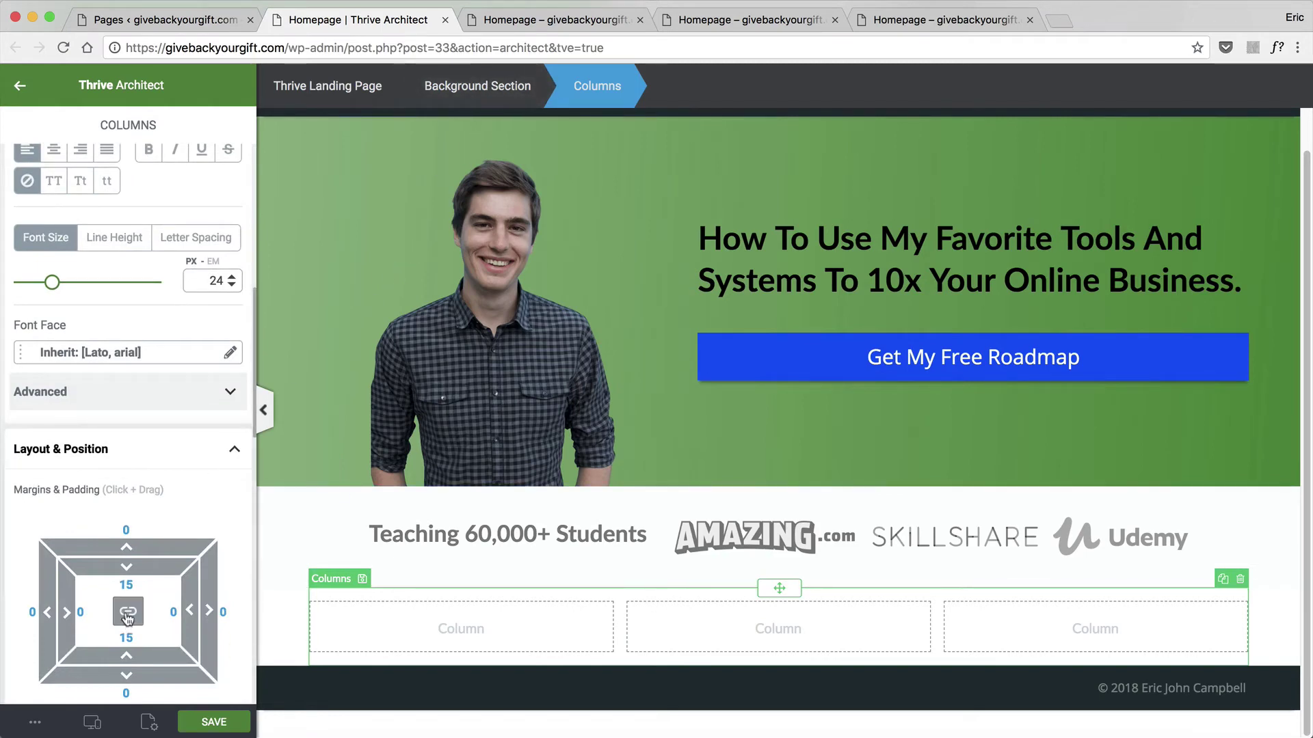
click(453, 96)
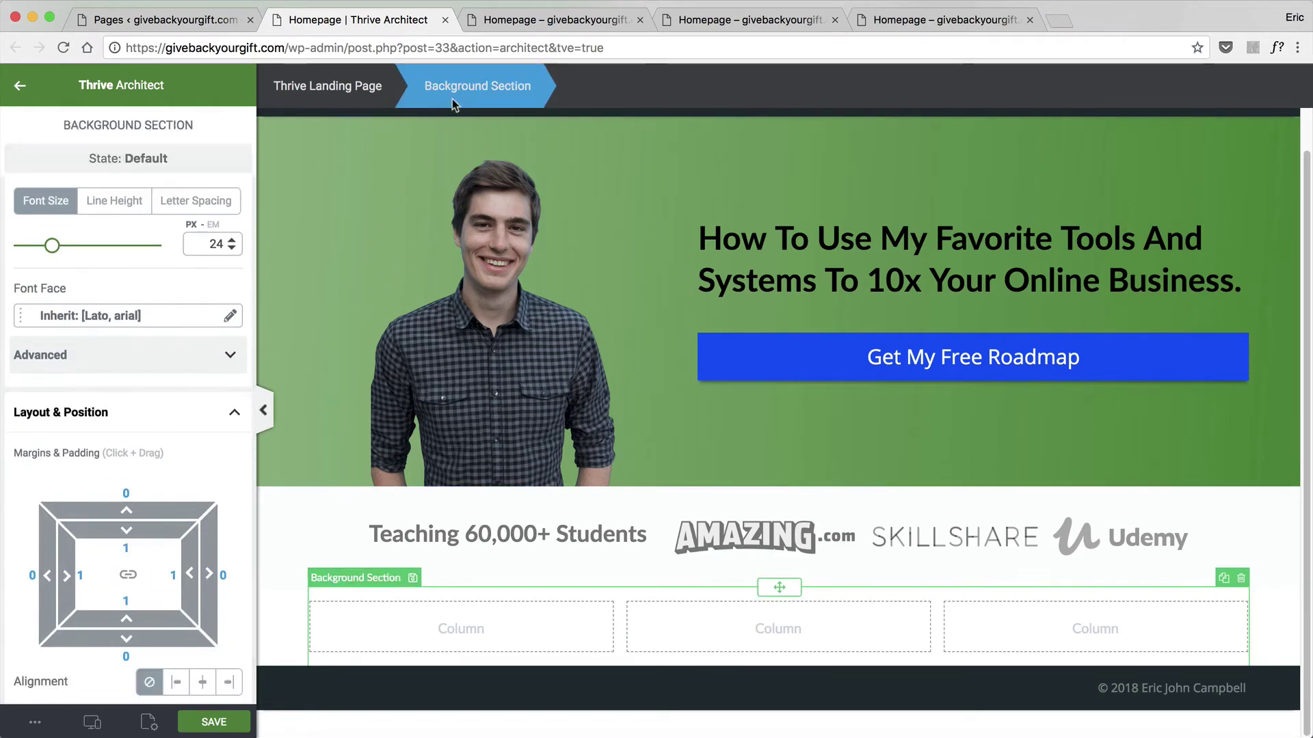
click(79, 579)
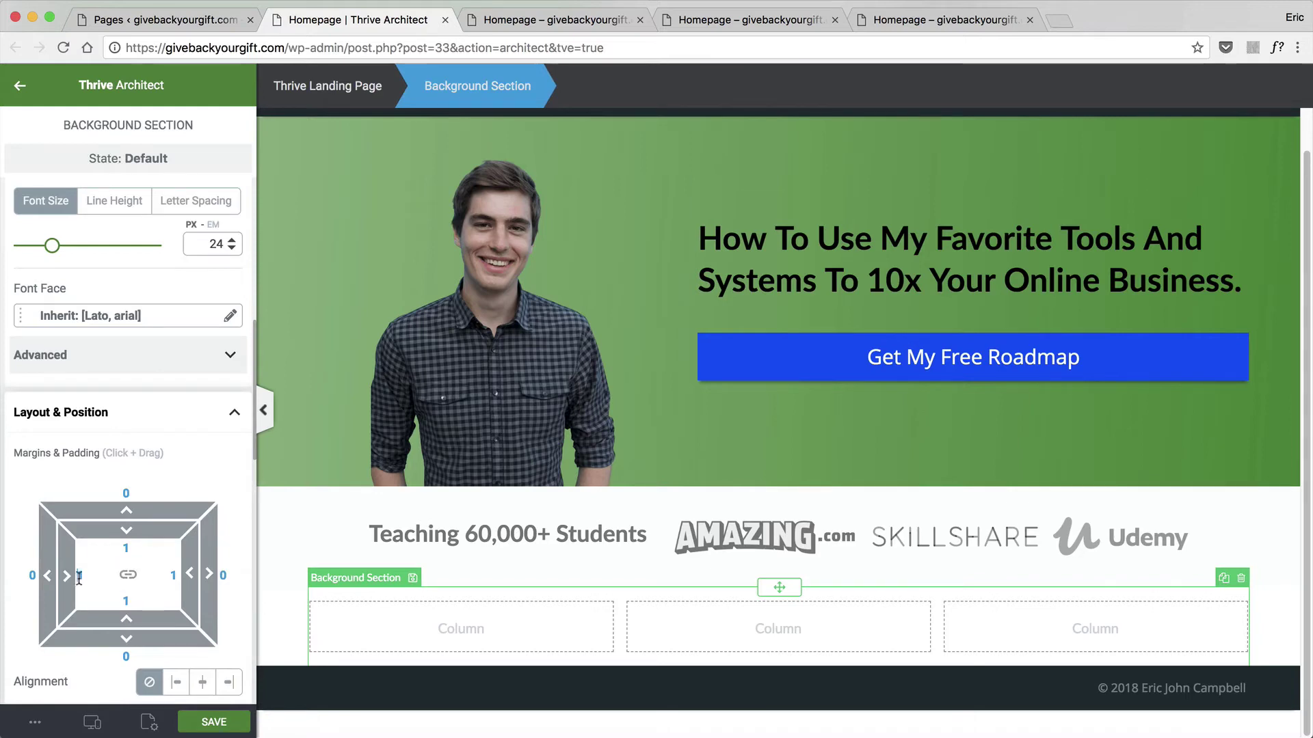
key(Delete)
text(20)
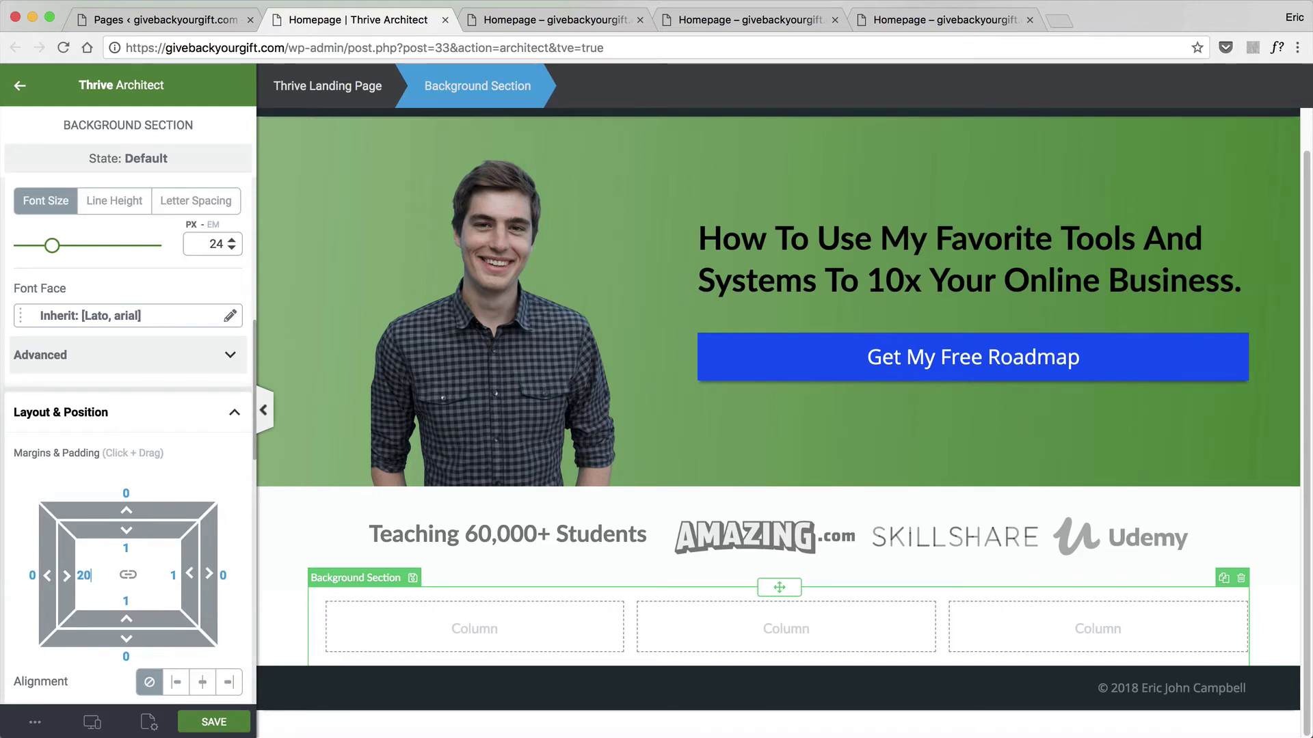
click(174, 573)
text(20)
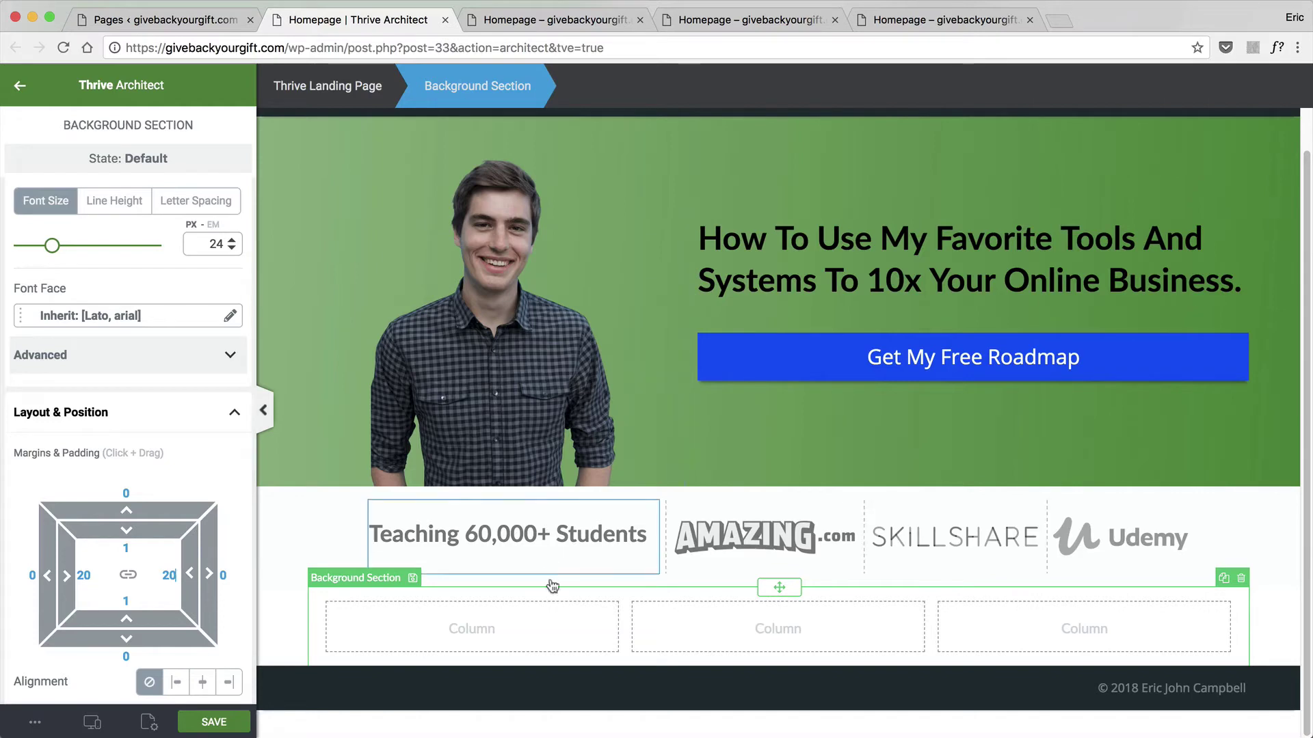
Set the gutter width of the three-column row to 30 px.
click(557, 627)
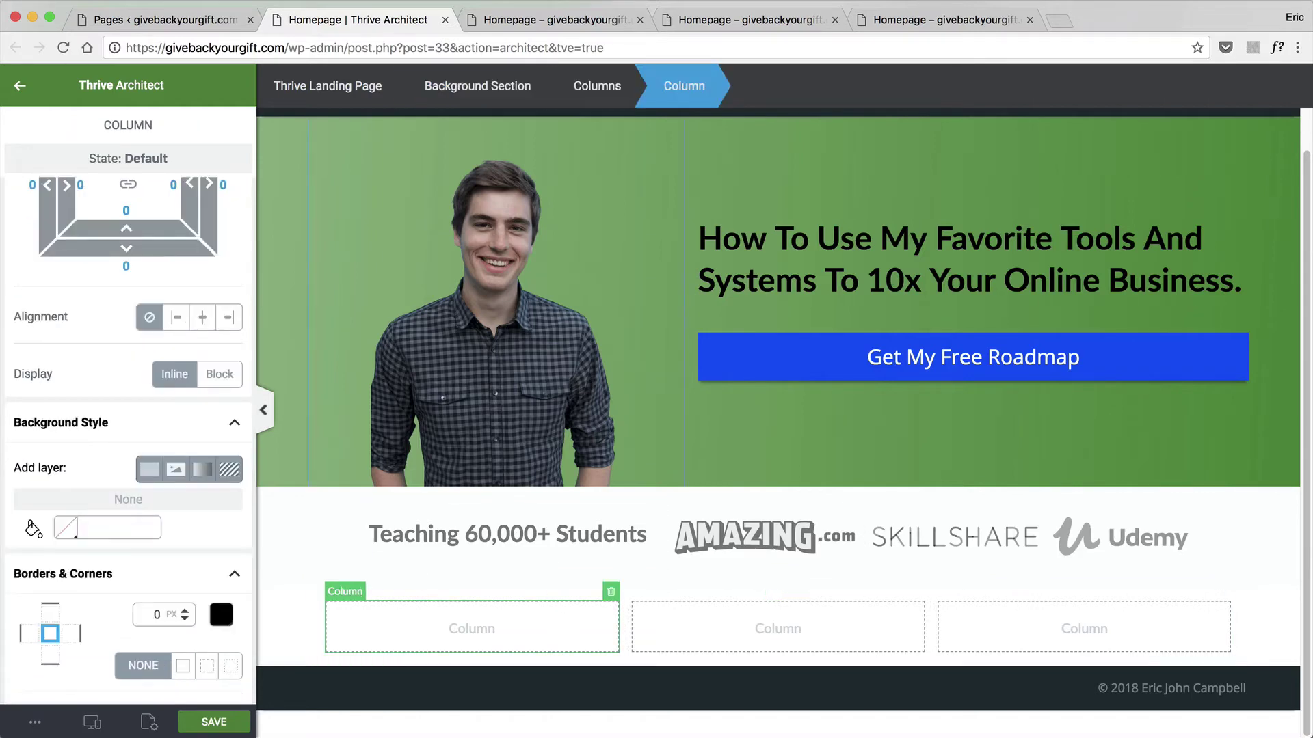
click(595, 86)
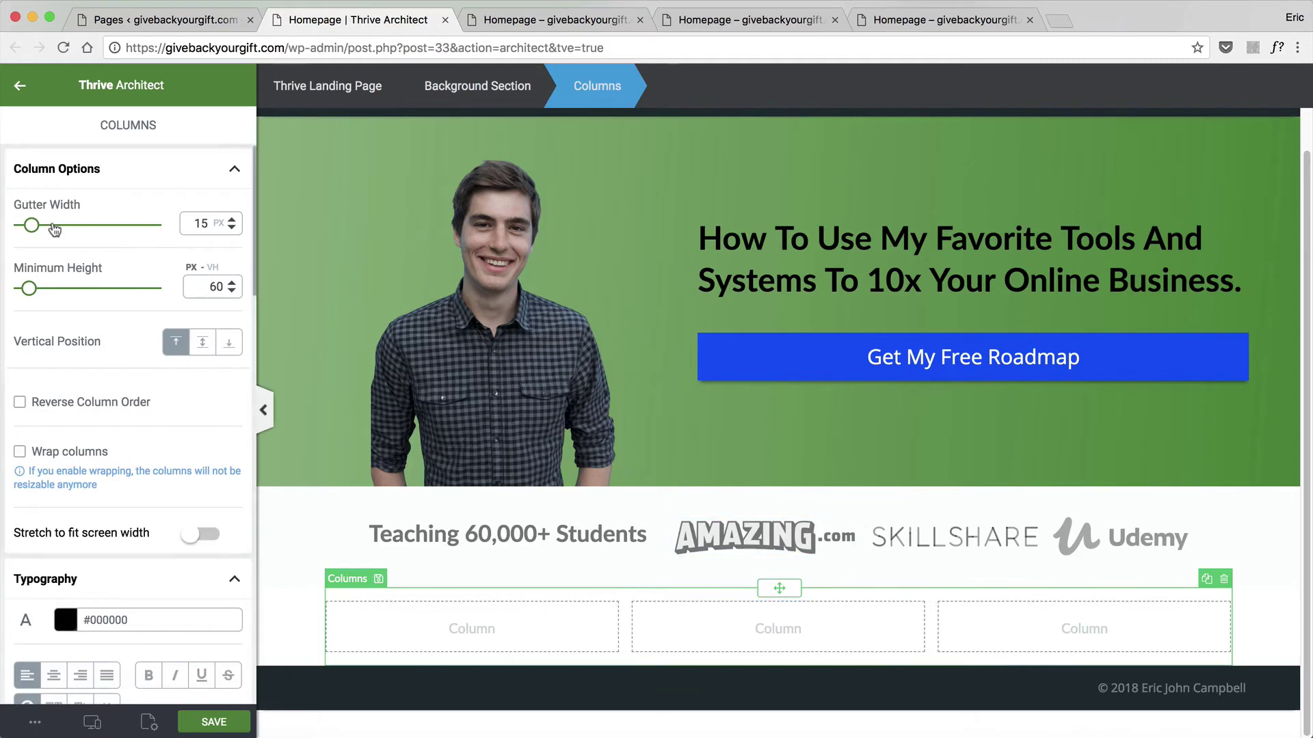
double_click(200, 224)
text(30)
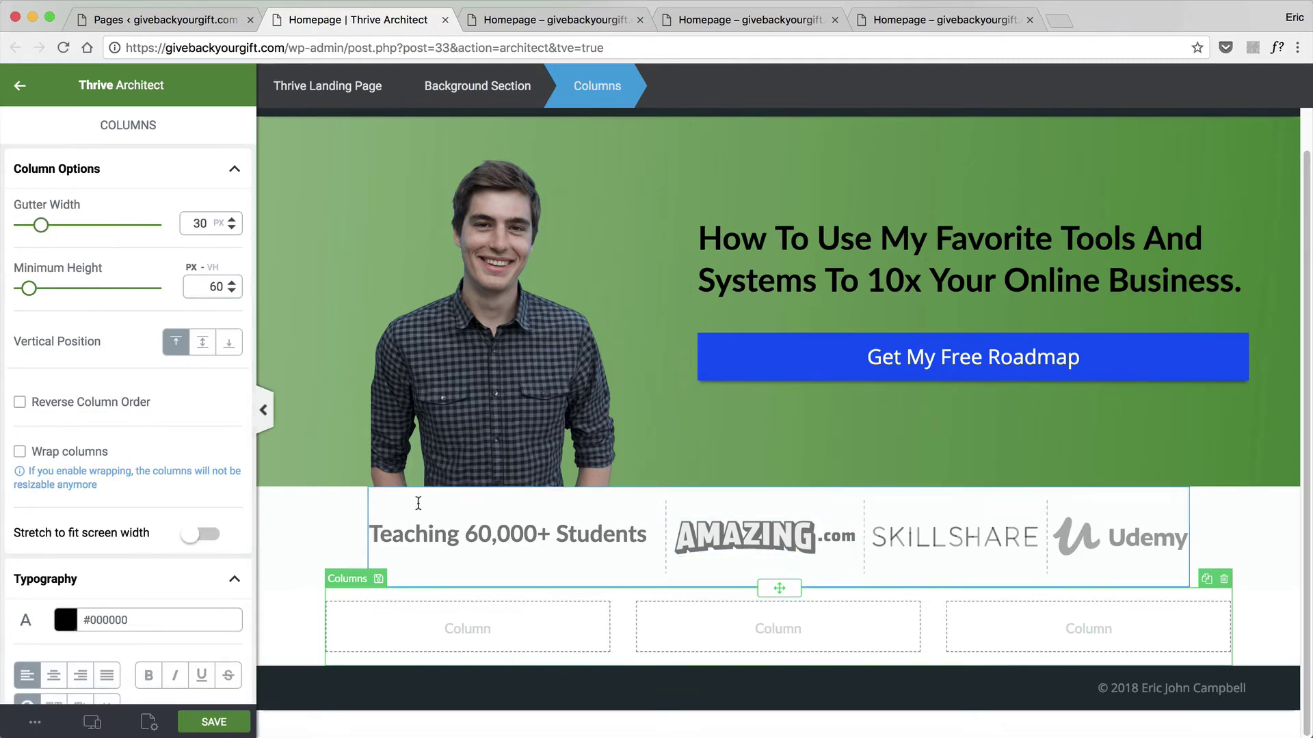
Select the first column of the three-column row and show its margin and padding settings.
click(317, 548)
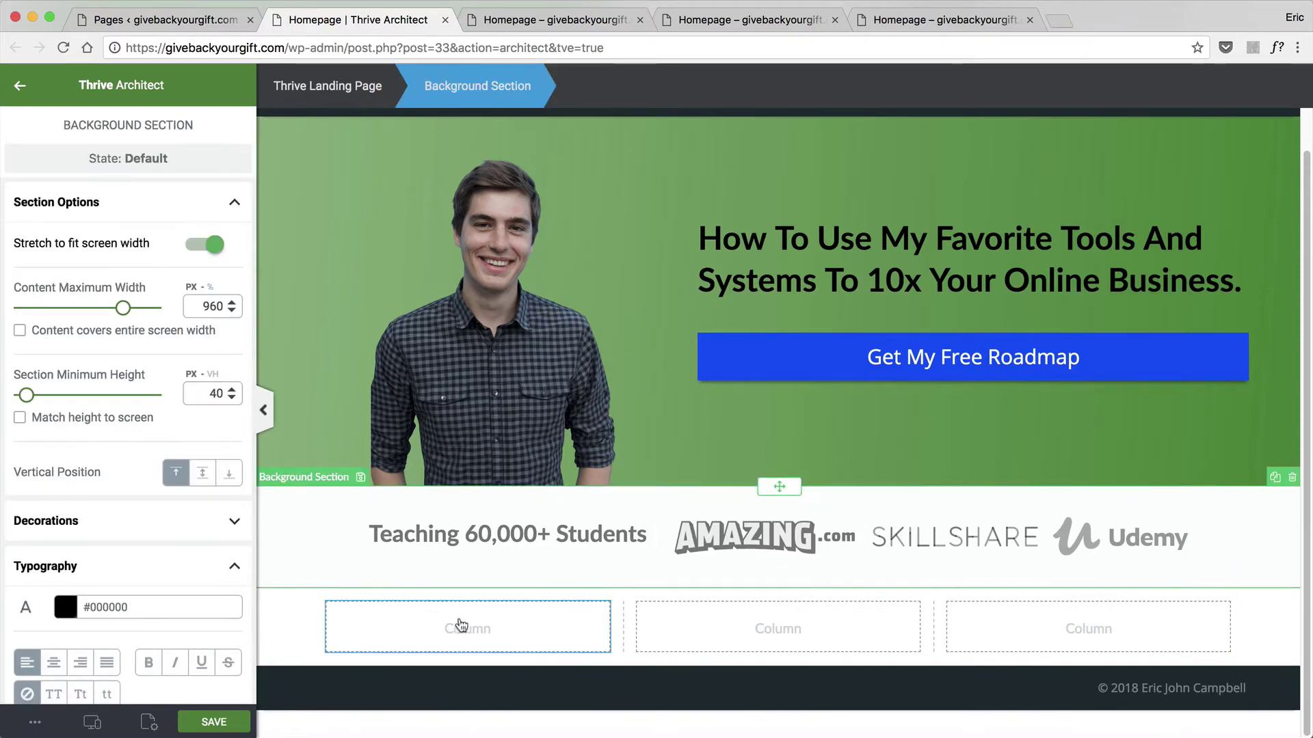
click(463, 626)
scroll(135, 382, down, 5)
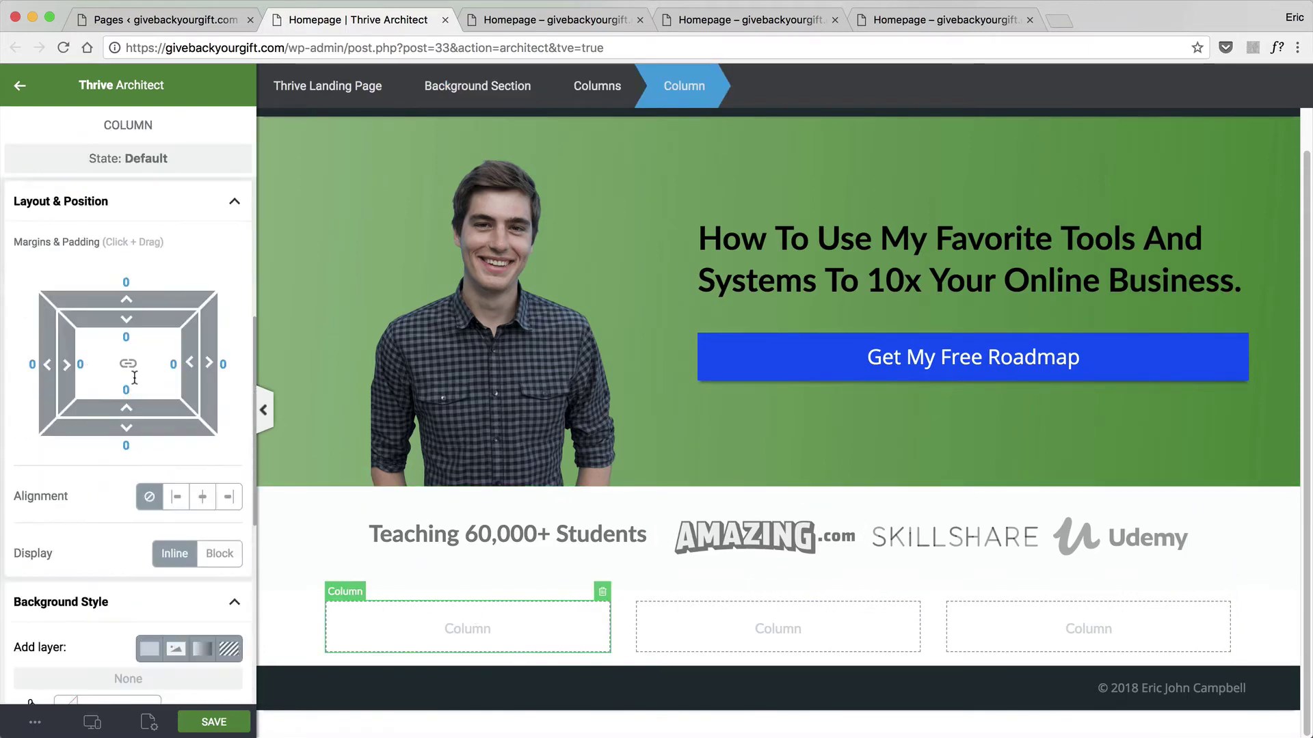
Give the first empty column below the logo row the green background colour #26831a.
scroll(136, 382, down, 6)
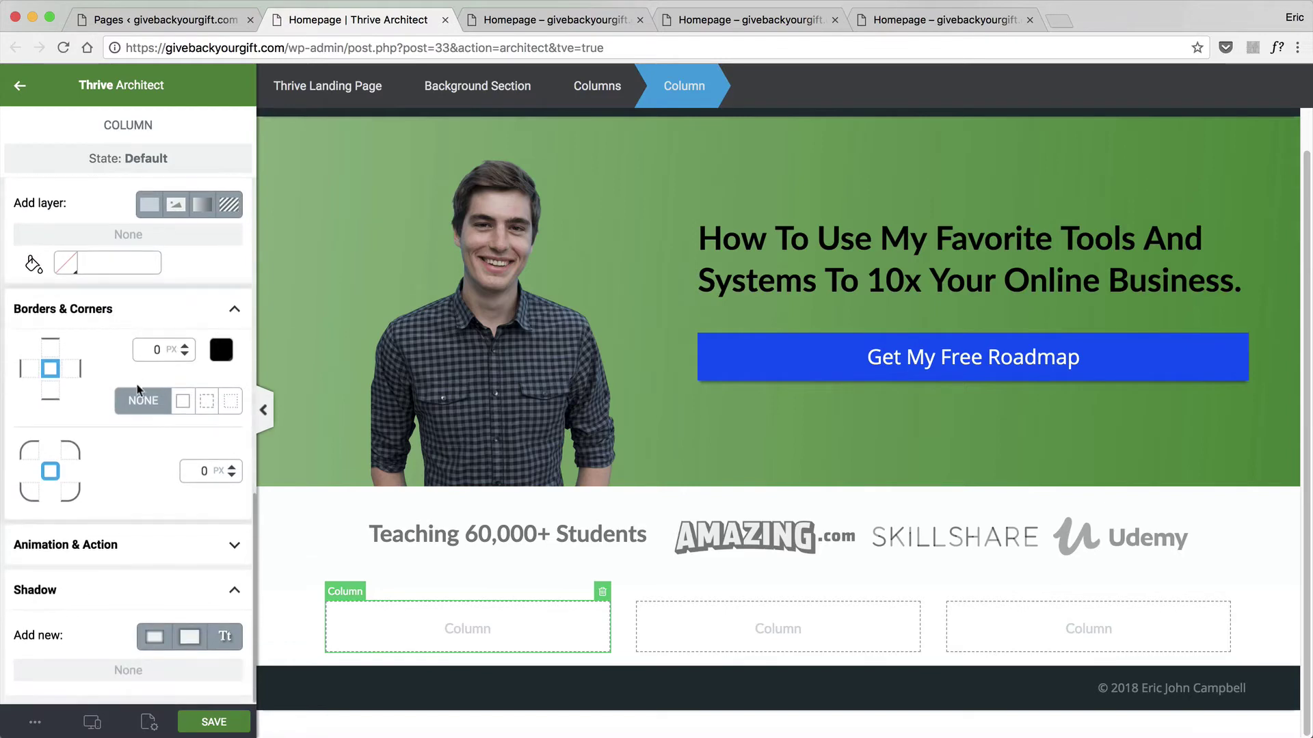
click(66, 262)
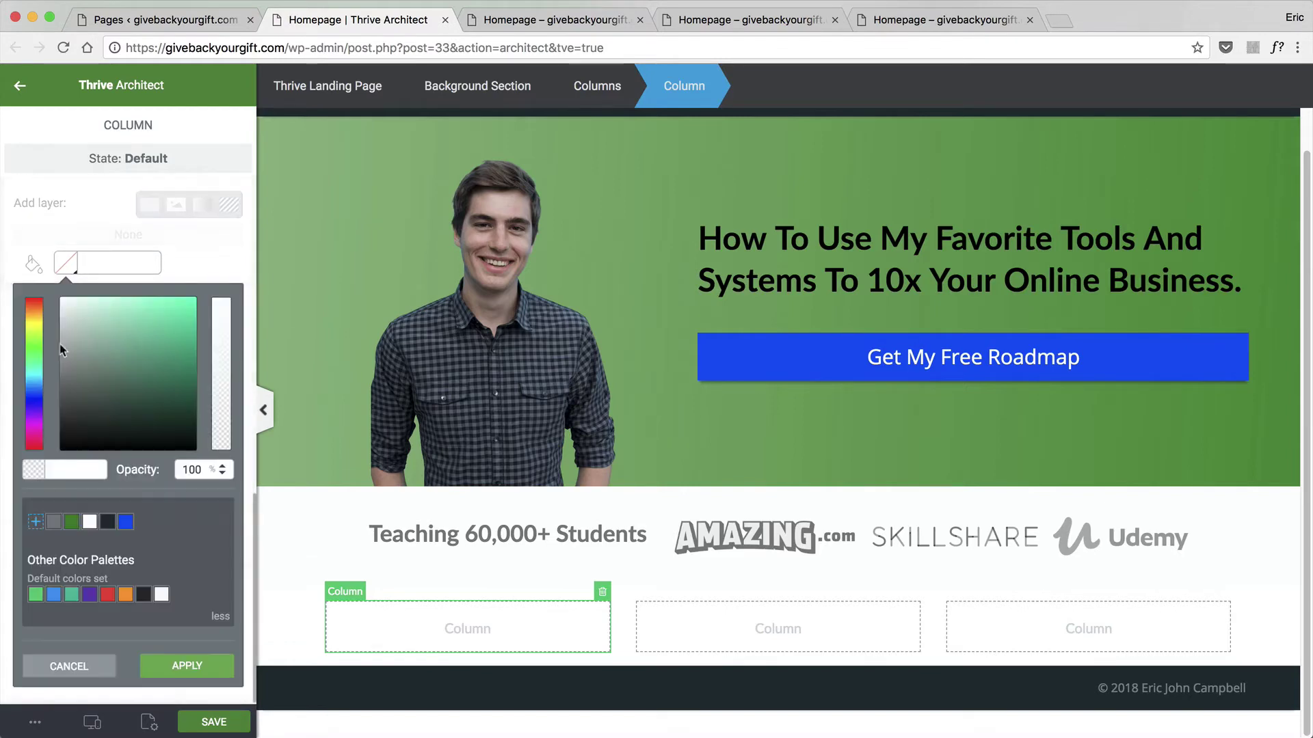
click(72, 522)
click(187, 677)
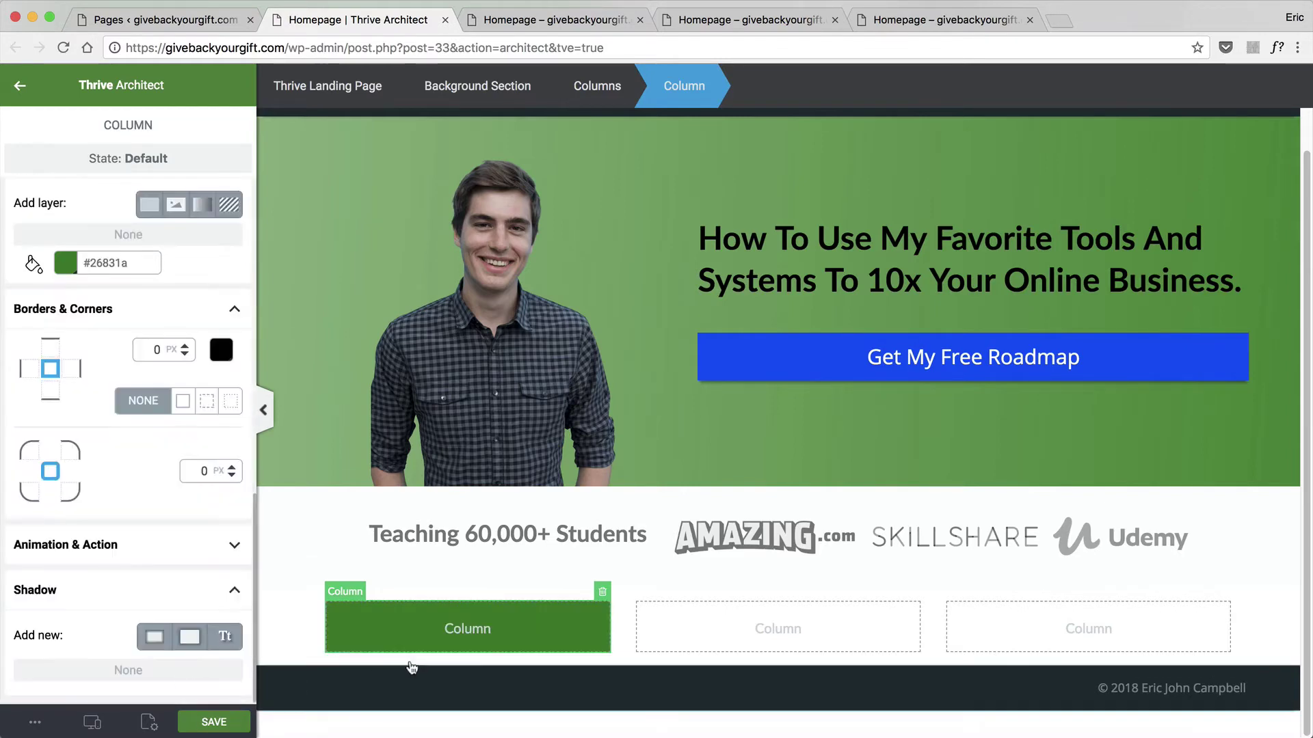
Apply the green background colour #26831a to the second and third columns.
click(653, 619)
click(66, 264)
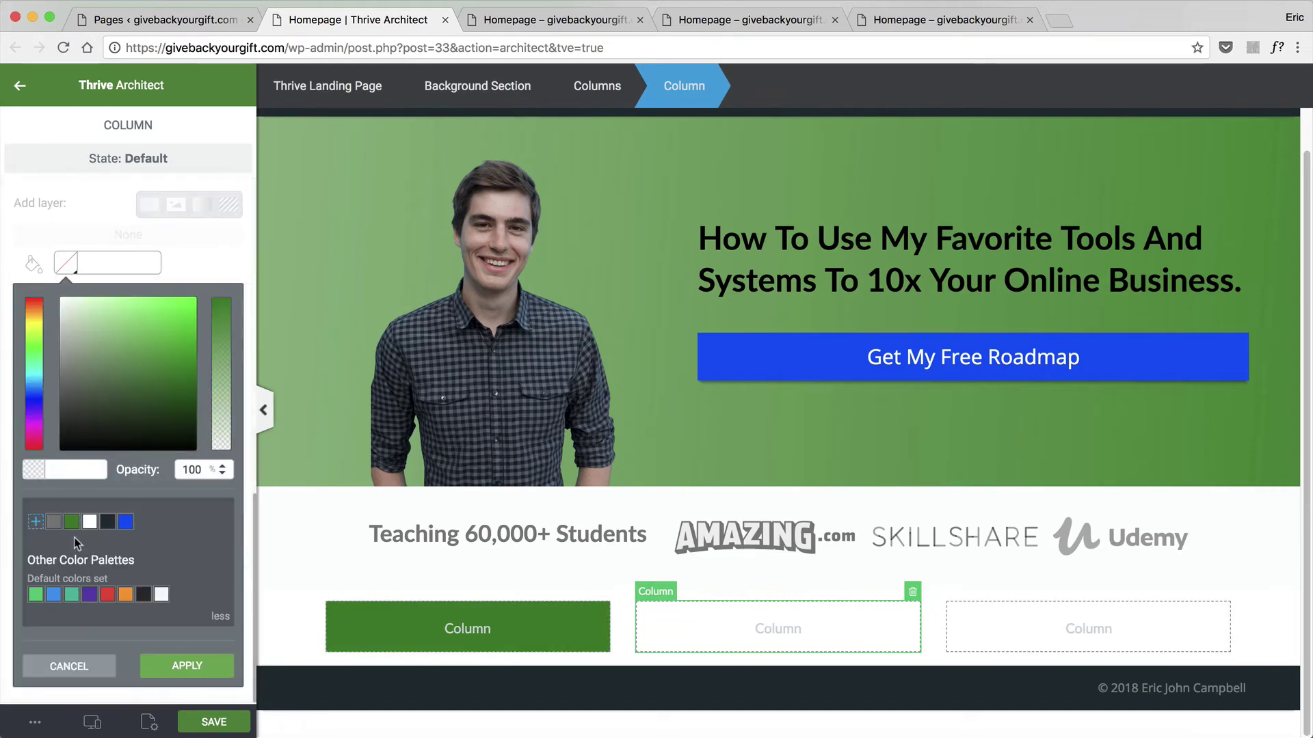
click(72, 524)
click(205, 688)
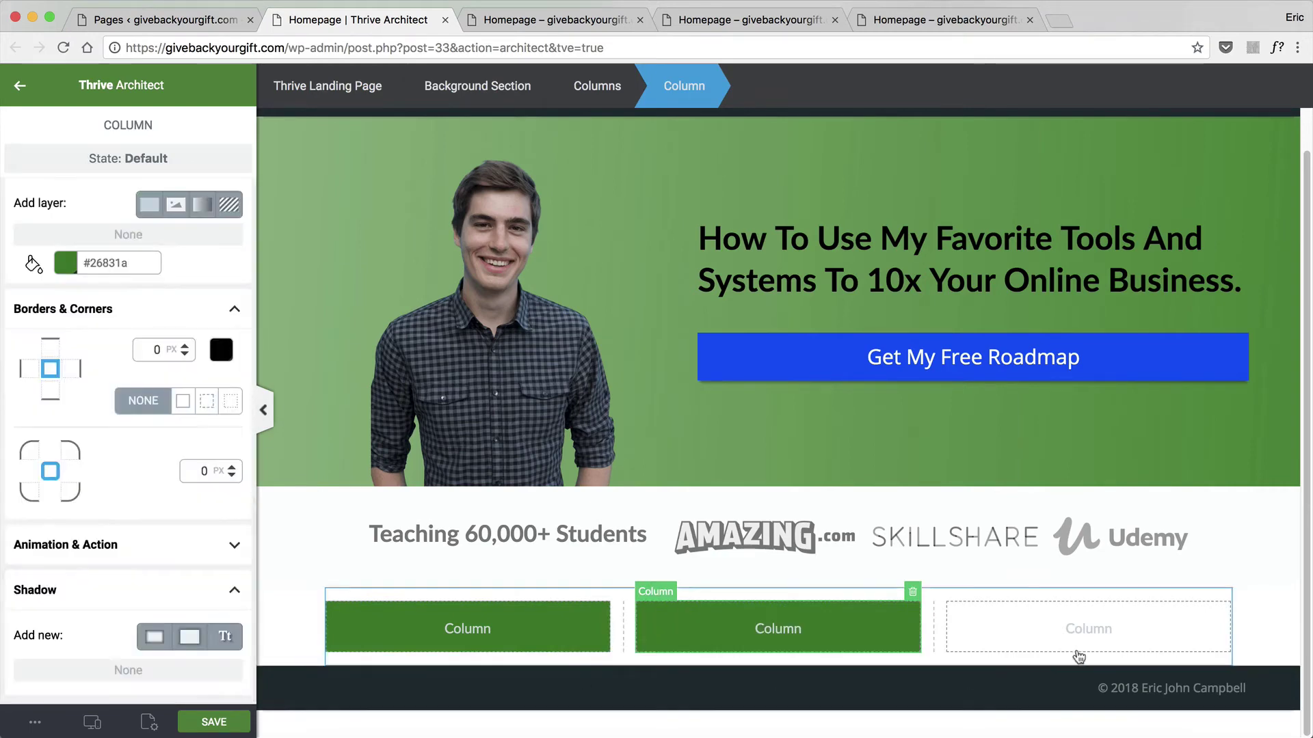
click(1012, 617)
click(67, 263)
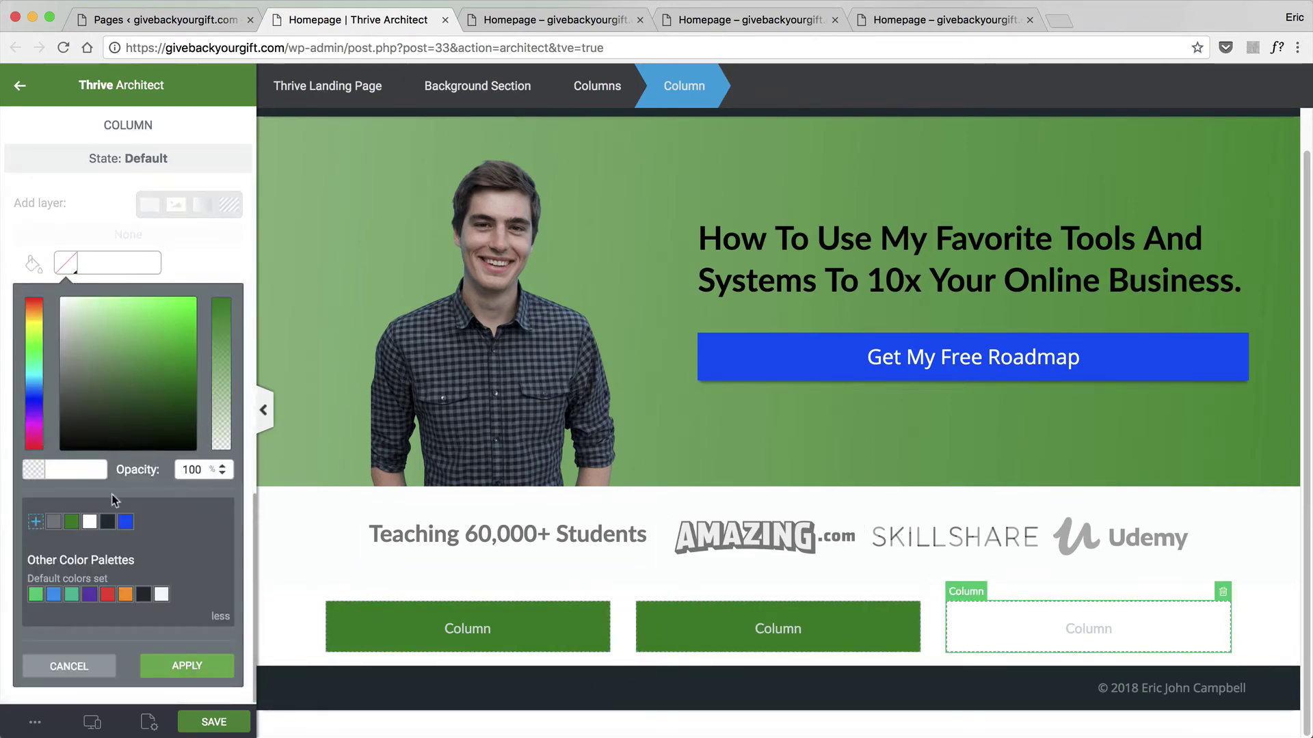
click(72, 523)
click(201, 677)
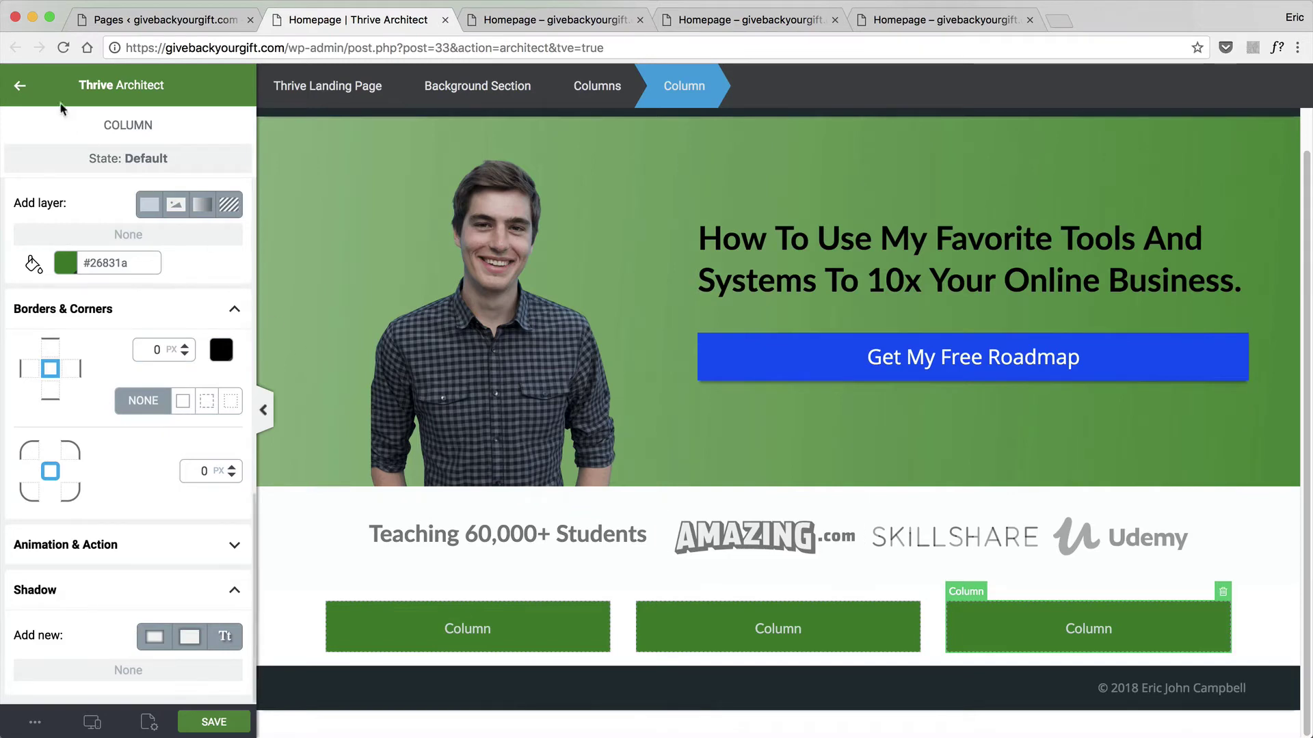
Add an Icon element to the first green column and choose the wrench icon.
click(26, 92)
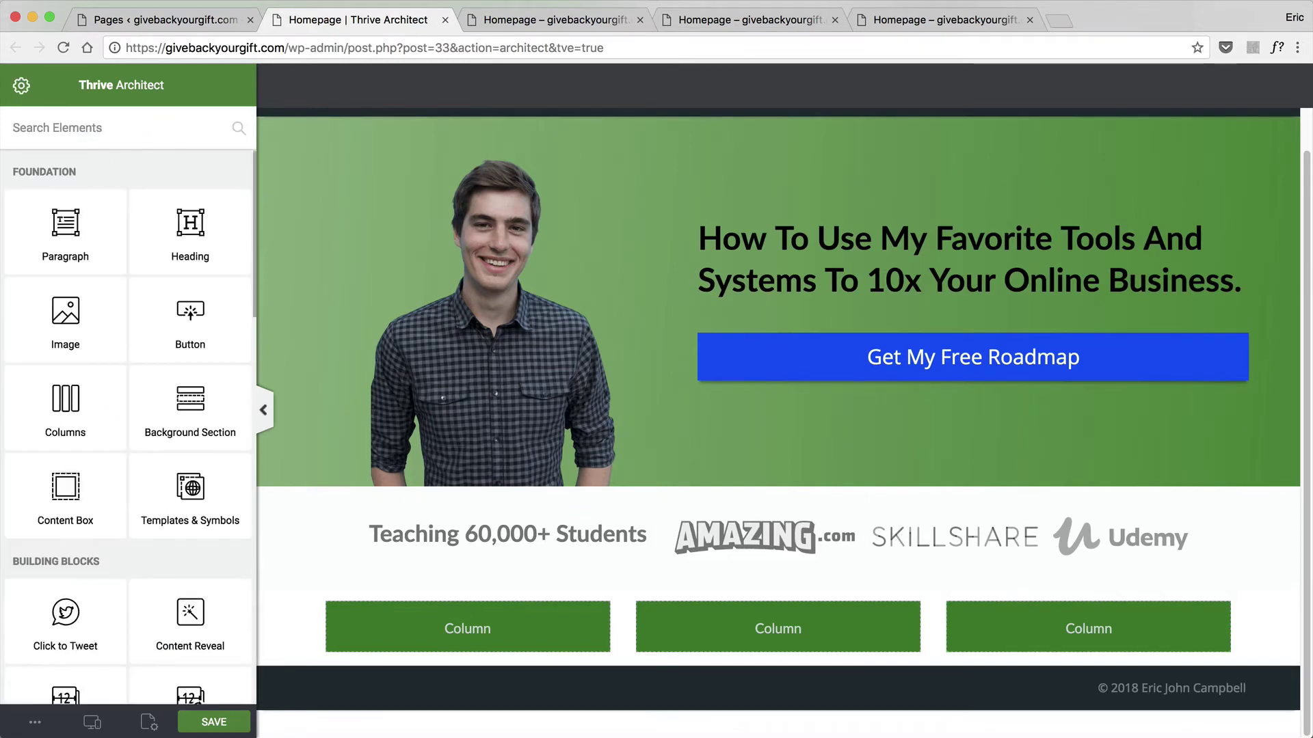
text(icon)
drag(191, 236, 430, 642)
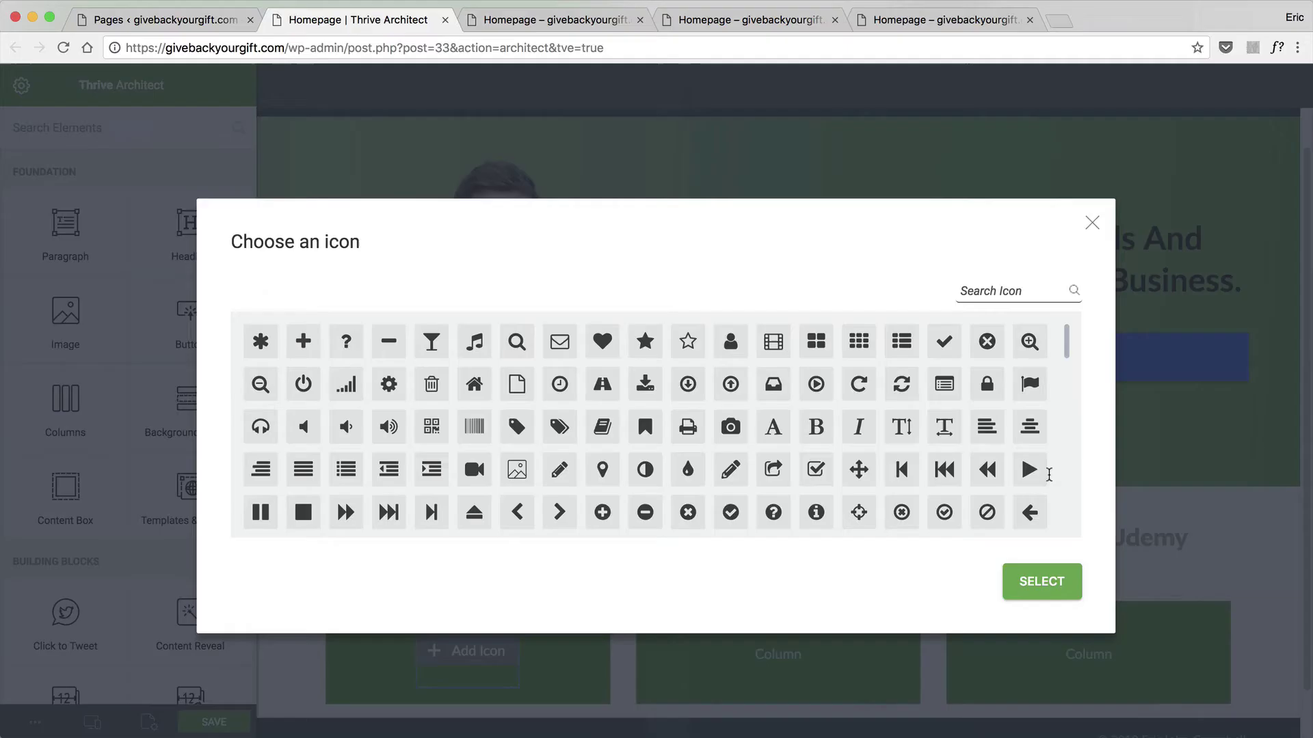
scroll(689, 391, down, 5)
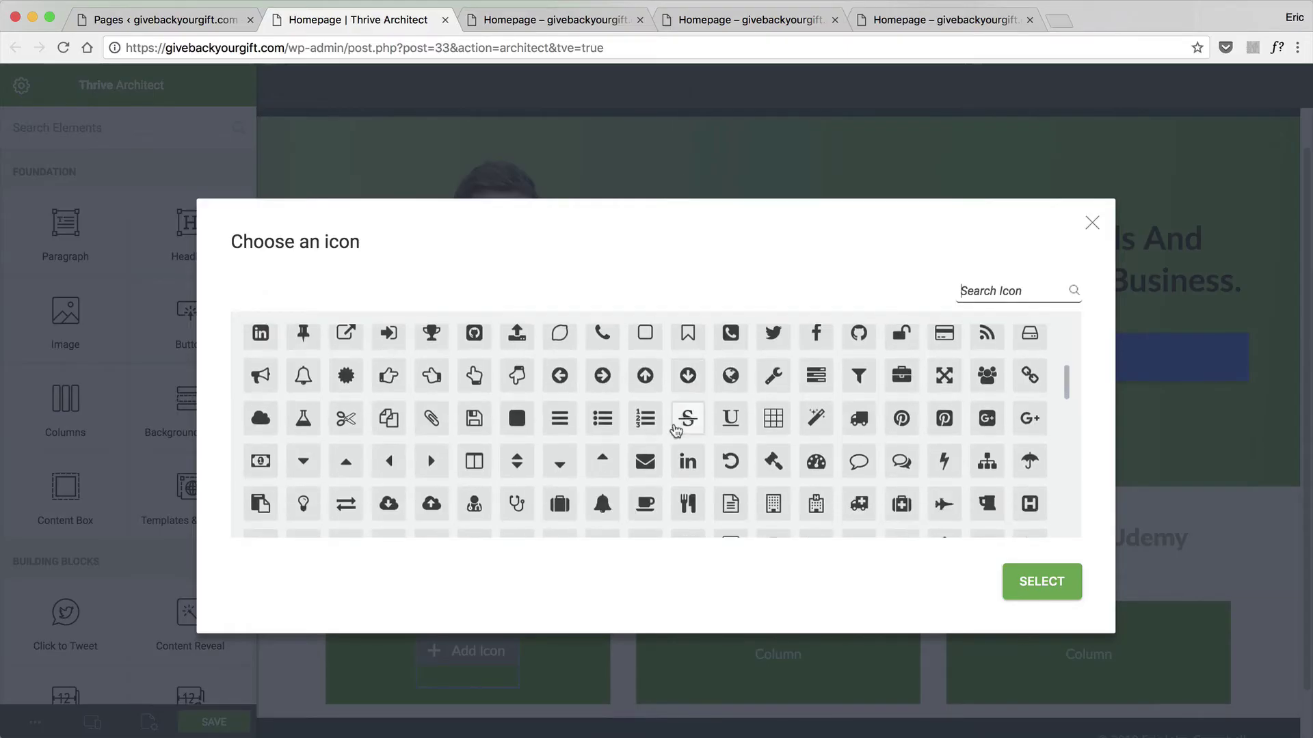
scroll(509, 451, down, 1)
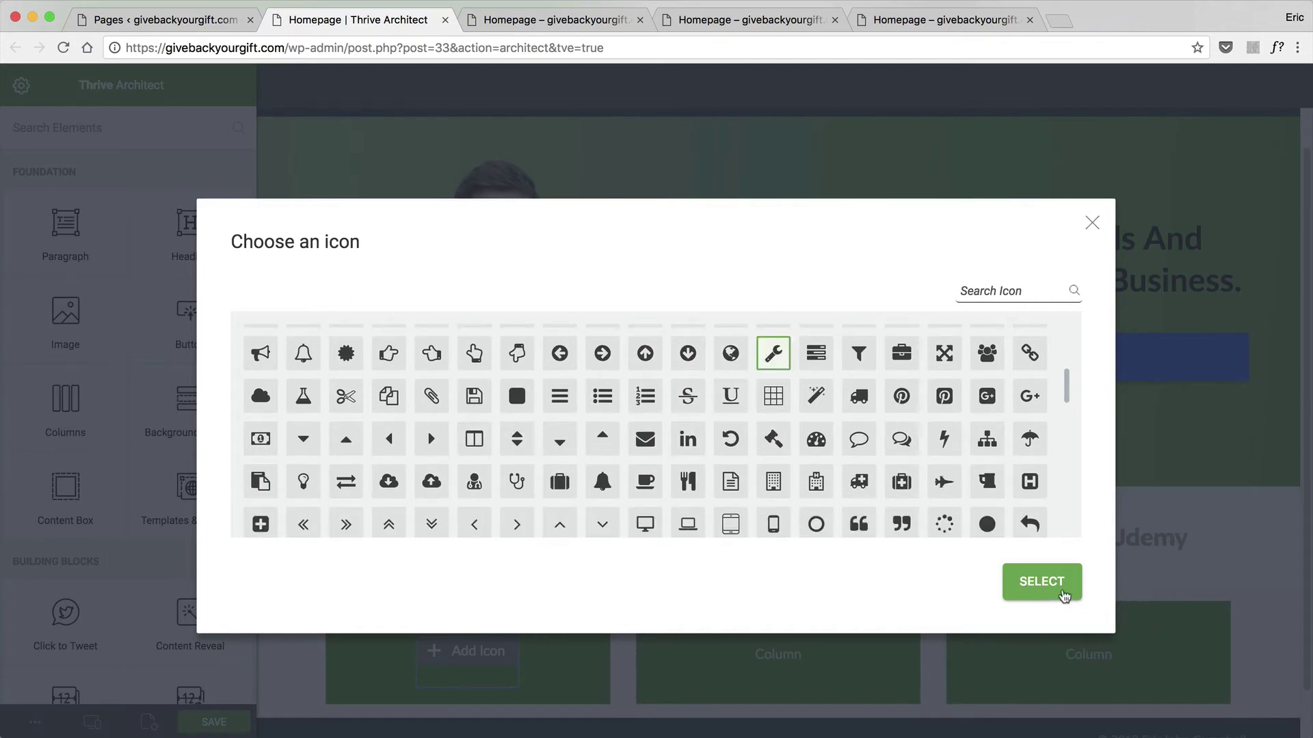
click(1062, 592)
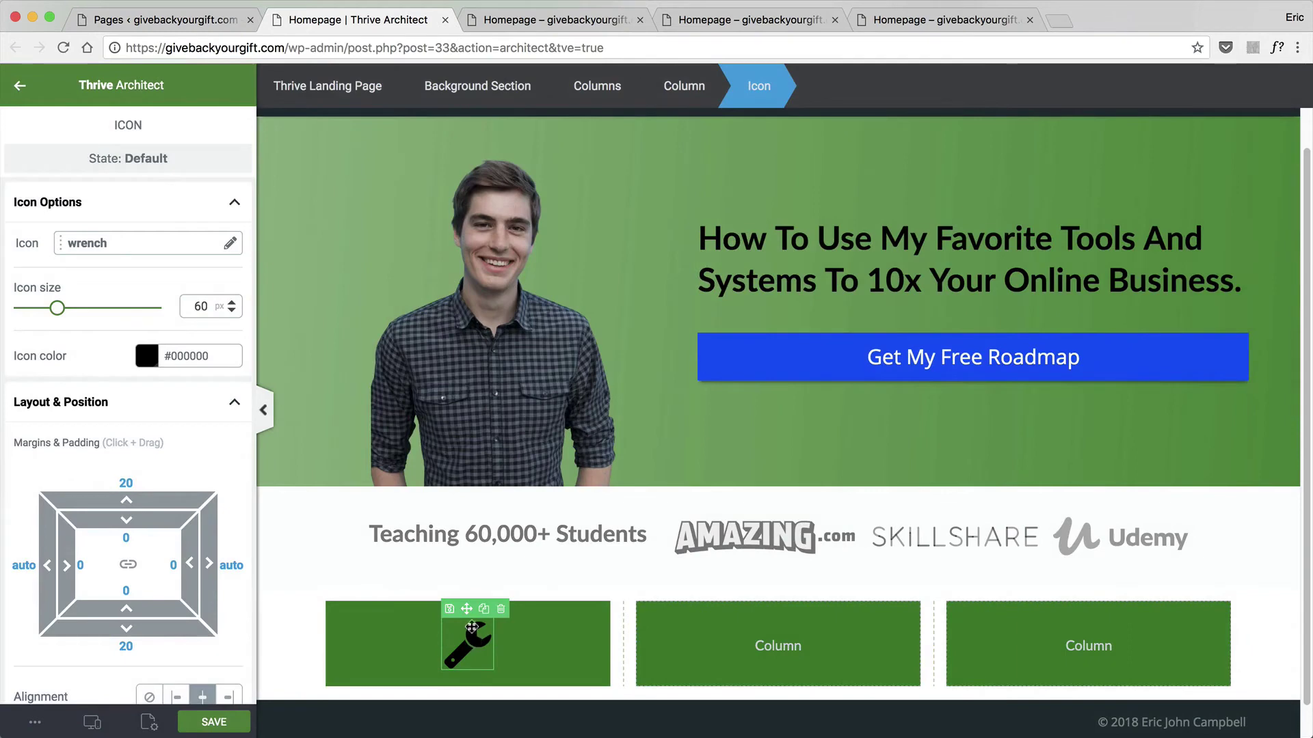
Set the wrench icon's colour to the saved white #fbfffe.
scroll(66, 480, down, 7)
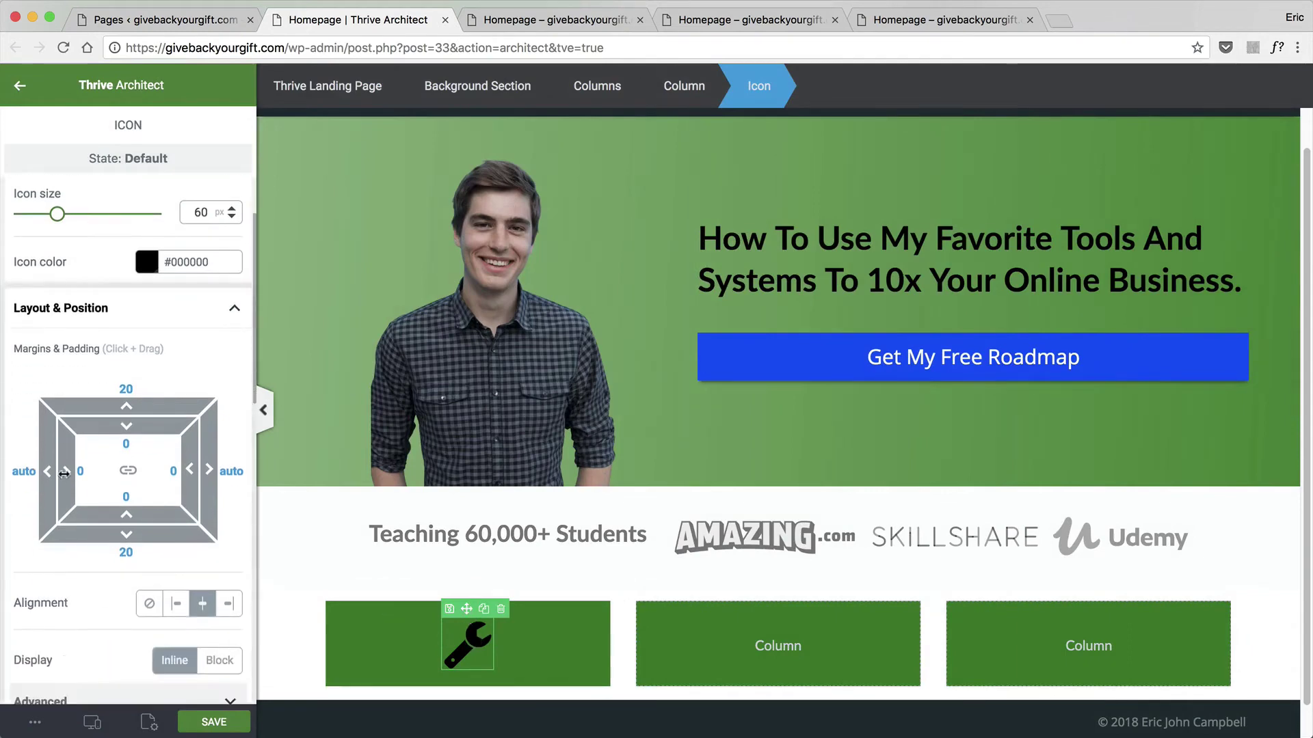
scroll(68, 491, down, 6)
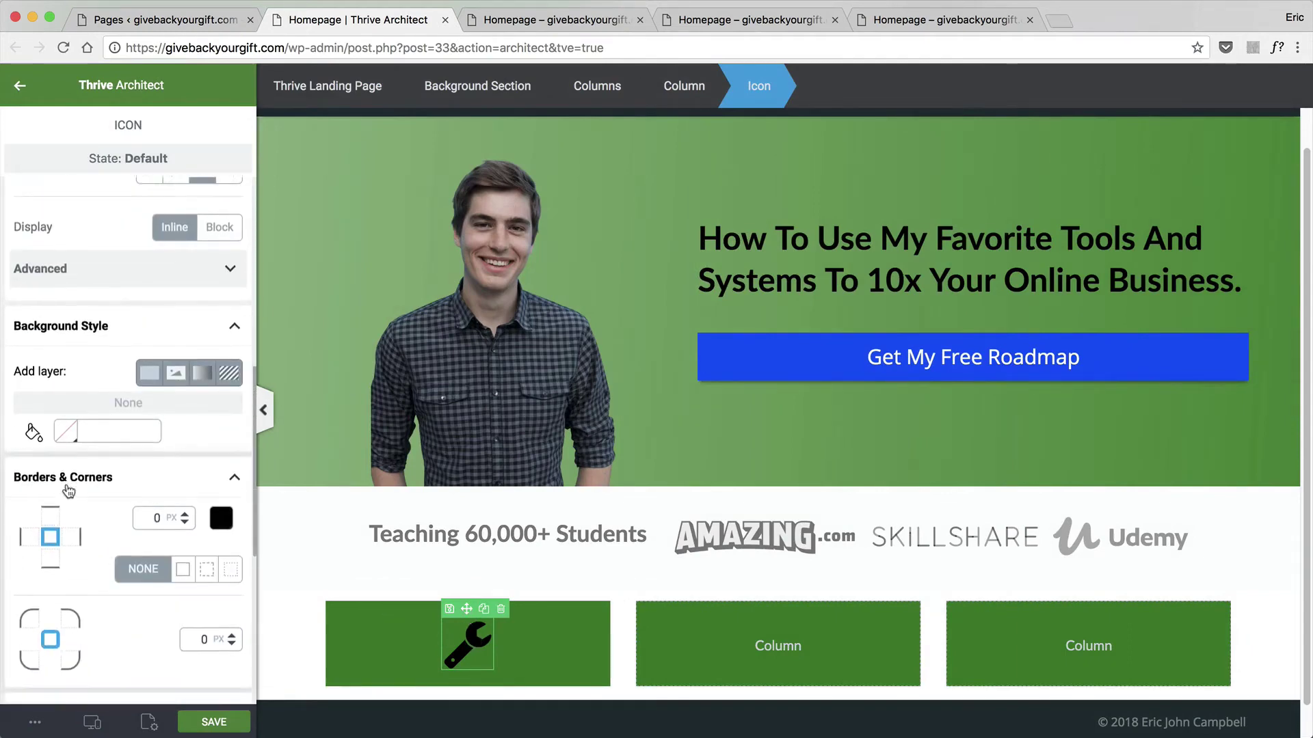
scroll(69, 491, up, 12)
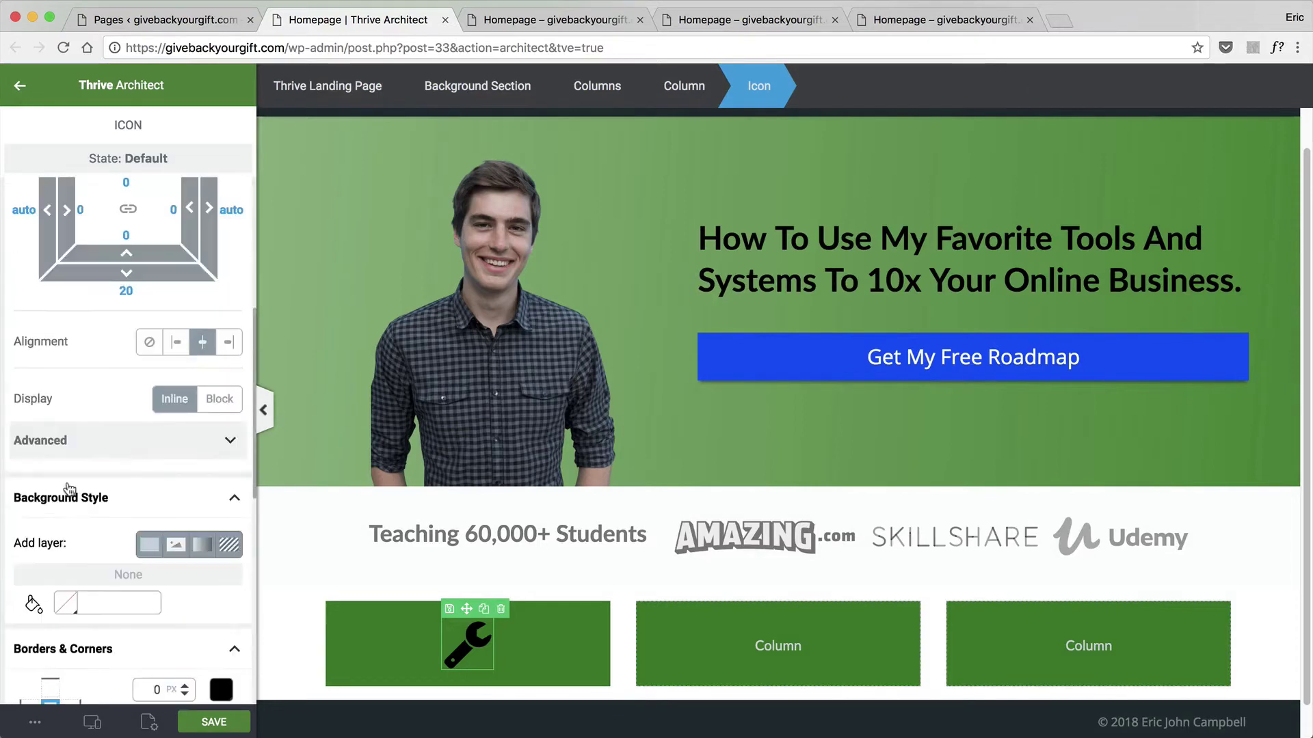
click(147, 356)
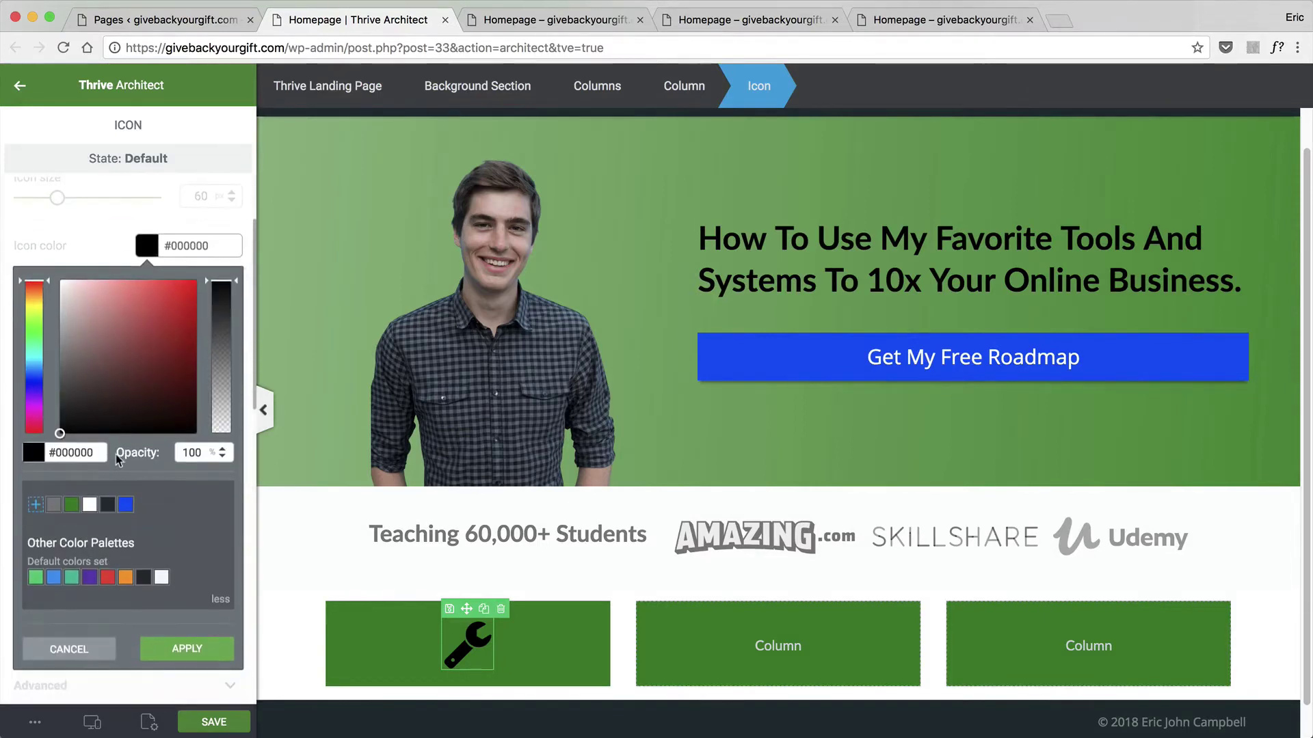
click(89, 505)
click(187, 663)
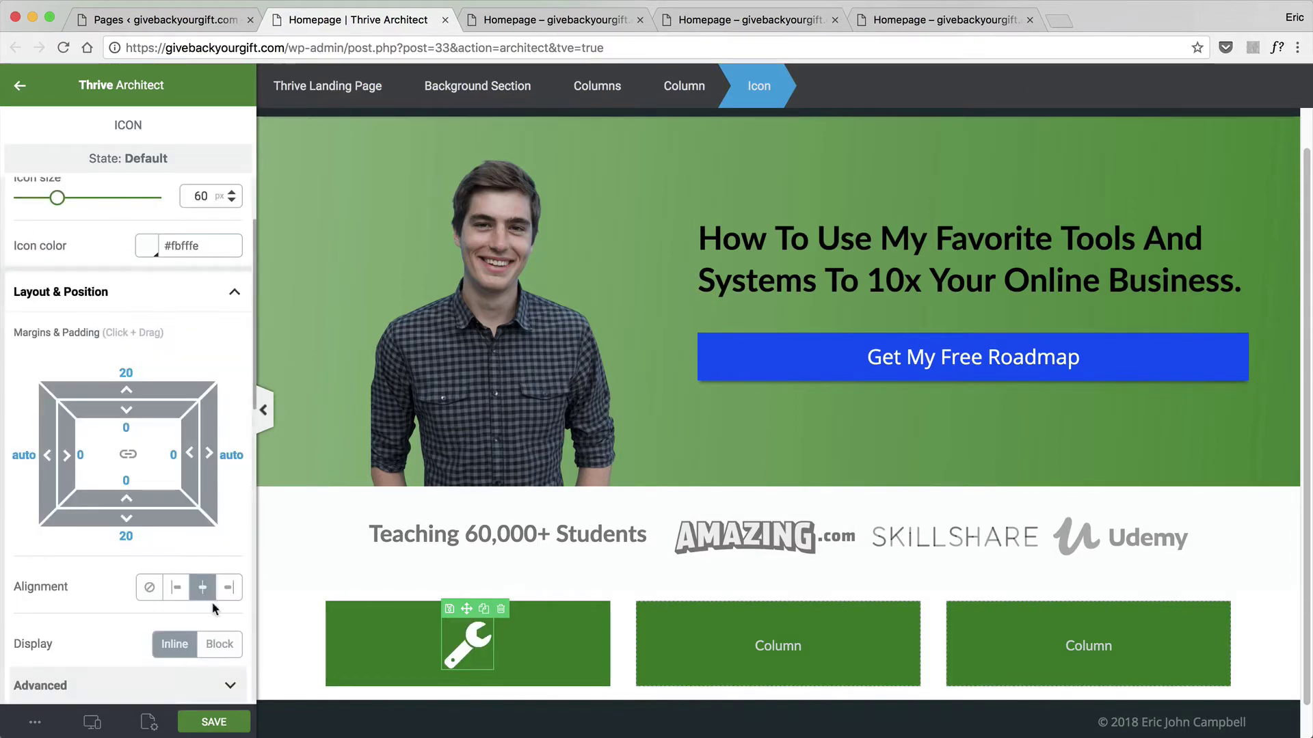
Add a heading below the wrench icon in the first column with the text "Tools".
scroll(121, 415, down, 2)
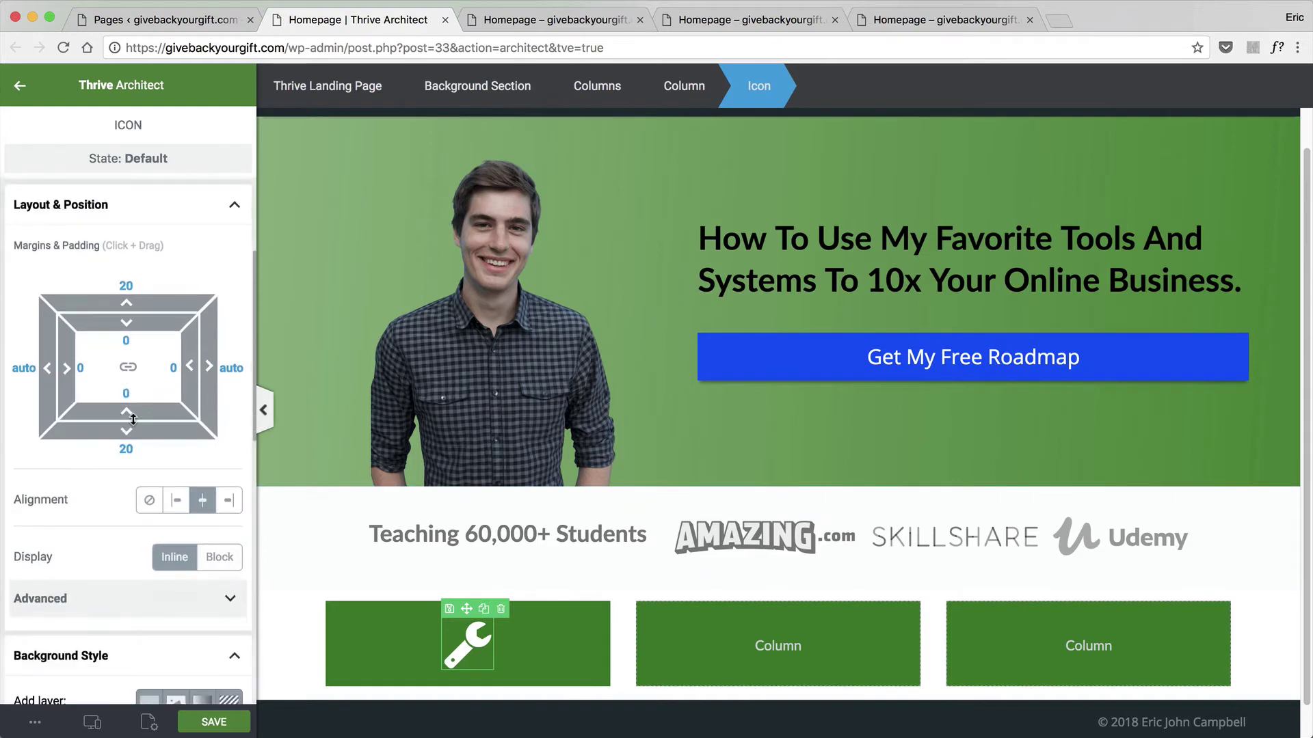
click(21, 88)
drag(190, 226, 474, 667)
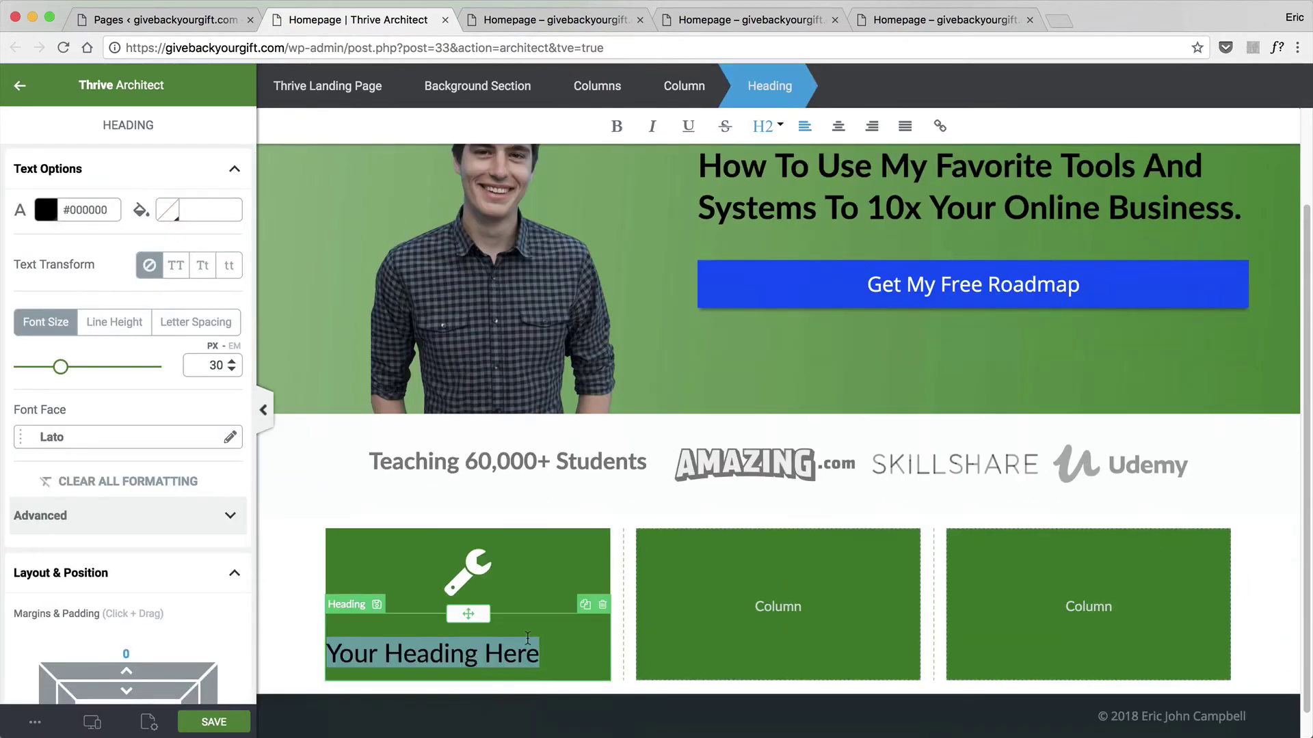
text(Tools)
Format the whole Tools heading as H2, bold and centre-aligned.
key(super+a)
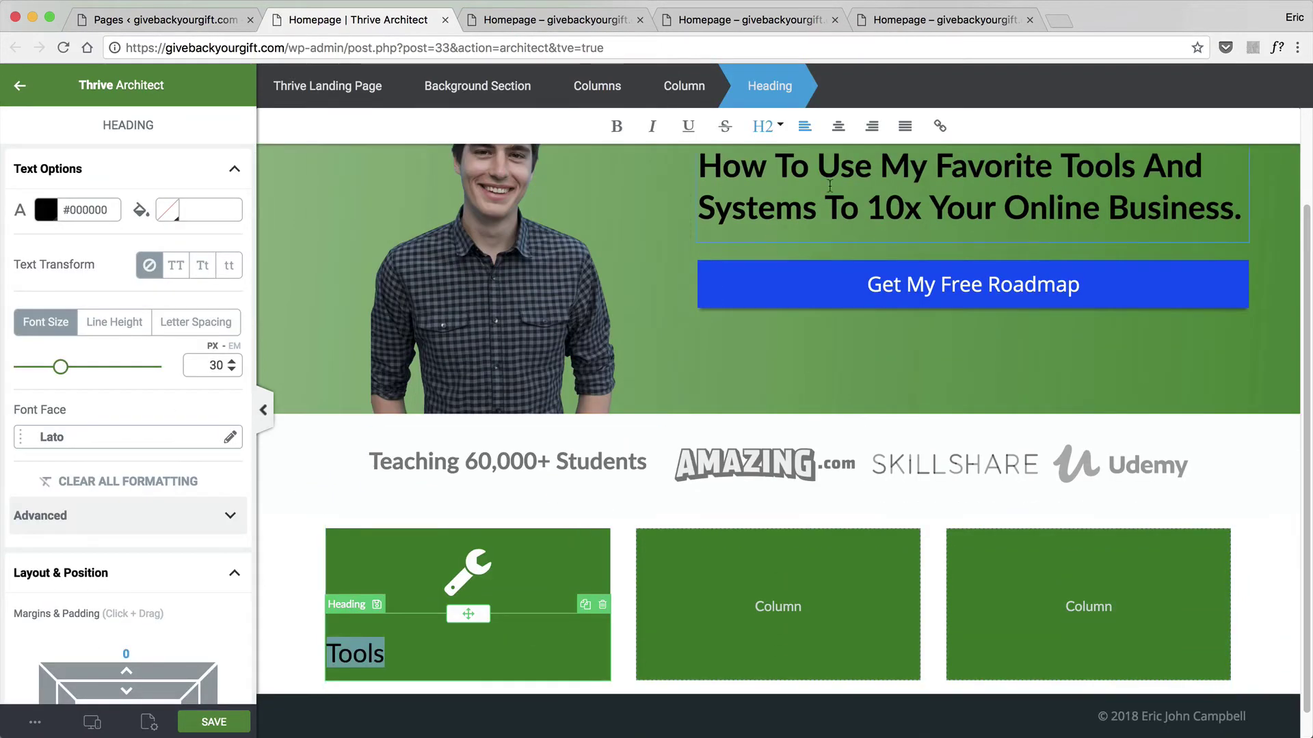
click(776, 125)
click(791, 183)
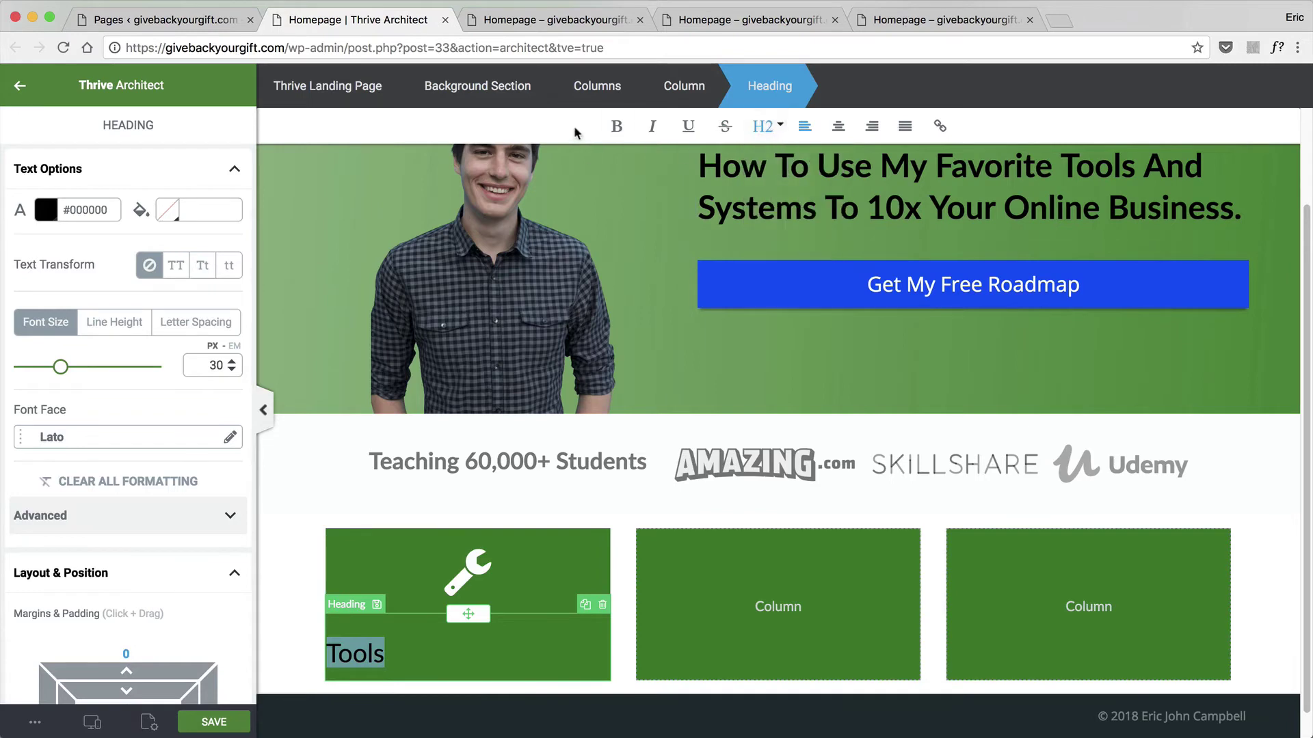
click(616, 126)
click(838, 125)
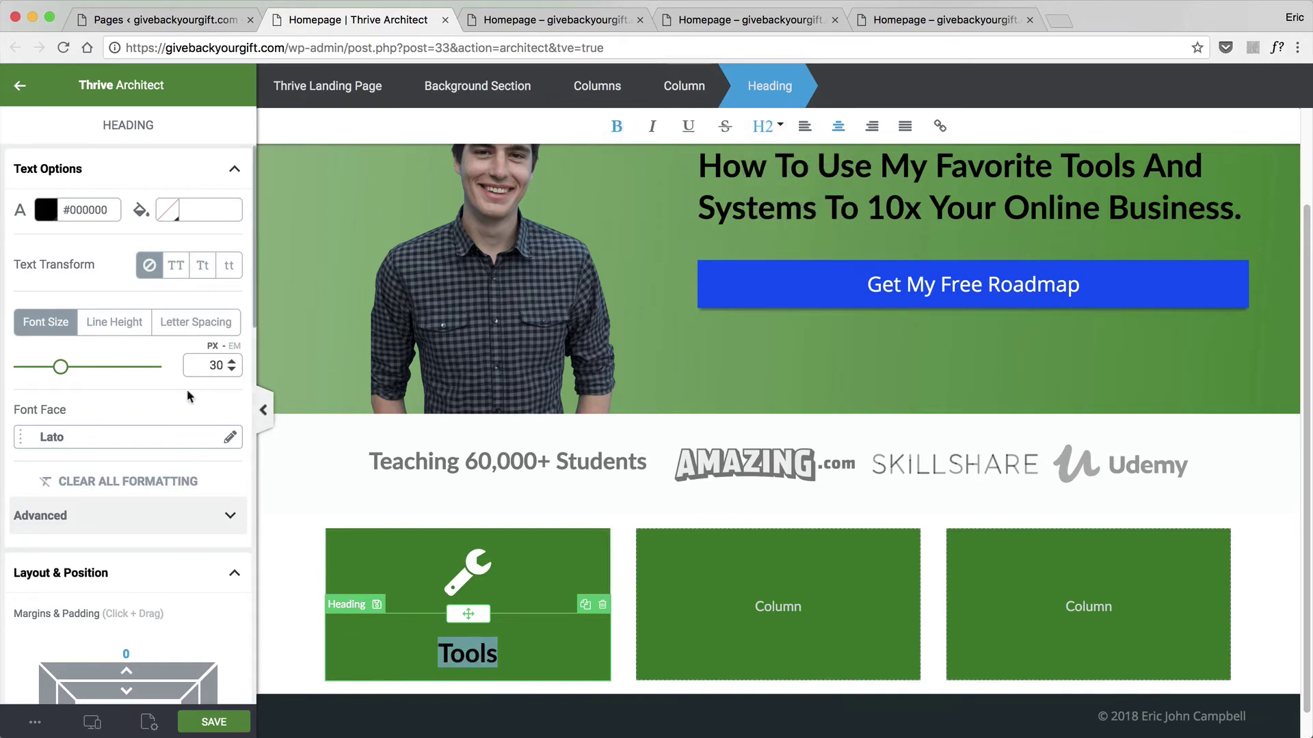
Set the wrench icon's bottom margin to 0 to close the gap above the Tools heading.
scroll(74, 490, down, 5)
scroll(144, 335, up, 6)
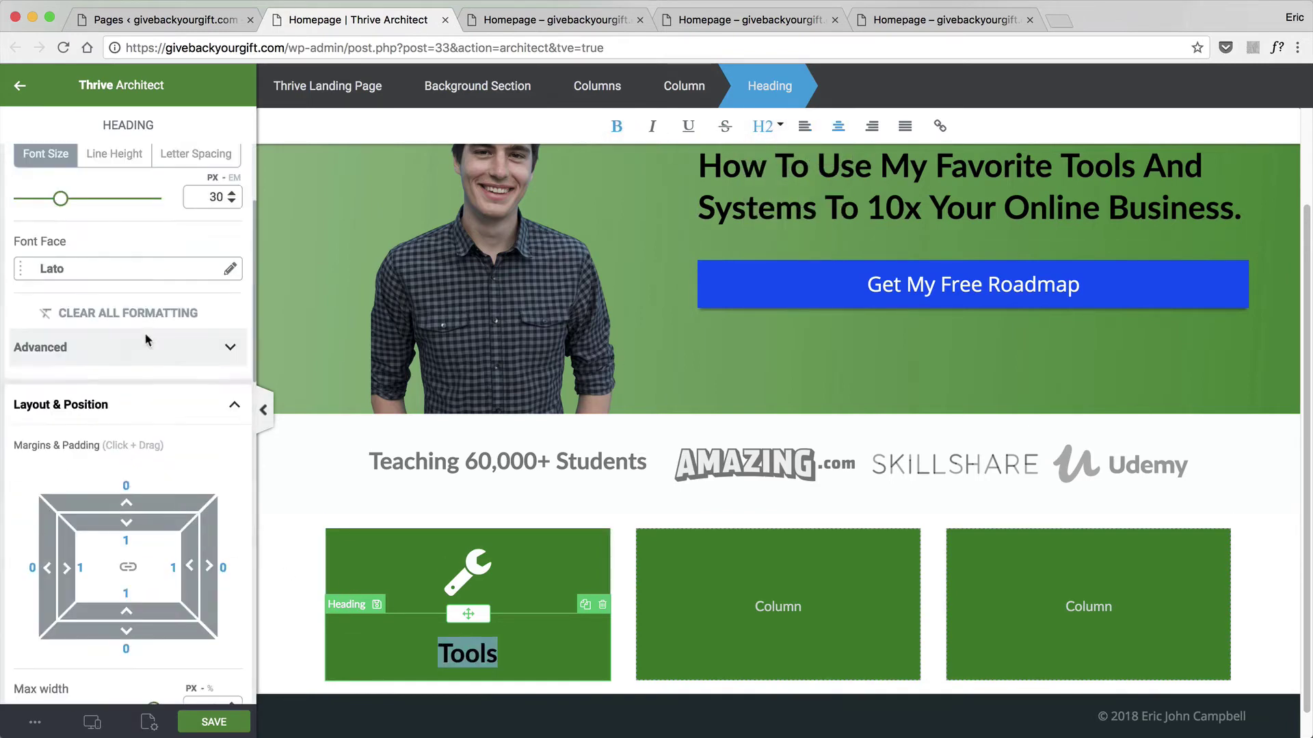
scroll(180, 396, down, 1)
scroll(181, 395, down, 2)
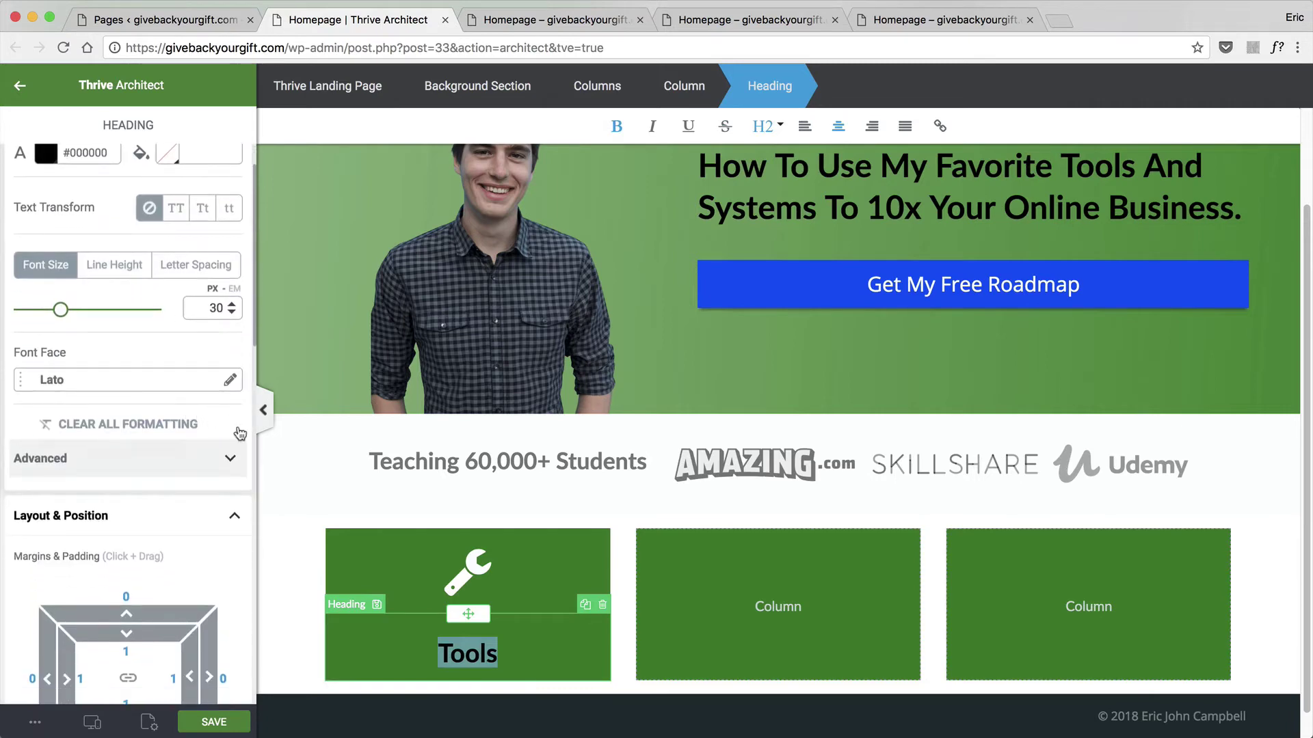
click(461, 581)
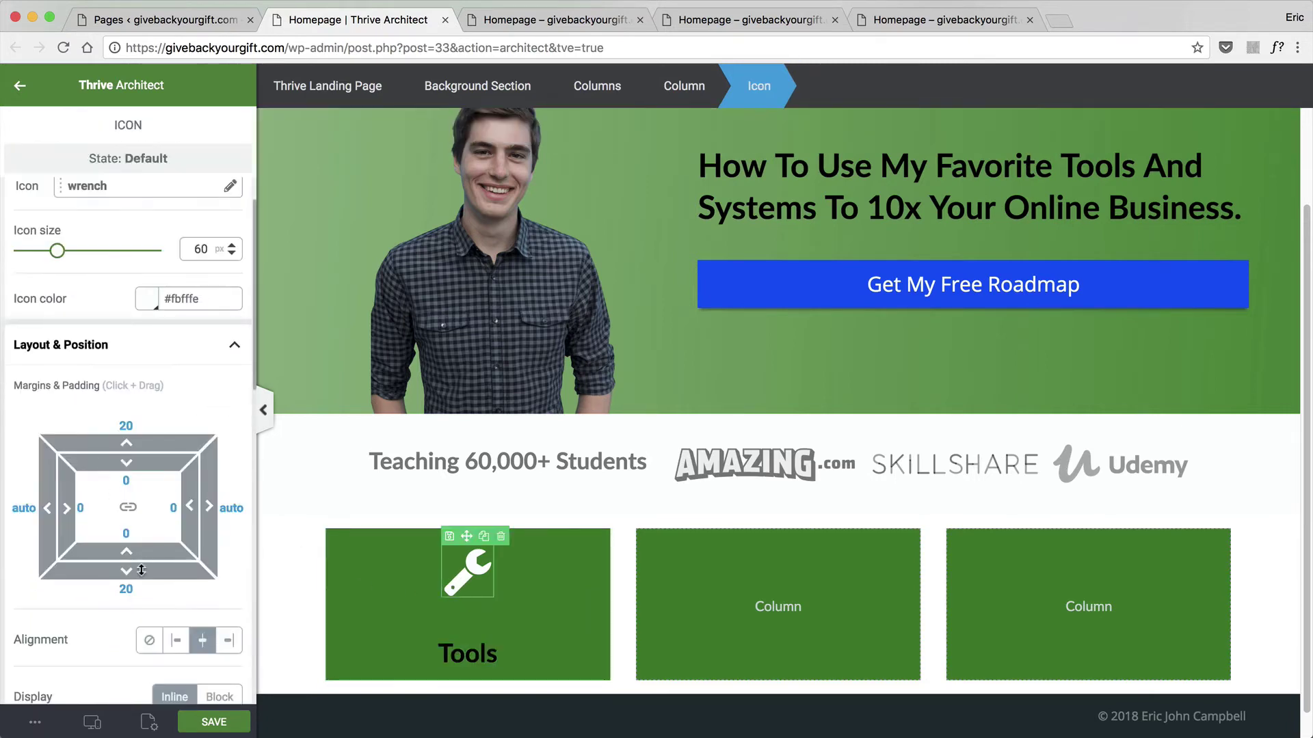
text(0)
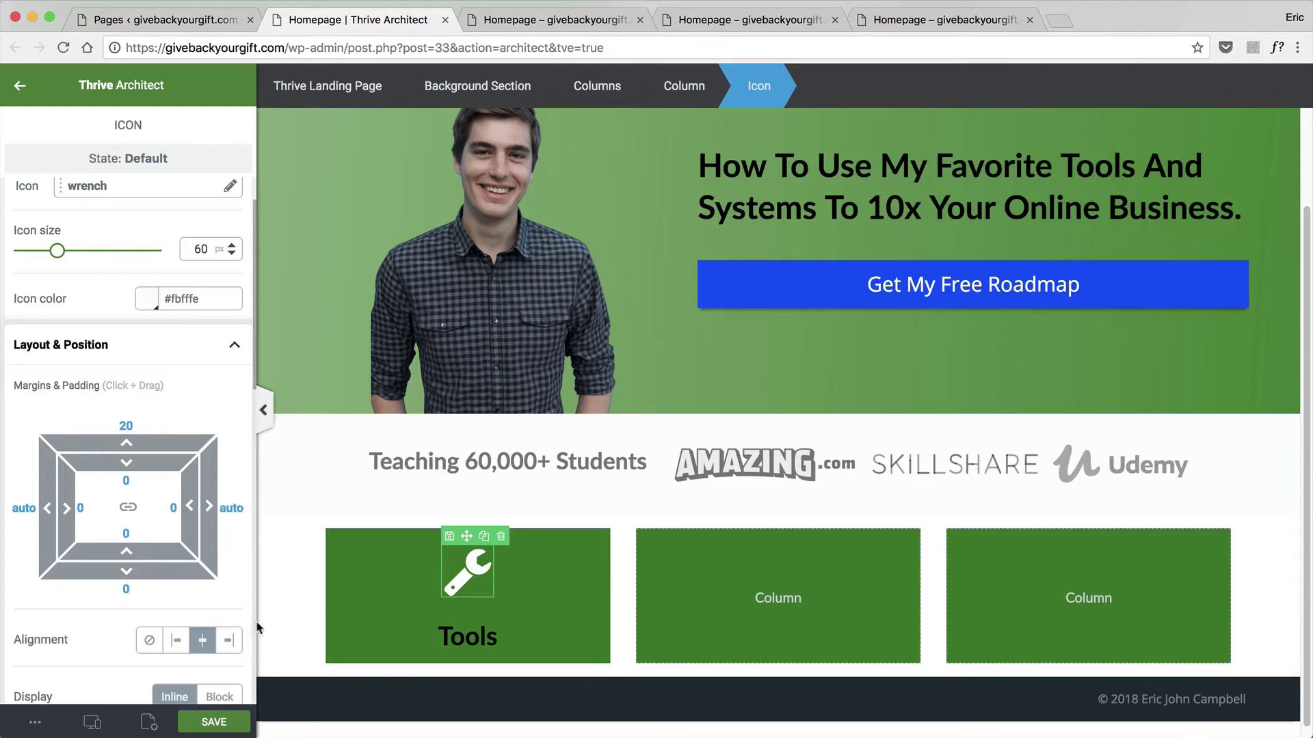
Set the Tools heading's text colour to the saved white #fbfffe.
click(480, 637)
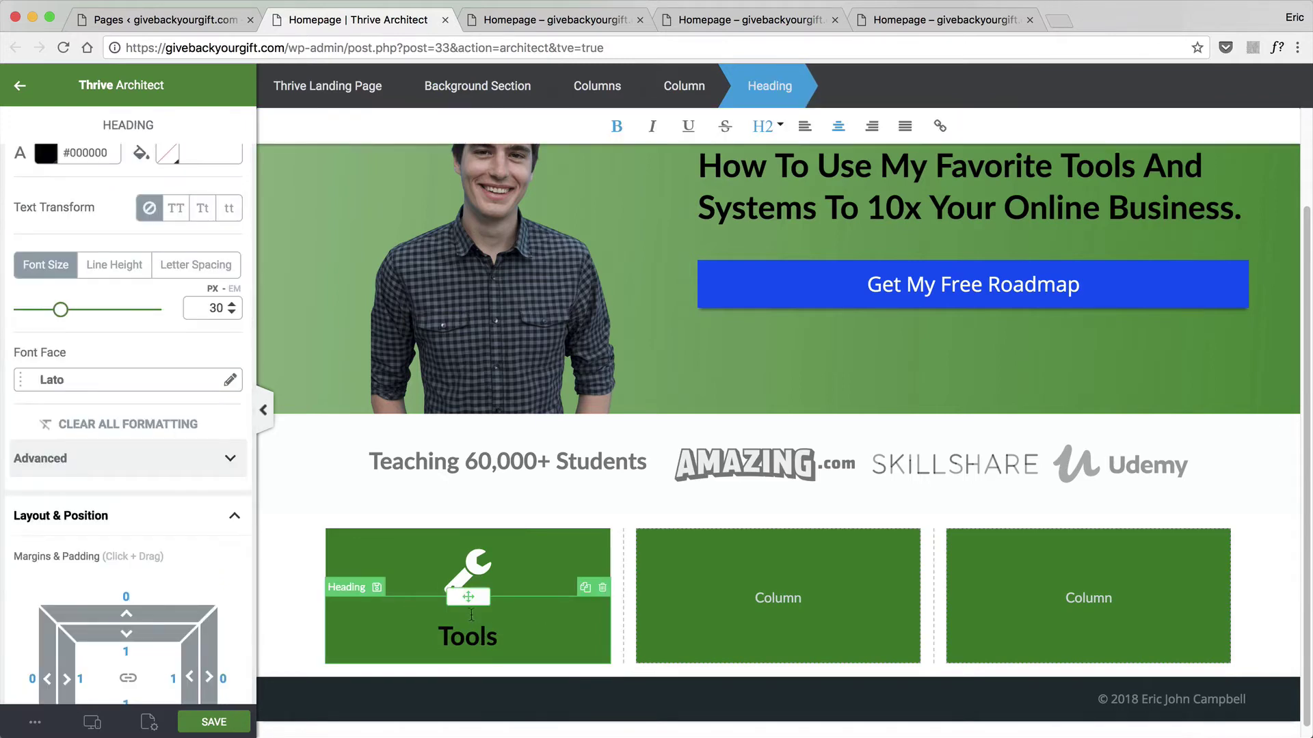
click(616, 84)
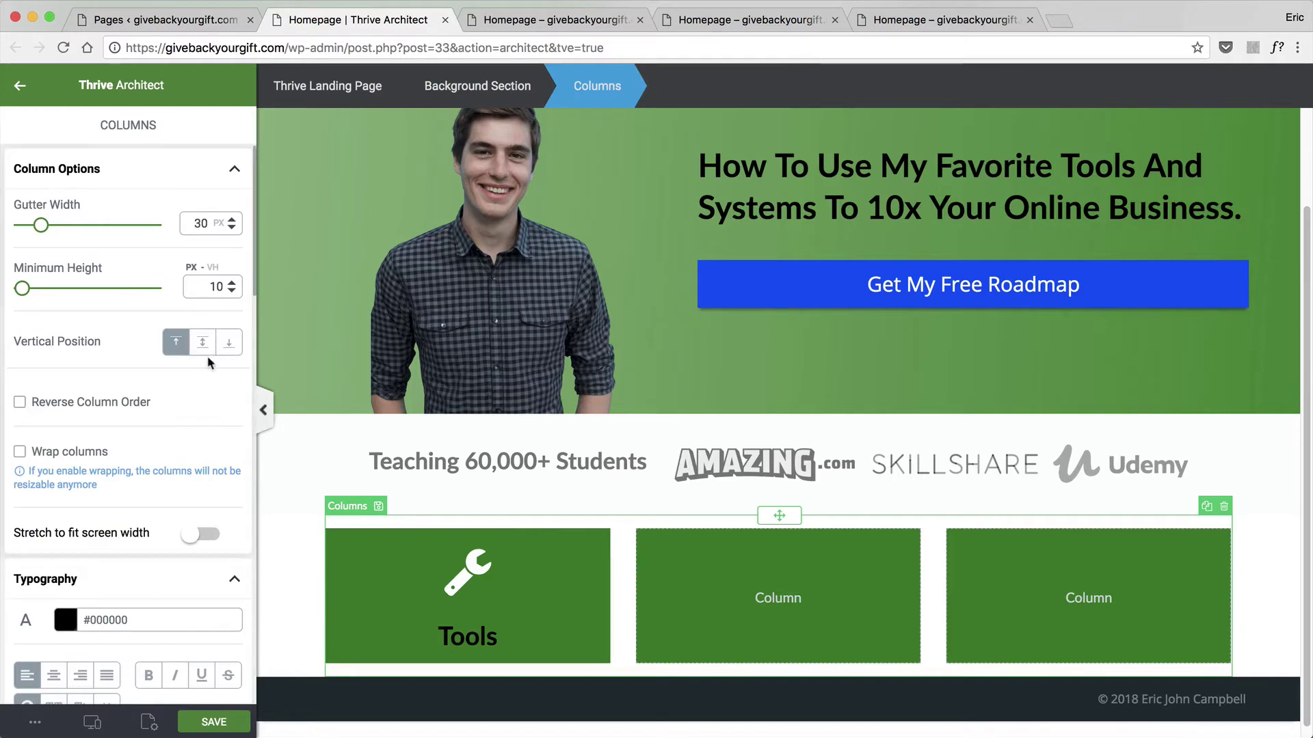
double_click(480, 633)
click(45, 210)
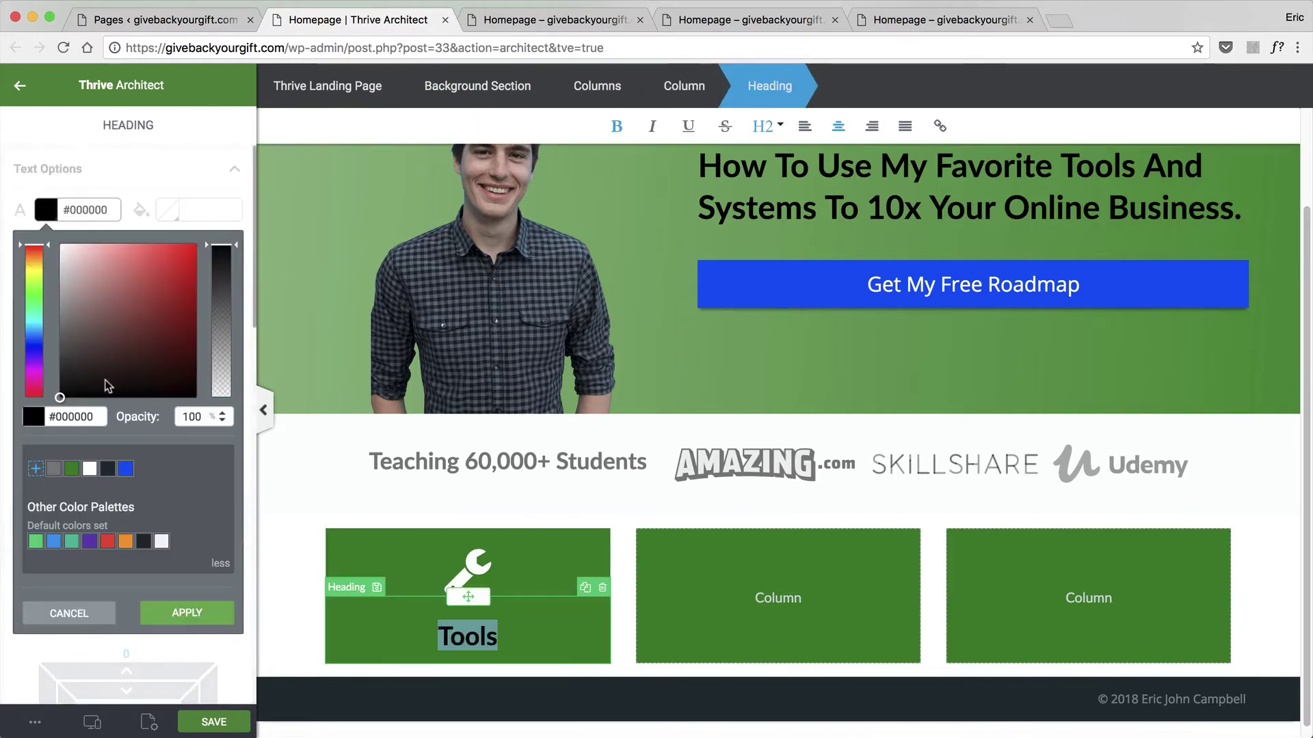
click(89, 469)
click(188, 625)
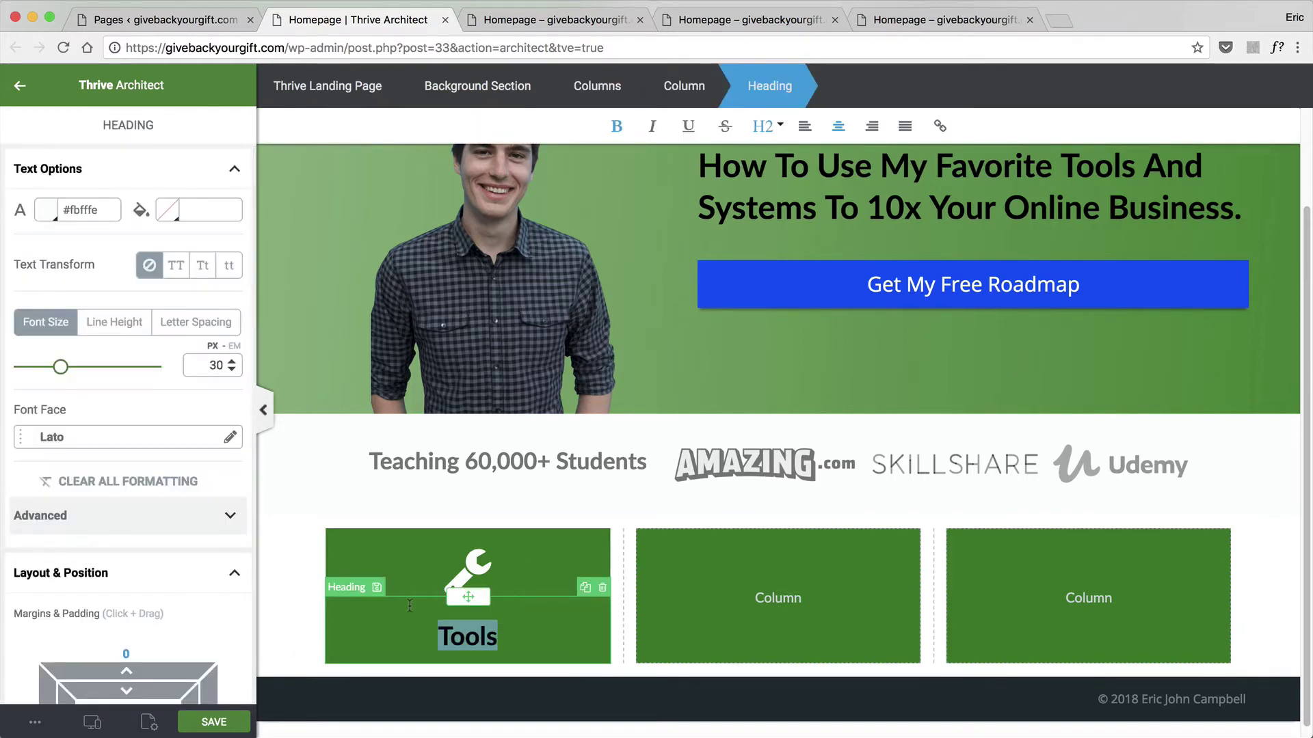
click(420, 509)
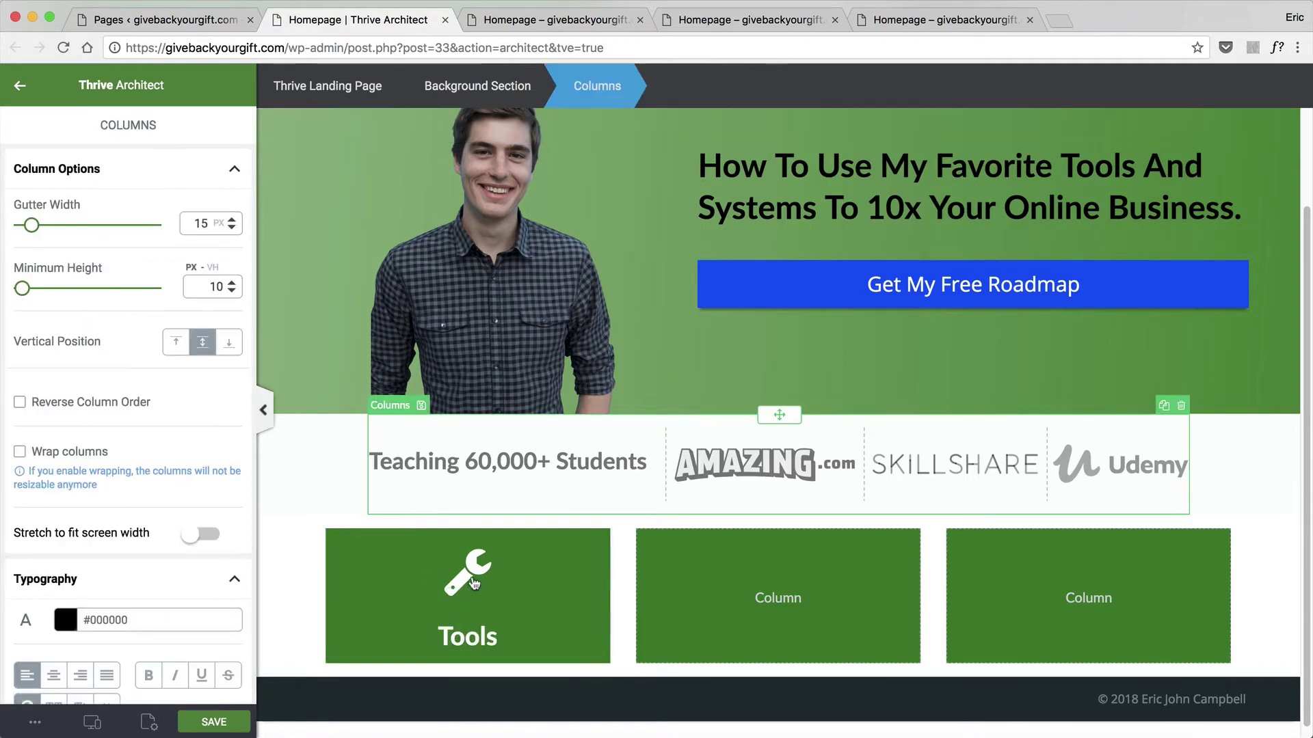
Try to place the Tools heading beside the wrench icon in the first column, and undo the move.
click(478, 624)
drag(497, 592, 513, 629)
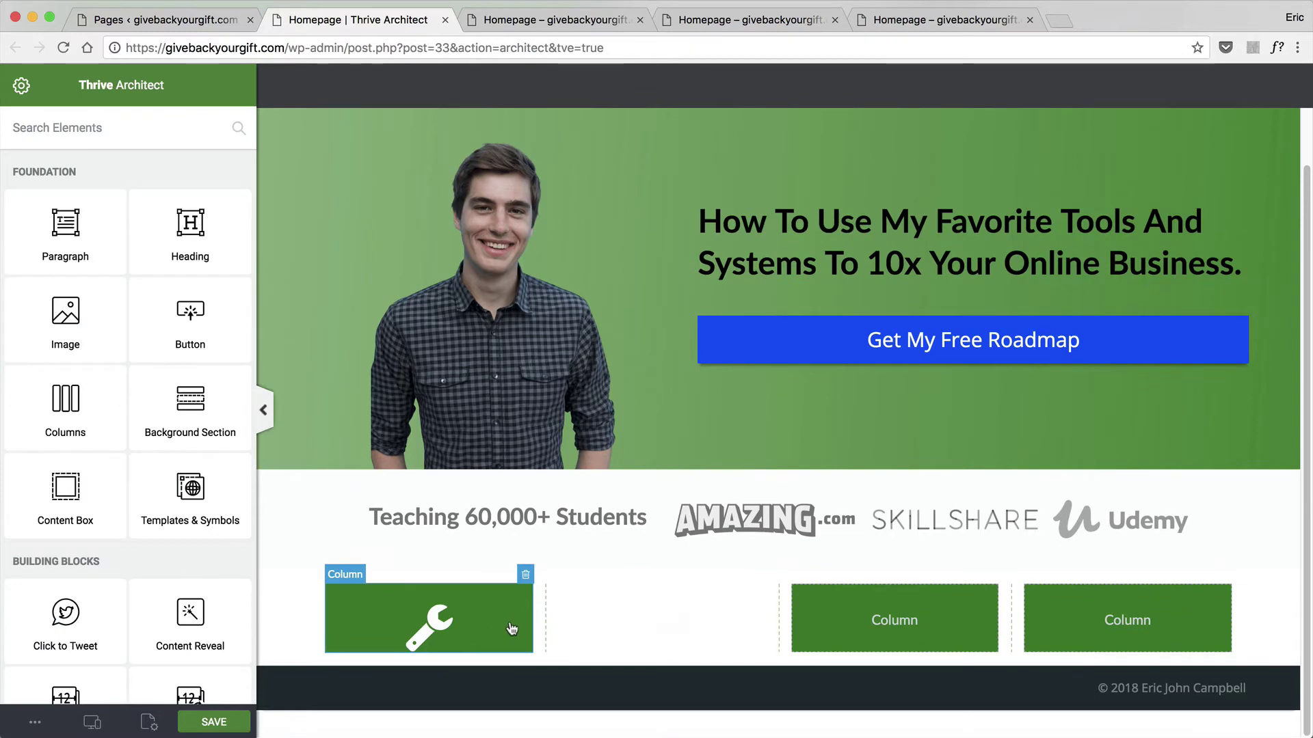
click(35, 722)
click(68, 626)
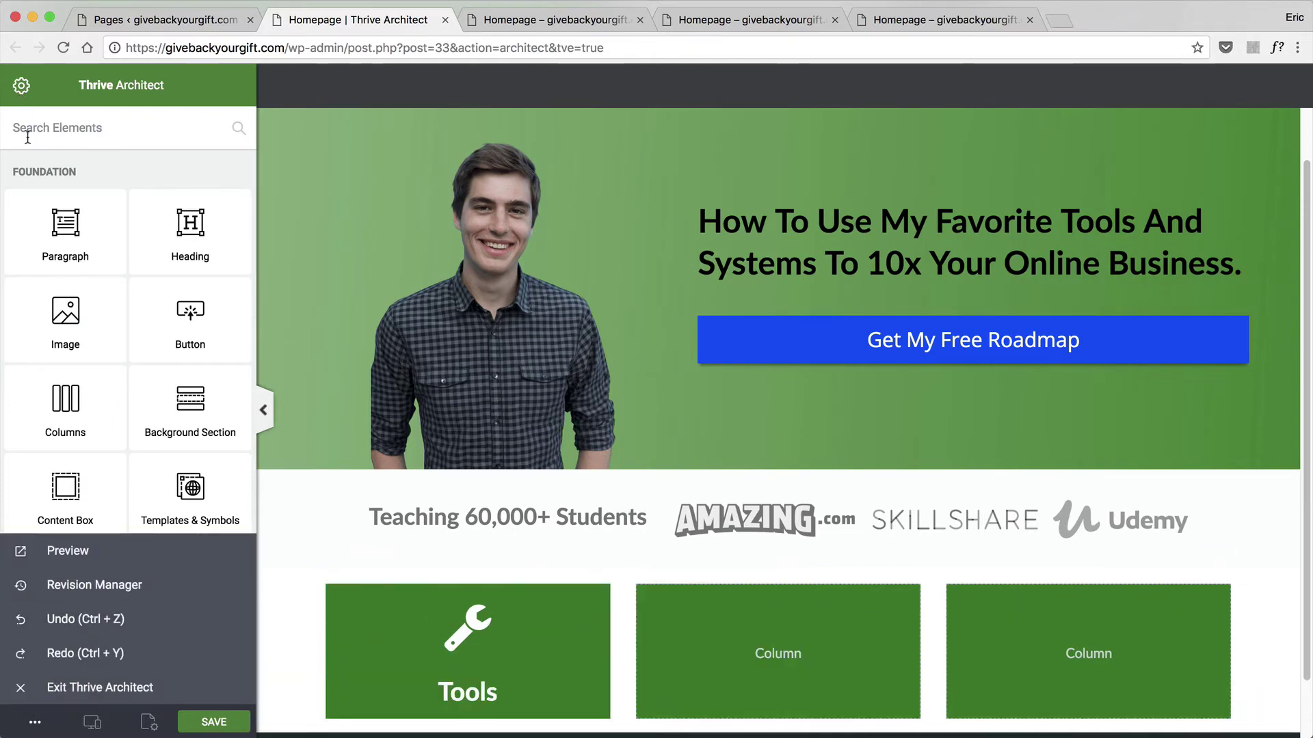
Insert a two-column layout with equal halves (1/2, 1/2) and place it above the wrench icon in the first green column.
click(76, 421)
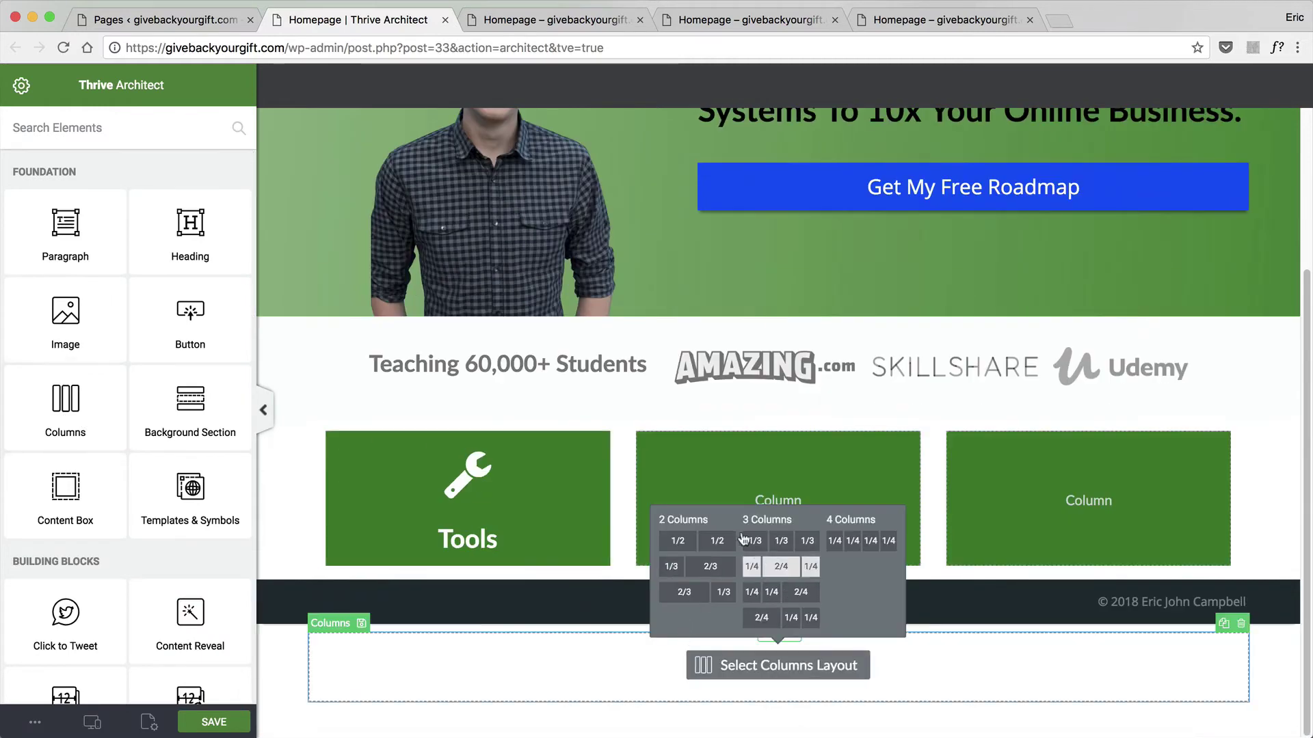
click(718, 540)
drag(777, 631, 473, 449)
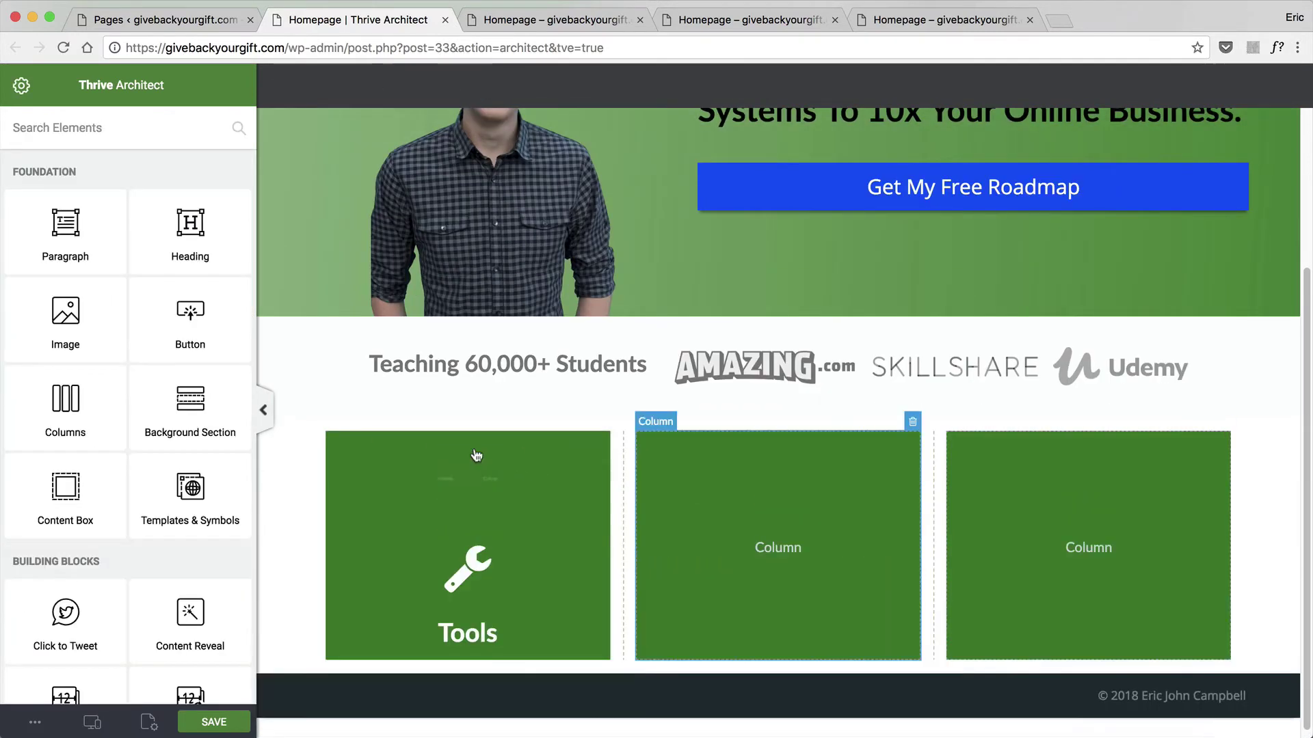
Move the wrench icon into the left half and the Tools heading into the right half of the nested two-column layout.
click(488, 544)
drag(470, 534, 393, 480)
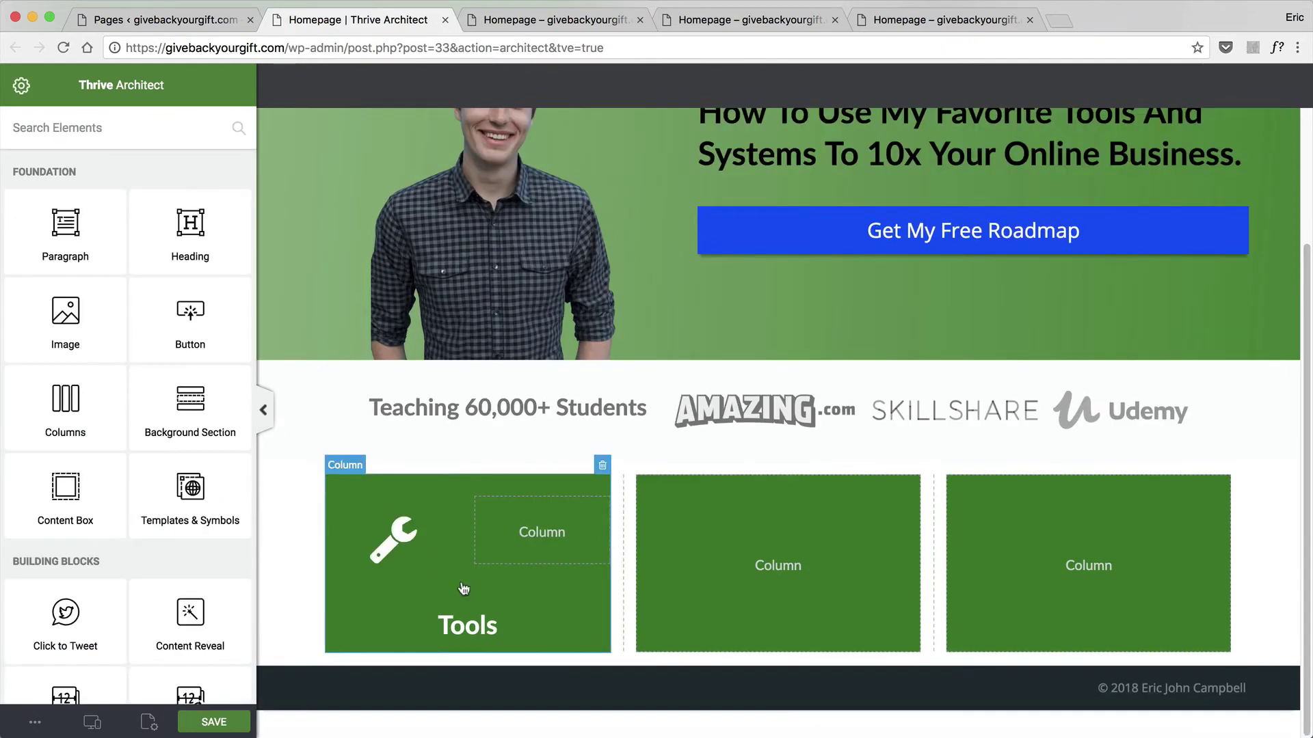
drag(476, 584, 544, 541)
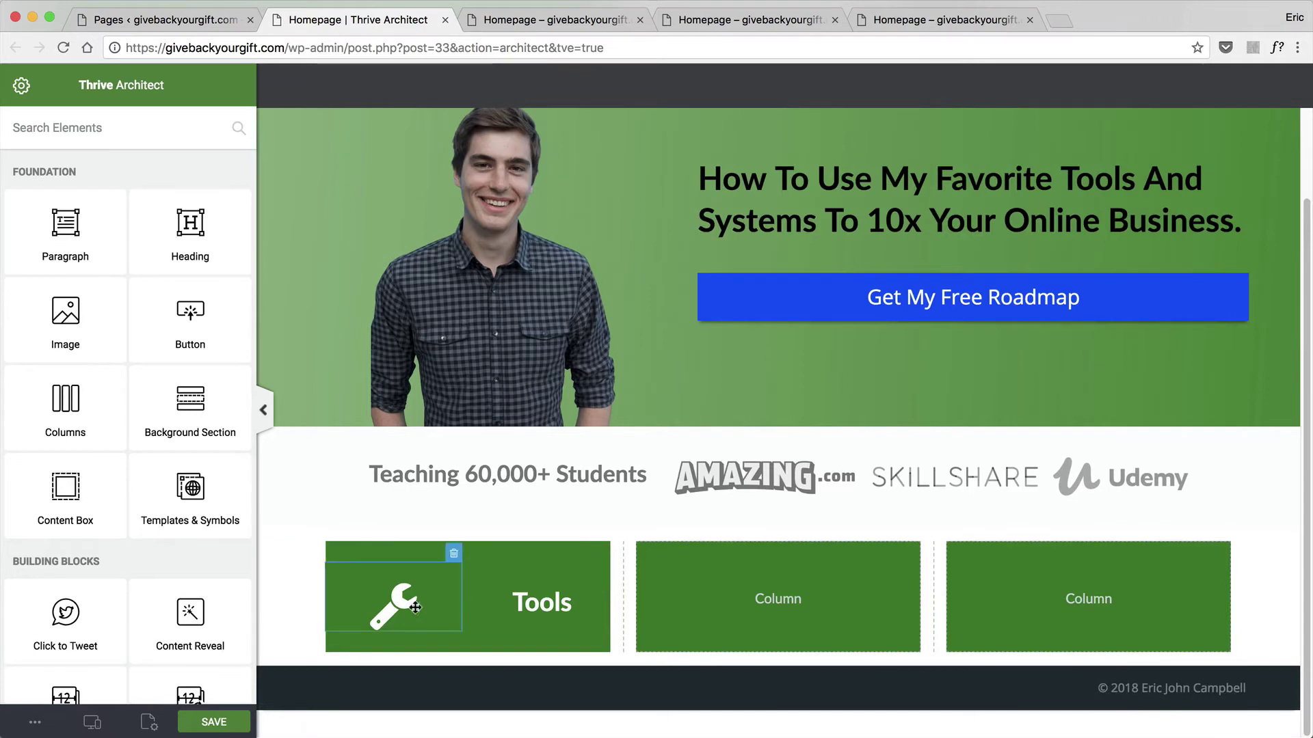
Align the wrench icon to the right of its half column and the Tools heading text to the left of its own.
click(393, 605)
scroll(137, 477, down, 2)
click(228, 586)
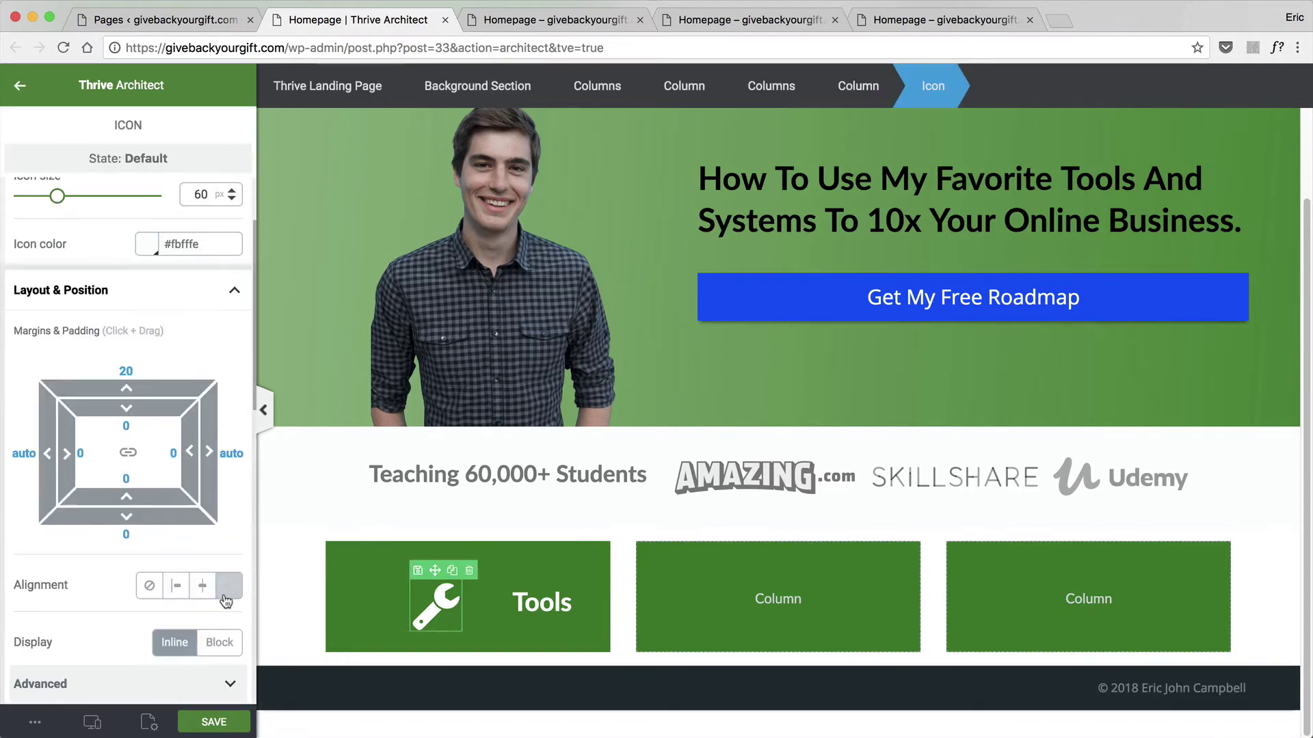
click(520, 594)
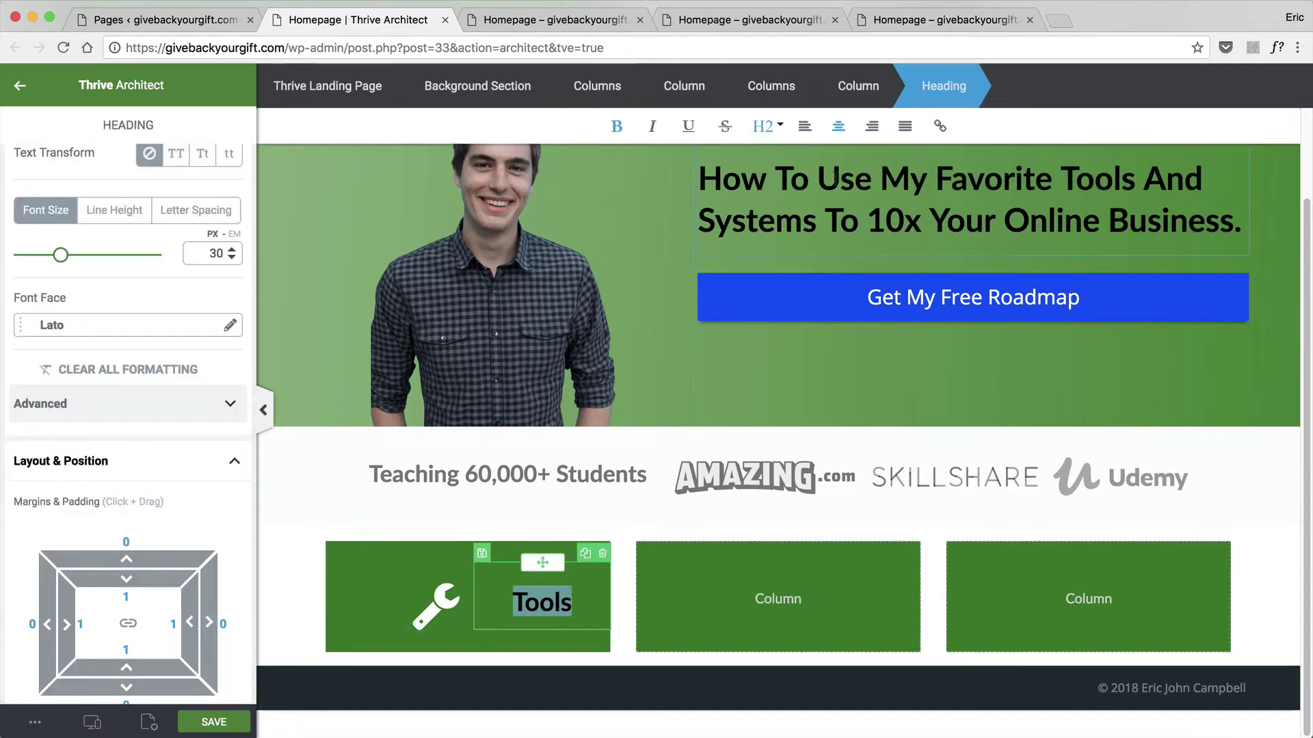
key(ctrl+a)
Shift the divider between the wrench icon and Tools heading slightly left, and set the icon's top margin to 0.
click(435, 603)
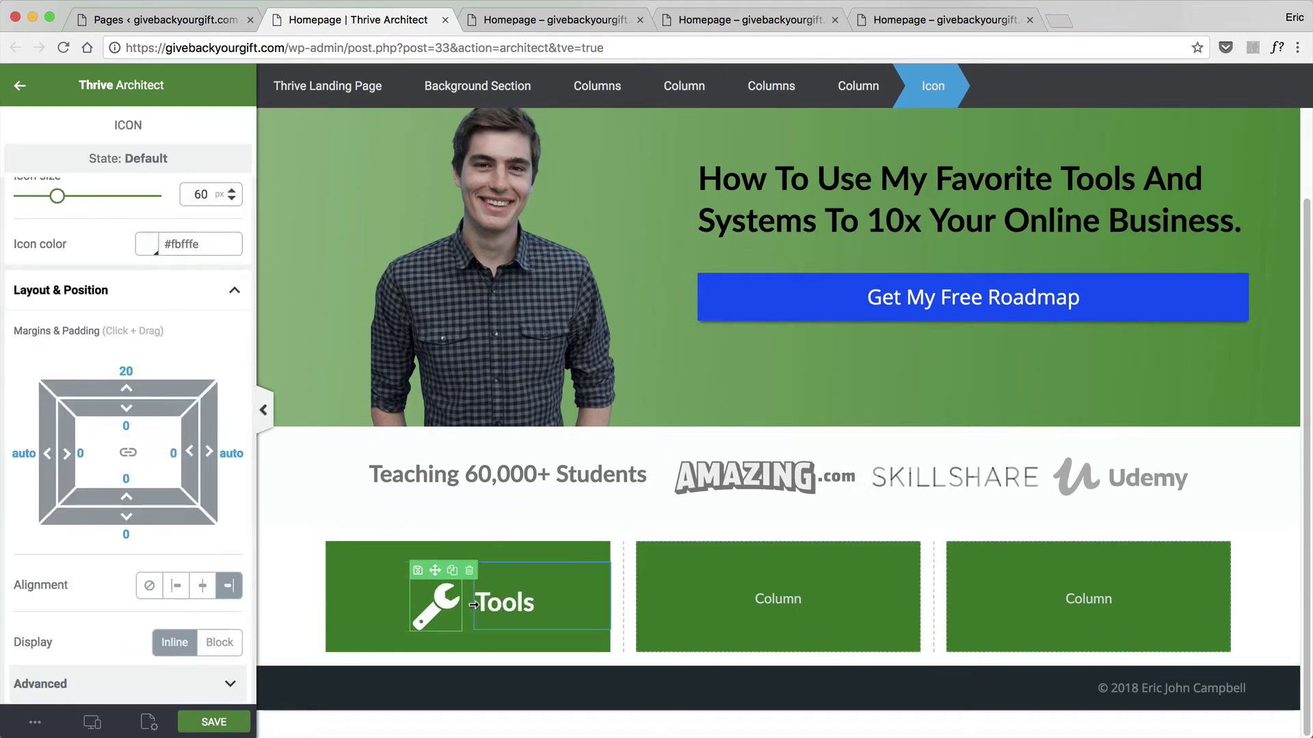
drag(474, 605, 454, 605)
click(125, 371)
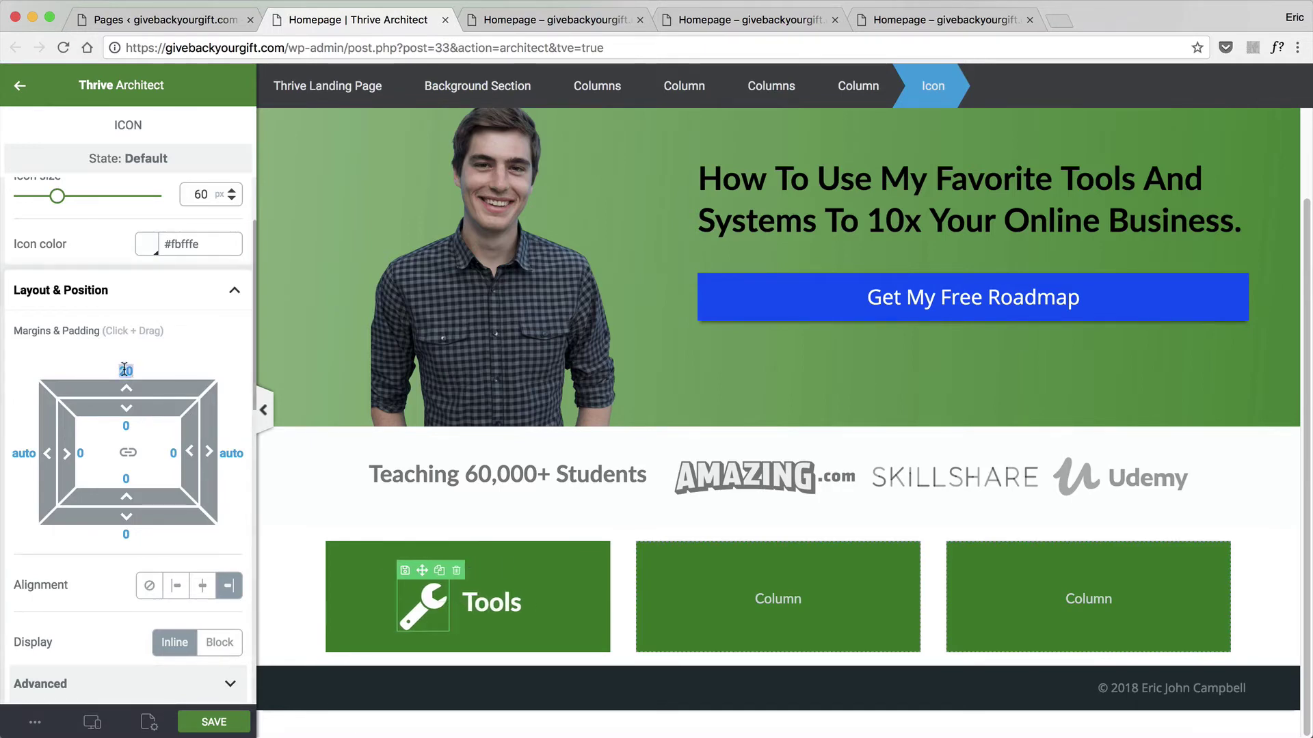
text(0)
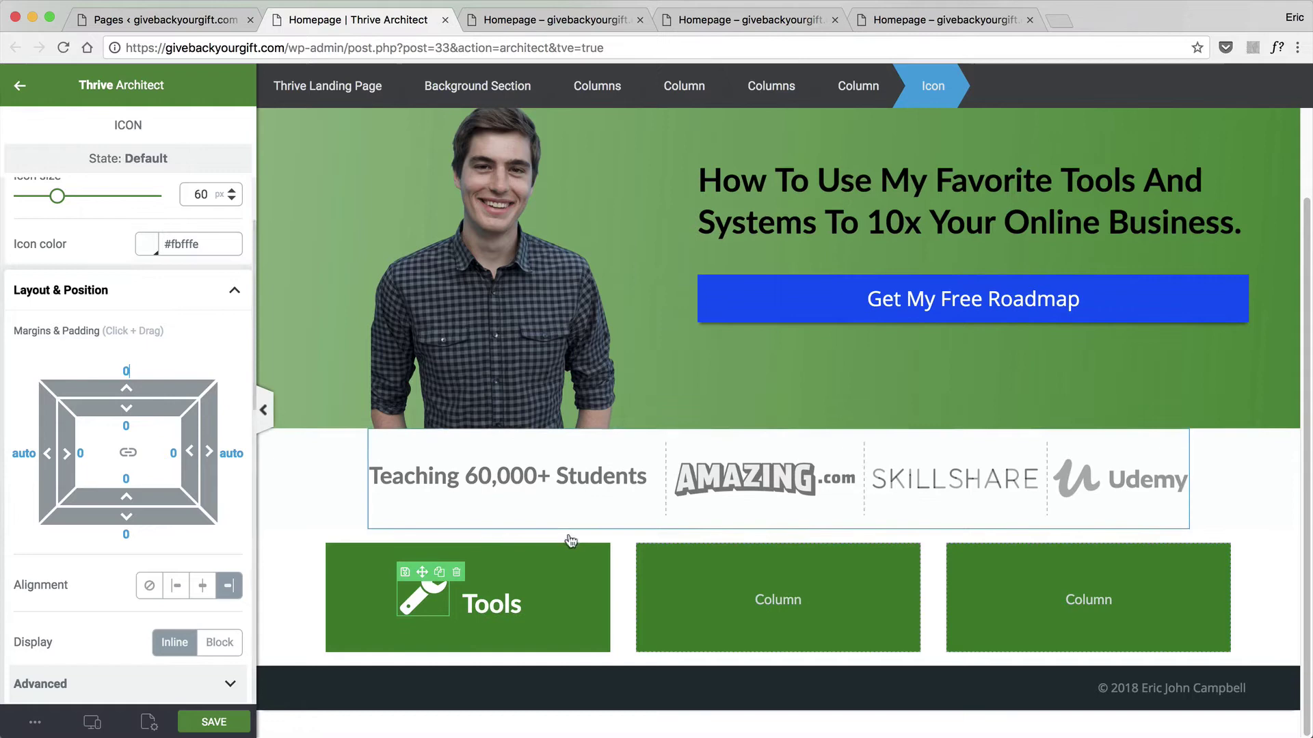
Set the vertical position of the nested columns holding the icon and Tools heading to centred.
click(486, 586)
click(858, 85)
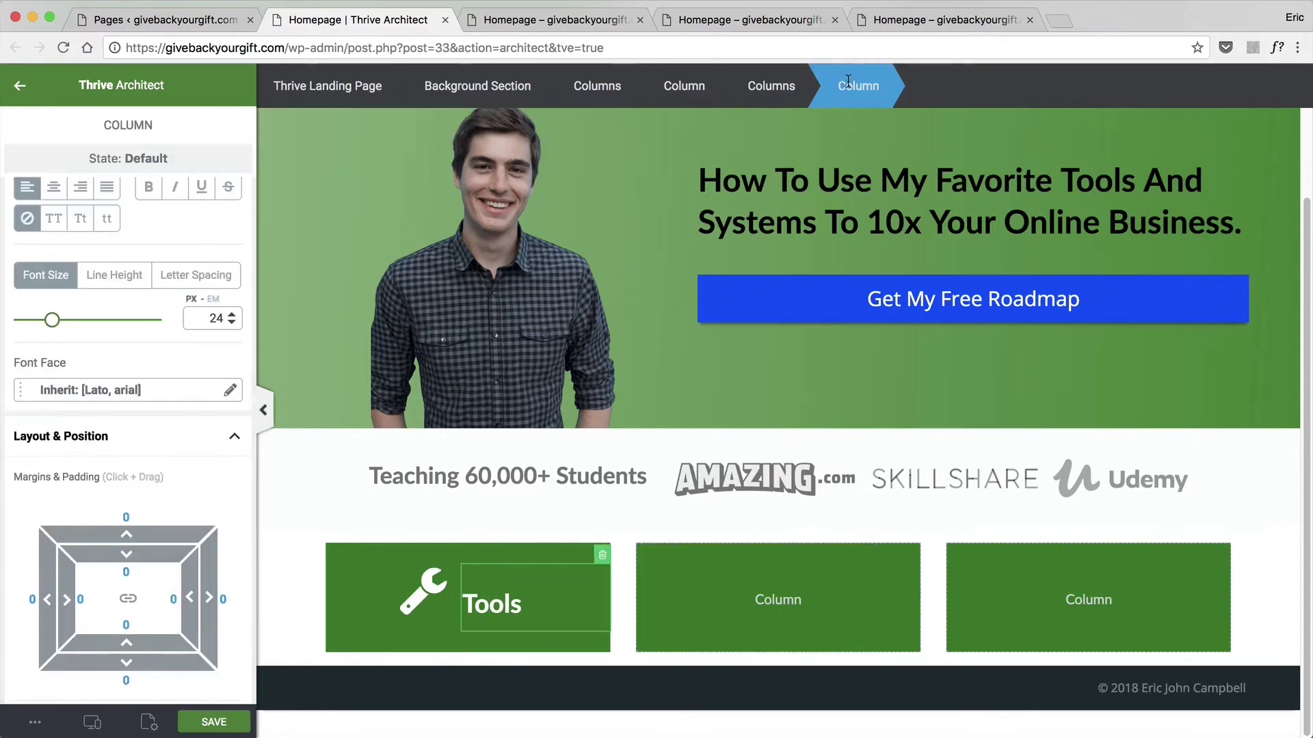
click(762, 94)
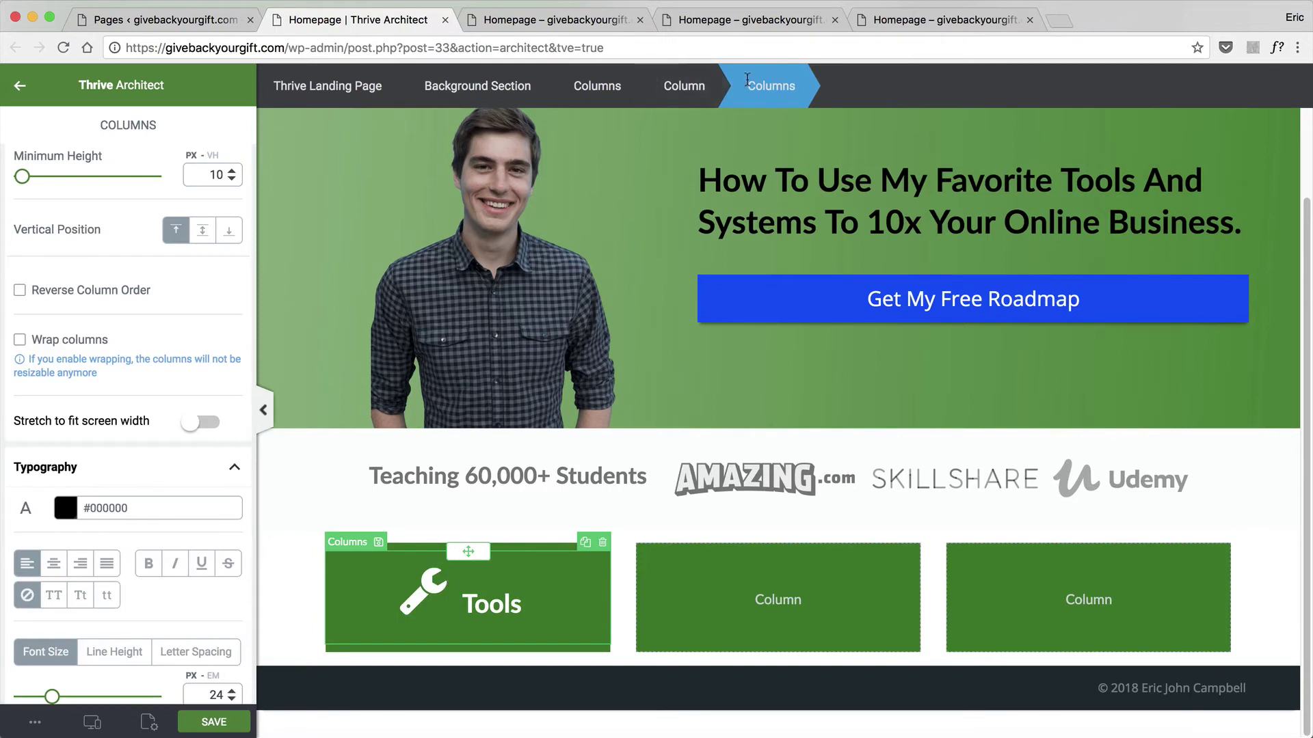
click(502, 602)
click(769, 93)
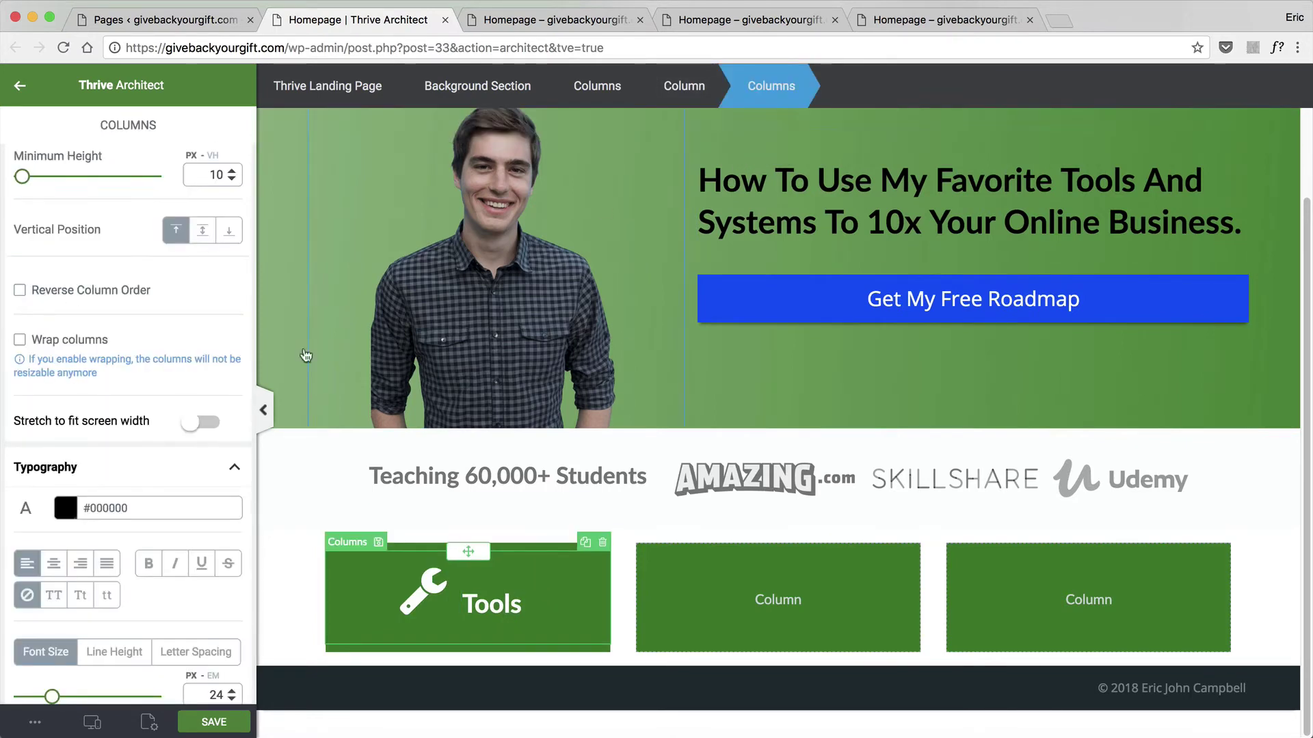
scroll(78, 391, up, 1)
click(201, 263)
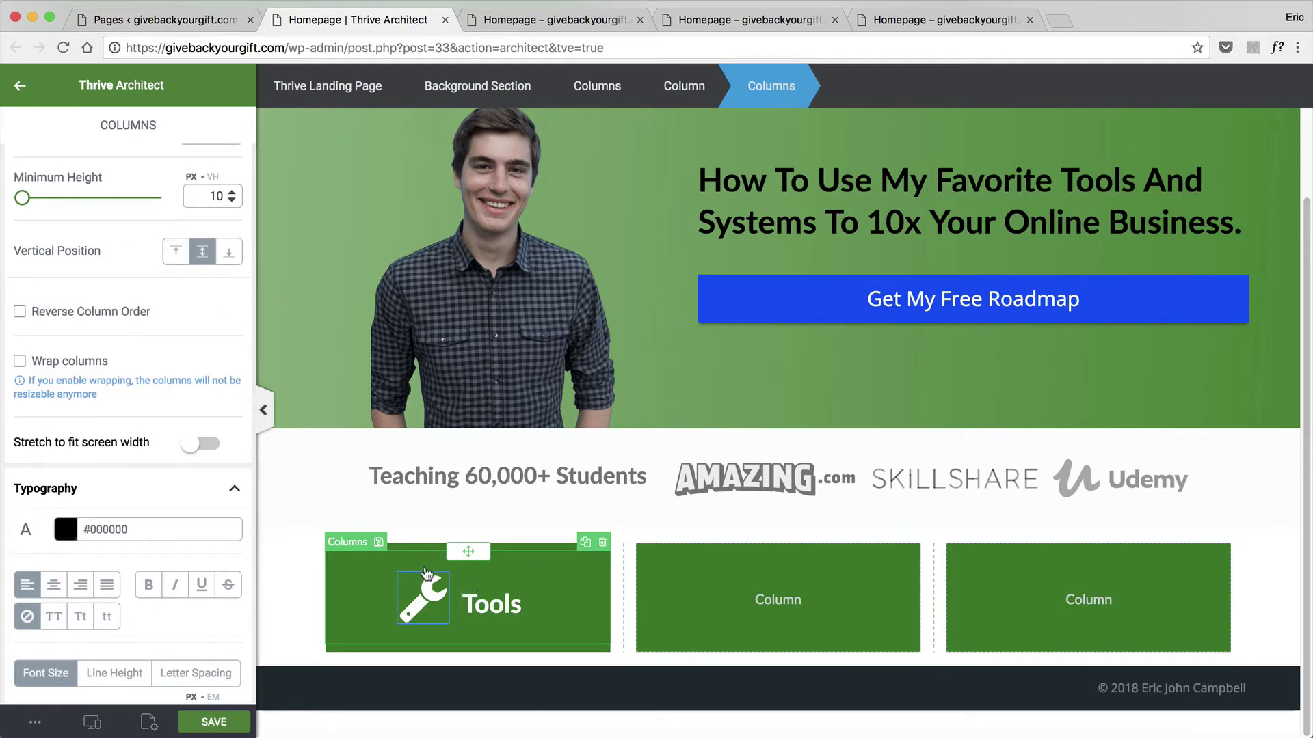
Enlarge the Tools heading to 40 px and shift the divider between icon and heading towards the green column's left edge.
drag(460, 606, 459, 605)
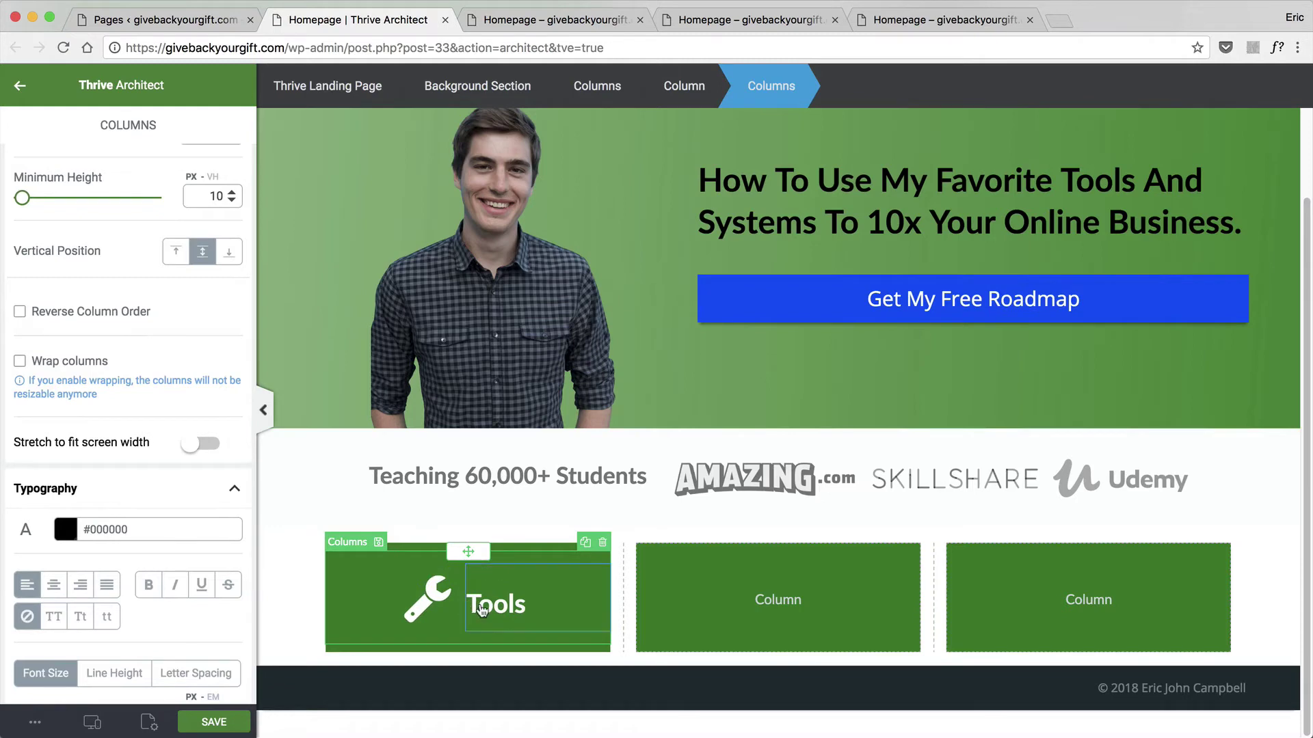
double_click(480, 605)
drag(61, 277, 73, 278)
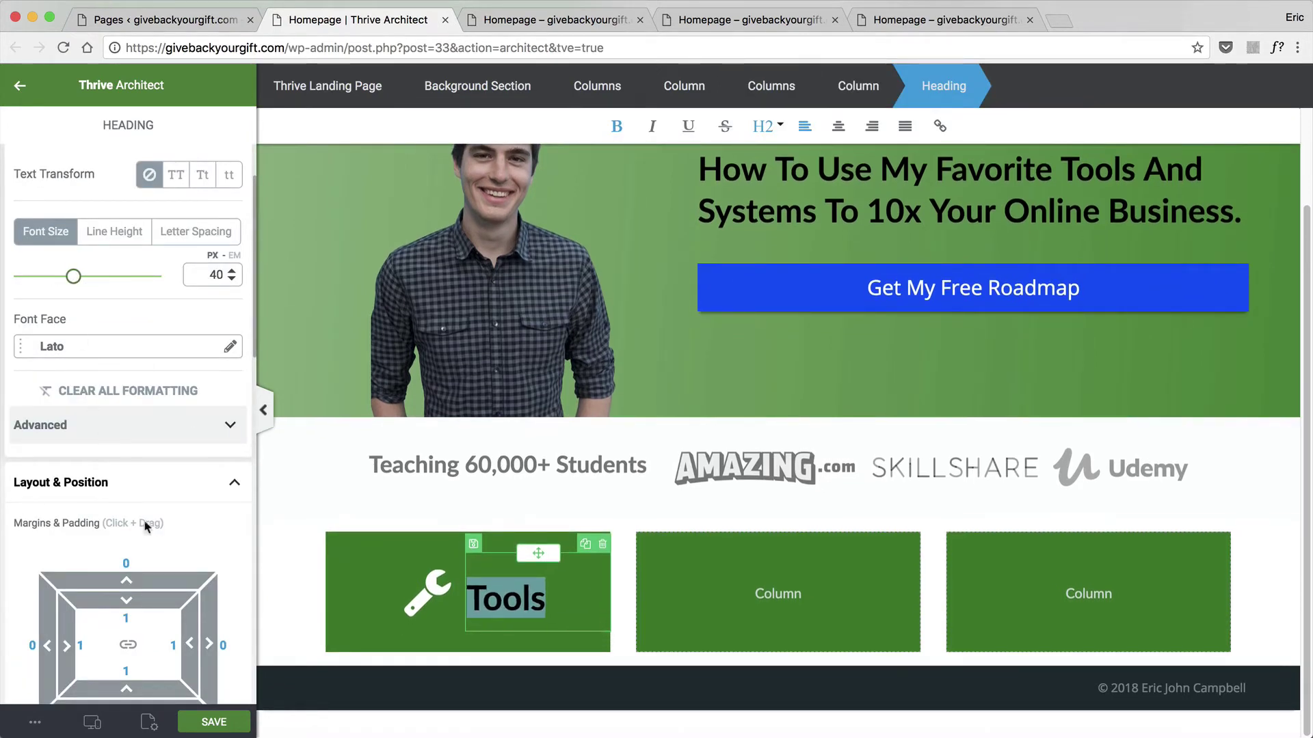
click(428, 592)
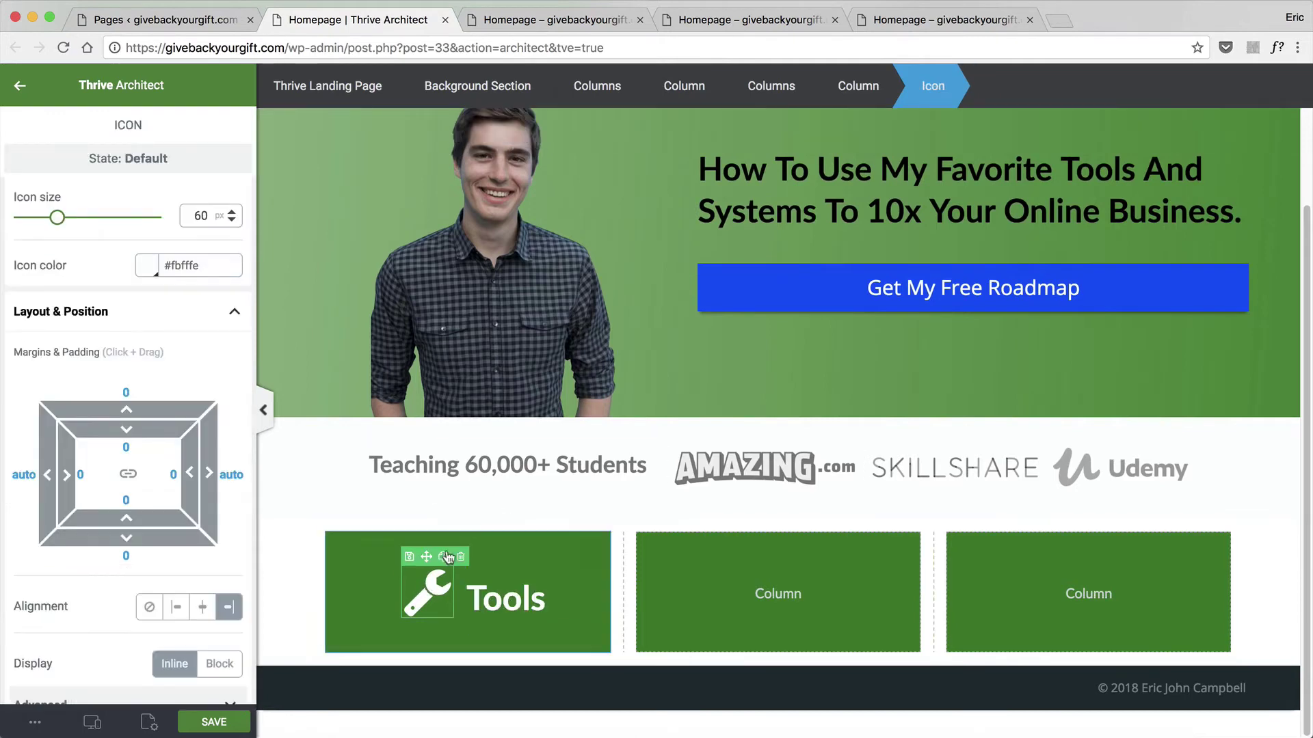
drag(467, 592, 408, 595)
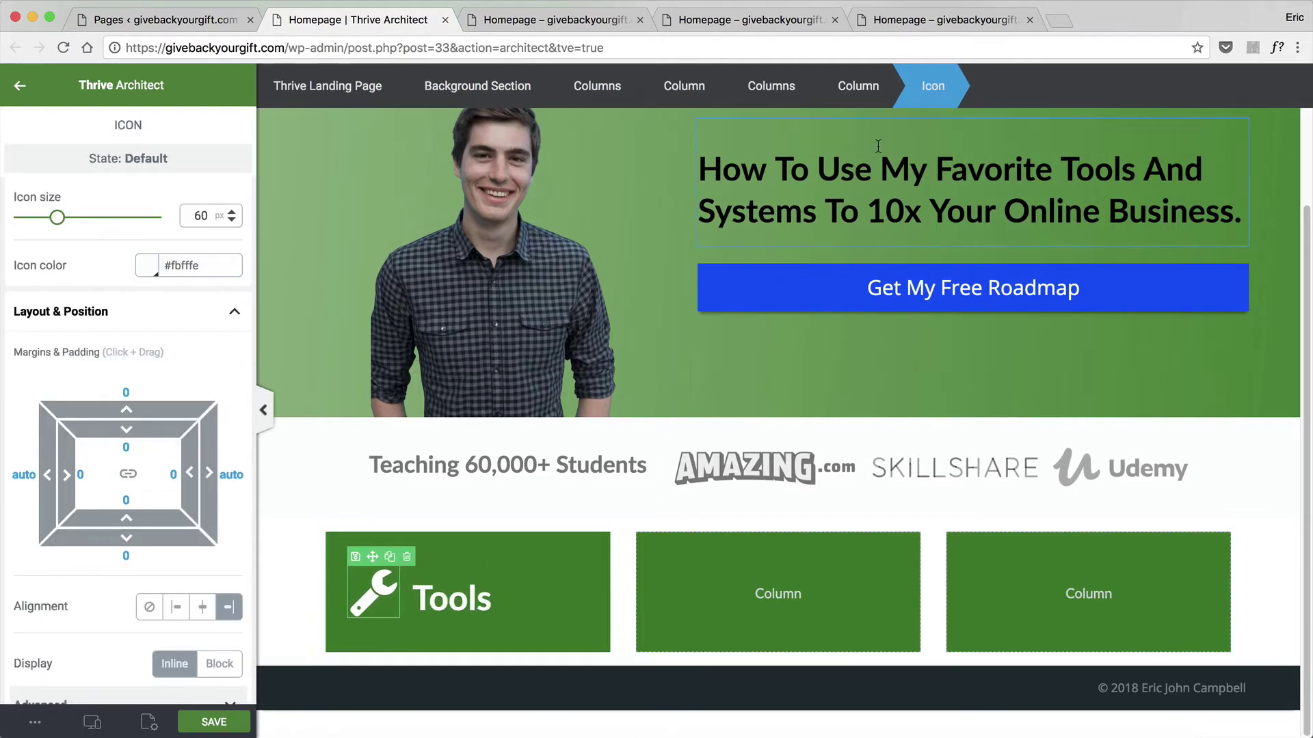
Set the top padding and top margin of the nested columns around the icon and Tools heading to 0.
click(858, 85)
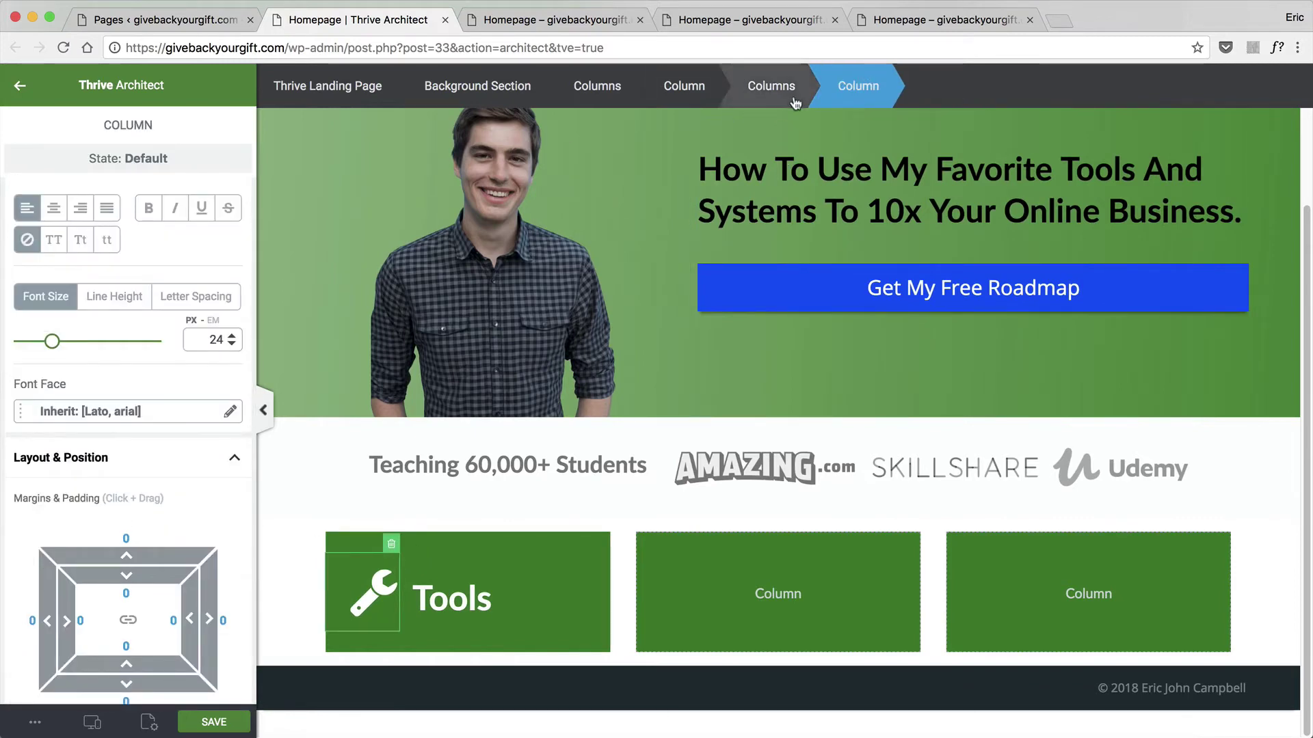
click(769, 85)
scroll(157, 383, down, 10)
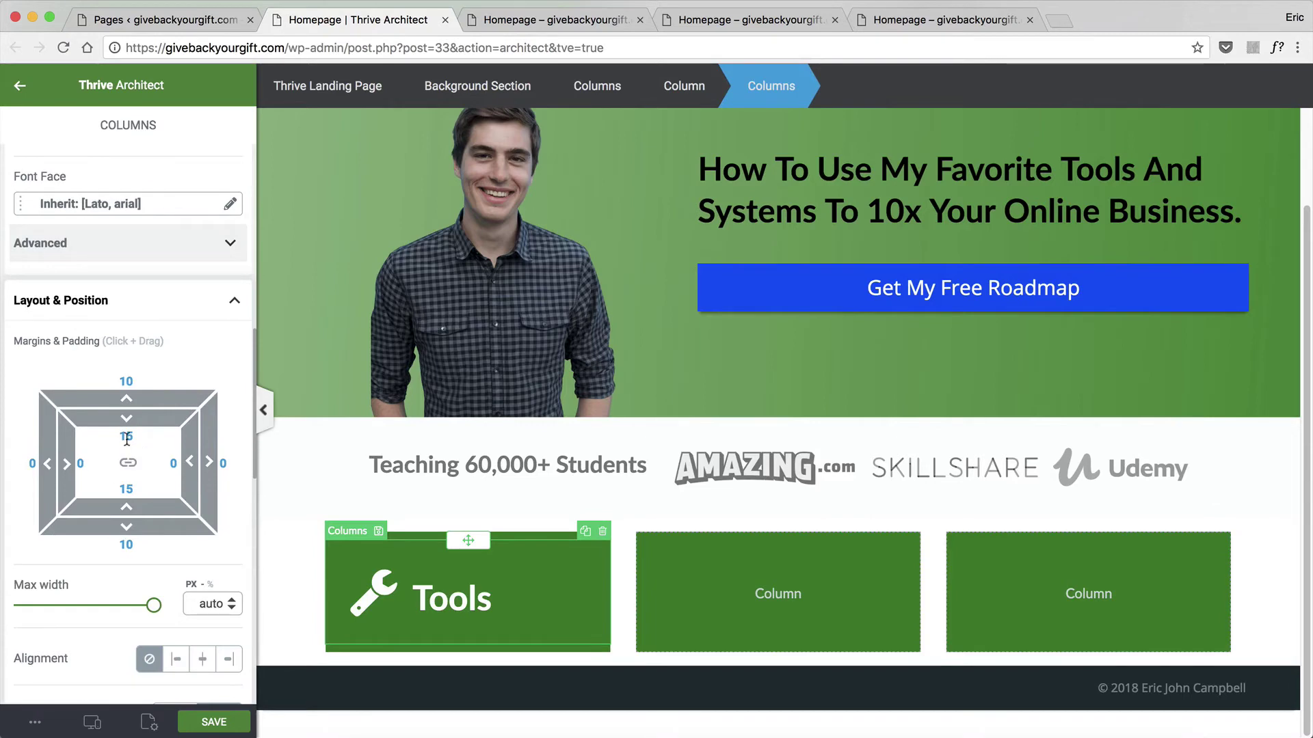
text(0)
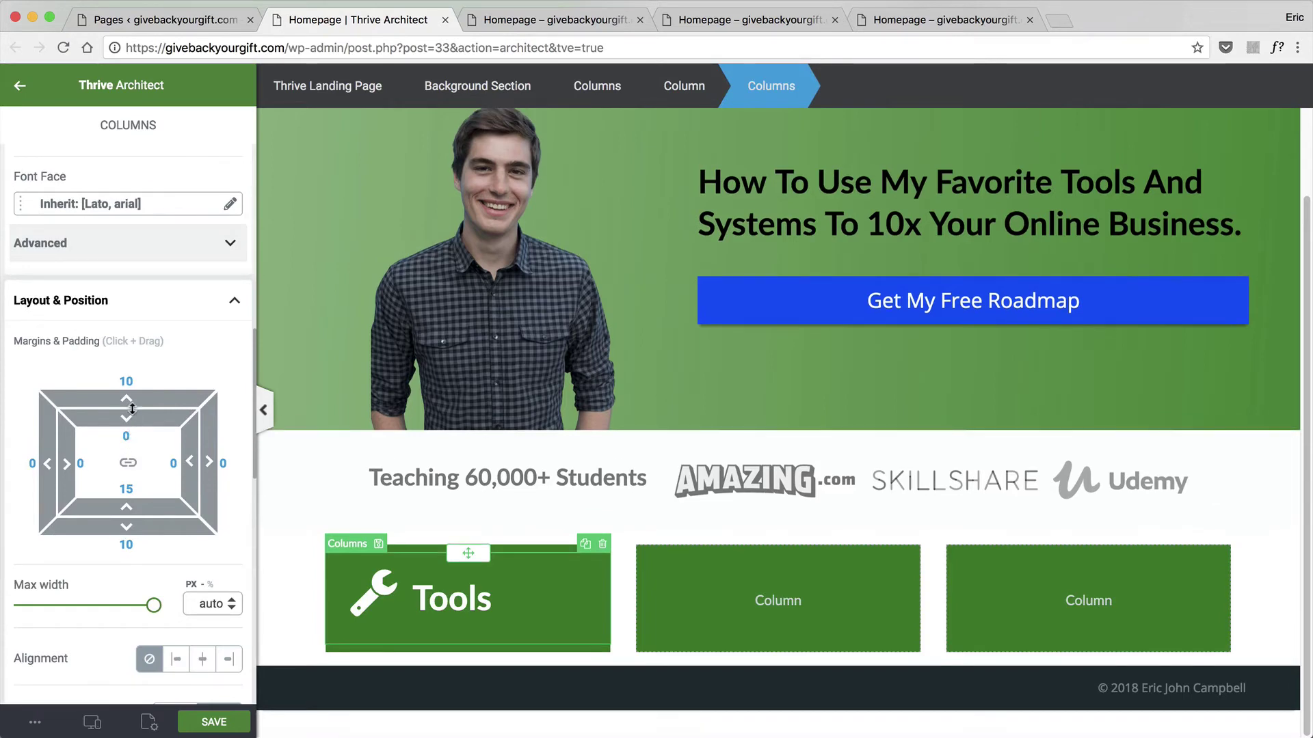
text(0)
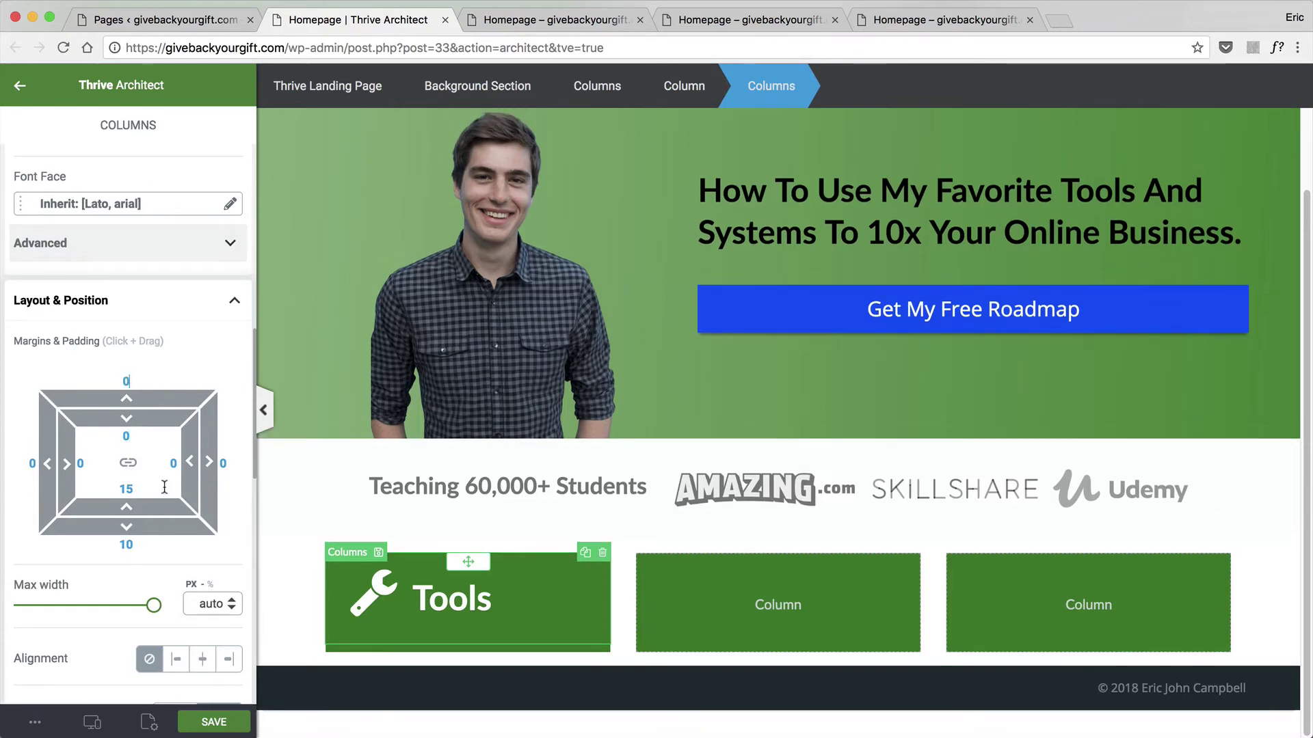
click(308, 570)
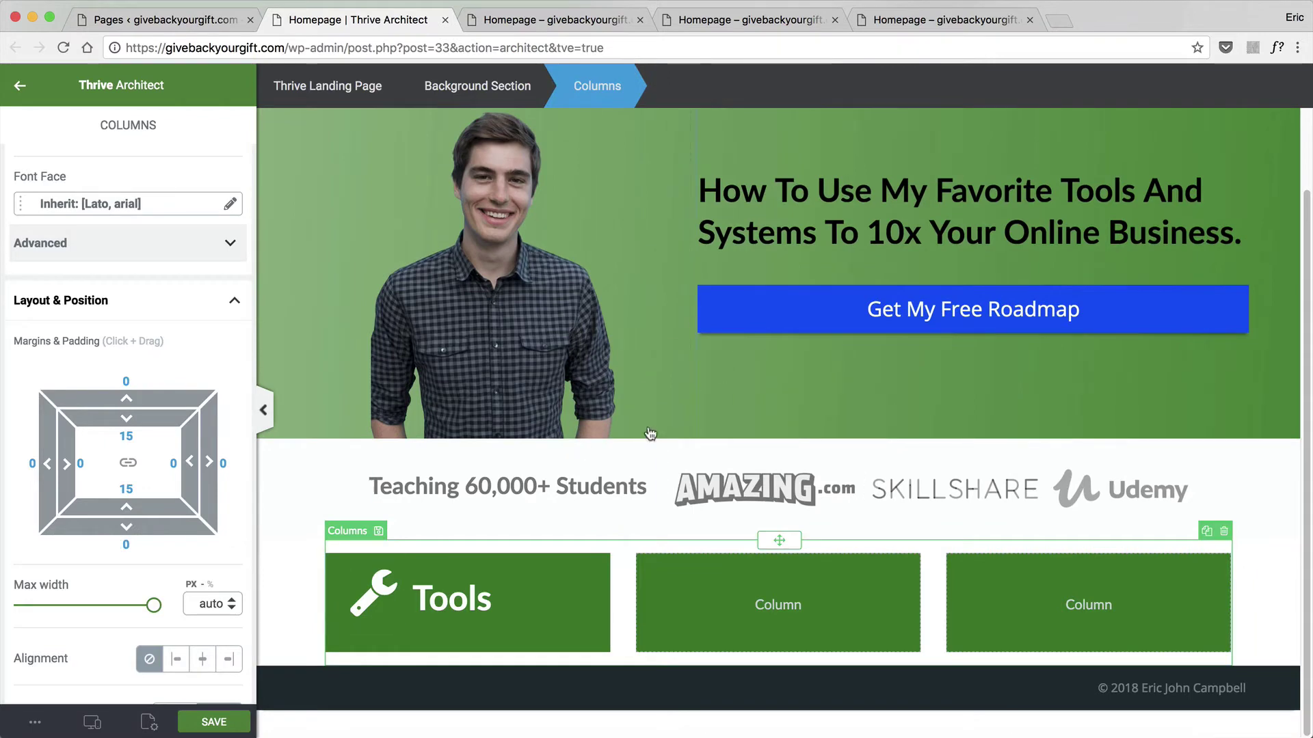
Add a paragraph below the Tools heading reading "These are my favorite tools on how to build an online business in 2018.".
click(450, 585)
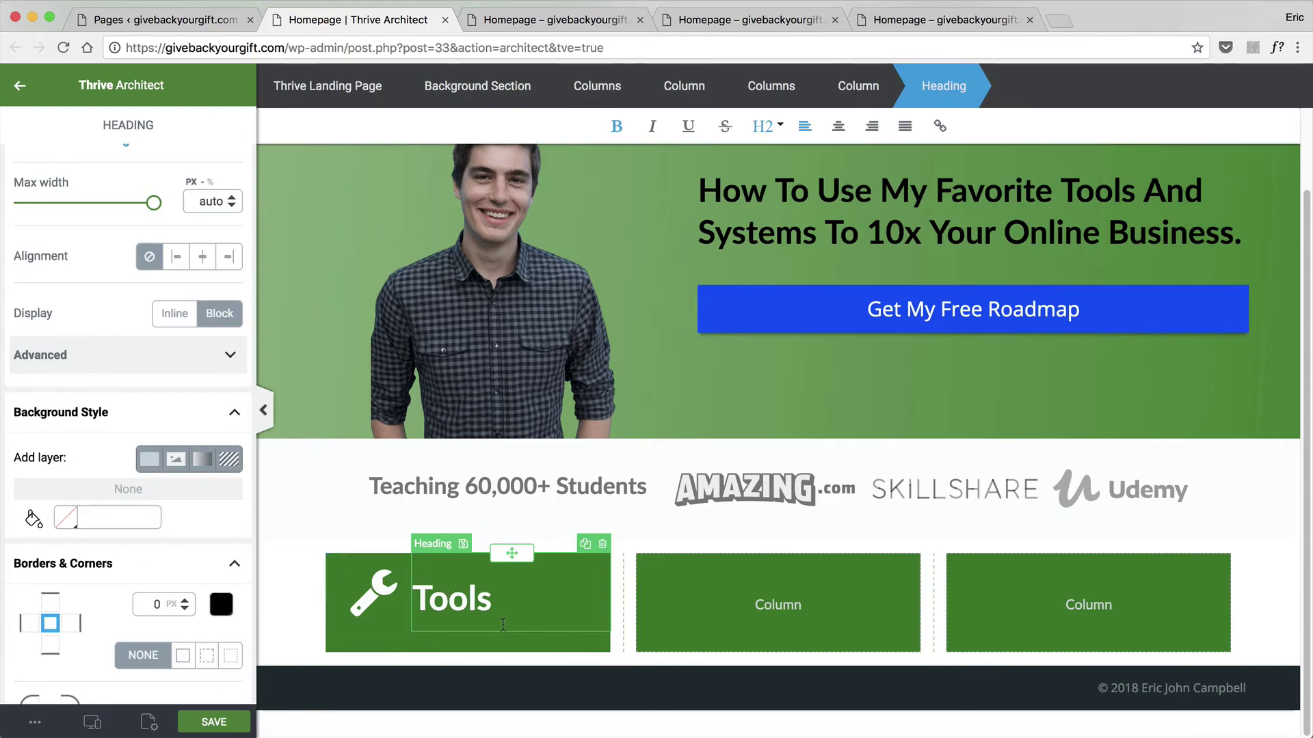
click(19, 85)
drag(65, 226, 424, 639)
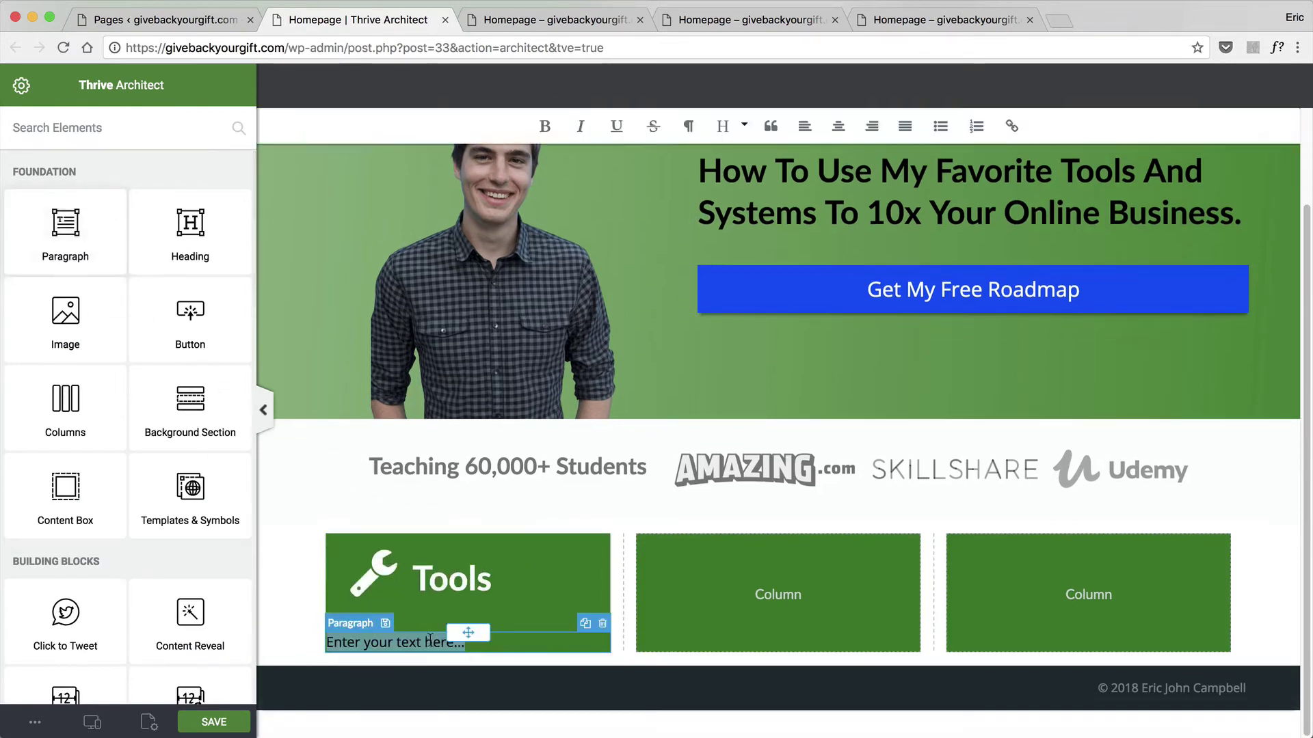
text(T)
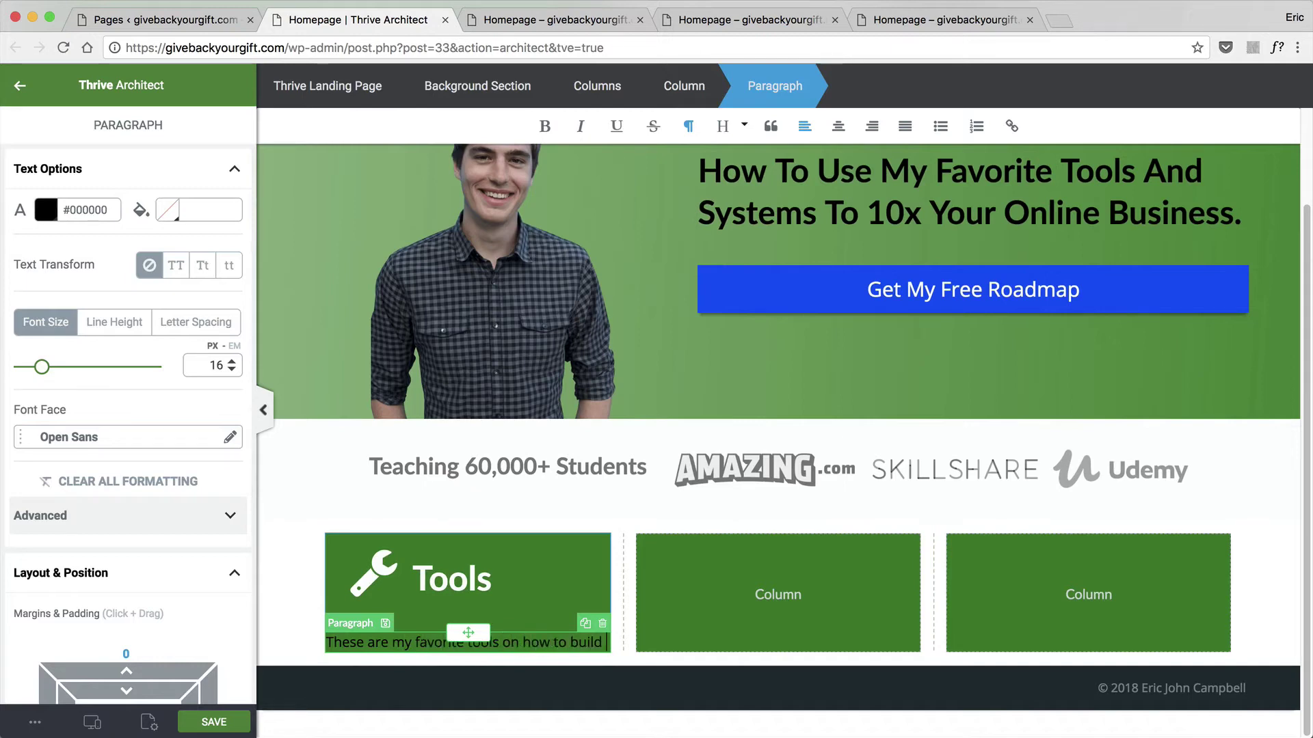
text( an online business in 2018.)
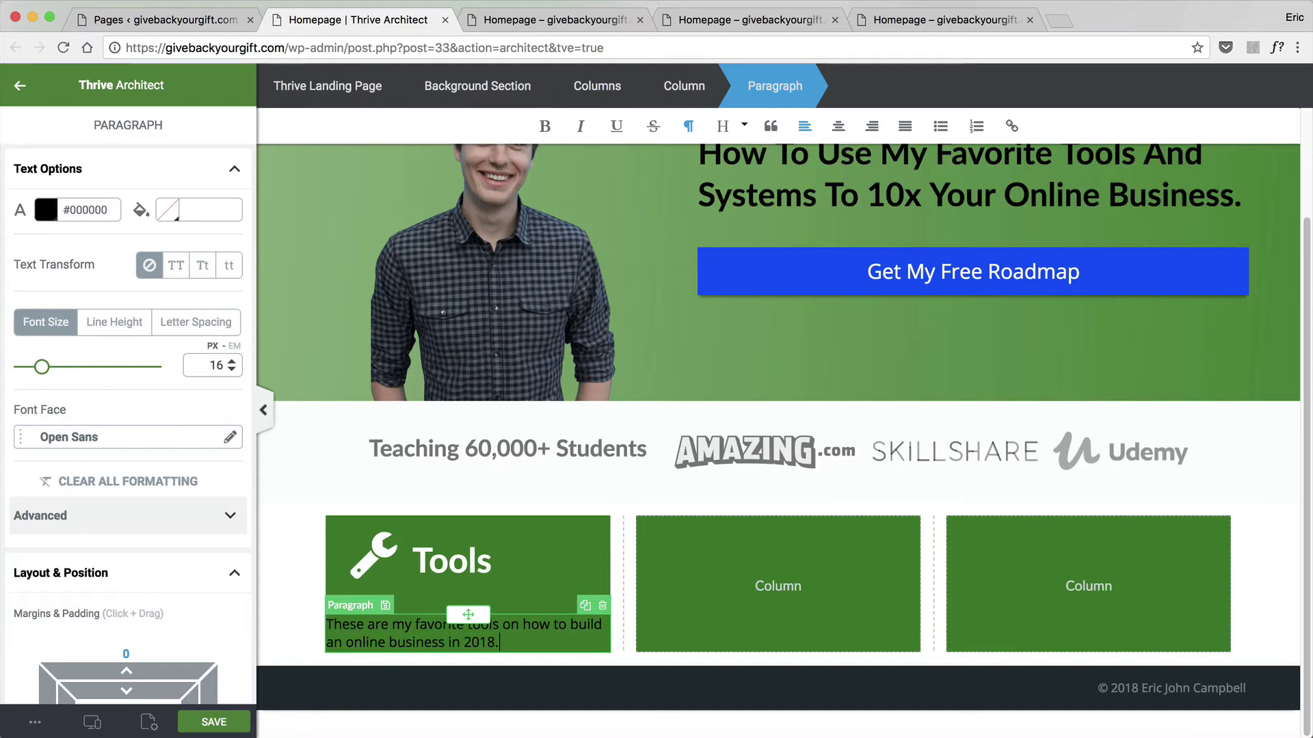
Set the new paragraph's text colour to the saved white #fbfffe.
key(super+a)
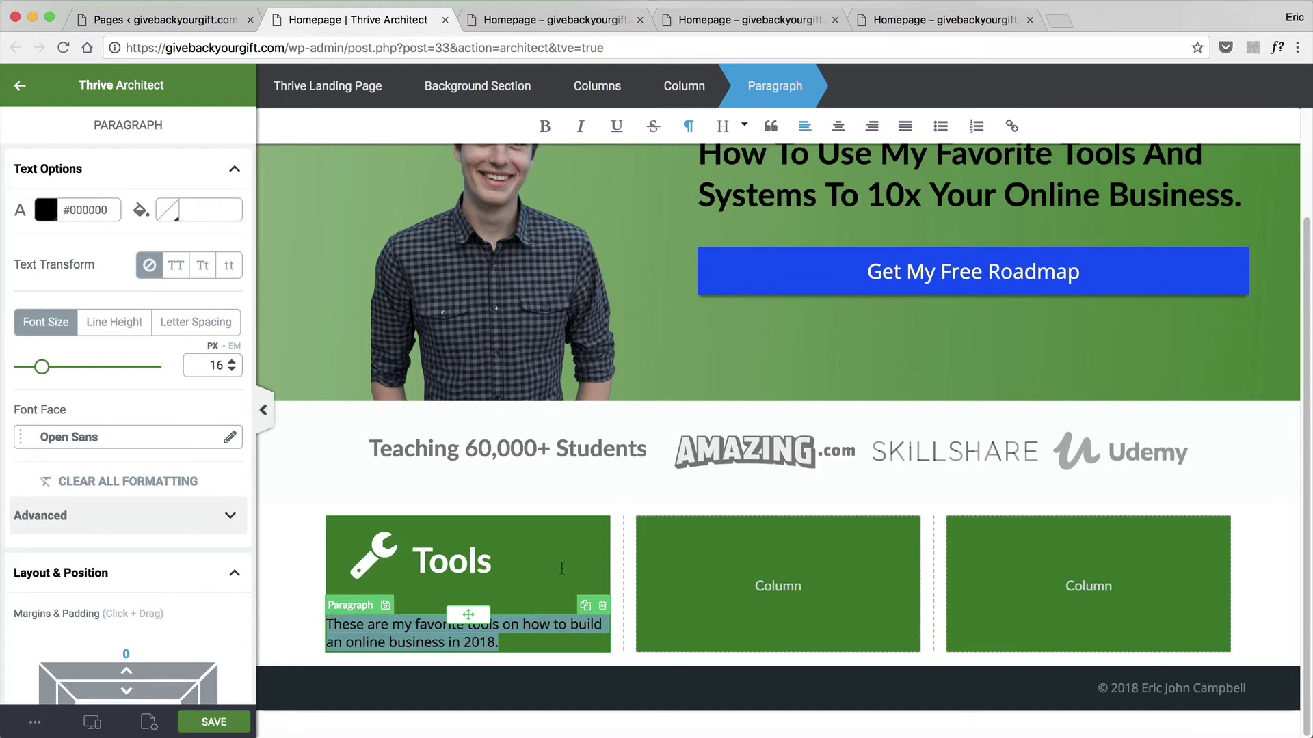
click(45, 210)
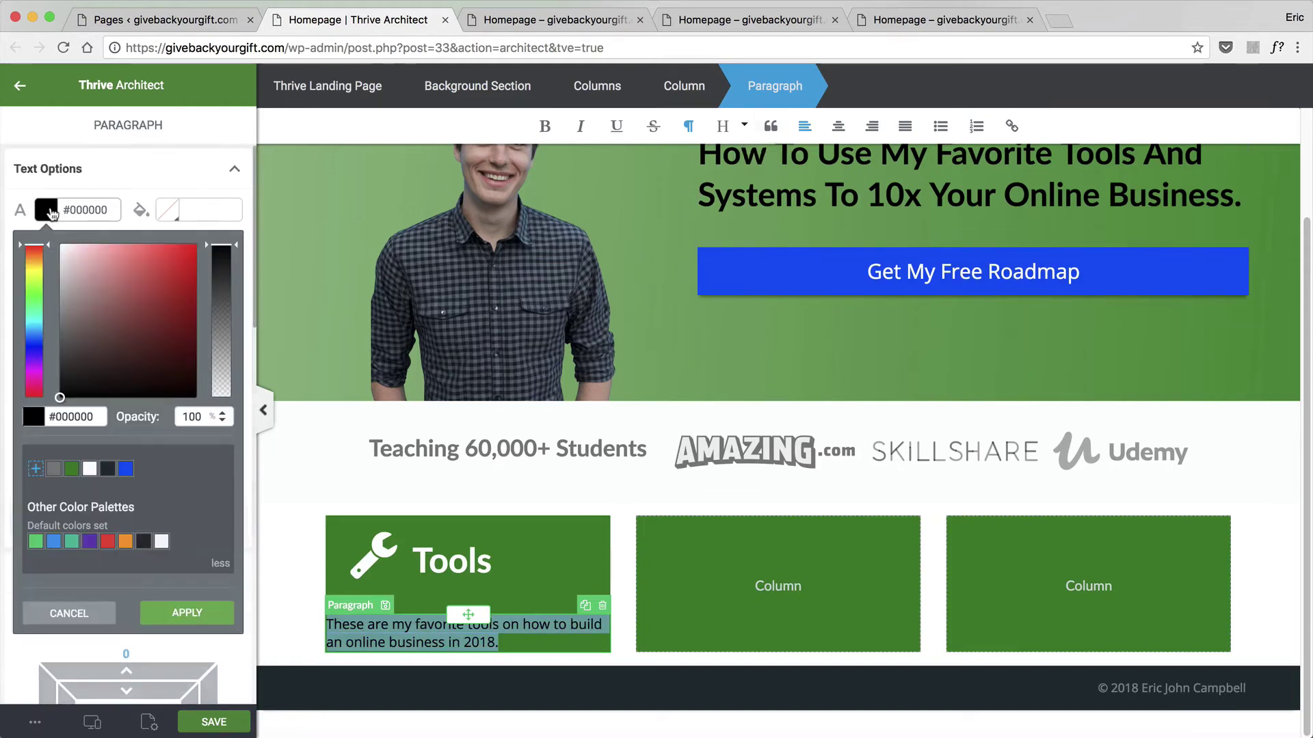
click(90, 469)
click(184, 633)
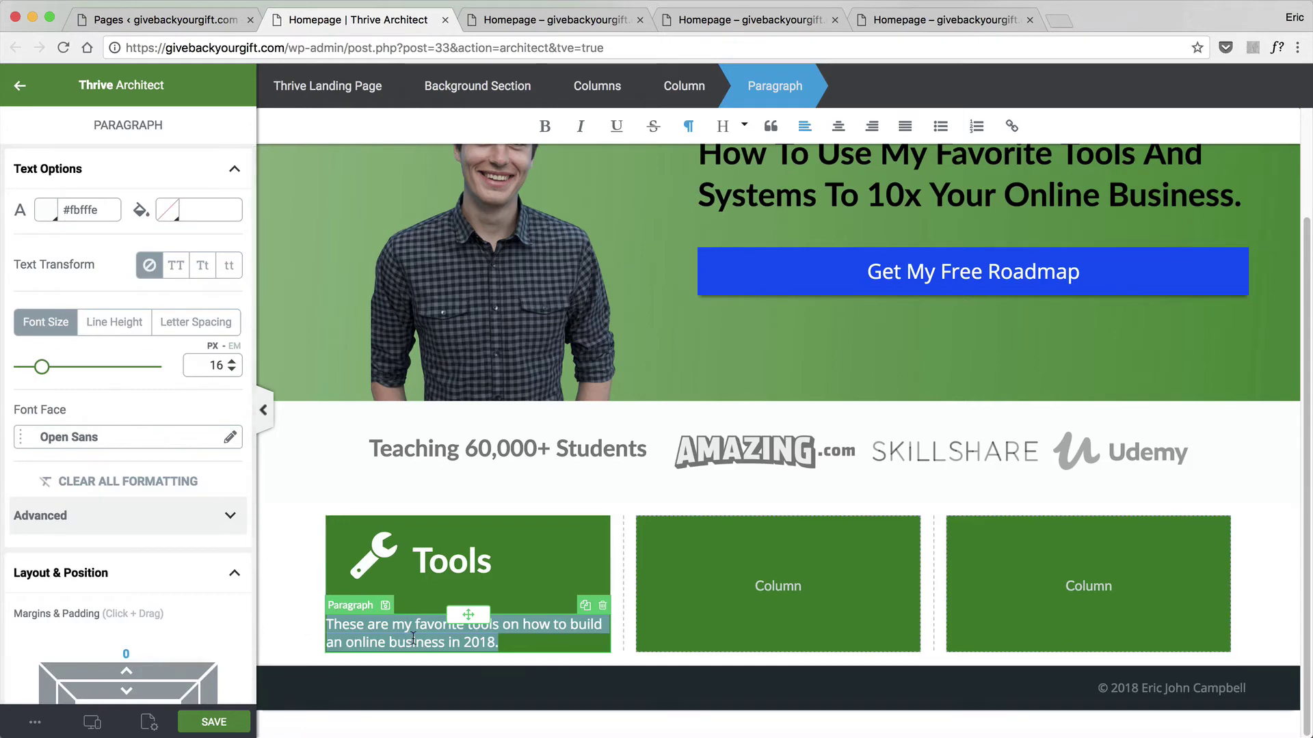
Set the paragraph's padding to 20 on the left, right and bottom and 0 on the top.
scroll(102, 507, down, 5)
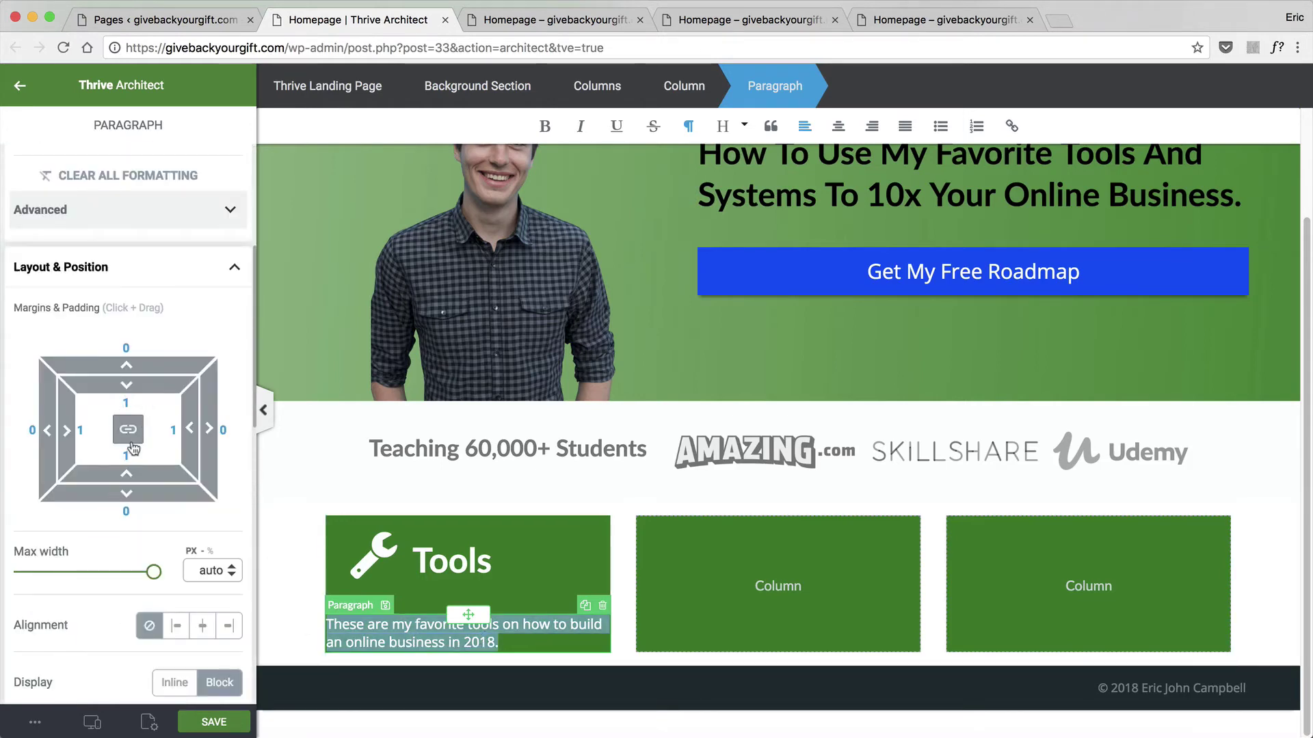
click(126, 403)
text(20)
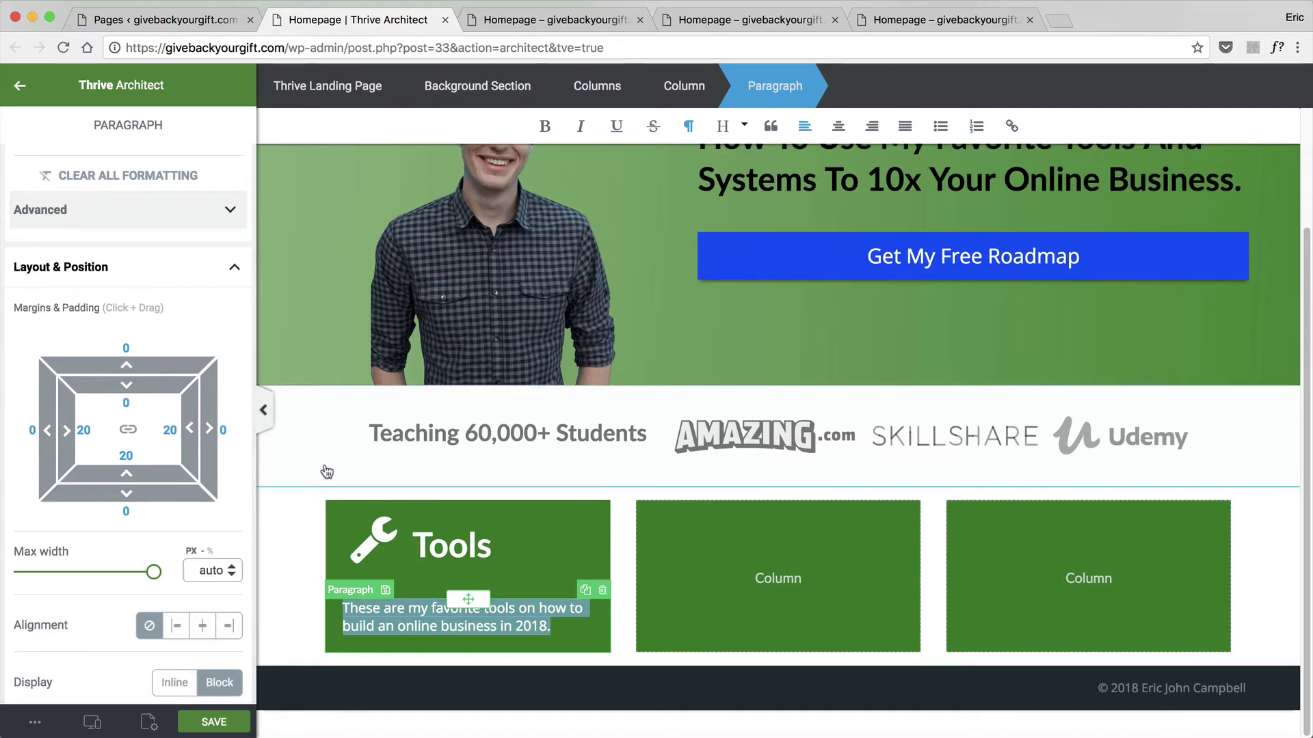
click(322, 463)
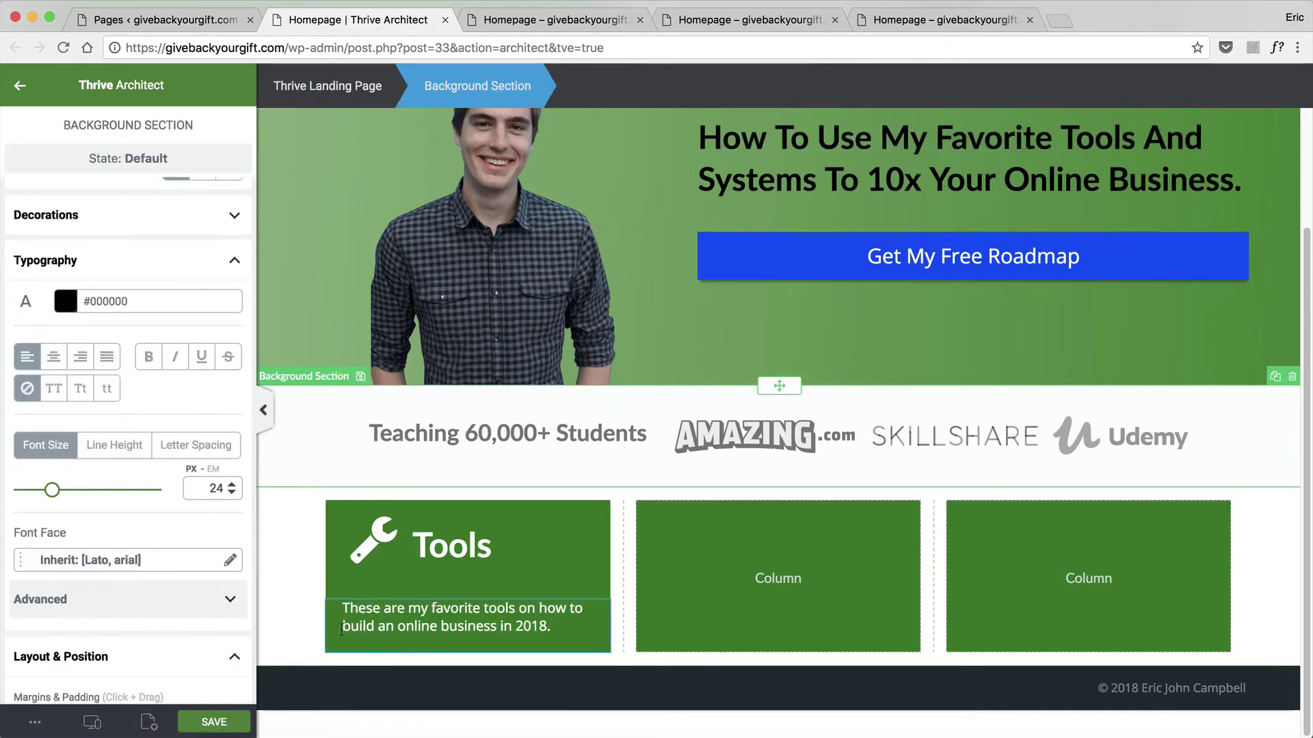
Move the divider between the wrench icon and the Tools heading to centre them, and set their nested columns' bottom padding and bottom margin to 0.
drag(410, 545, 450, 549)
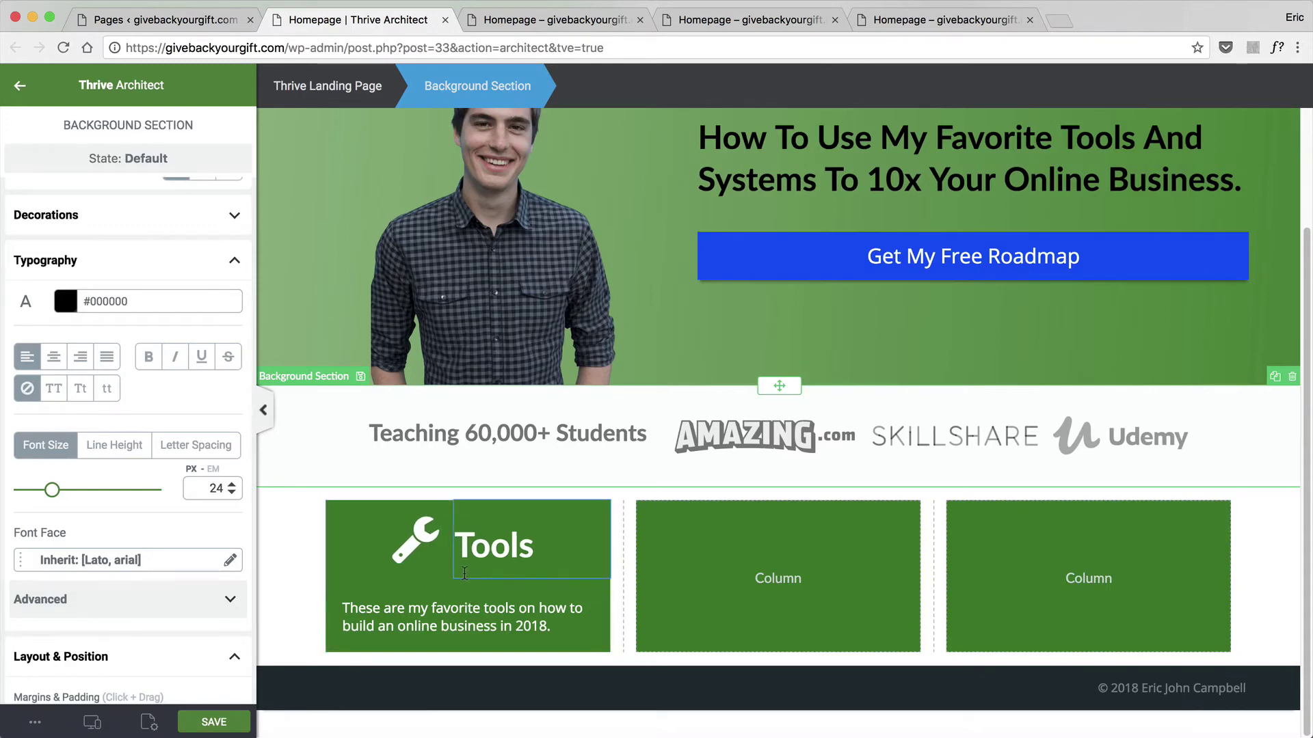
click(464, 545)
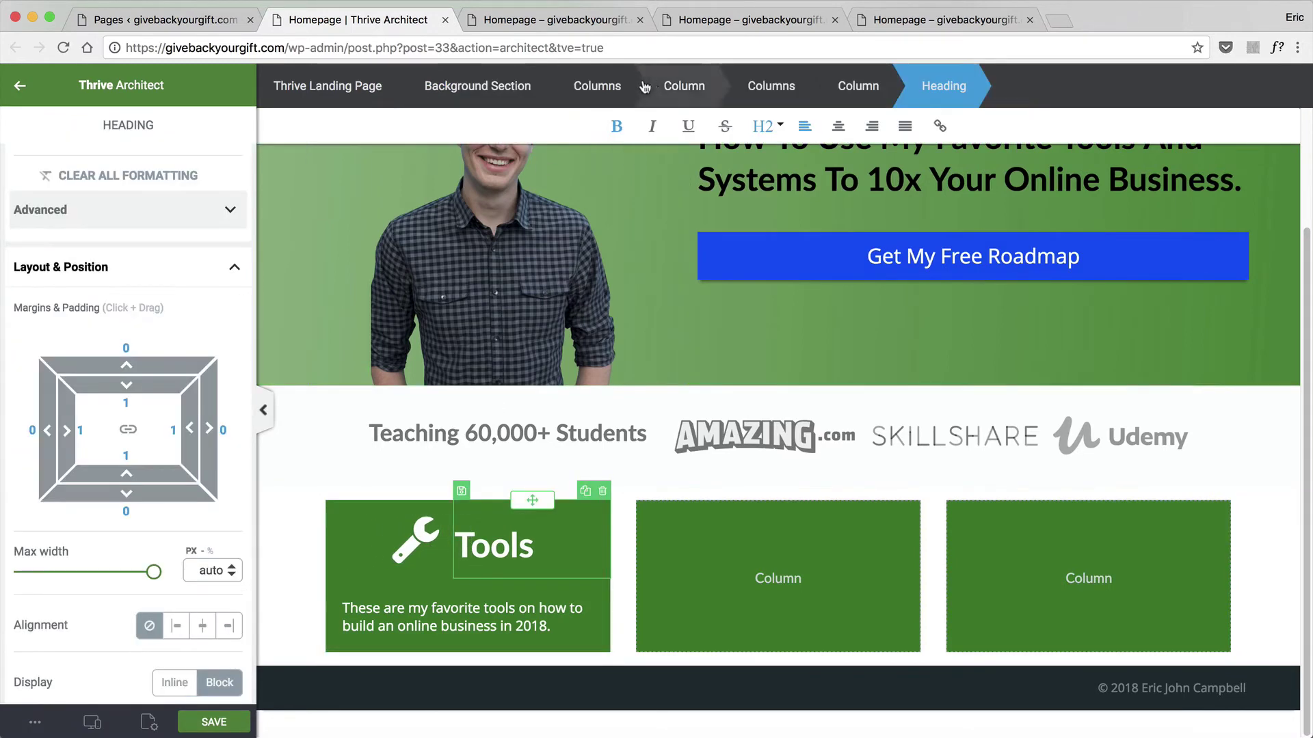
click(594, 85)
click(491, 550)
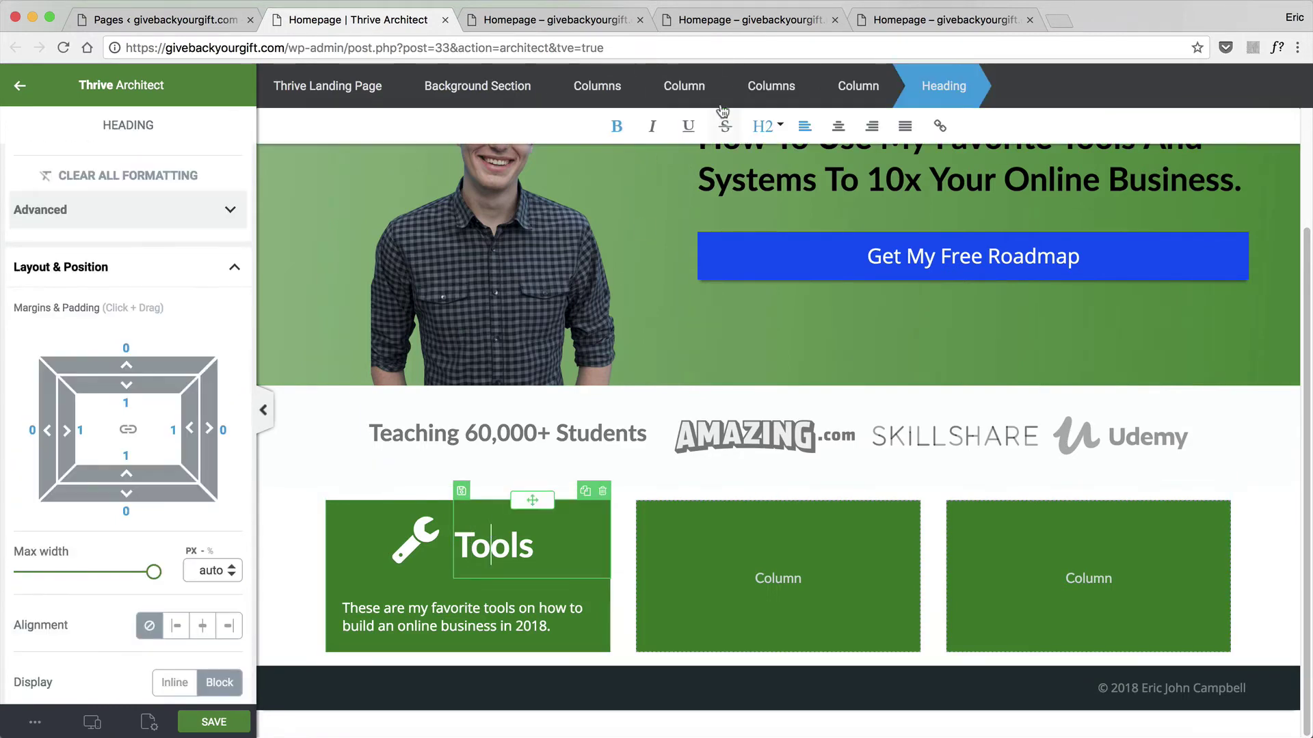
click(768, 86)
scroll(190, 519, down, 5)
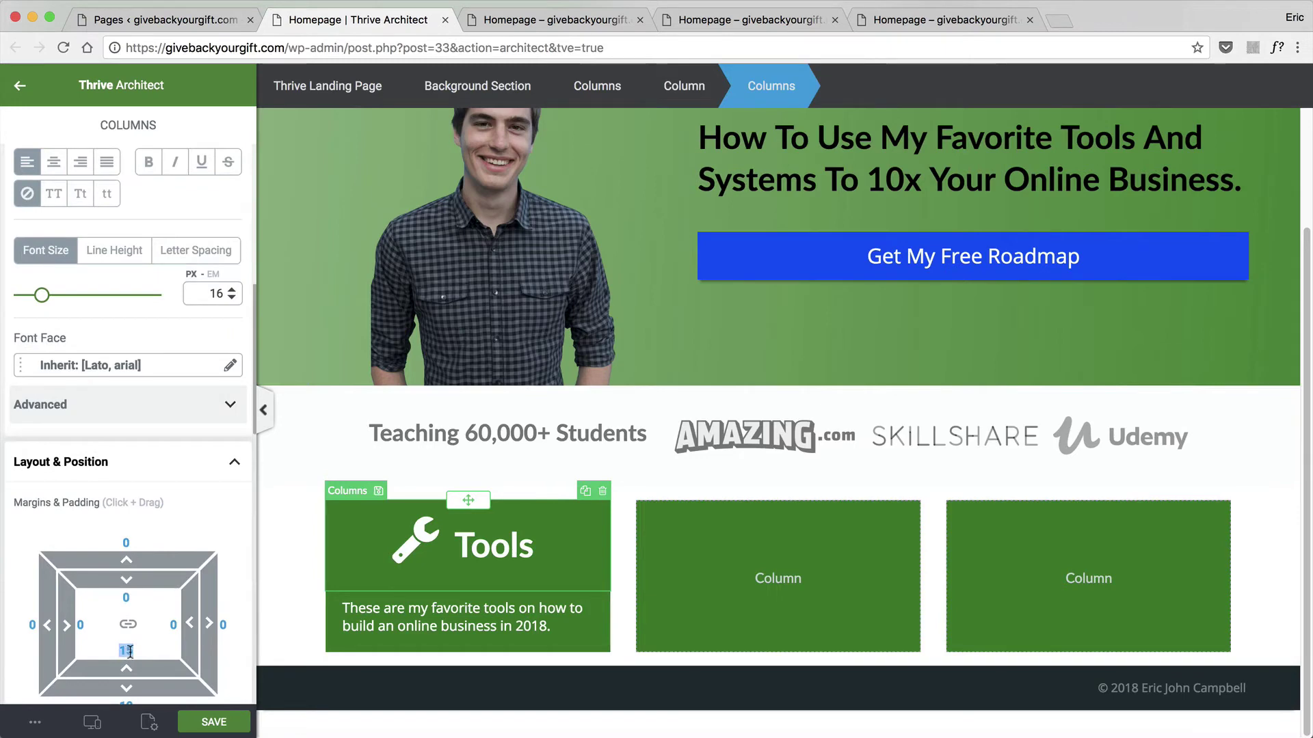
text(0)
scroll(105, 629, down, 3)
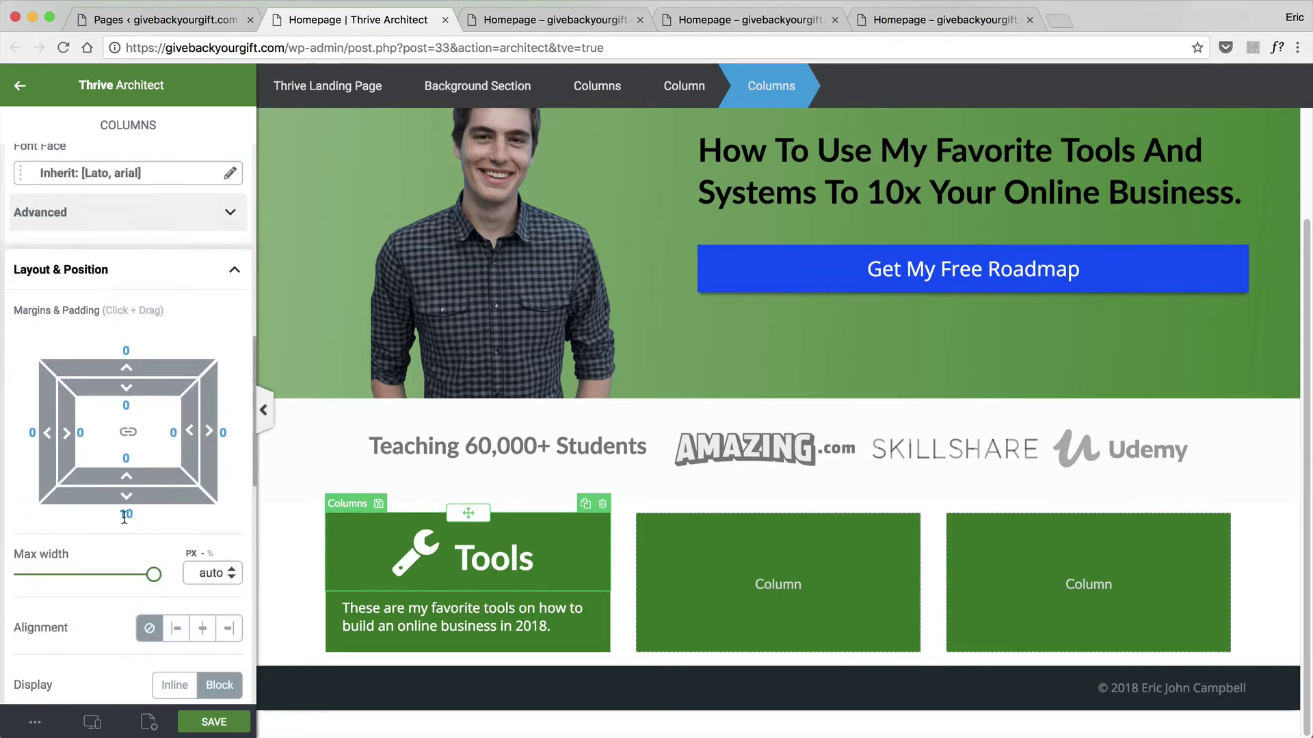
text(0)
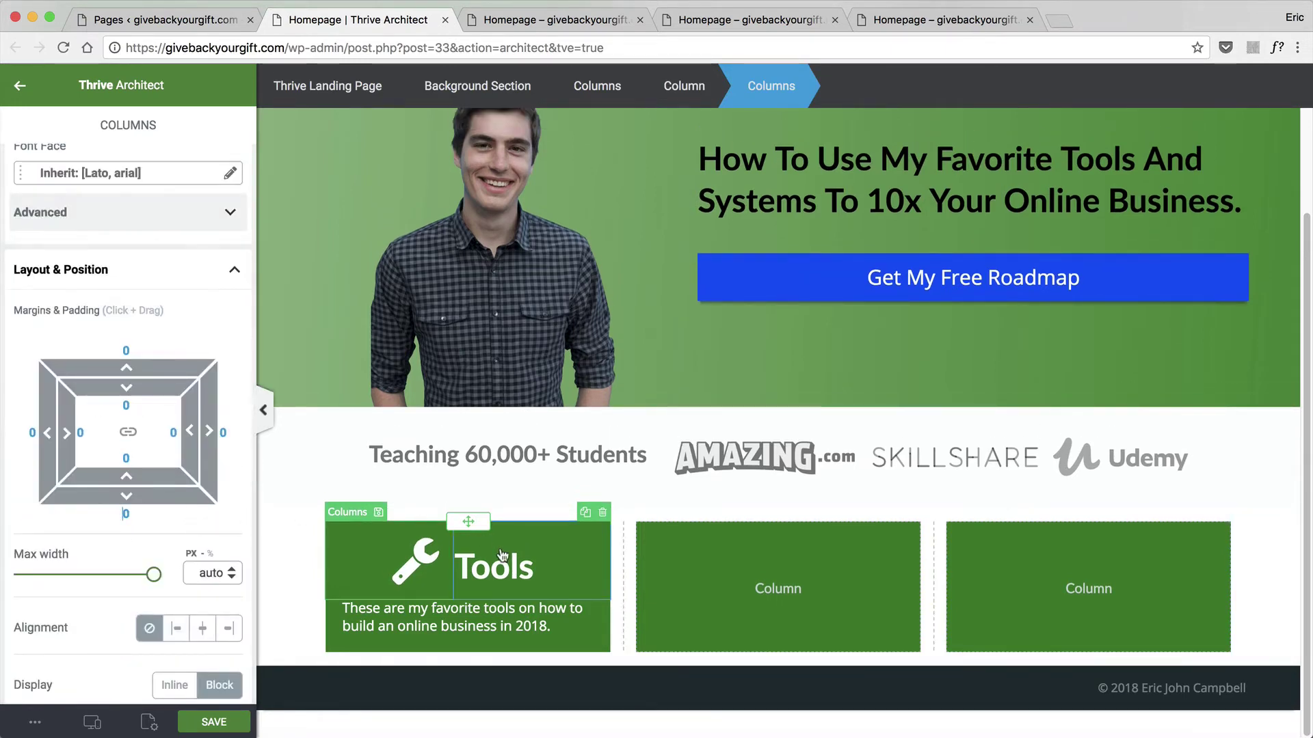
click(309, 462)
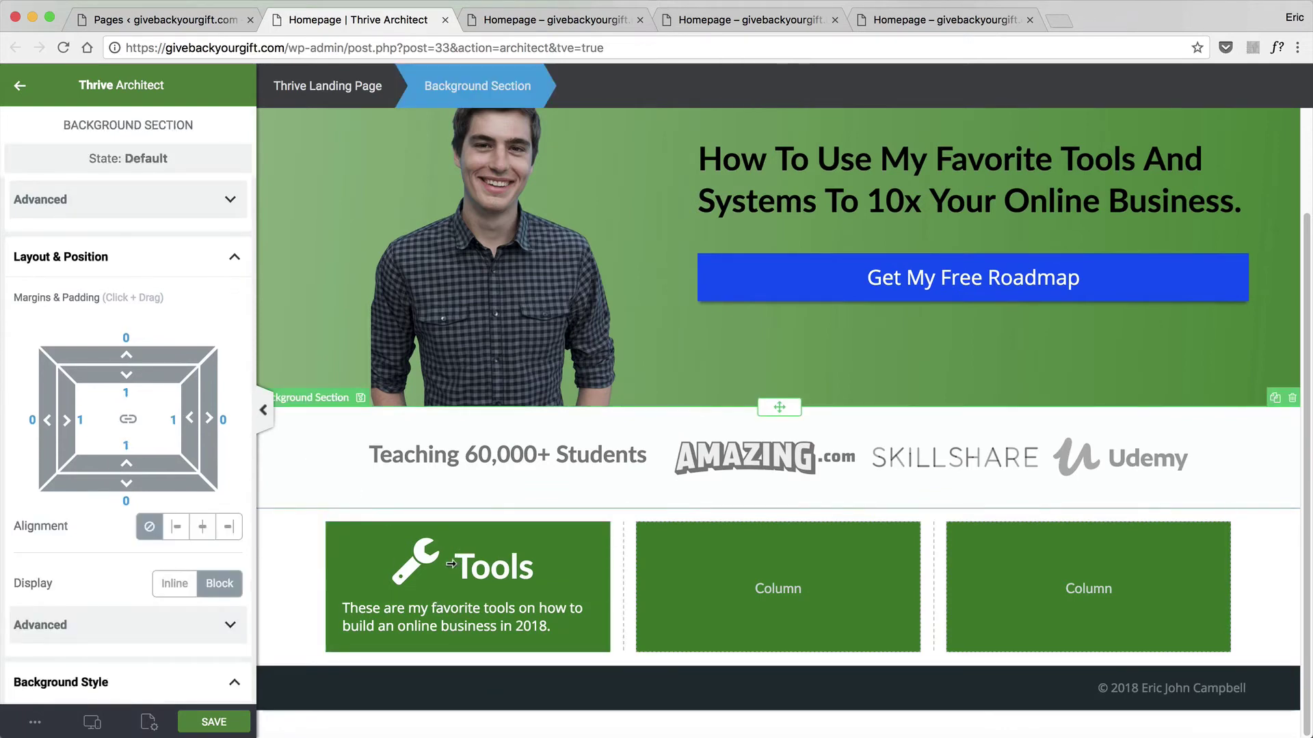
drag(454, 564, 448, 564)
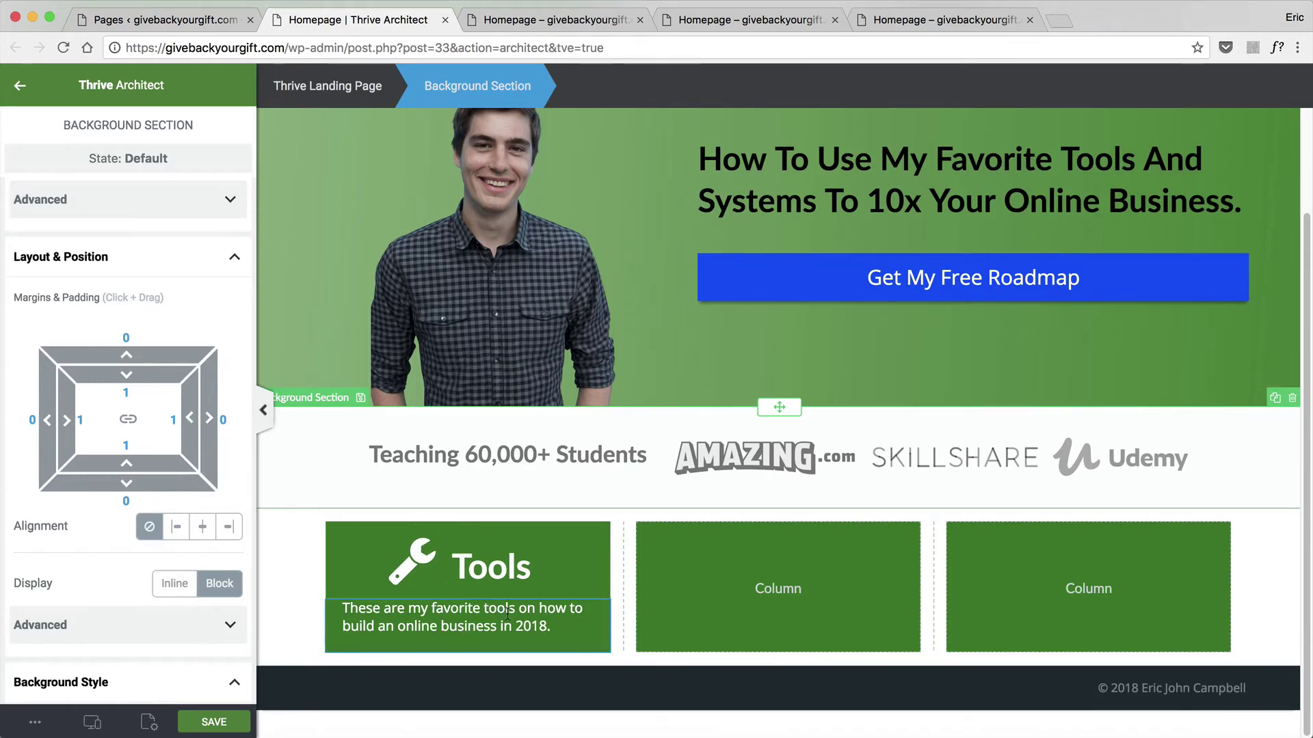
Replace the paragraph under the Tools heading with "Tools are your secret weapon to creating a profitable and scalable business".
drag(574, 623, 345, 614)
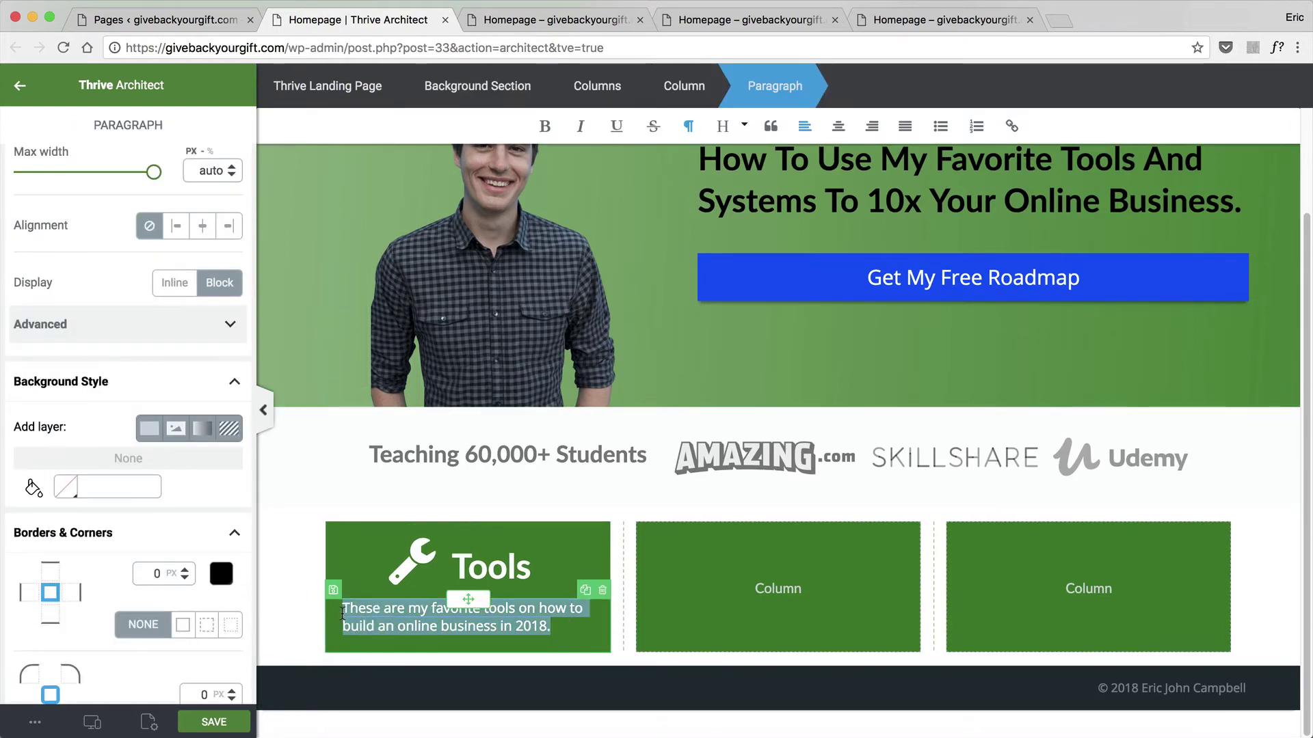
text(Tools)
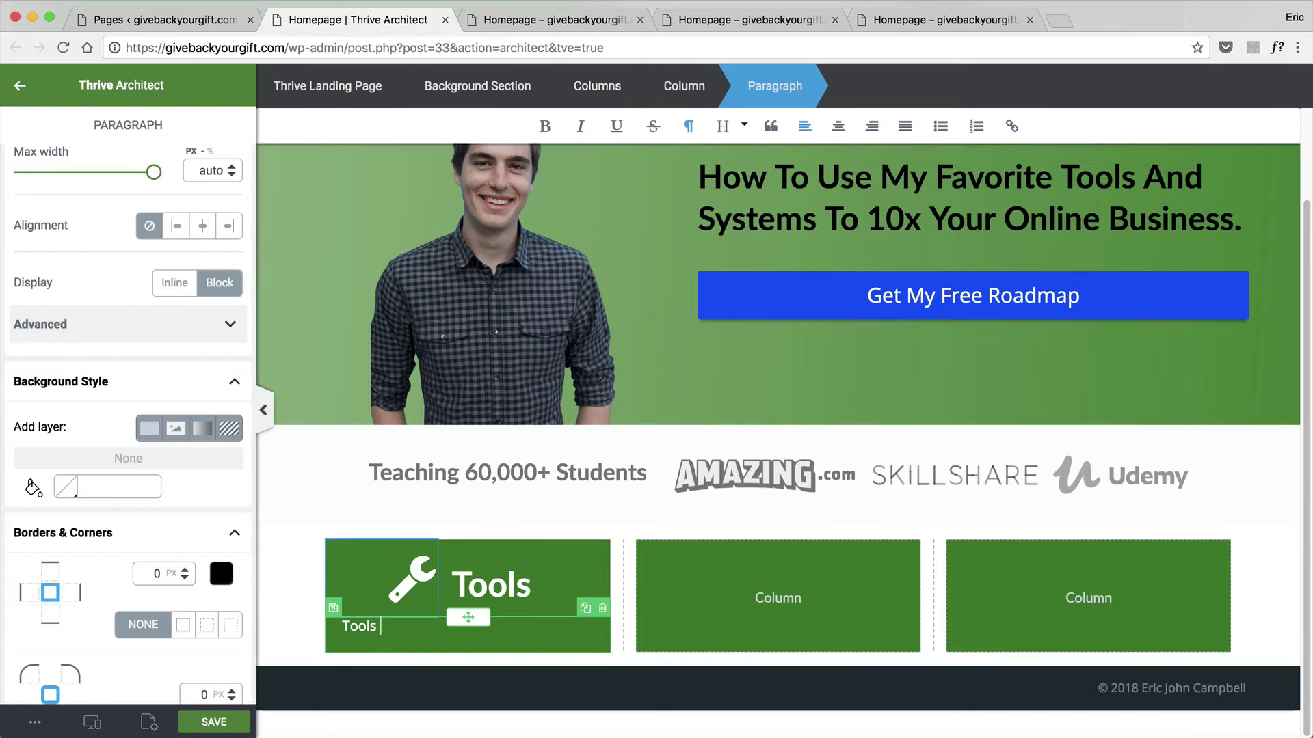
text( are your secret weapon to)
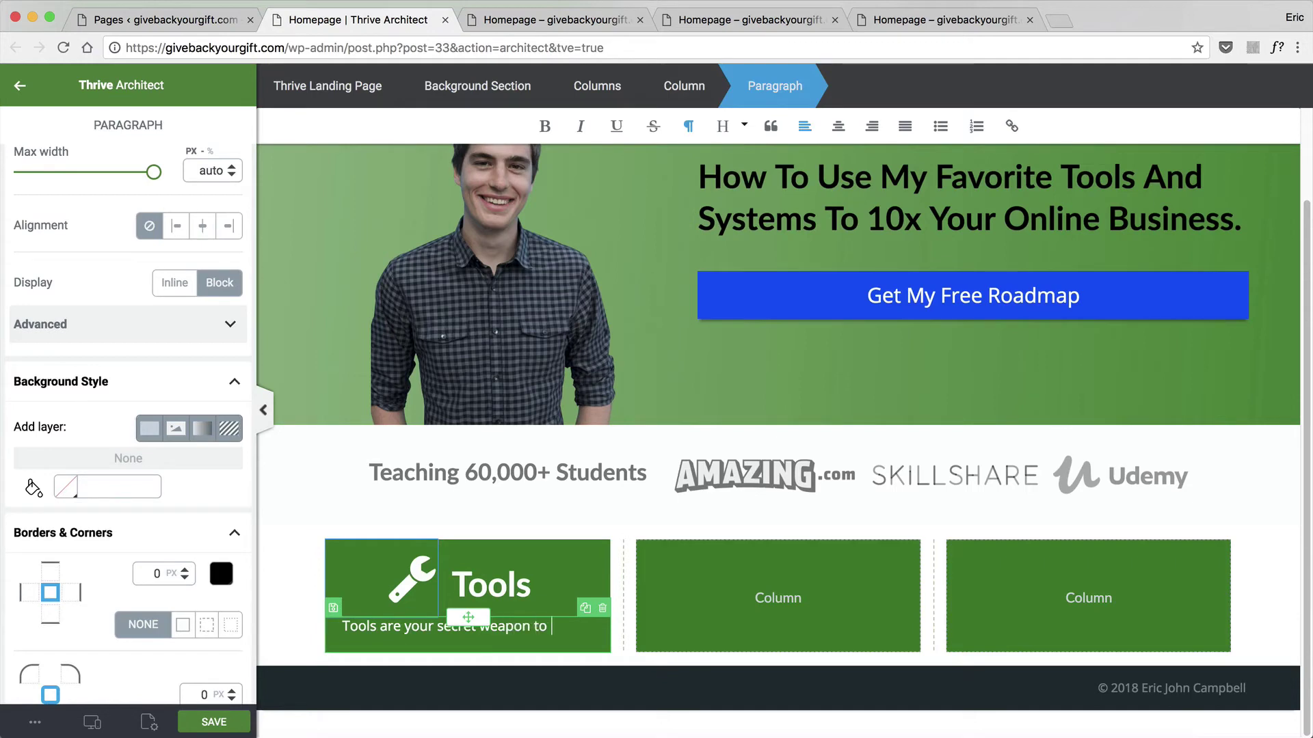
text( creating)
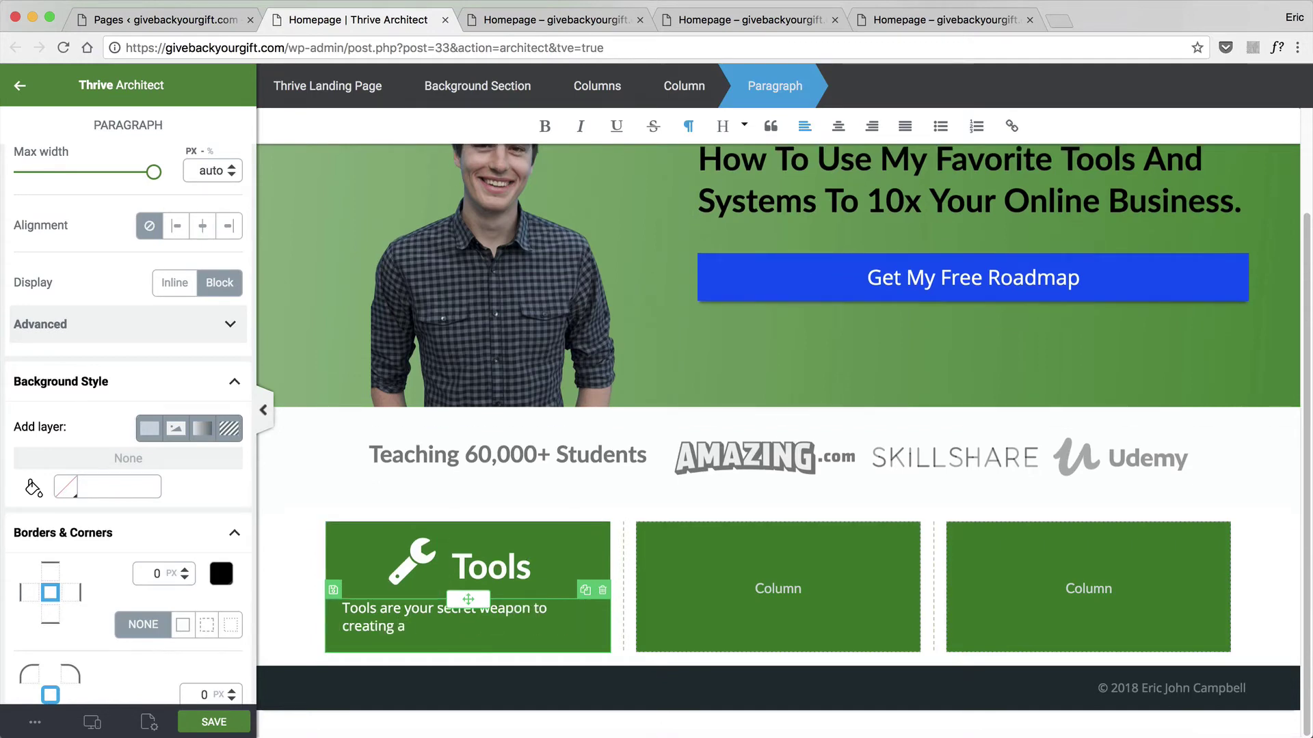
text( a profitable and )
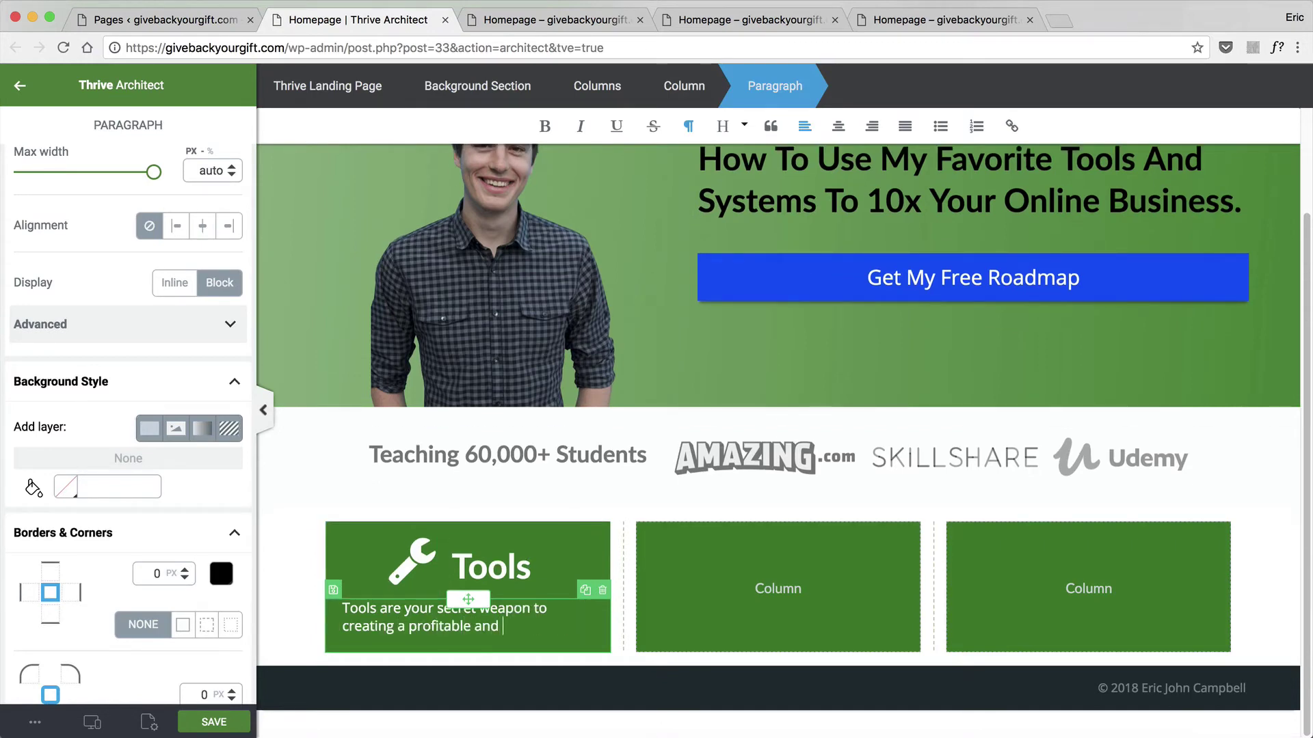
text(scalable busines)
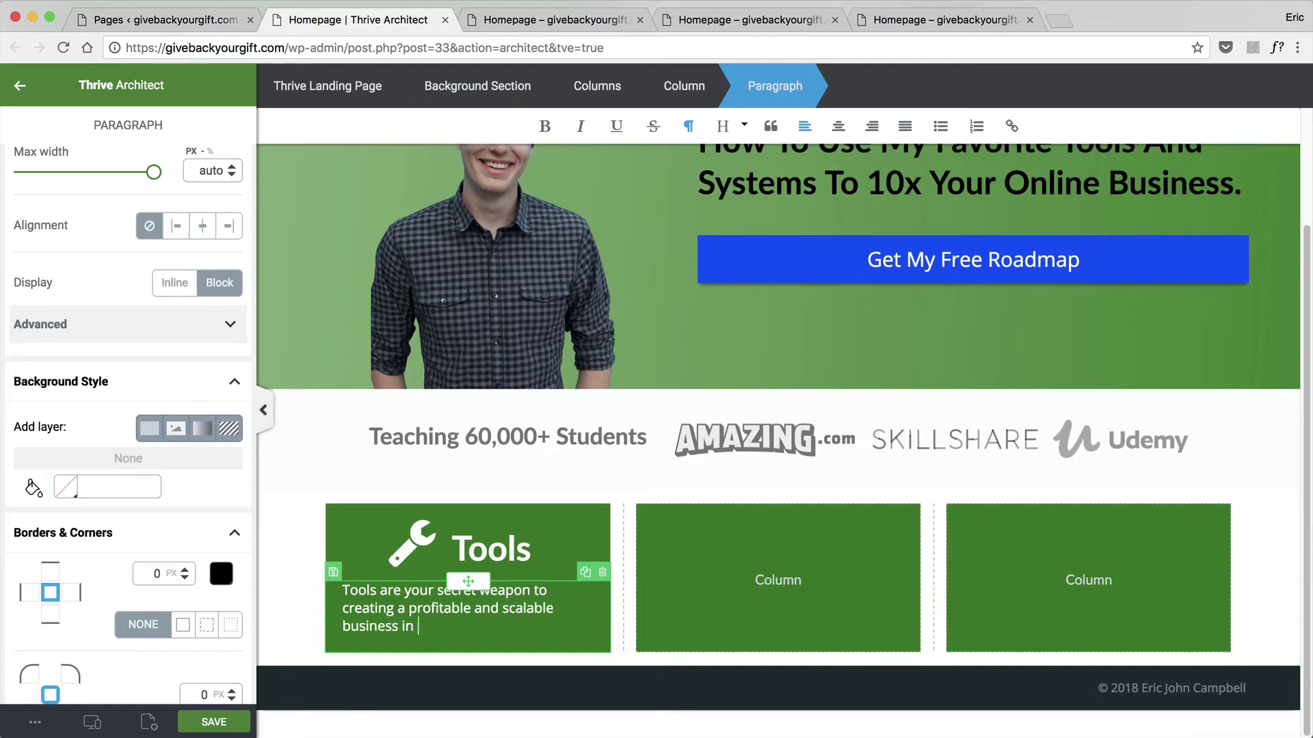
Continue the Tools paragraph with "in 2018. Leverage technology to make your business life so much easier and automated!".
text(s in 2018. Leverage tec)
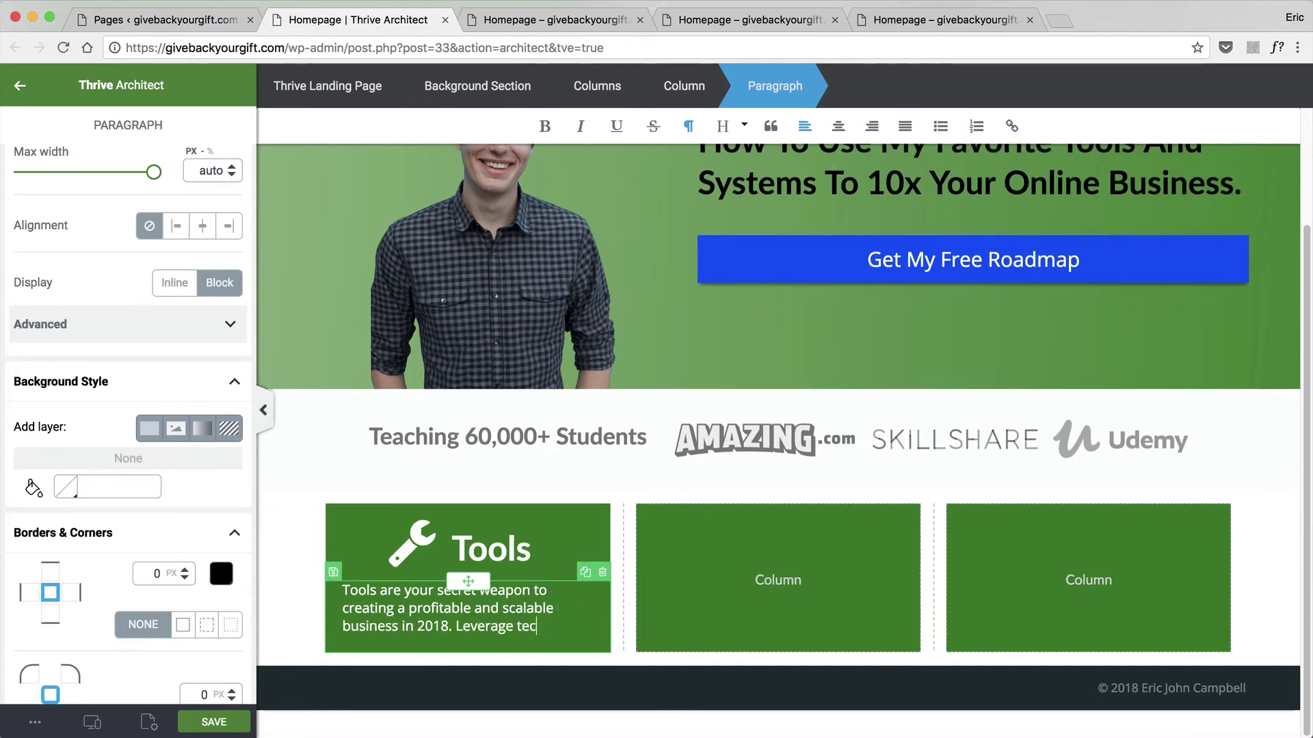
text(hnology to make your )
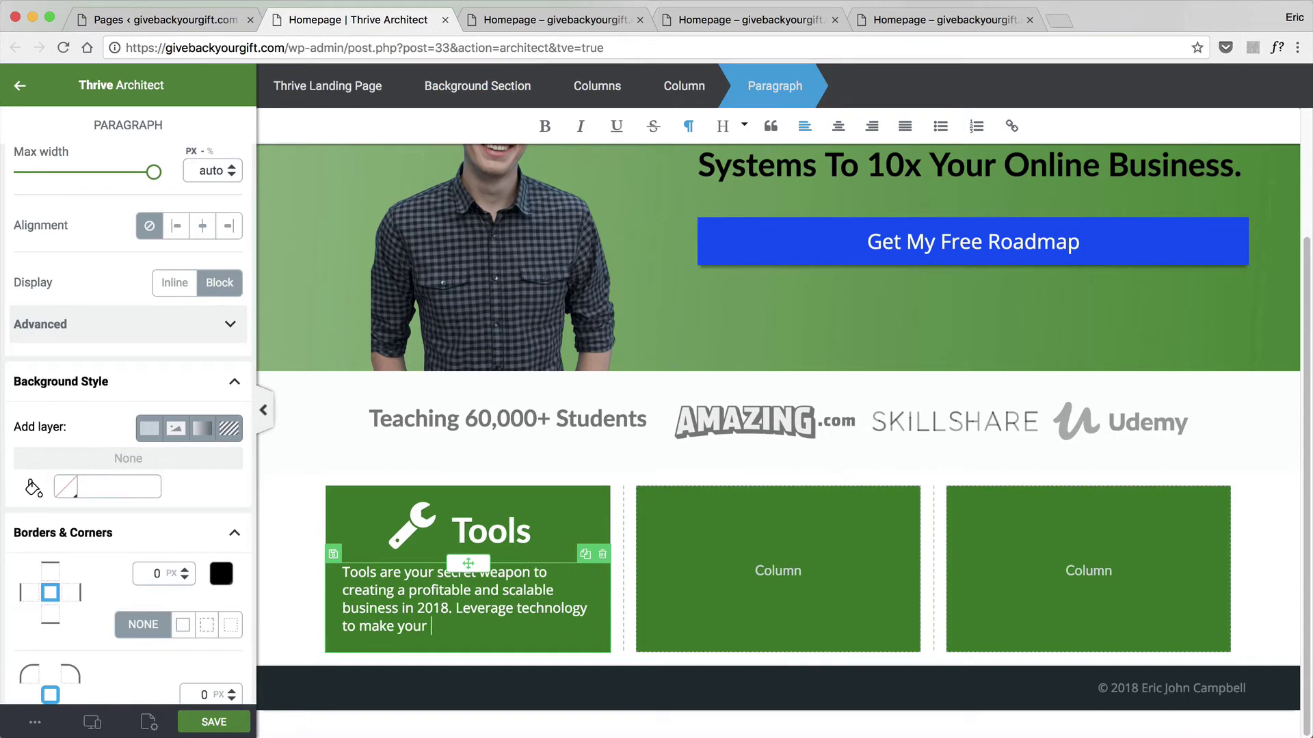
text(buisness)
key(BackSpace)
key(BackSpace)
key(BackSpace)
key(BackSpace)
key(BackSpace)
key(BackSpace)
key(BackSpace)
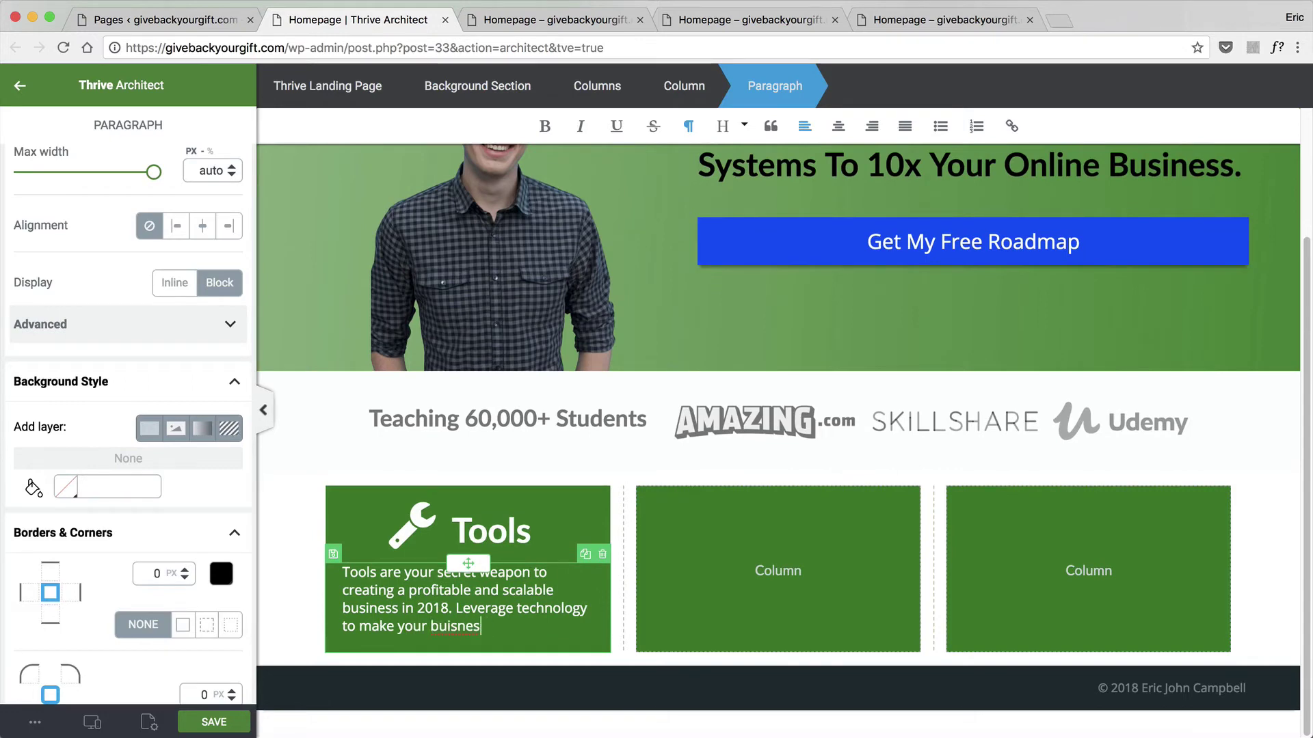
text(siness life so much easier and automat)
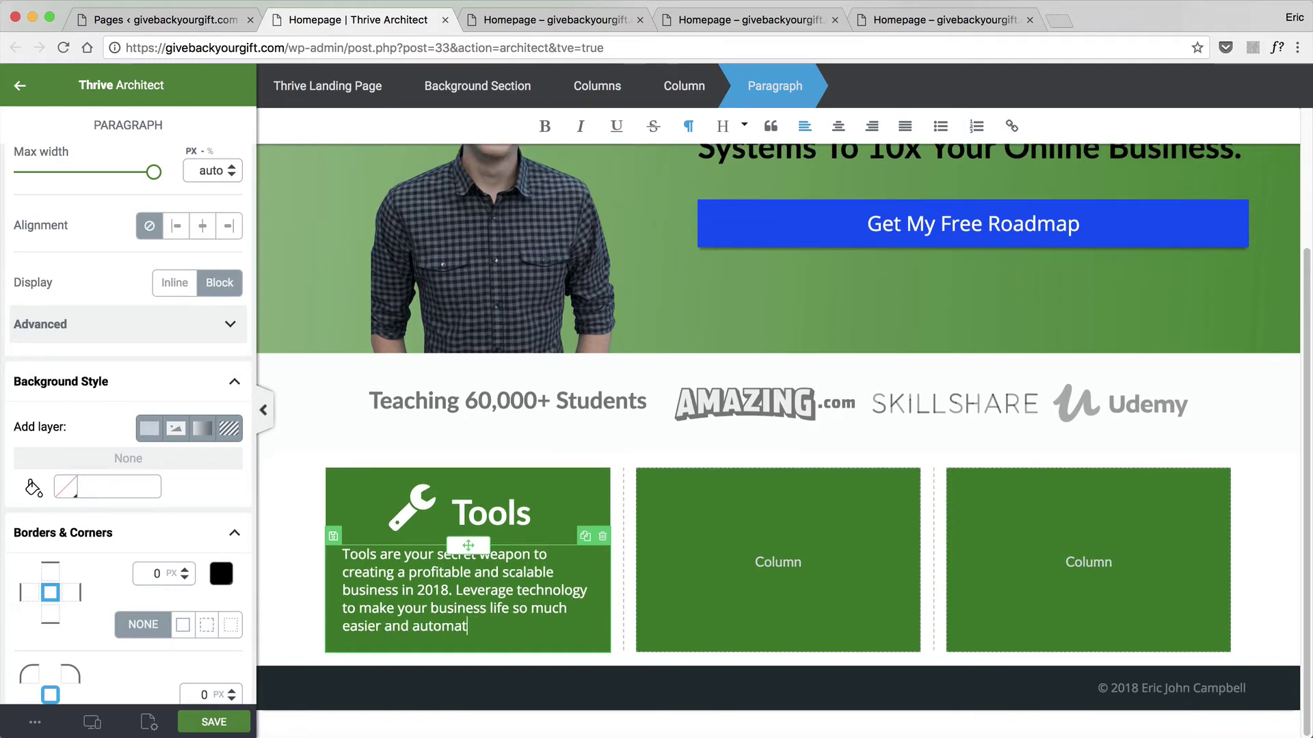
text(ed!.)
key(BackSpace)
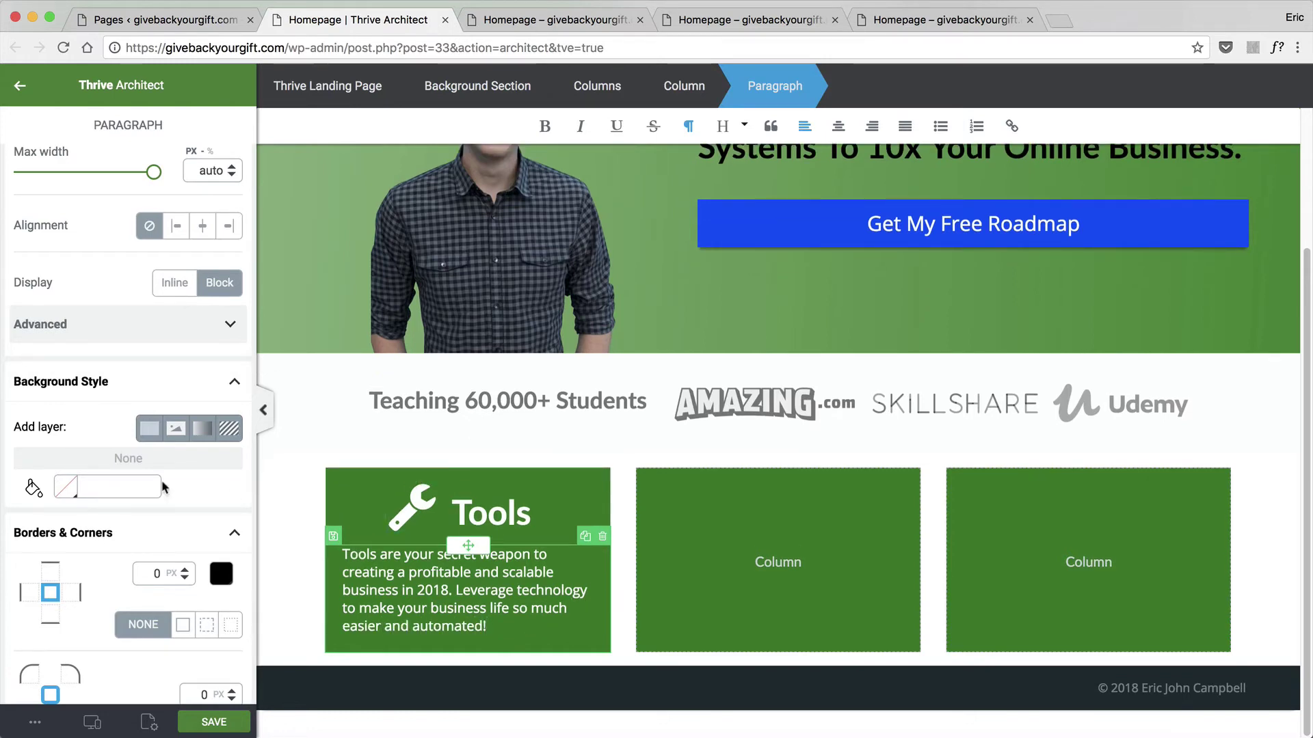
click(297, 476)
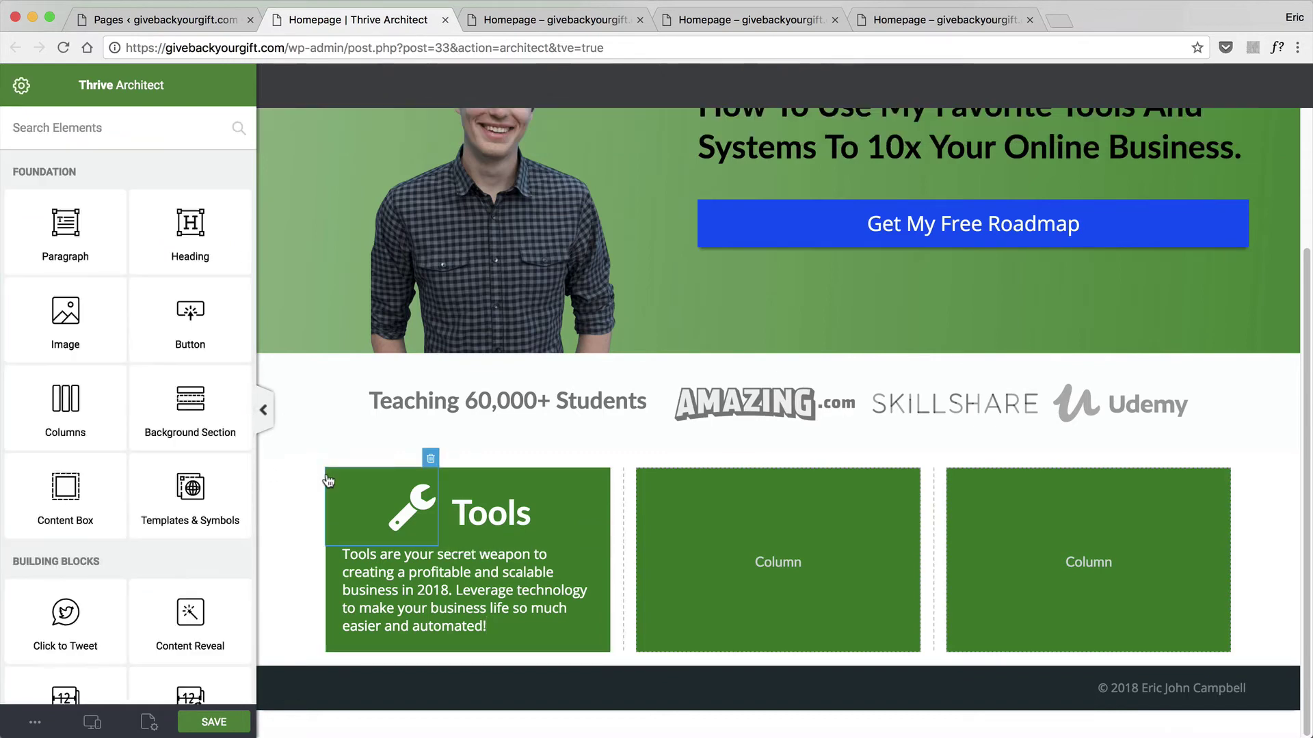
Set the font size of the whole paragraph in the Tools column to 17 px.
click(463, 624)
key(ctrl+a)
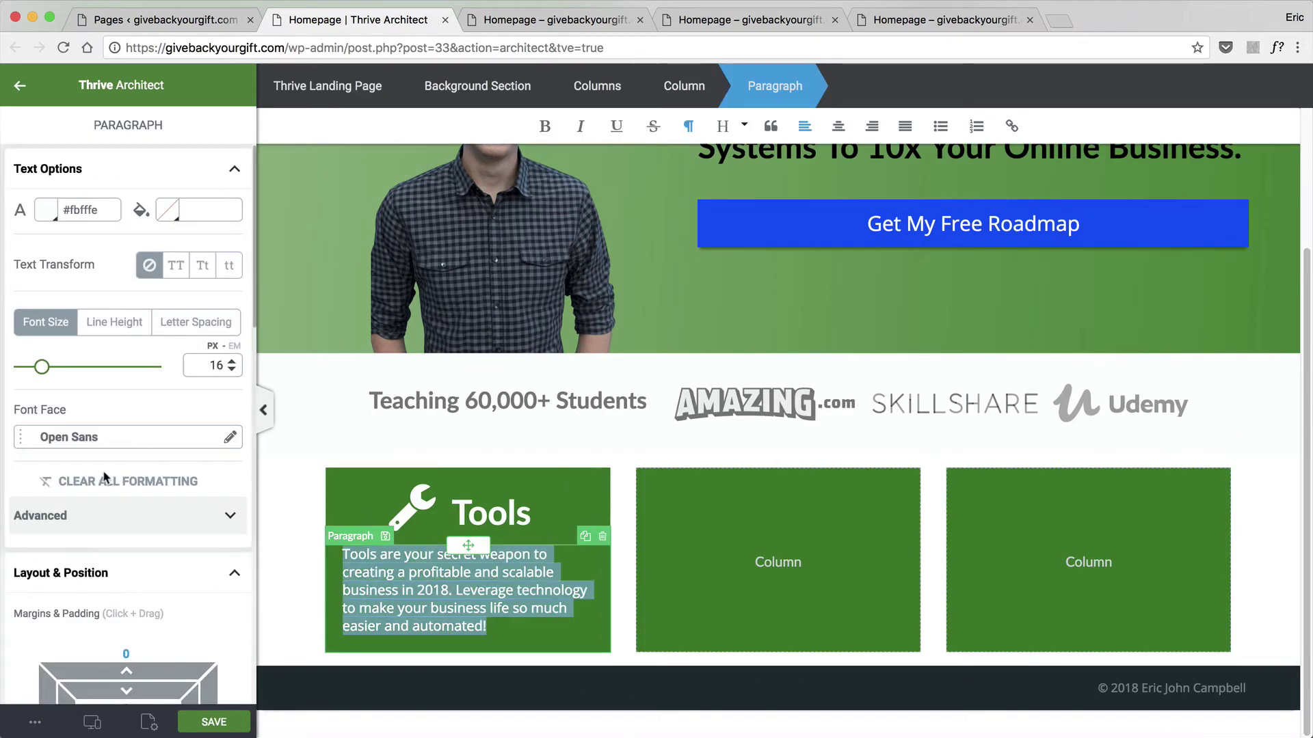
scroll(106, 467, down, 5)
drag(41, 203, 48, 208)
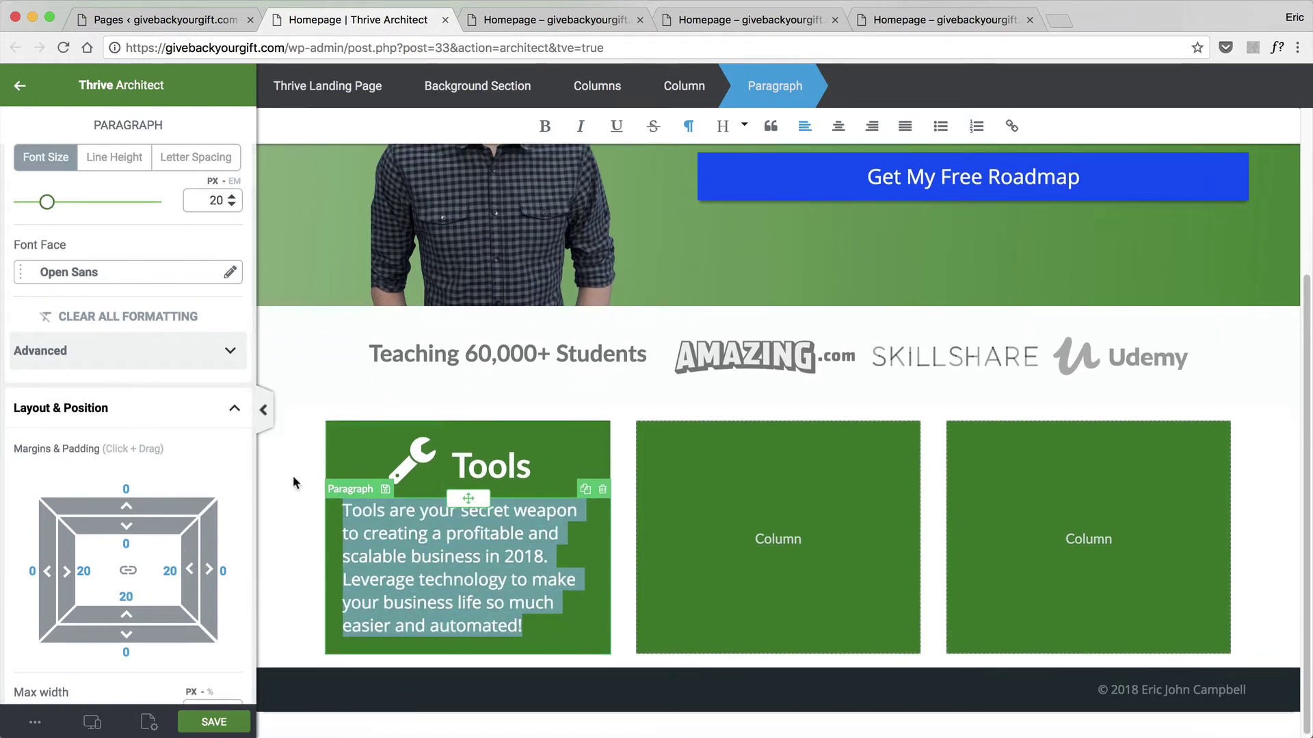
click(293, 479)
click(431, 610)
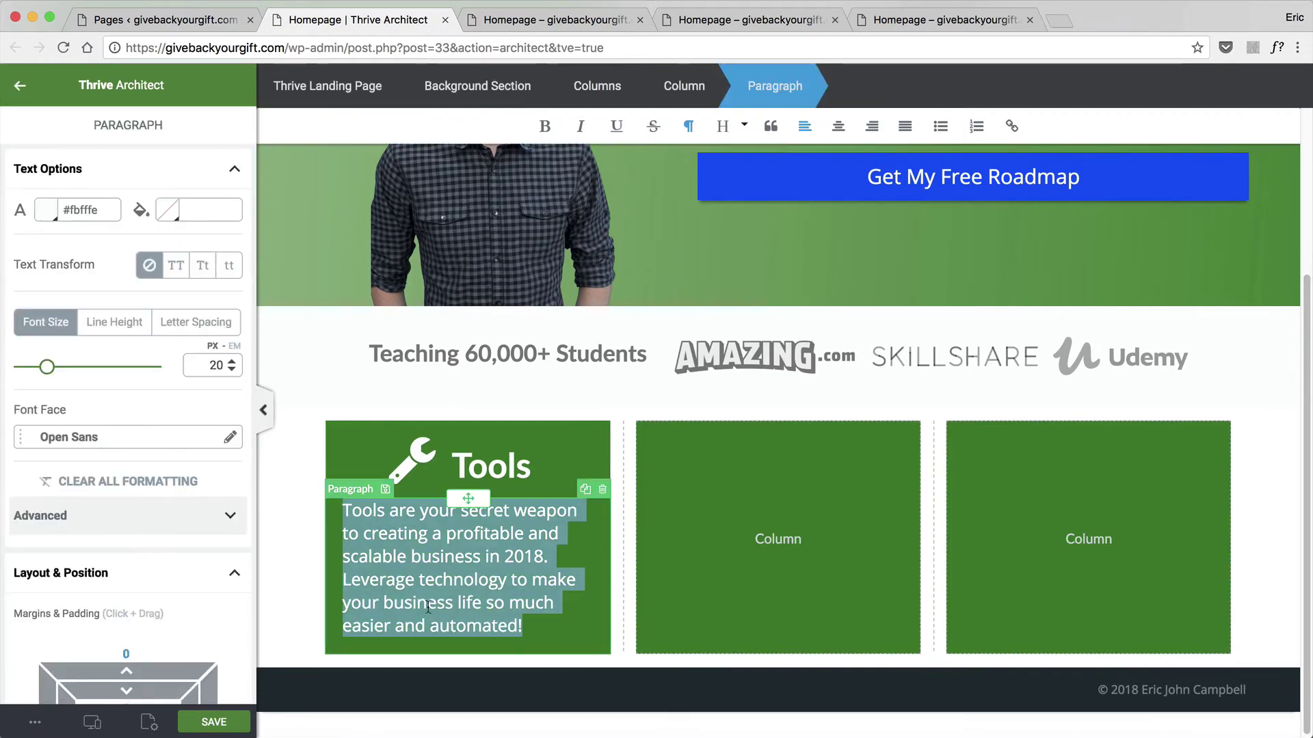
drag(53, 370, 43, 370)
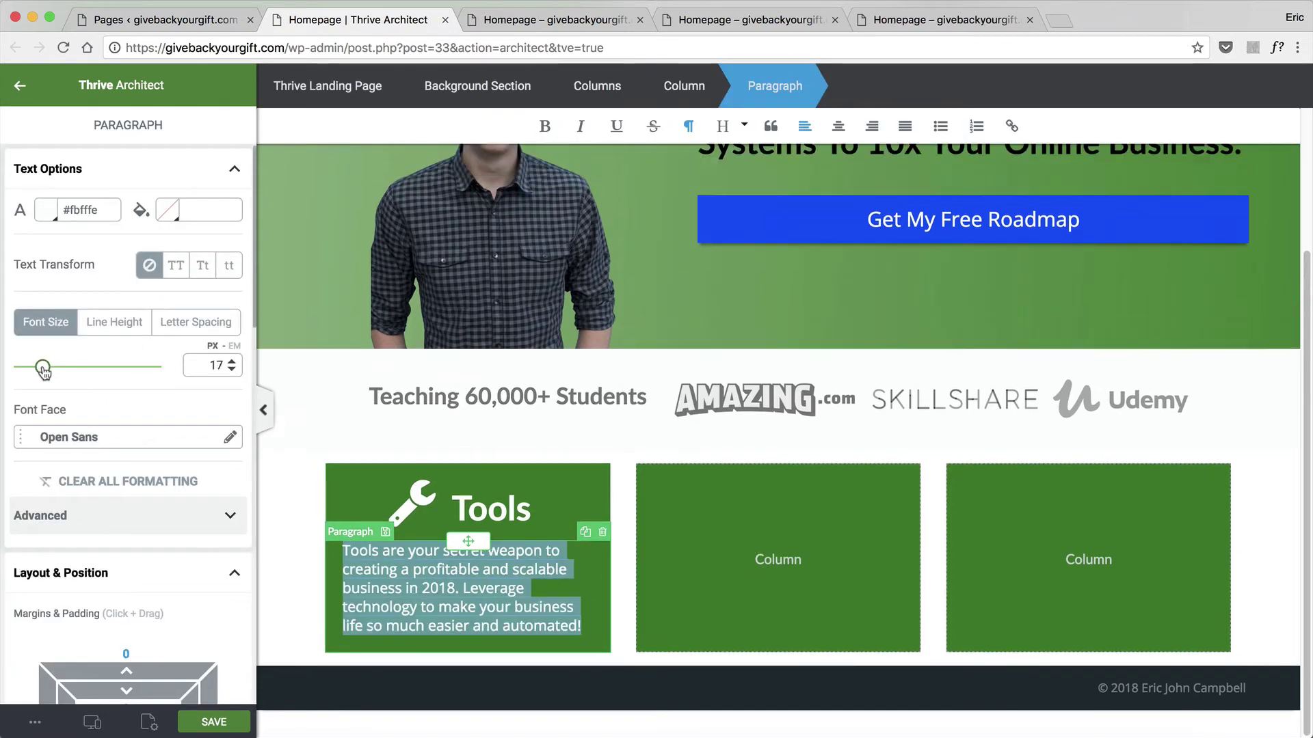
click(293, 532)
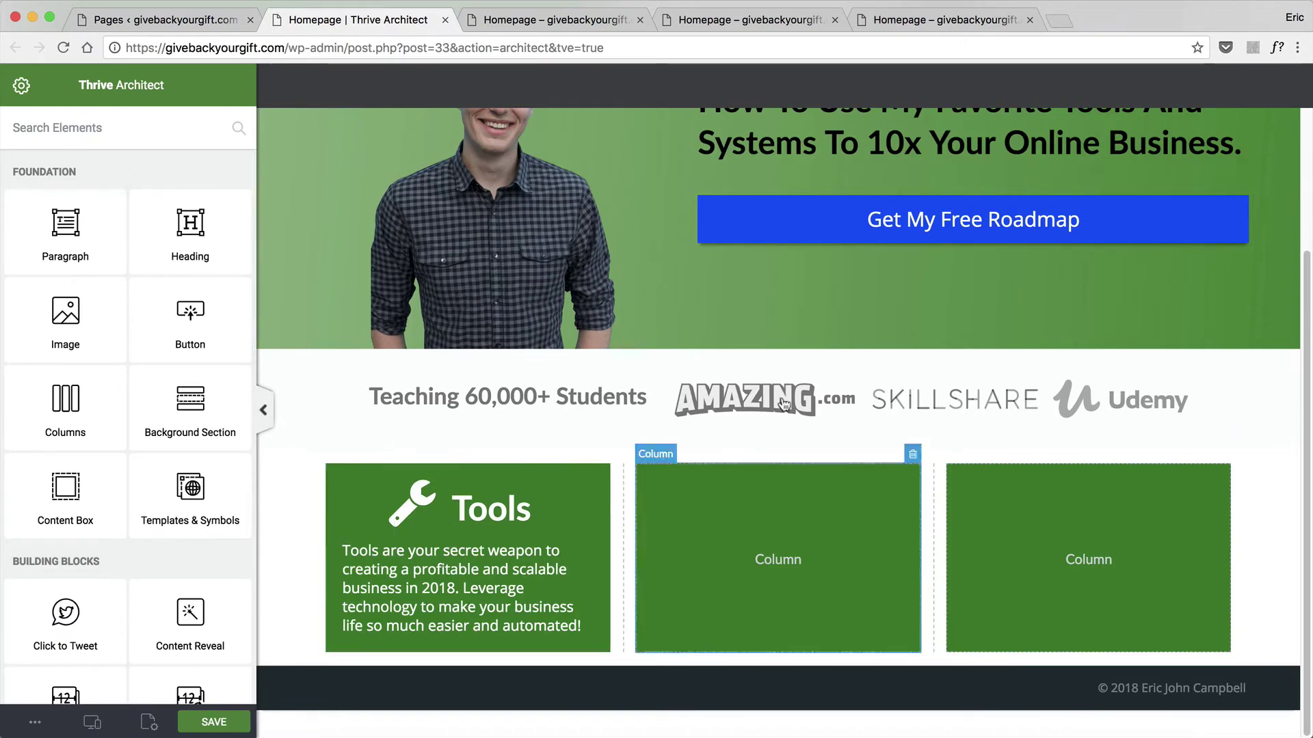
Duplicate the Get My Free Roadmap button, place the copy below the paragraph in the Tools column, and set its size to S.
click(1189, 199)
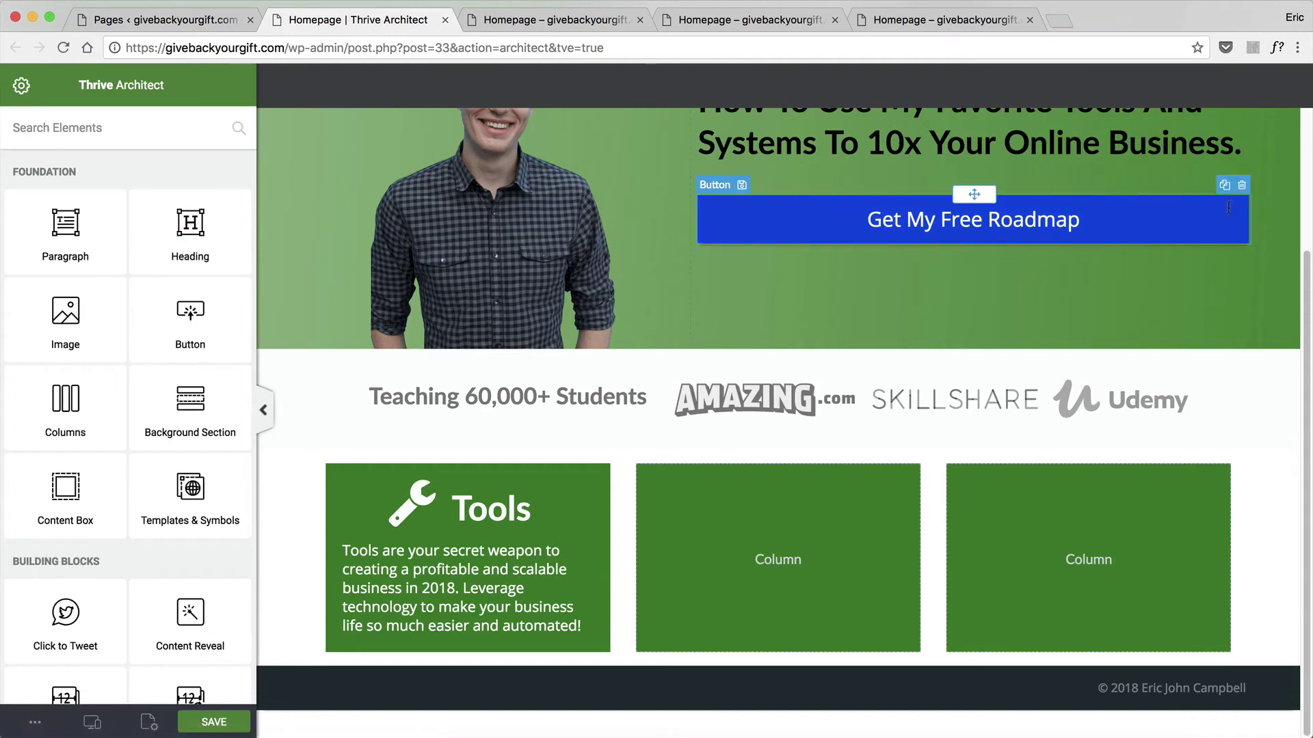
click(1132, 205)
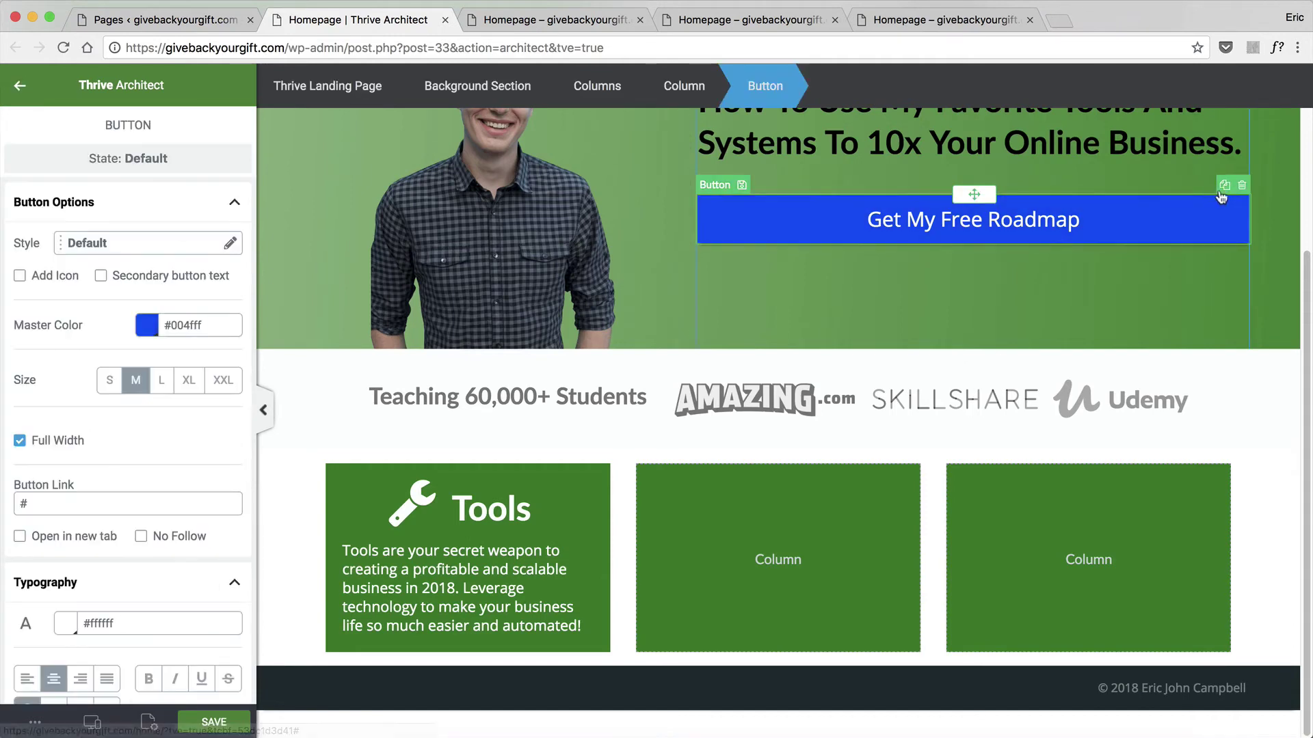
click(1224, 186)
drag(984, 186, 500, 629)
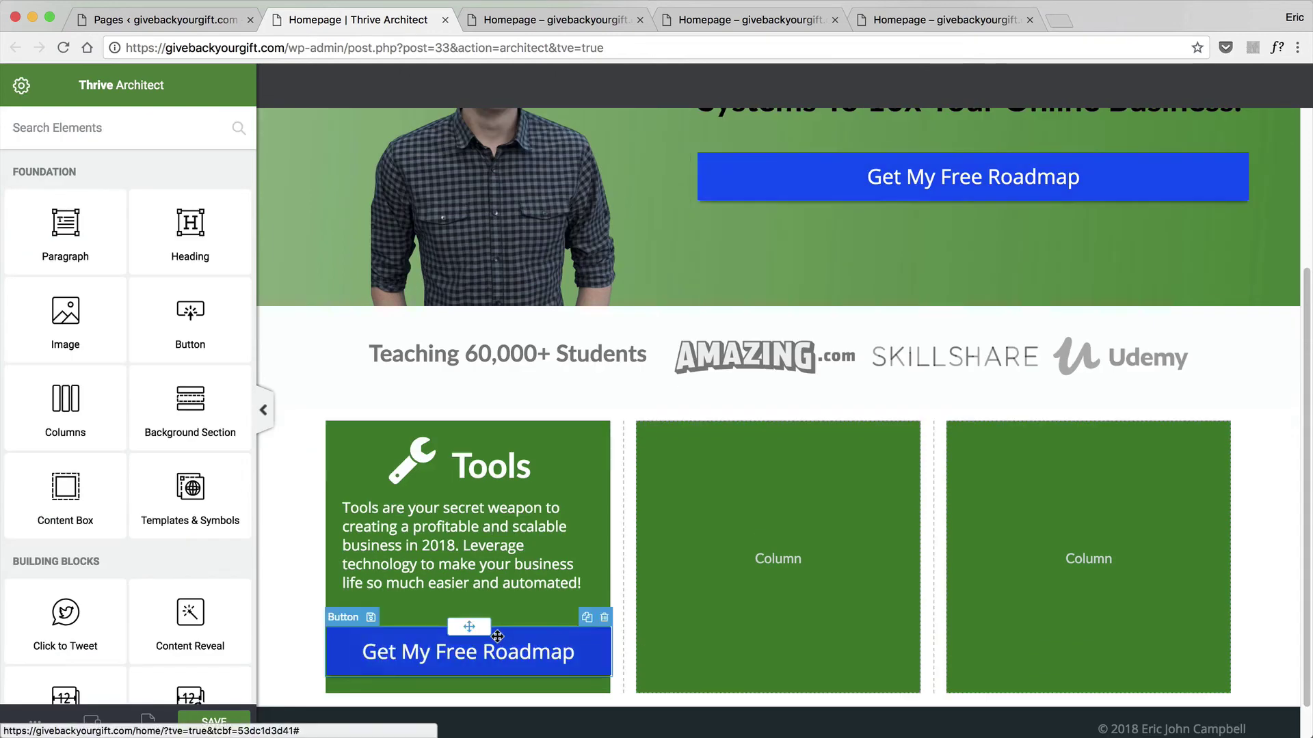
click(498, 636)
click(110, 380)
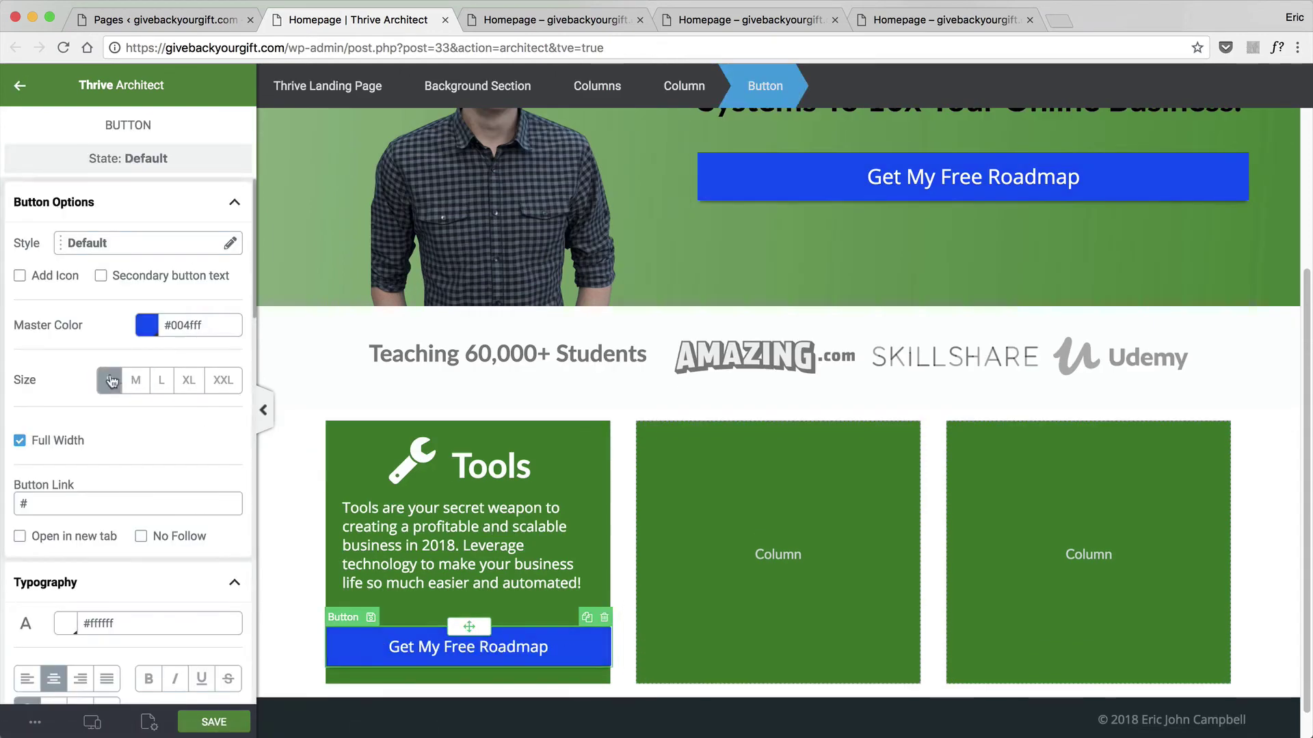
Try the button in the Tools column without full width and restore the full width.
click(19, 440)
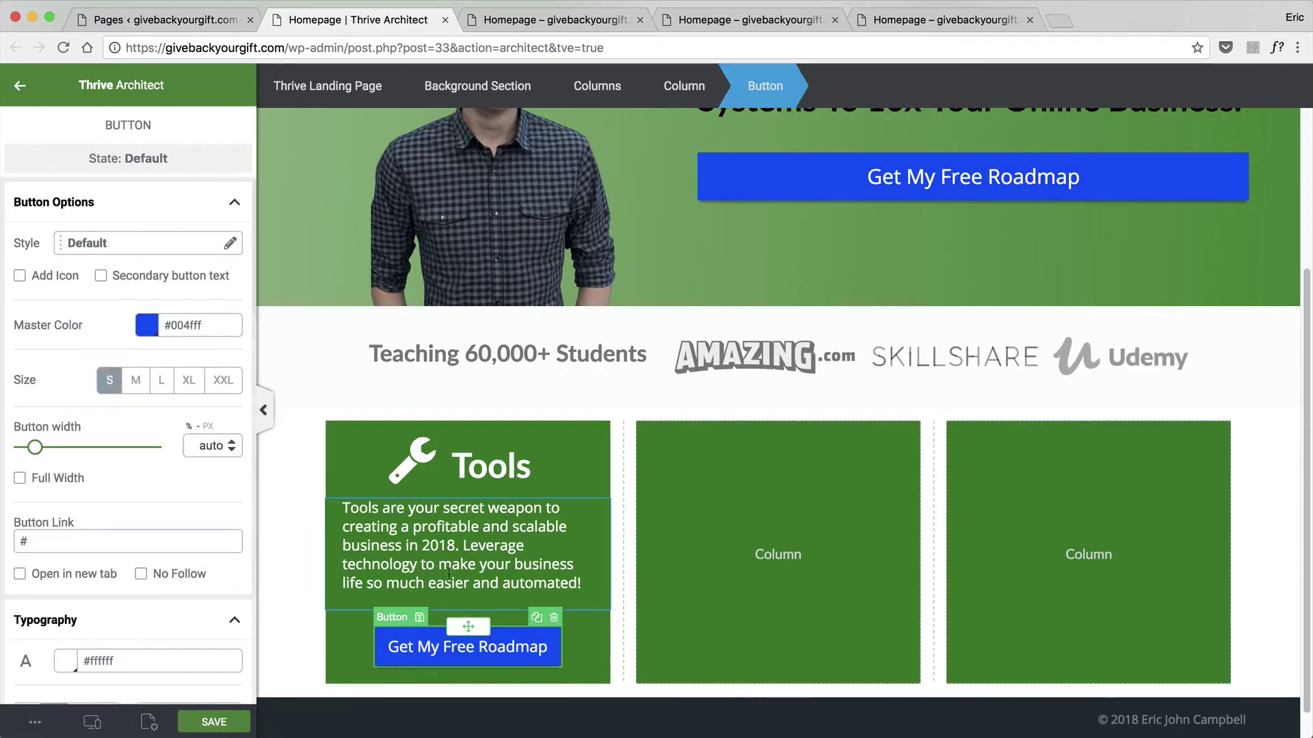
scroll(117, 558, down, 10)
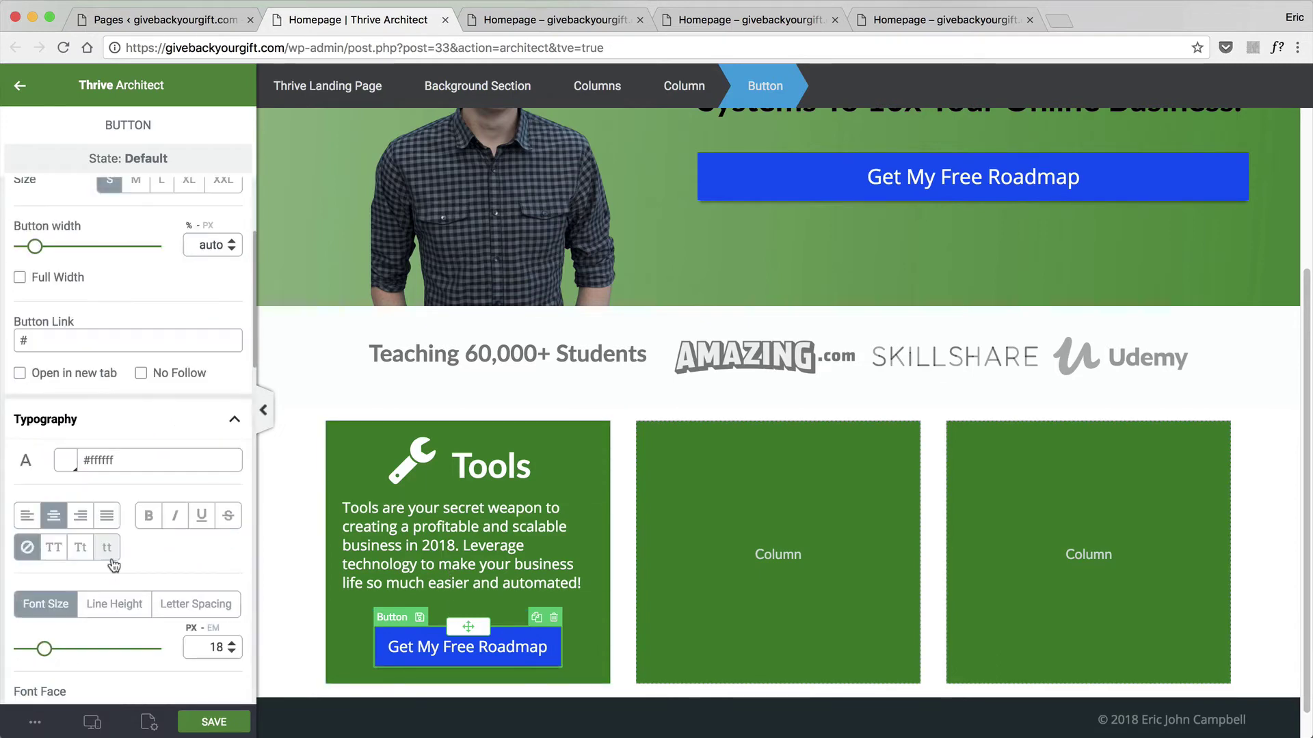
scroll(117, 558, up, 10)
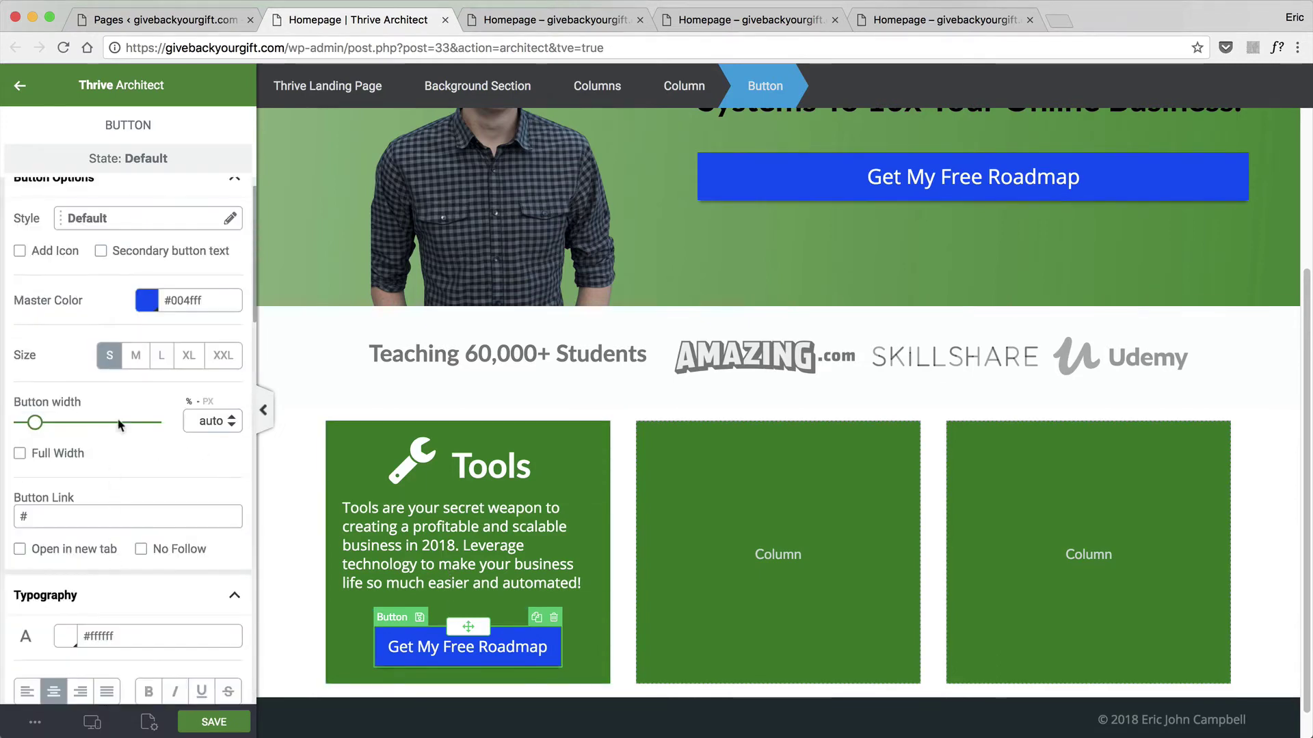
click(20, 452)
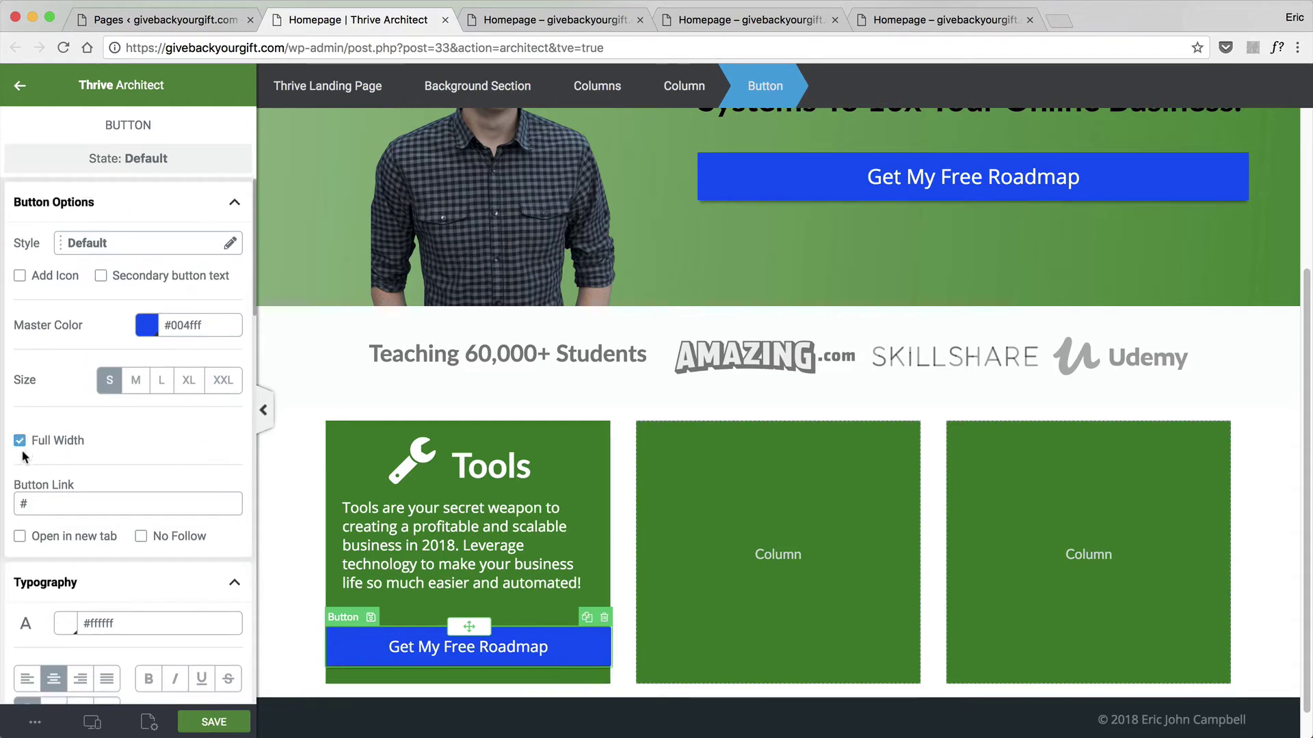
Try a 20 px left and right margin on the button in the Tools column and undo it.
scroll(88, 520, down, 4)
scroll(94, 601, down, 4)
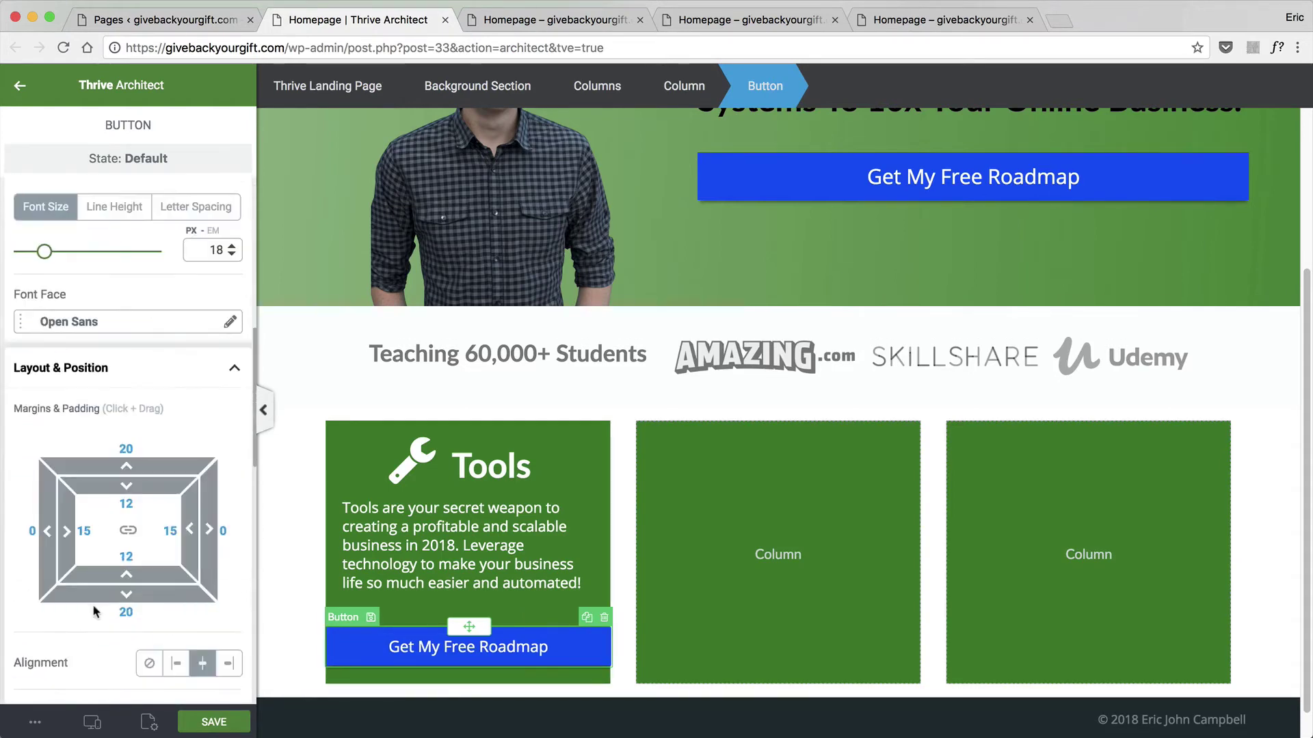
click(25, 531)
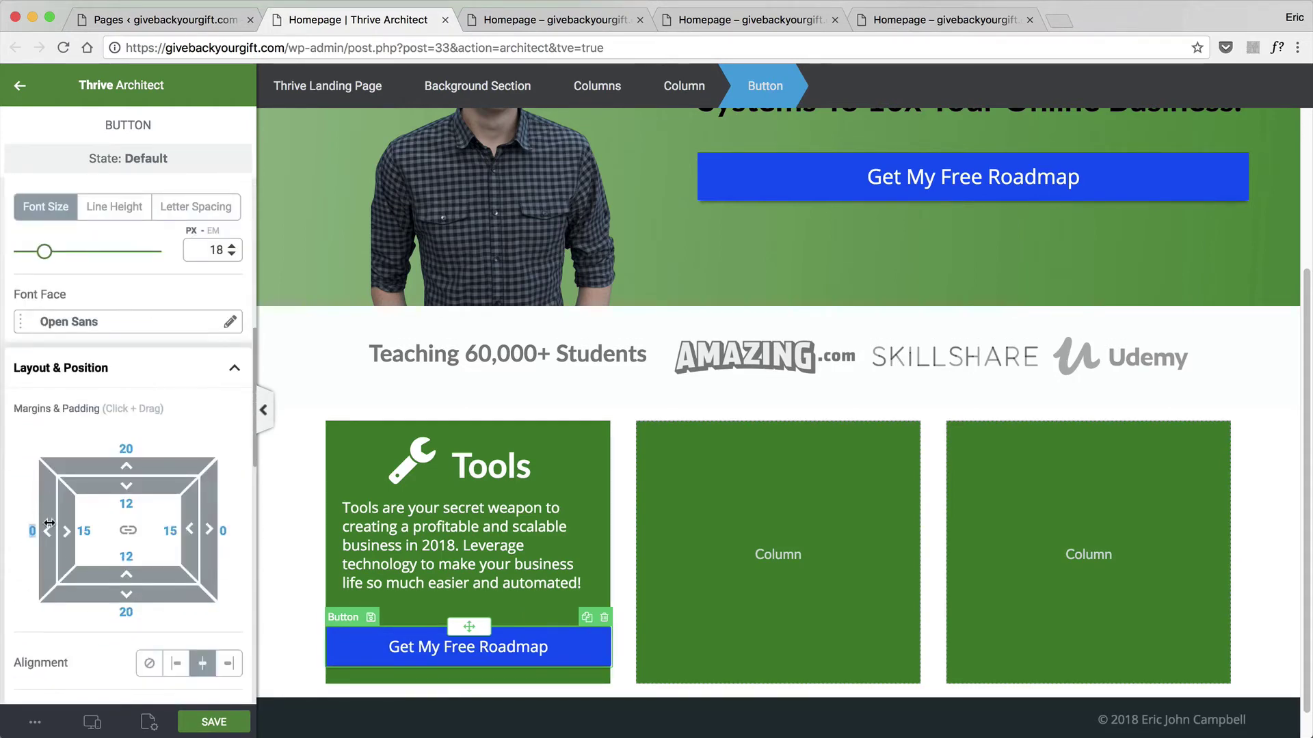
text(20)
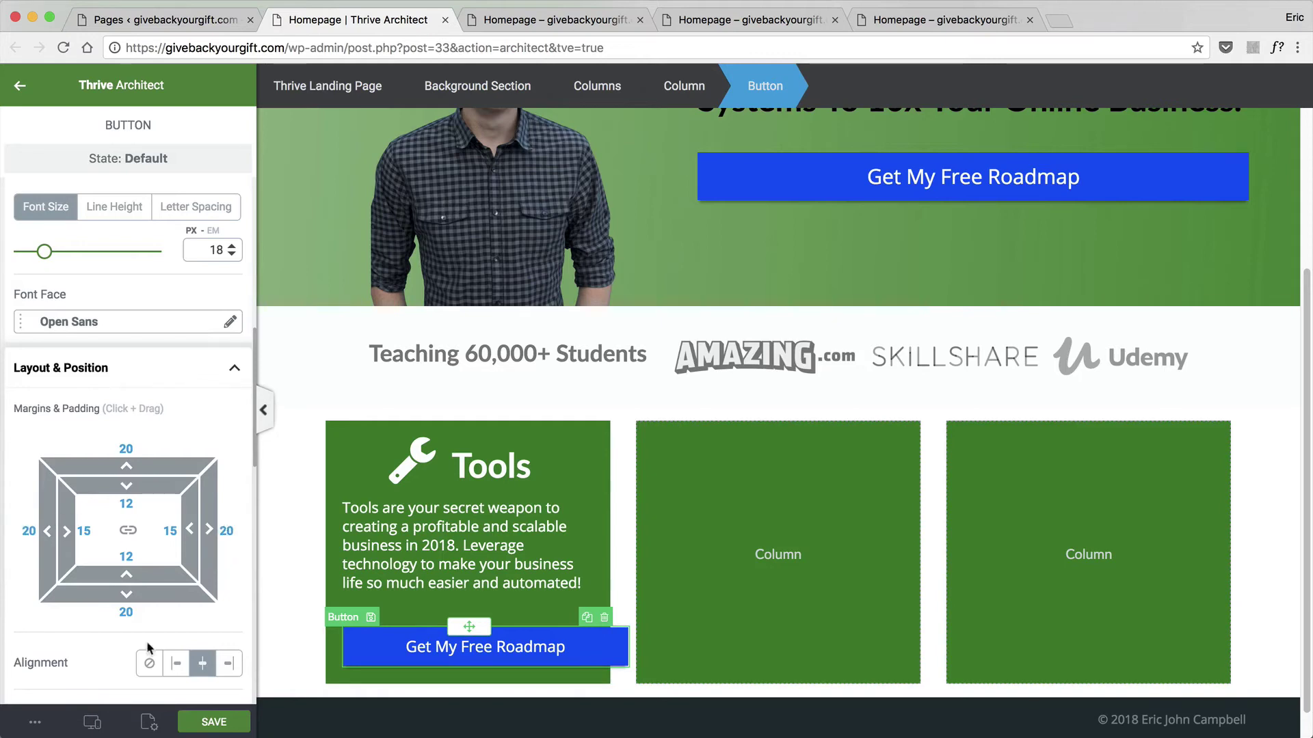
click(35, 722)
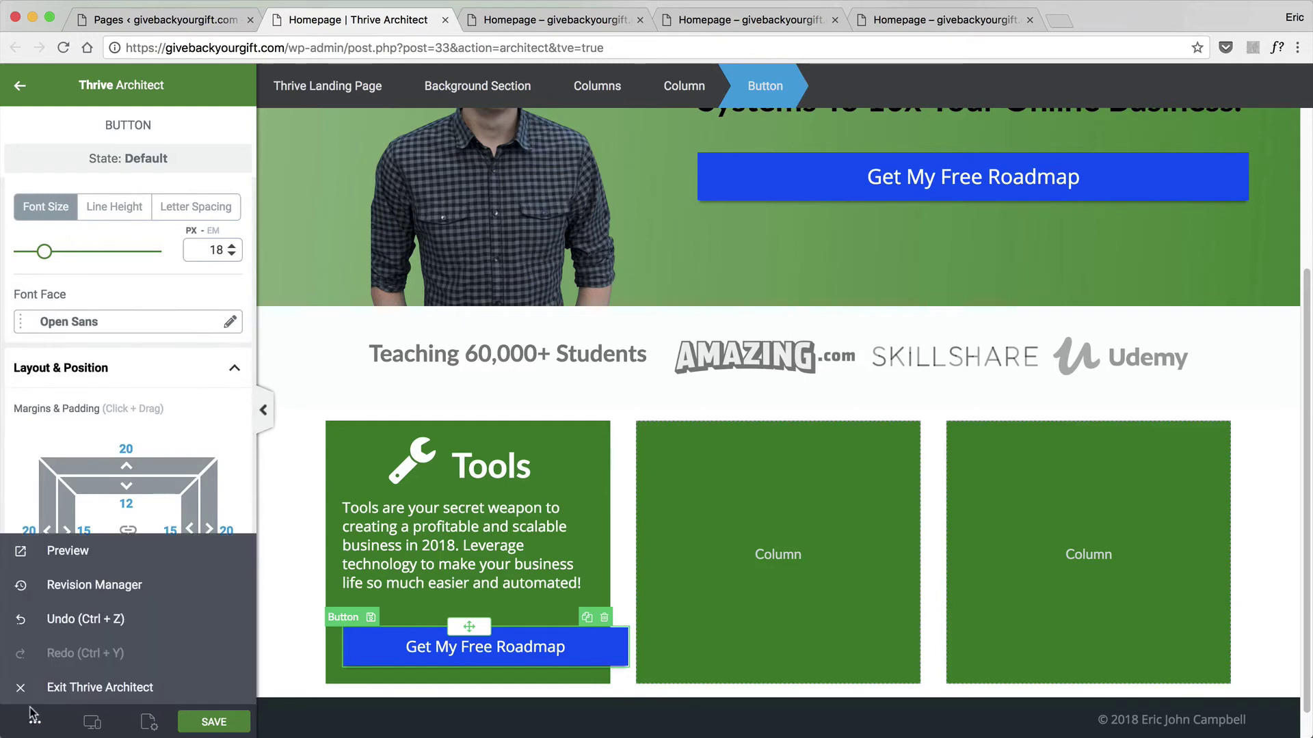
click(55, 626)
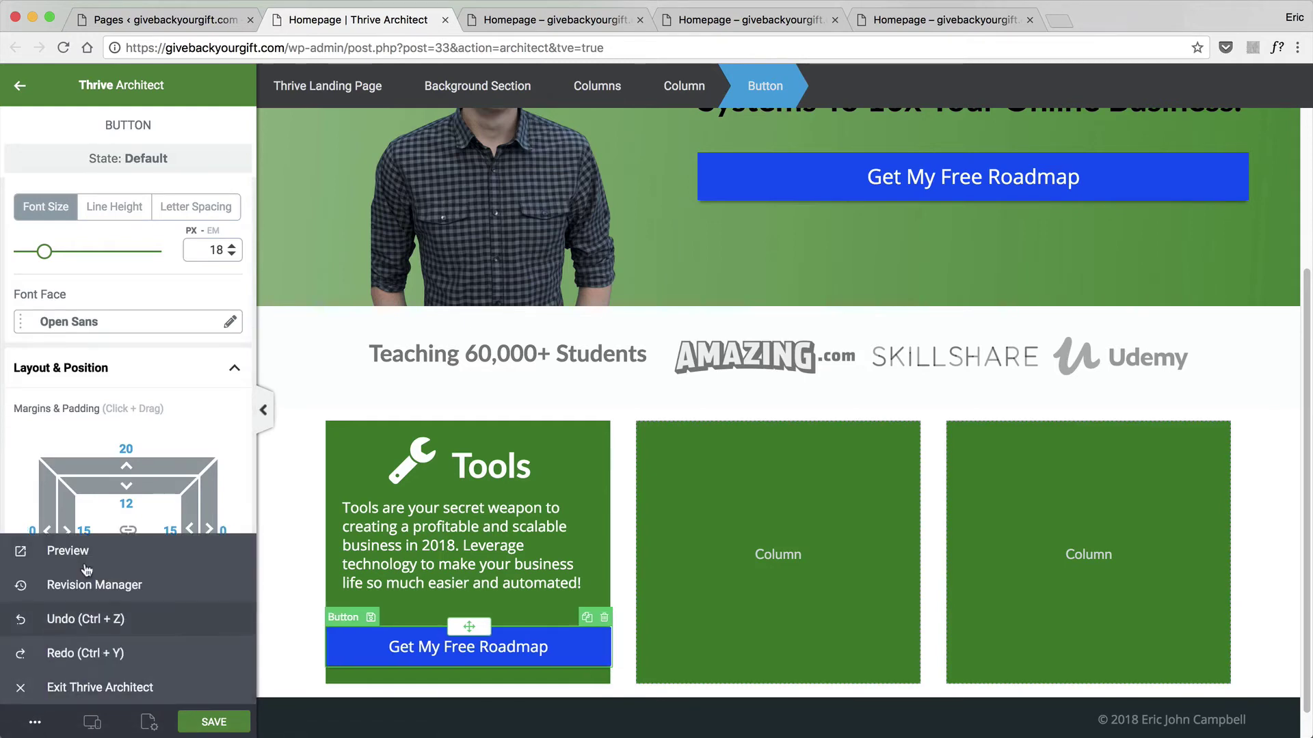
Turn off full width for the button in the Tools column and set its width to 100%.
scroll(174, 411, up, 10)
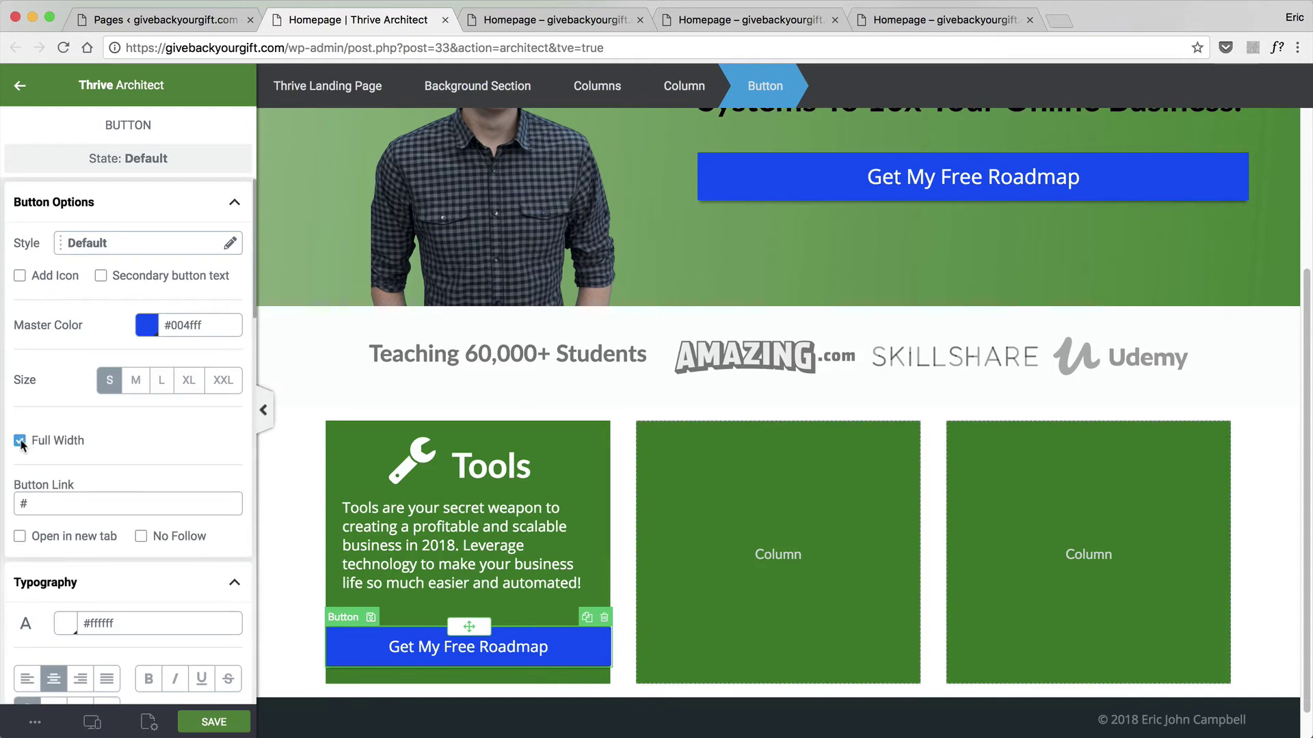
click(20, 441)
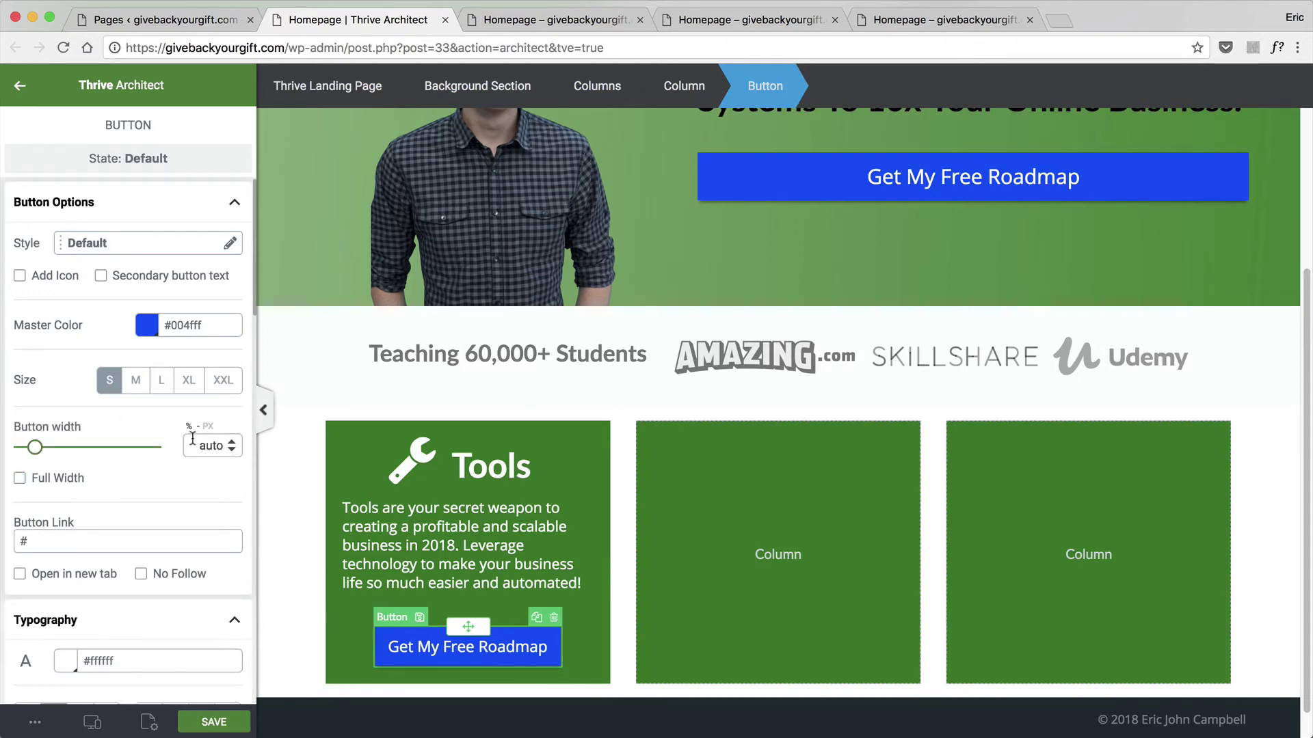
drag(193, 438, 235, 442)
text(100)
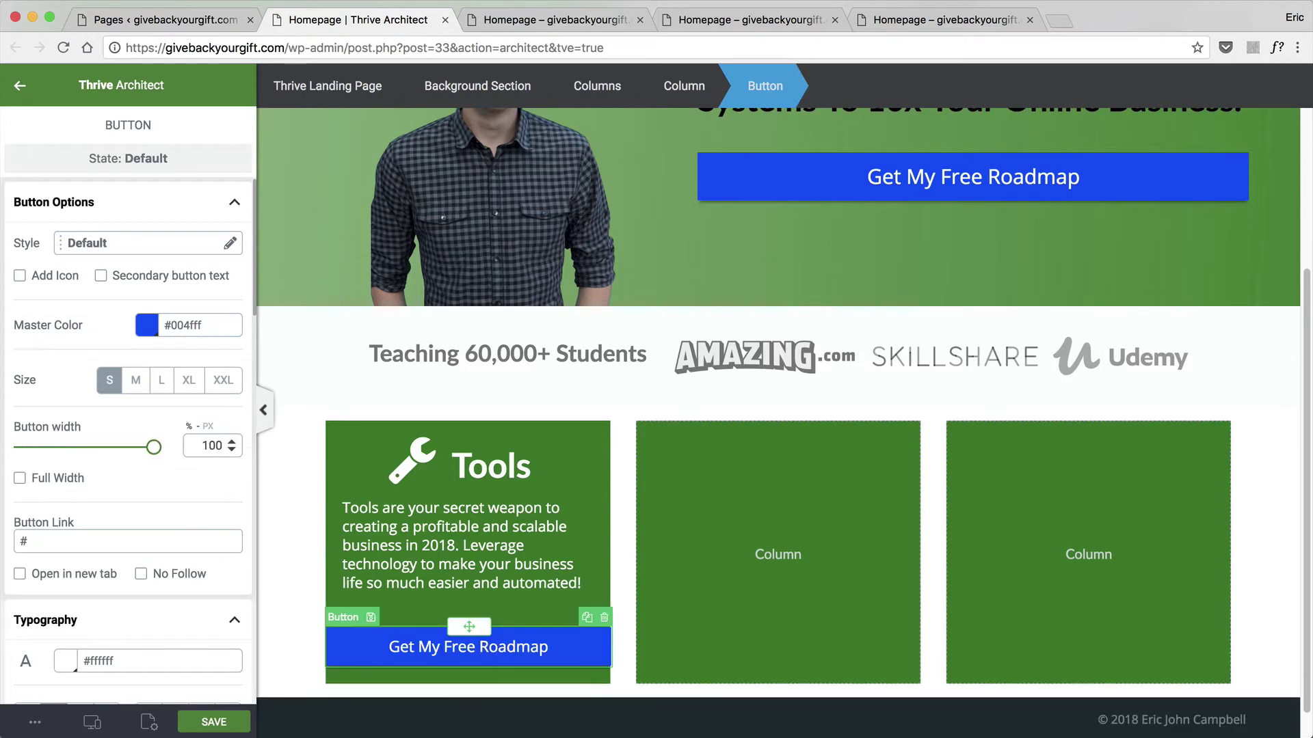
scroll(172, 467, down, 3)
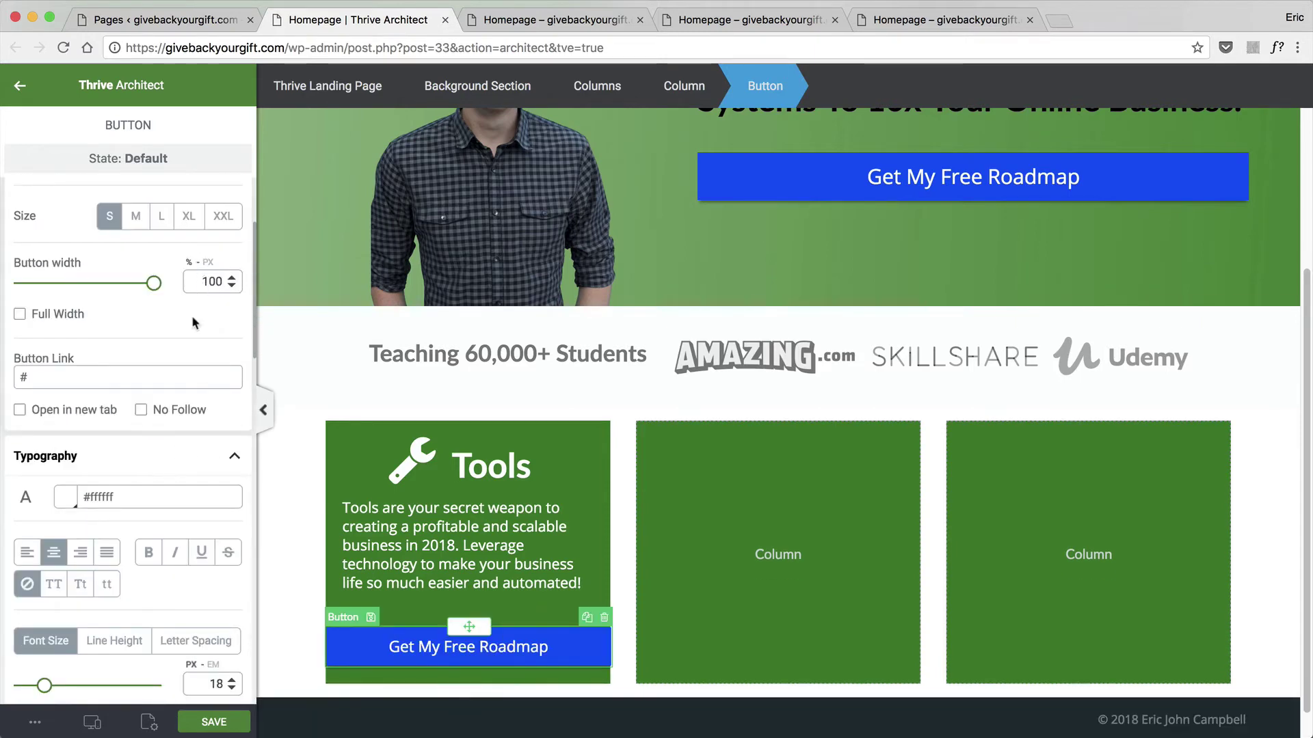
scroll(143, 411, down, 10)
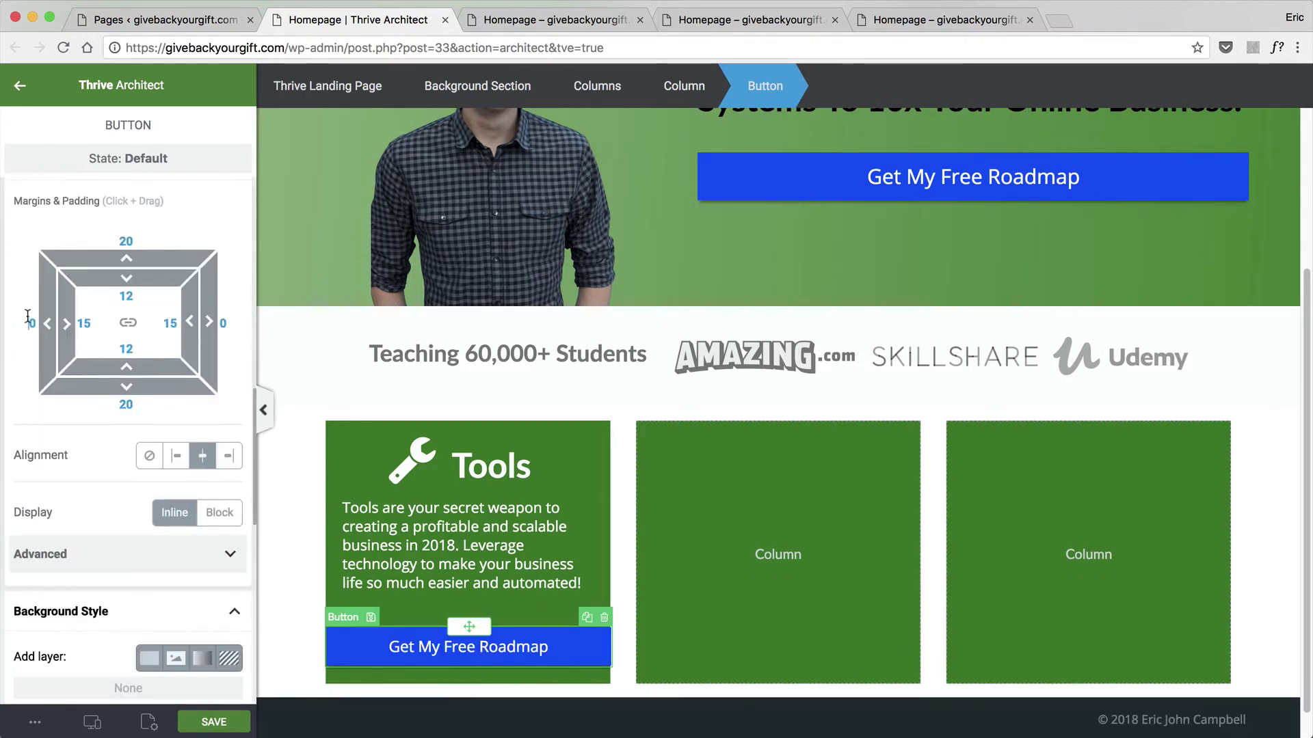
drag(28, 315, 48, 327)
scroll(57, 333, up, 8)
scroll(162, 380, up, 5)
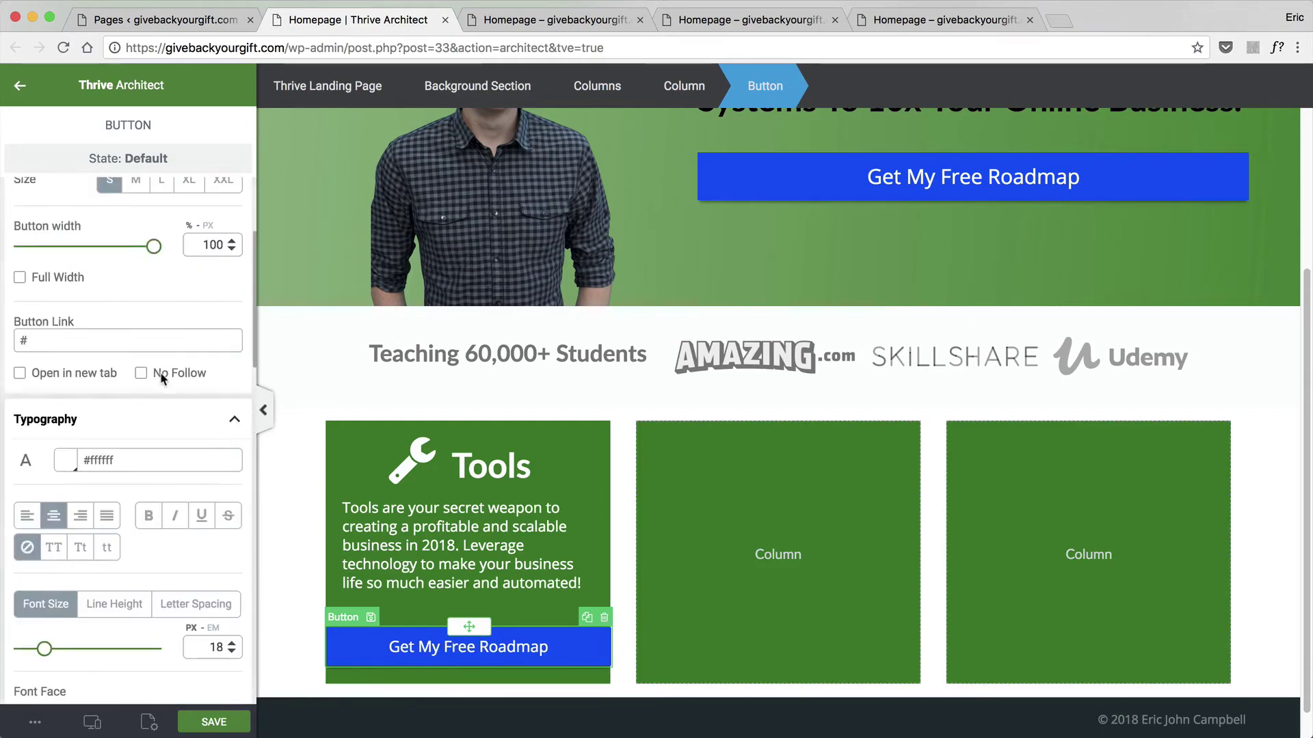
Set the bottom margin of the button in the Tools column to 0.
click(503, 679)
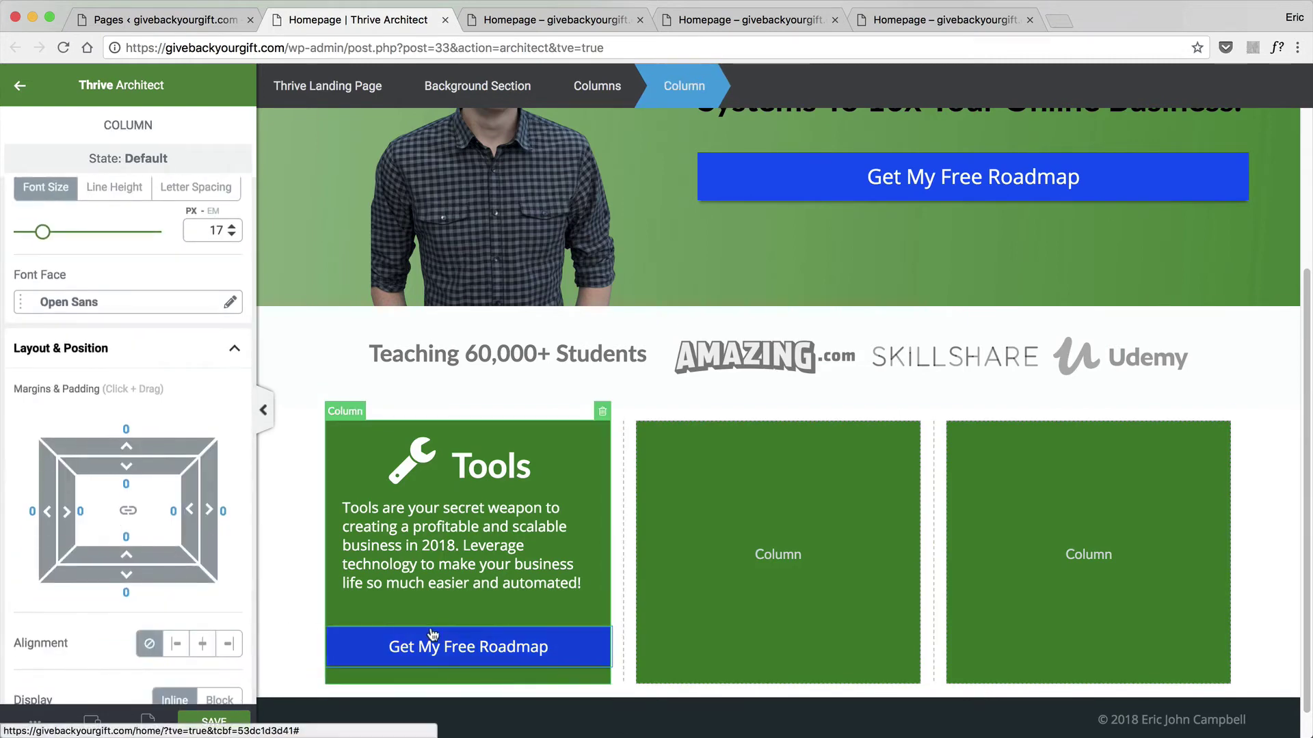
click(355, 648)
scroll(165, 576, down, 7)
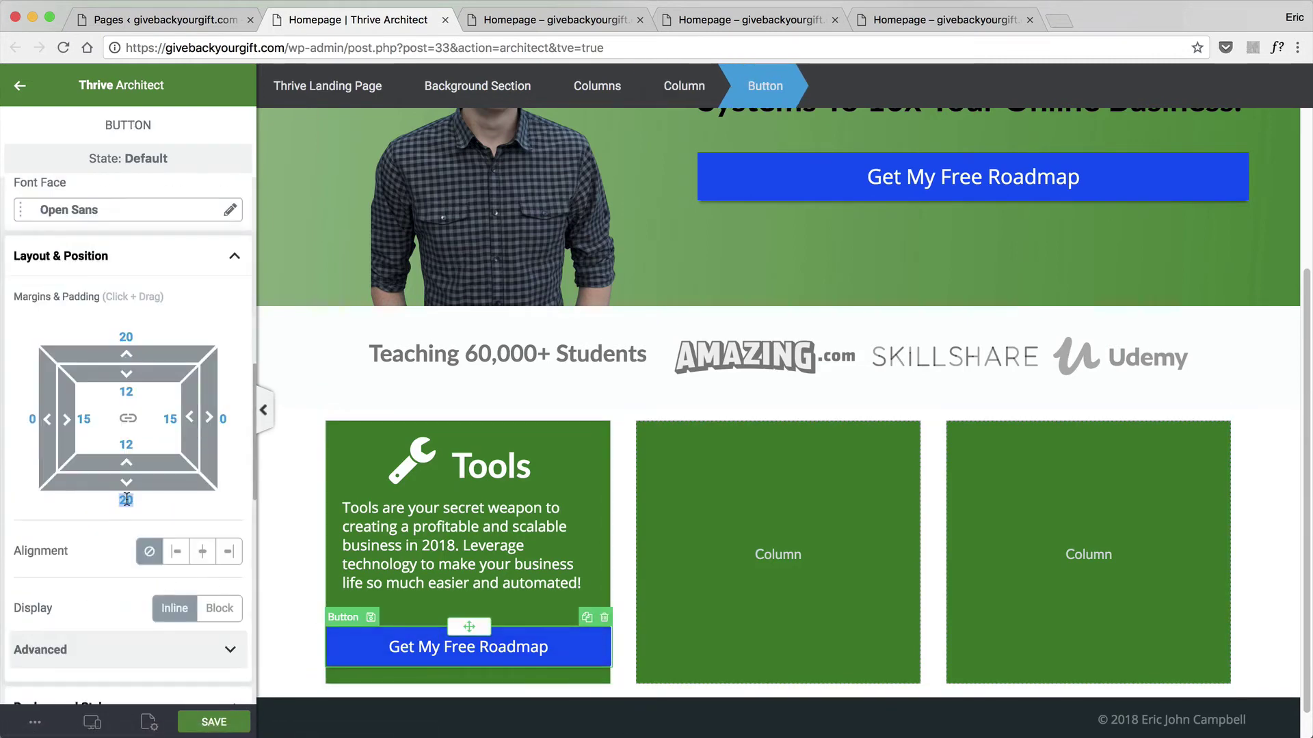
key(BackSpace)
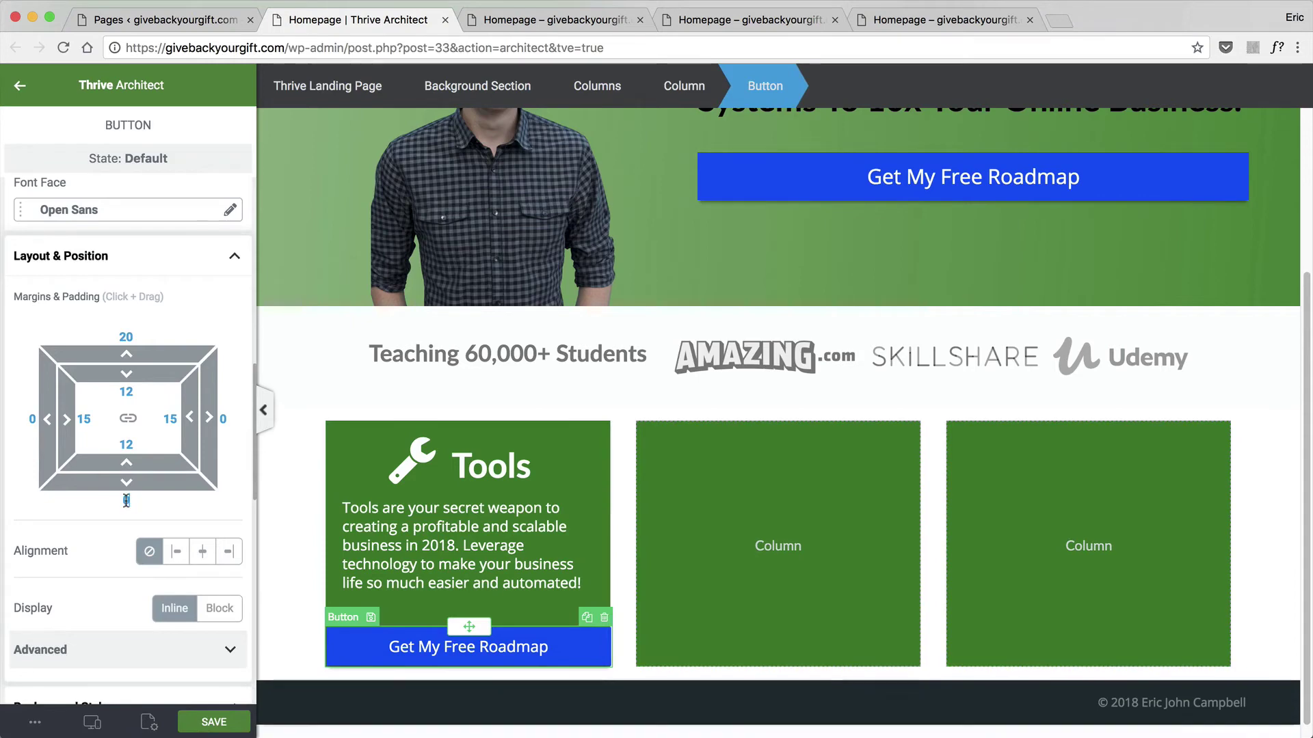
click(263, 527)
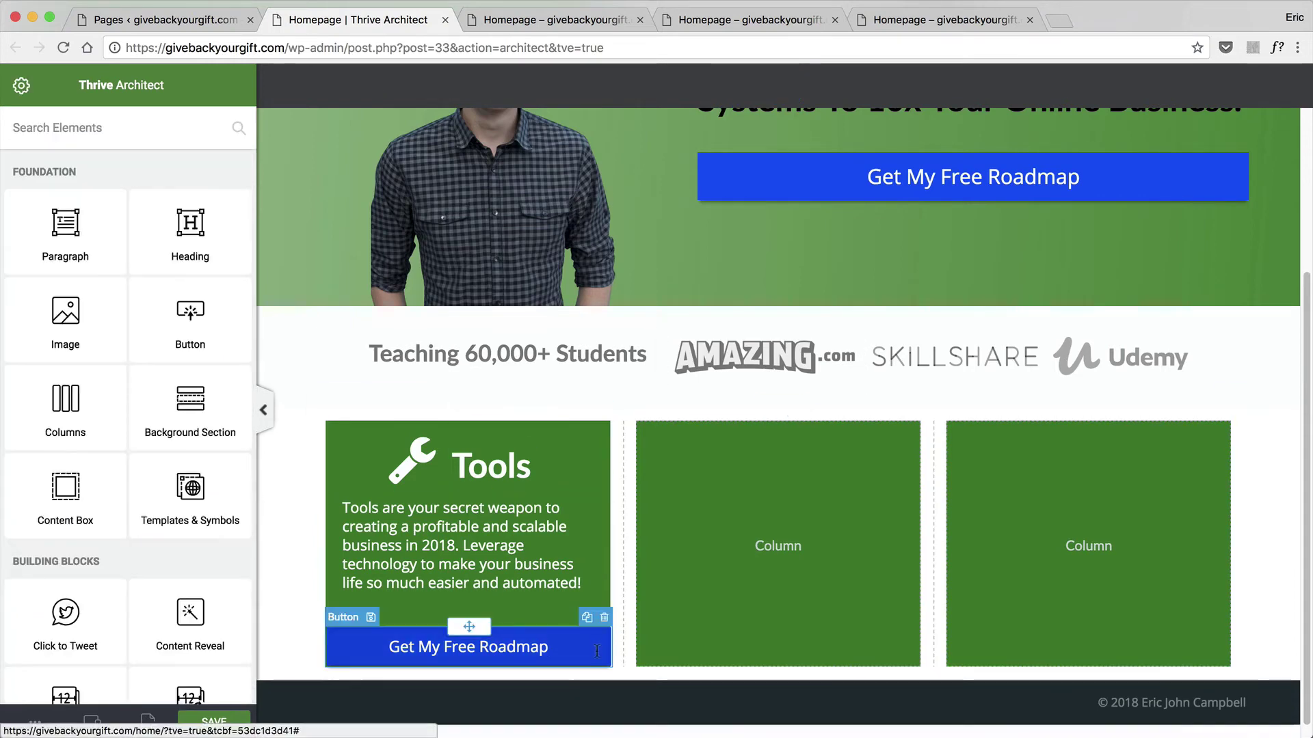
Remove the drop shadow from the button in the Tools column.
click(550, 643)
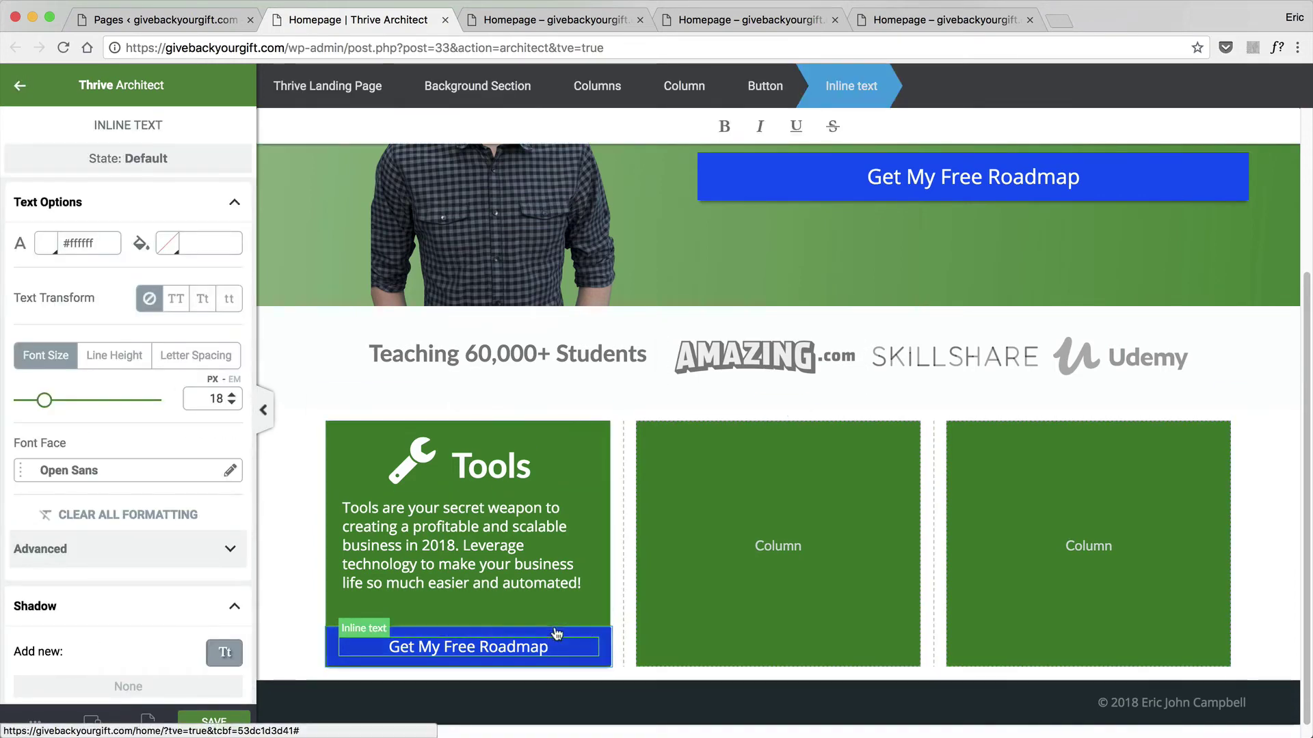
click(555, 631)
scroll(142, 597, down, 8)
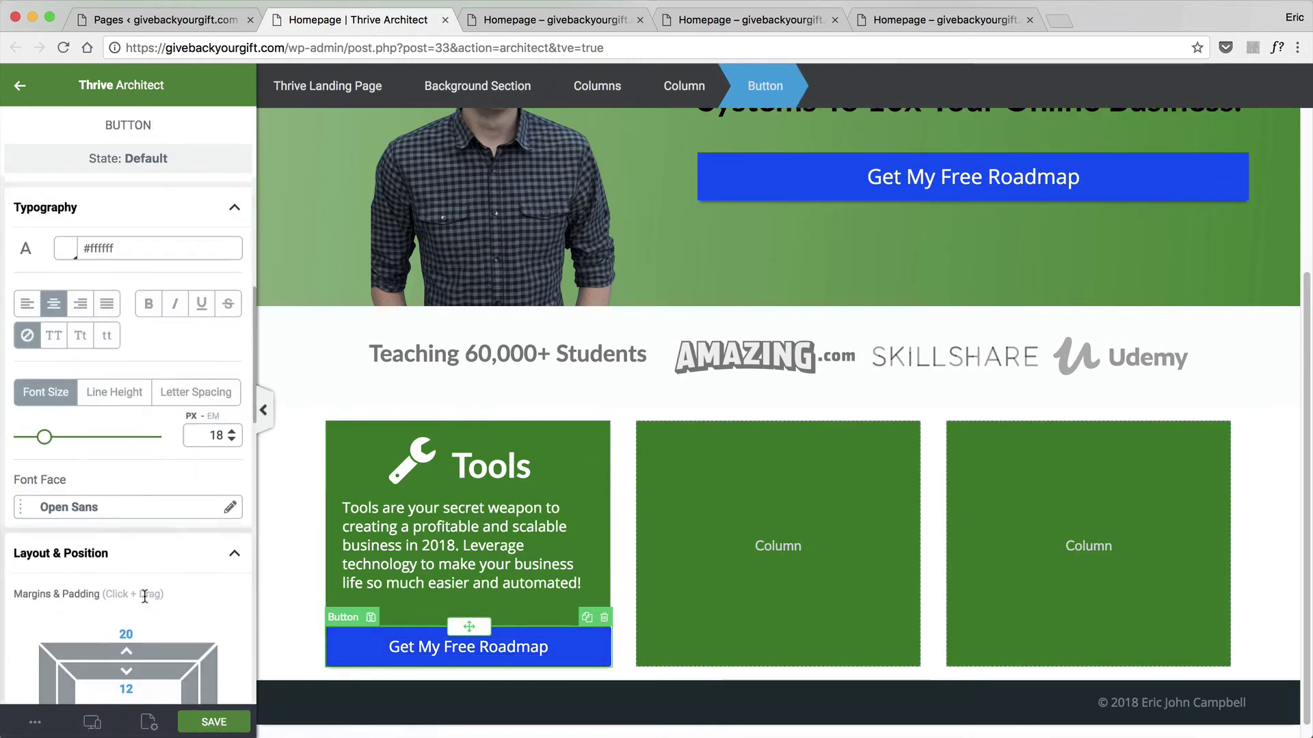
scroll(142, 597, down, 7)
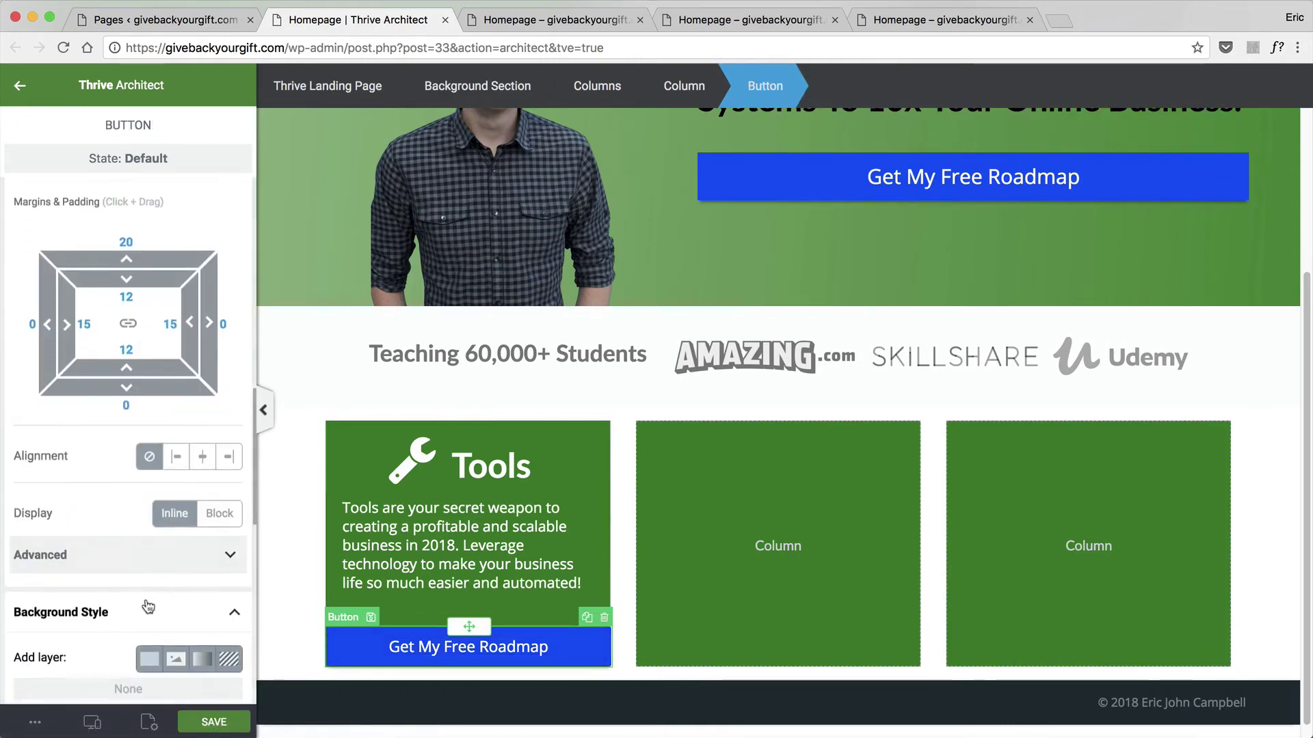
scroll(153, 582, down, 7)
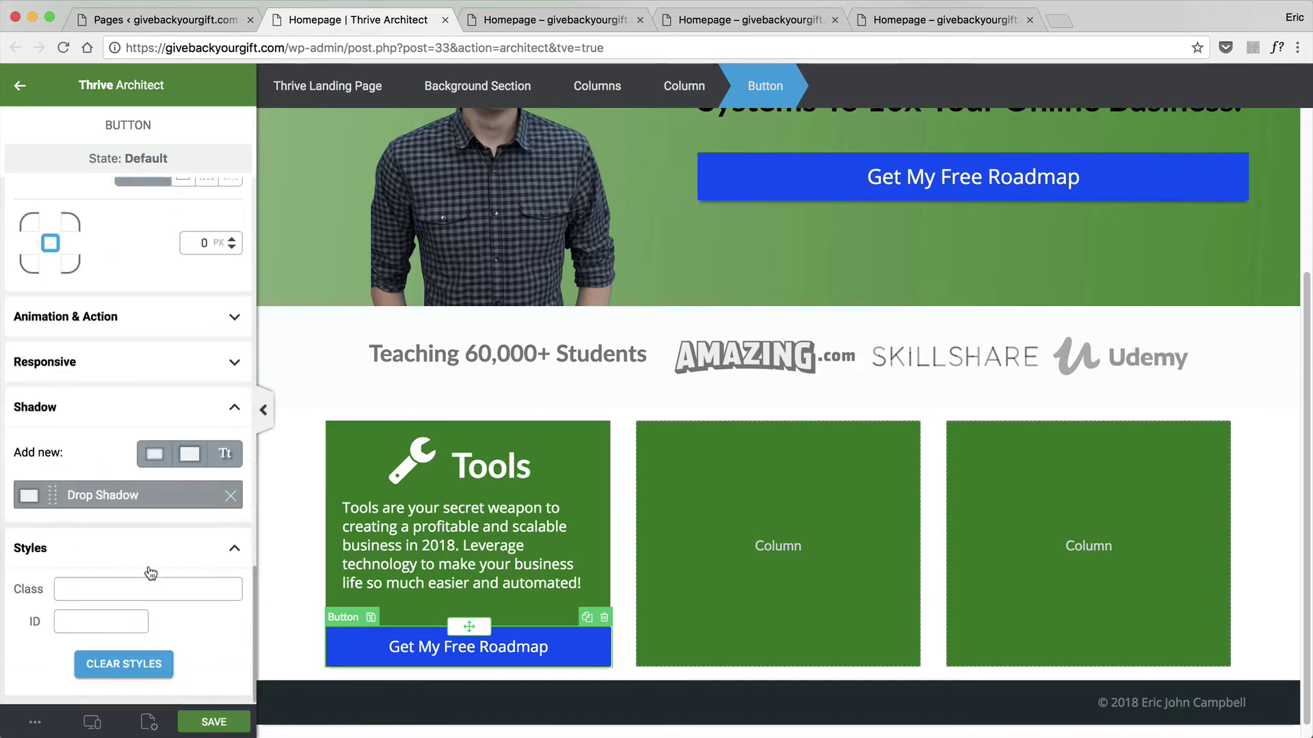
click(230, 507)
click(287, 530)
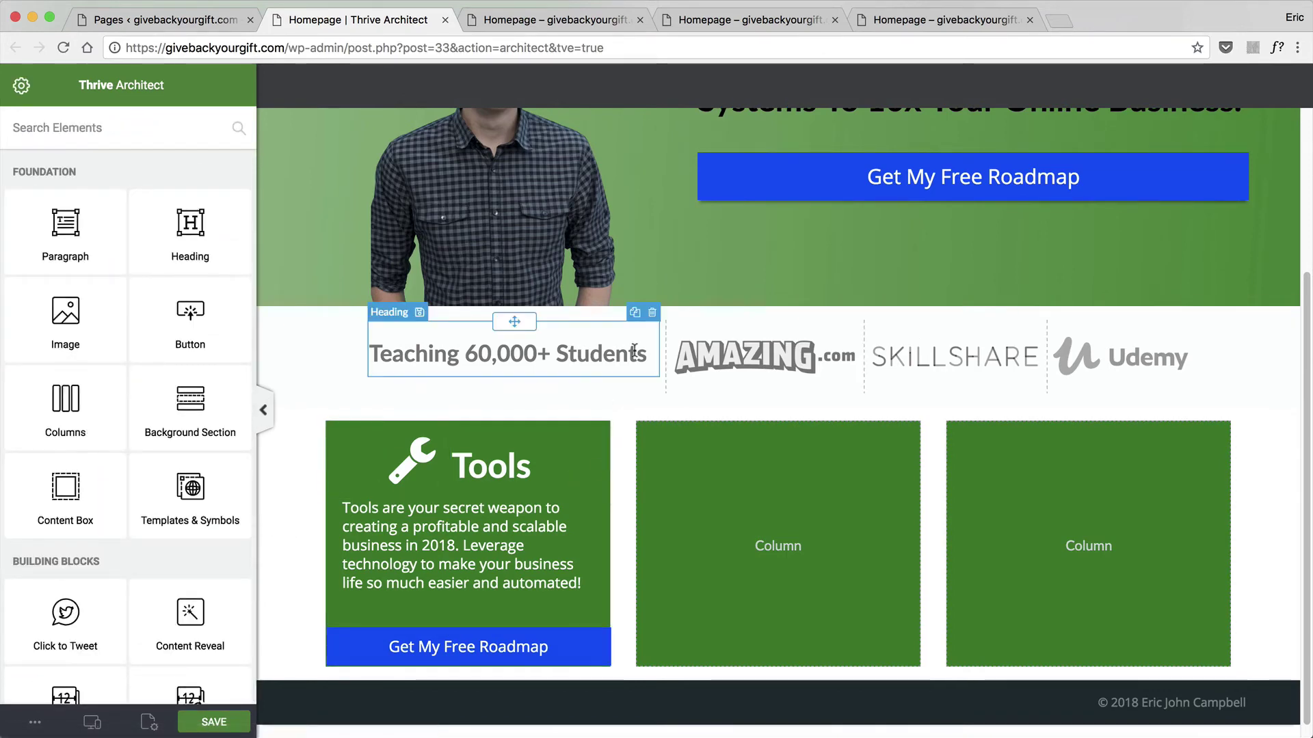
Set the bottom padding of the Tools paragraph to 0.
click(552, 625)
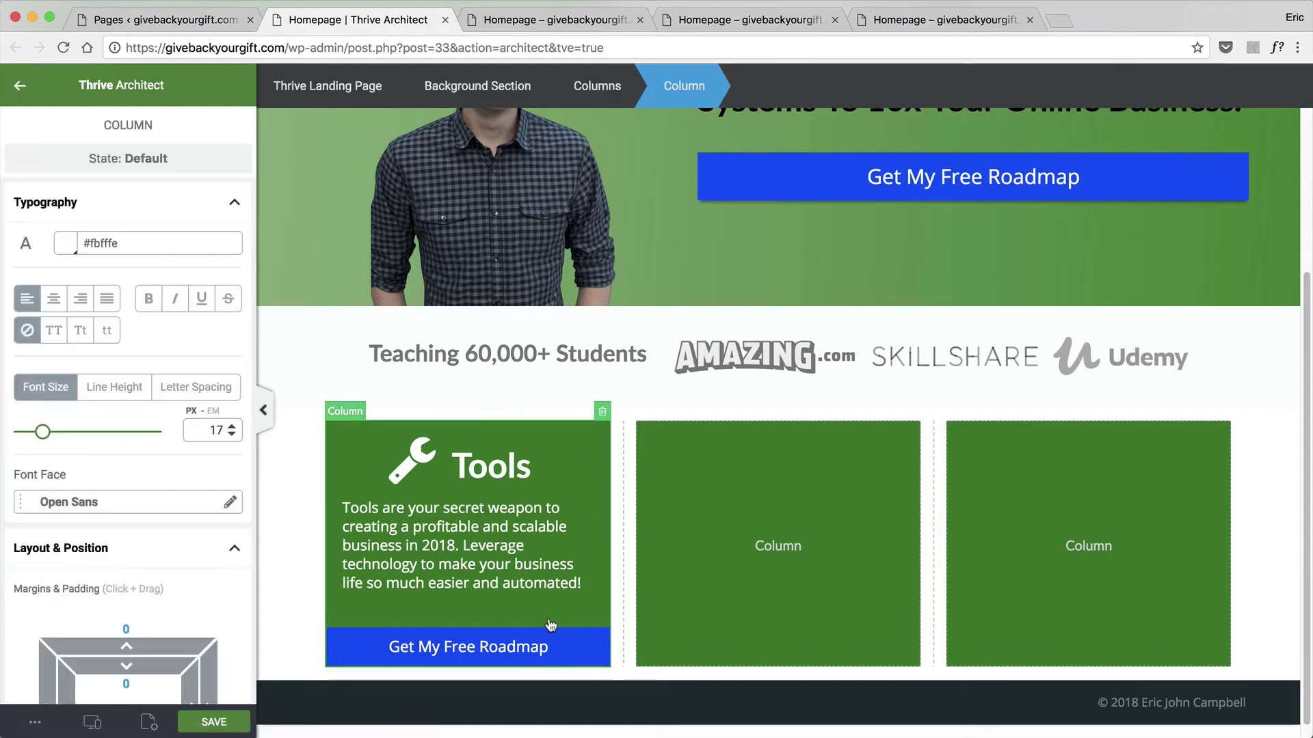
click(507, 582)
scroll(77, 576, down, 7)
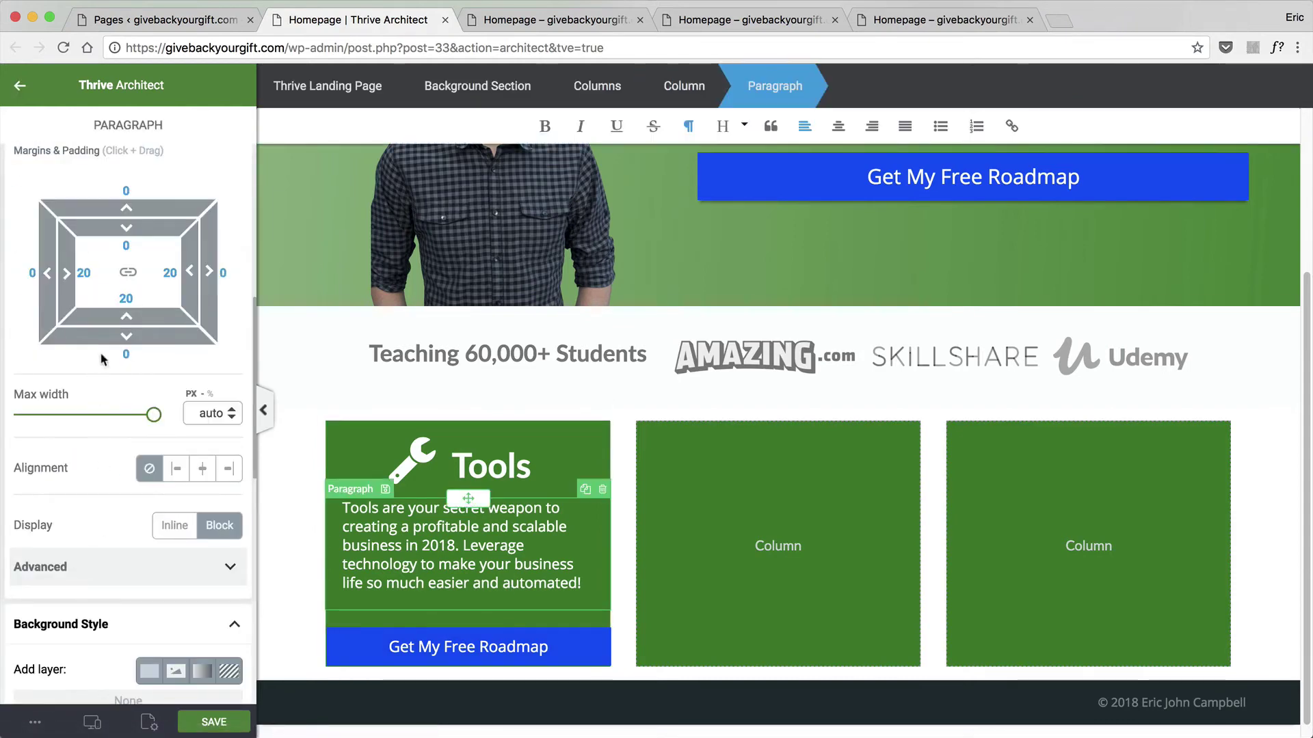
text(0)
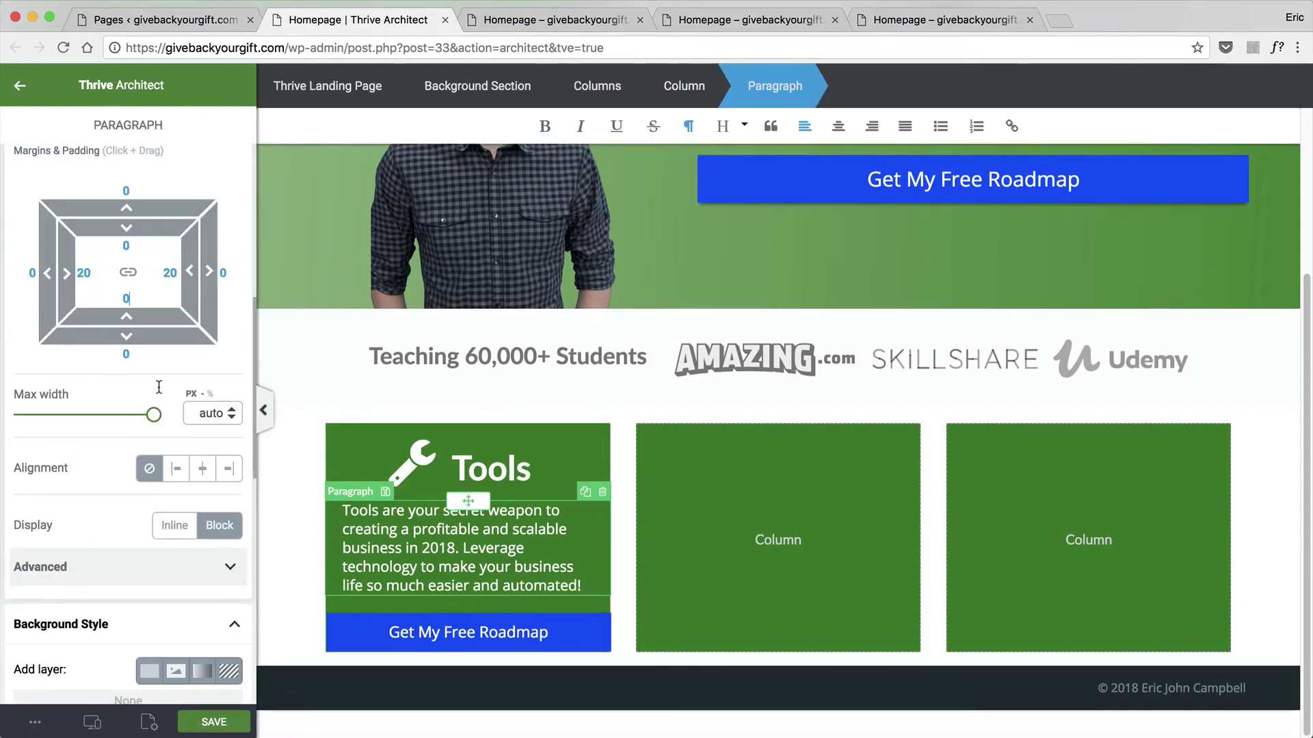
click(305, 439)
click(314, 409)
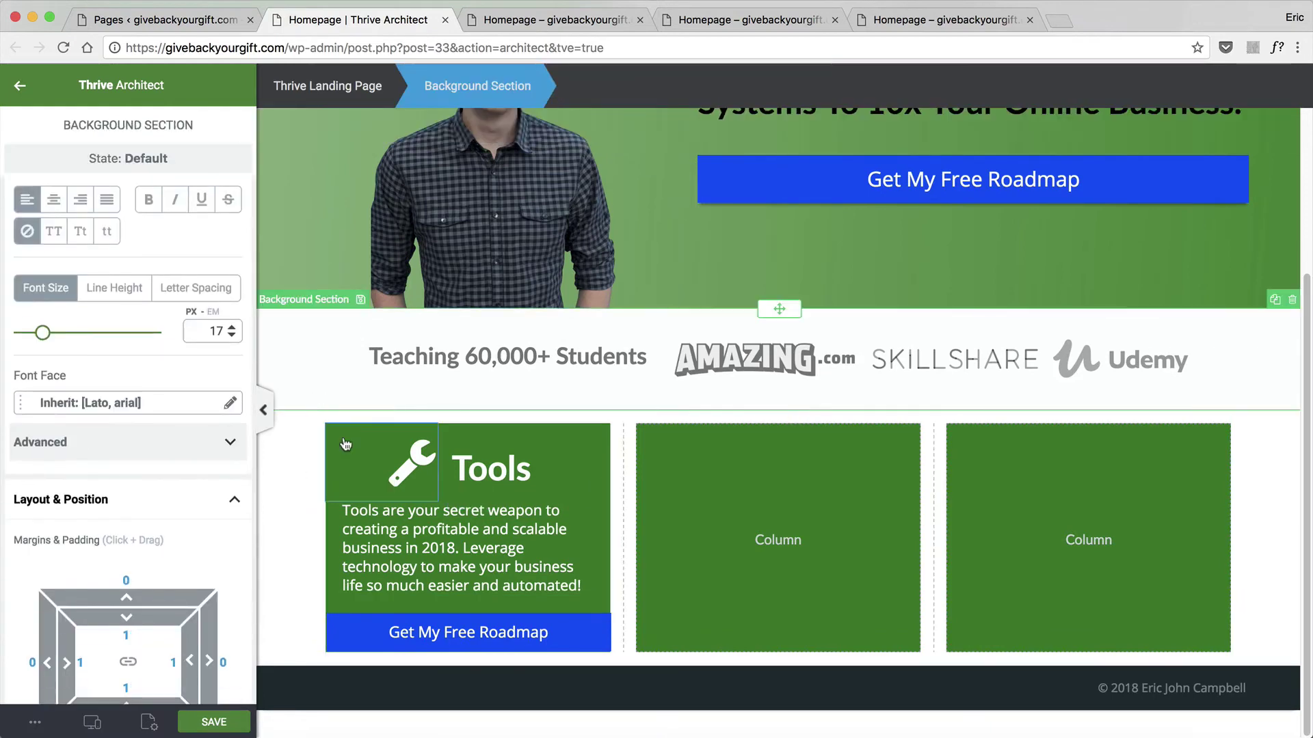
Change the background color of the whole Tools column to the saved dark color #1b2f33.
click(346, 447)
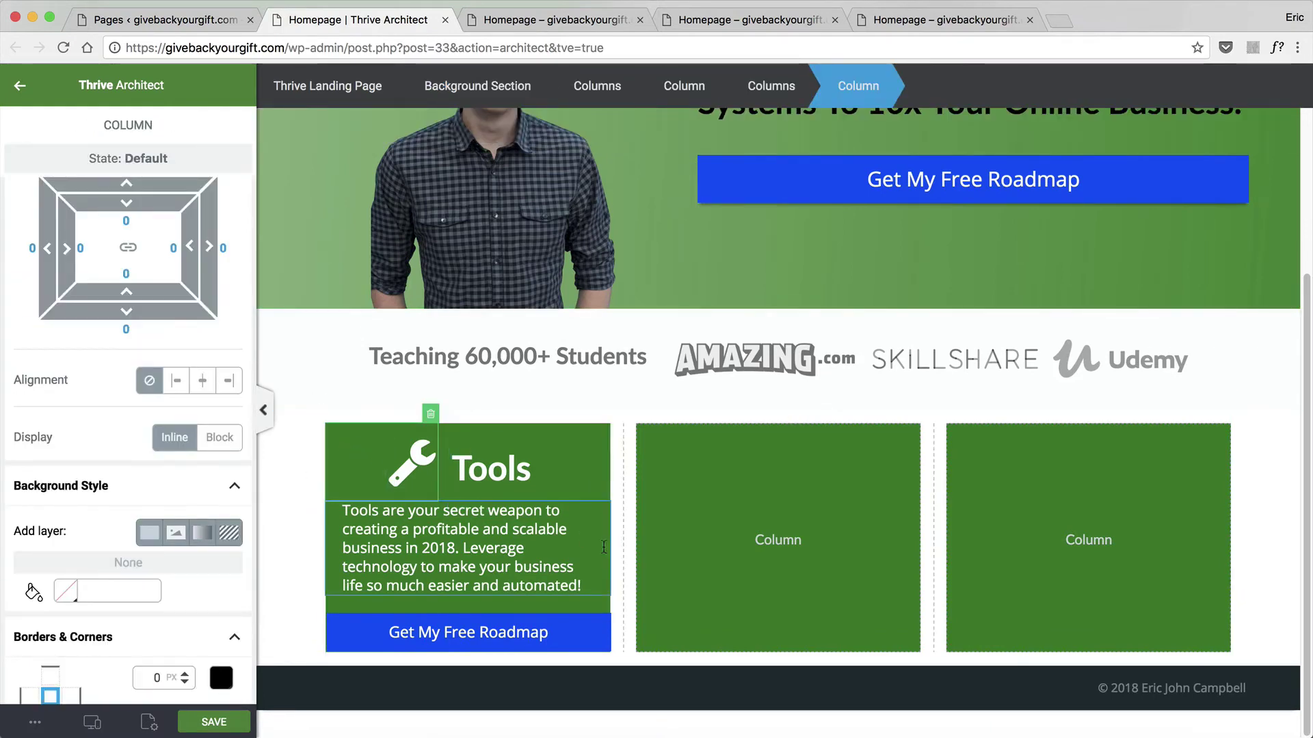
click(562, 613)
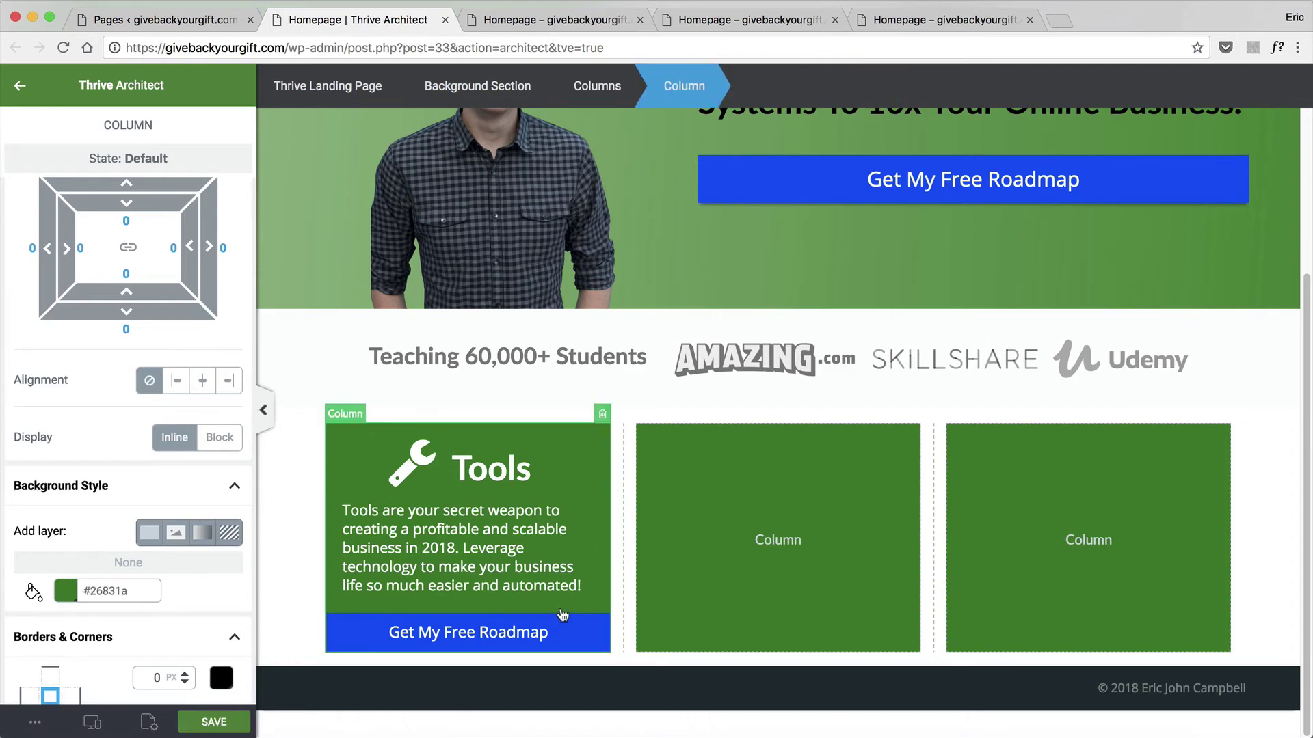
scroll(91, 370, up, 5)
scroll(91, 370, down, 10)
click(62, 469)
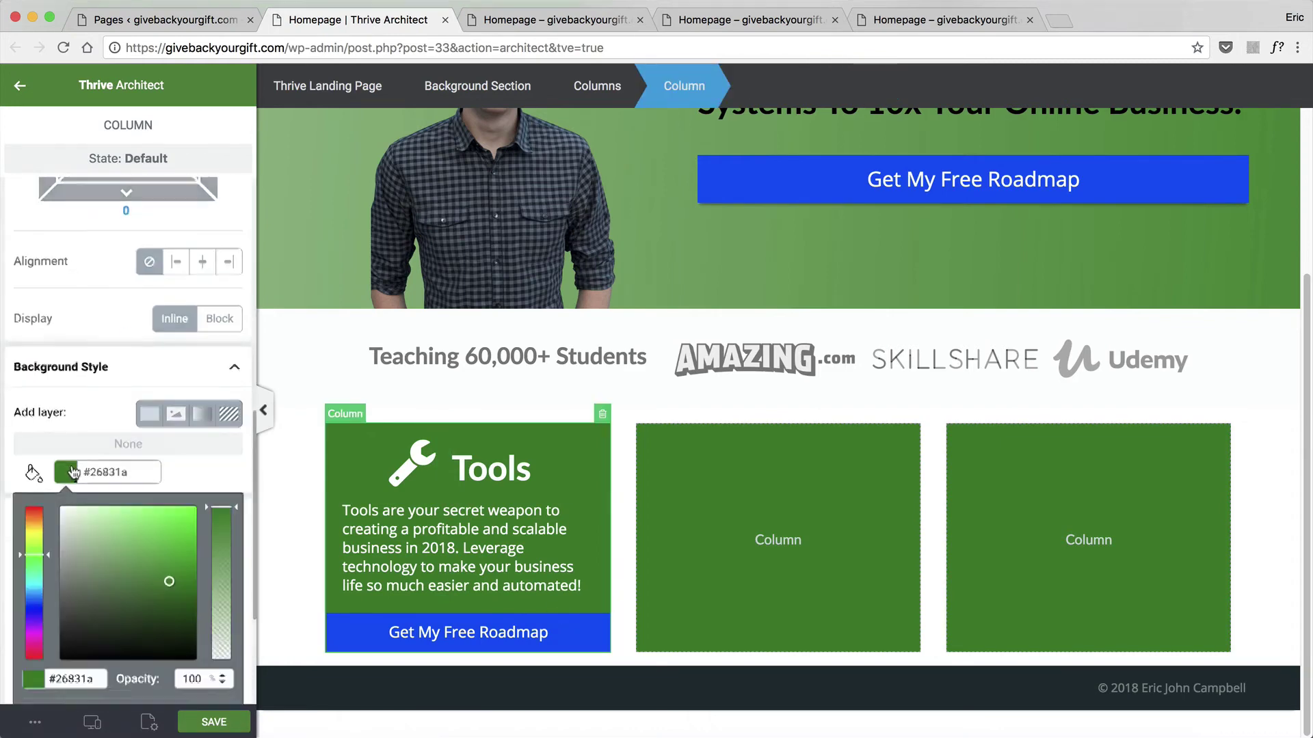
scroll(70, 420, down, 3)
drag(70, 420, 27, 286)
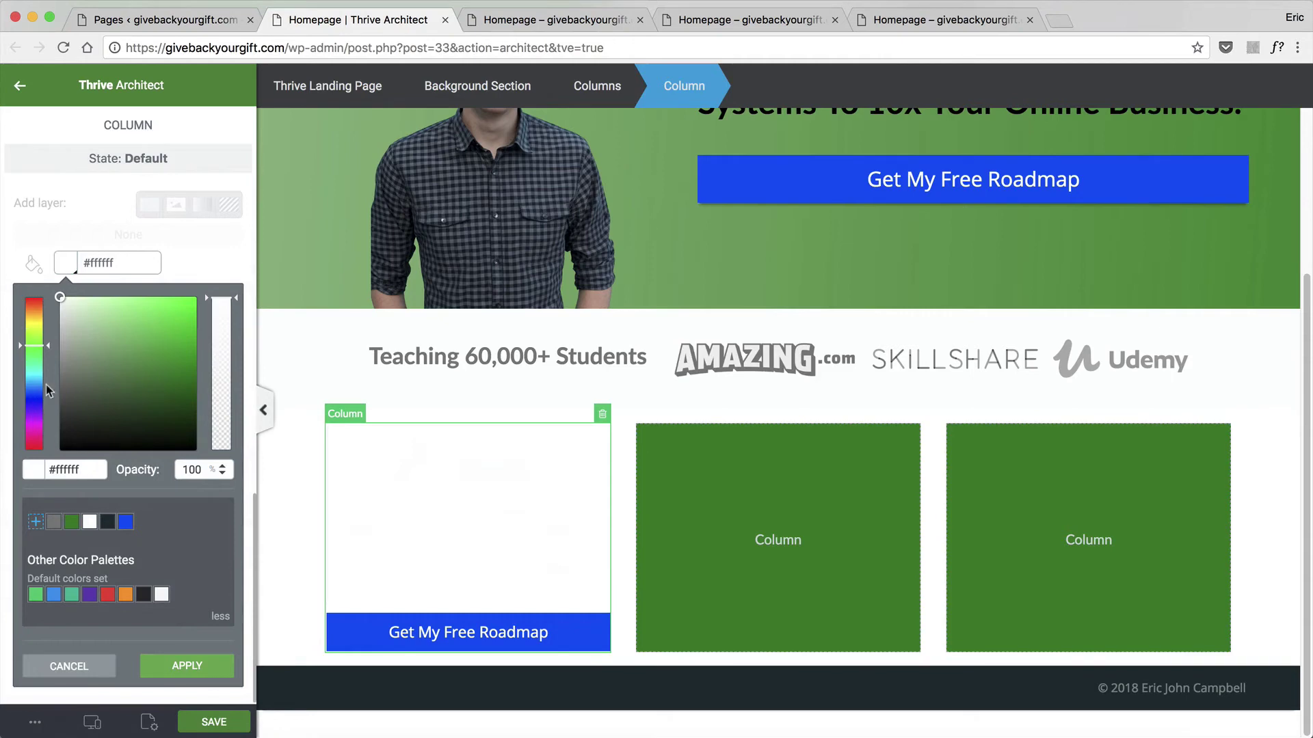
click(107, 522)
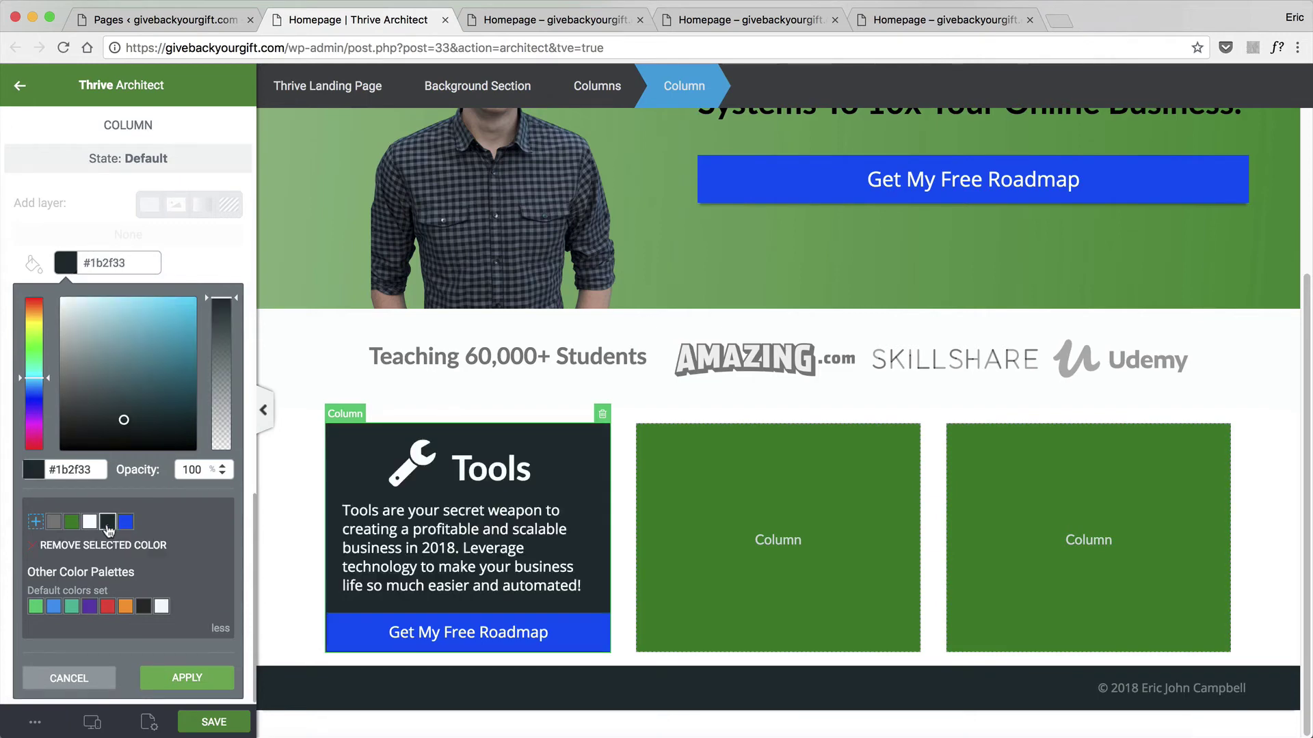
click(211, 683)
click(297, 484)
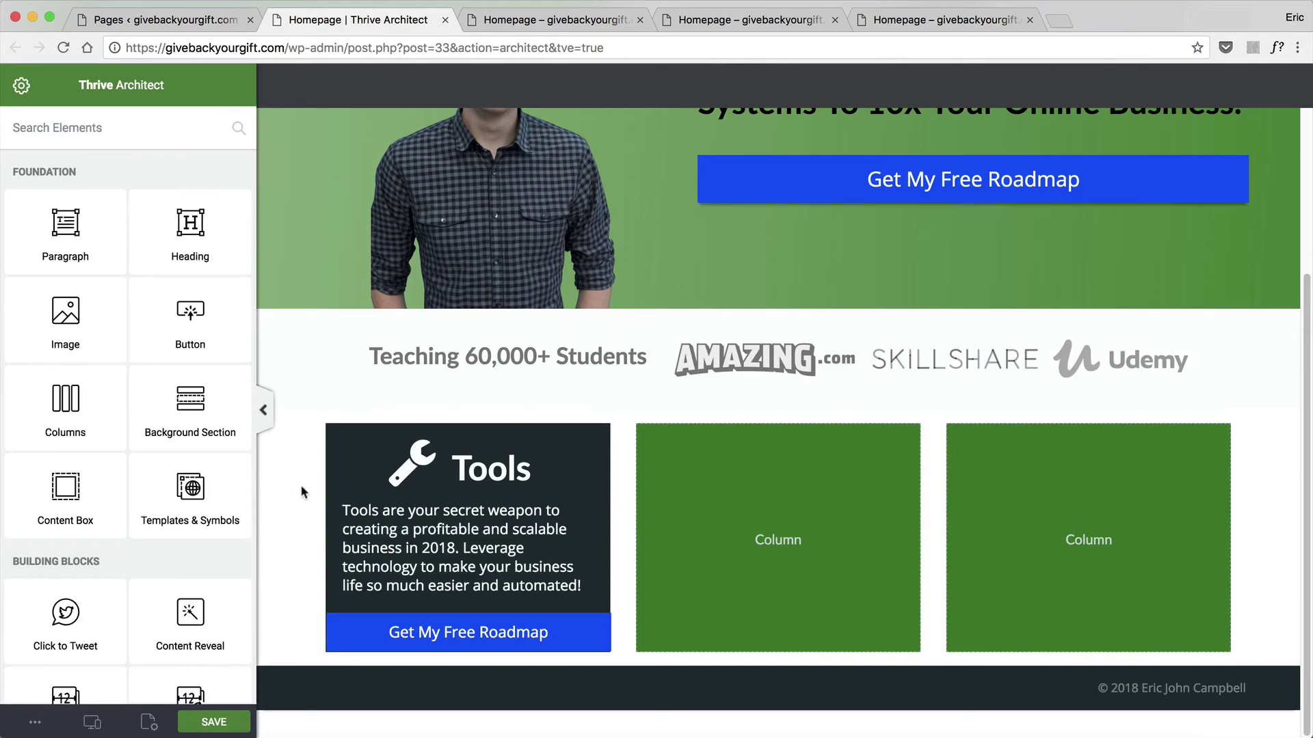
Lower the opacity of the whole Tools column's dark background color to 79%.
click(357, 428)
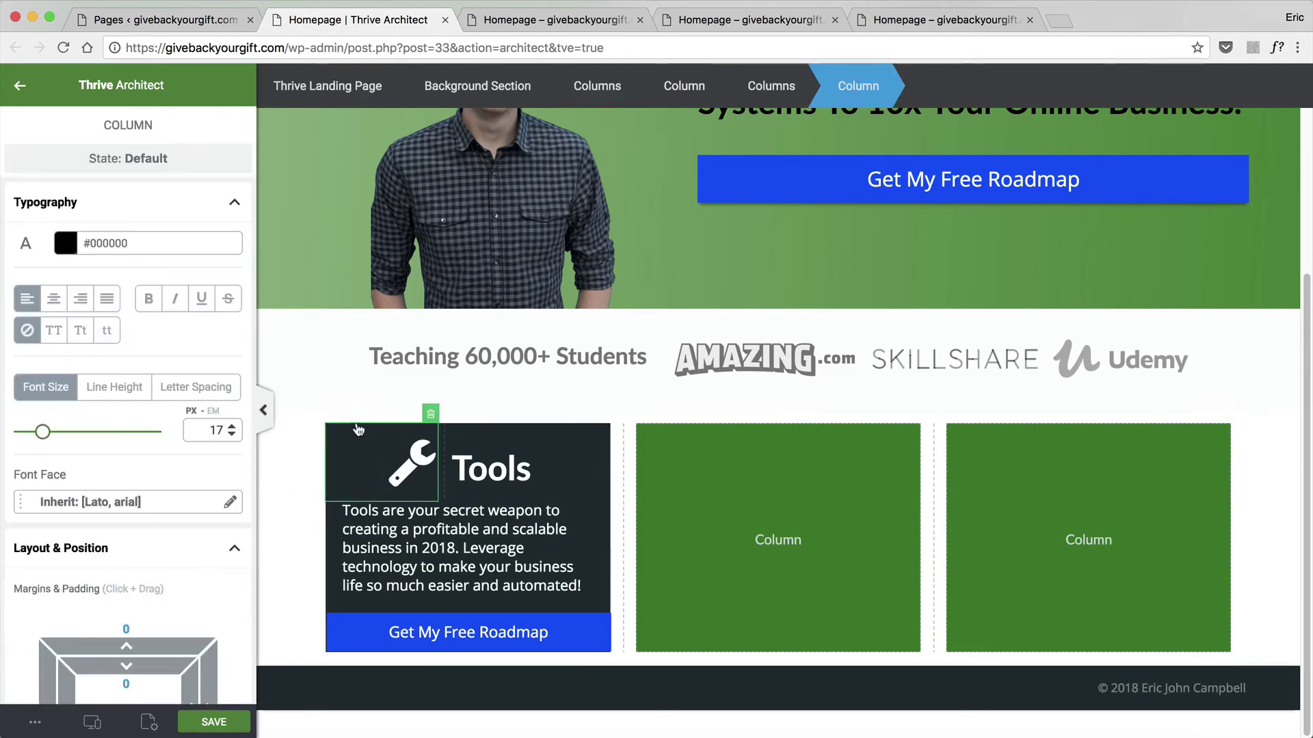
click(489, 104)
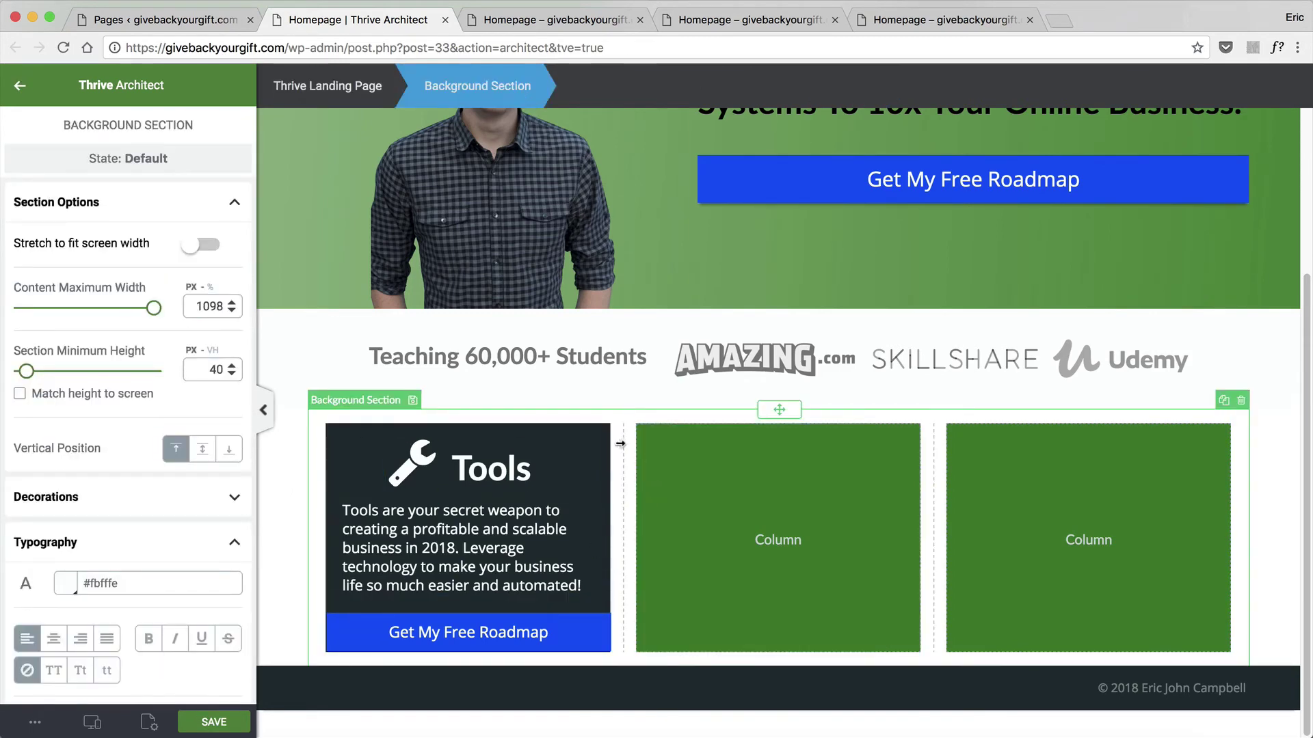
click(507, 530)
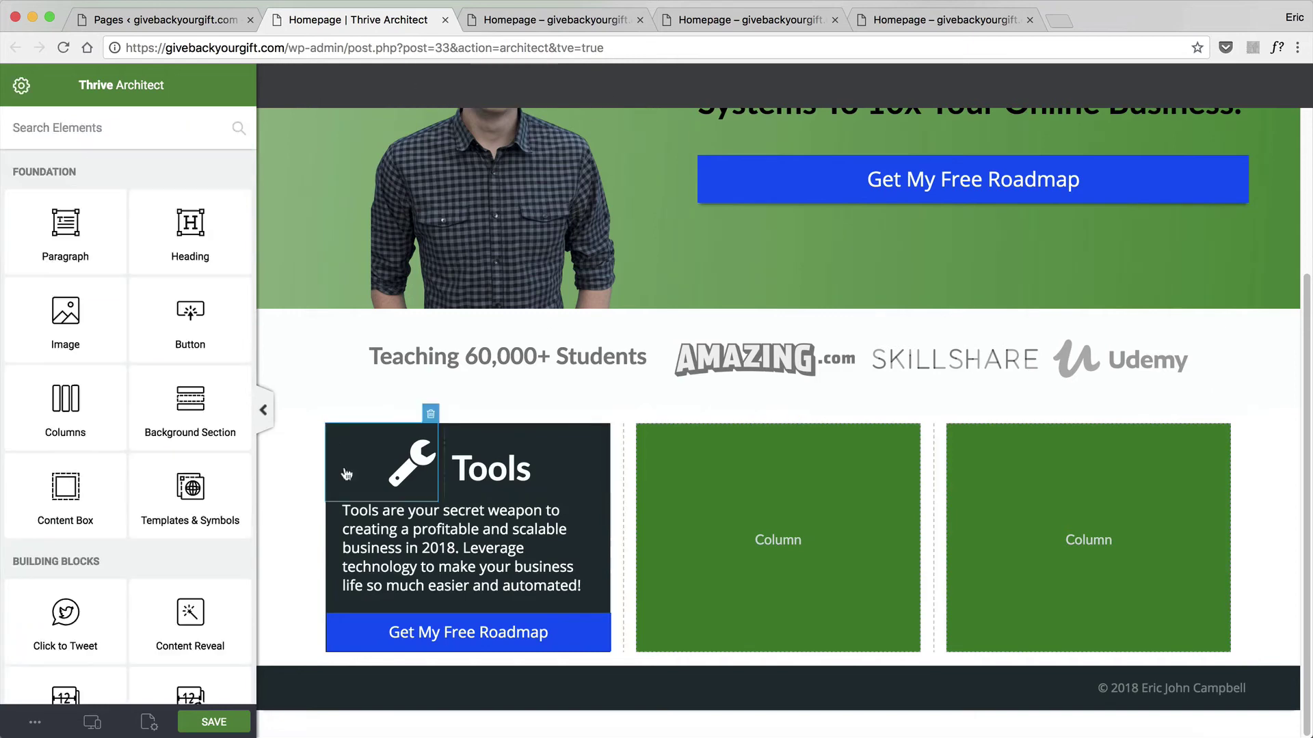
click(600, 87)
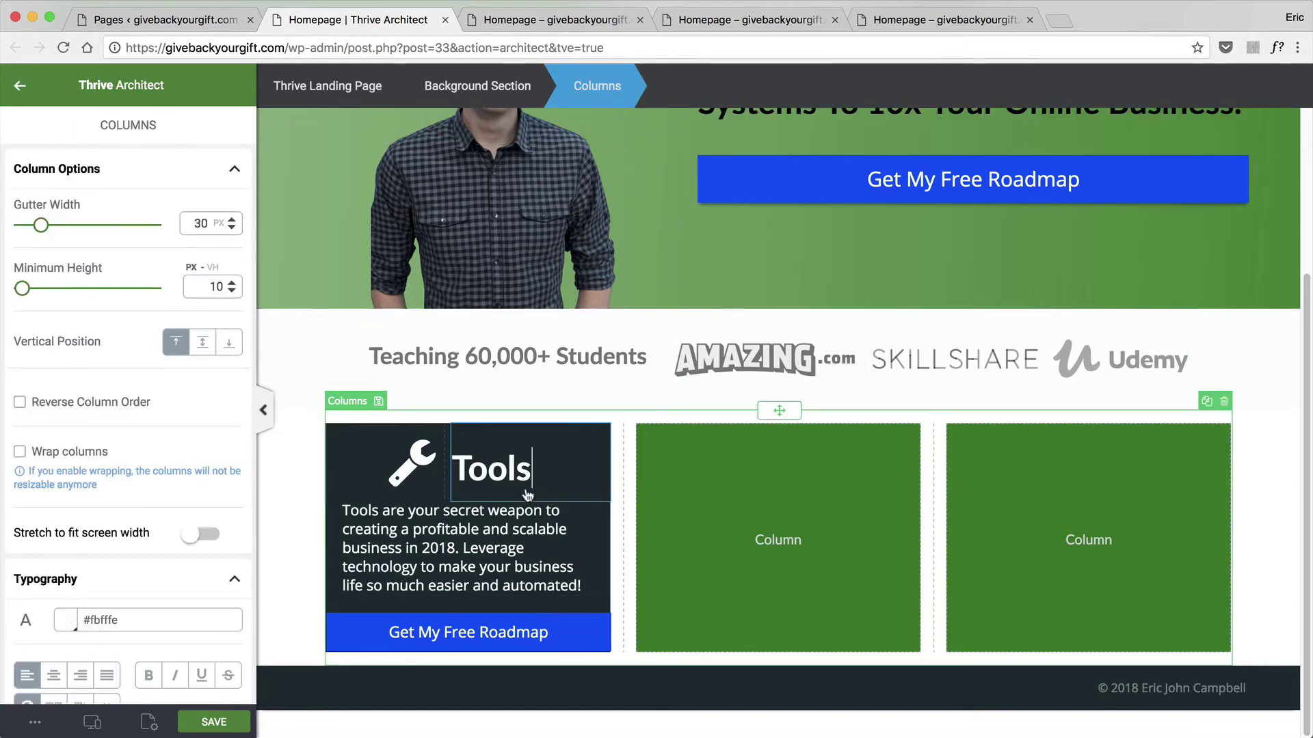
click(532, 469)
click(858, 85)
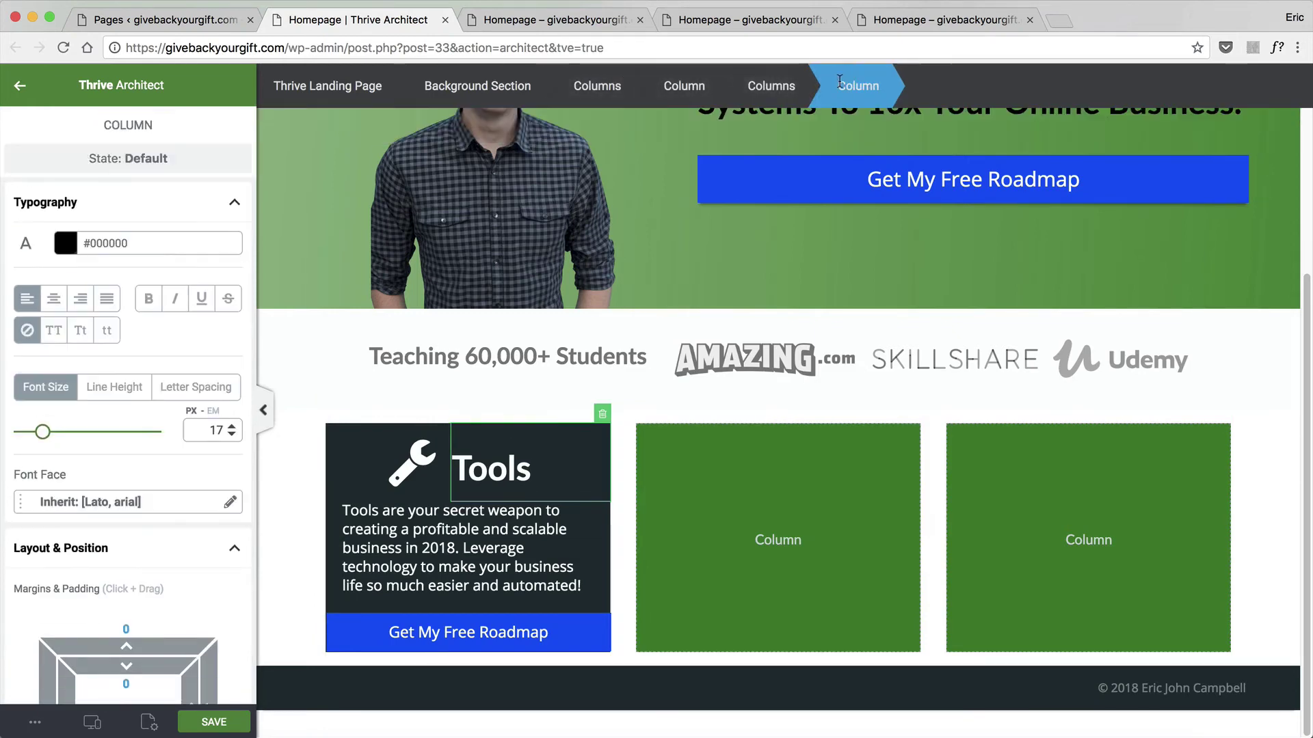
click(691, 87)
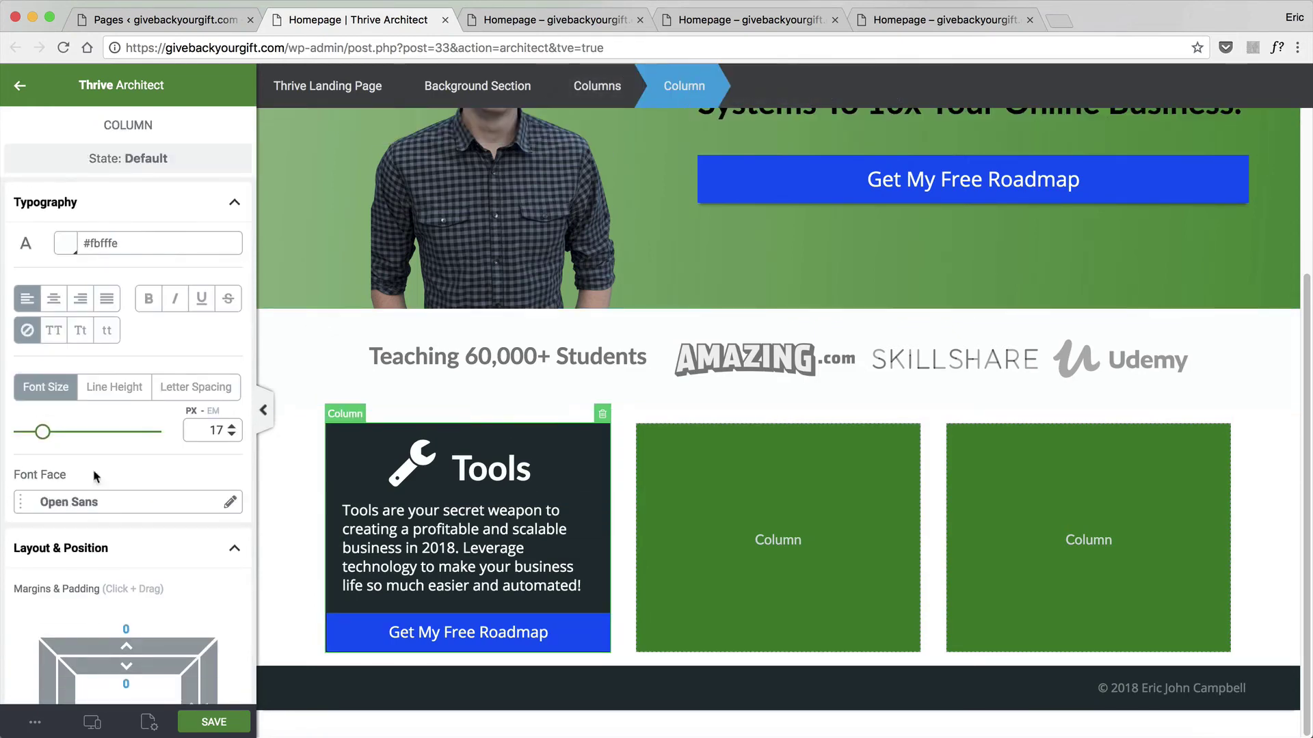
scroll(123, 465, down, 3)
scroll(144, 454, down, 4)
click(66, 555)
scroll(181, 418, down, 2)
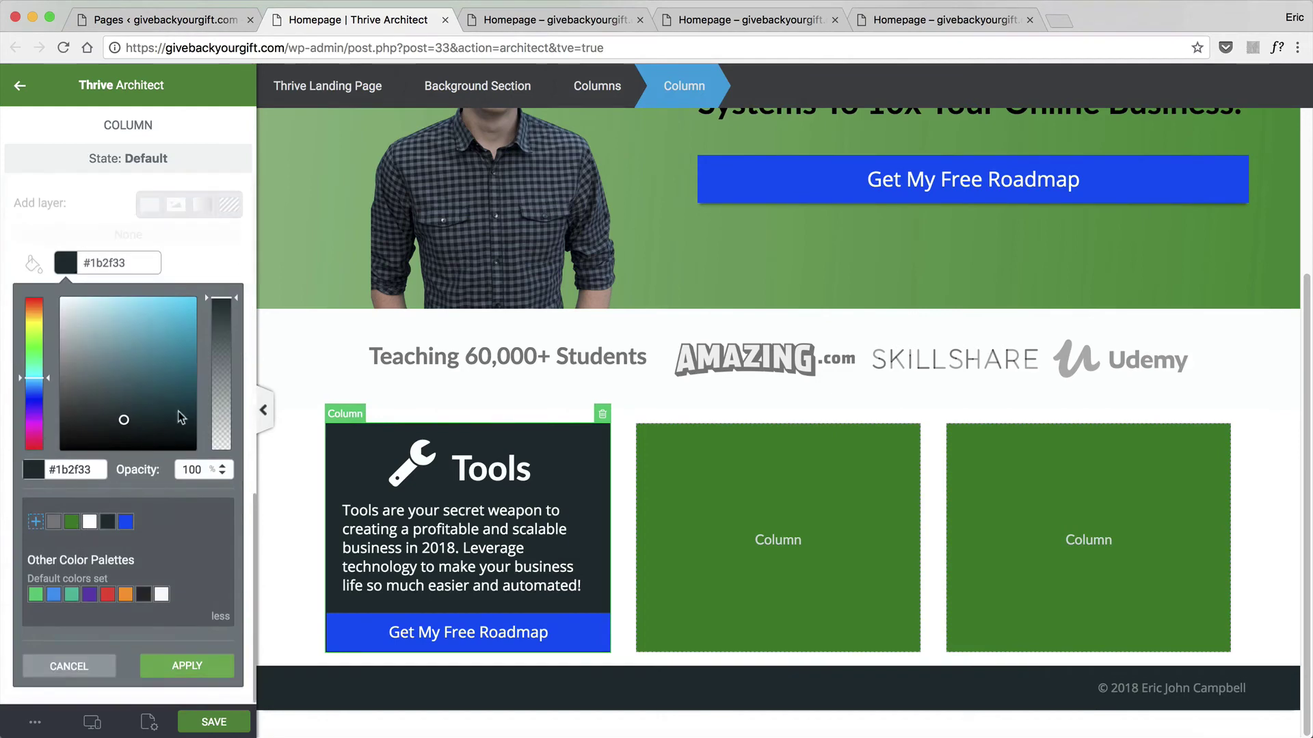
drag(208, 305, 212, 335)
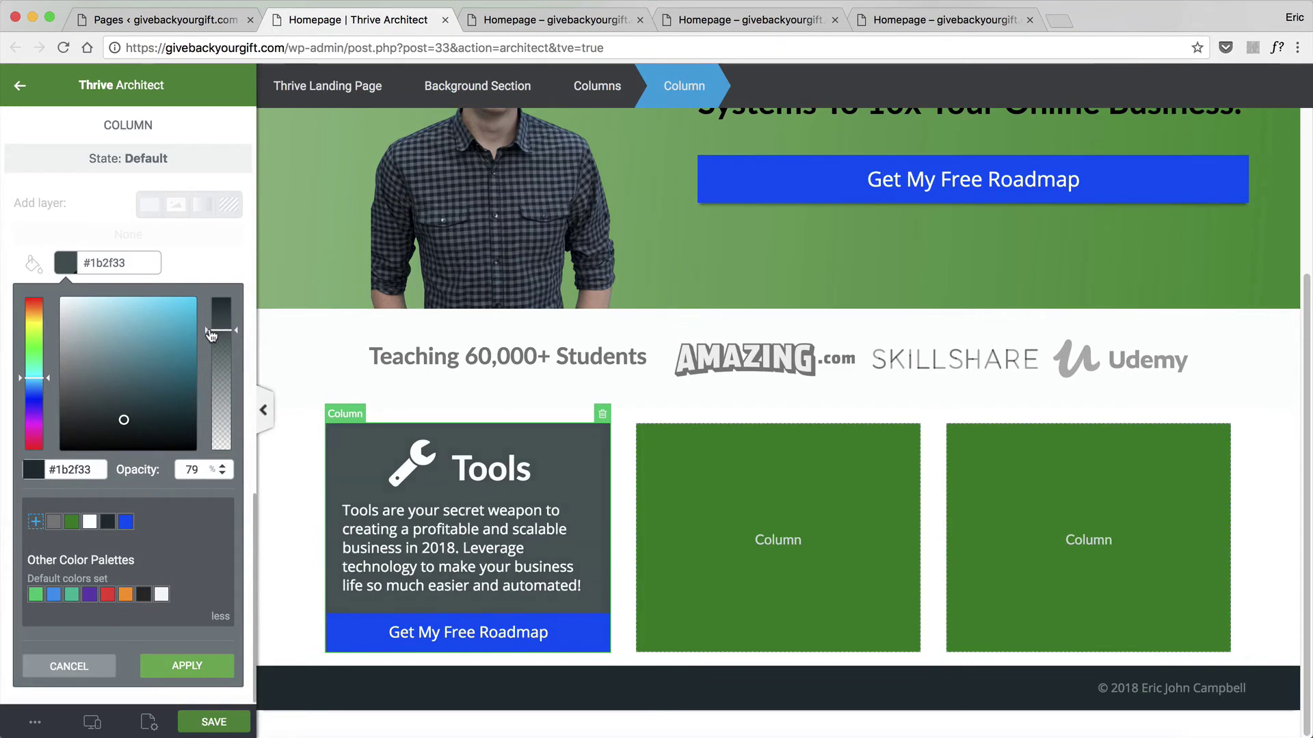
click(187, 666)
Replace the text of the button in the Tools column with "See My Top Tools For 2018".
click(431, 633)
double_click(432, 633)
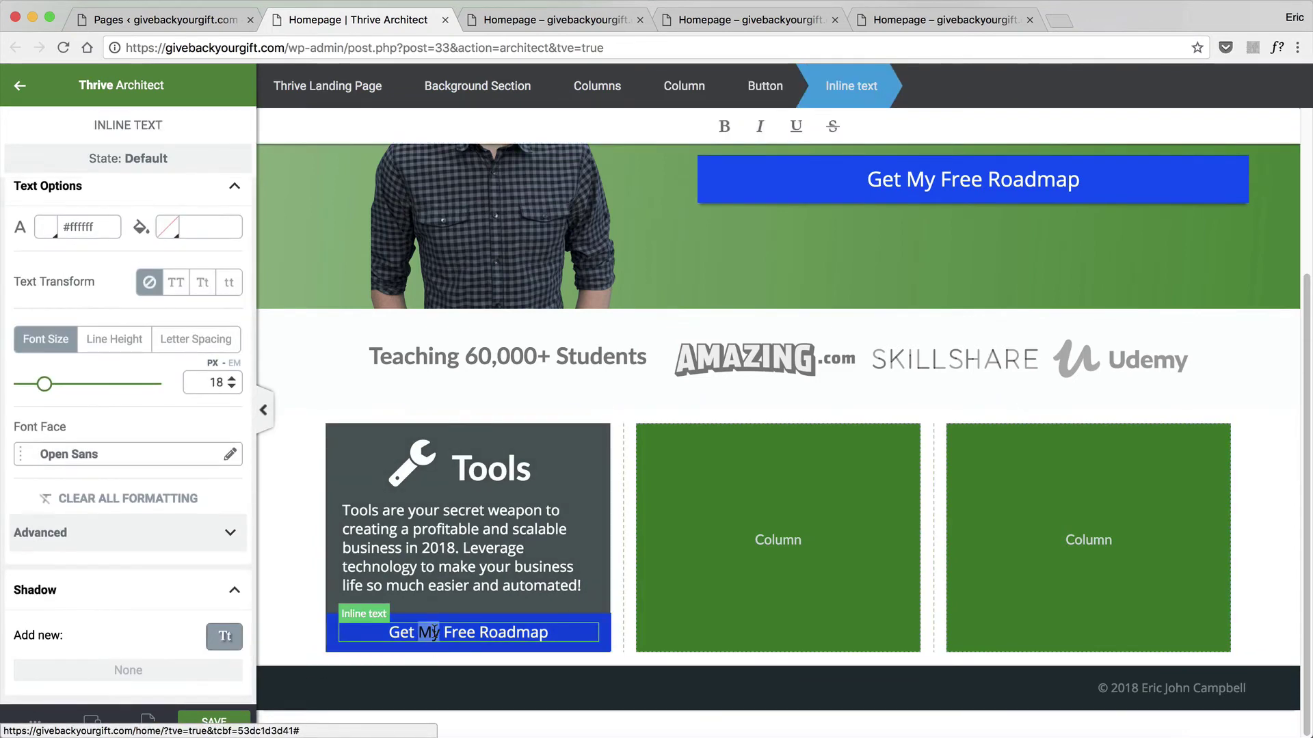
triple_click(432, 632)
text(See My)
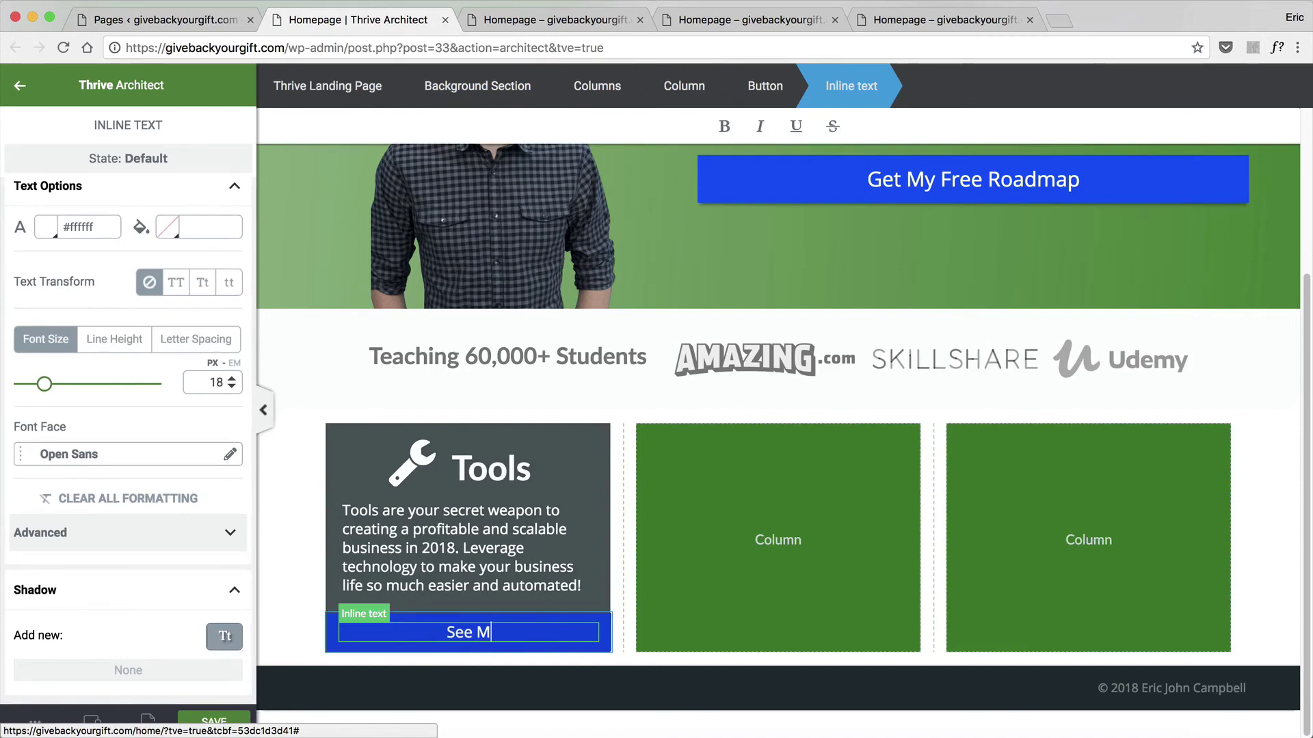
key(BackSpace)
key(BackSpace)
text(y Top Tools )
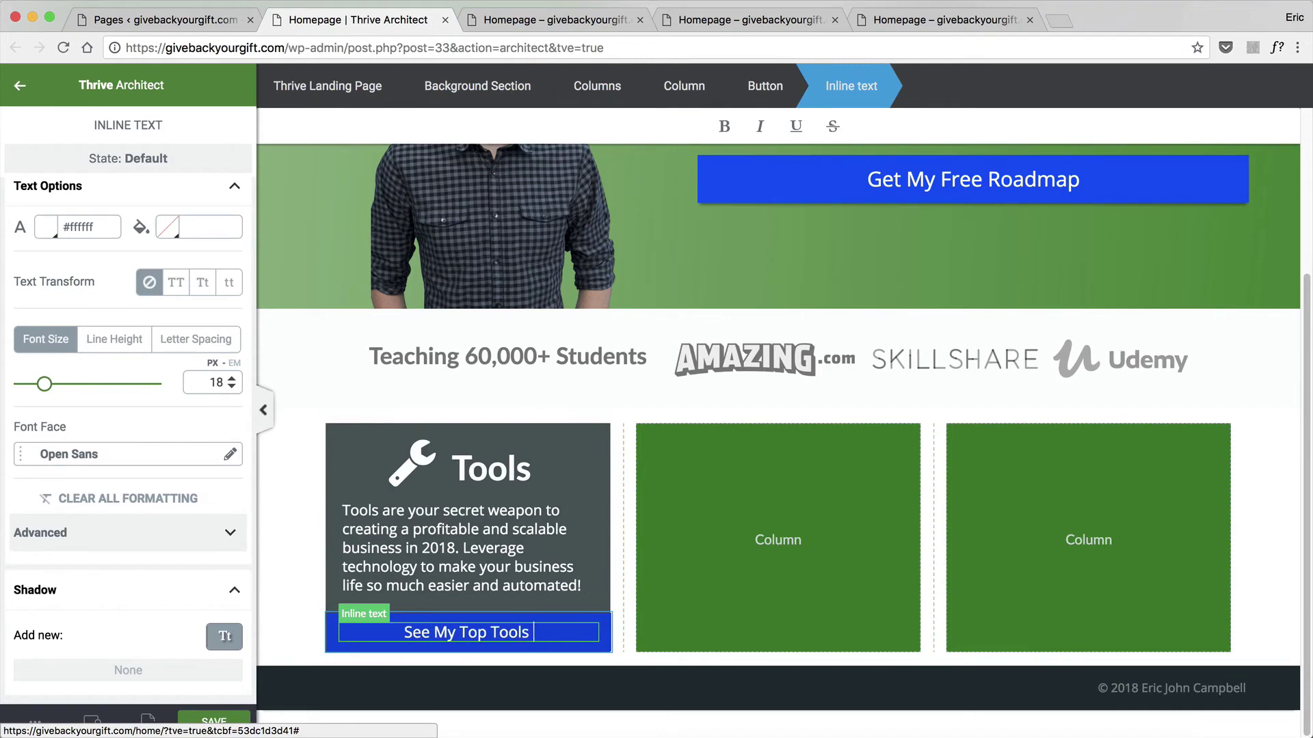
text(For 2018)
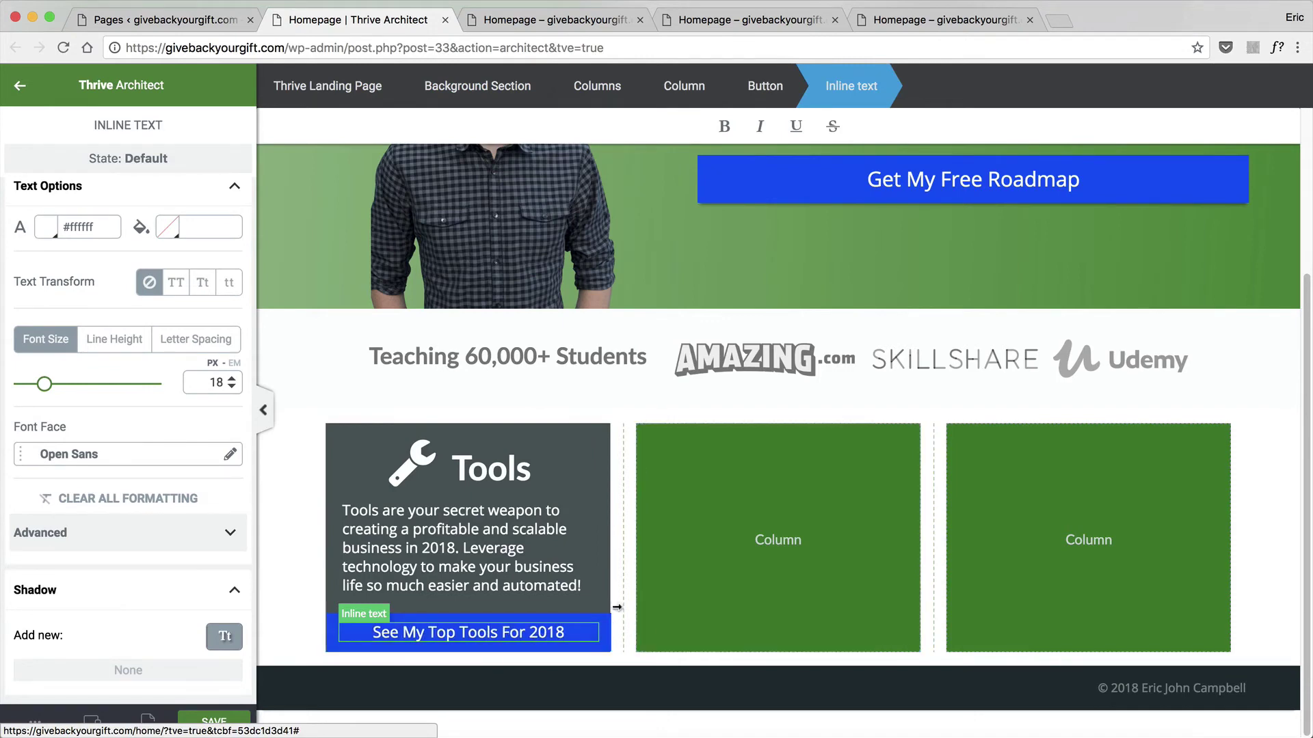
Delete the last sentence of the Tools paragraph, starting with "Leverage technology", and check the page from the top.
click(407, 540)
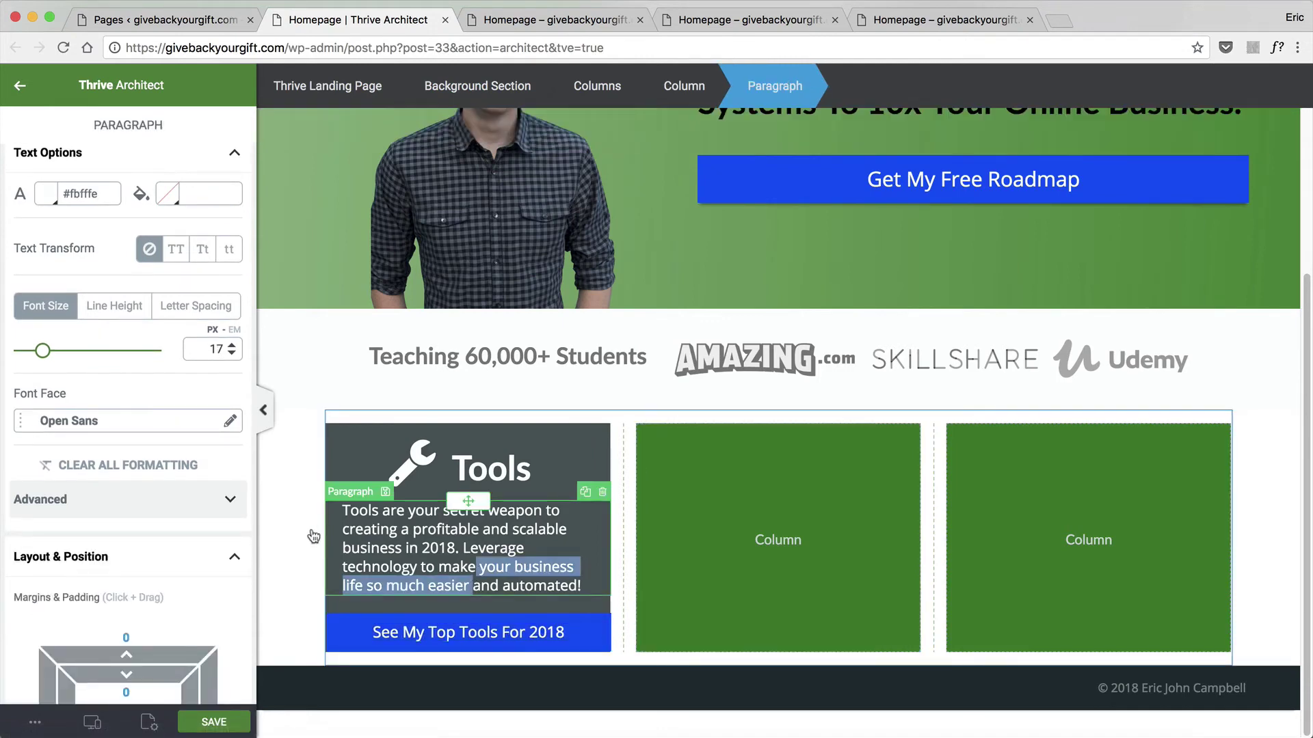
click(1261, 390)
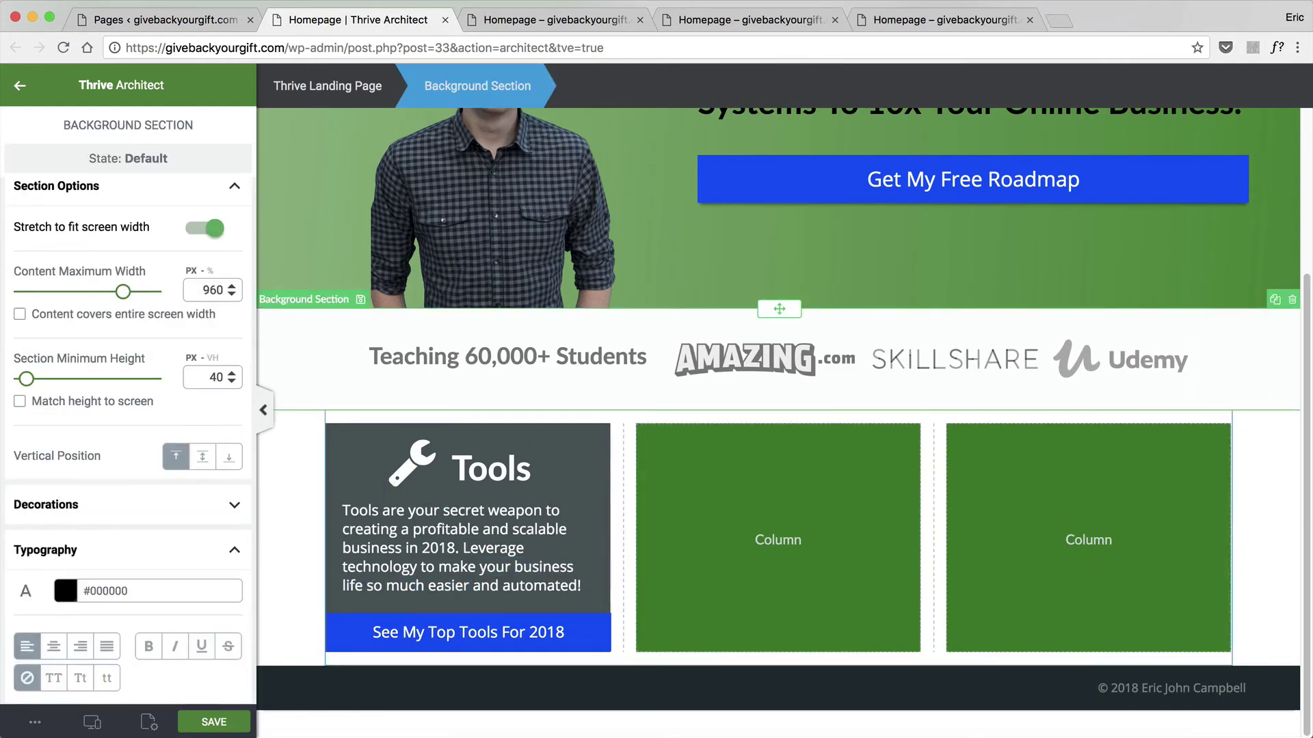
click(462, 566)
drag(463, 547, 581, 586)
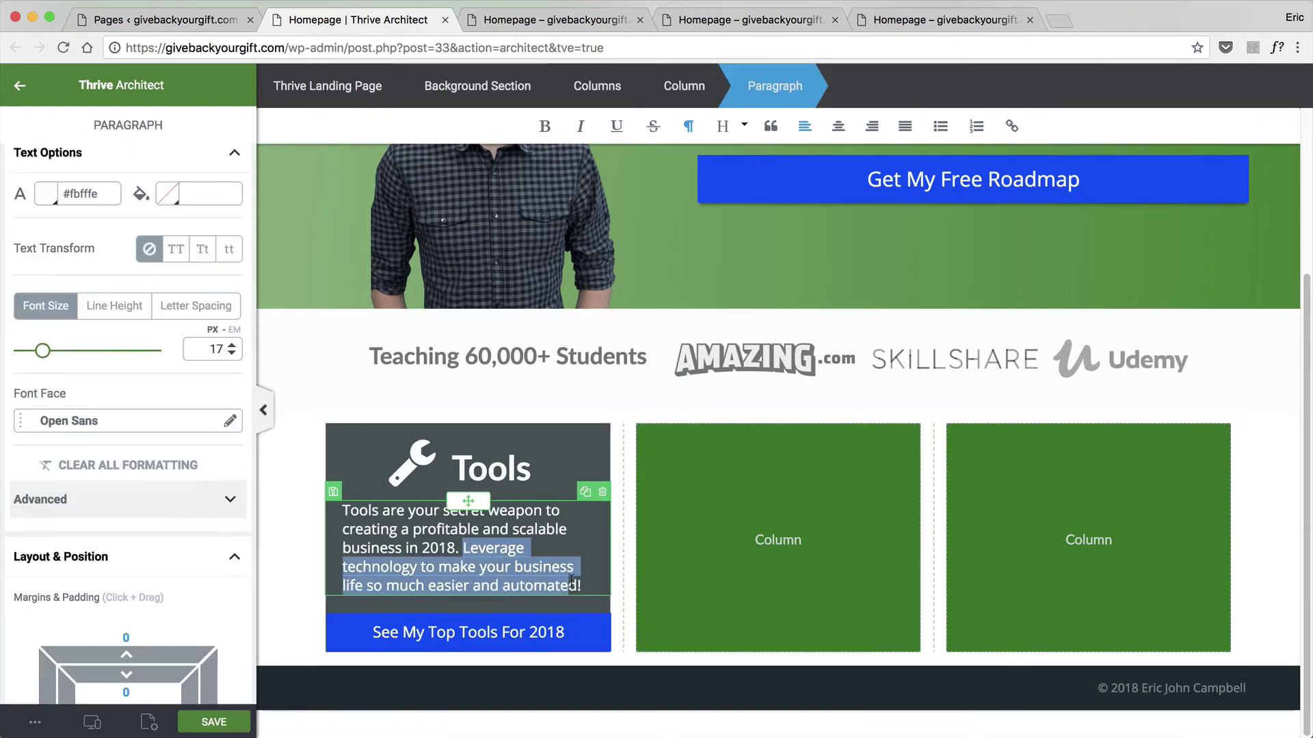
key(BackSpace)
click(321, 432)
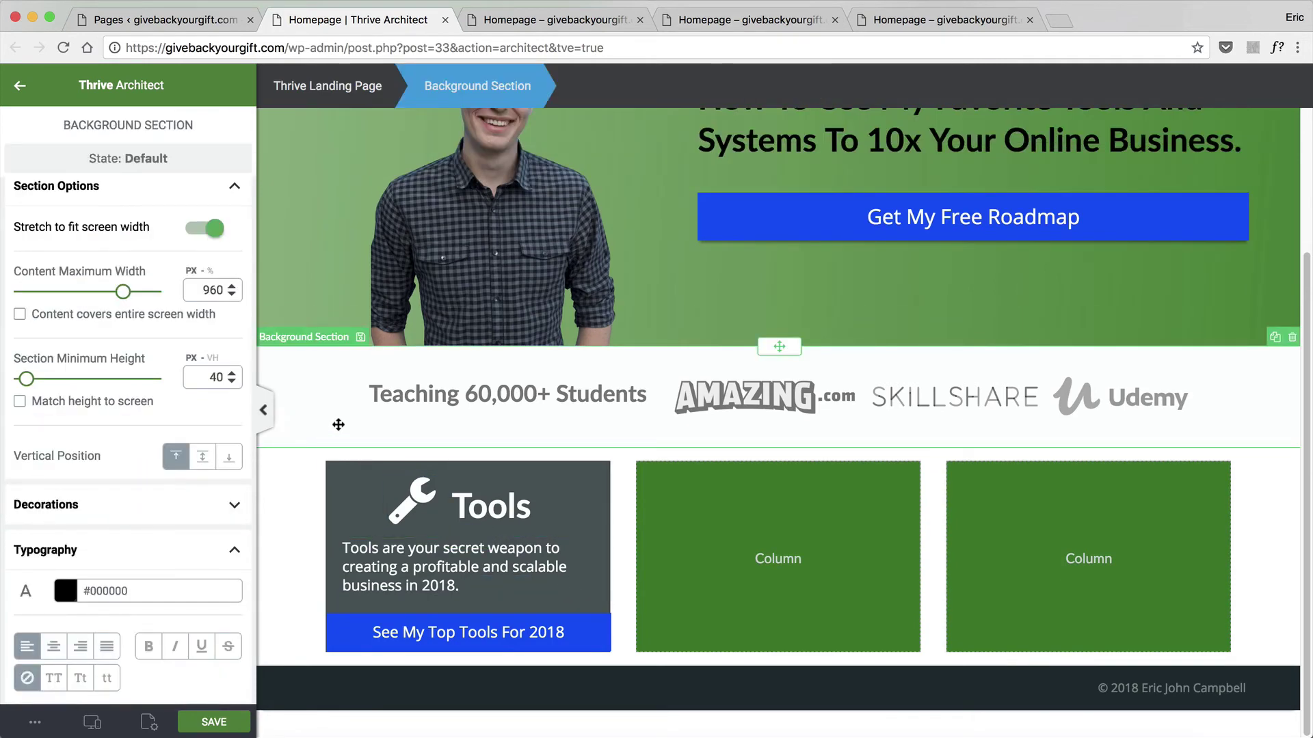
scroll(770, 410, up, 5)
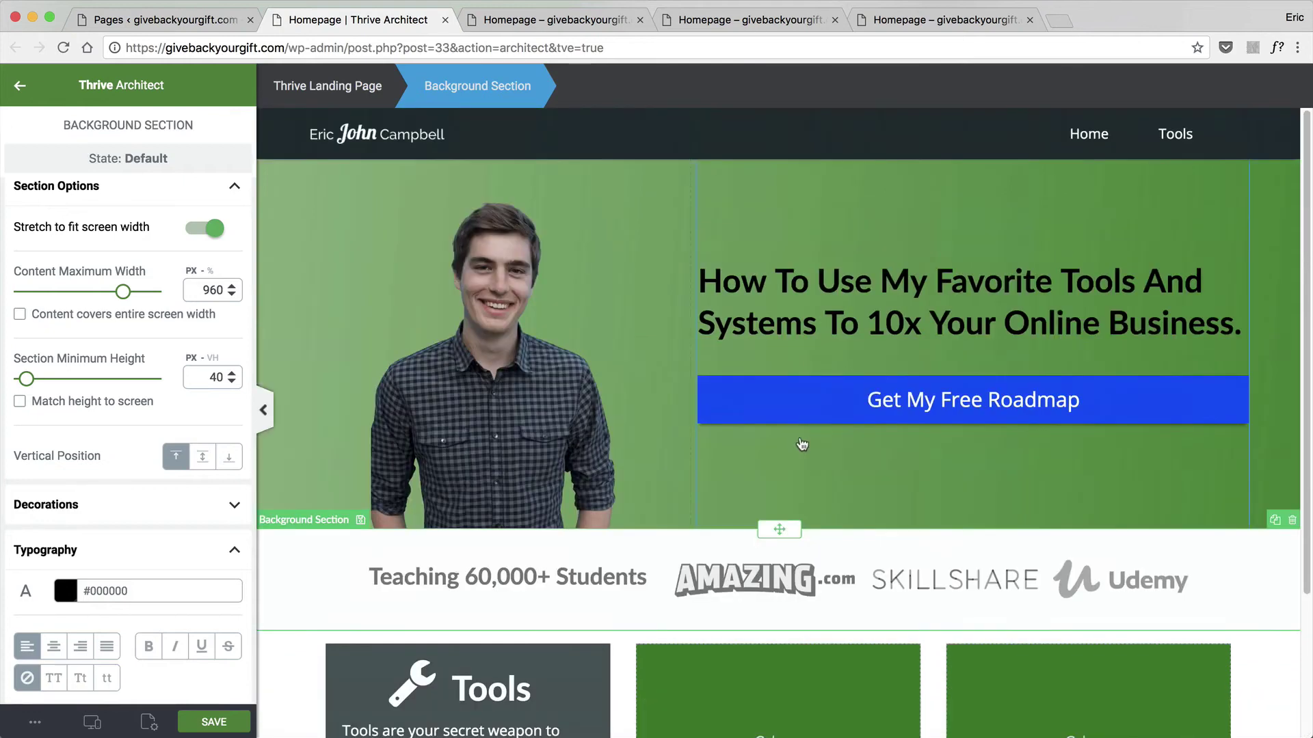
scroll(854, 608, down, 5)
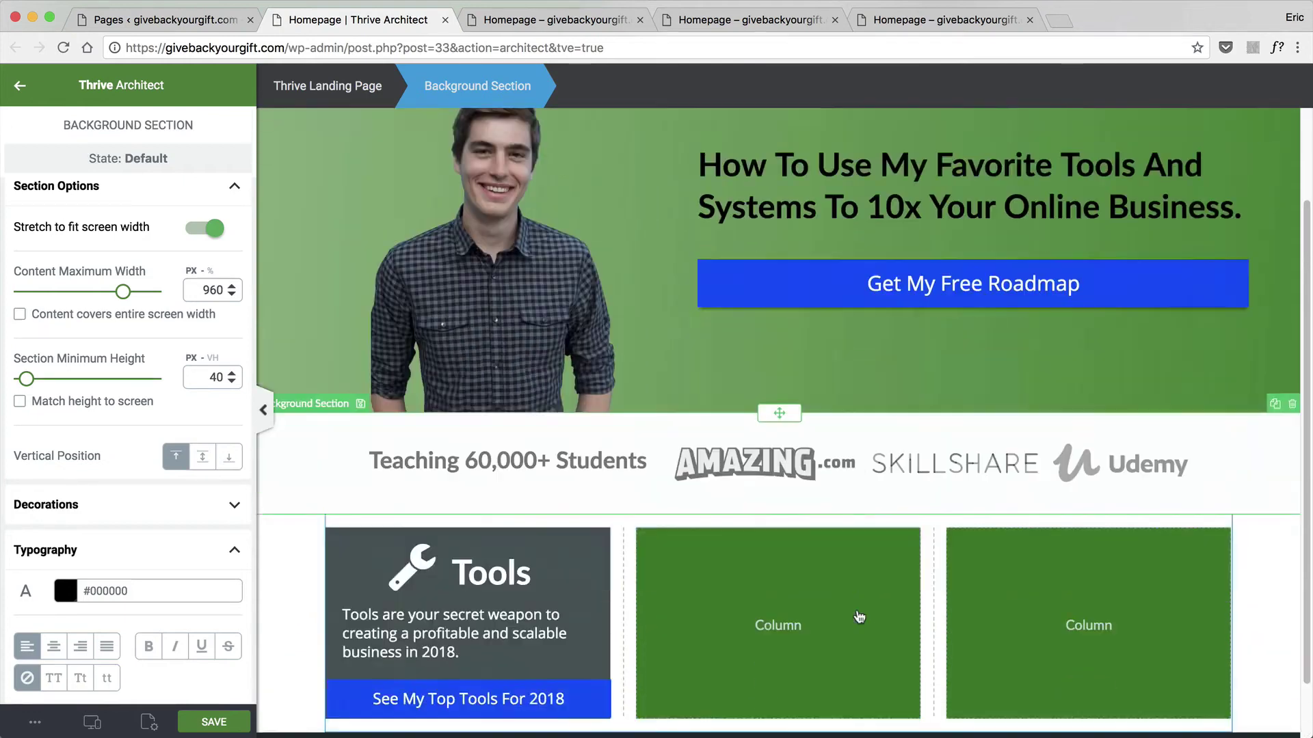
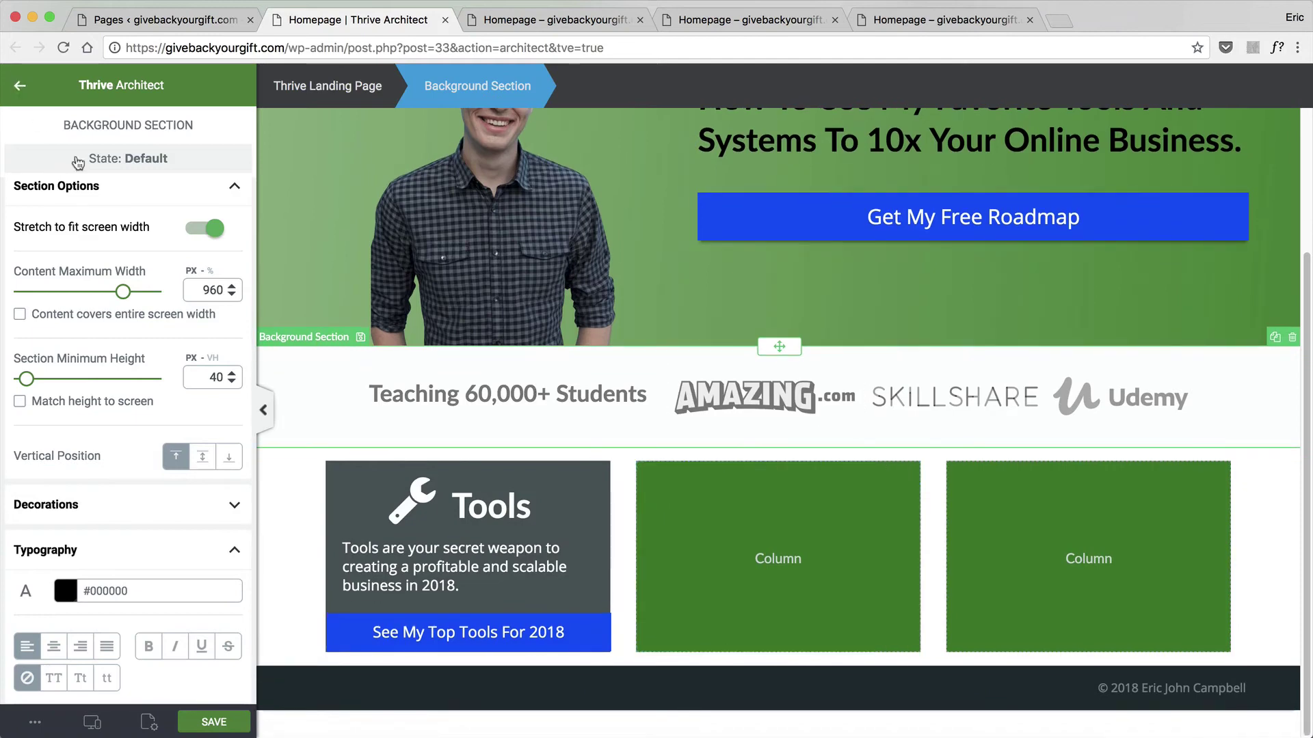
Add a new background section between the row of three columns and the footer.
key(Escape)
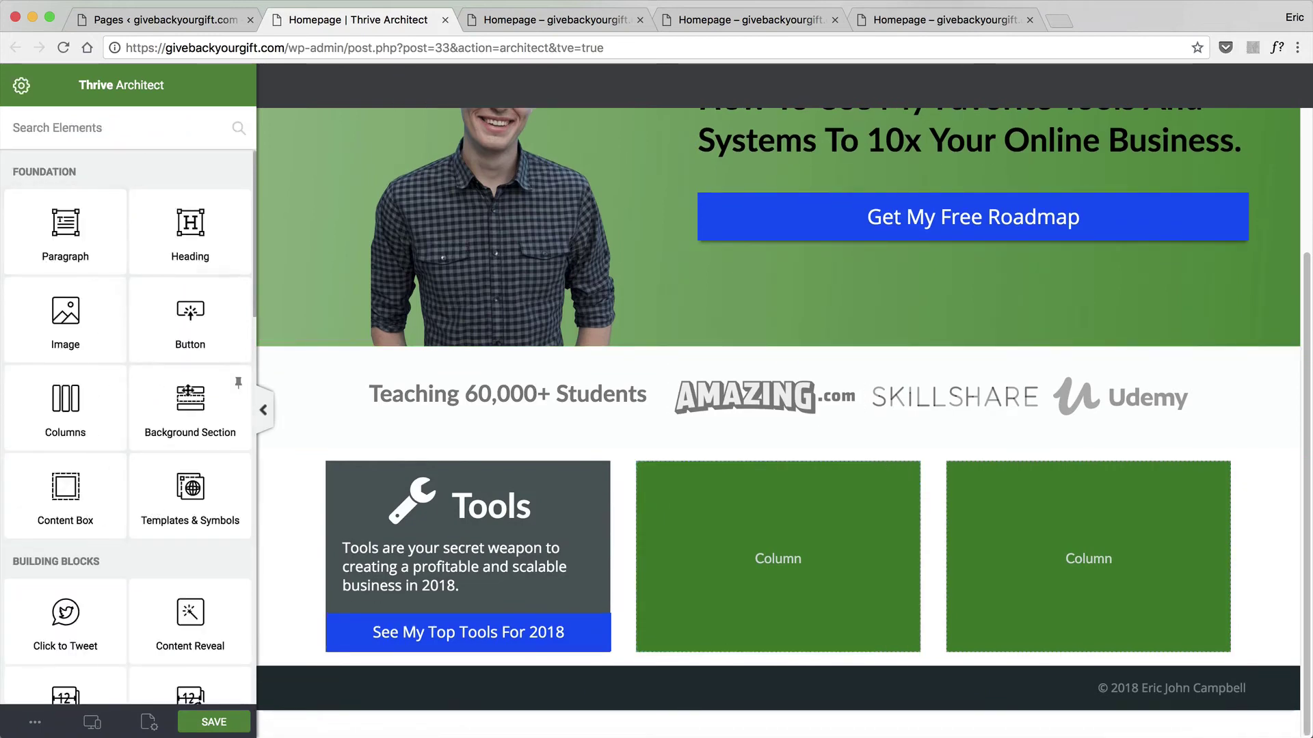
drag(191, 403, 651, 688)
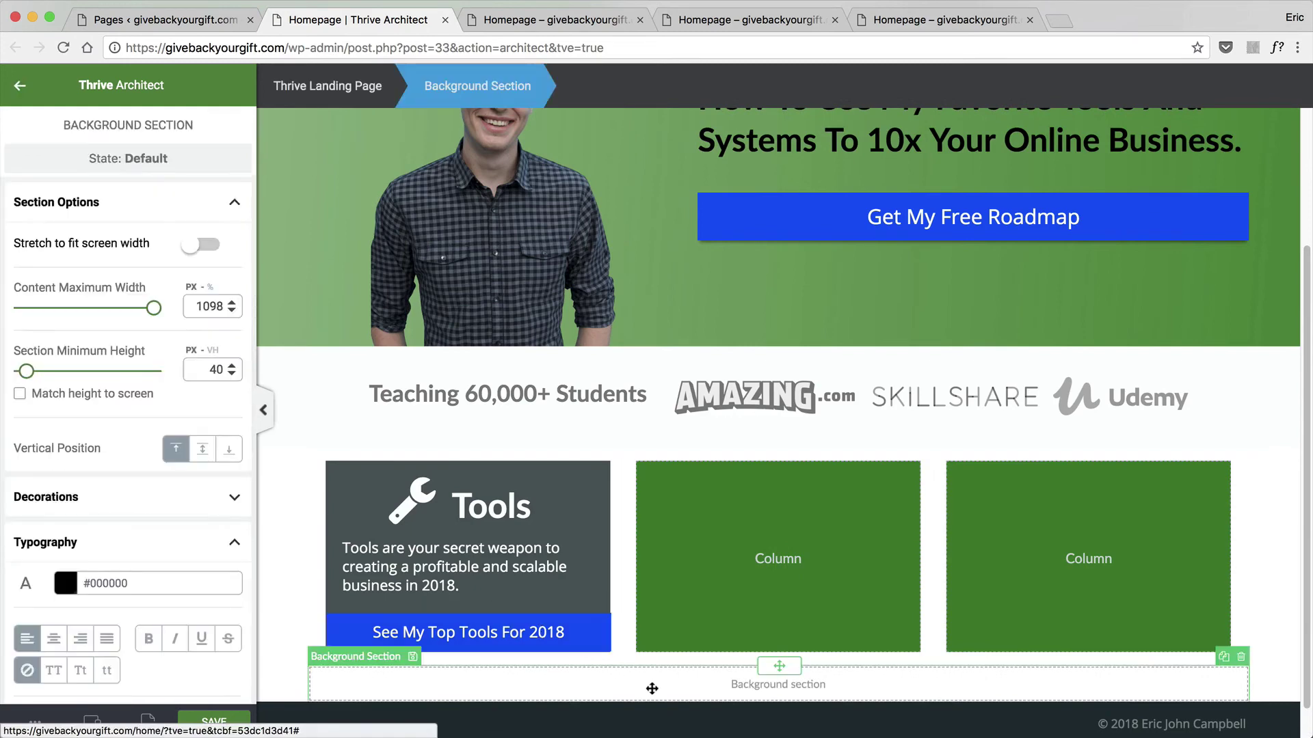
scroll(142, 488, down, 1)
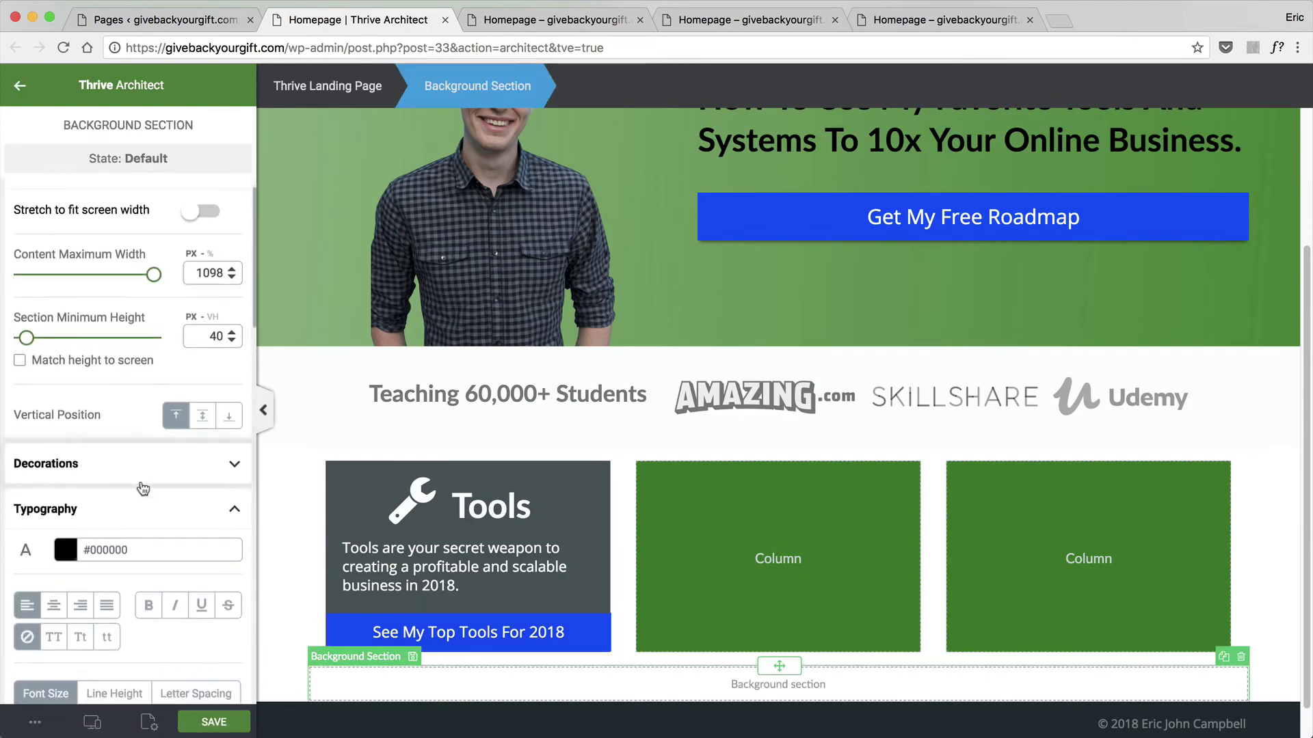
scroll(142, 488, down, 1)
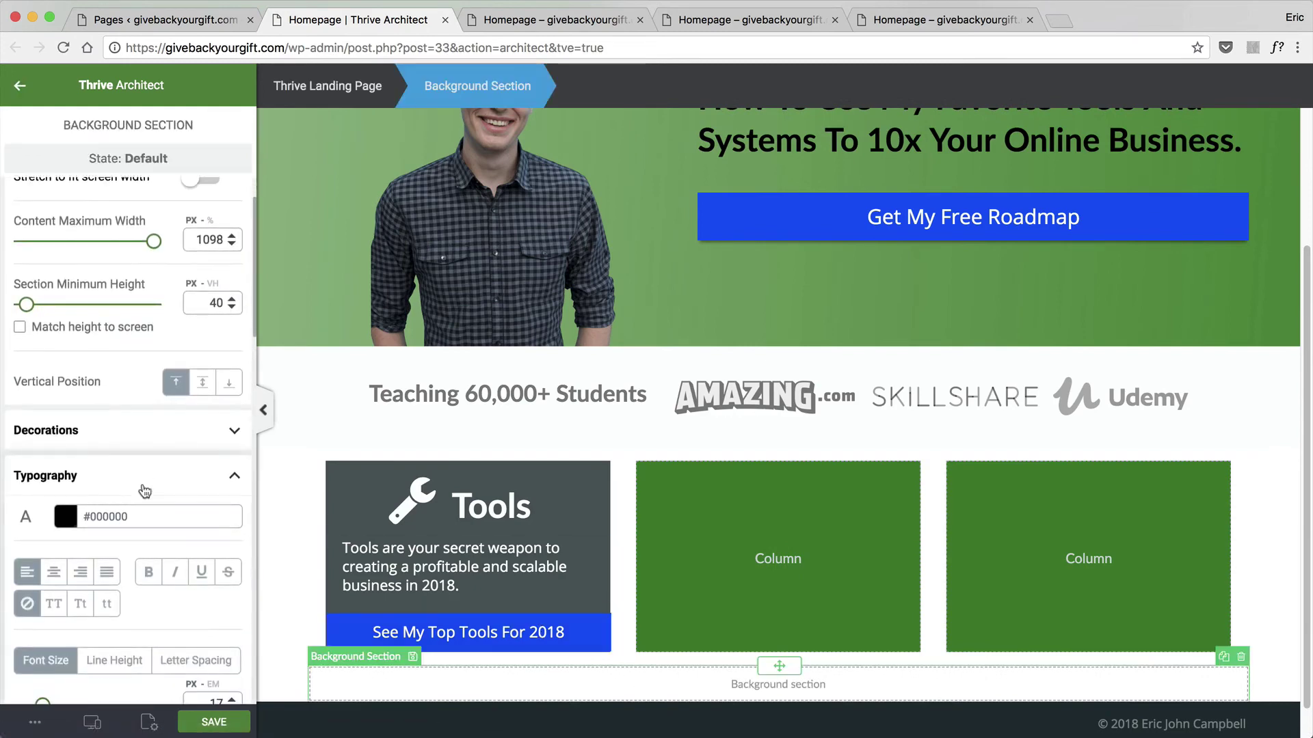
Set the Tools column's background back to the saved dark color #1b2f33 at 100% opacity.
click(355, 482)
click(654, 88)
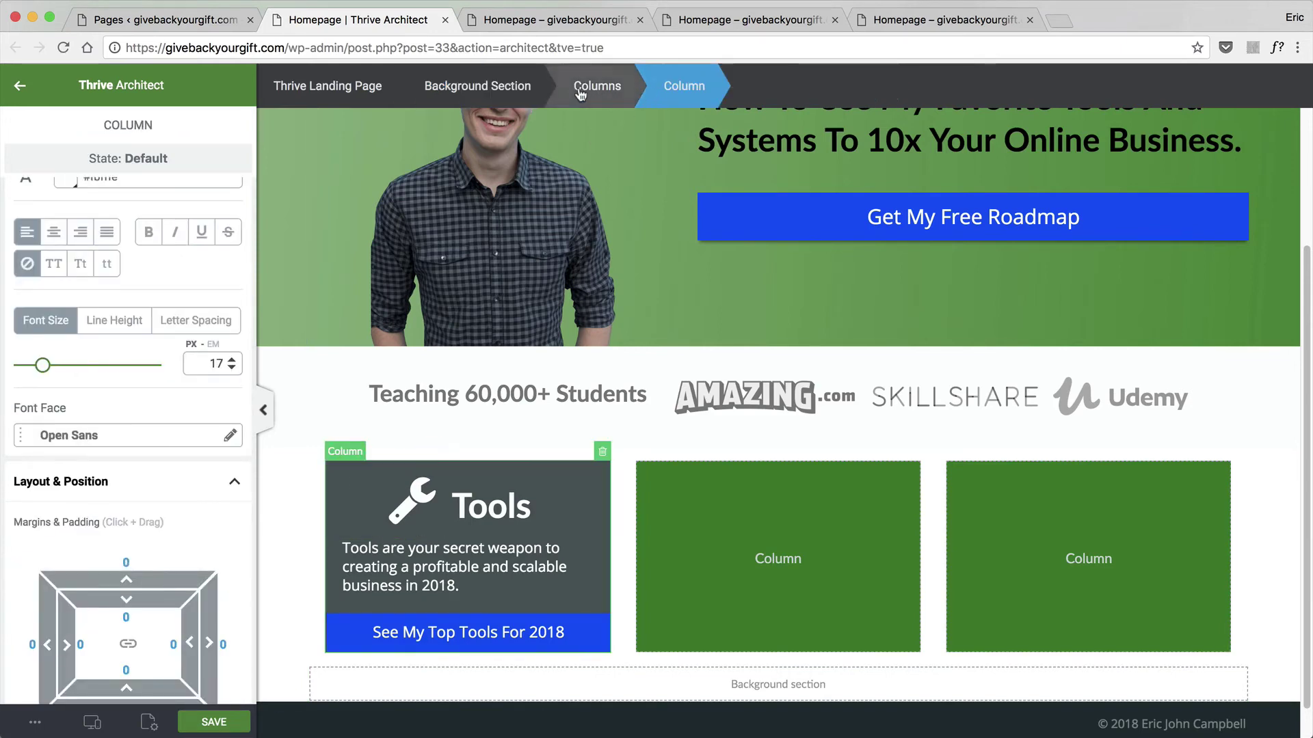
scroll(438, 288, down, 1)
scroll(199, 438, down, 10)
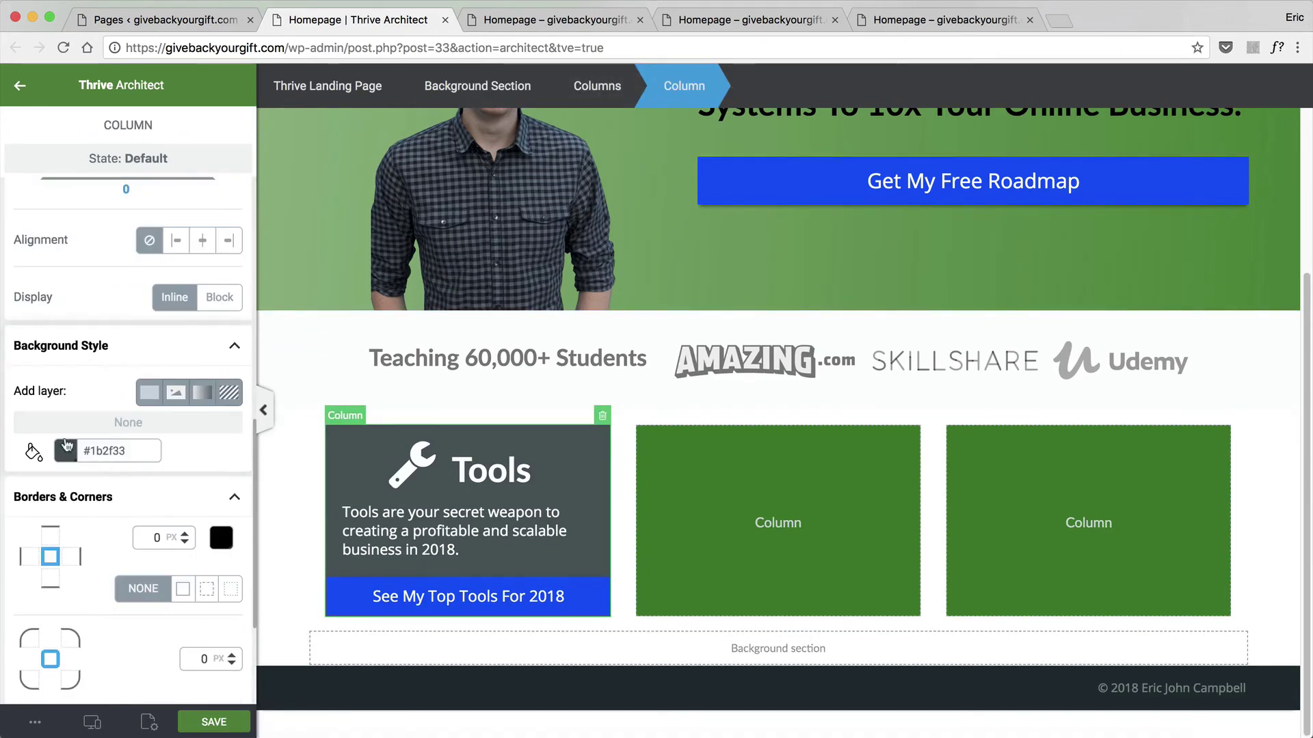
click(66, 448)
click(107, 522)
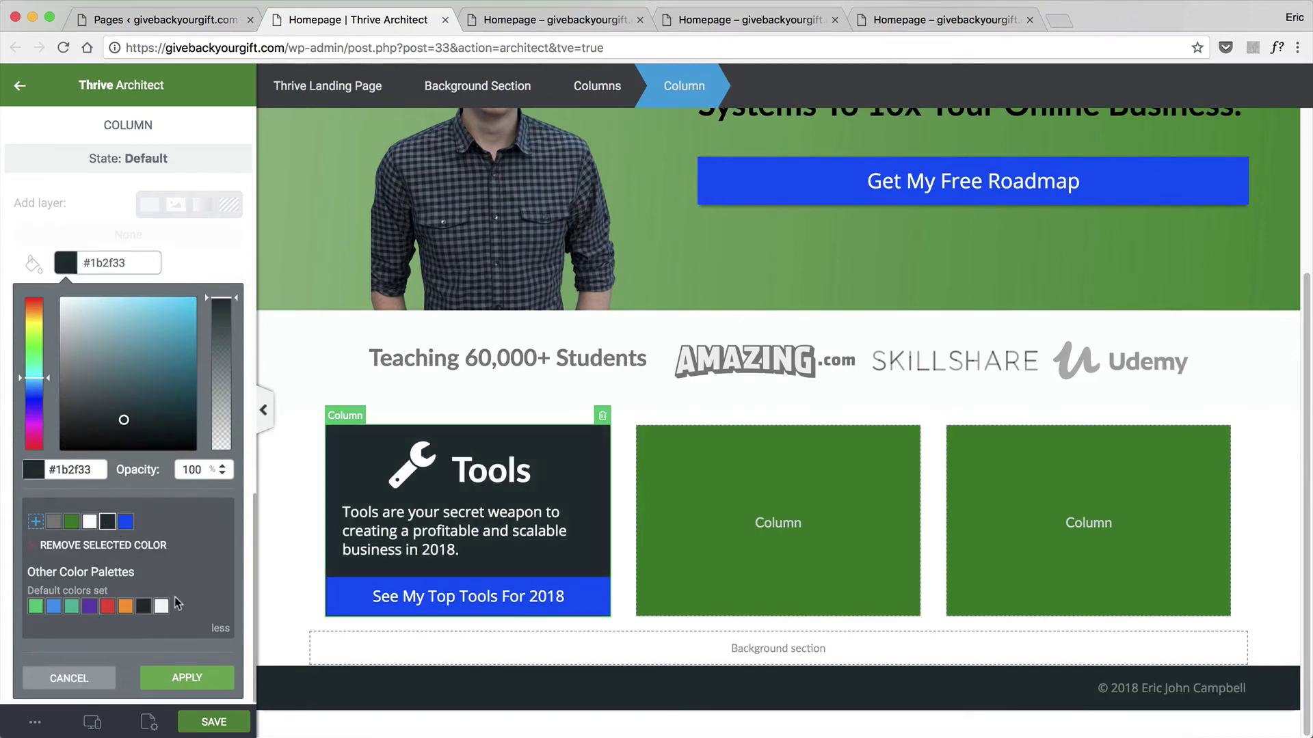
click(214, 677)
click(290, 551)
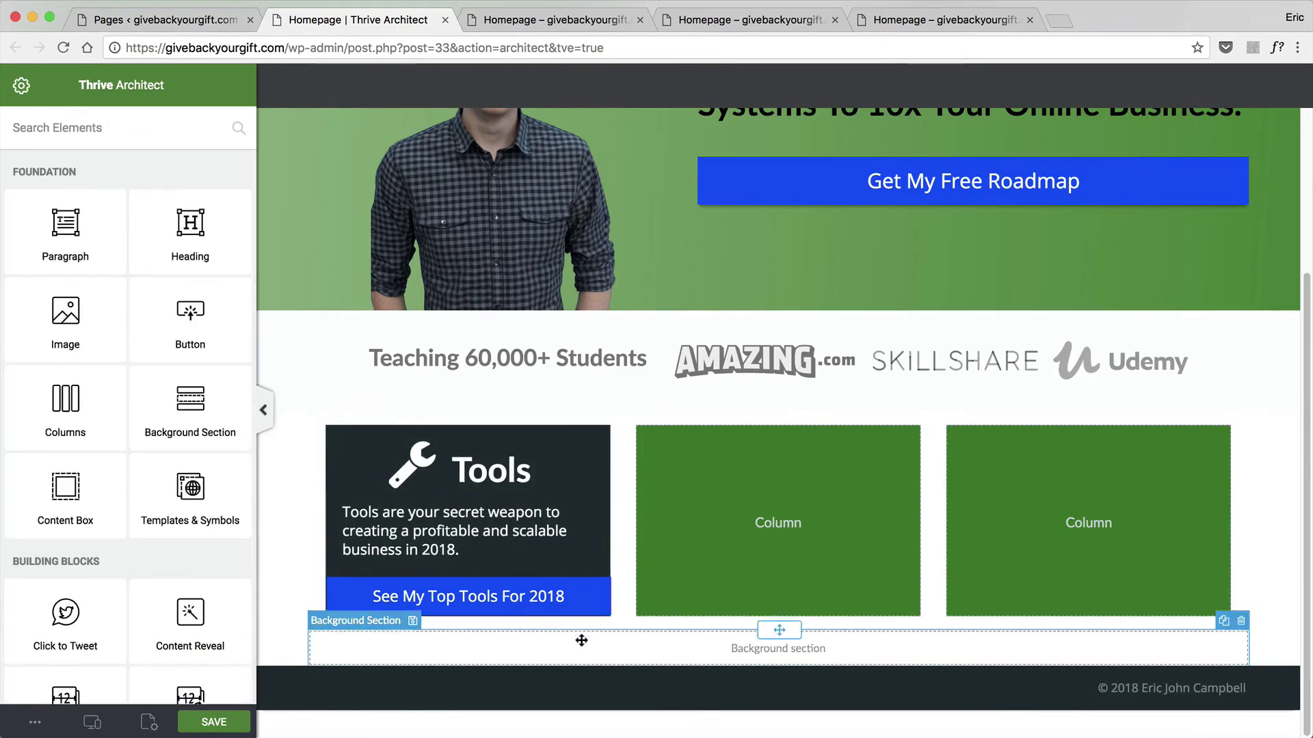
Stretch the new background section to the screen width and give it the saved green background color #26831a.
click(607, 649)
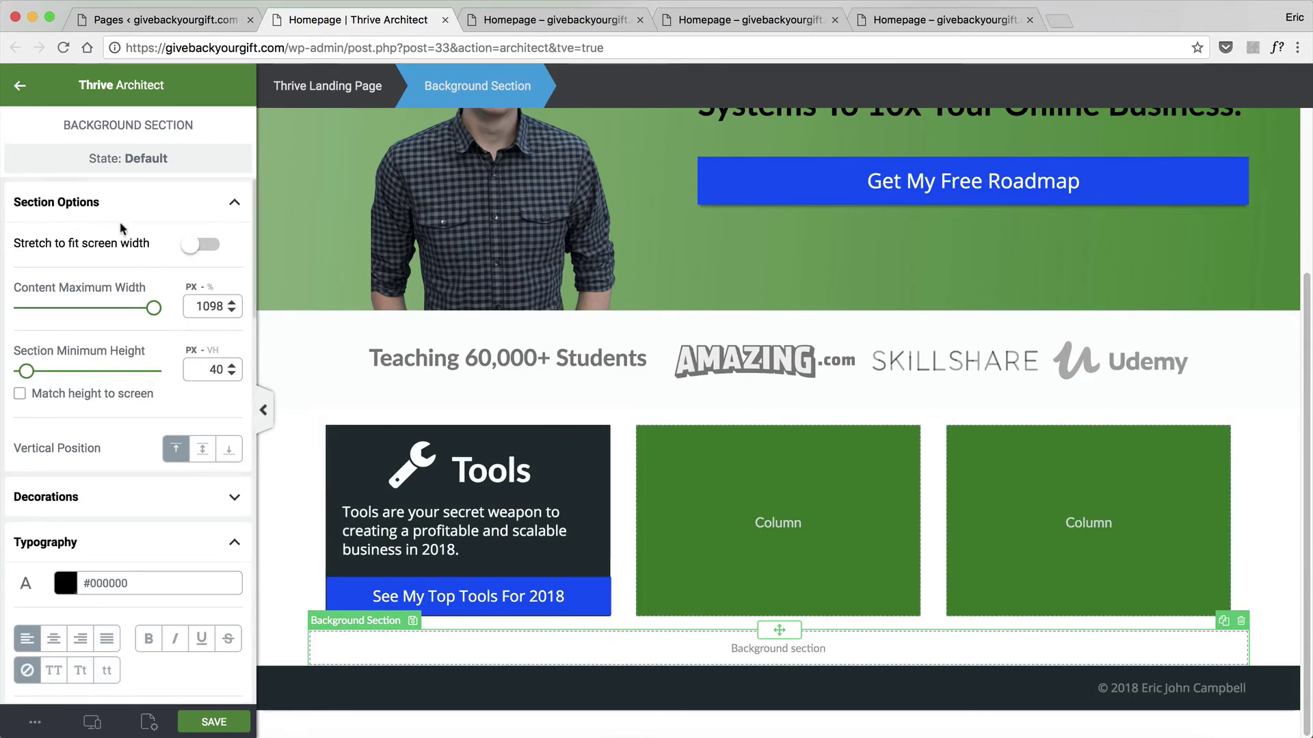
click(202, 245)
scroll(117, 419, down, 10)
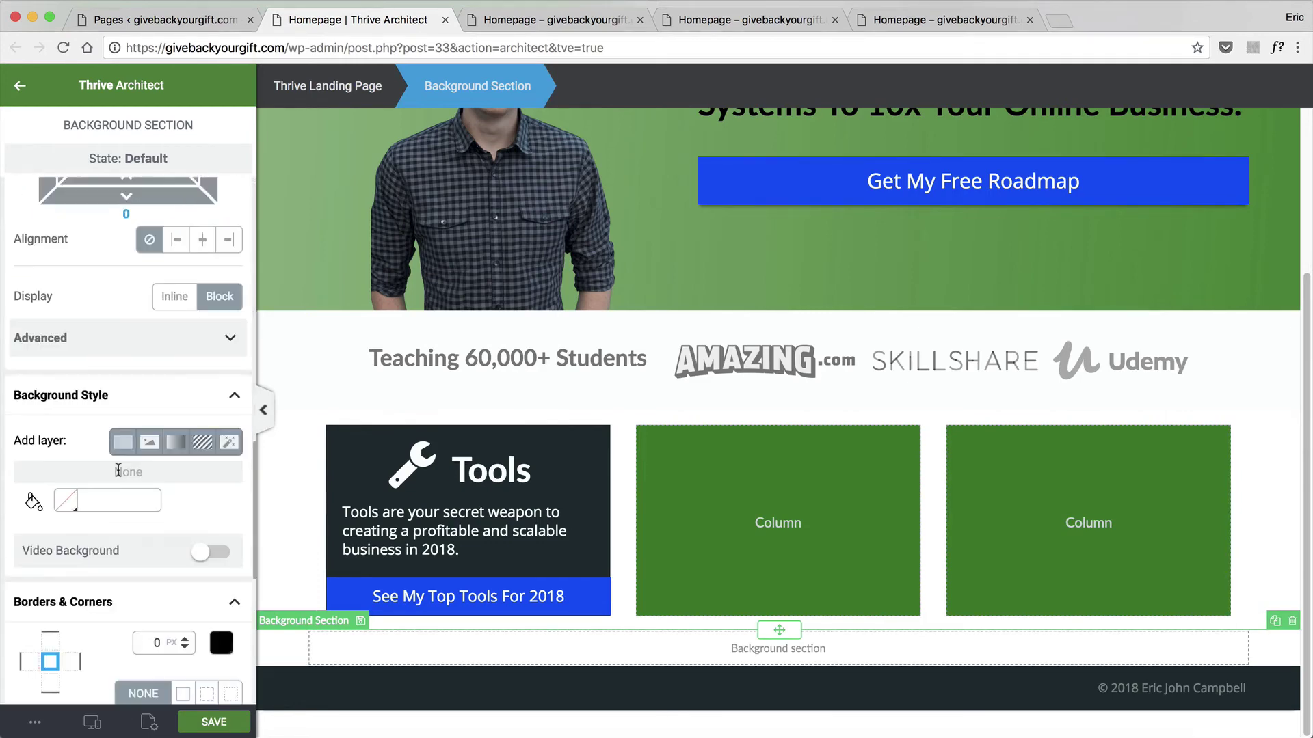
click(75, 492)
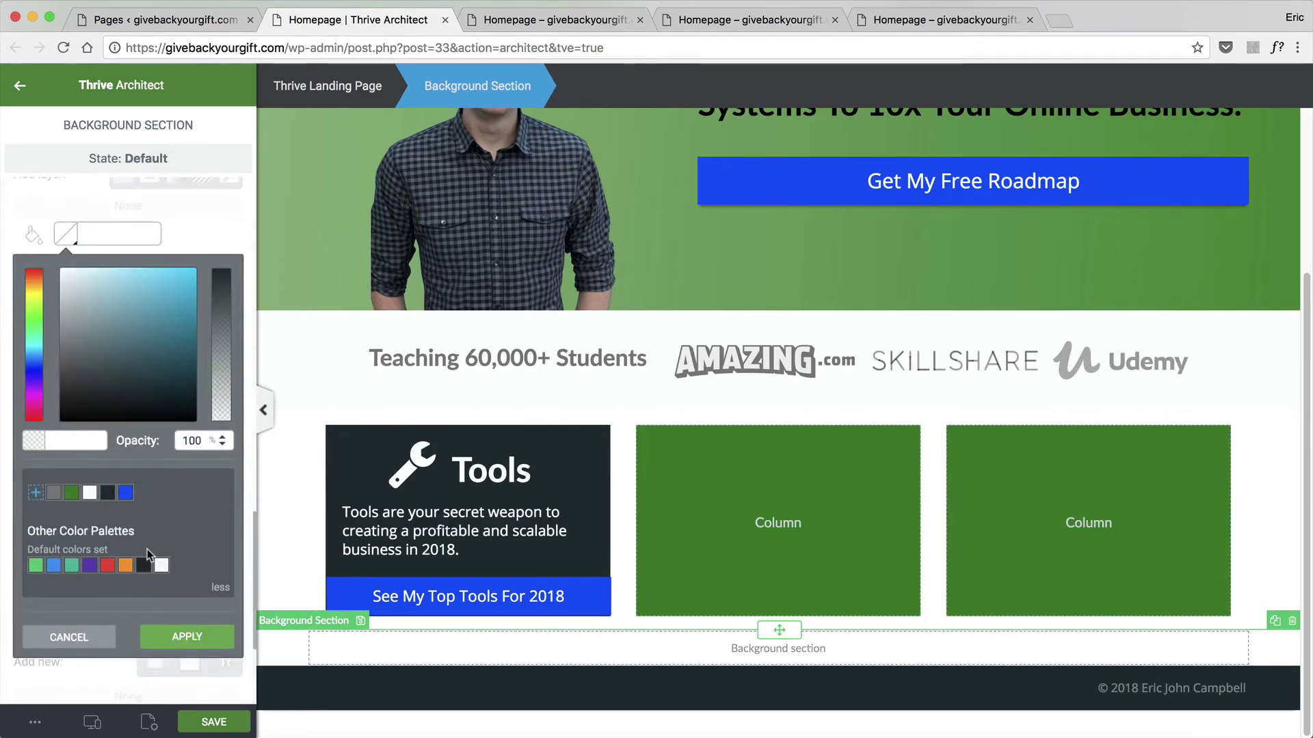
click(71, 492)
click(182, 636)
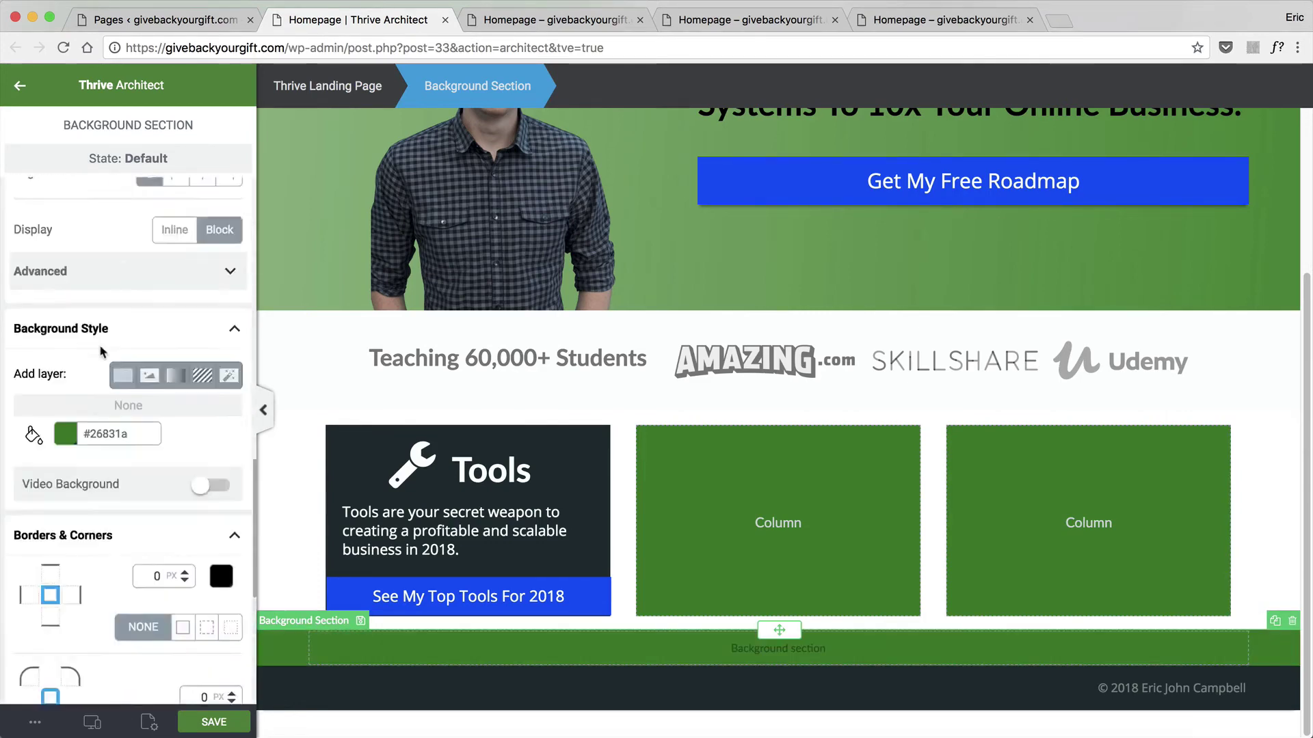
Increase the minimum height of the green background section to about 214 px.
scroll(100, 351, up, 10)
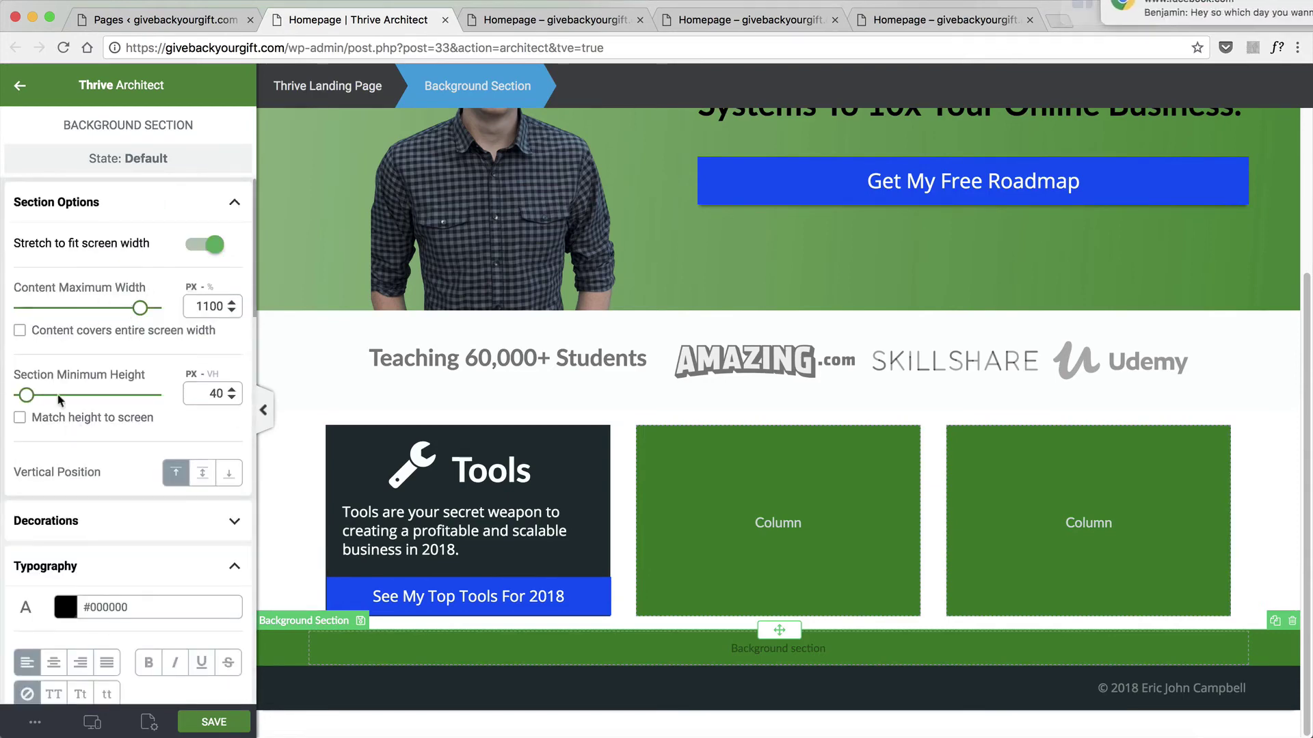
drag(27, 395, 51, 395)
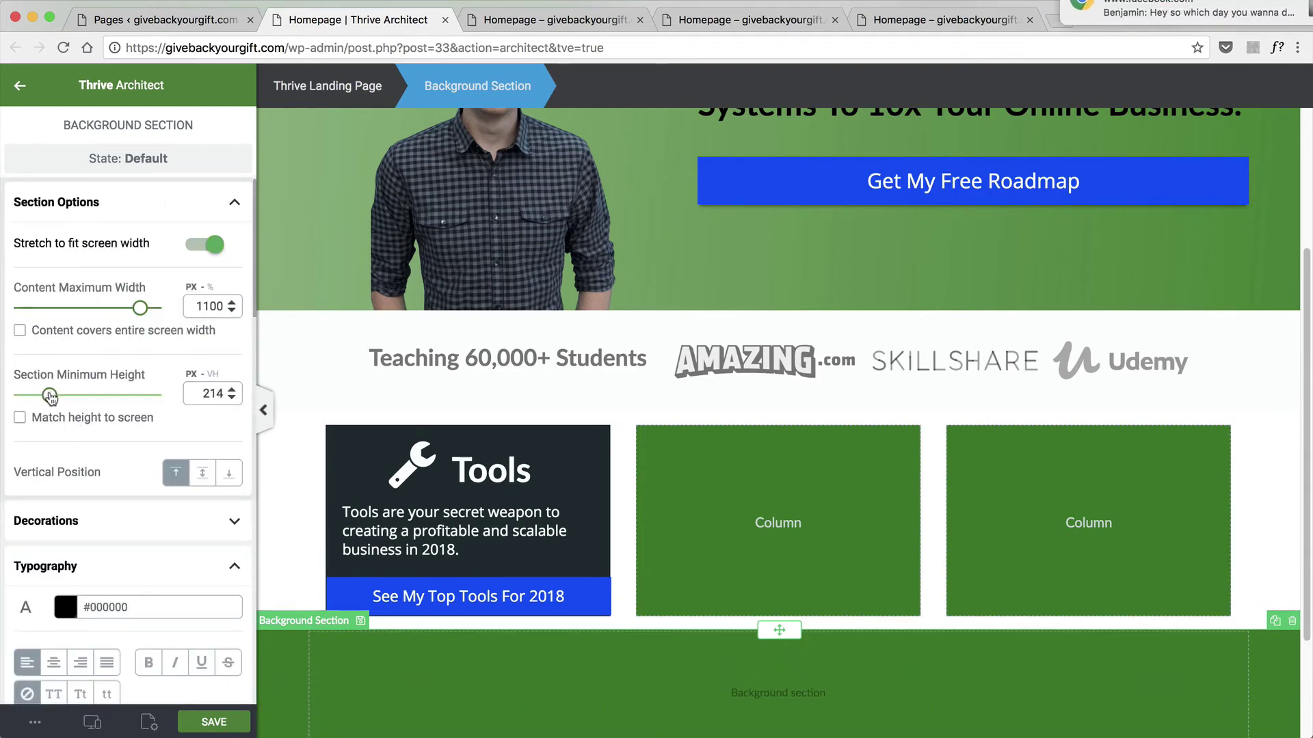
scroll(490, 478, down, 5)
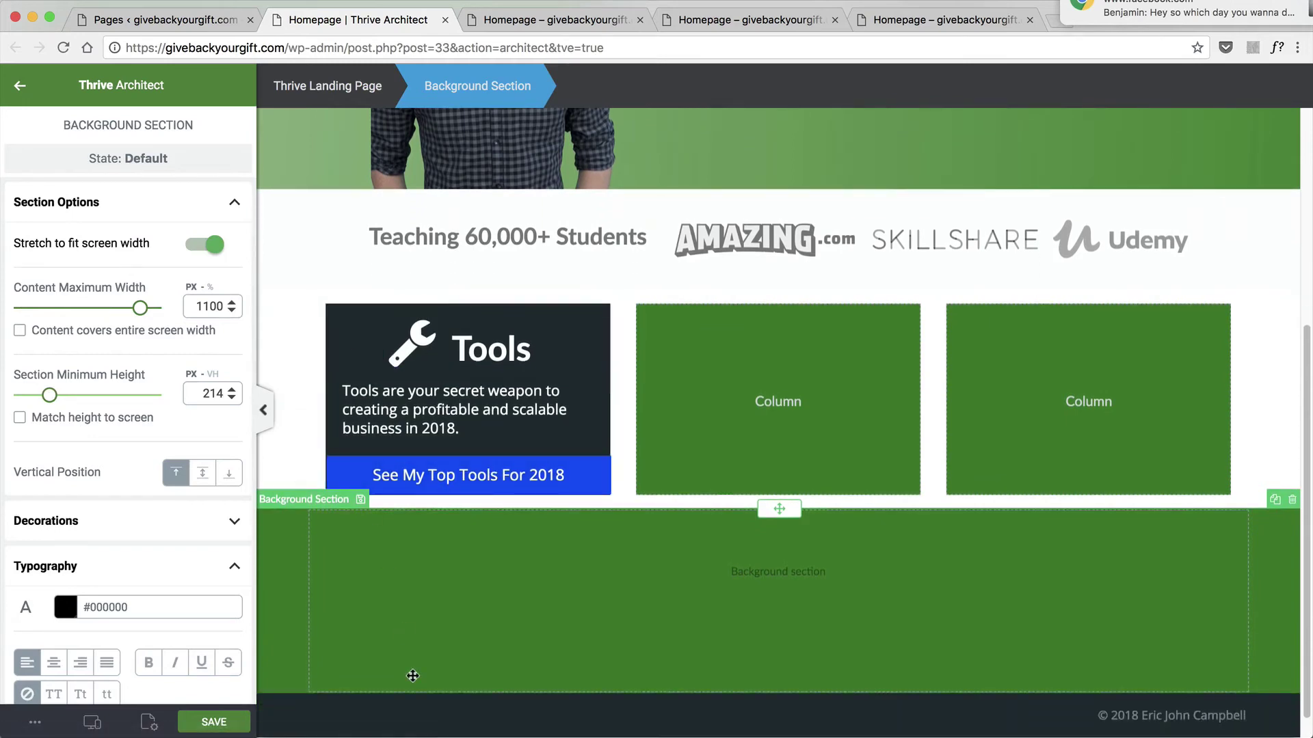
Reduce the width of the Tools column's button to about 77% and set its size to S.
click(554, 463)
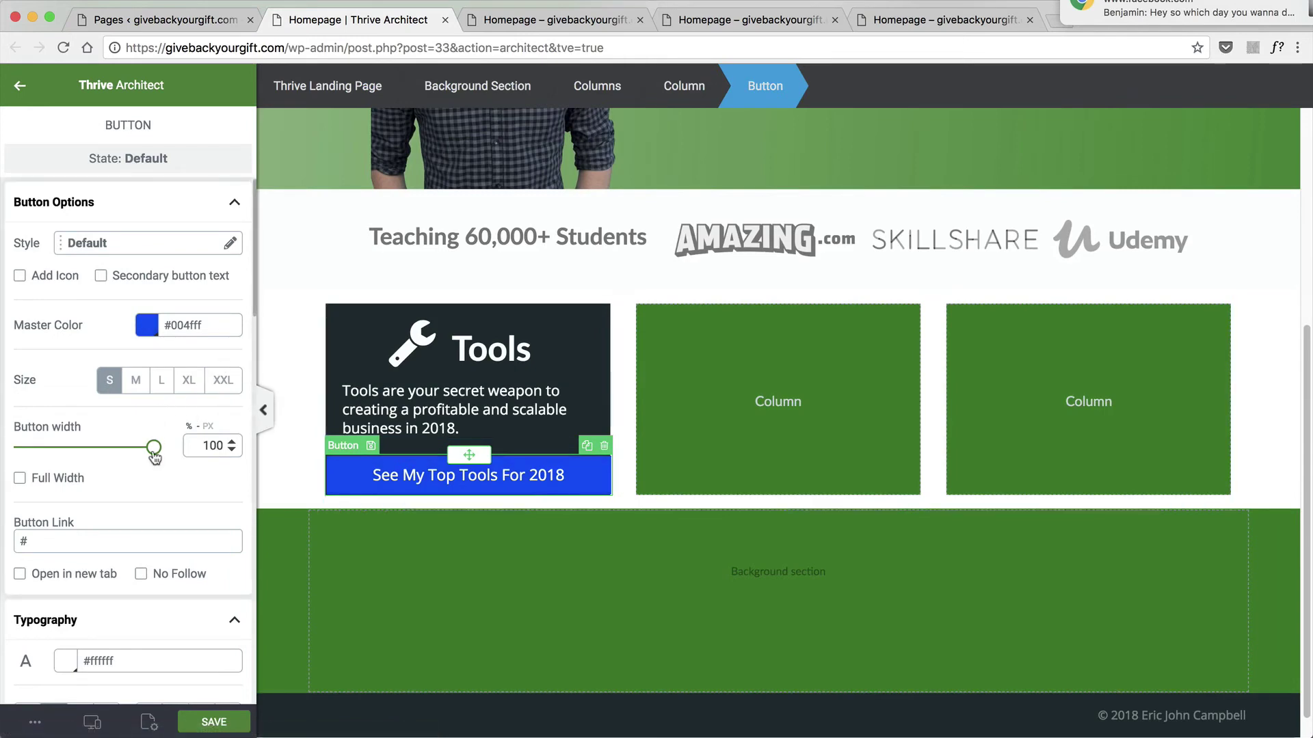
drag(154, 448, 124, 447)
click(134, 380)
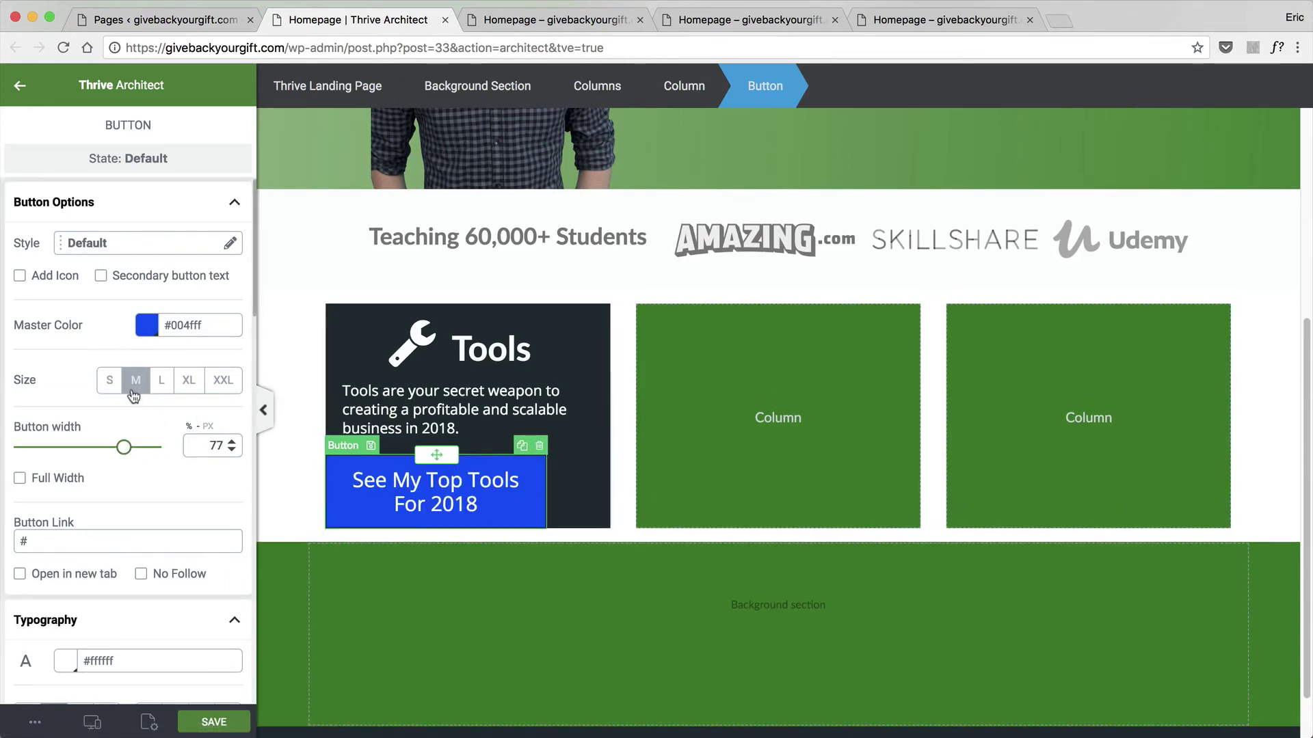
click(109, 380)
Center-align the Tools column's button and set its bottom margin to 20.
scroll(147, 492, down, 8)
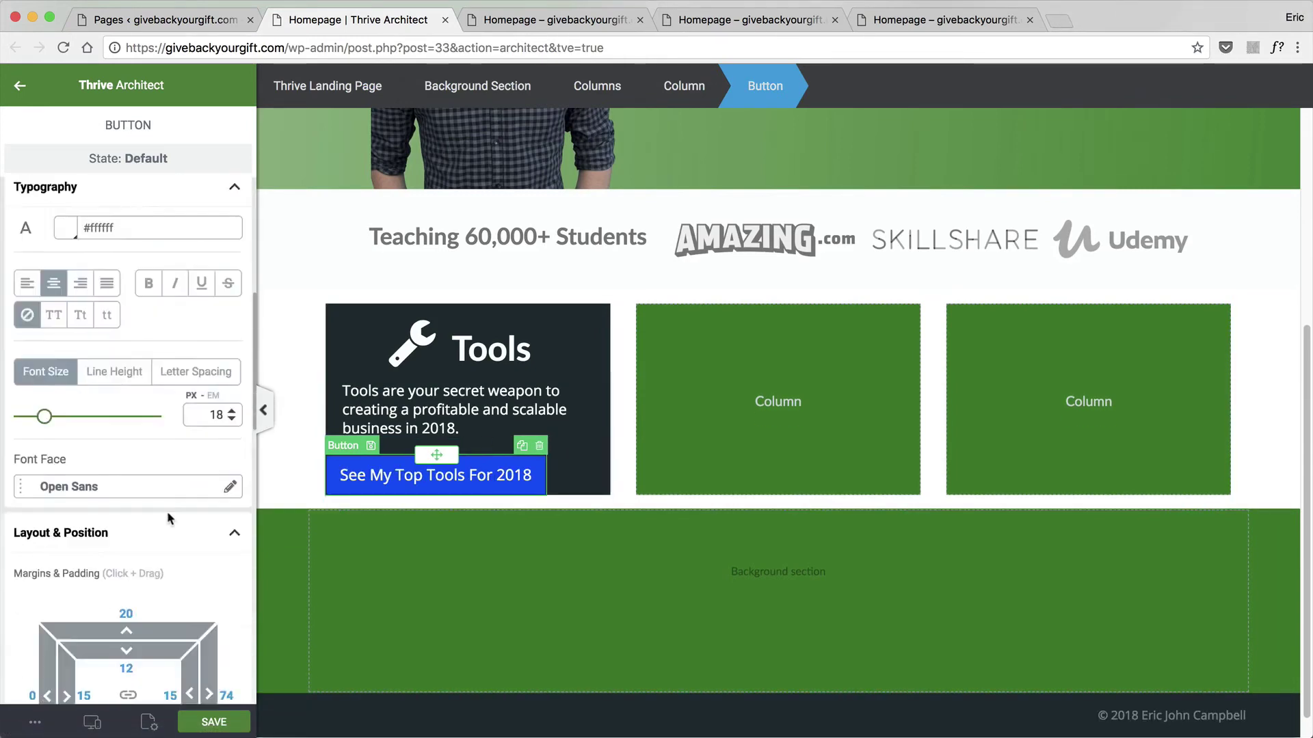
scroll(171, 518, down, 5)
click(202, 484)
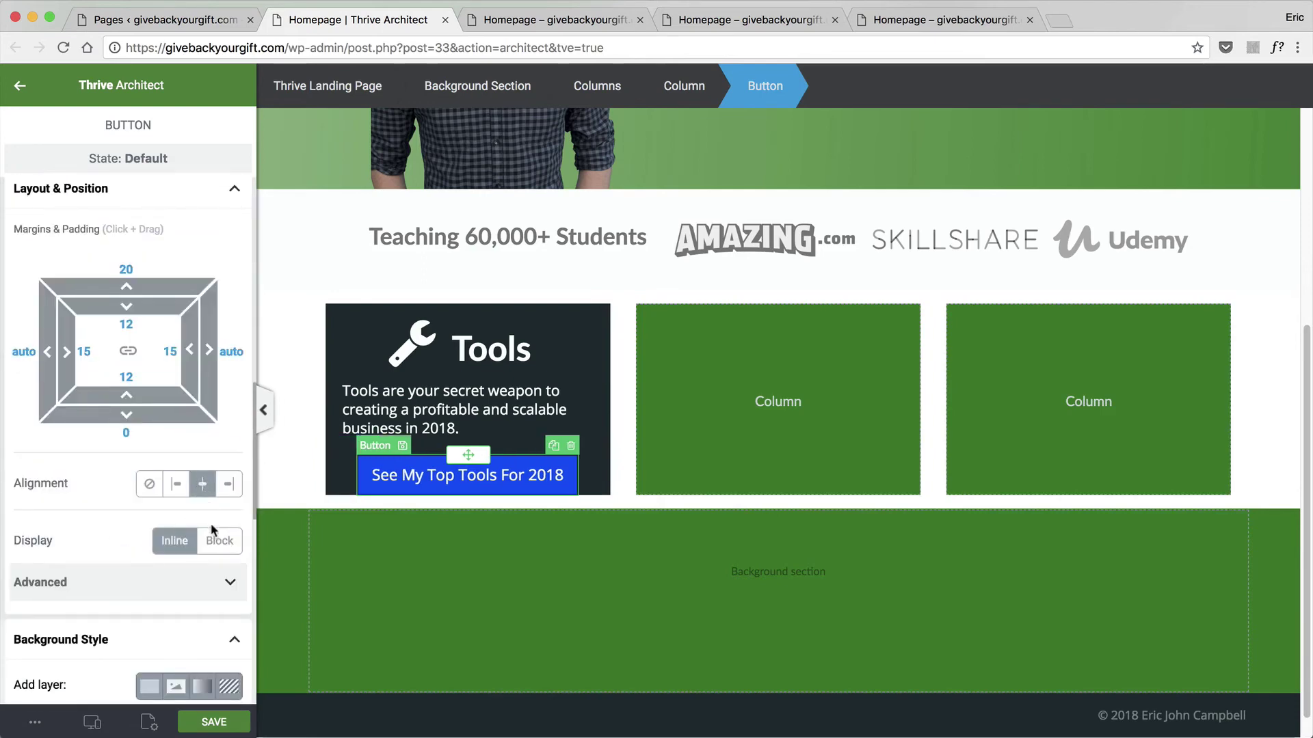
click(122, 433)
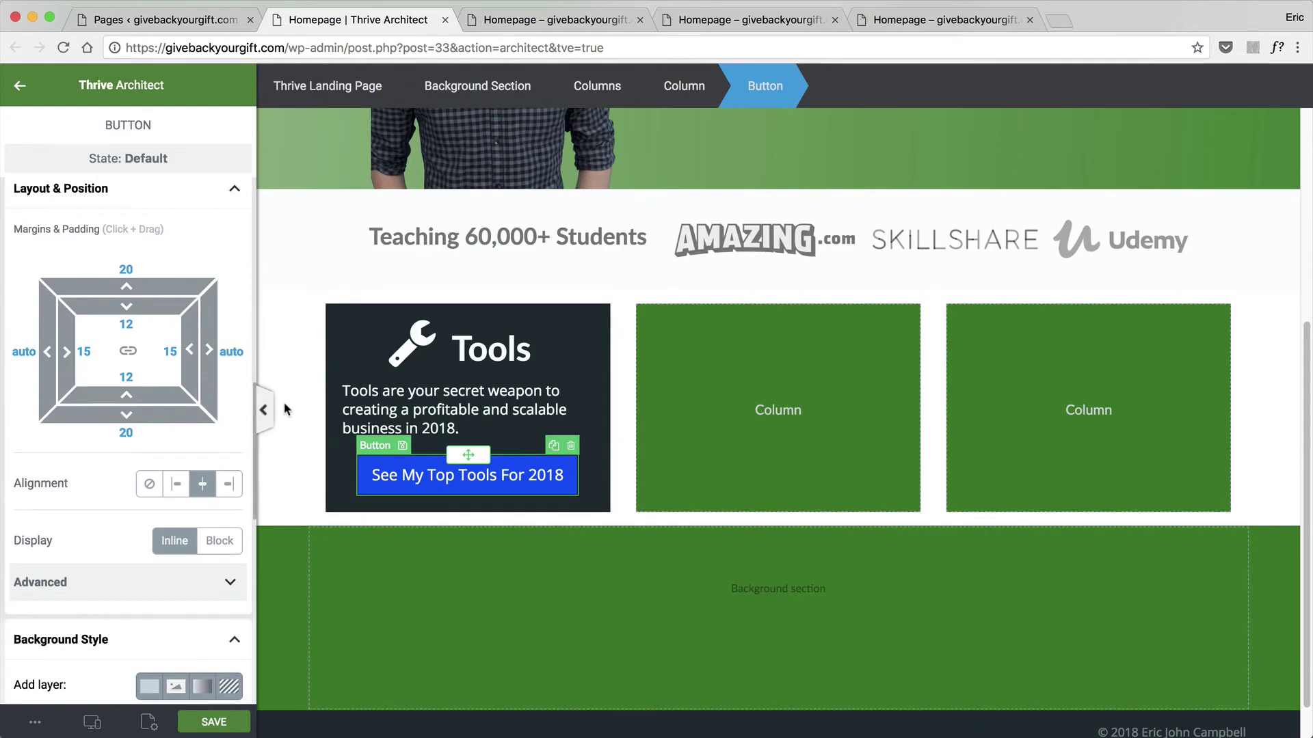
click(306, 275)
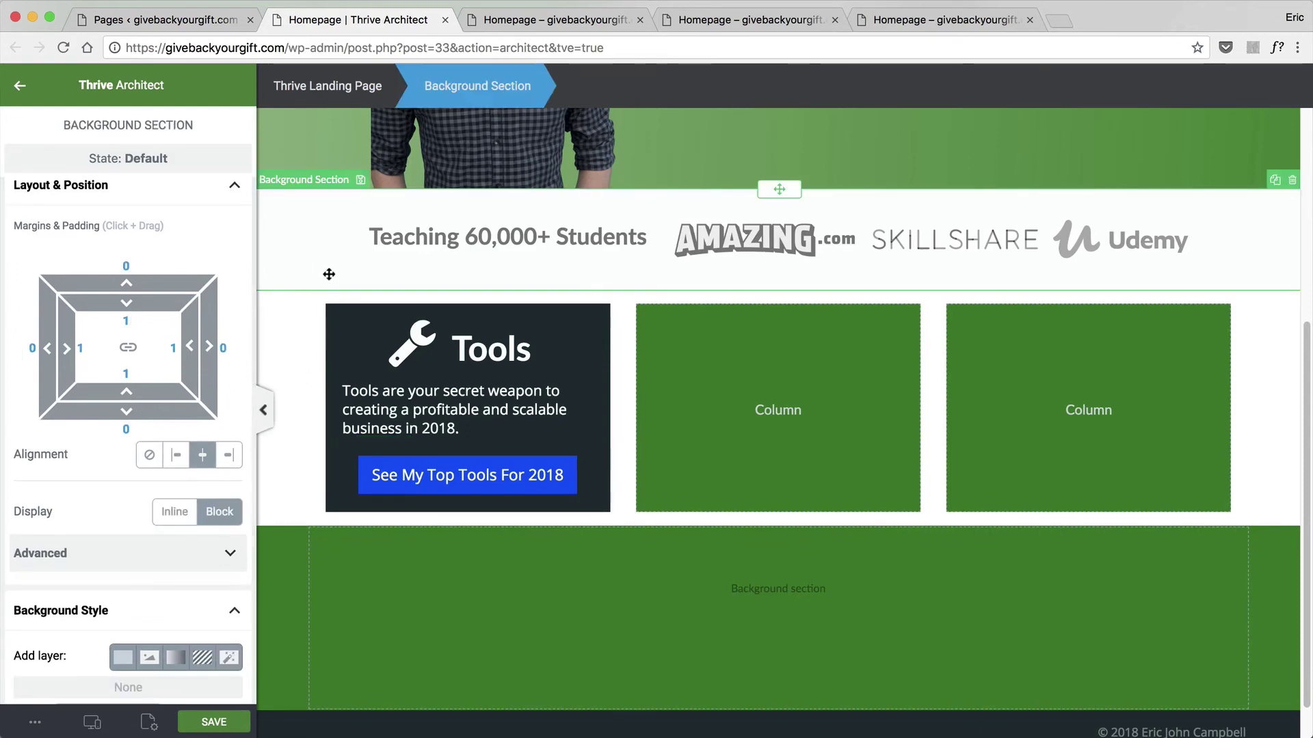
Align the Tools column's button to the left and set its left margin to 20.
click(424, 468)
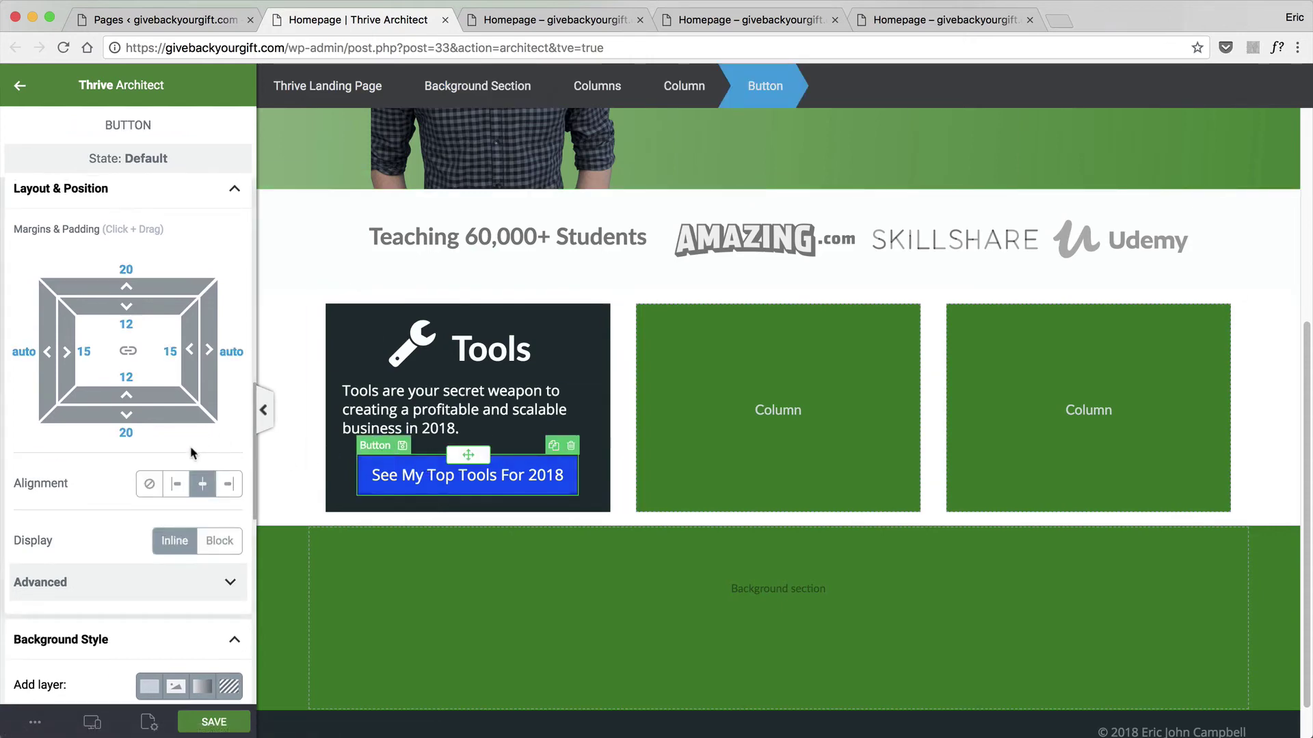
click(174, 479)
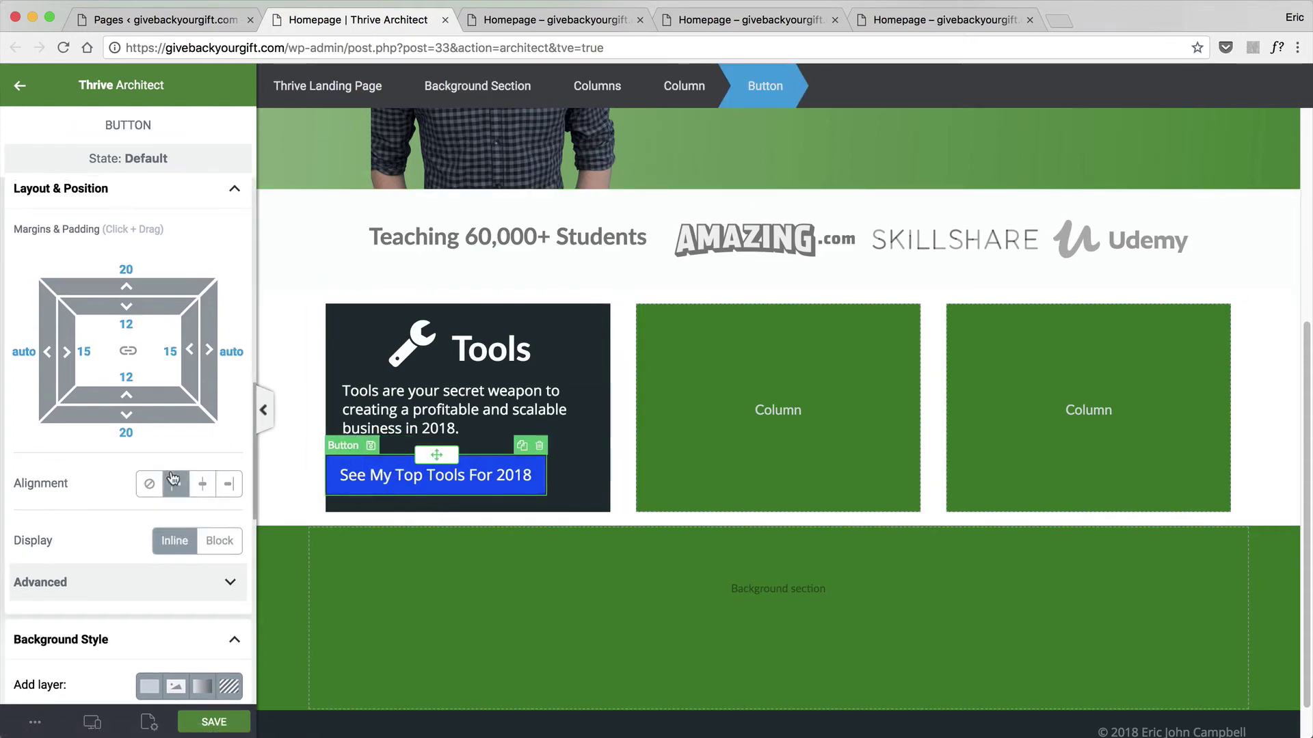
click(14, 354)
text(20)
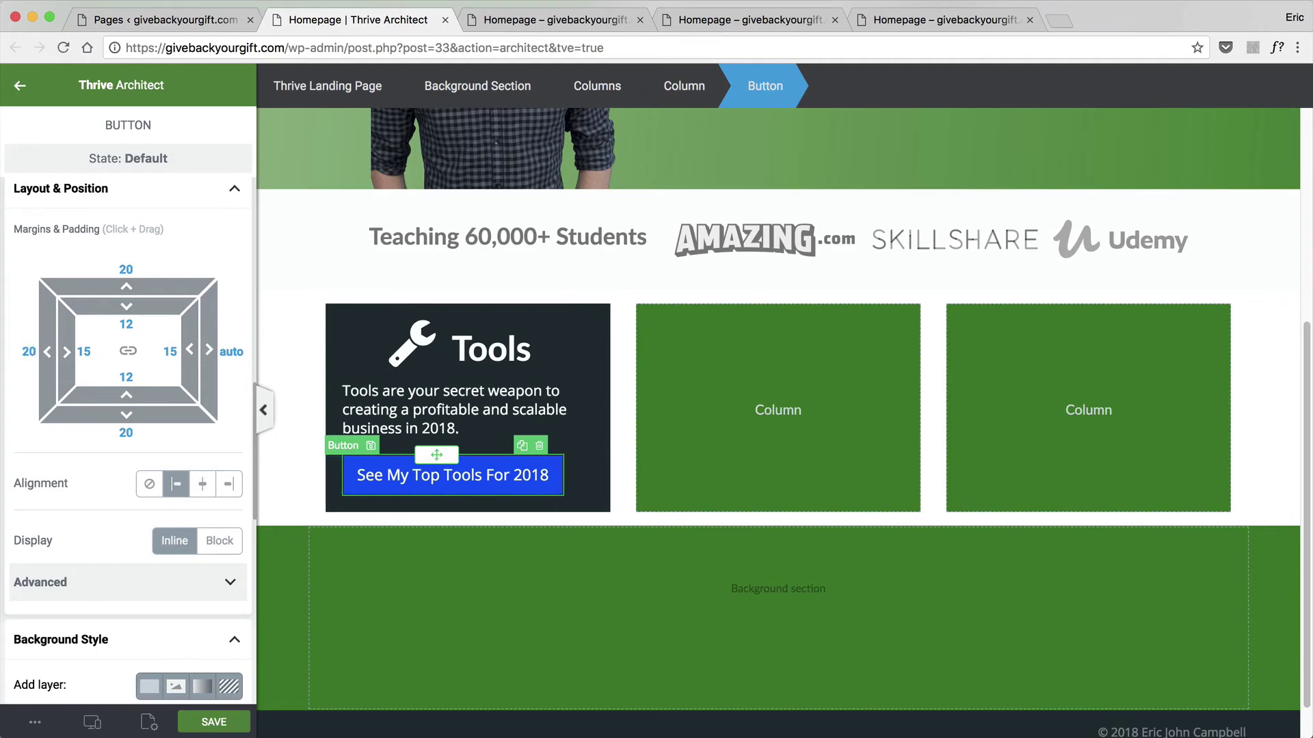
click(289, 293)
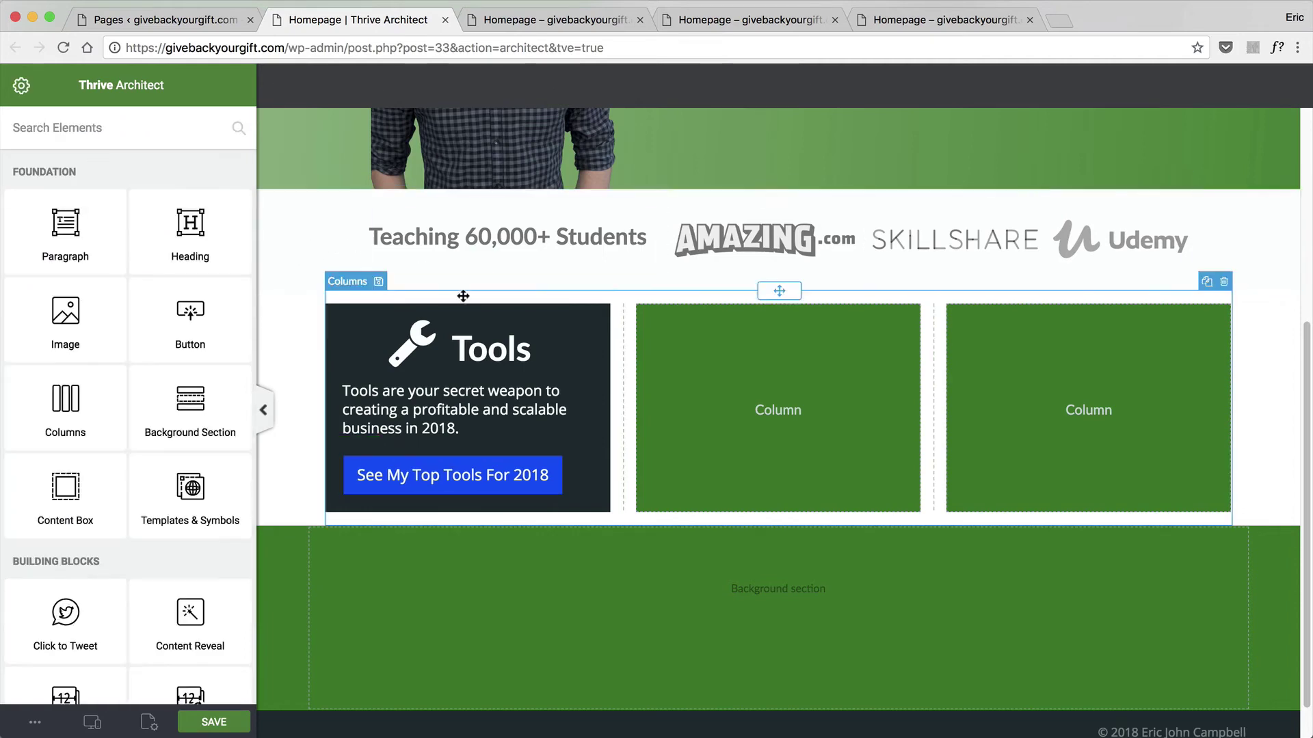
Replace the Tools button's text with the site owner's first name in the possessive followed by "Tools".
double_click(454, 477)
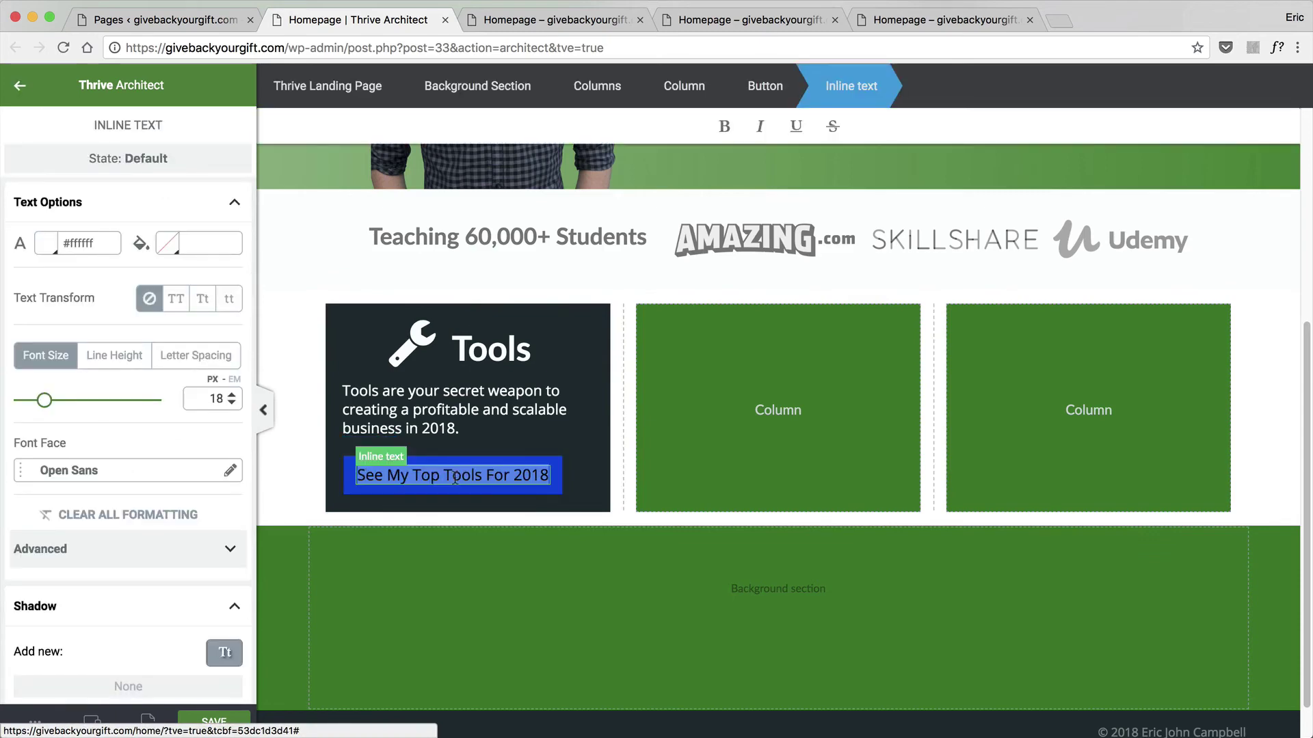
text(Eric's Tools)
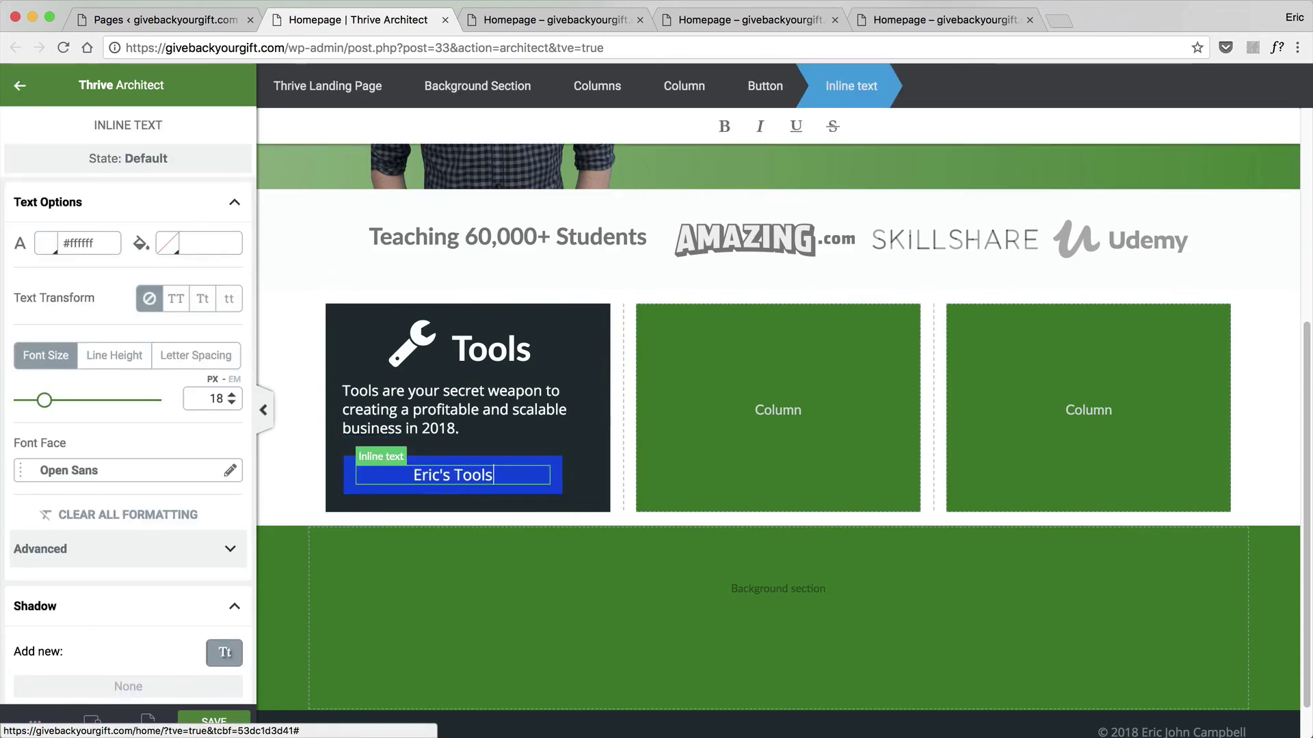
click(615, 519)
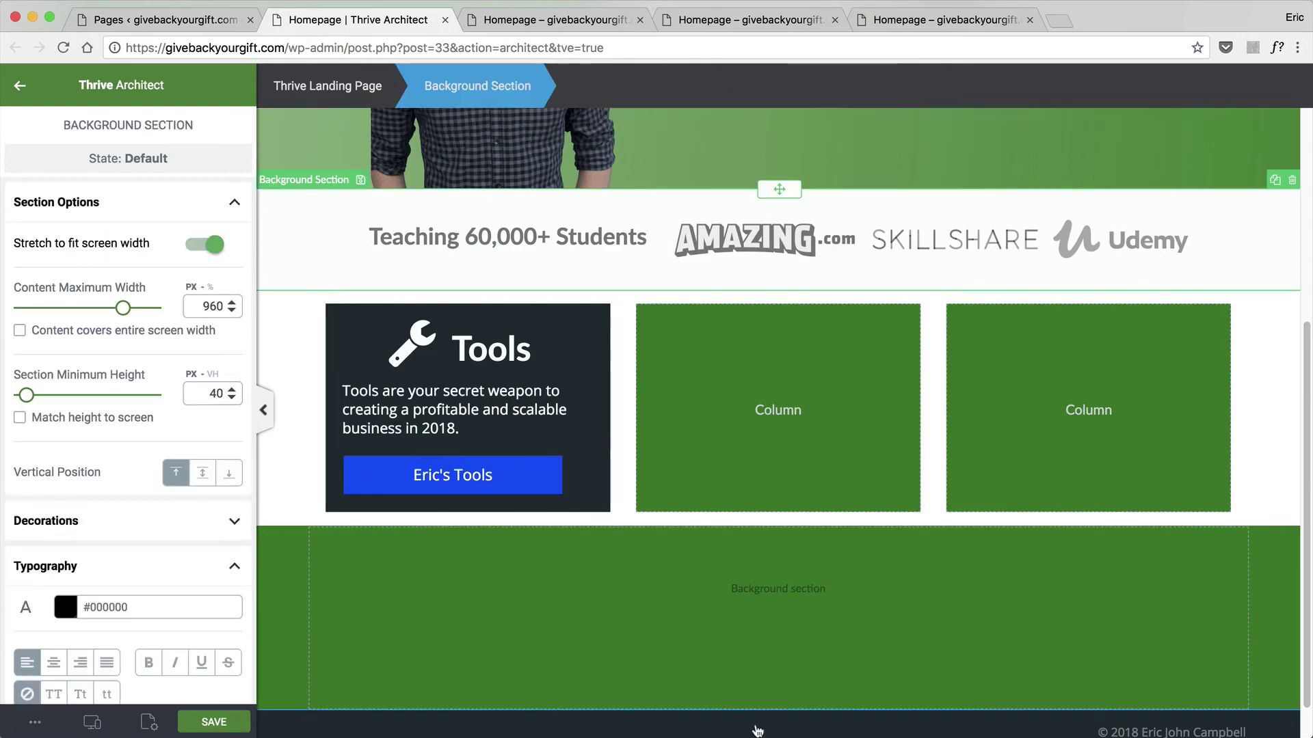
Widen the Tools column's button to about 86%.
click(551, 465)
drag(124, 448, 136, 448)
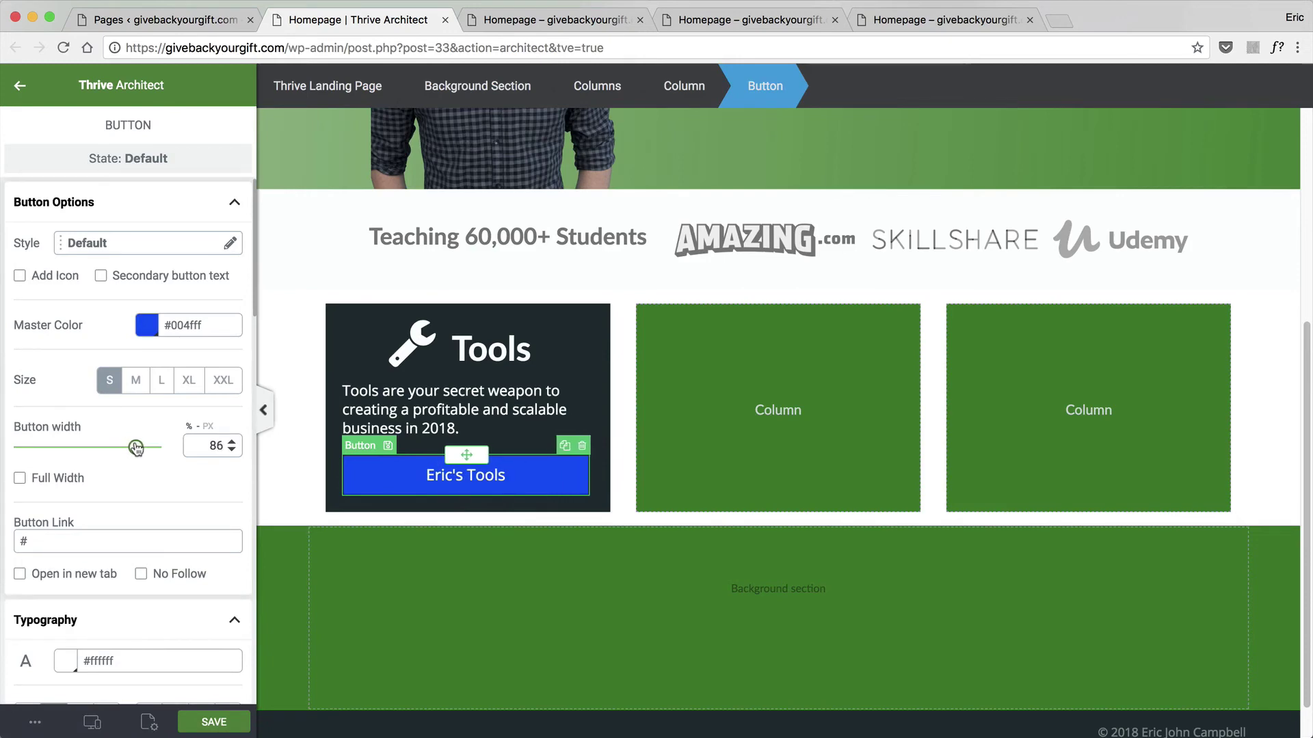
click(492, 601)
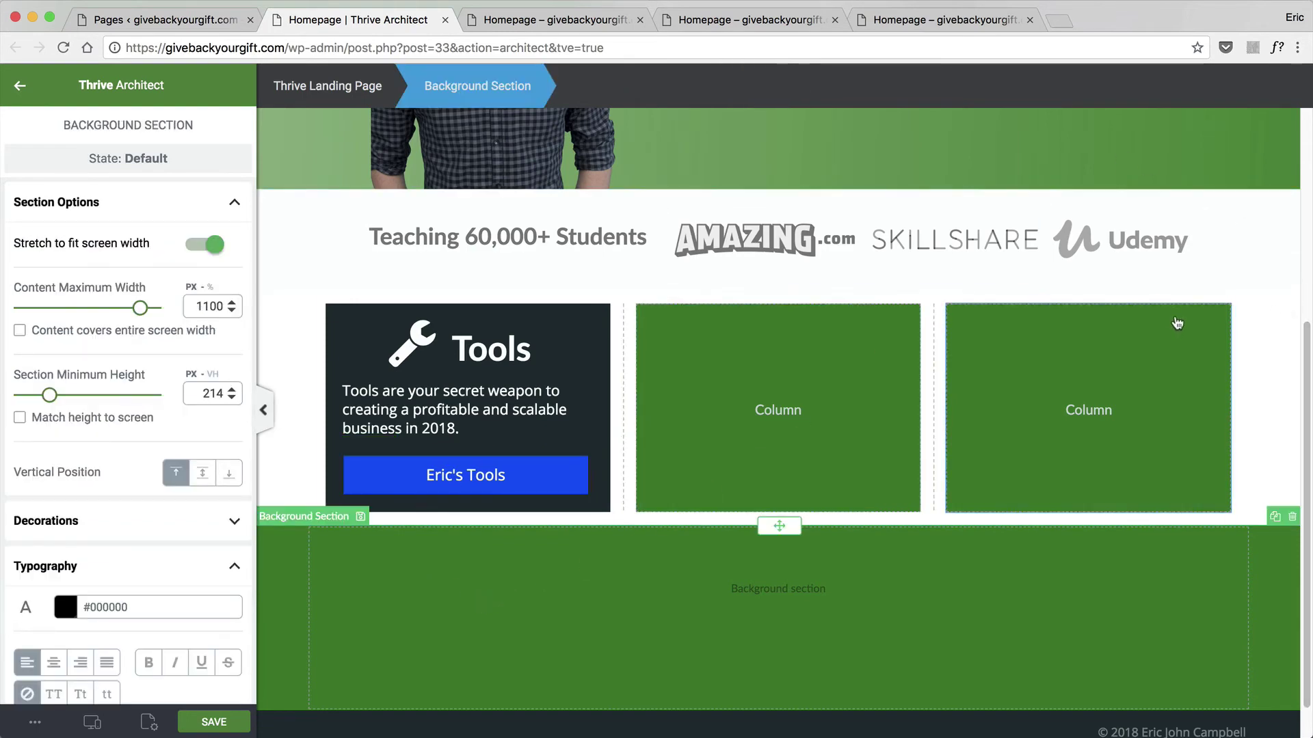
Set the outer Tools column's padding to 10 on all four sides and save the page.
scroll(1173, 322, down, 1)
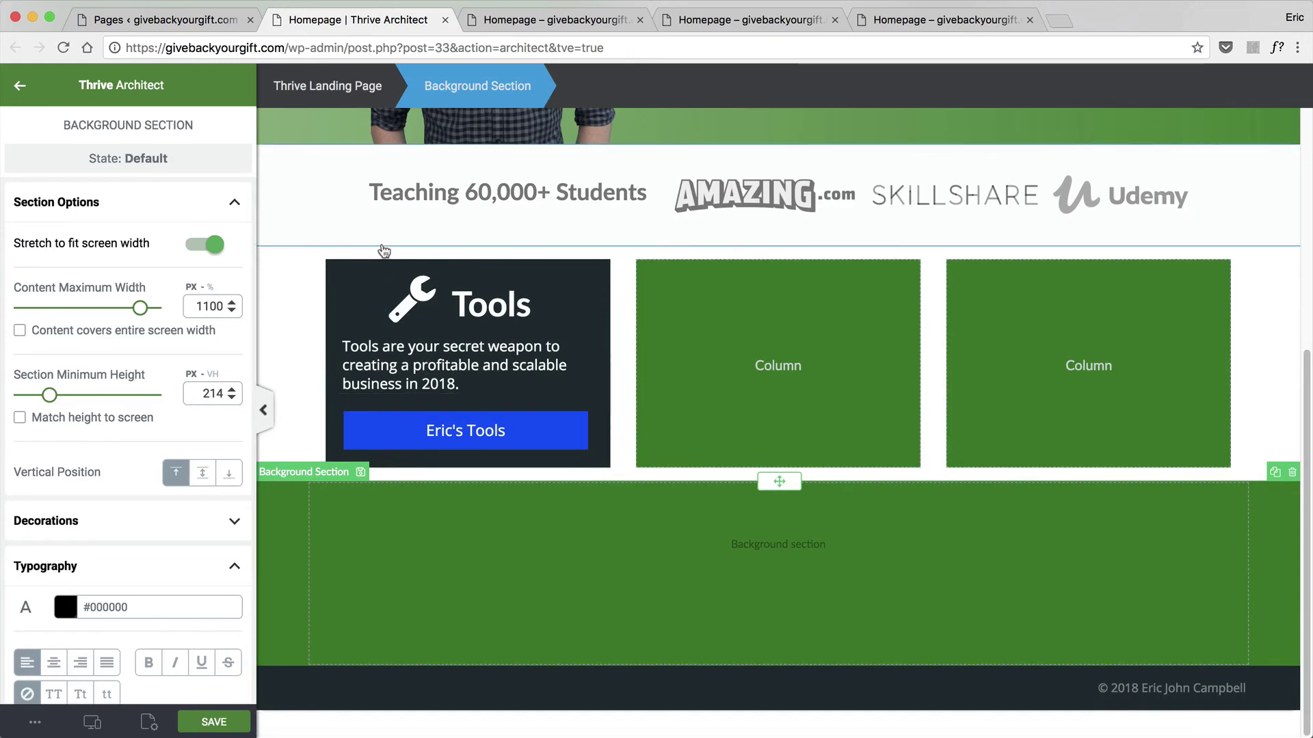
click(347, 295)
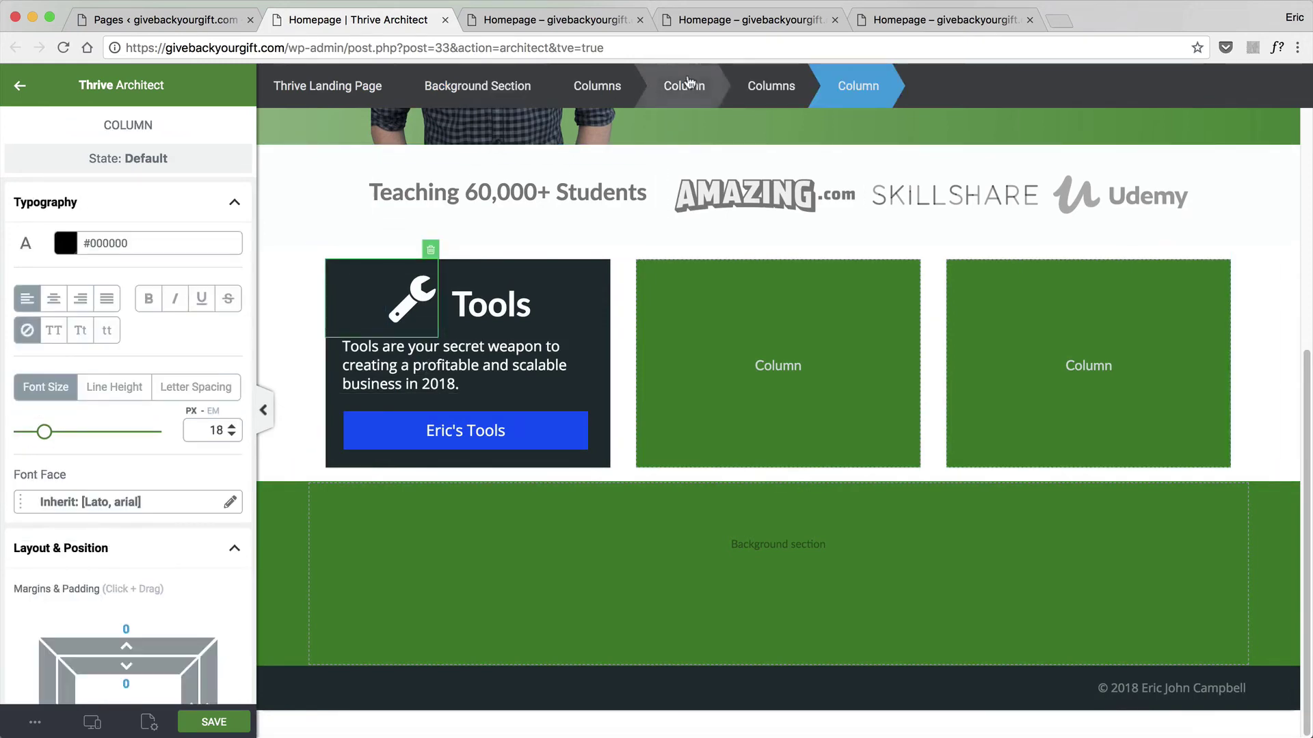
click(684, 86)
scroll(130, 472, down, 3)
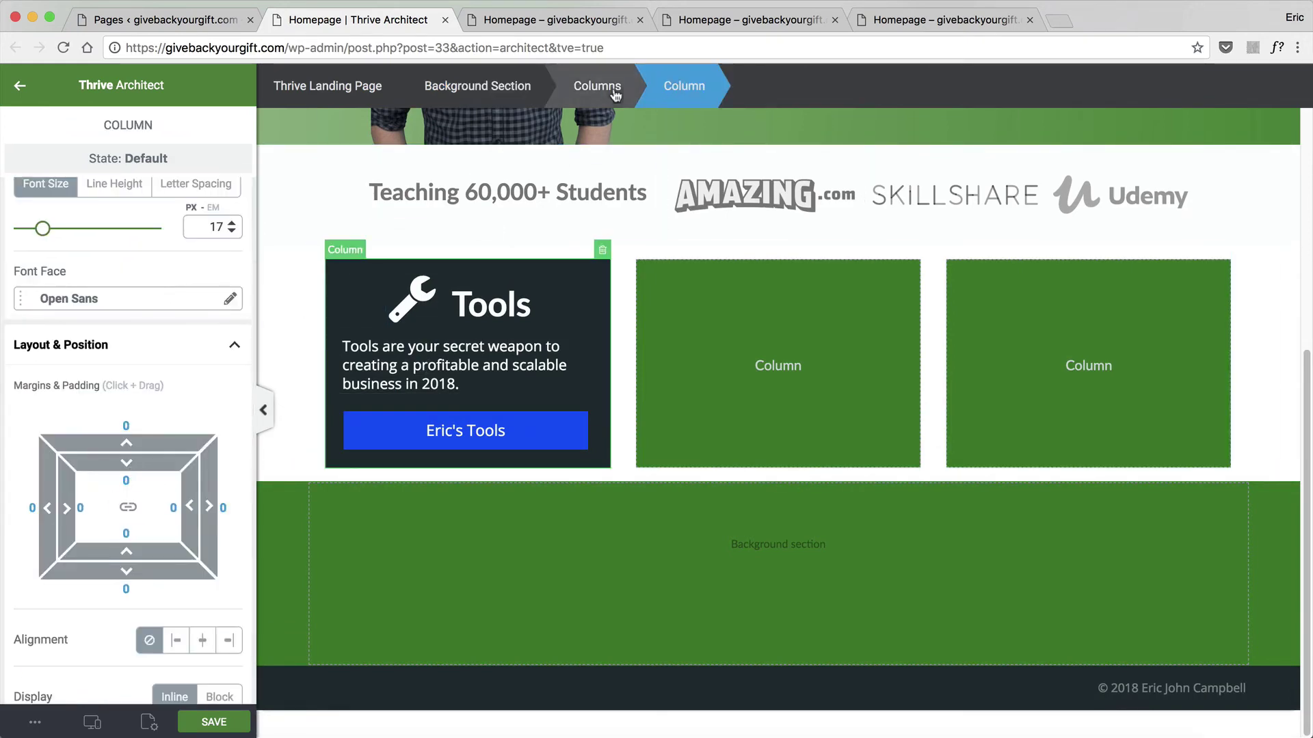
click(363, 356)
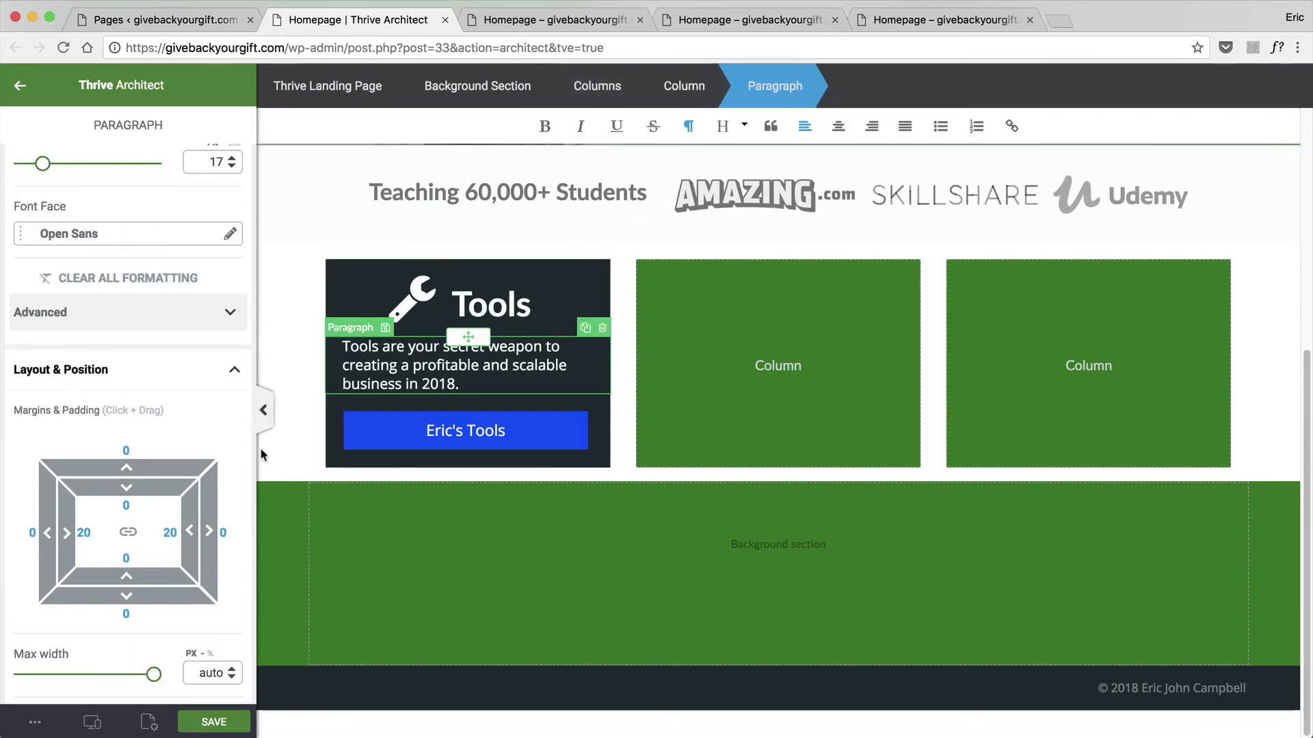
click(691, 86)
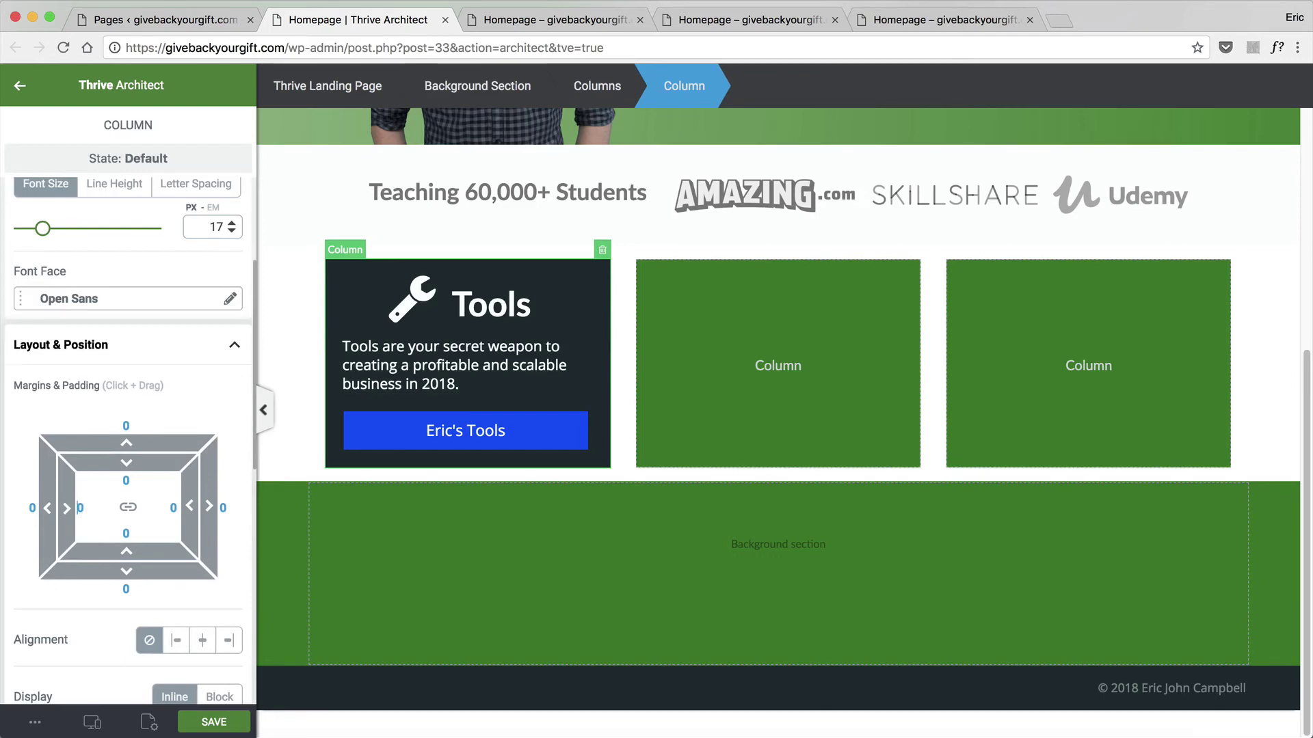
text(10)
click(172, 507)
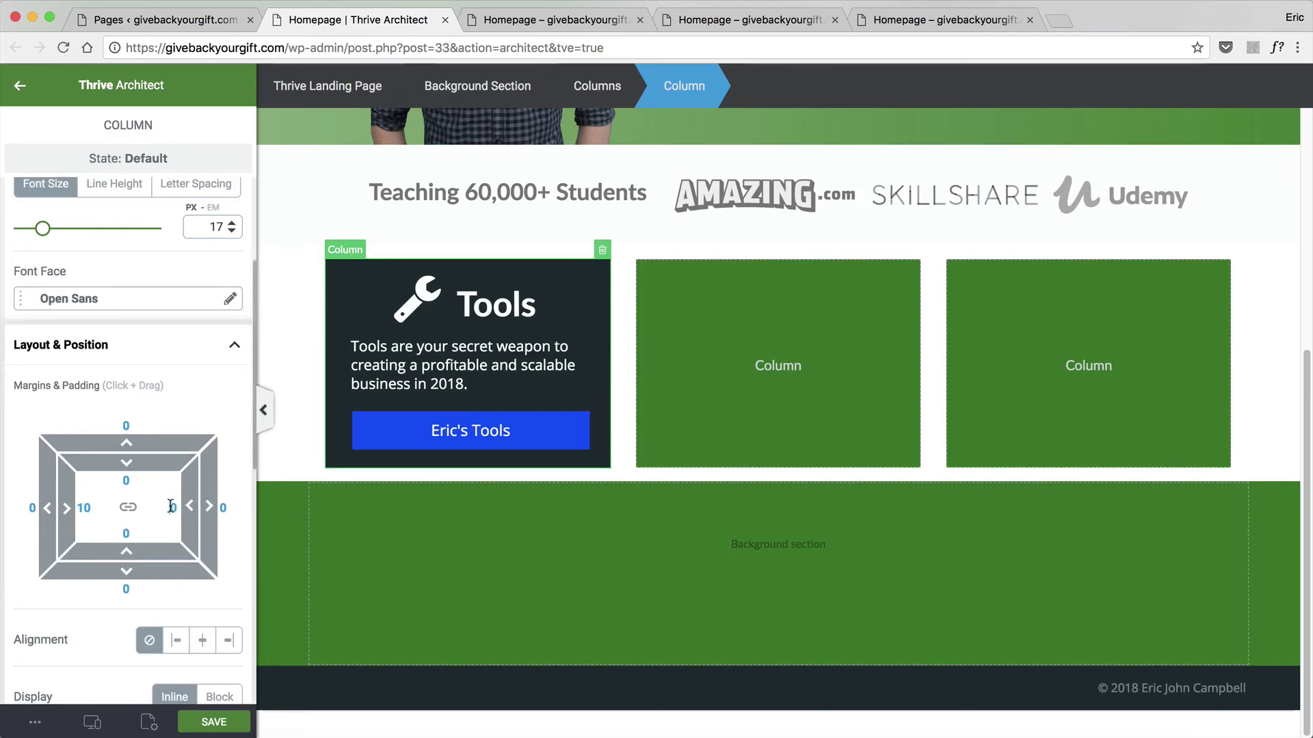
text(10)
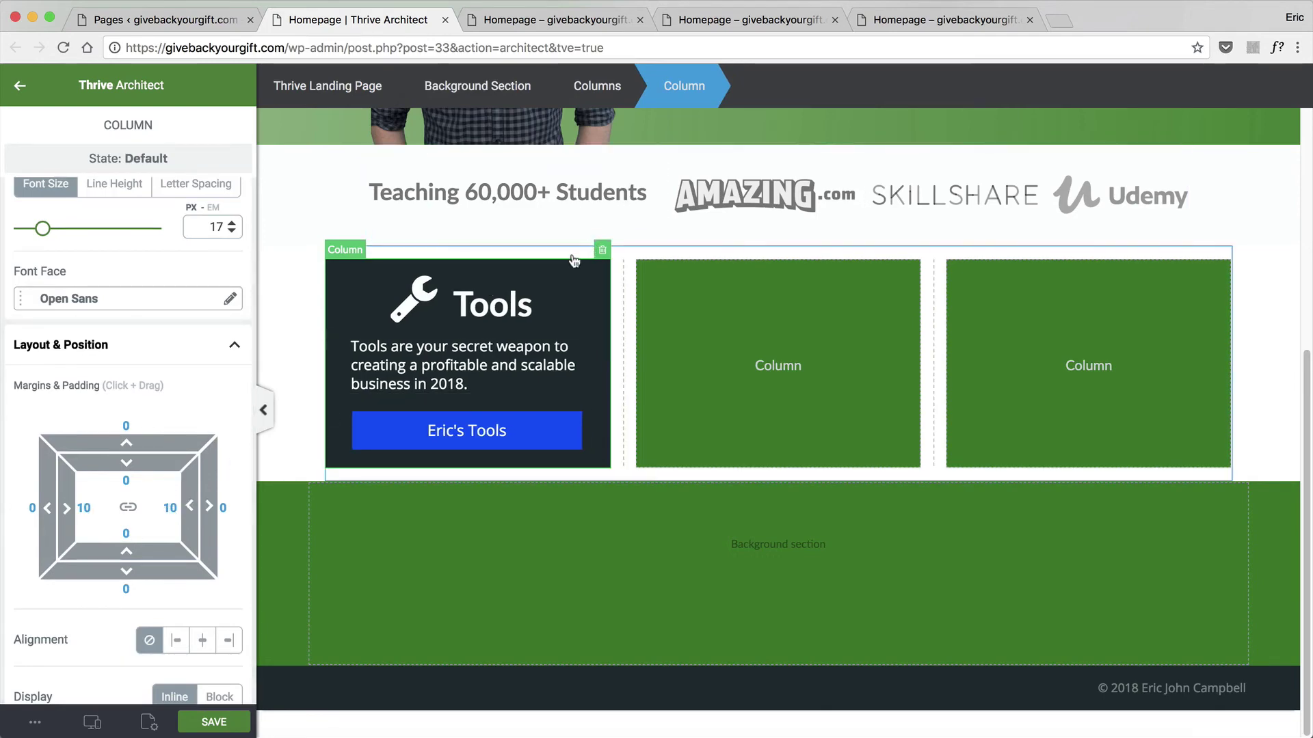
click(117, 482)
text(10)
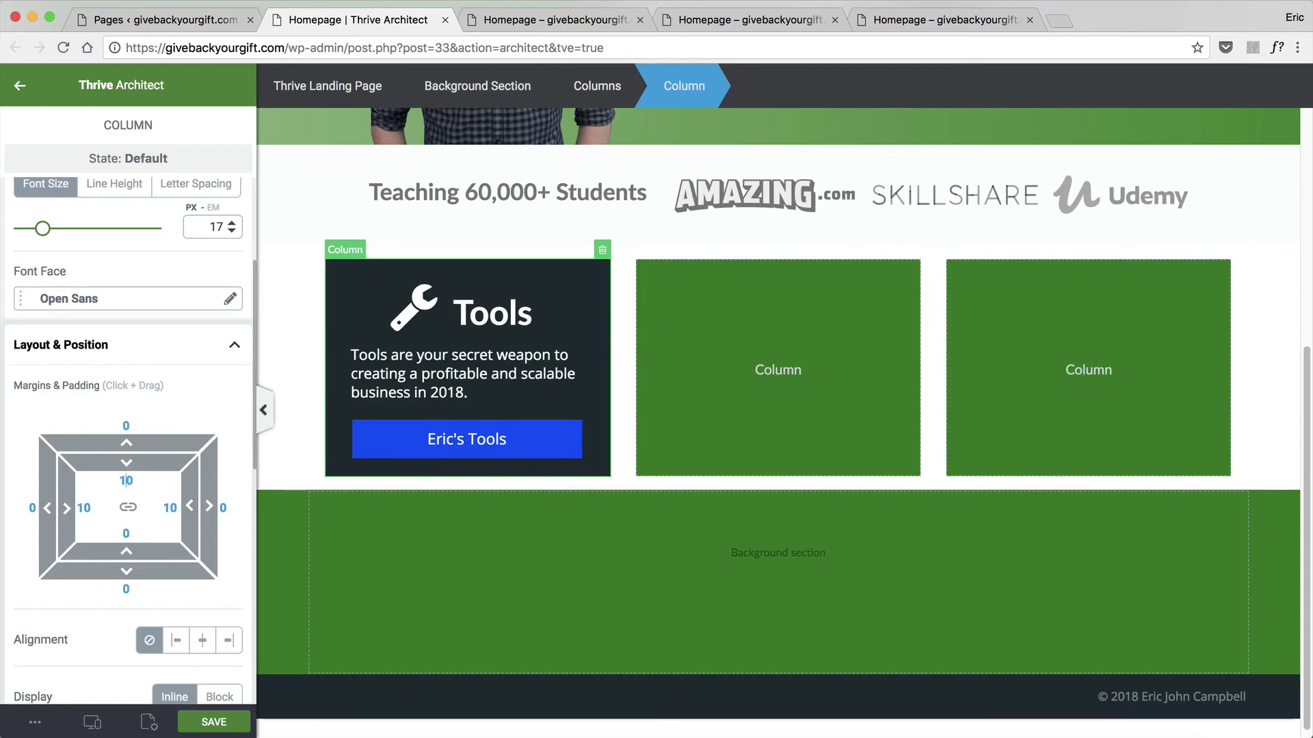
text(1)
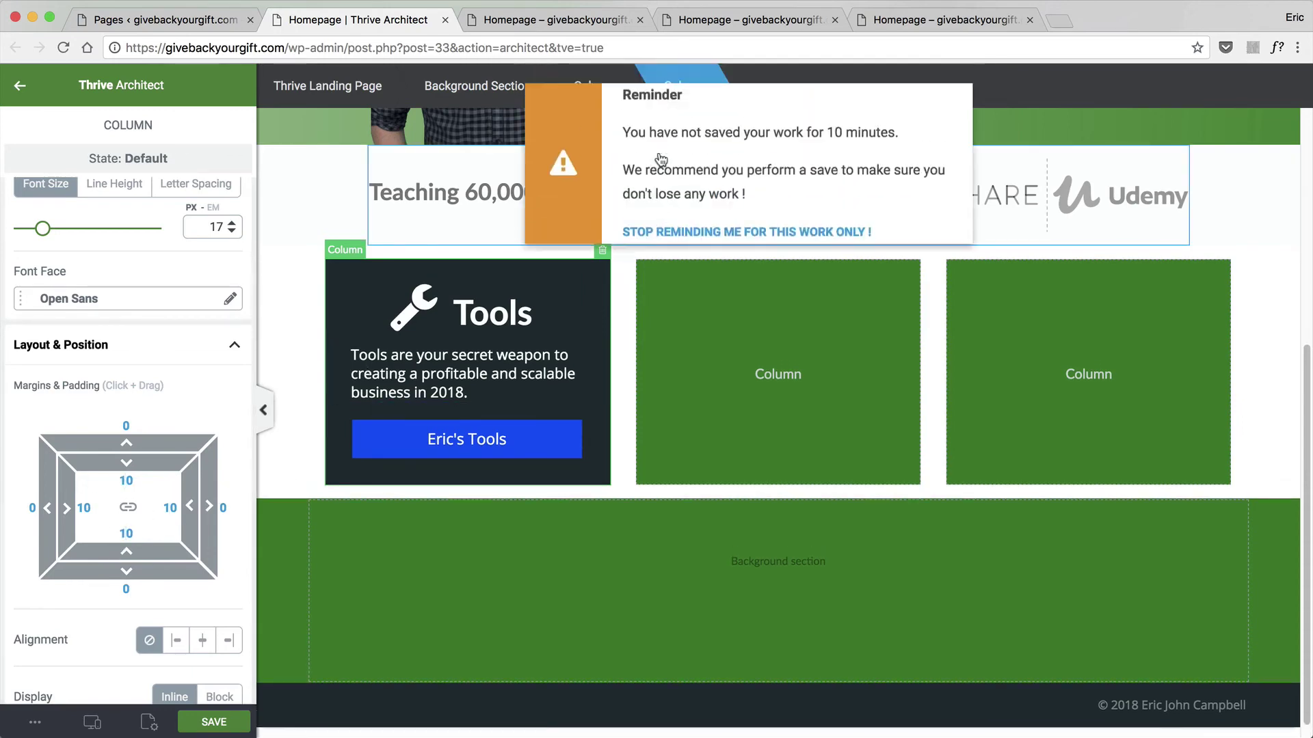
click(204, 726)
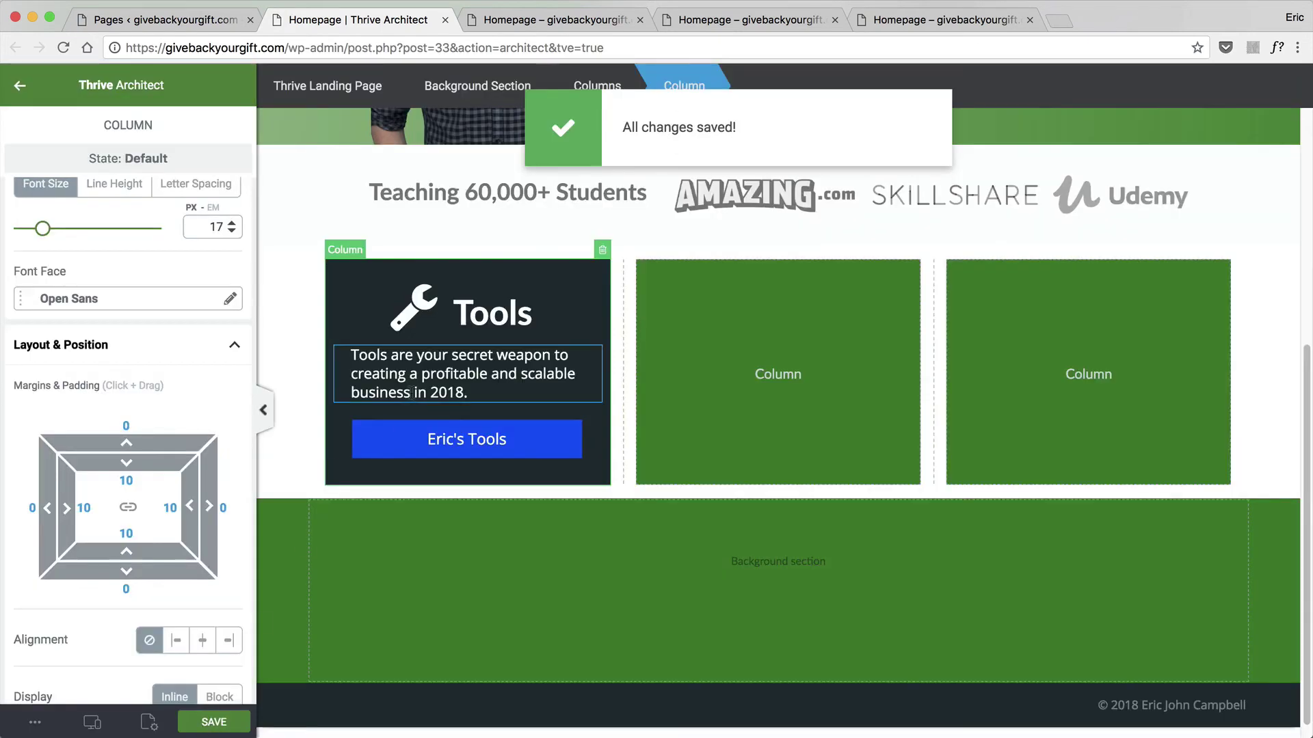
Set the left and right padding of the Tools description paragraph to 0.
click(468, 373)
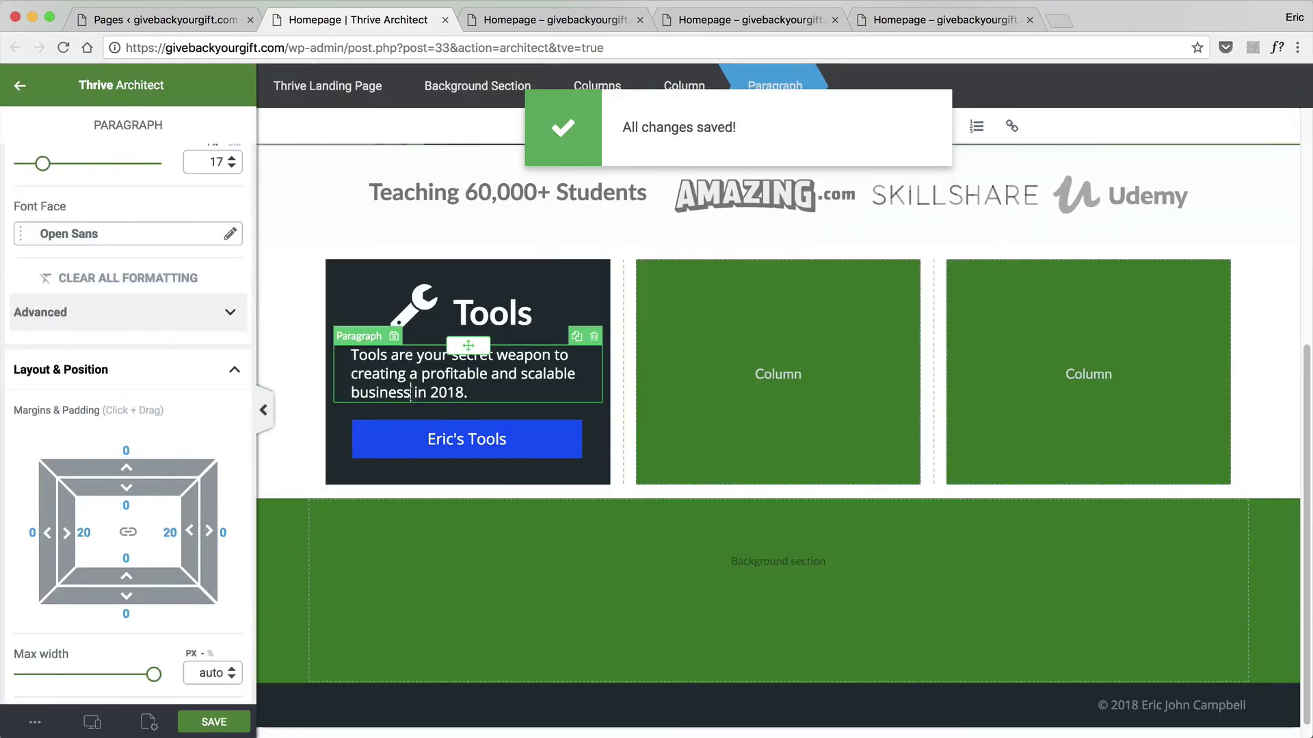
key(BackSpace)
text(0)
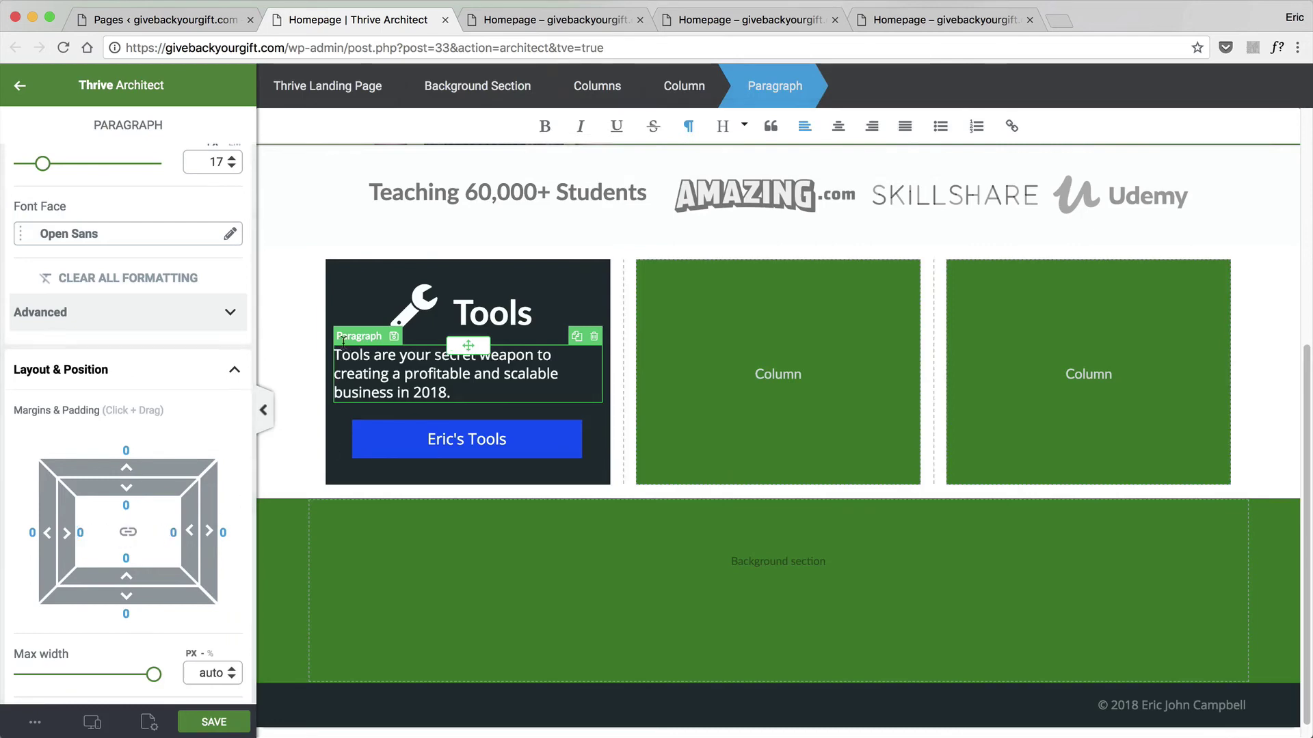
Set the outer Tools column's left and right padding to 30.
click(709, 101)
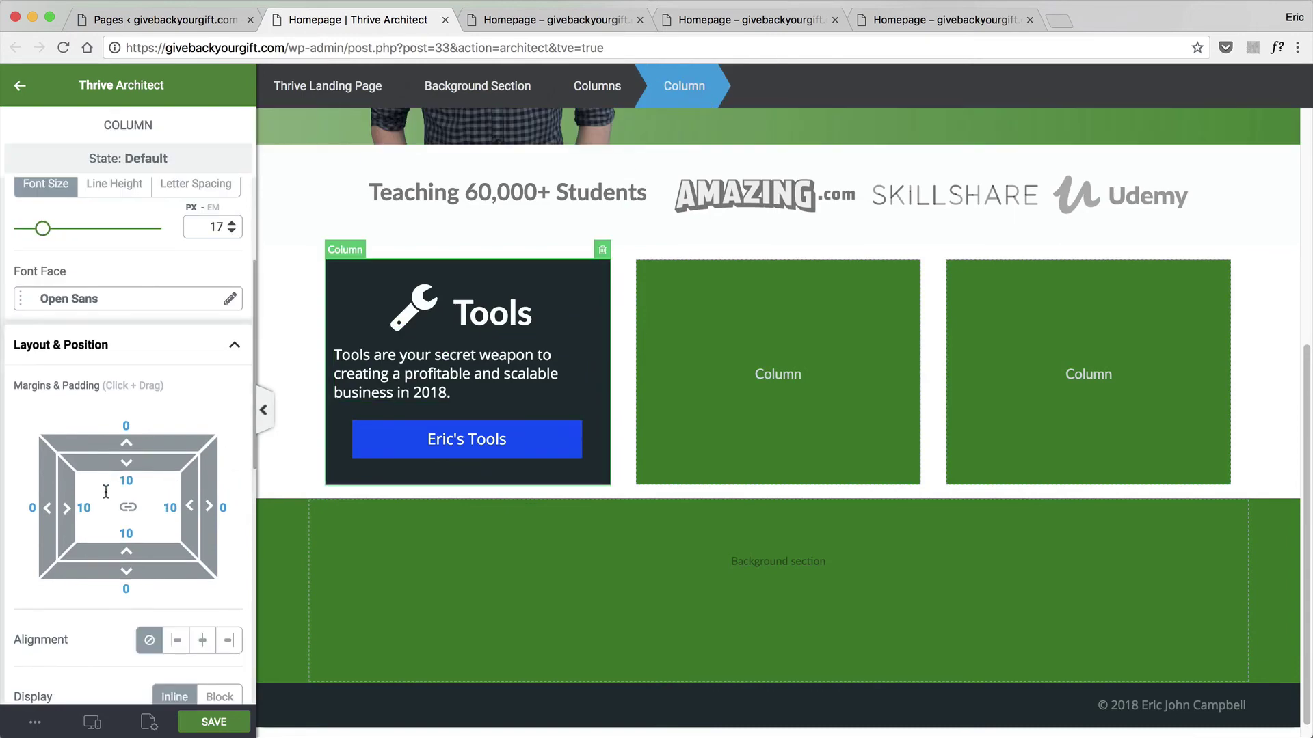
text(30)
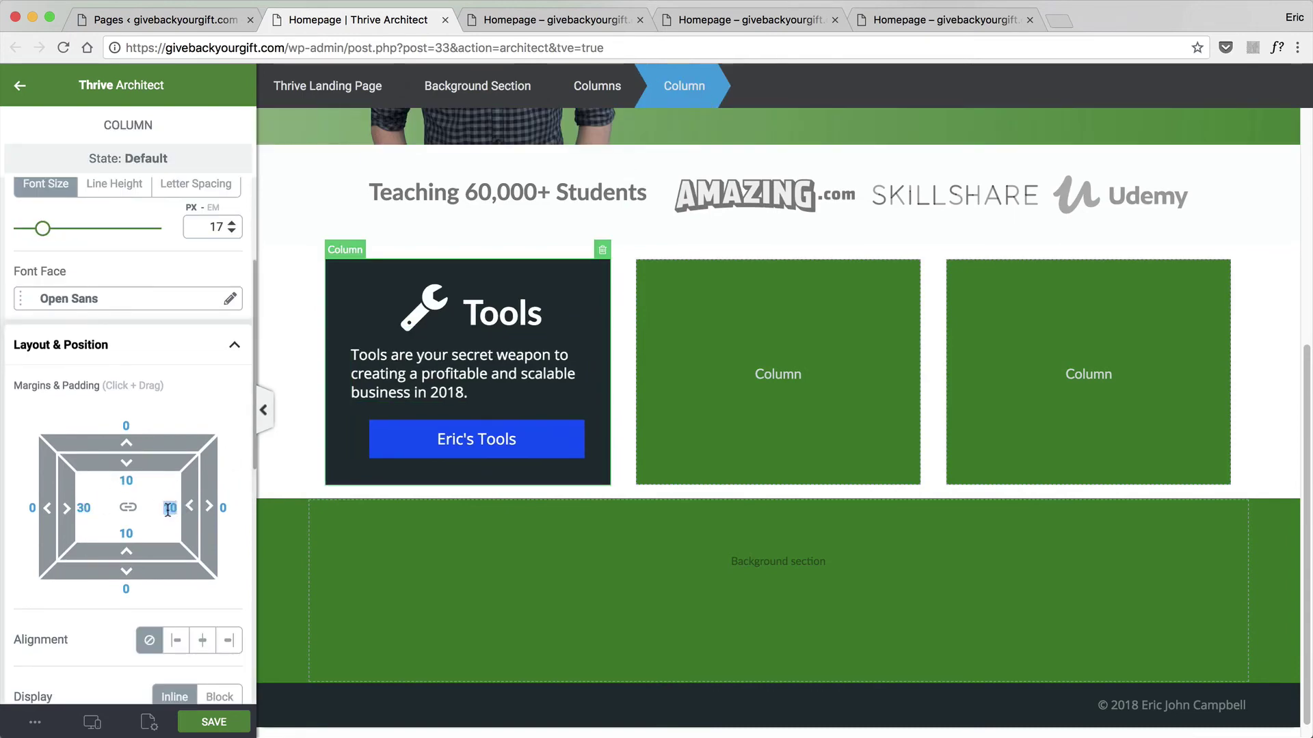
text(30)
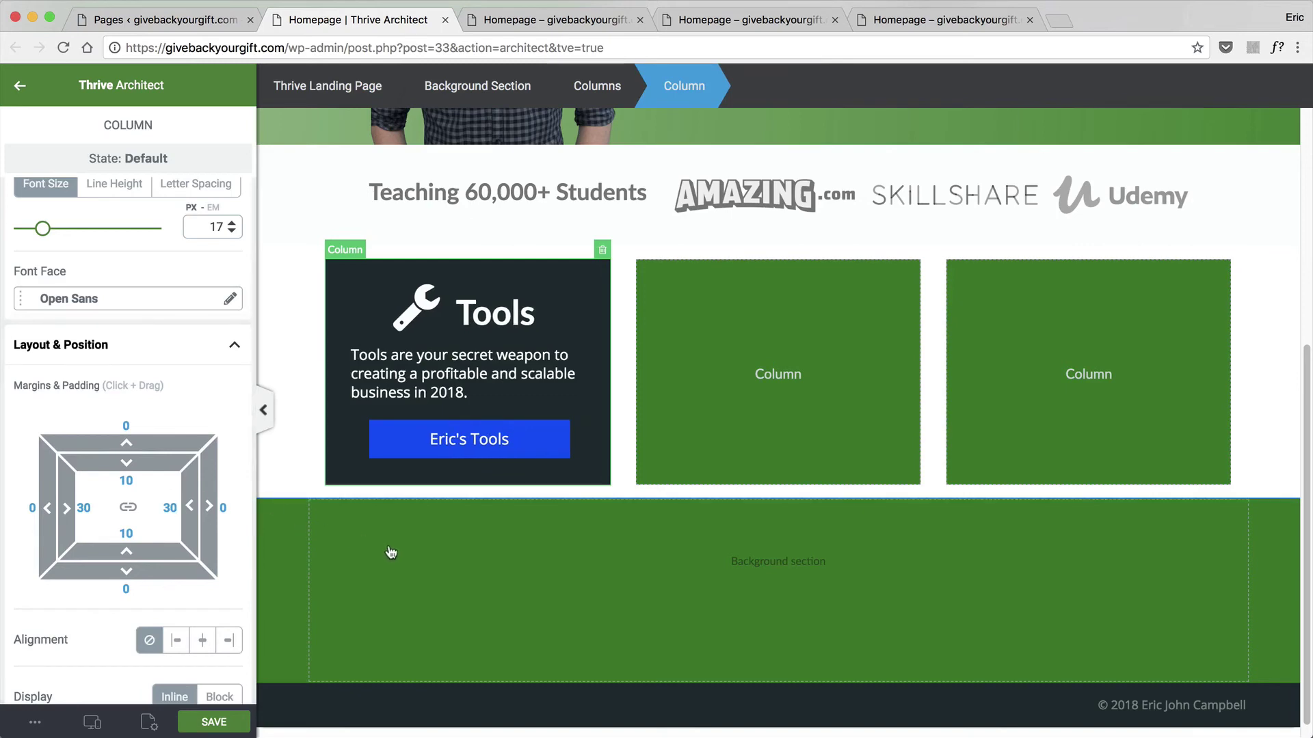
click(296, 335)
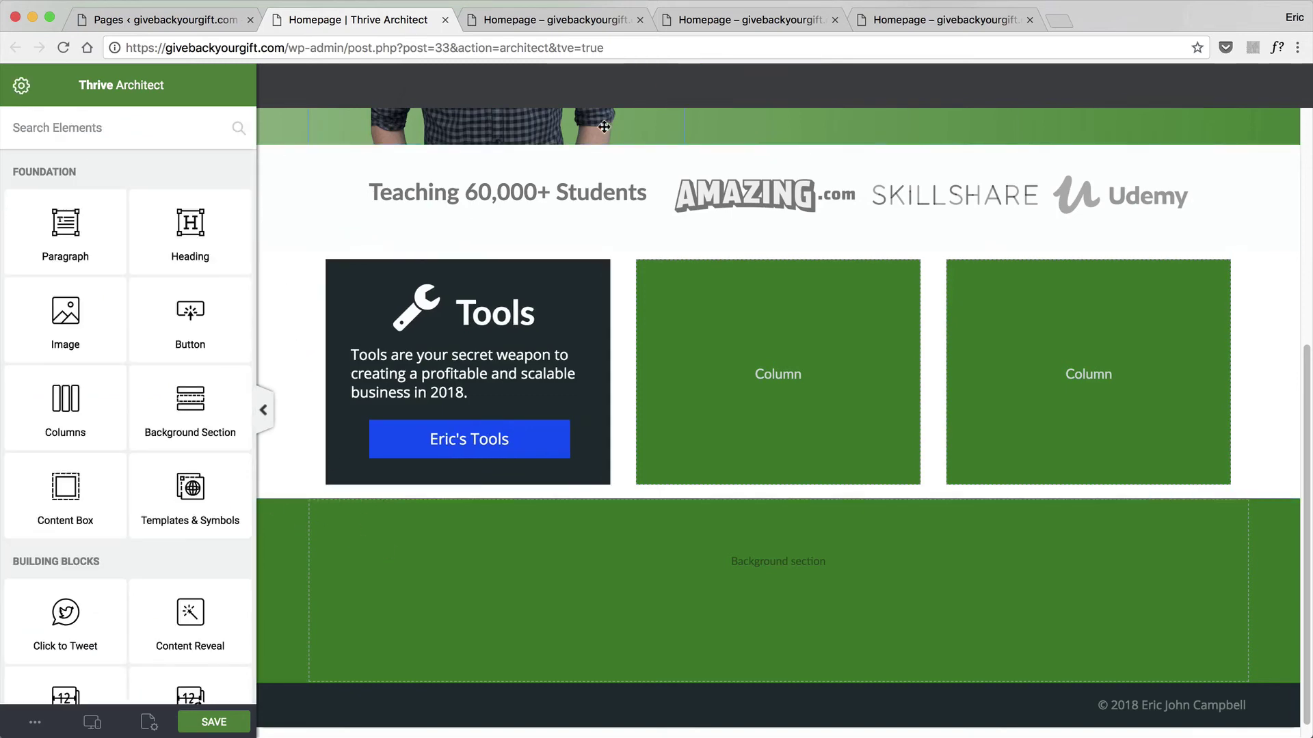
Set the bottom margin of the background section holding the three columns to 20.
click(380, 275)
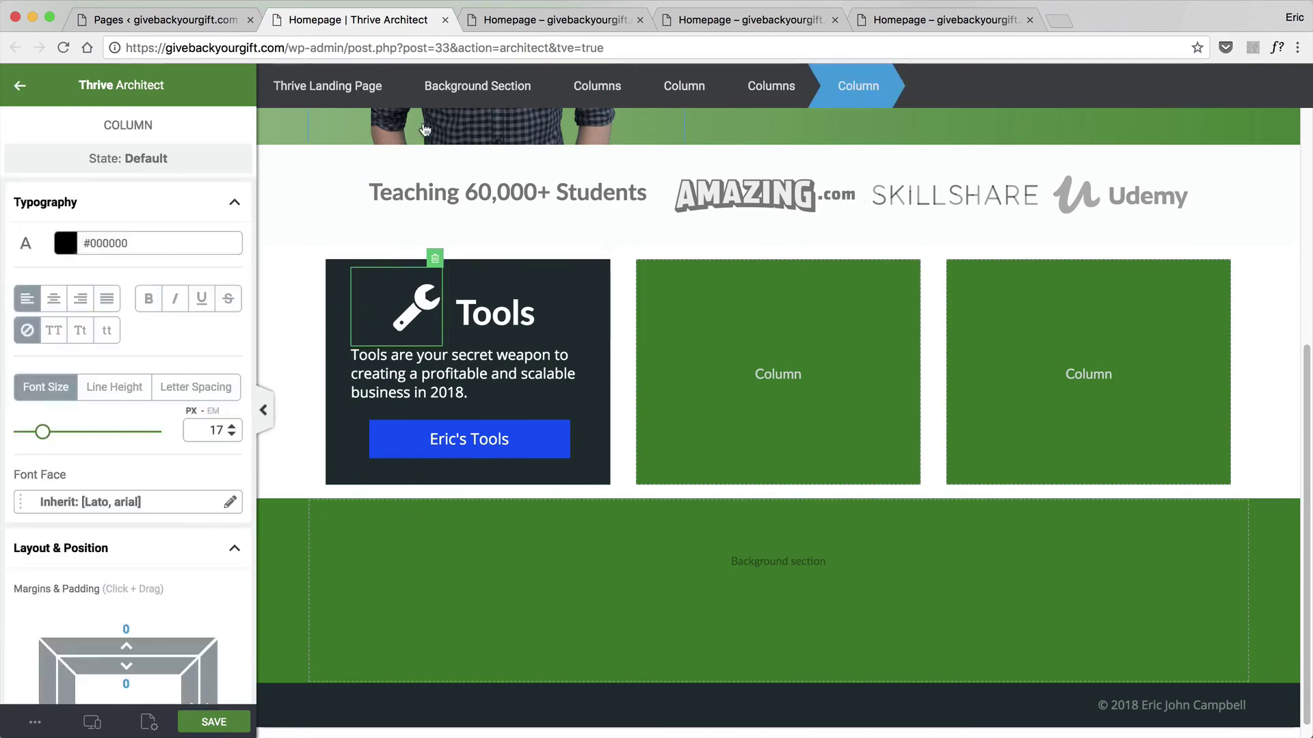
click(452, 85)
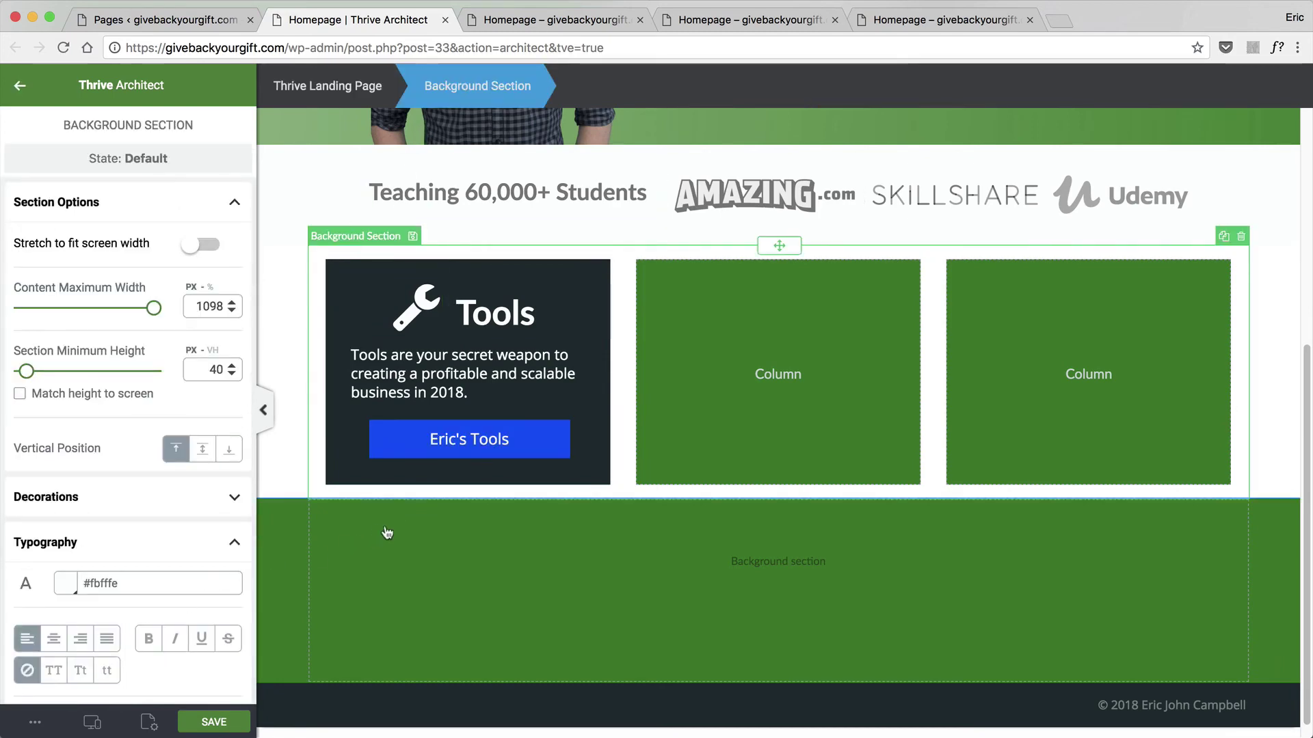
scroll(116, 568, down, 7)
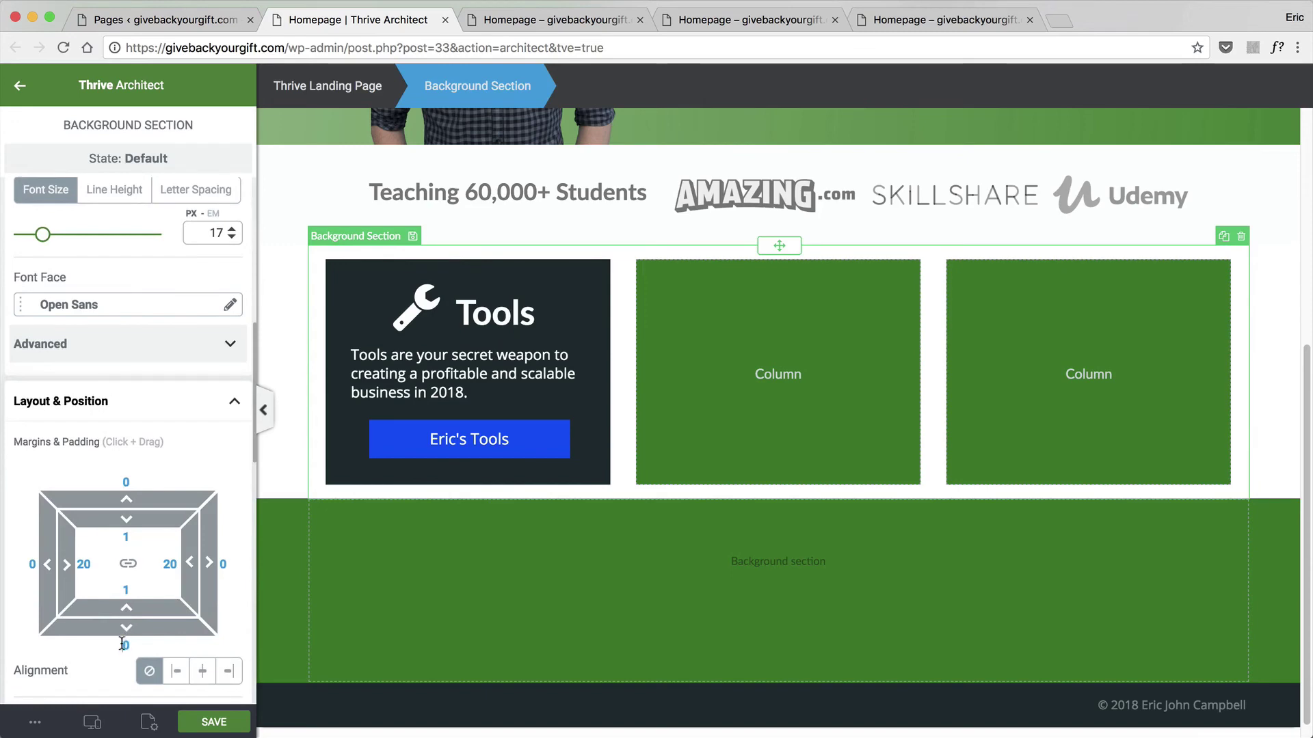
text(2)
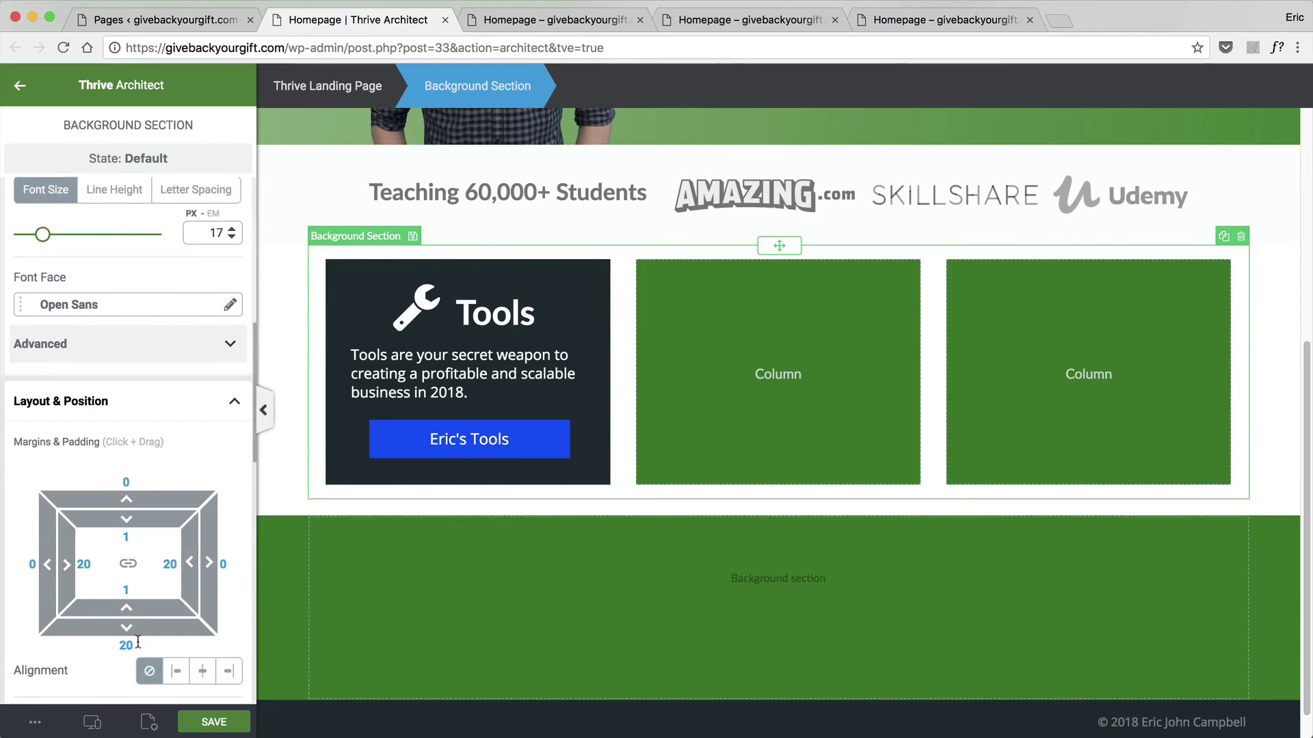
Set the bottom margin of the background section holding the three columns to 40 and save the page.
key(BackSpace)
text(4)
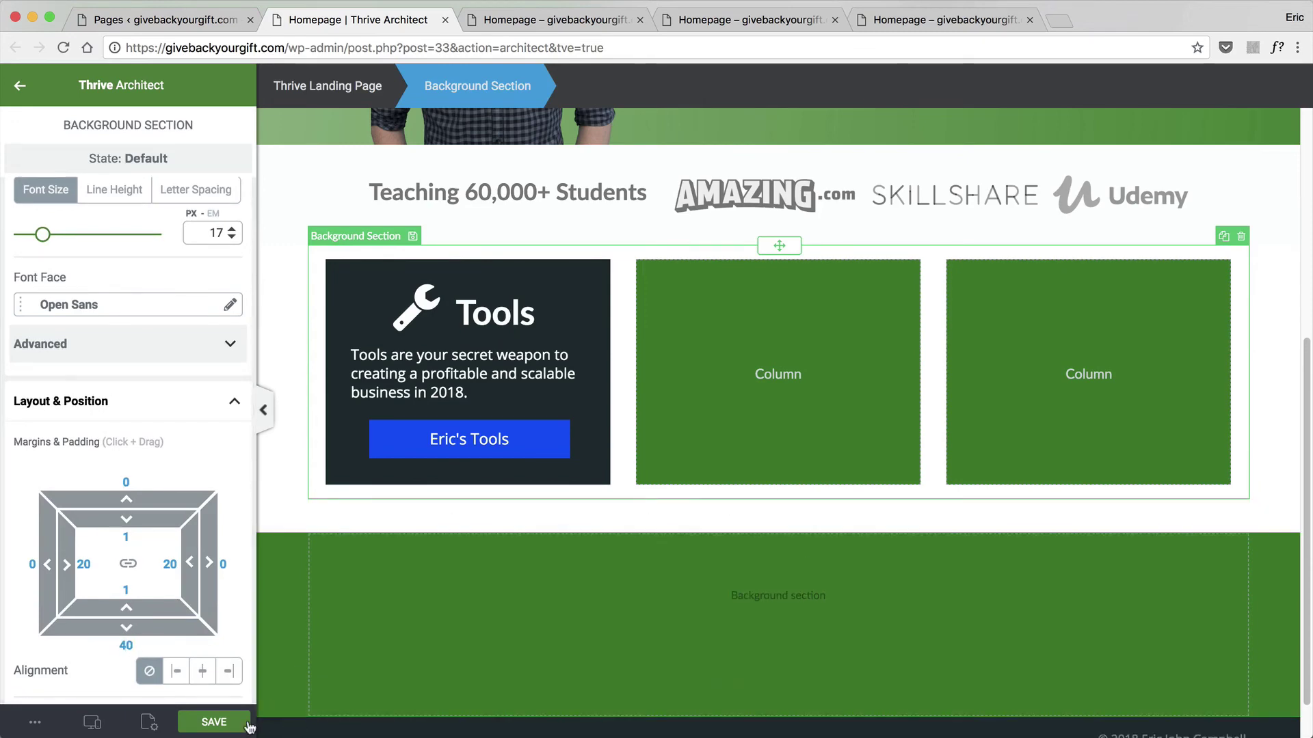
click(237, 728)
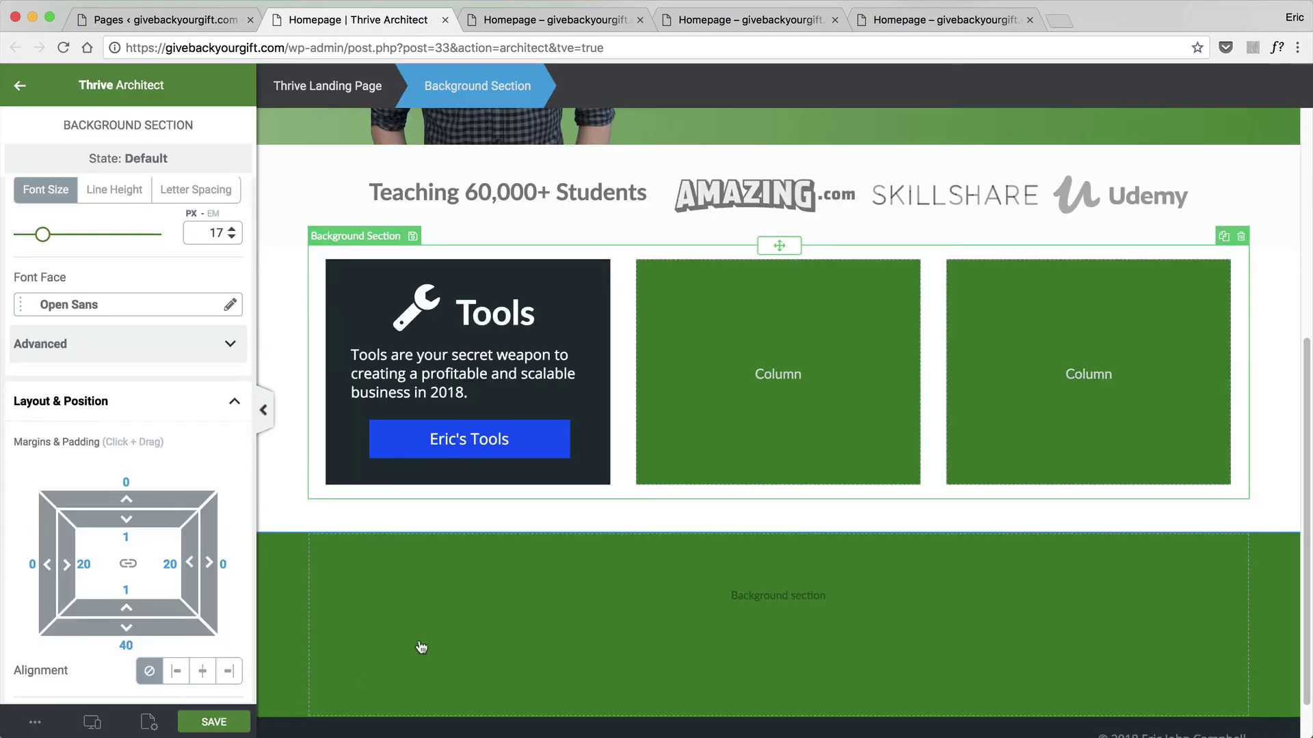
Set the left margin of the Tools column's button to auto and its left and right padding to 0.
click(517, 427)
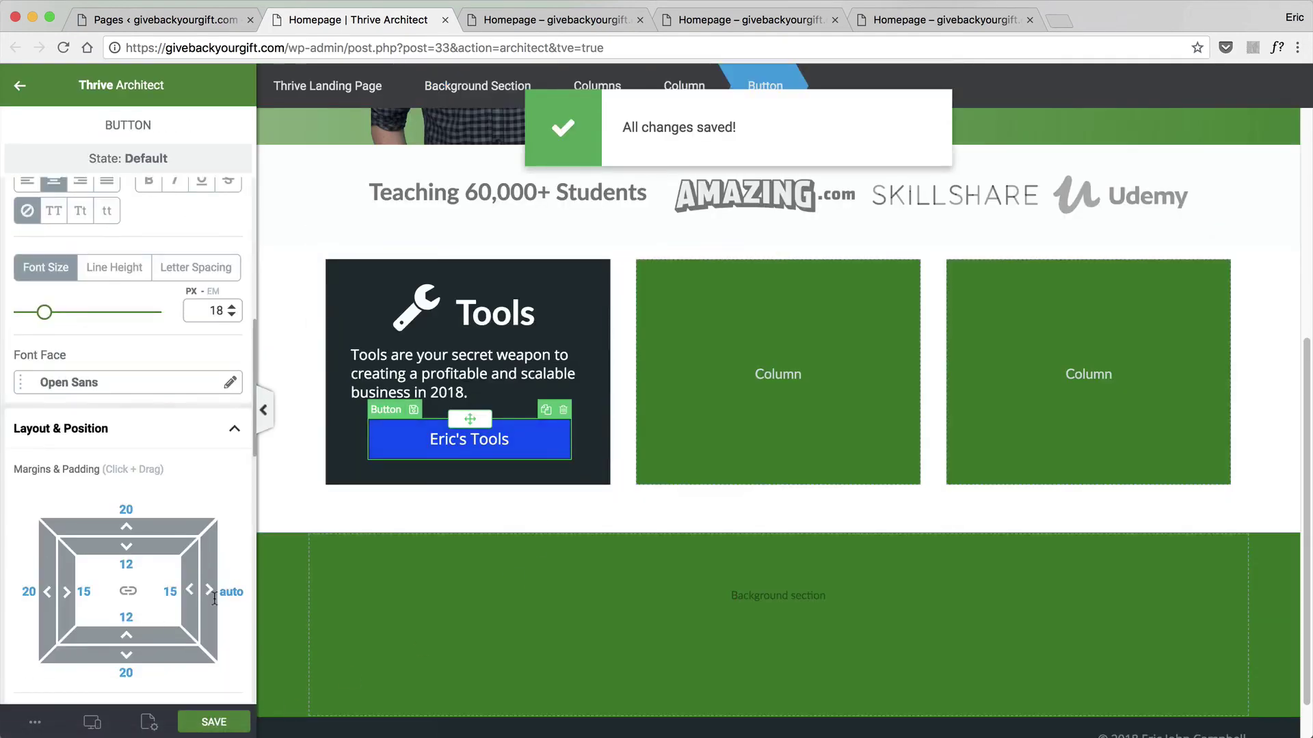
scroll(146, 591, down, 5)
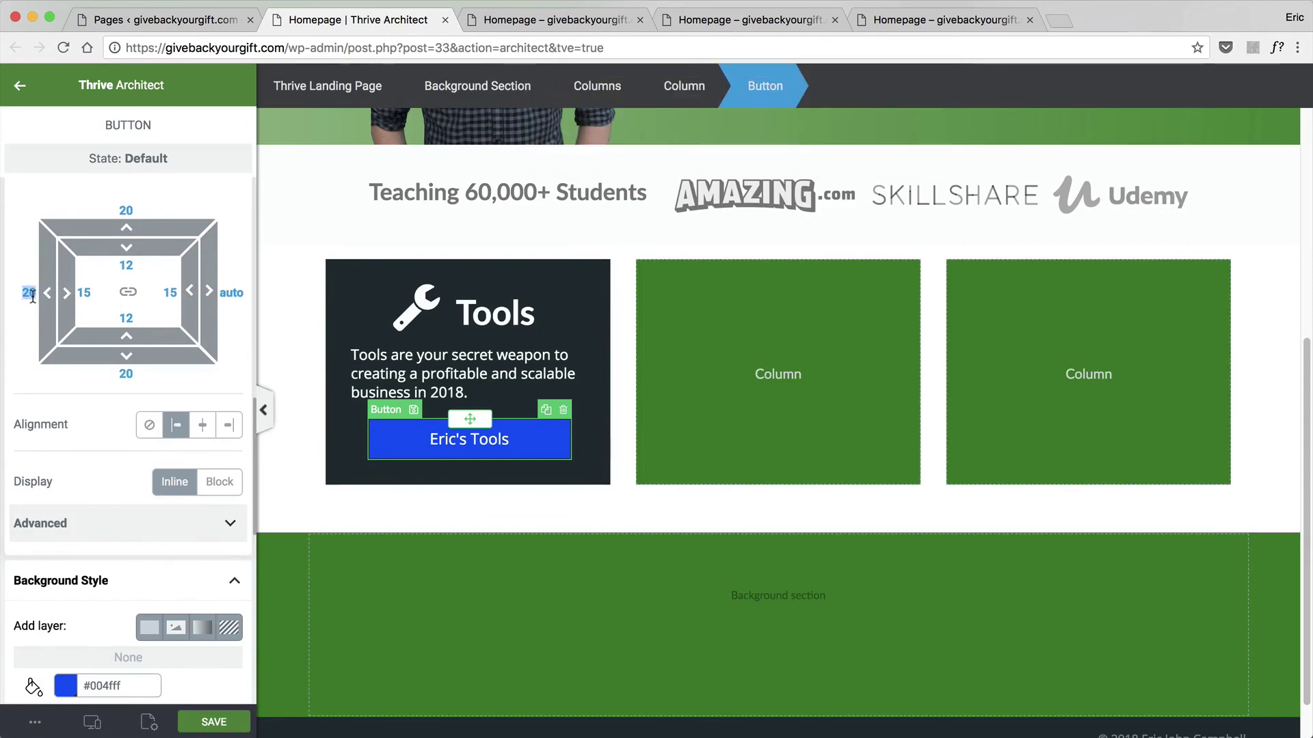
text(auto)
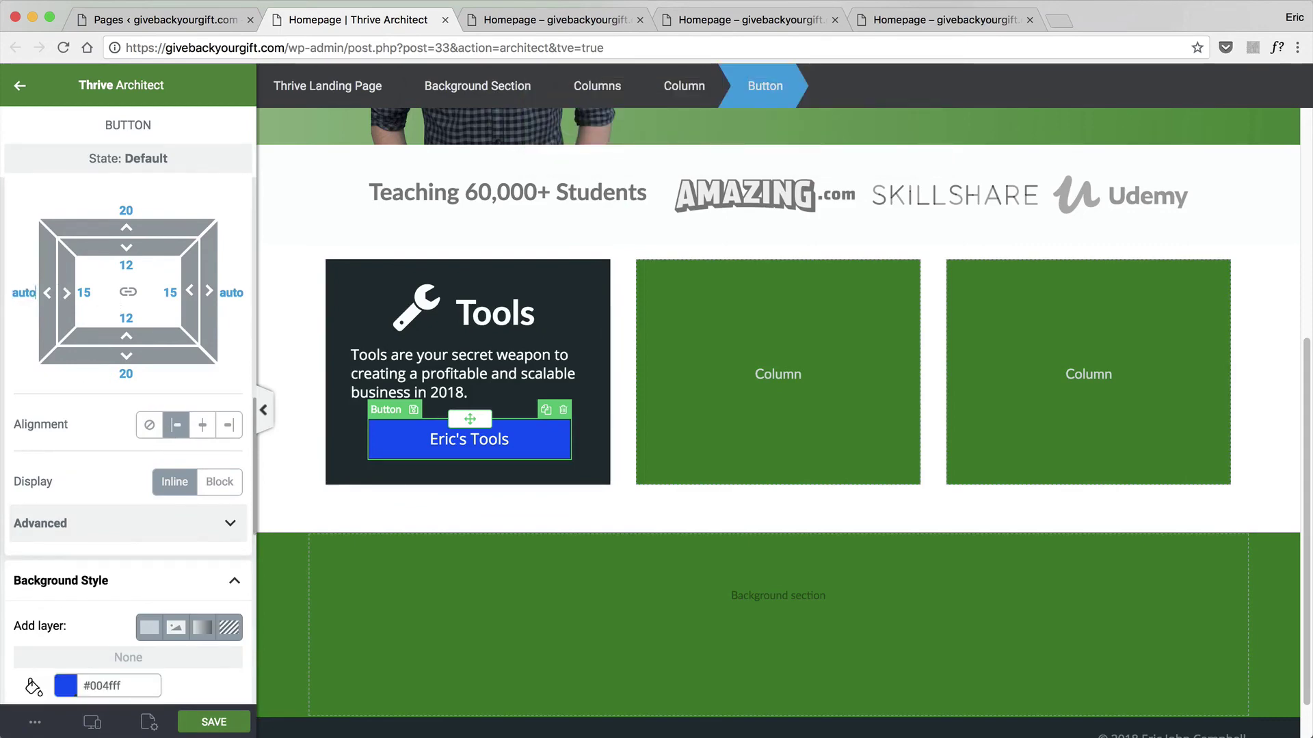
click(128, 292)
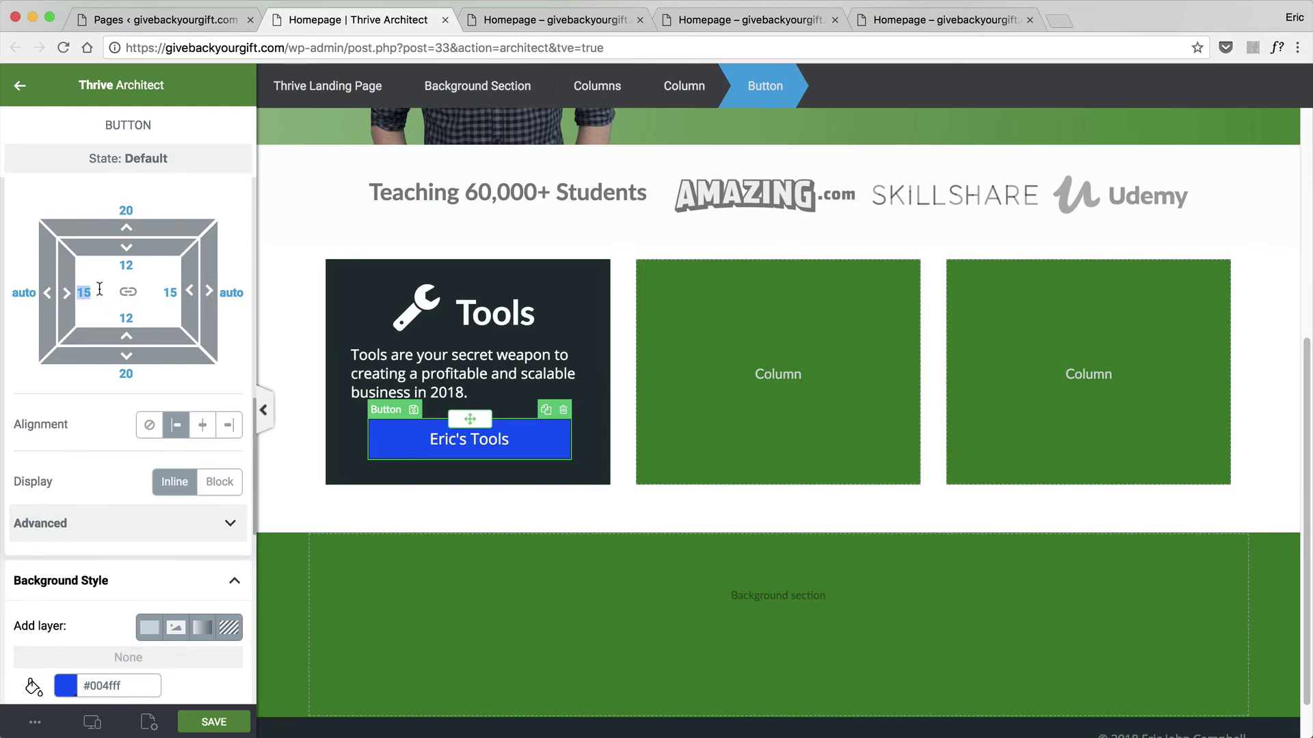
text(00)
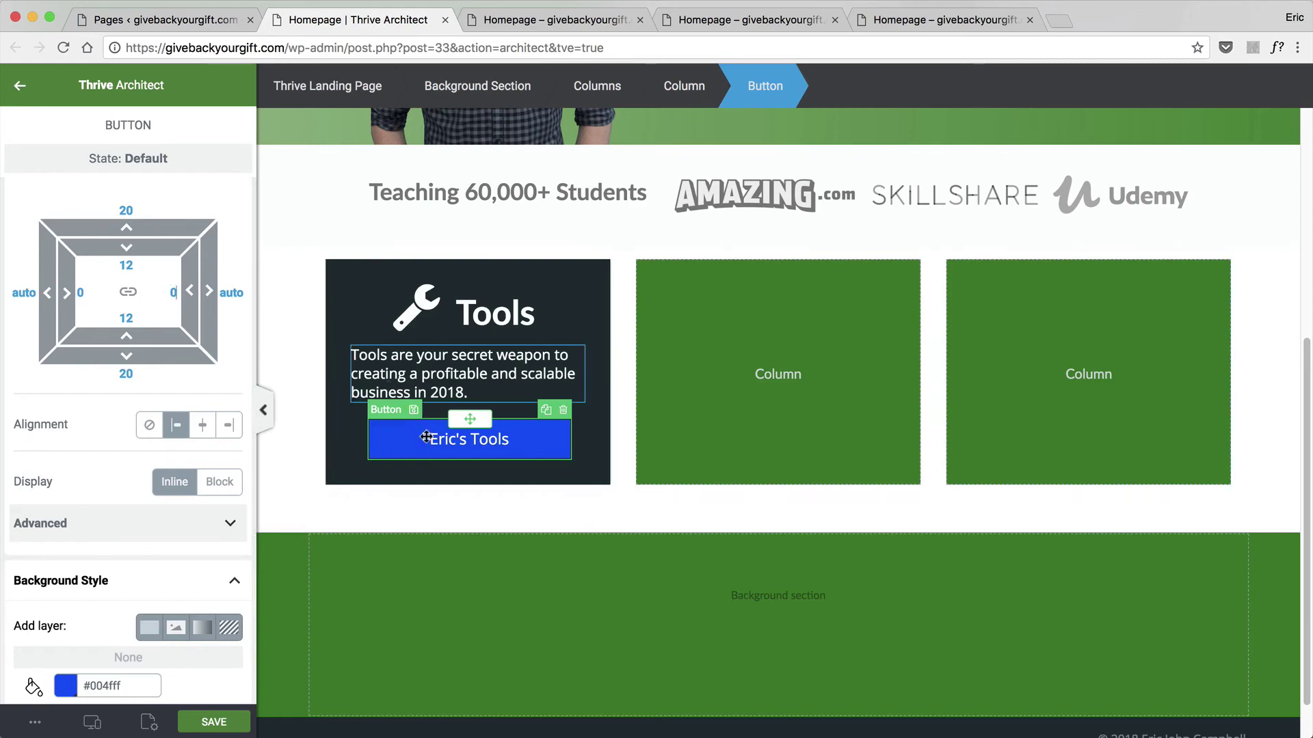
Try centre and left alignment on the Tools column's button, ending with its alignment cleared.
scroll(87, 352, up, 3)
scroll(86, 352, up, 1)
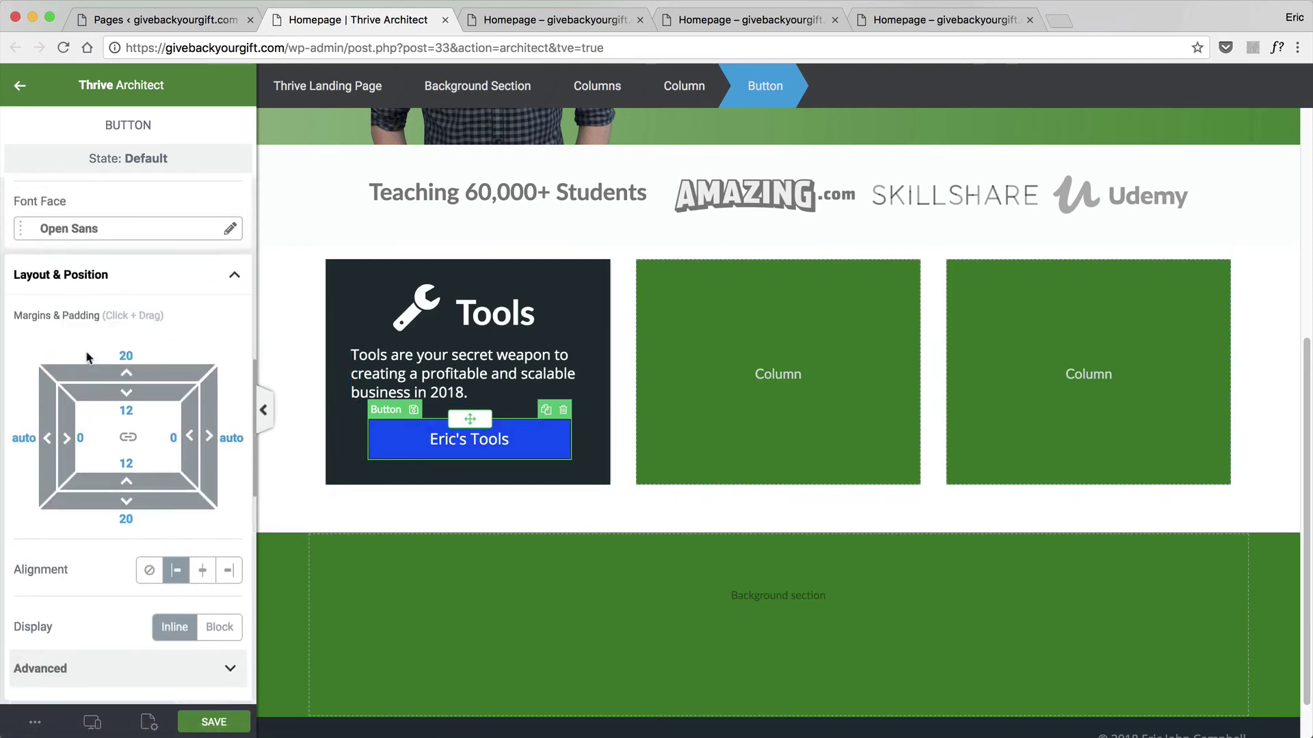
click(198, 571)
click(187, 574)
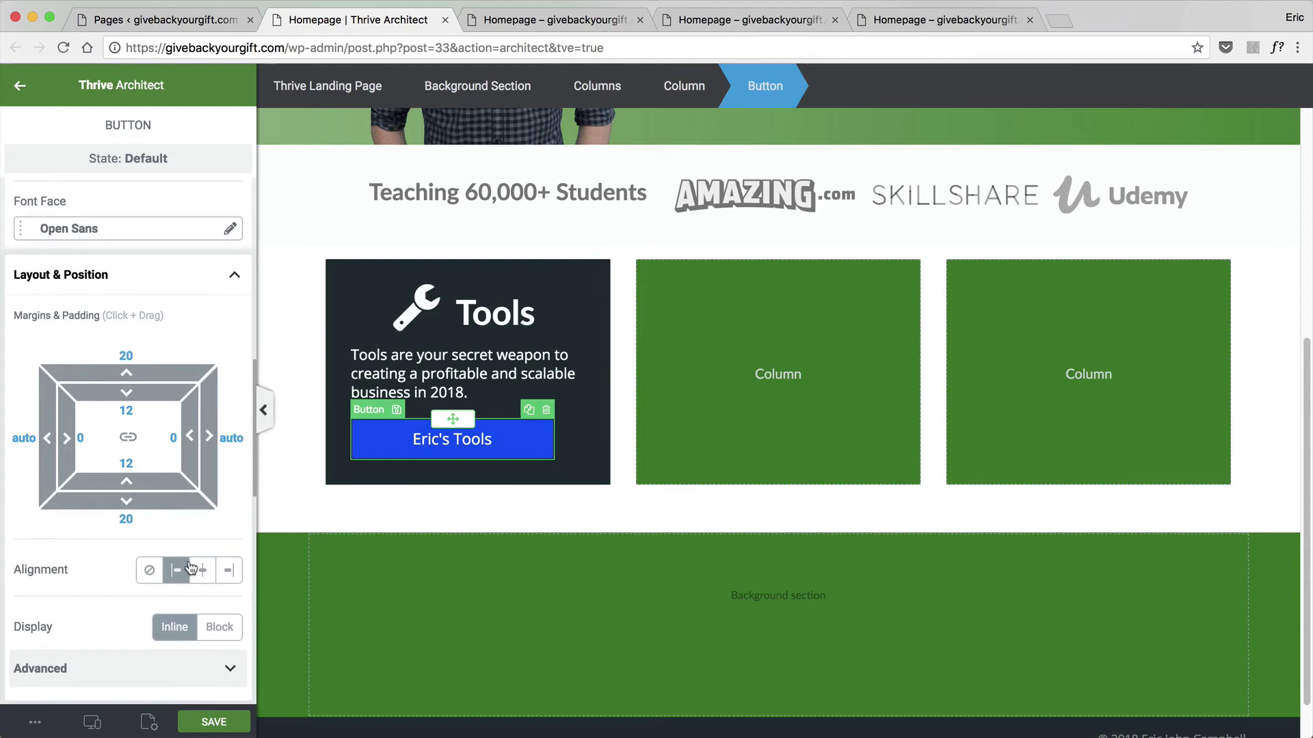
click(474, 487)
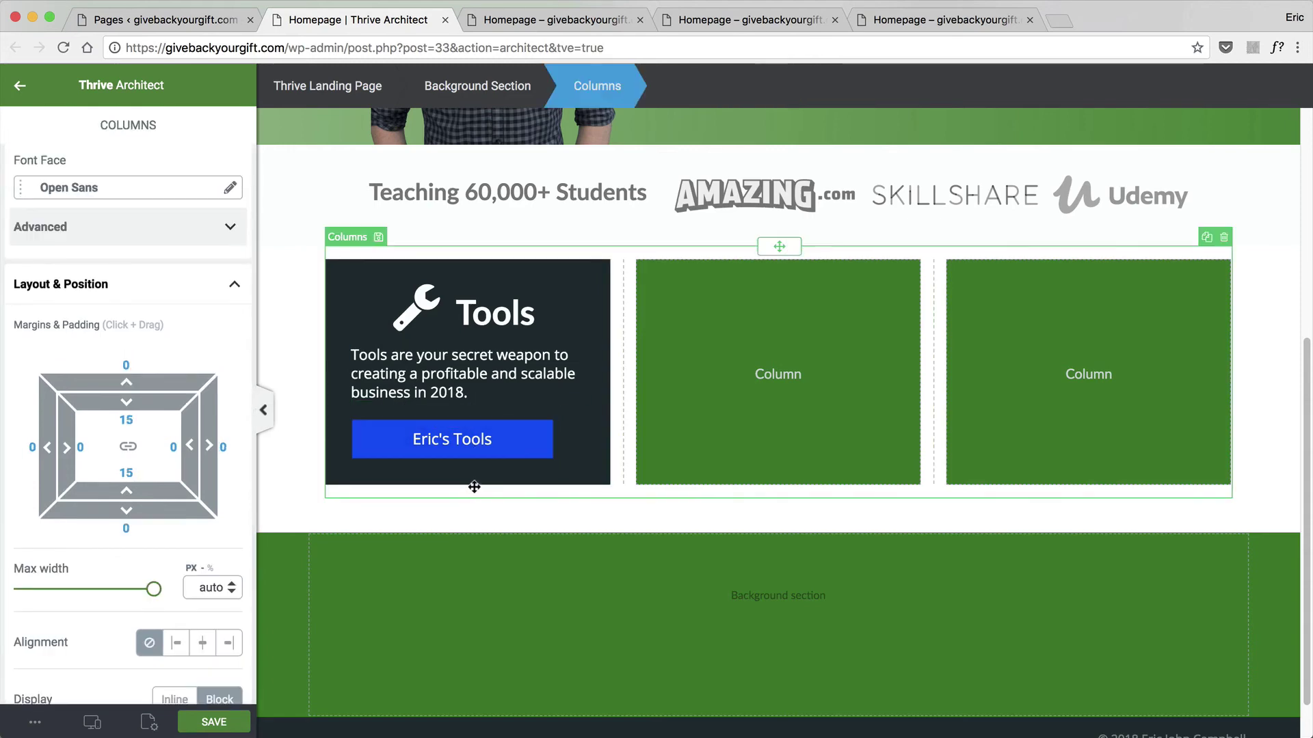
click(493, 428)
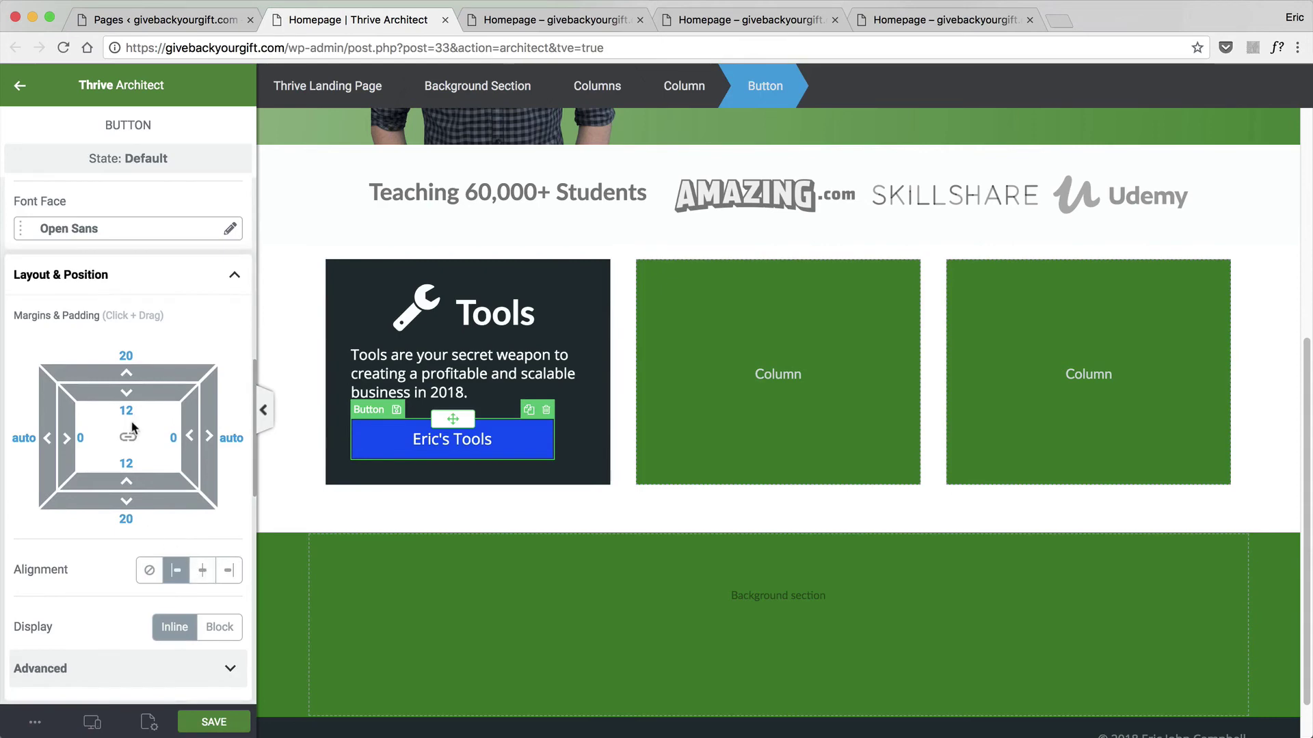
click(154, 573)
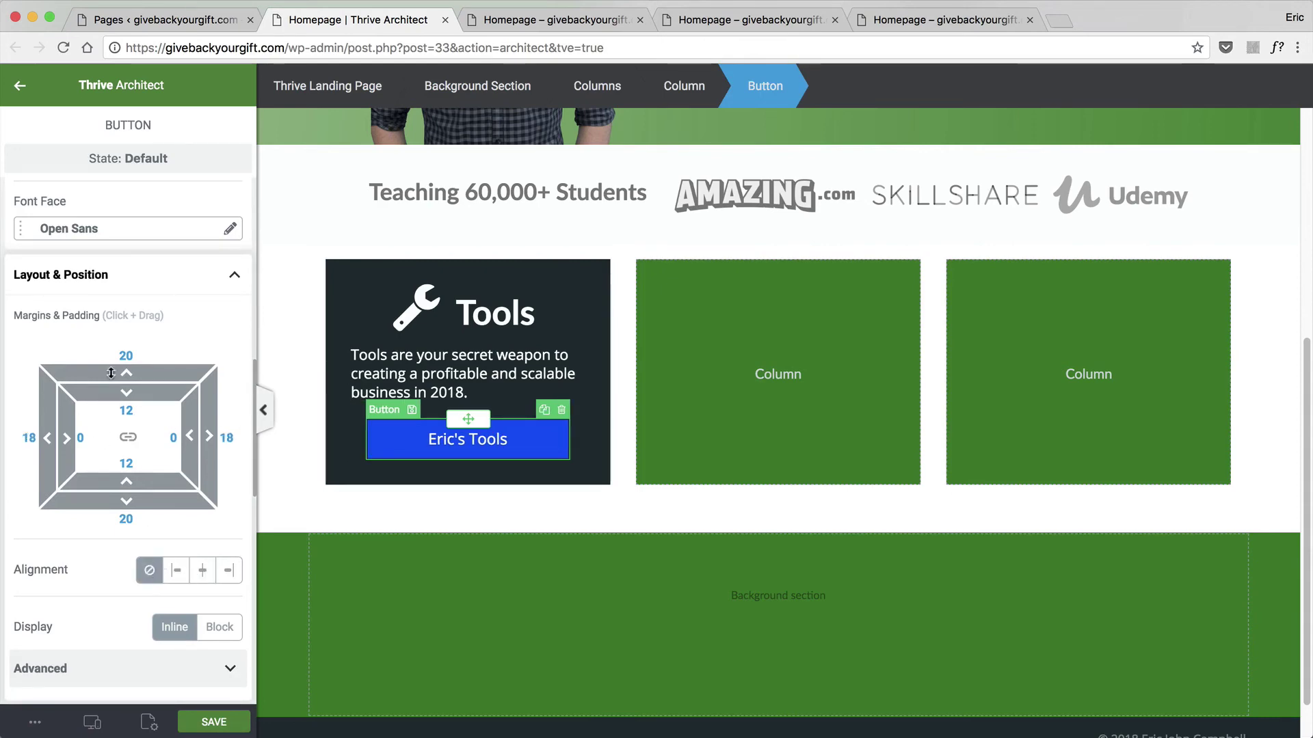
Set the width of the Tools column's button to 100% and save the page.
scroll(110, 373, up, 3)
scroll(54, 351, up, 4)
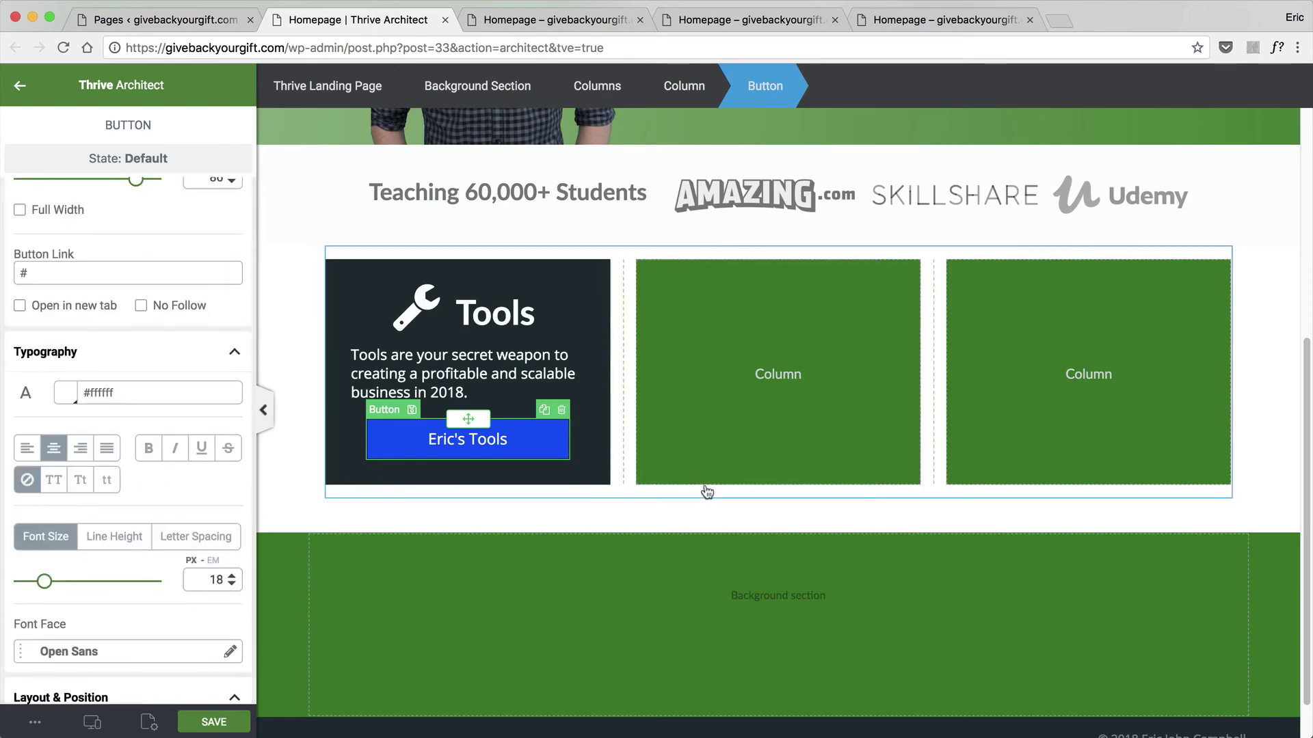
scroll(142, 214, up, 1)
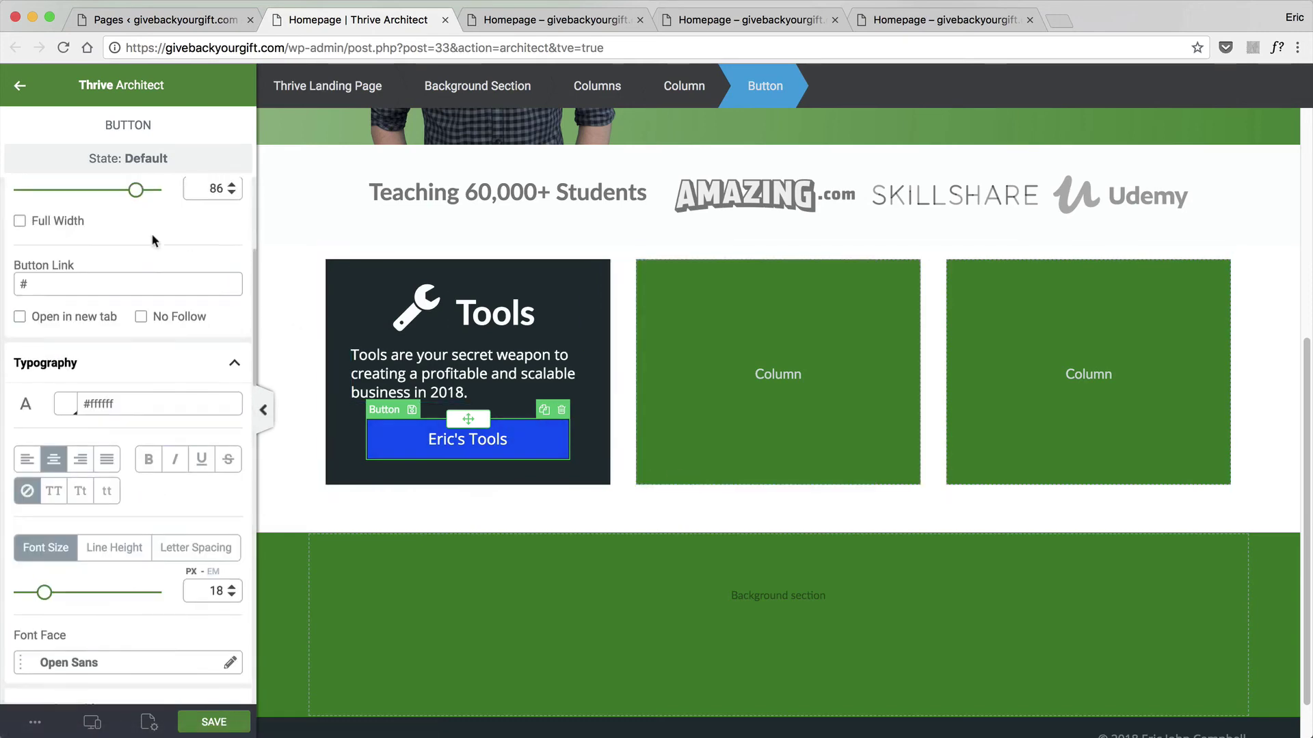
drag(137, 202, 164, 207)
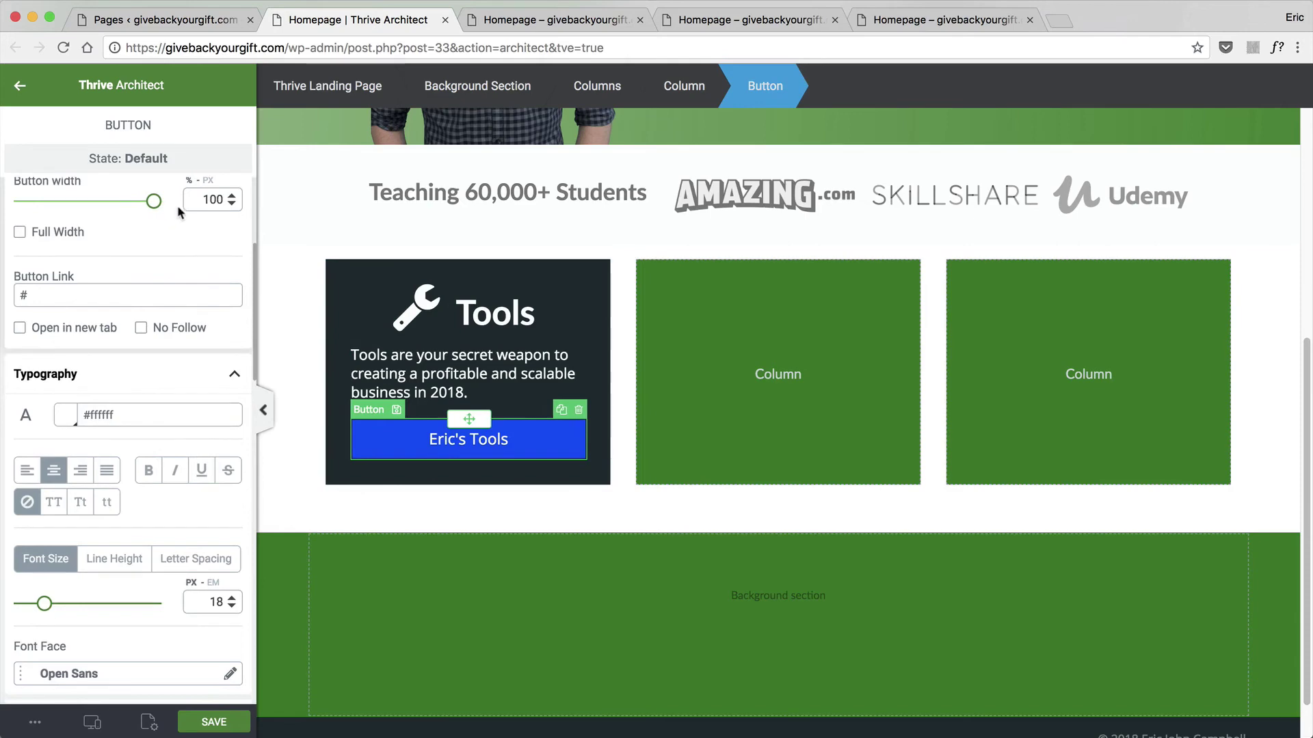
click(305, 390)
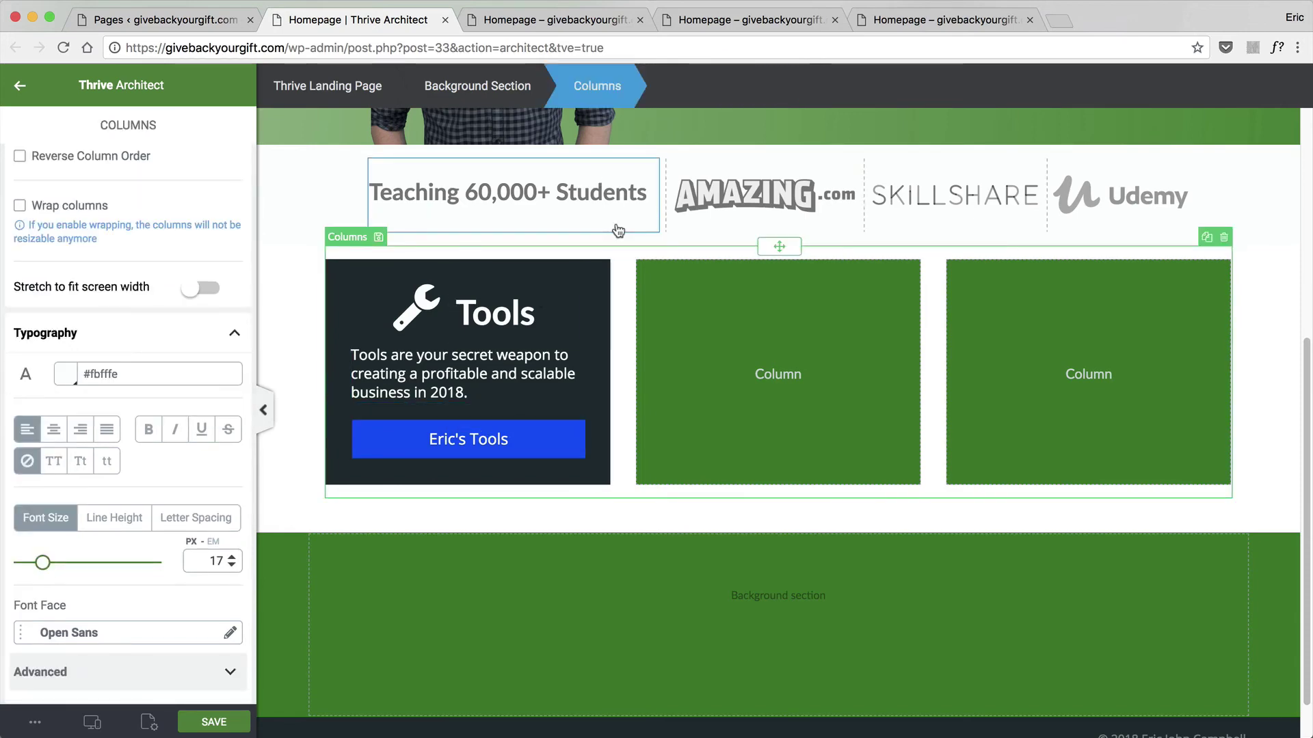
click(228, 721)
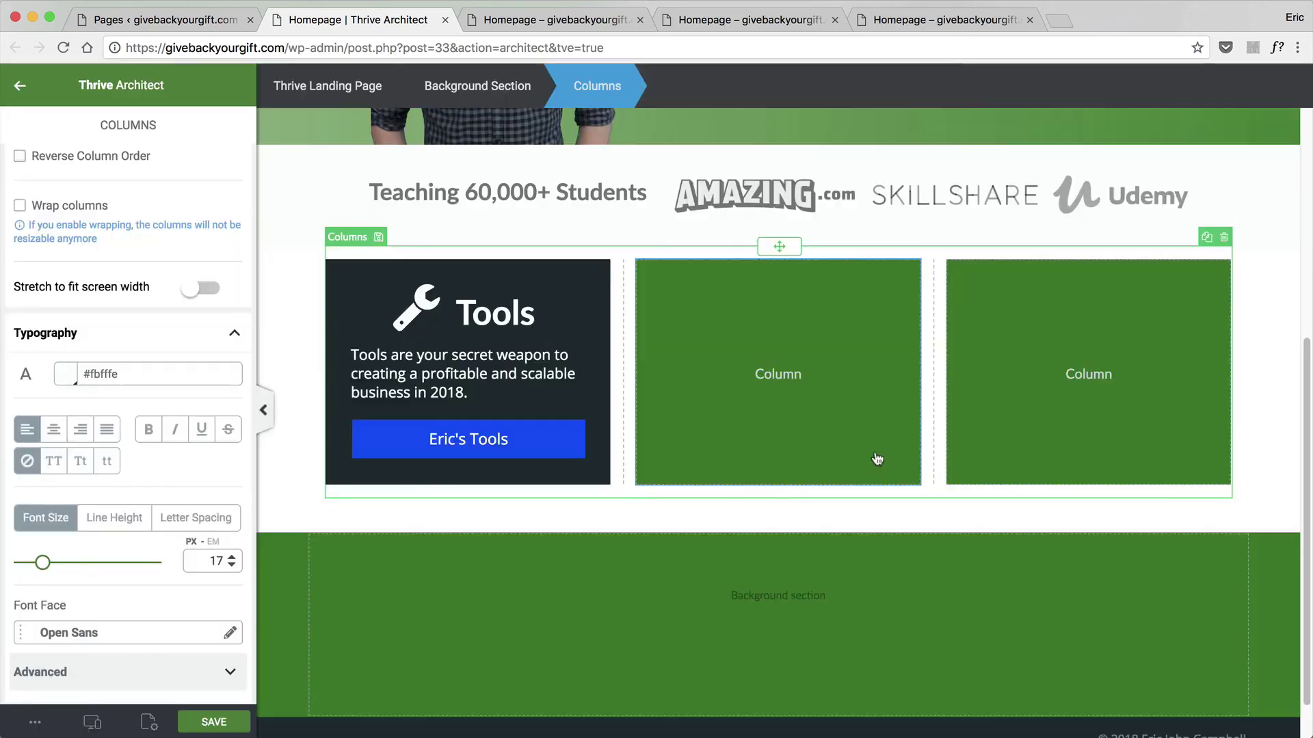
Insert a content box at the top of the Tools column, above the icon and heading.
click(483, 271)
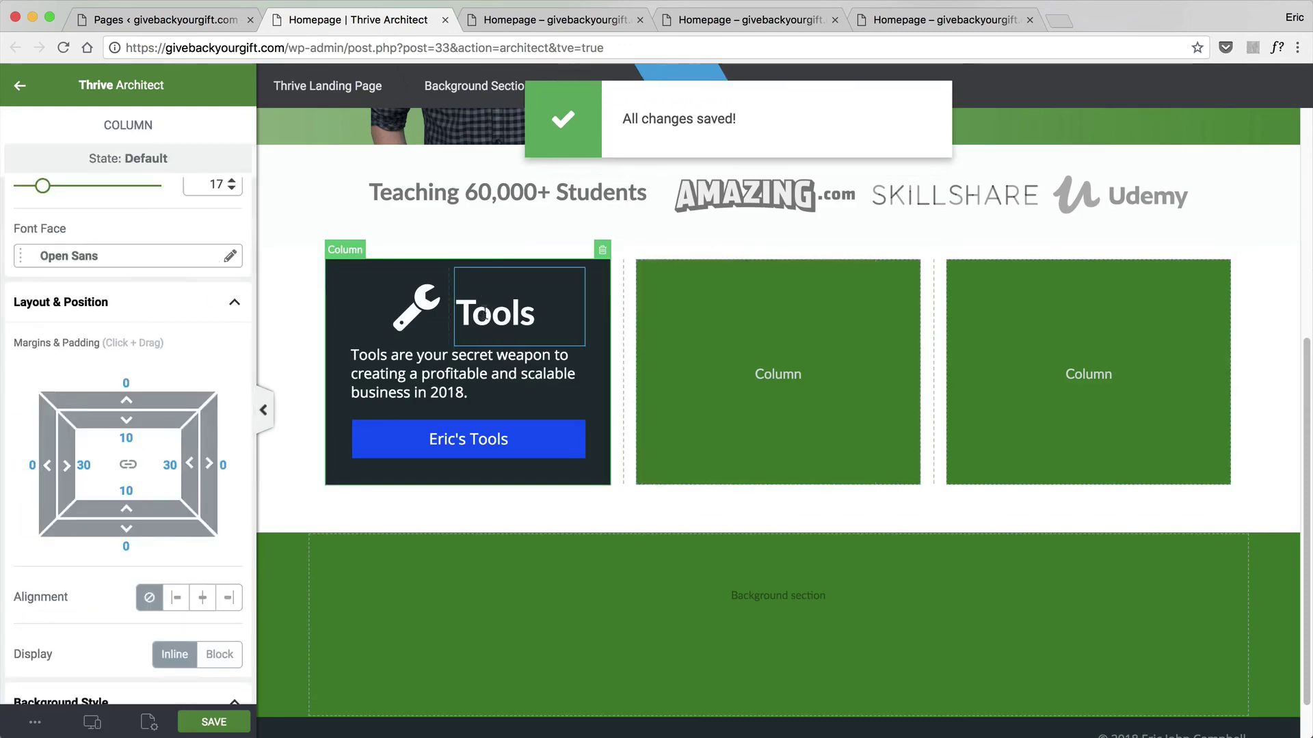
scroll(377, 352, up, 1)
scroll(378, 352, up, 3)
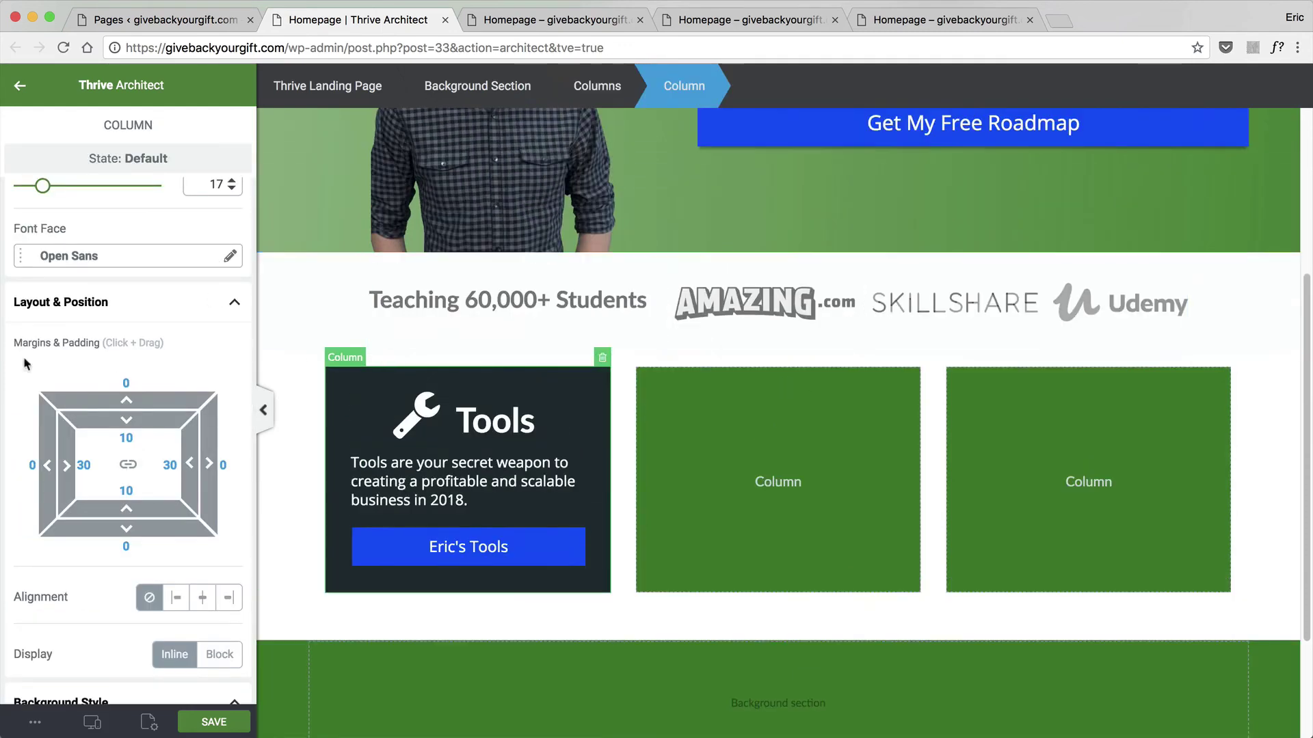
scroll(9, 365, up, 5)
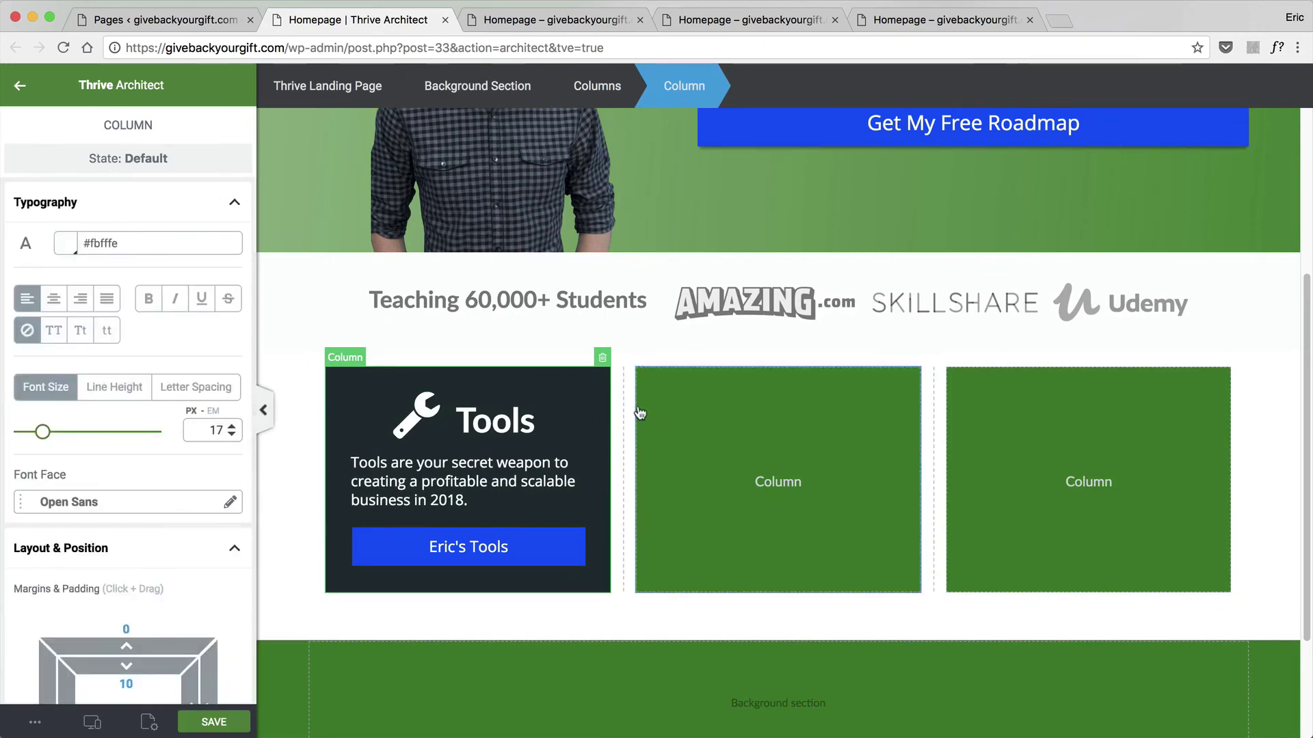
click(680, 463)
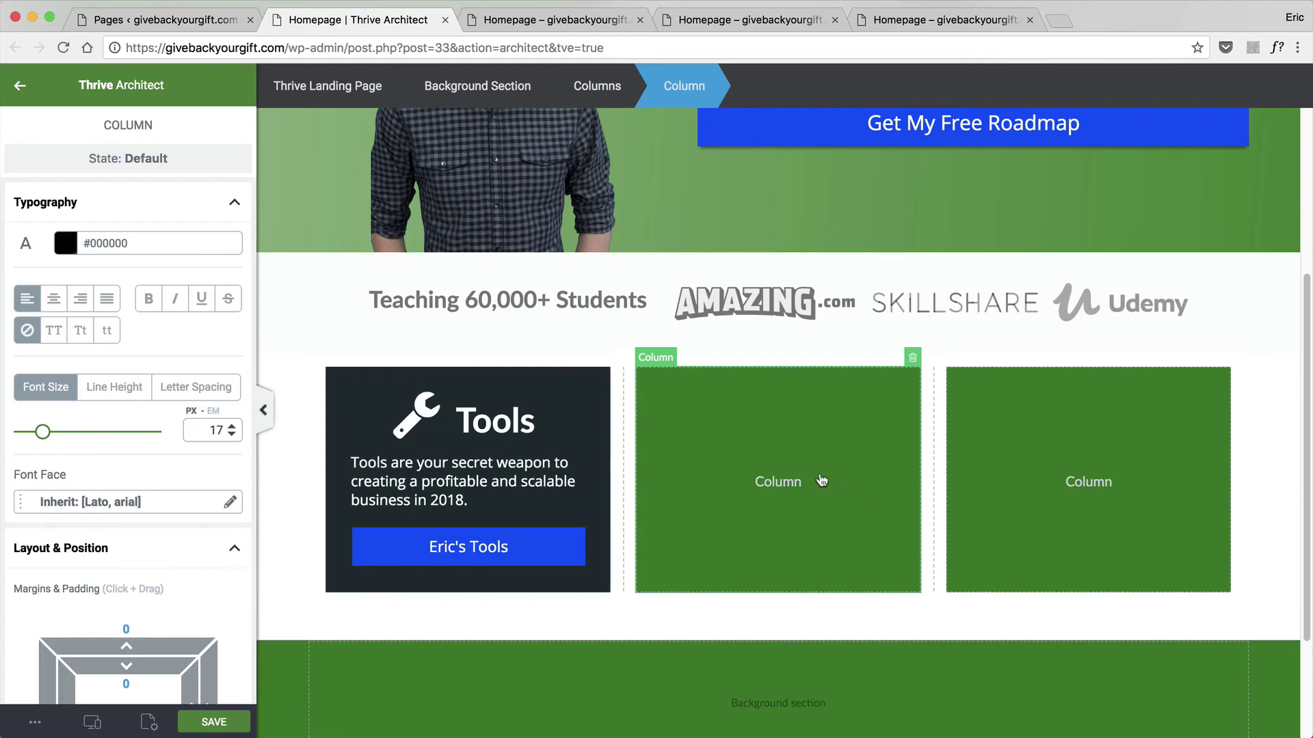
click(20, 86)
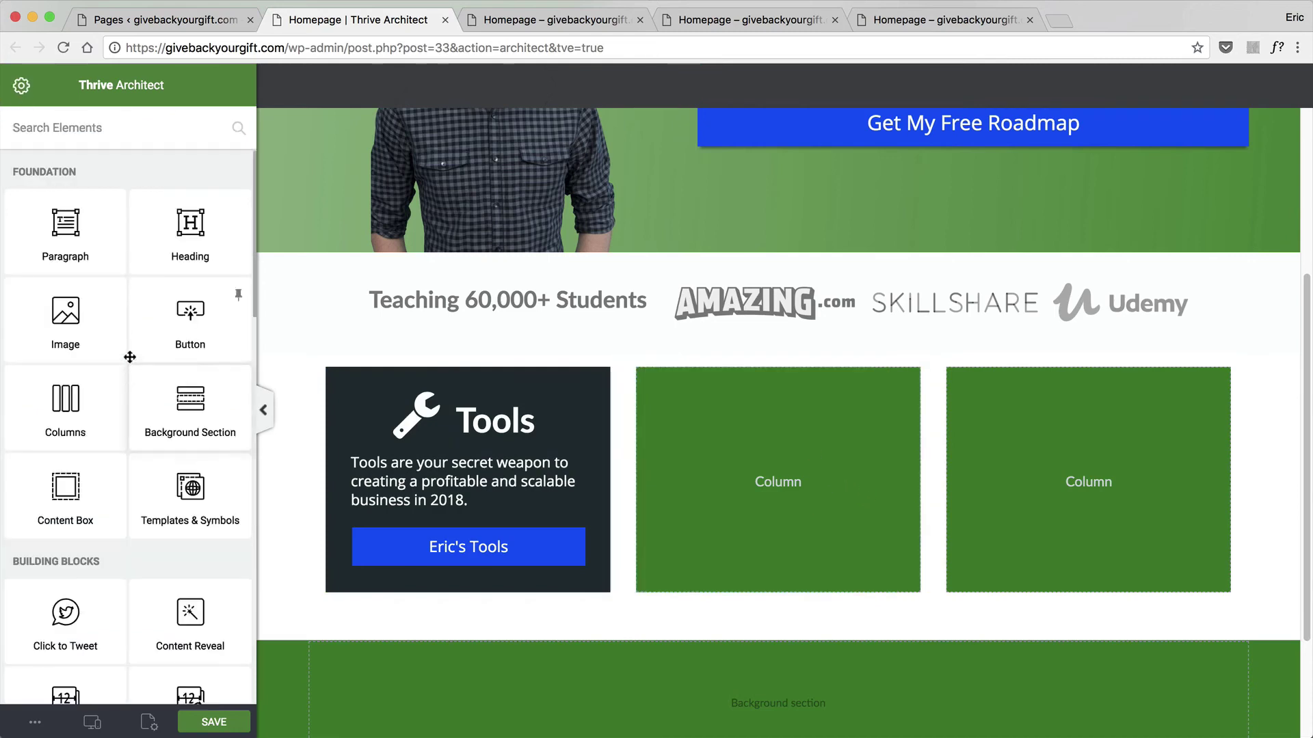
drag(114, 494, 436, 279)
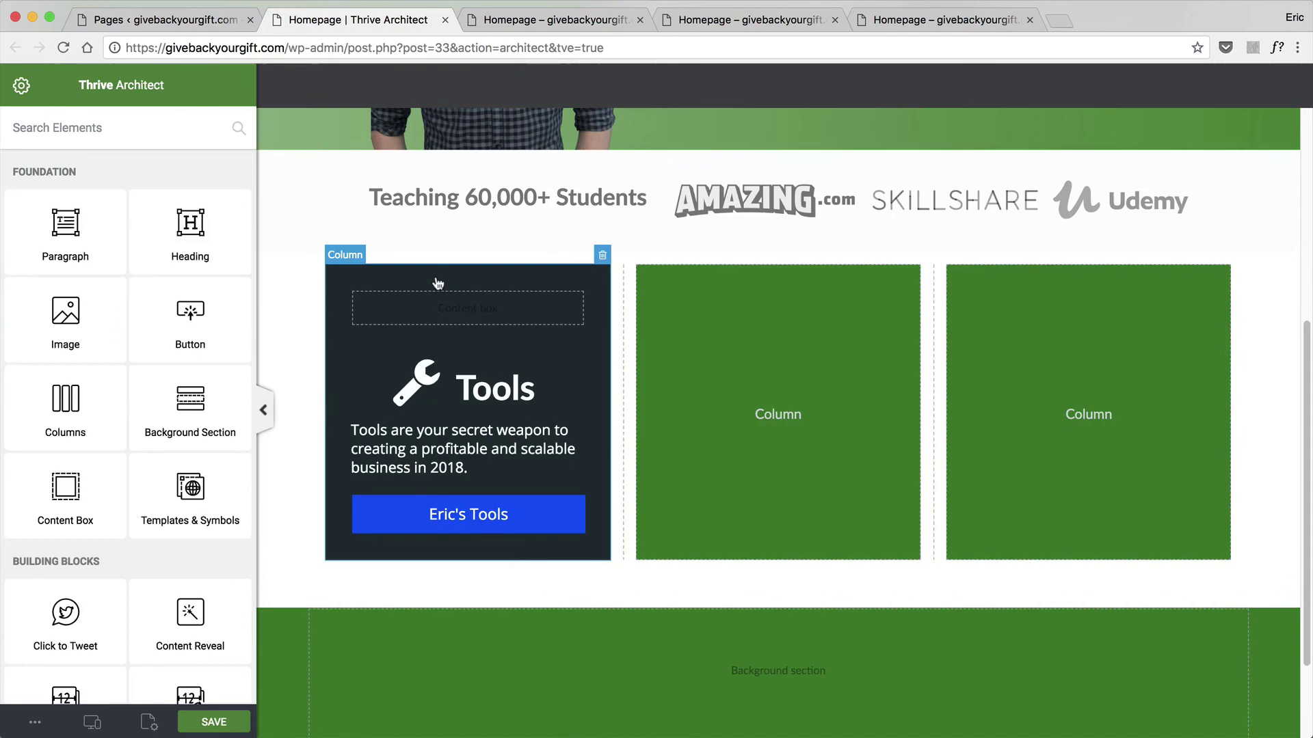
Move the icon-and-heading columns, the description paragraph and the button of the Tools column into the new content box.
click(472, 394)
click(858, 85)
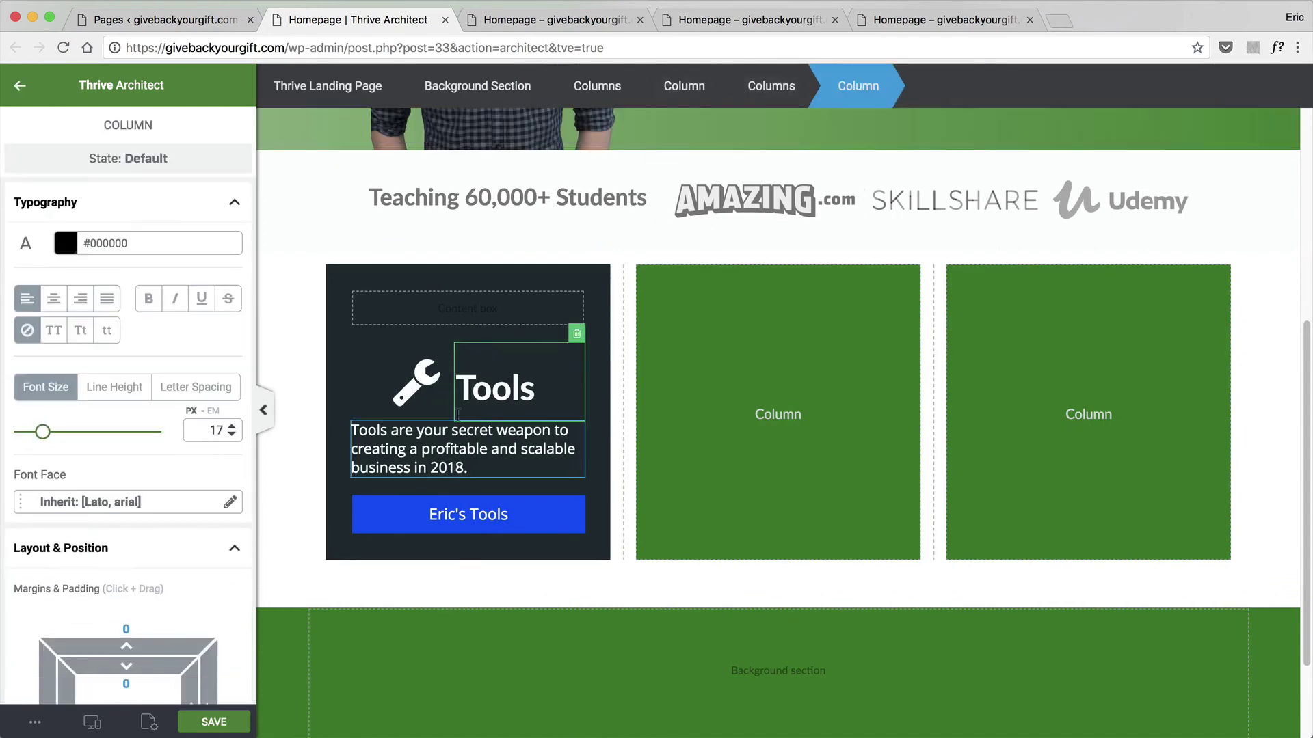
click(506, 400)
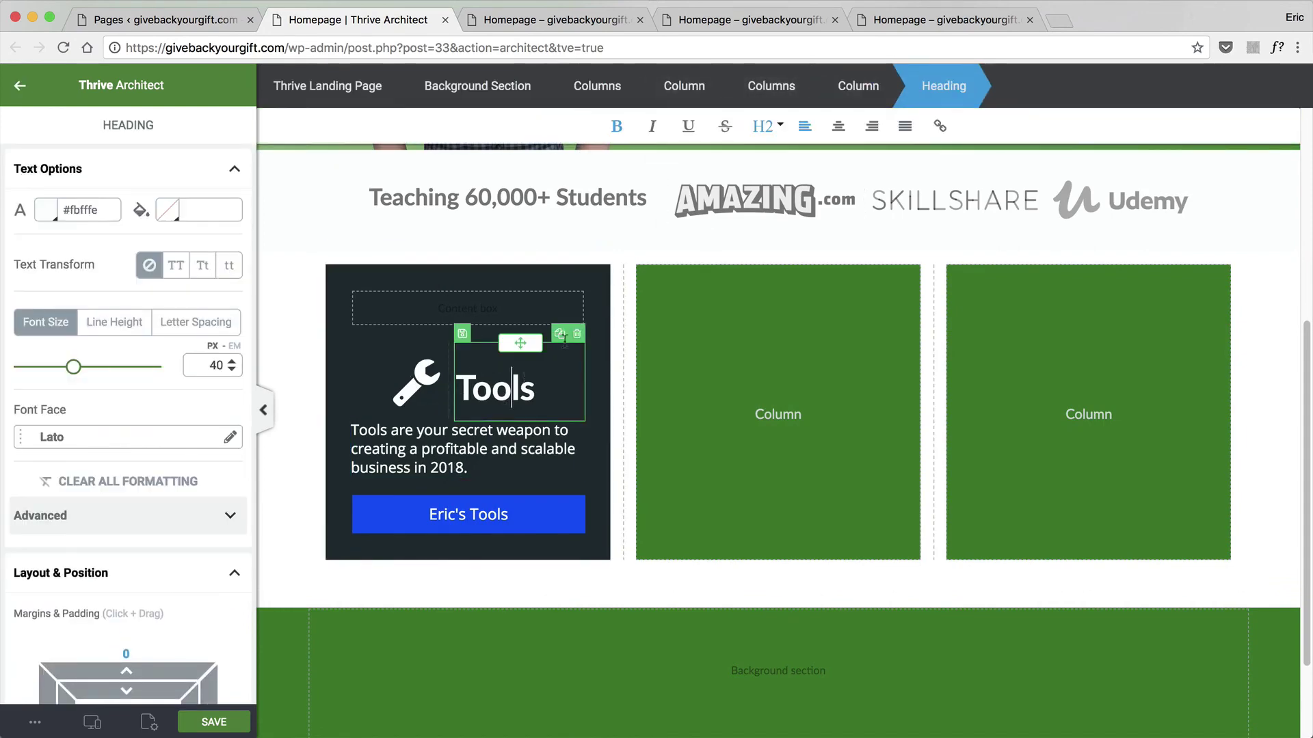
click(771, 85)
drag(463, 347, 438, 309)
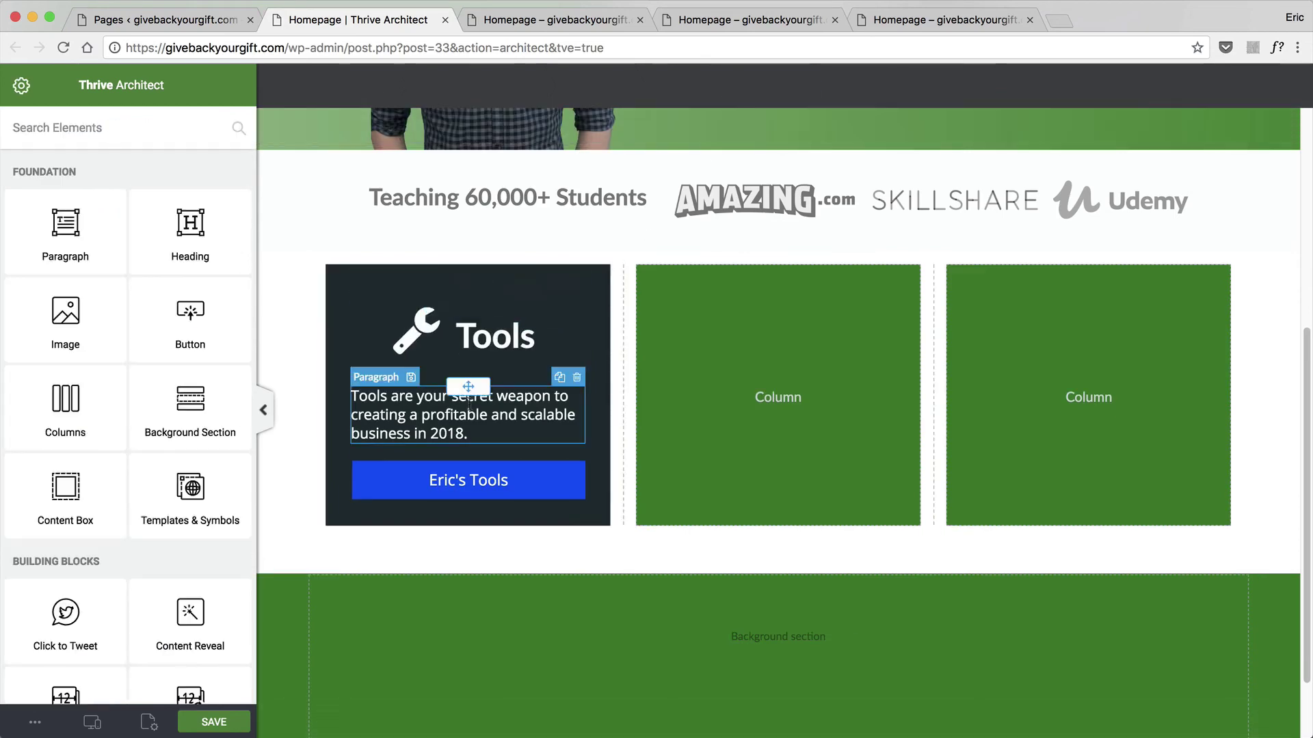
drag(477, 387, 451, 373)
drag(459, 471, 450, 422)
Set the content box's padding to 0 on all sides and its top and bottom margins to 0, and save the page.
click(380, 306)
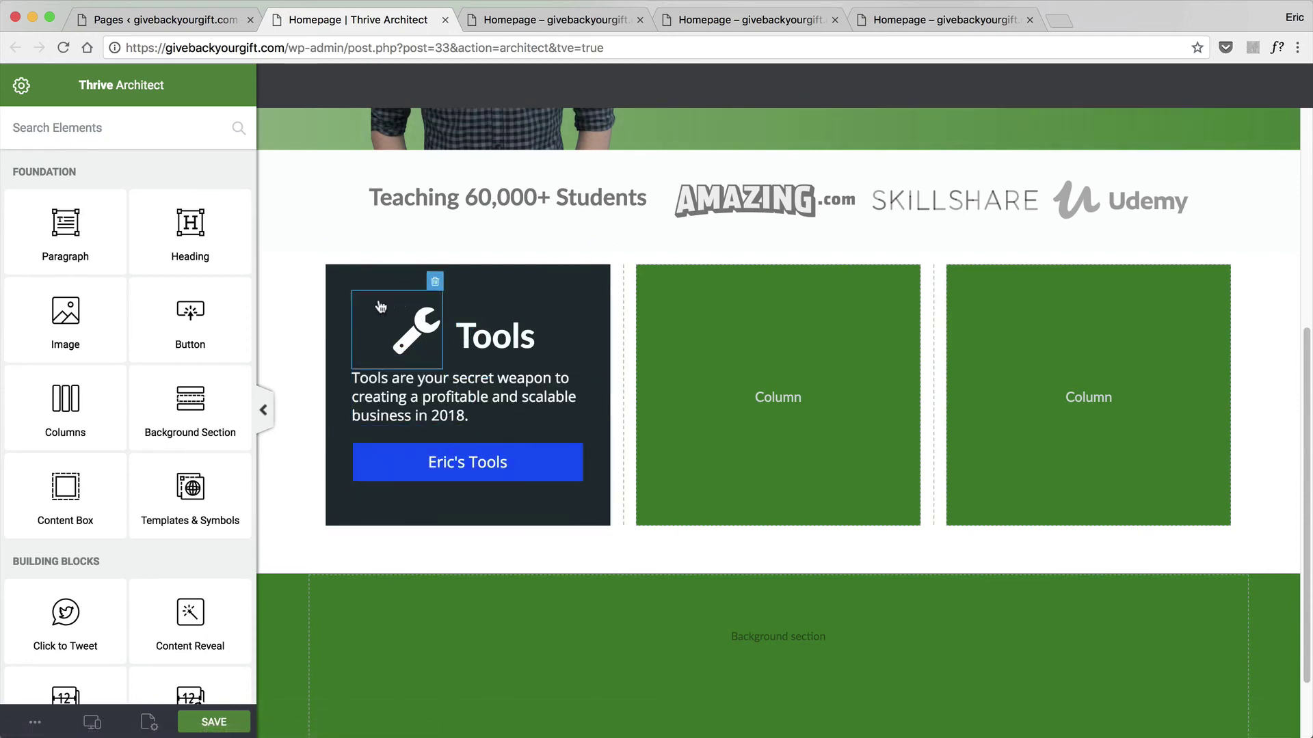
click(778, 86)
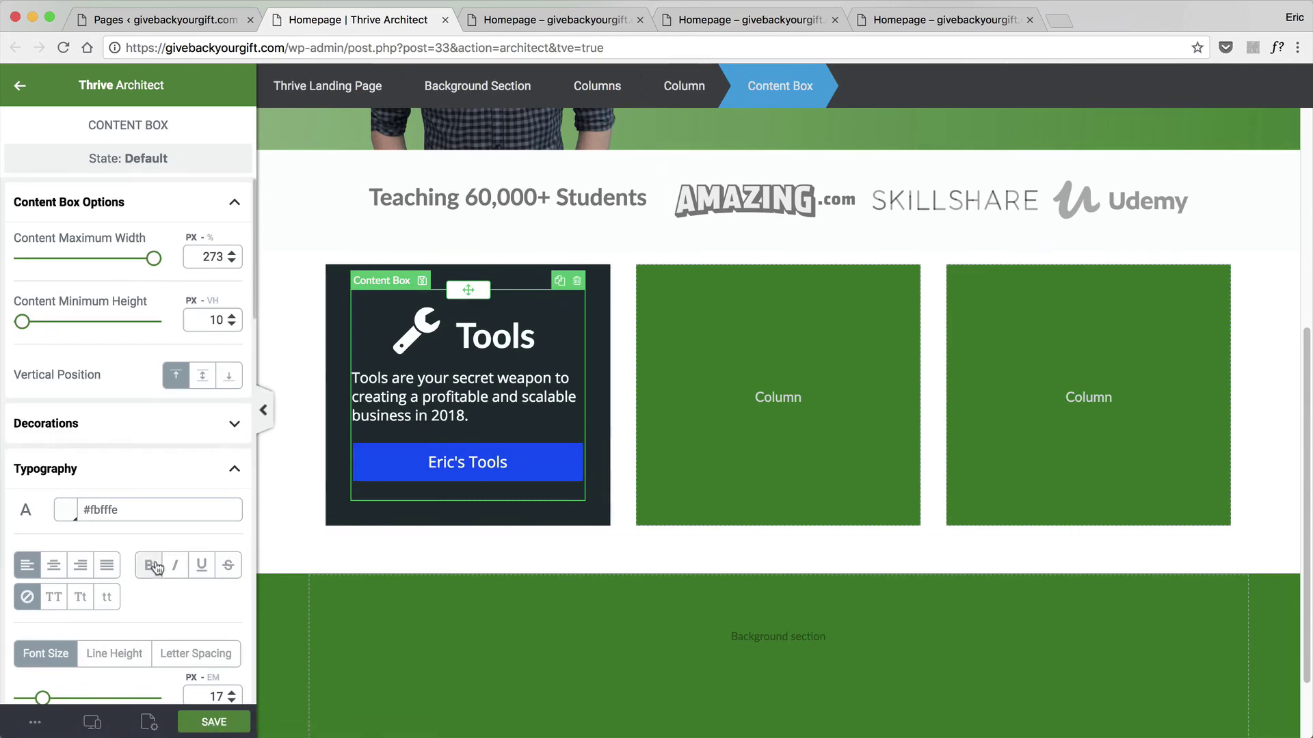
scroll(165, 521, down, 5)
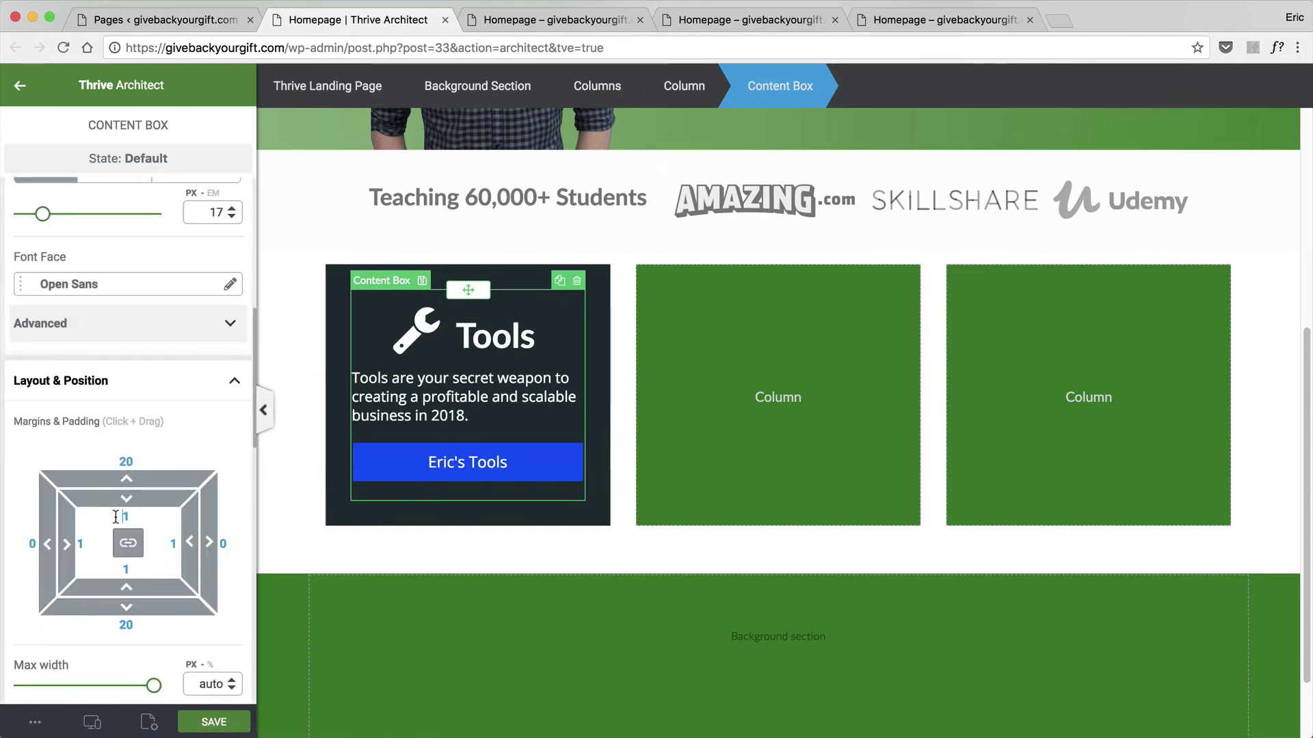
text(0)
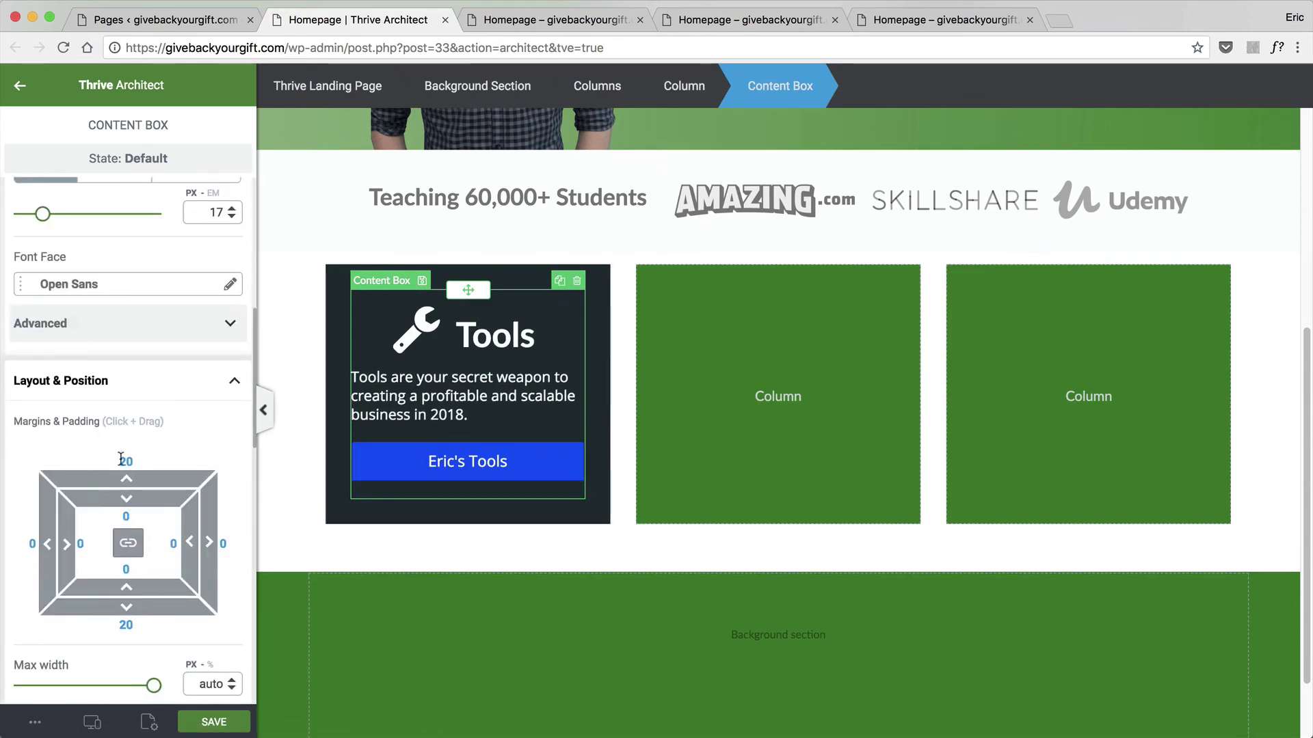
text(0)
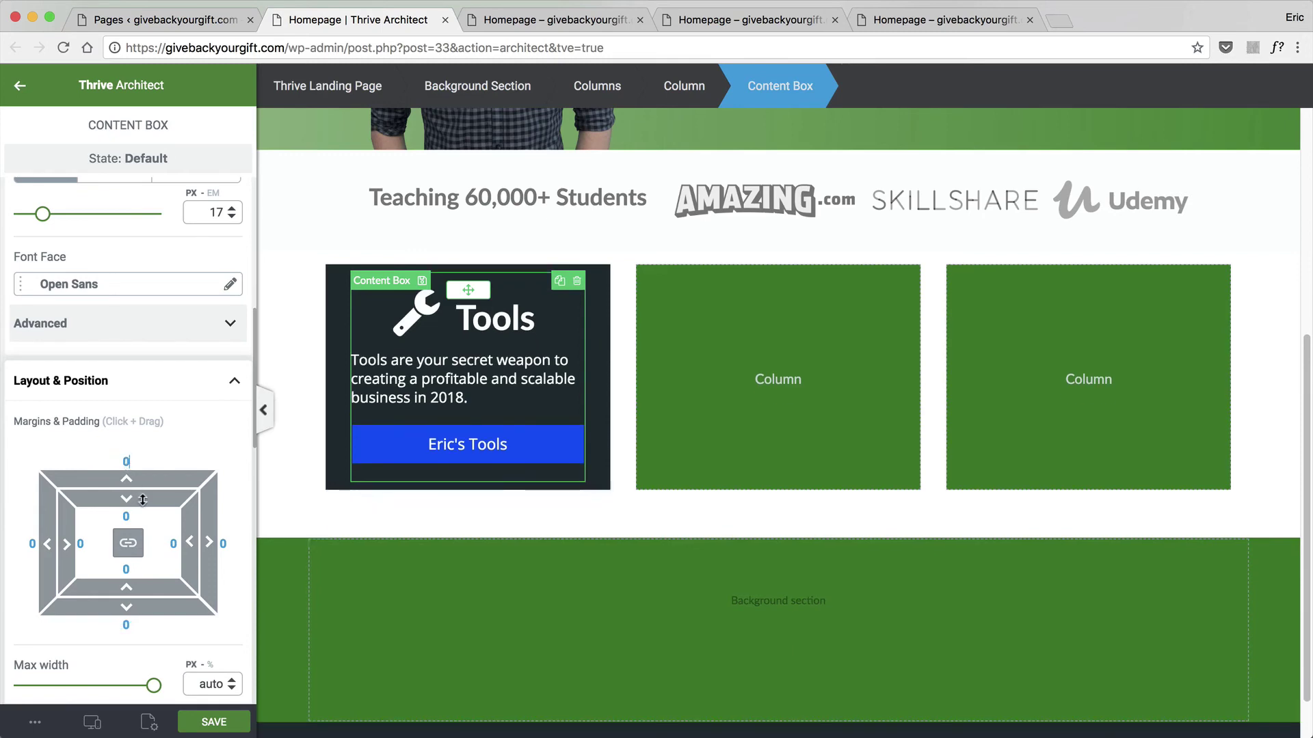
click(214, 722)
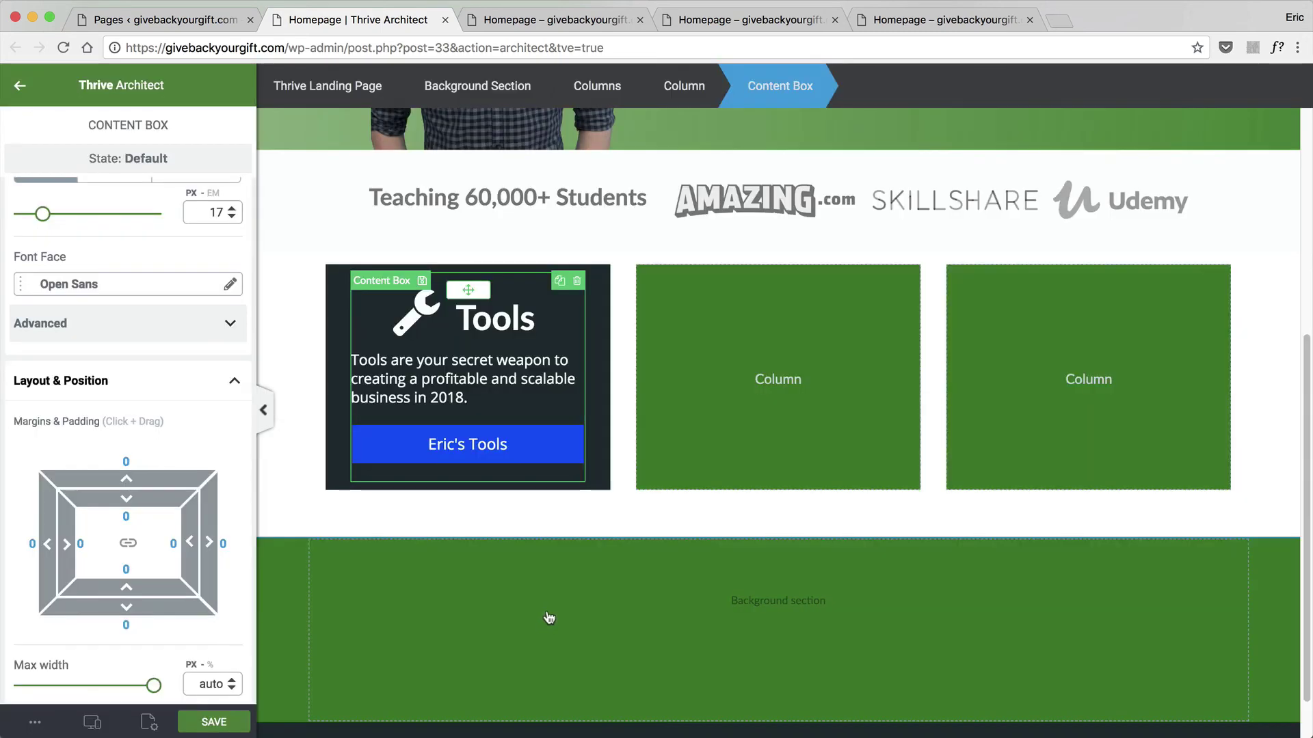
Duplicate the Tools column's content box and move the copy into the empty middle column.
click(547, 615)
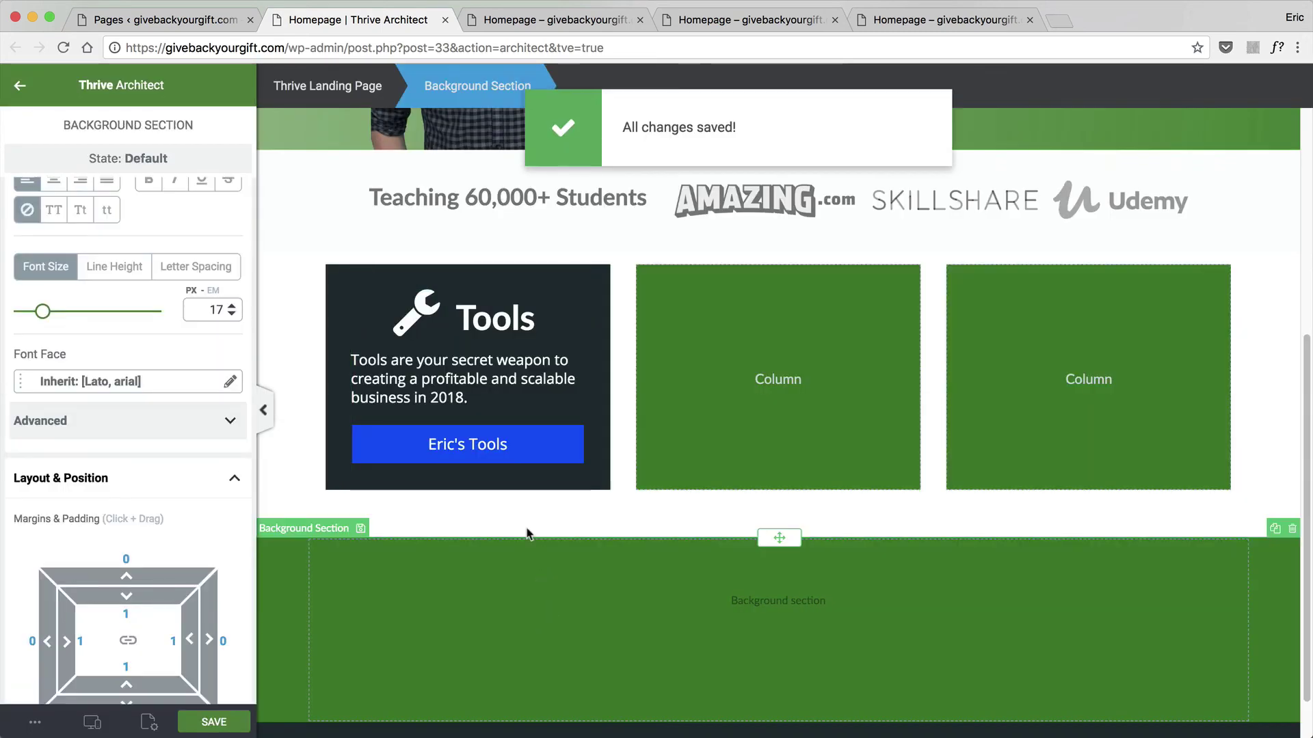
click(408, 273)
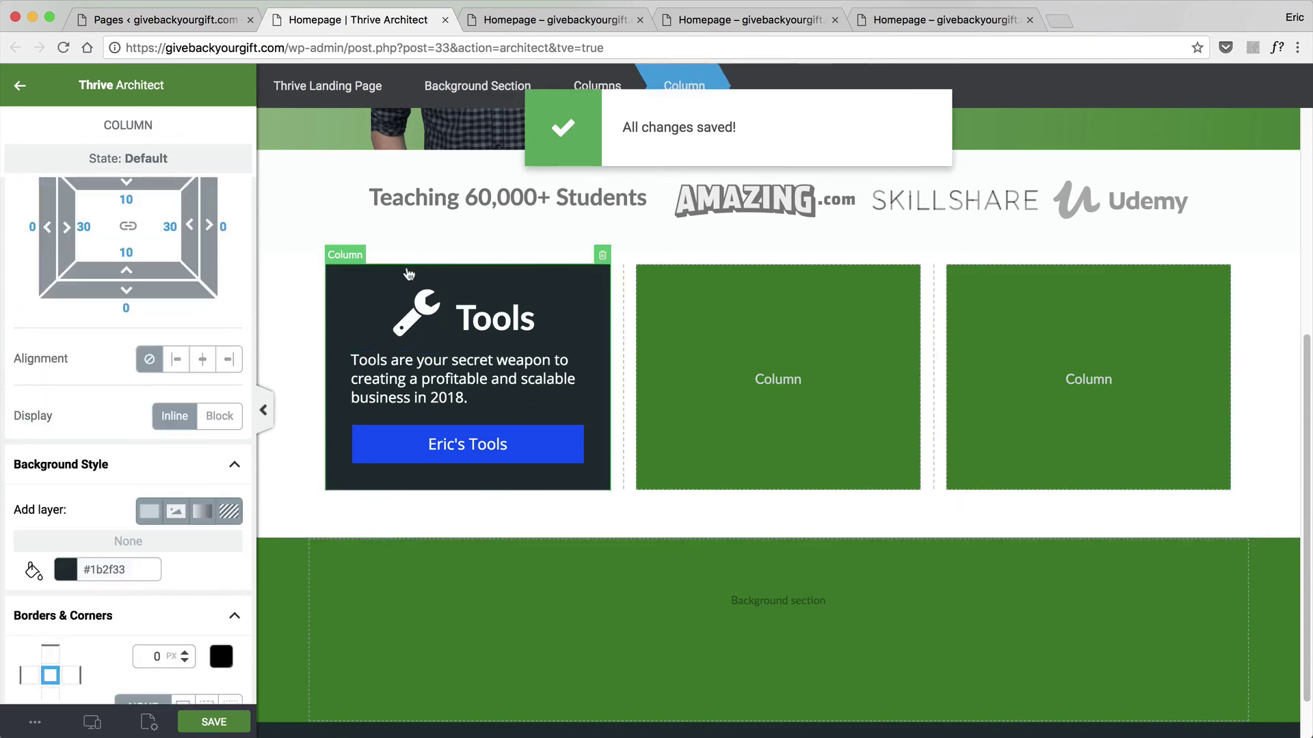
click(521, 318)
click(798, 97)
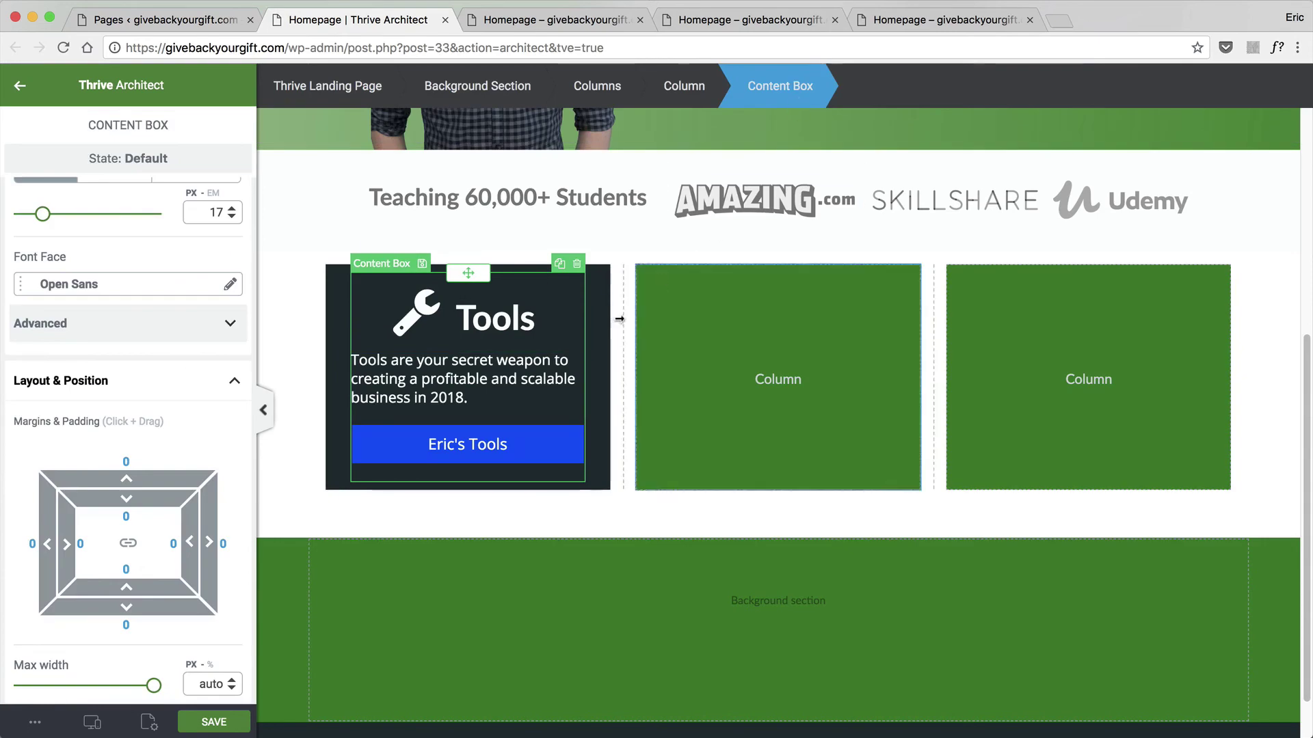
click(559, 264)
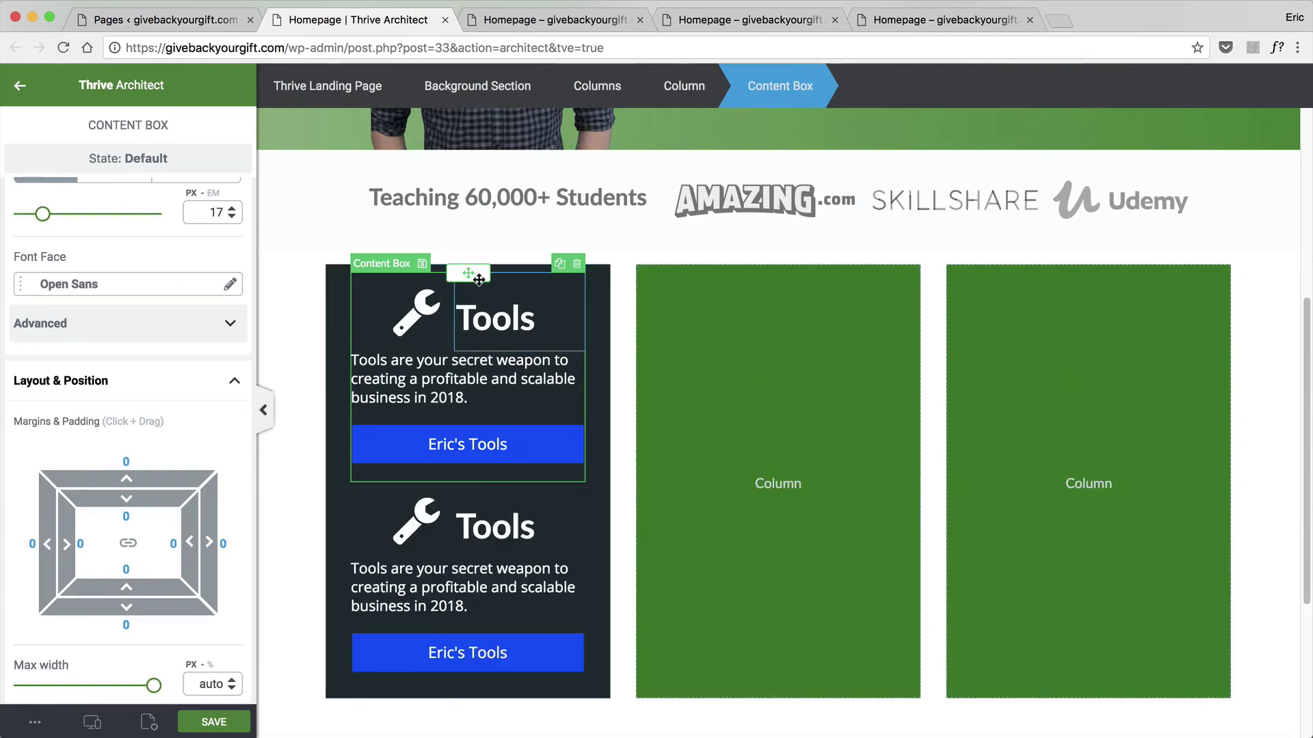
drag(468, 273, 719, 437)
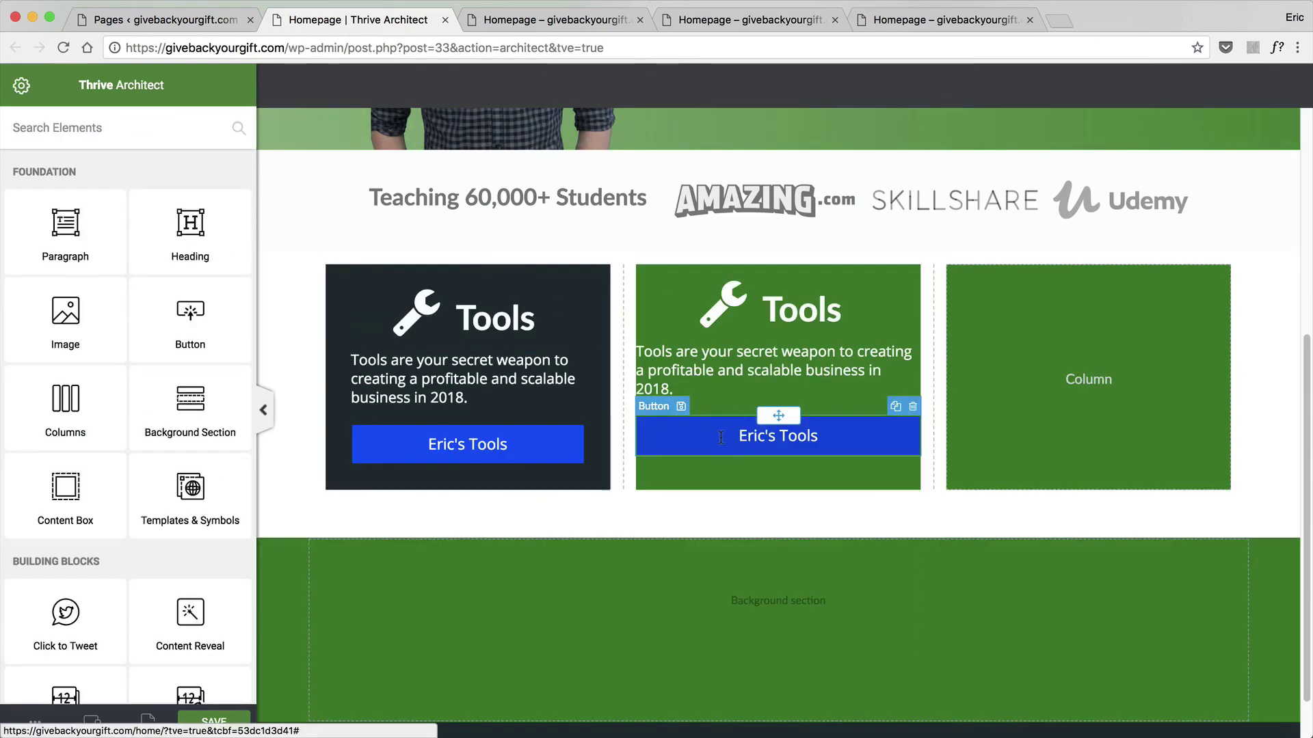
Set the middle column's padding to 10 at the top and bottom and 30 on the left and right, matching the Tools column.
click(598, 282)
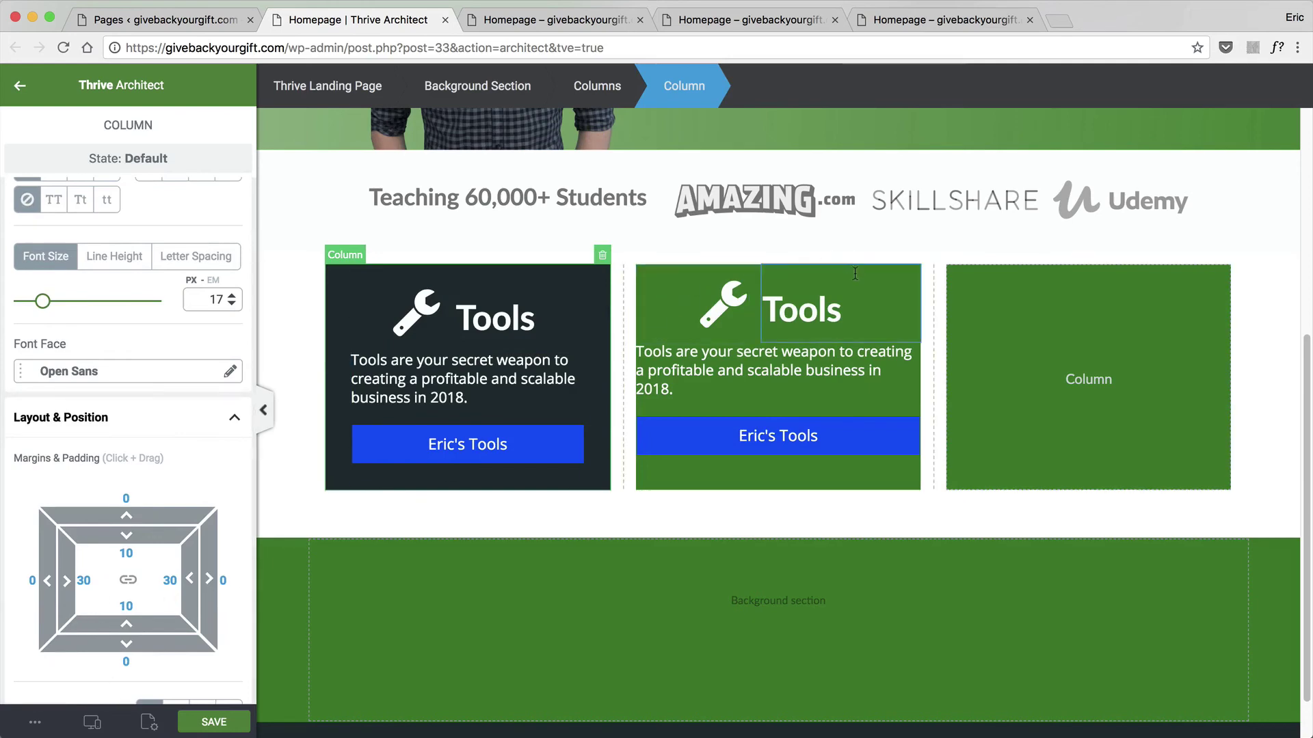
click(718, 316)
click(880, 97)
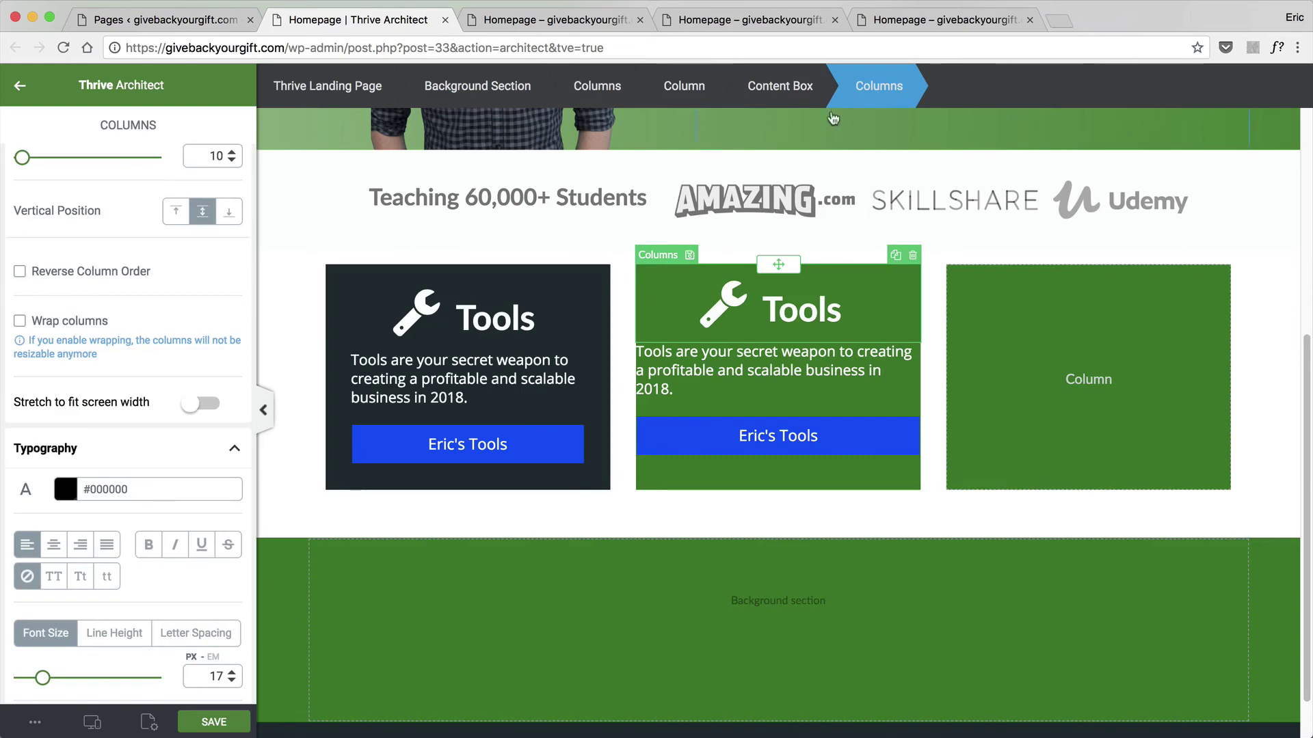
click(684, 96)
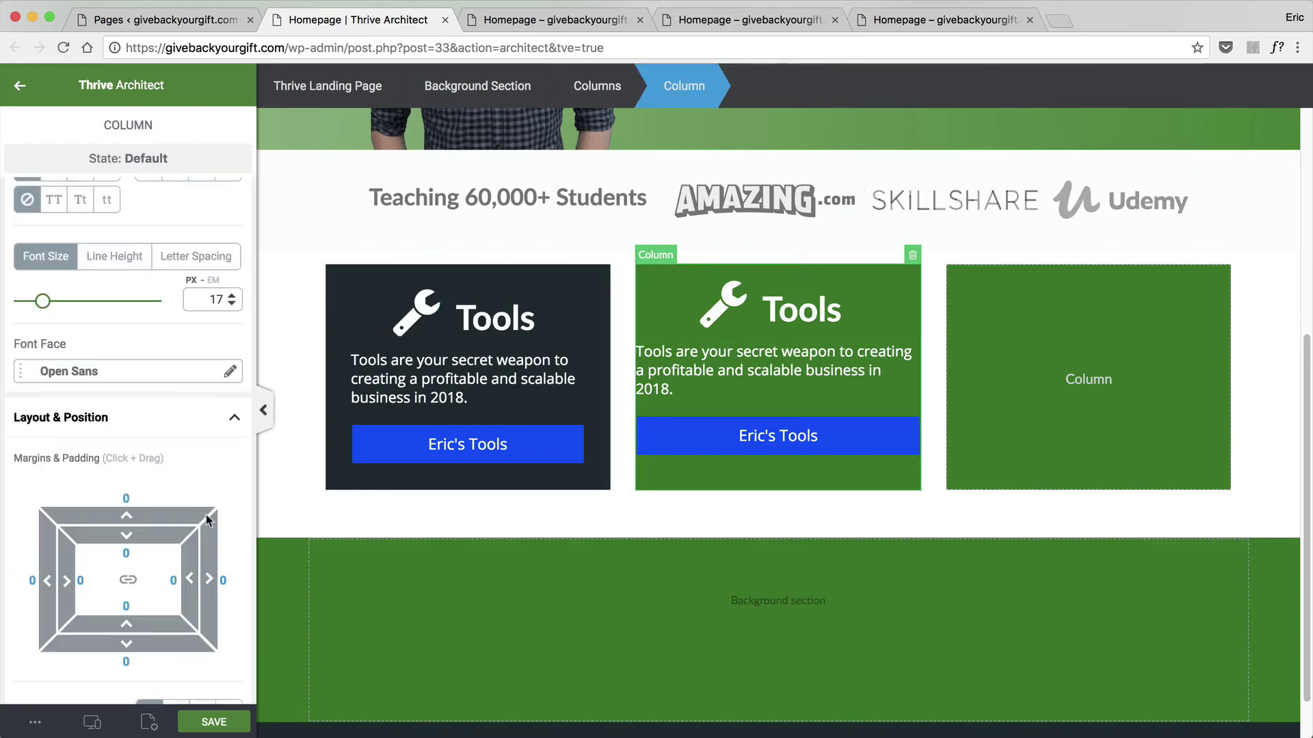
click(115, 556)
text(1)
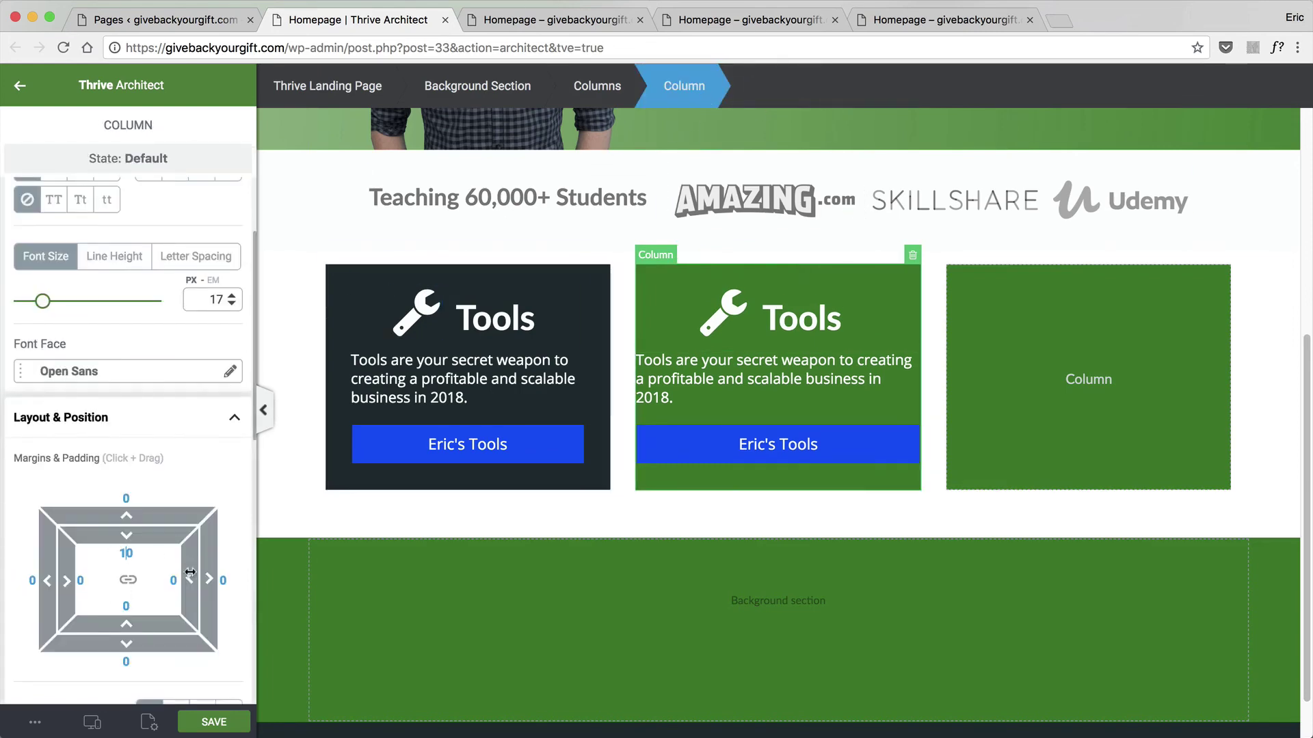
click(76, 580)
text(3)
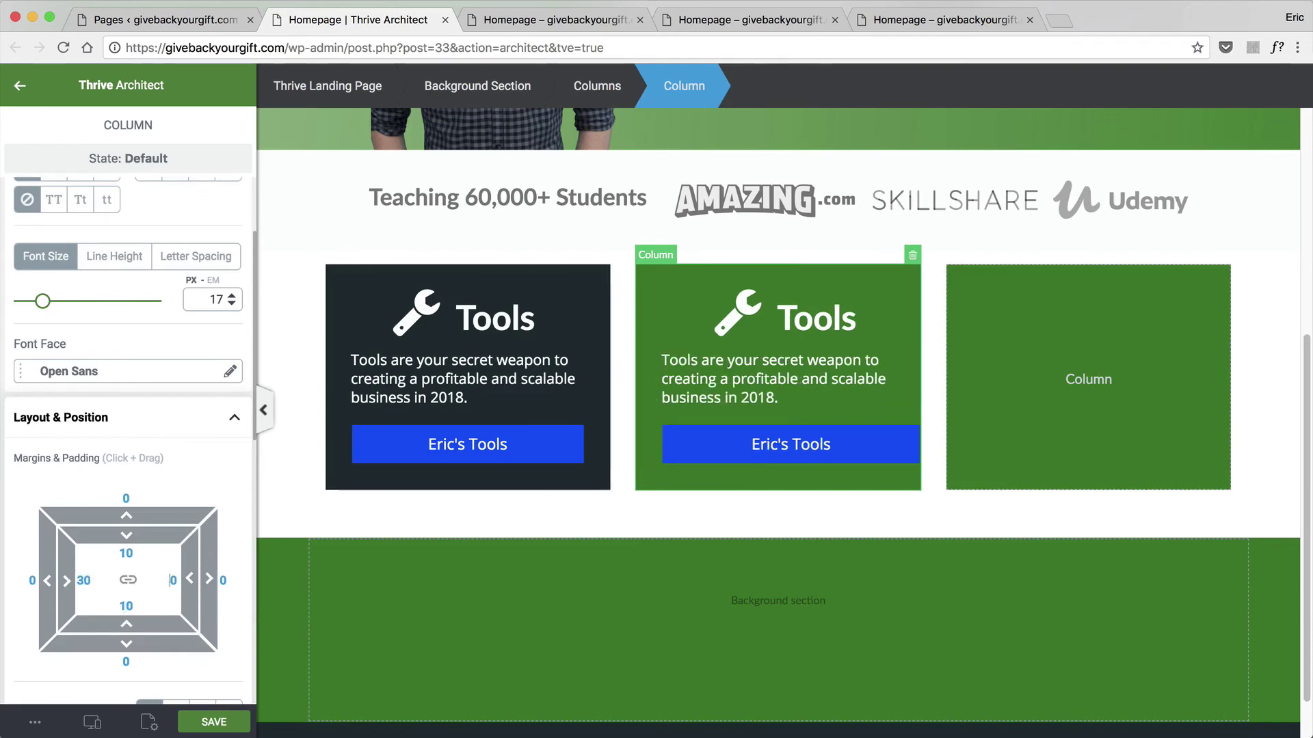
click(171, 580)
text(3)
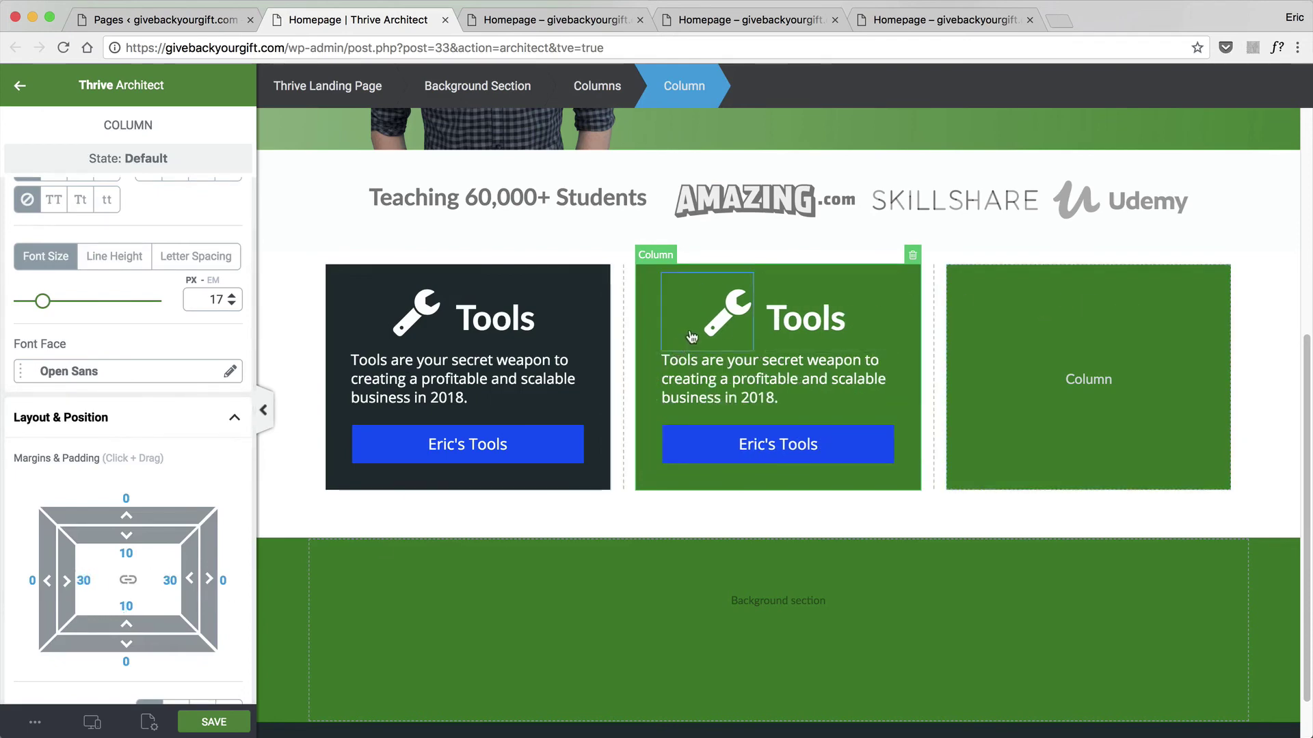
Check the page layout sketch for the second box's title and change the middle column's heading to "Systems".
key(super+Tab)
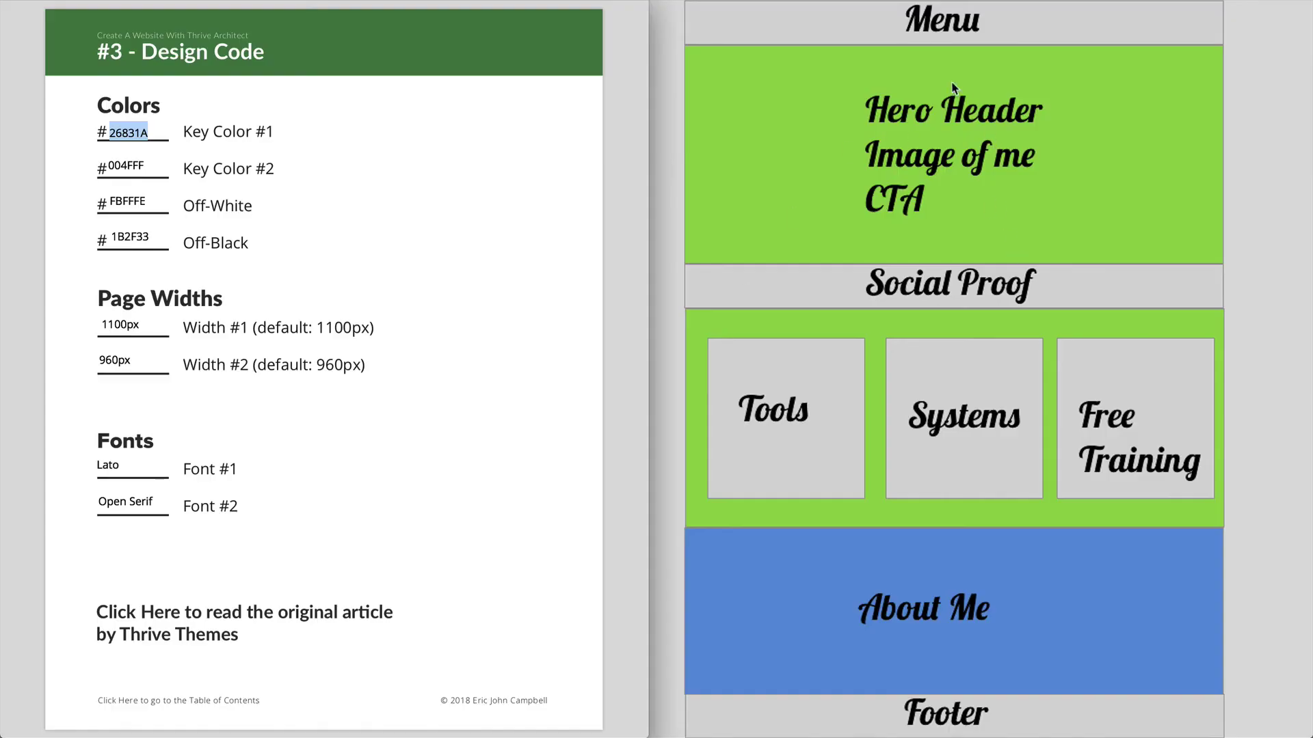
key(super+Tab)
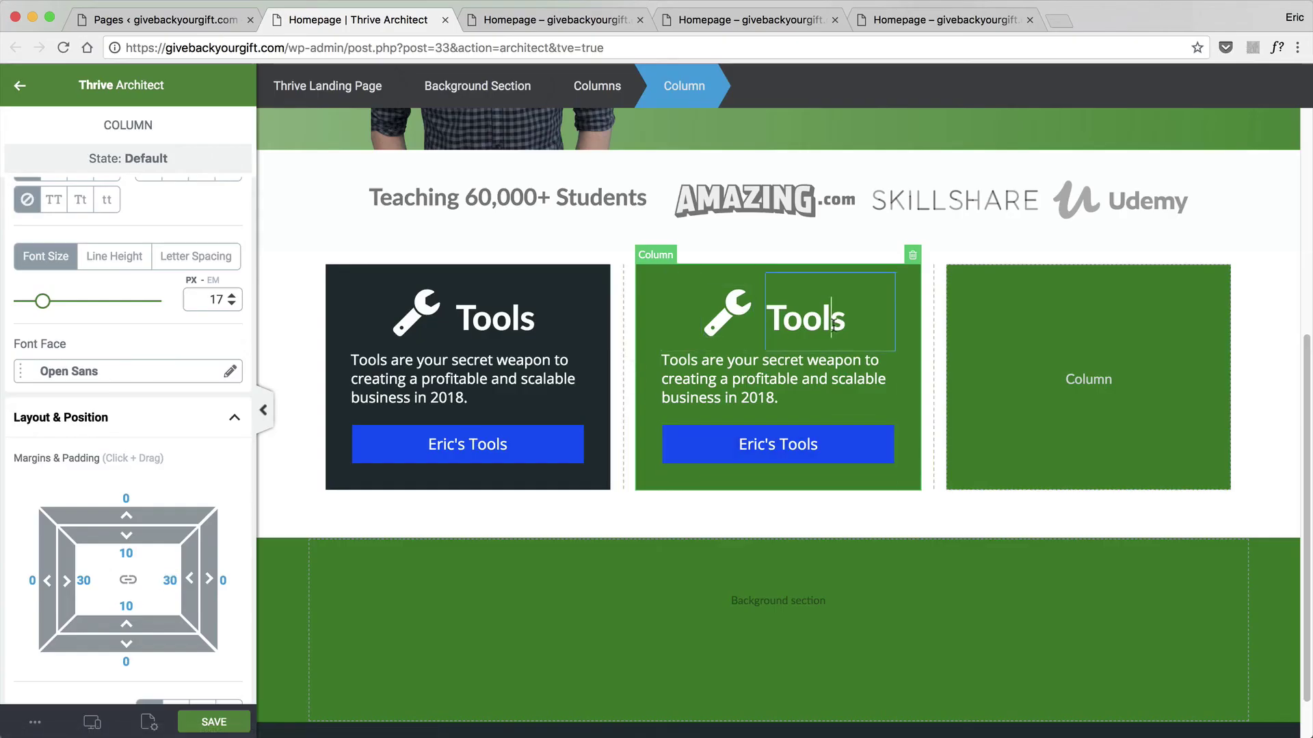
double_click(834, 324)
text(Systems)
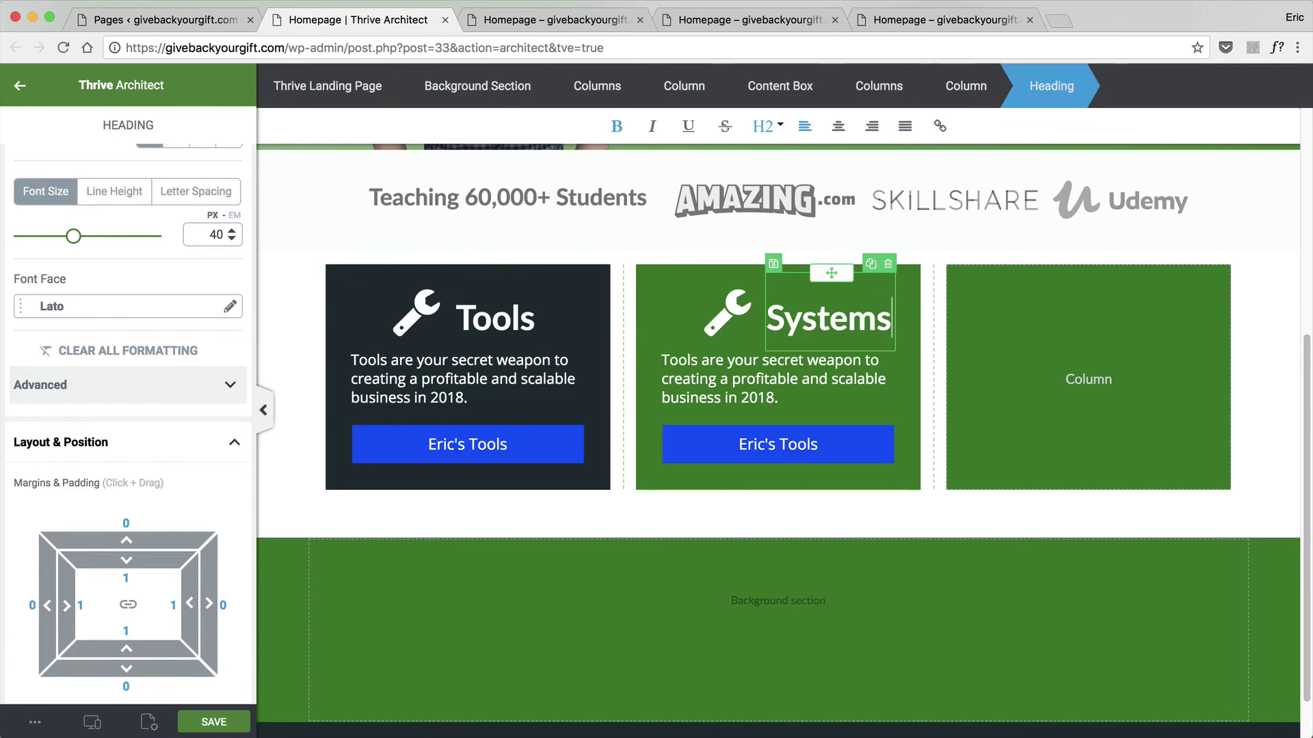
Open the icon choices for the Systems column's wrench icon and look through the whole library for a suitable replacement.
click(721, 314)
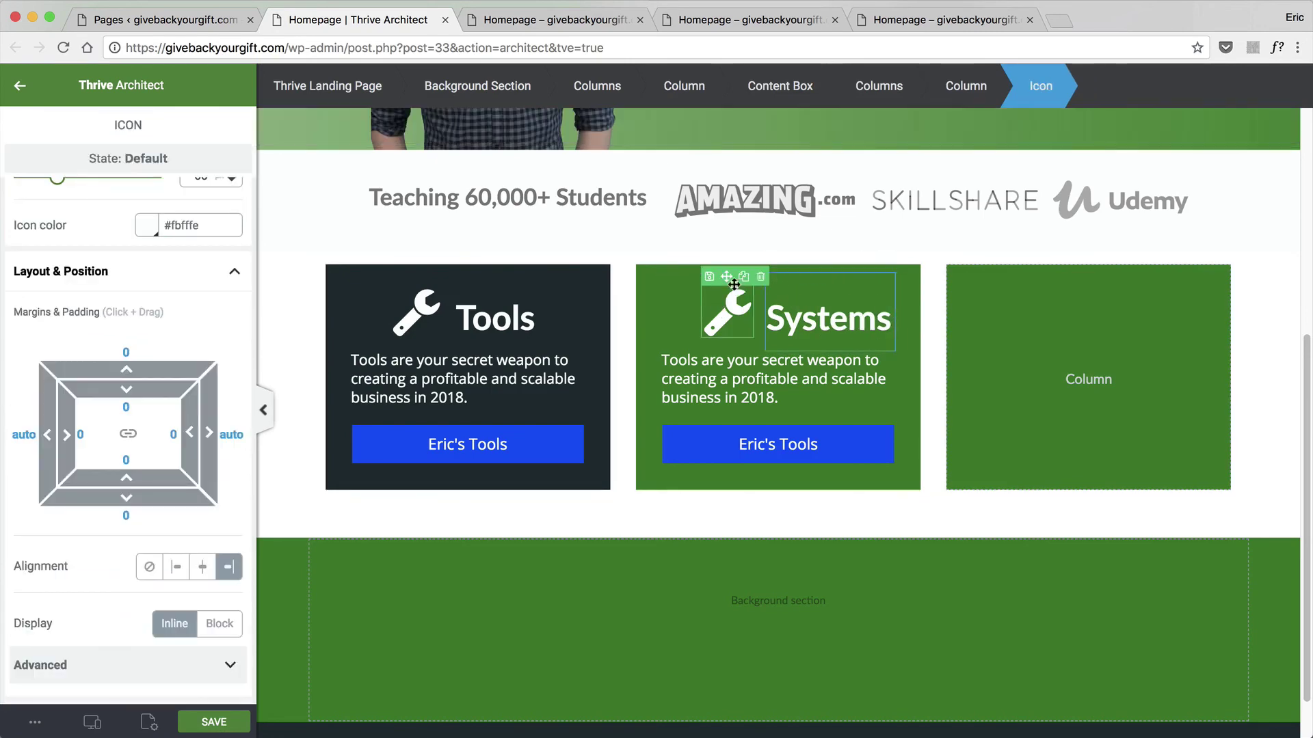
scroll(177, 309, up, 3)
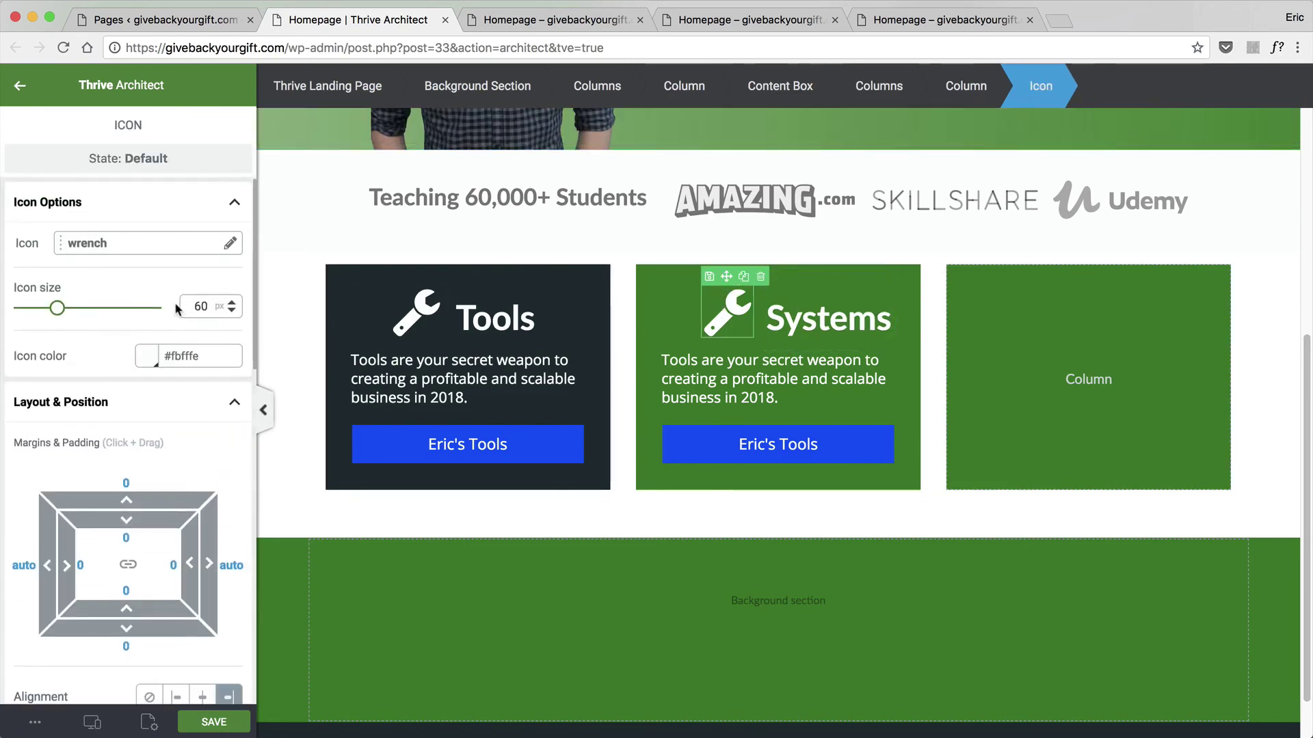
click(230, 245)
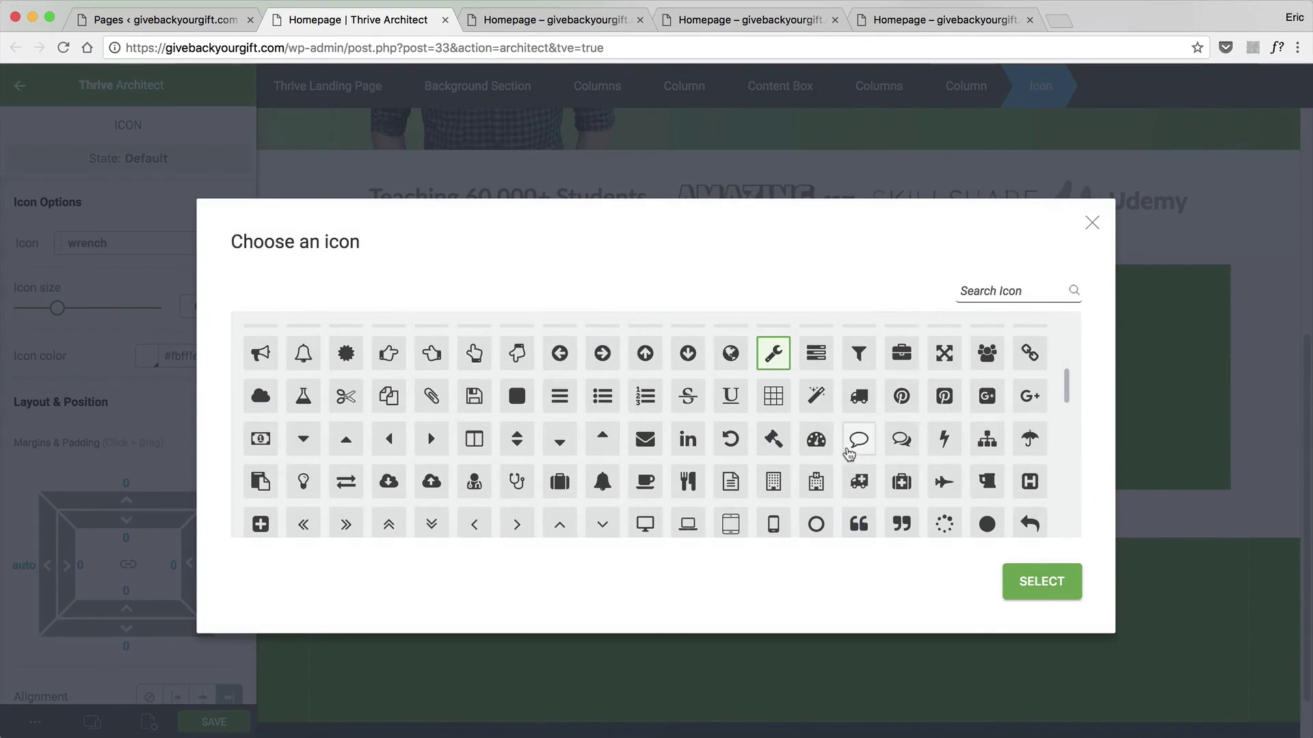
scroll(884, 410, down, 1)
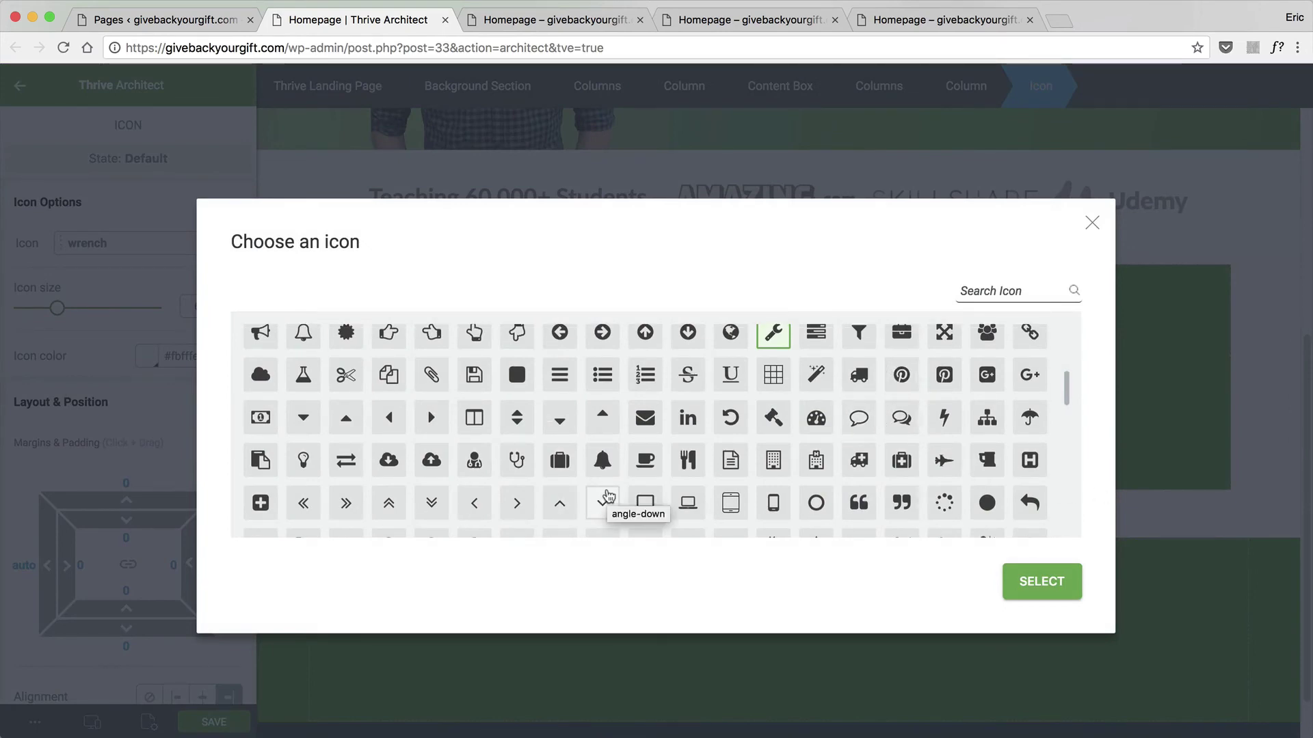
scroll(607, 496, down, 3)
scroll(609, 496, down, 5)
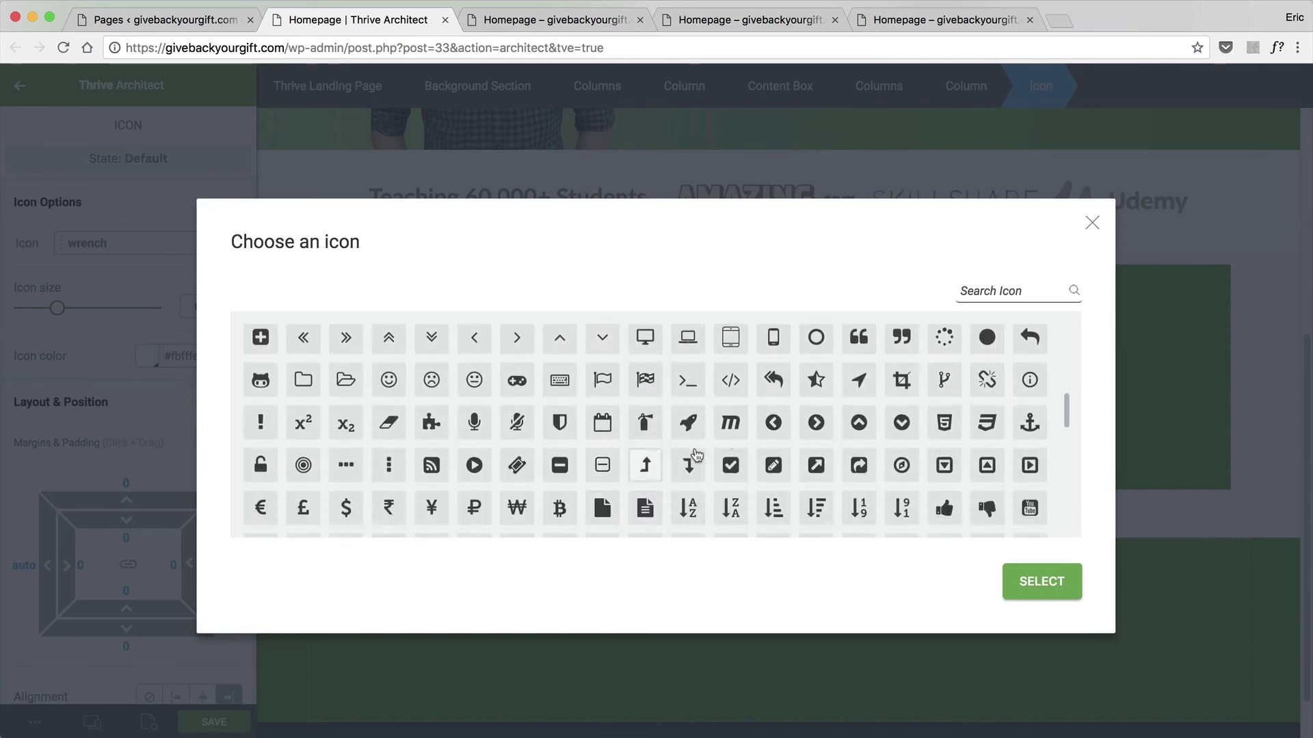
scroll(813, 455, down, 2)
scroll(811, 451, down, 3)
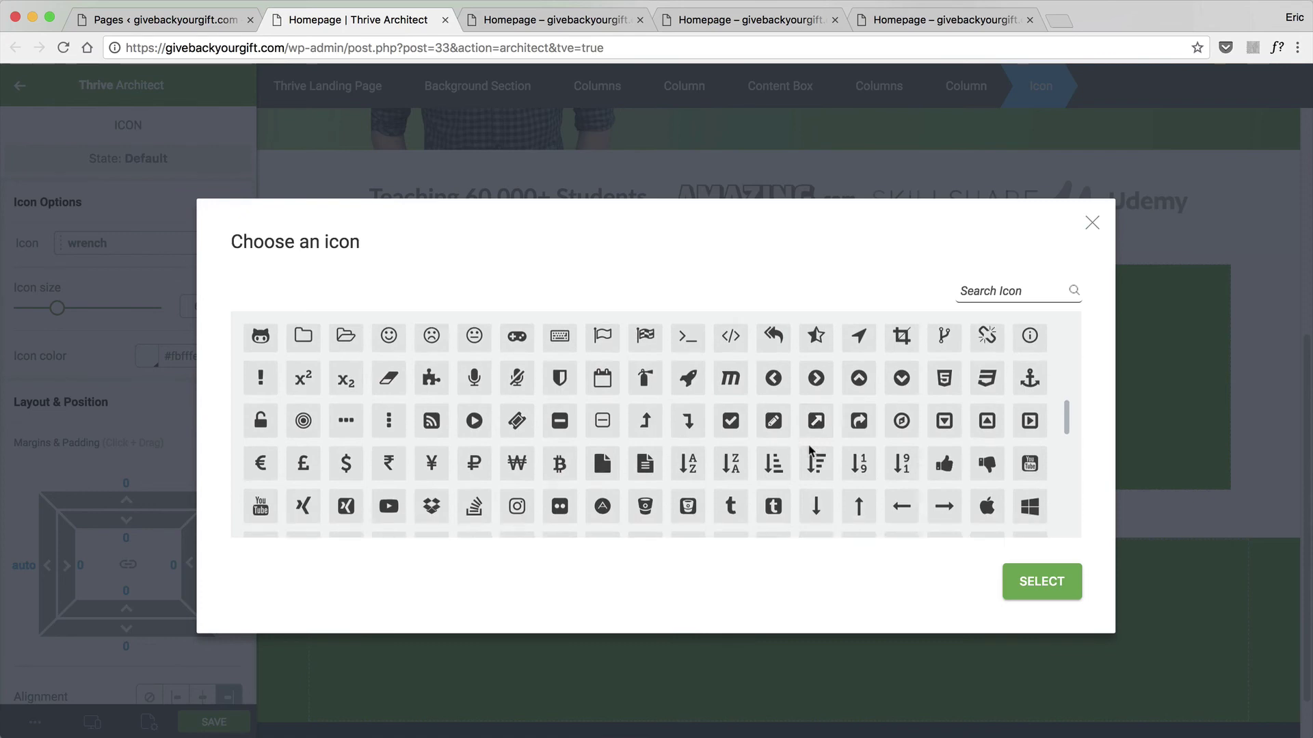
scroll(811, 455, down, 3)
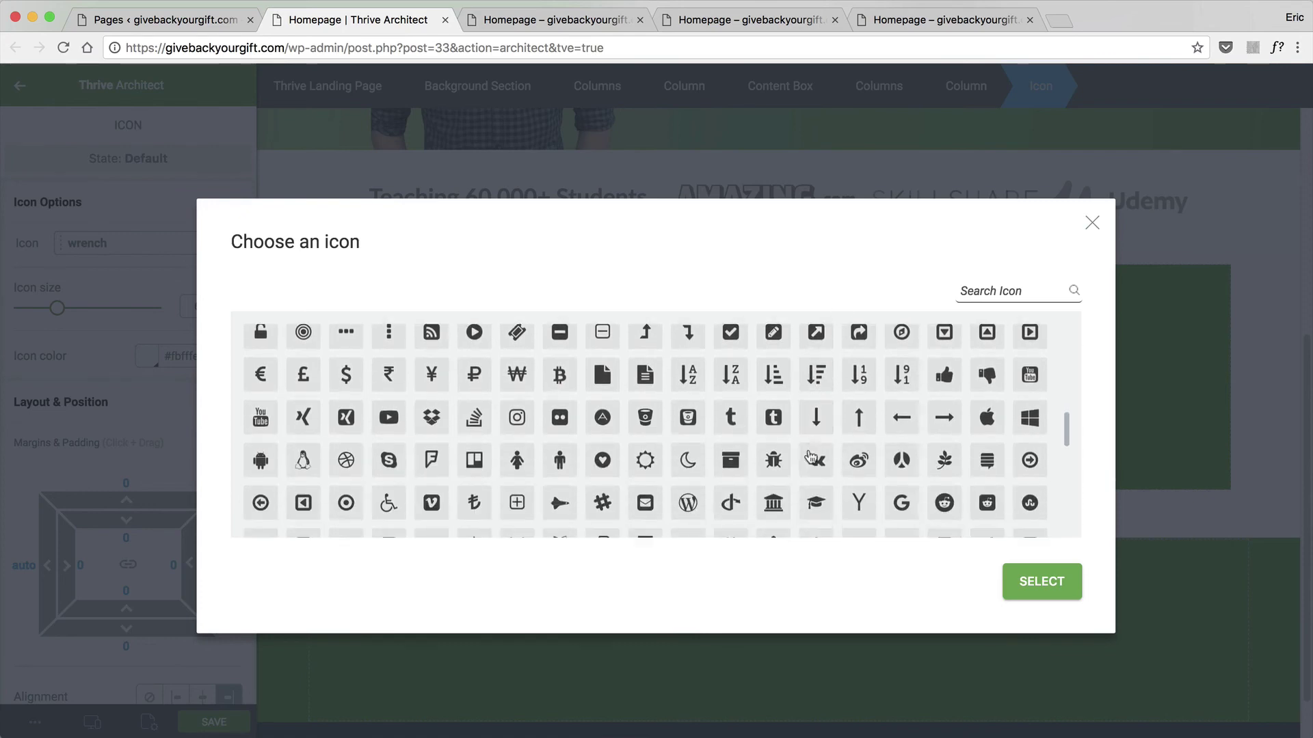
scroll(812, 463, down, 4)
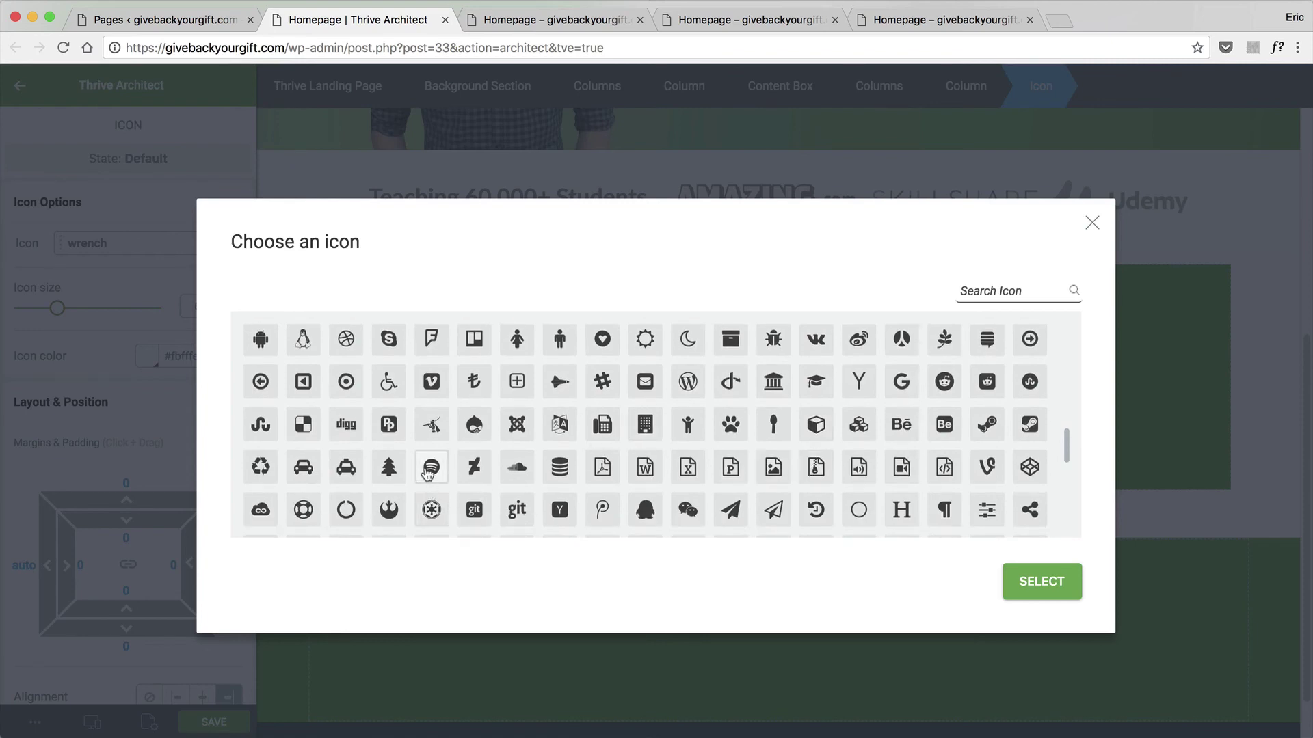
scroll(428, 472, down, 4)
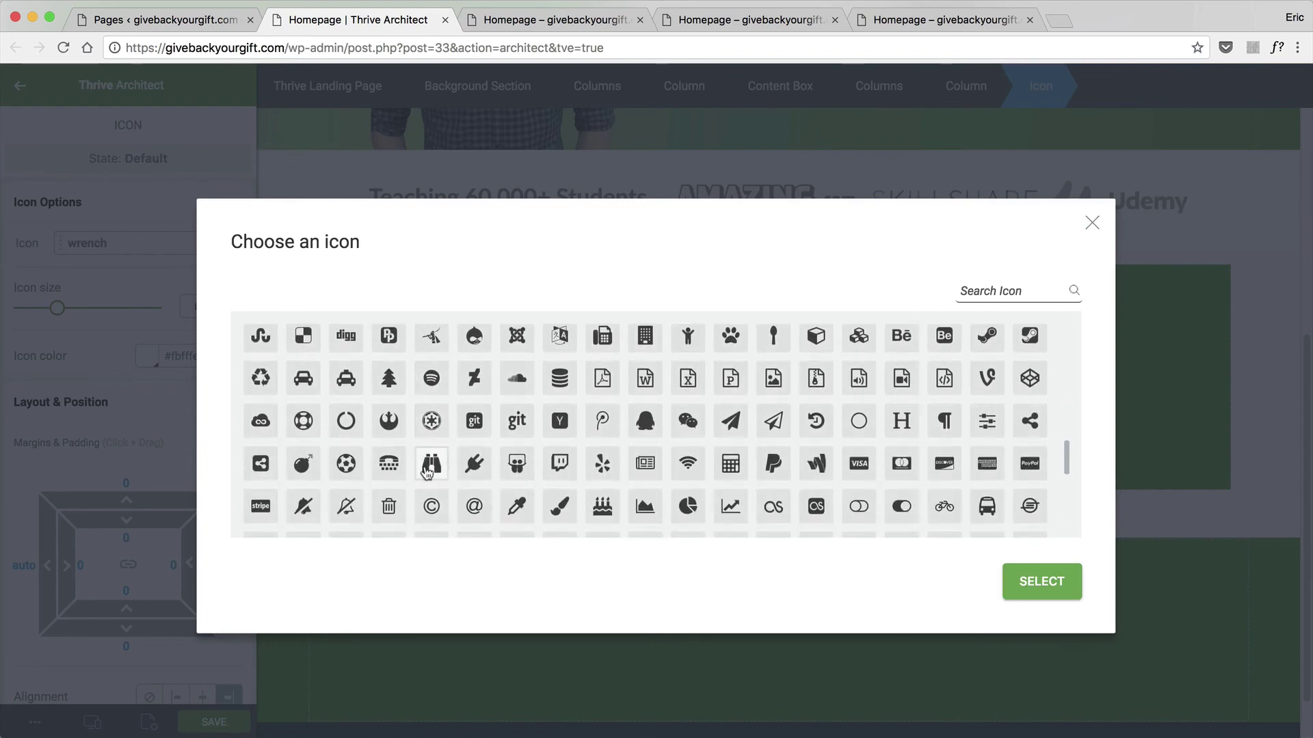
scroll(428, 472, down, 3)
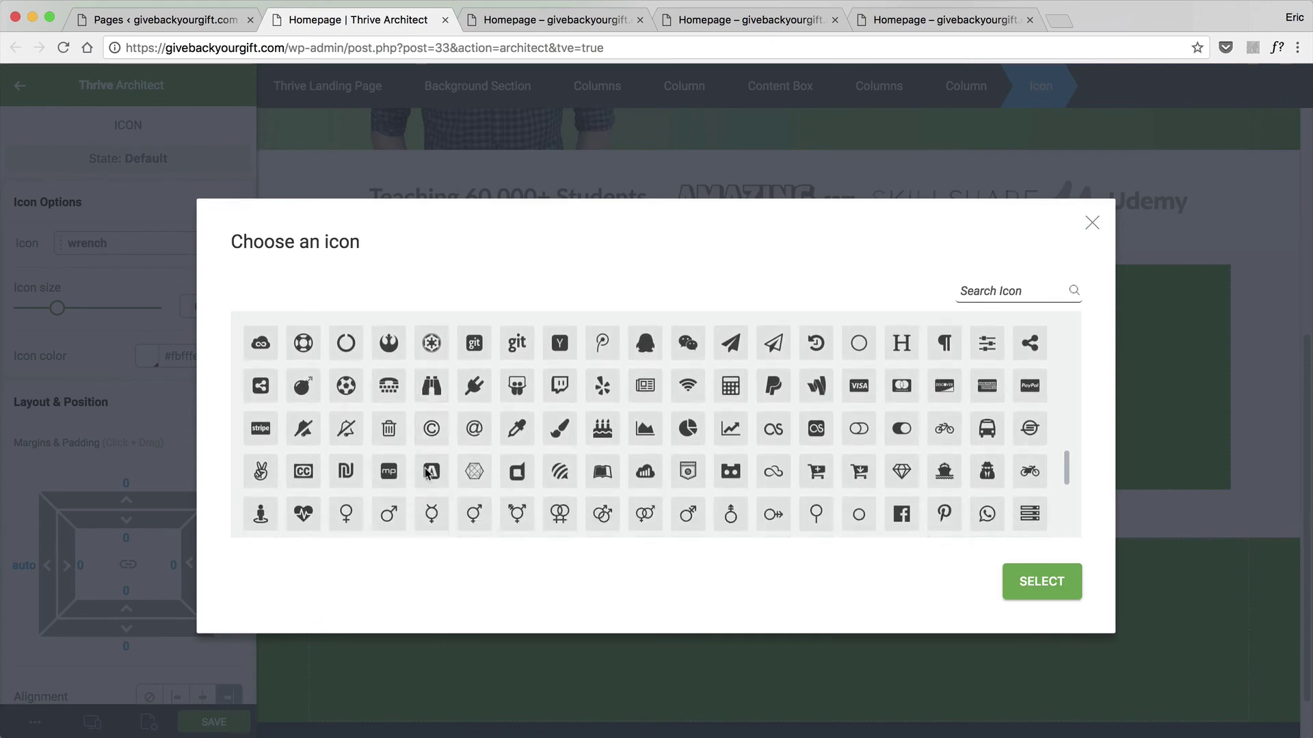
scroll(428, 471, down, 2)
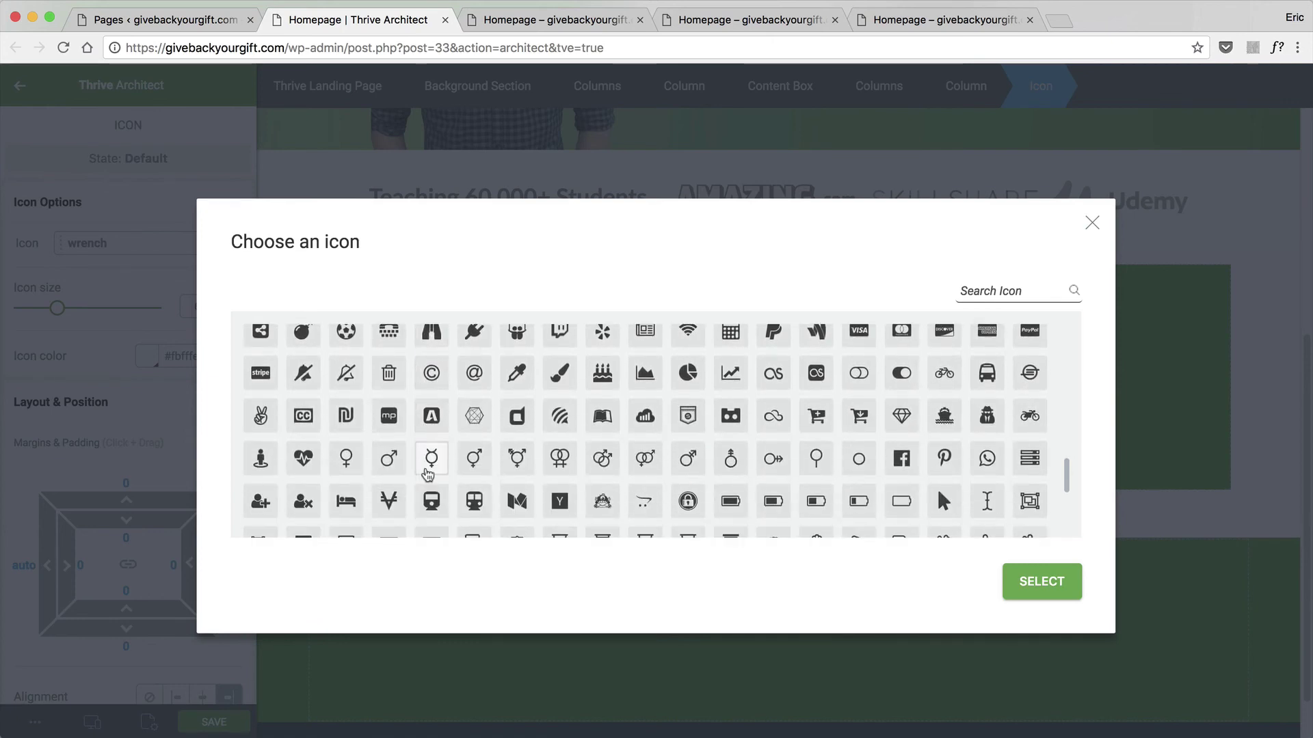
scroll(428, 472, down, 5)
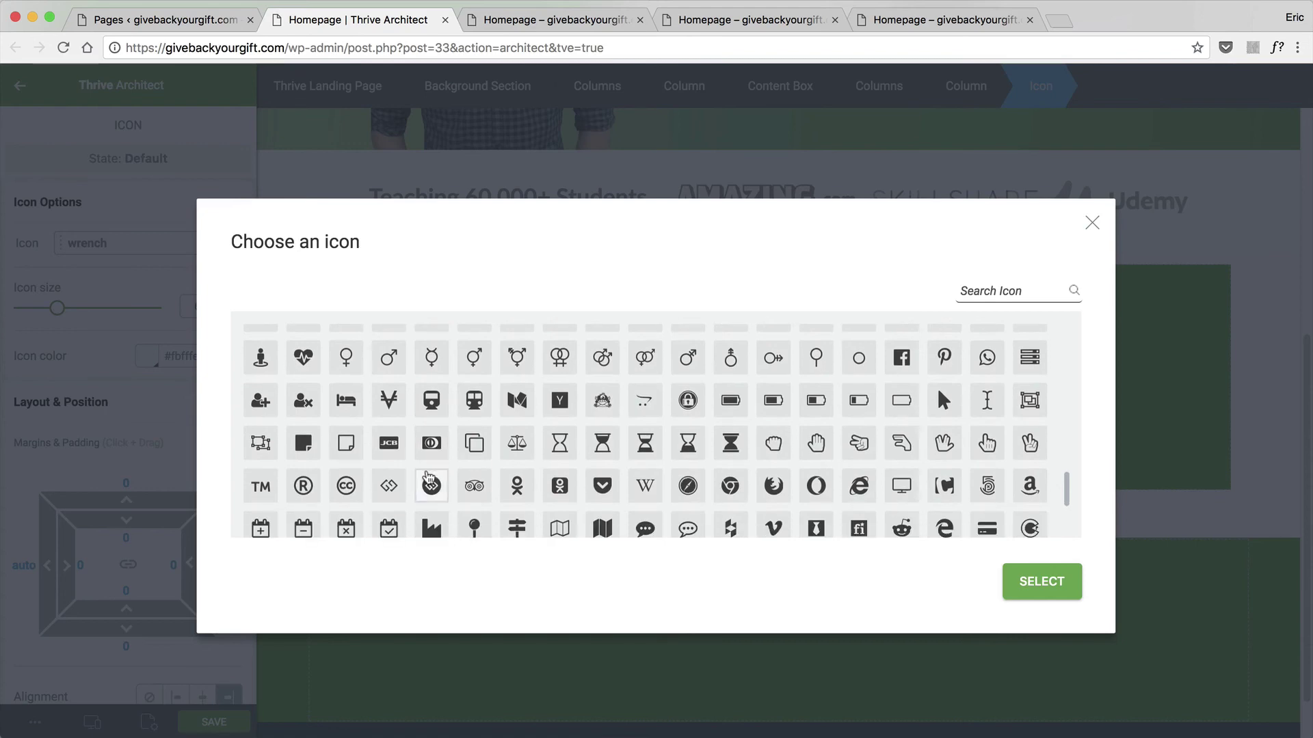
scroll(428, 477, down, 2)
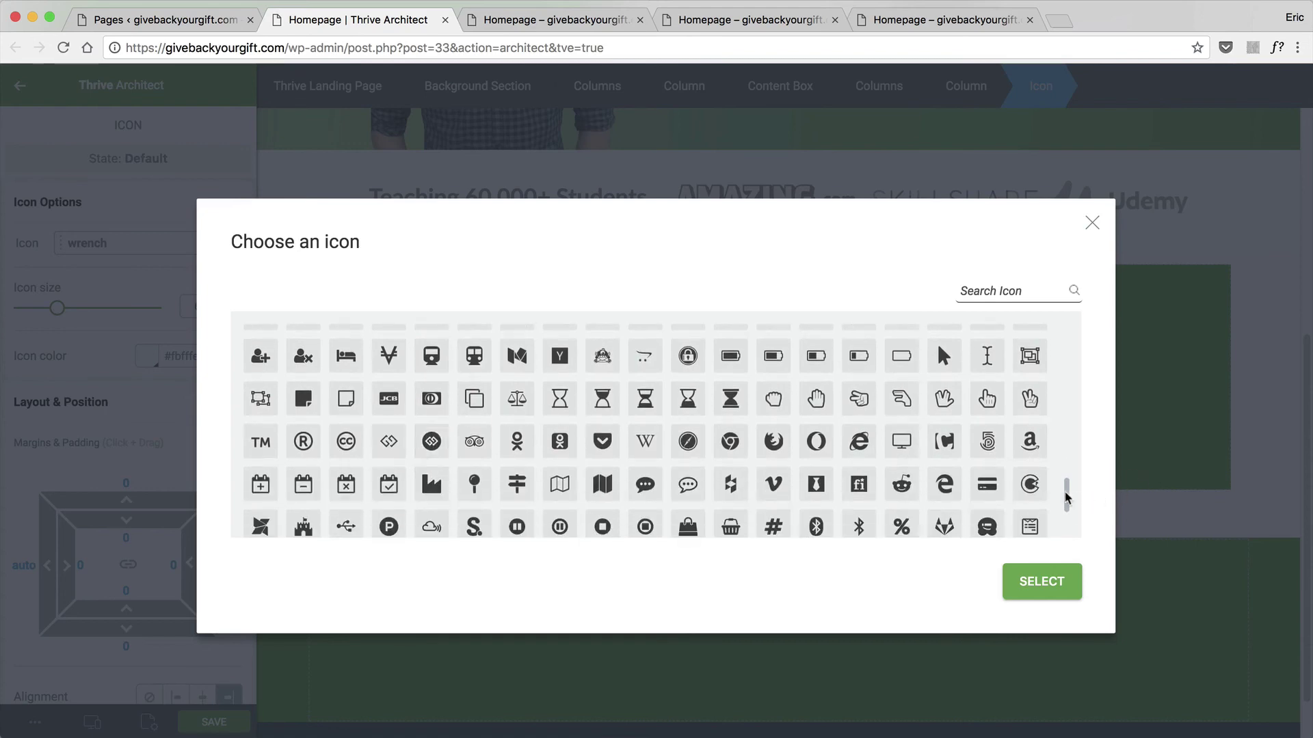
drag(1066, 494, 1057, 517)
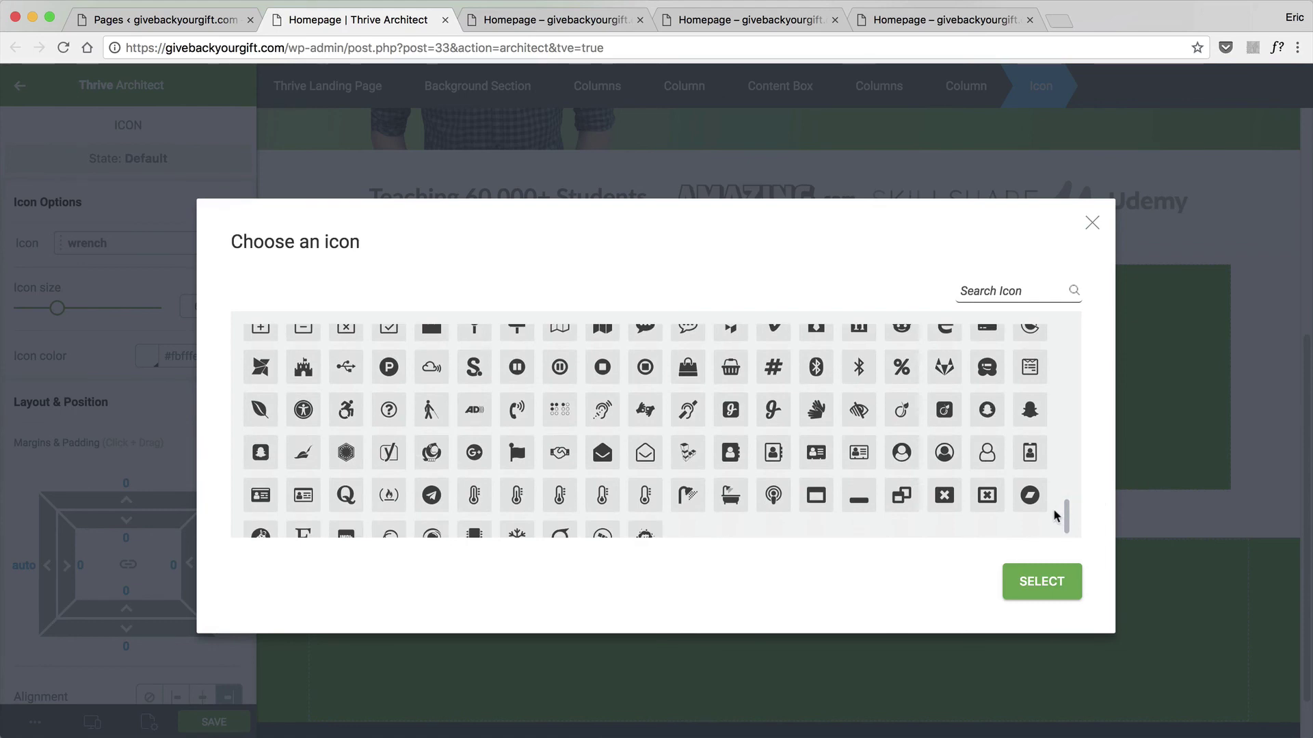
drag(1054, 516, 1097, 315)
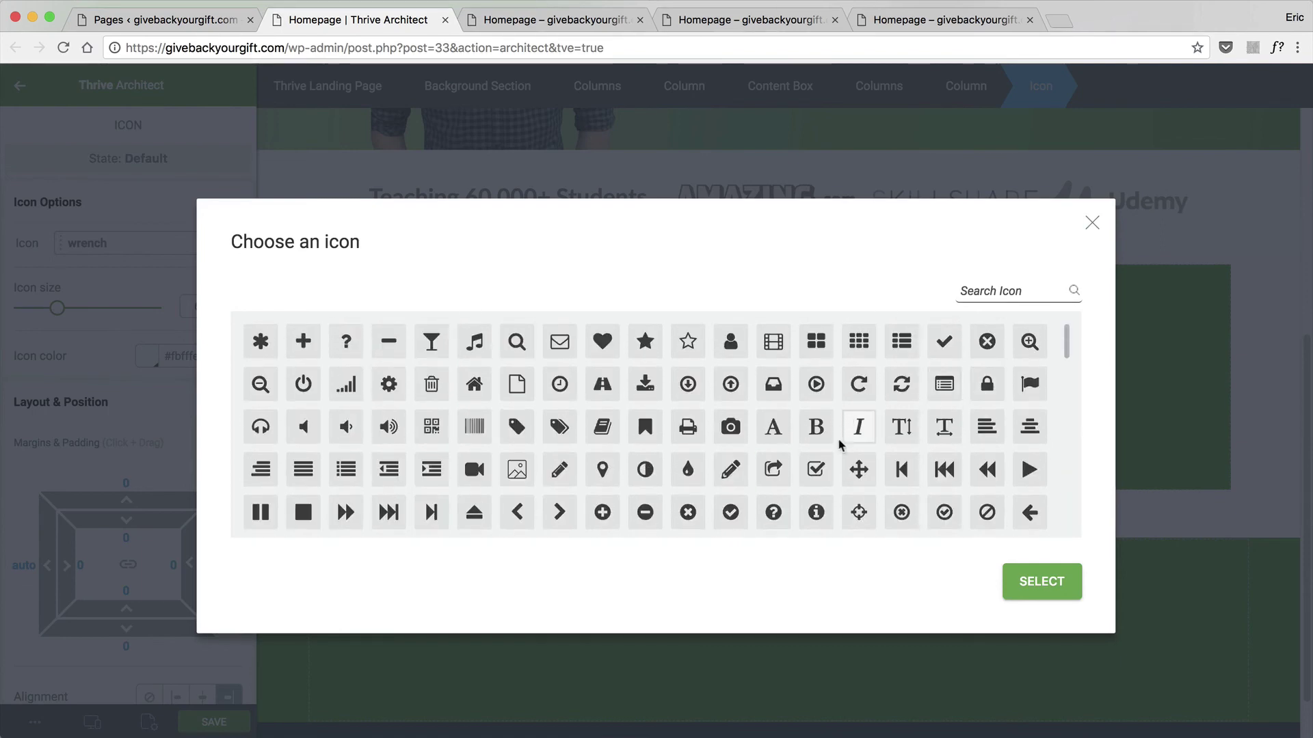
scroll(517, 441, down, 1)
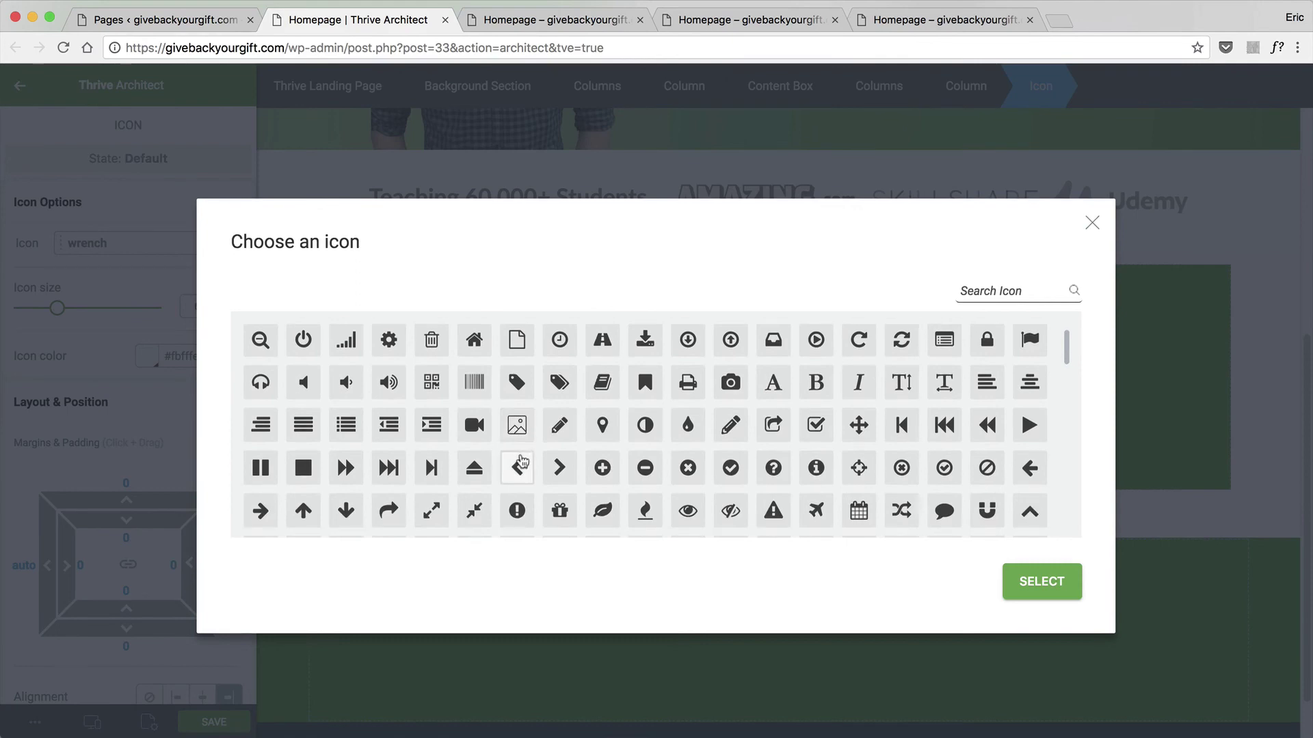
scroll(516, 462, down, 1)
scroll(521, 463, down, 1)
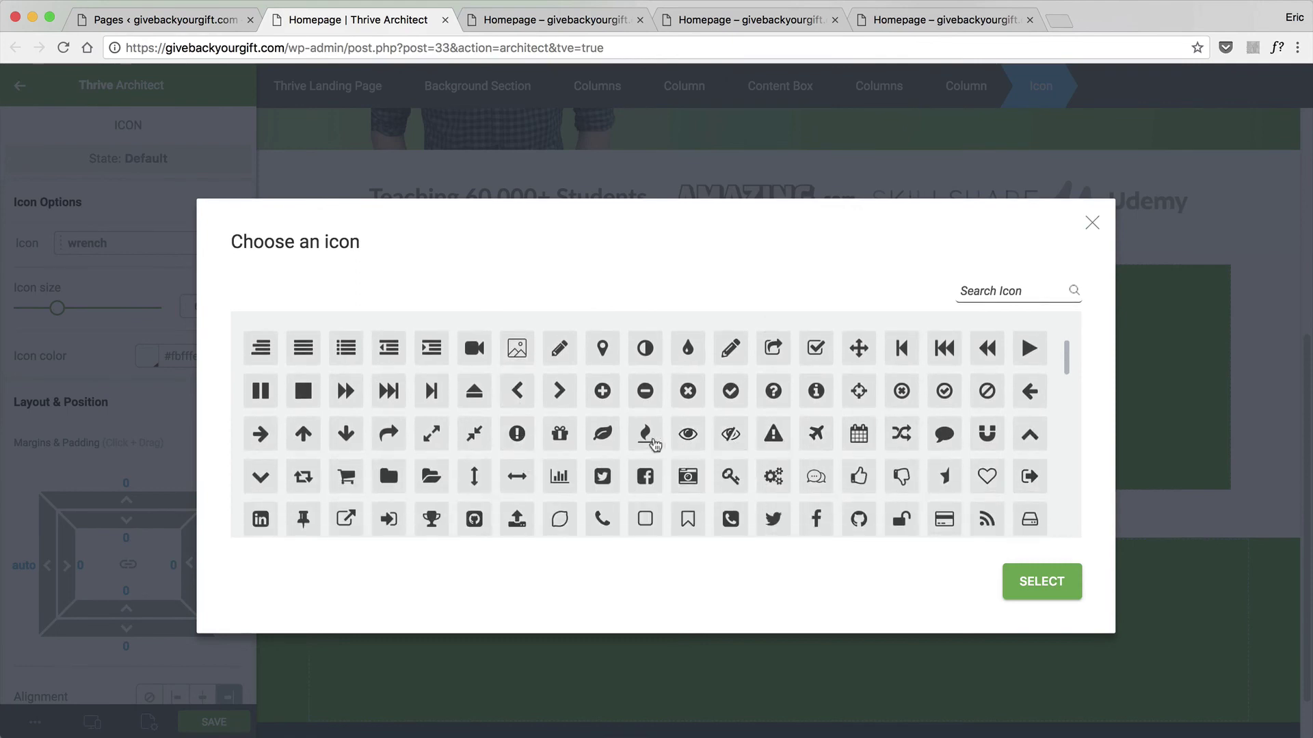
scroll(526, 467, down, 1)
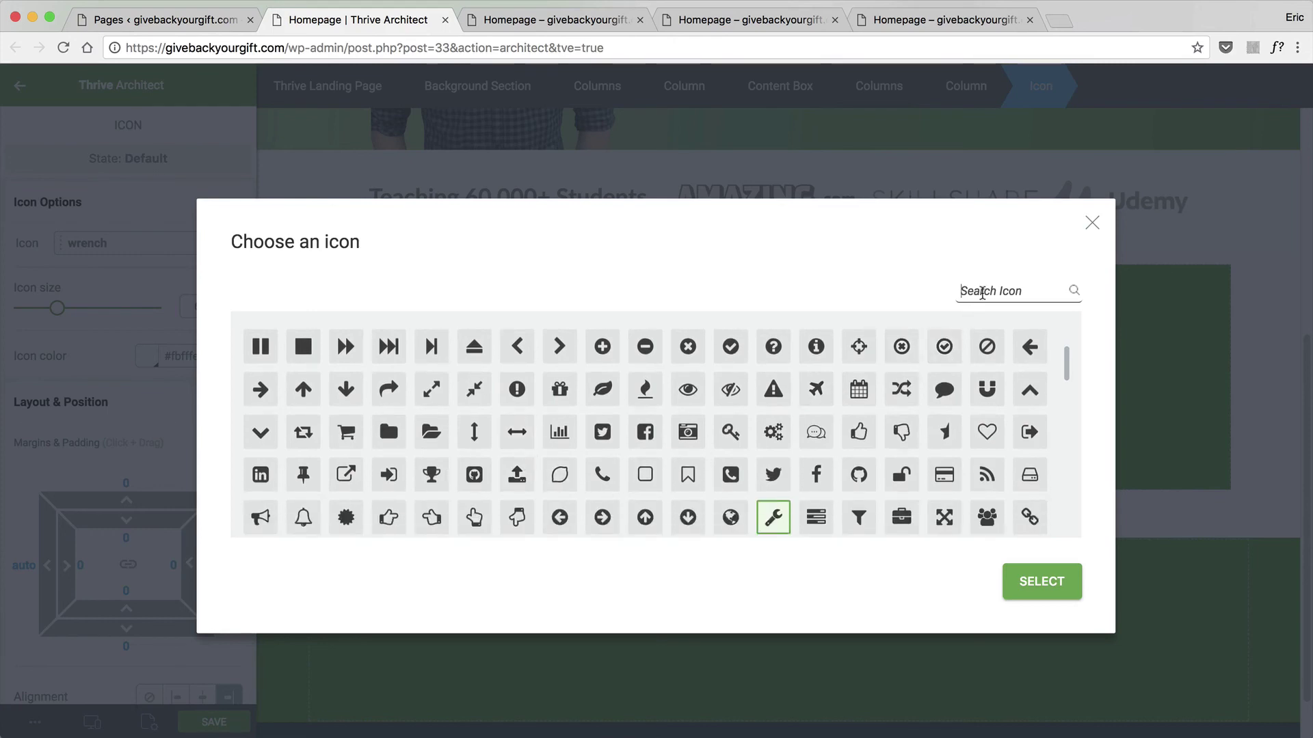
Search the icon library for "gear" and "sys" to find a replacement for the Systems column's wrench icon.
text(gear)
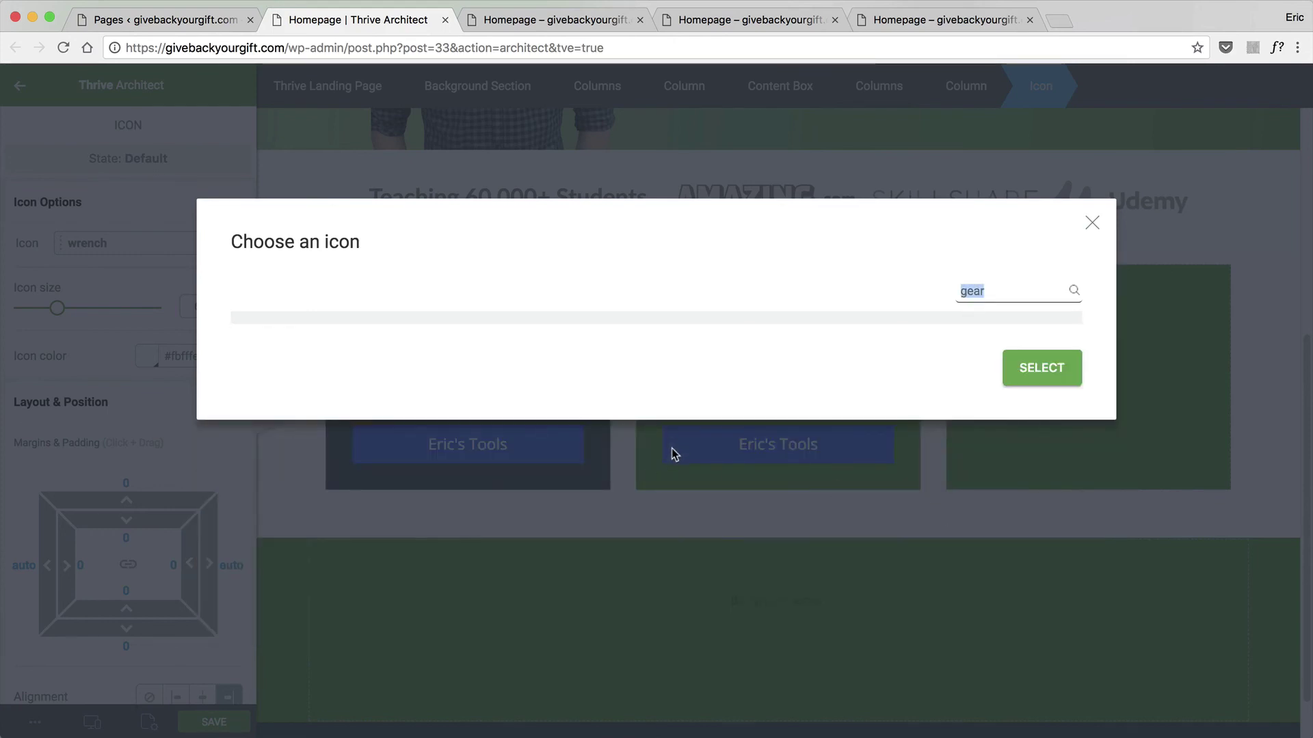
key(BackSpace)
scroll(752, 431, down, 5)
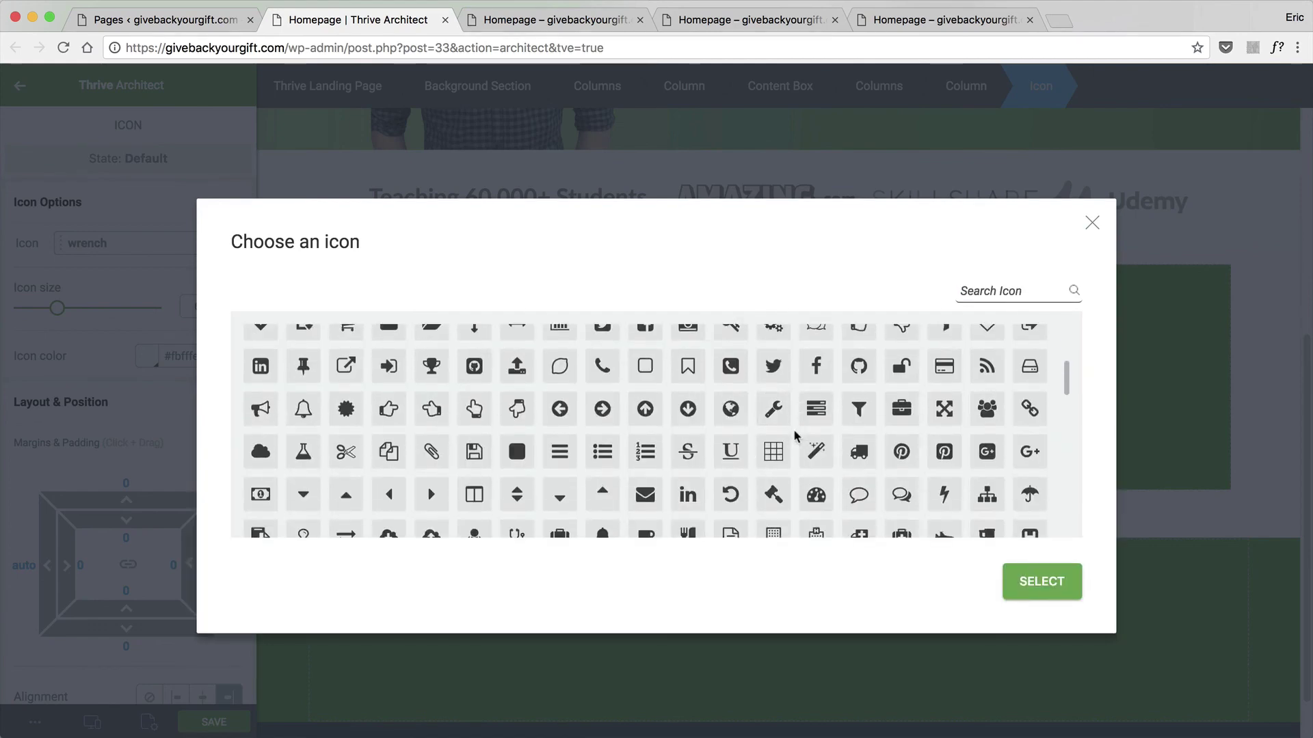
scroll(795, 435, down, 3)
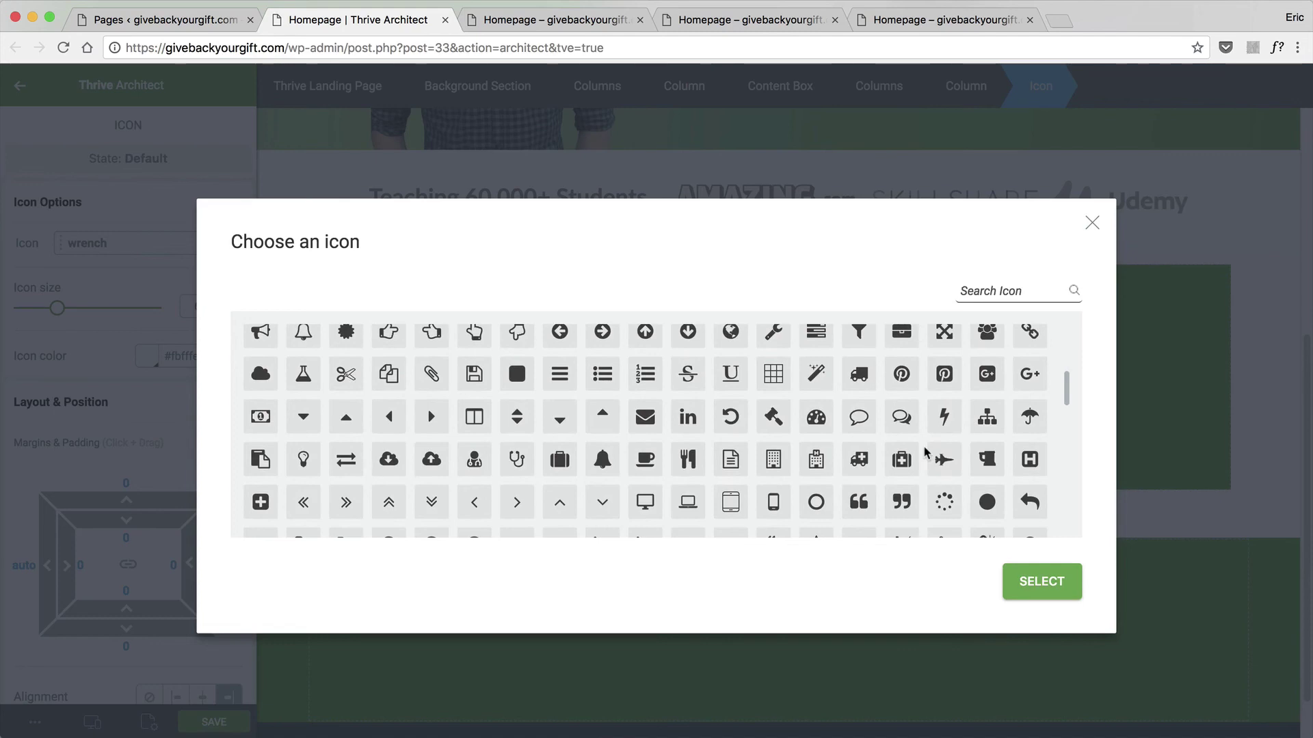
text(sys)
key(BackSpace)
key(BackSpace)
key(BackSpace)
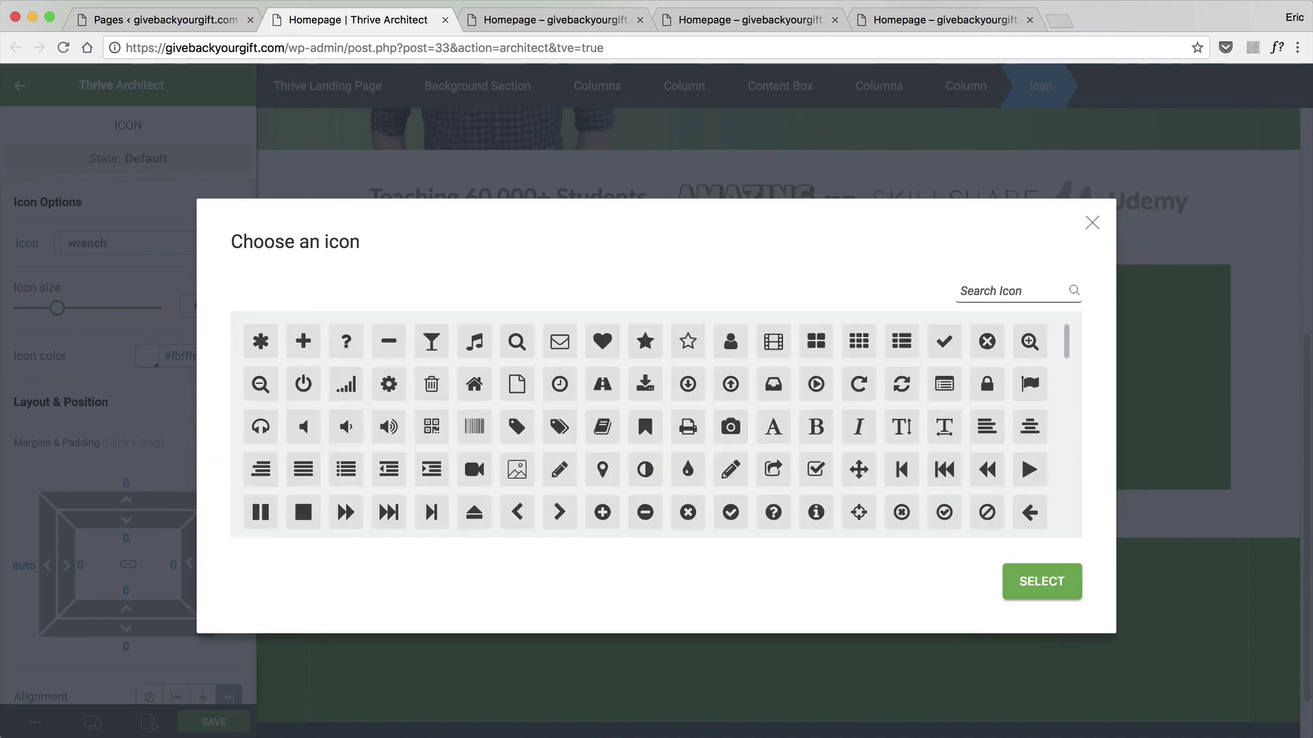
Replace the Systems column's wrench with the check-square-o icon and narrow the icon's inner column beside the heading.
scroll(977, 449, down, 3)
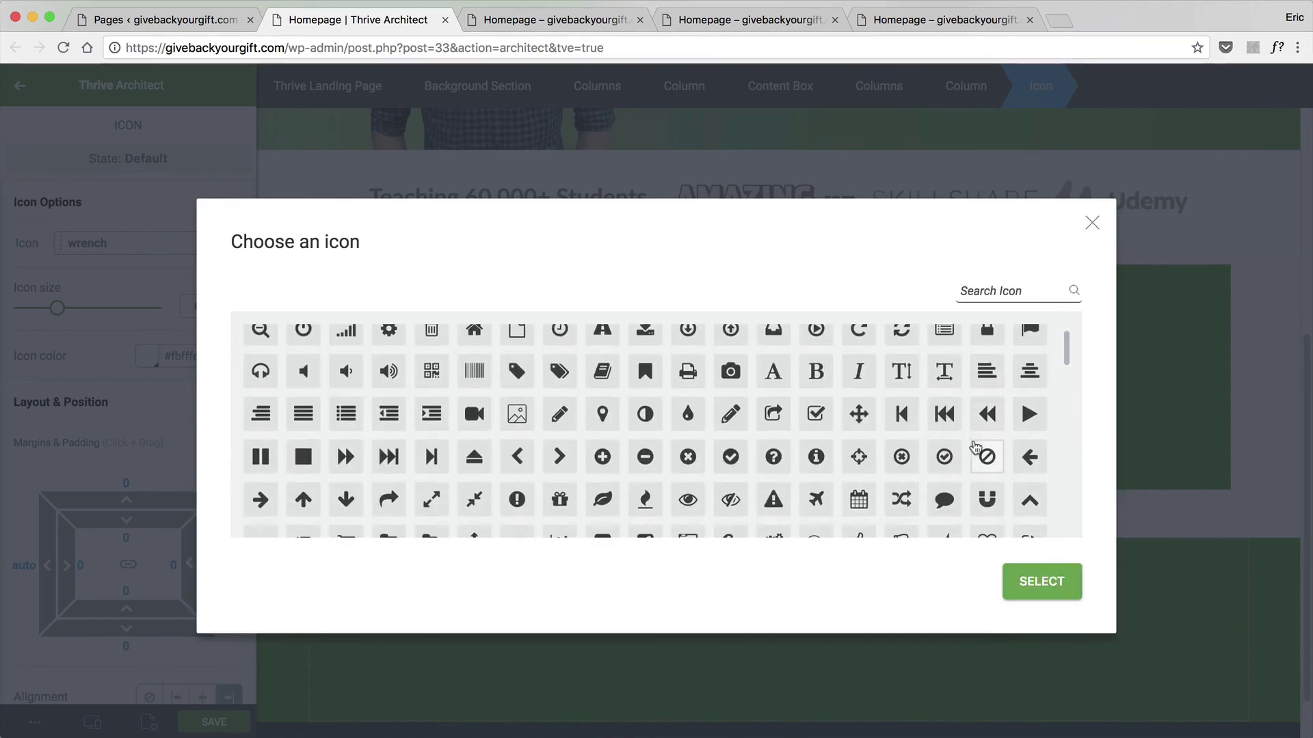
click(820, 409)
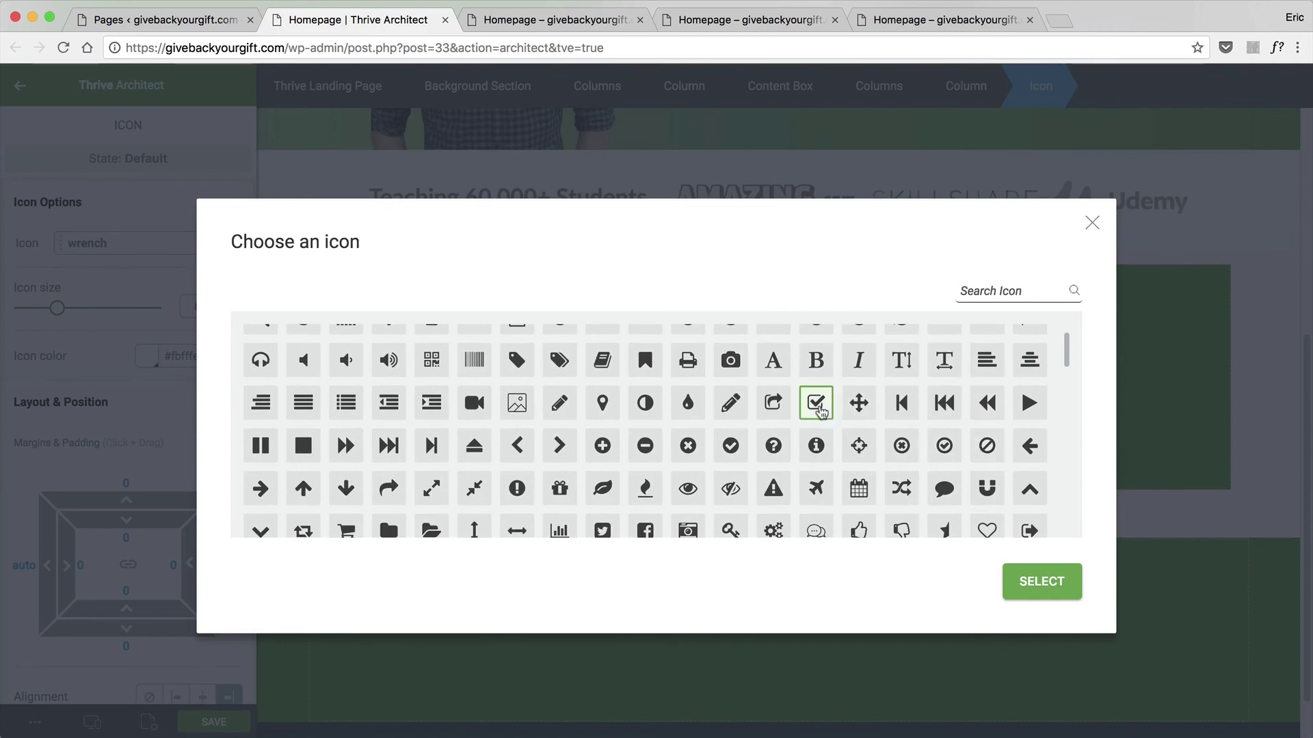
click(1075, 592)
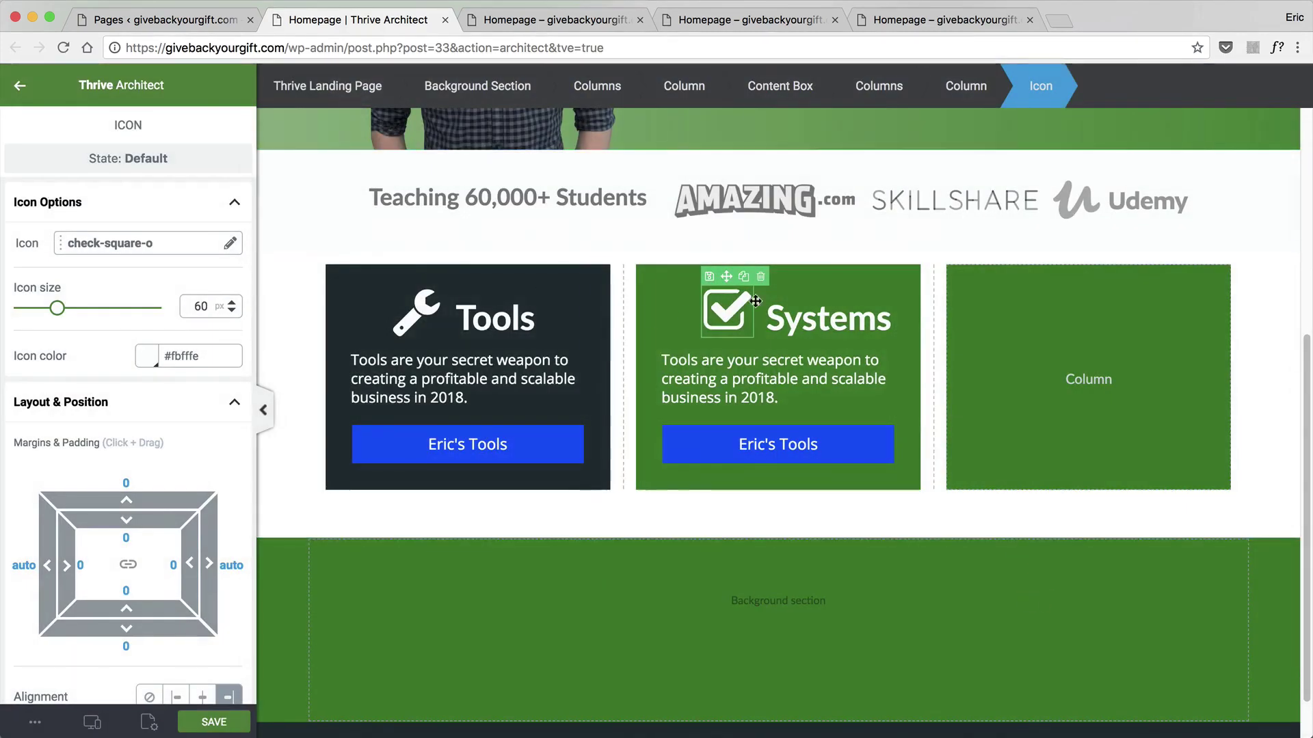
drag(757, 318, 732, 317)
Change the Systems column's background colour to the dark #1b2f33 swatch, matching the Tools column.
click(776, 342)
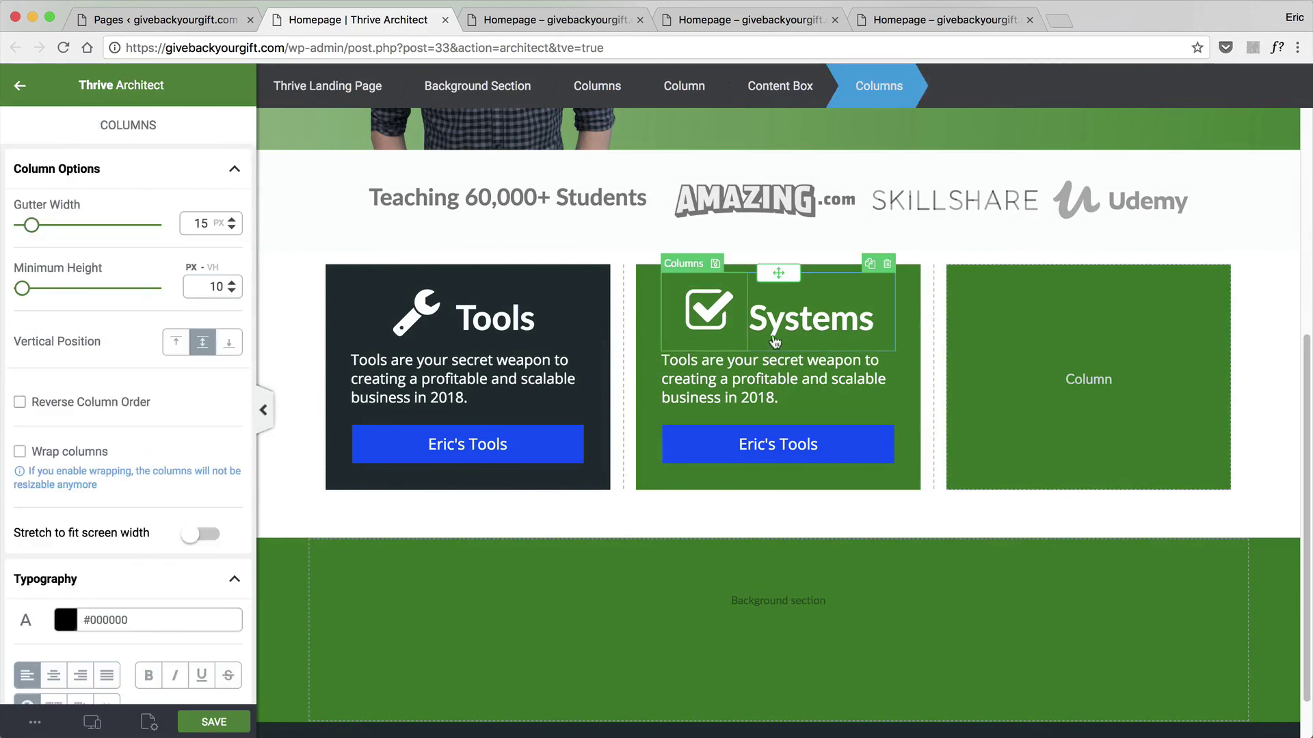
click(683, 85)
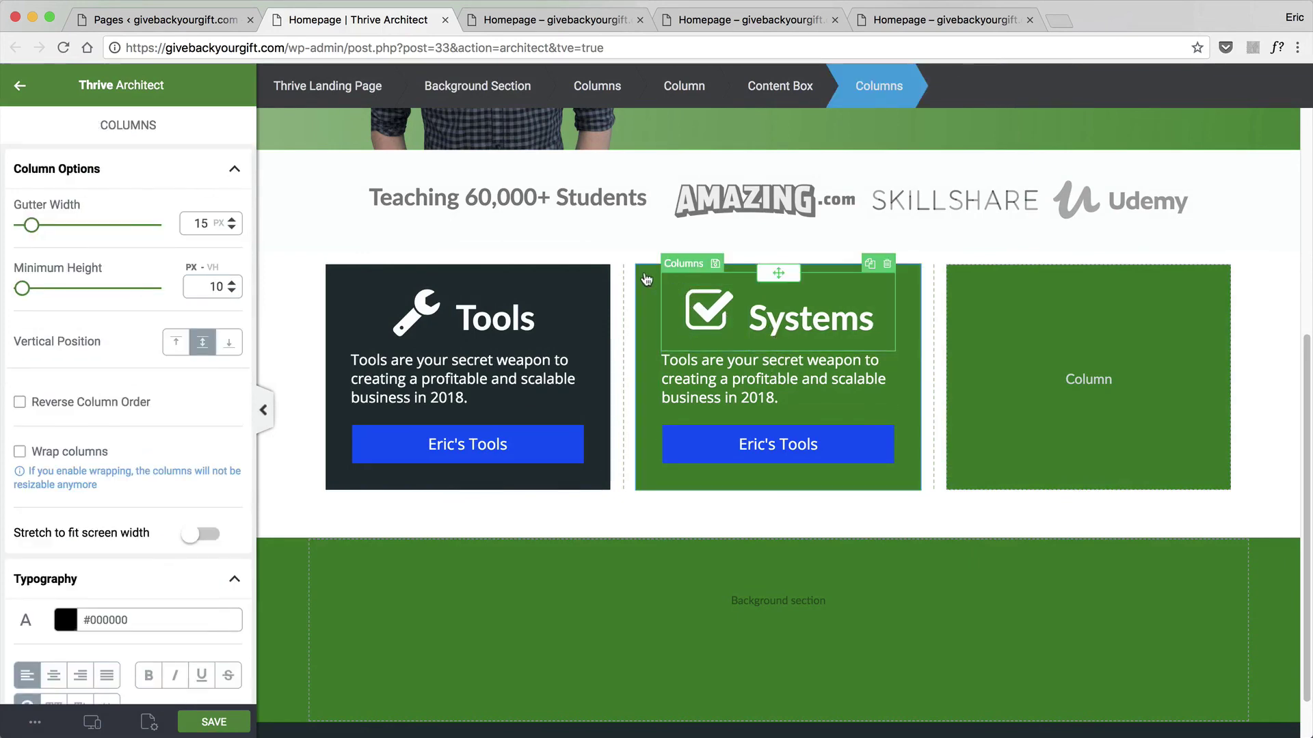
scroll(164, 495, down, 10)
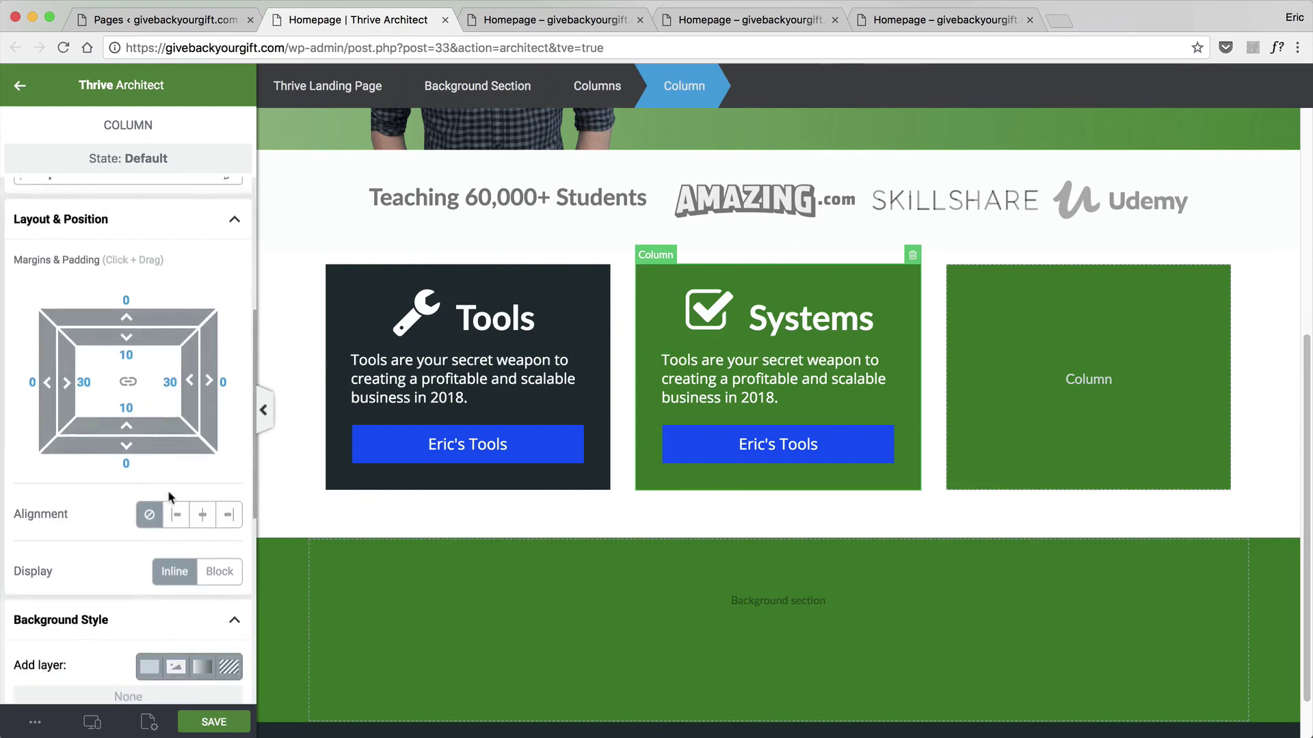
click(65, 430)
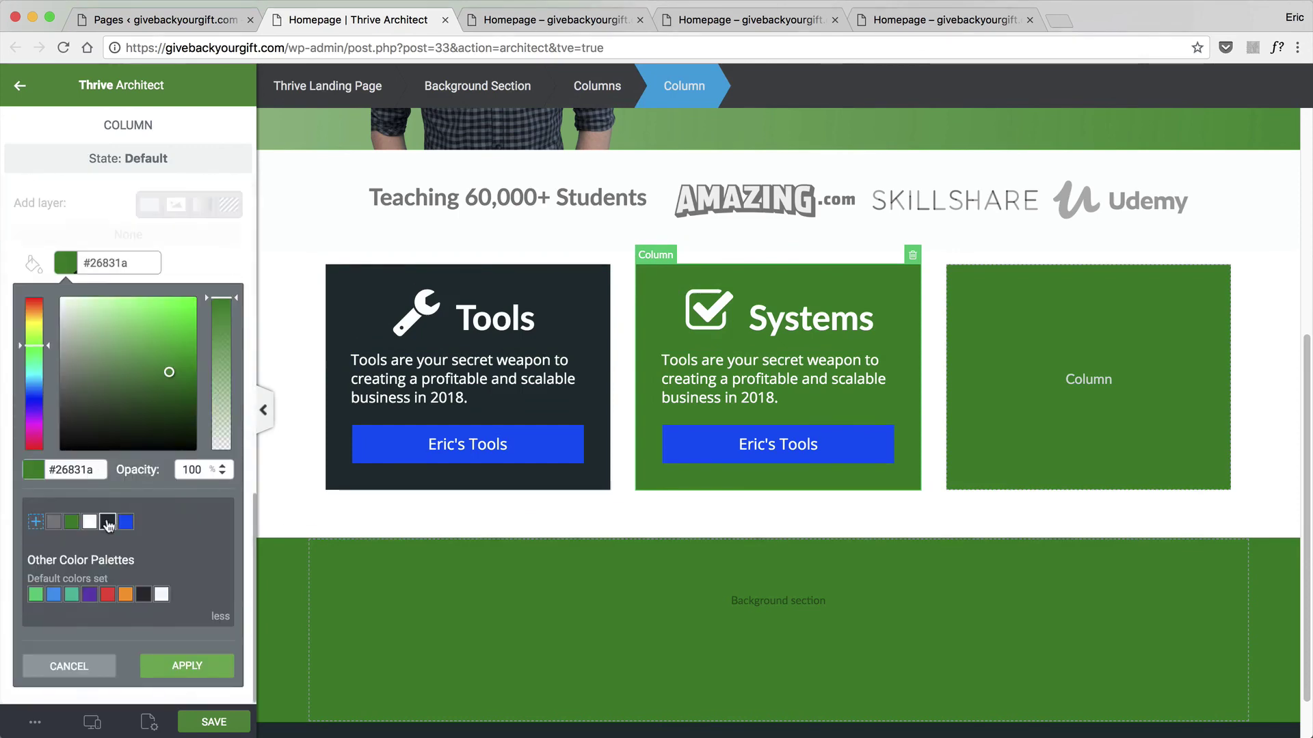
click(107, 522)
click(187, 678)
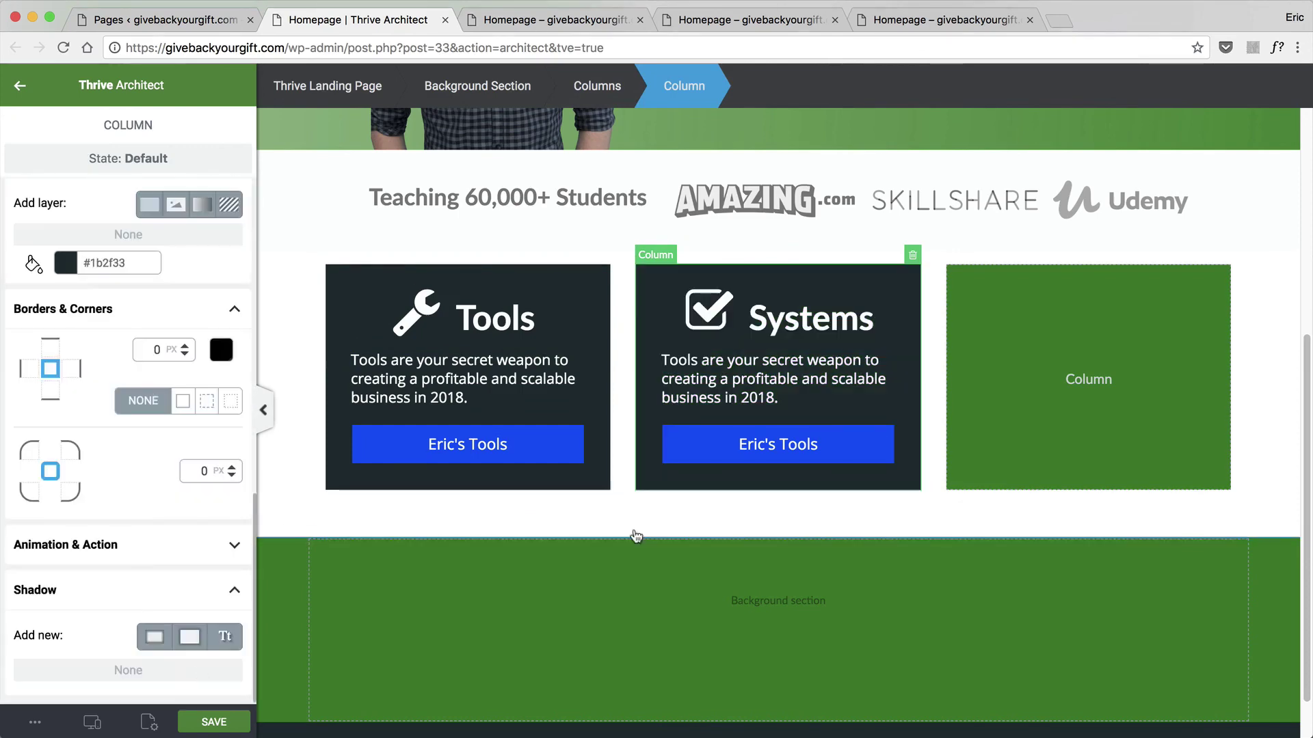
Edit the Systems column's button label, replacing the word "Tools" with "Systems".
click(813, 445)
key(BackSpace)
key(BackSpace)
key(BackSpace)
key(BackSpace)
key(BackSpace)
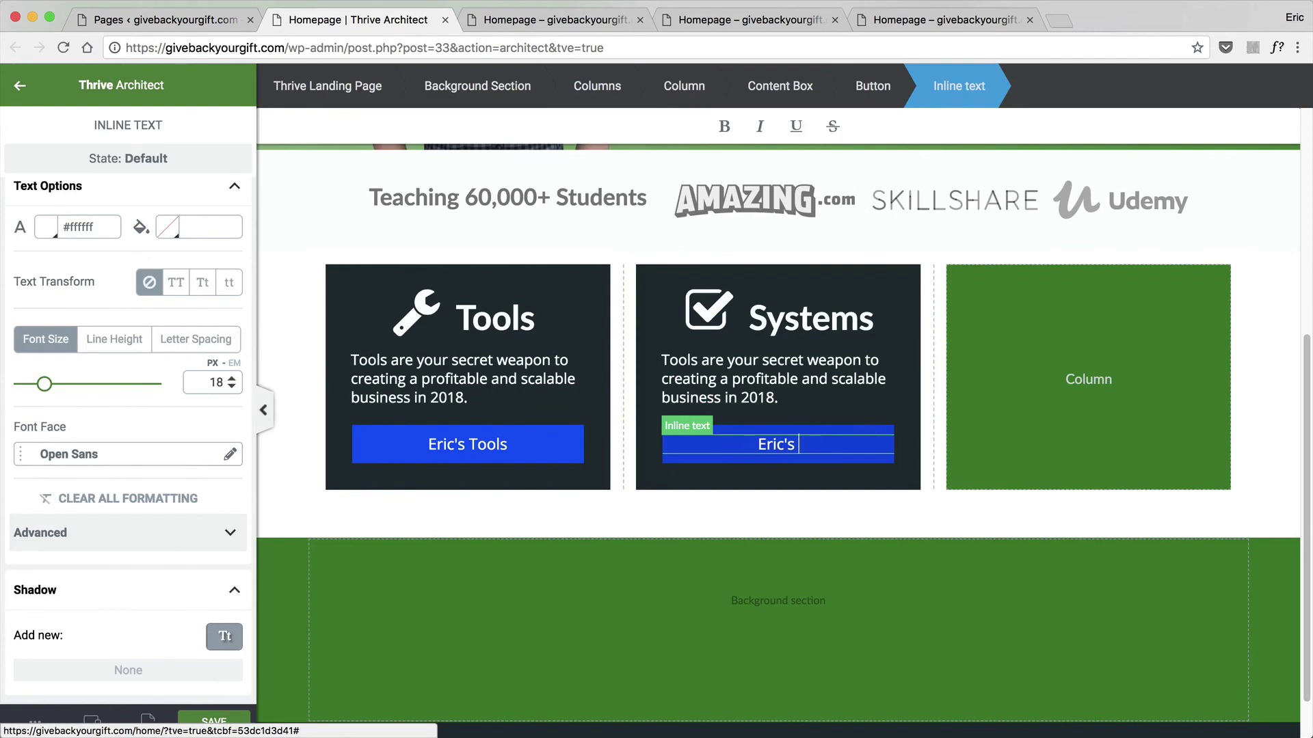
text(Systems)
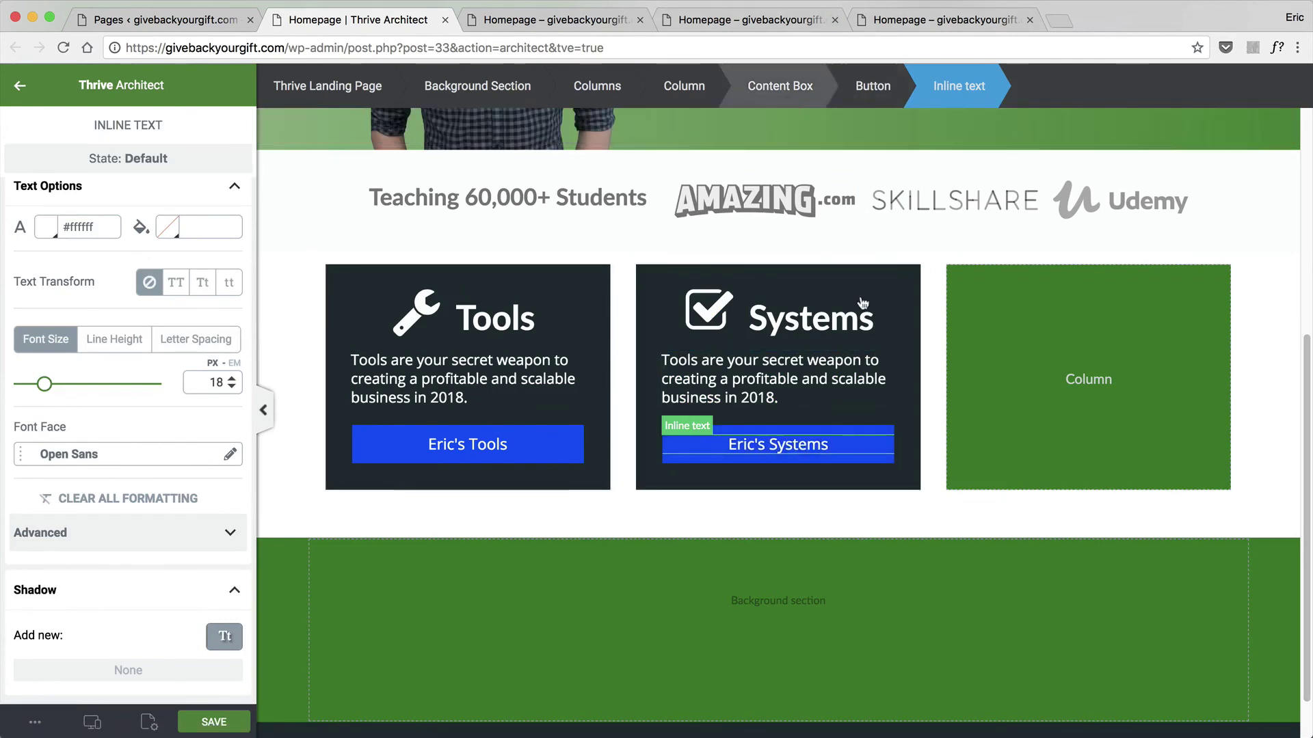
Duplicate the Systems column's content box and move the copy into the empty third column.
click(879, 276)
click(870, 263)
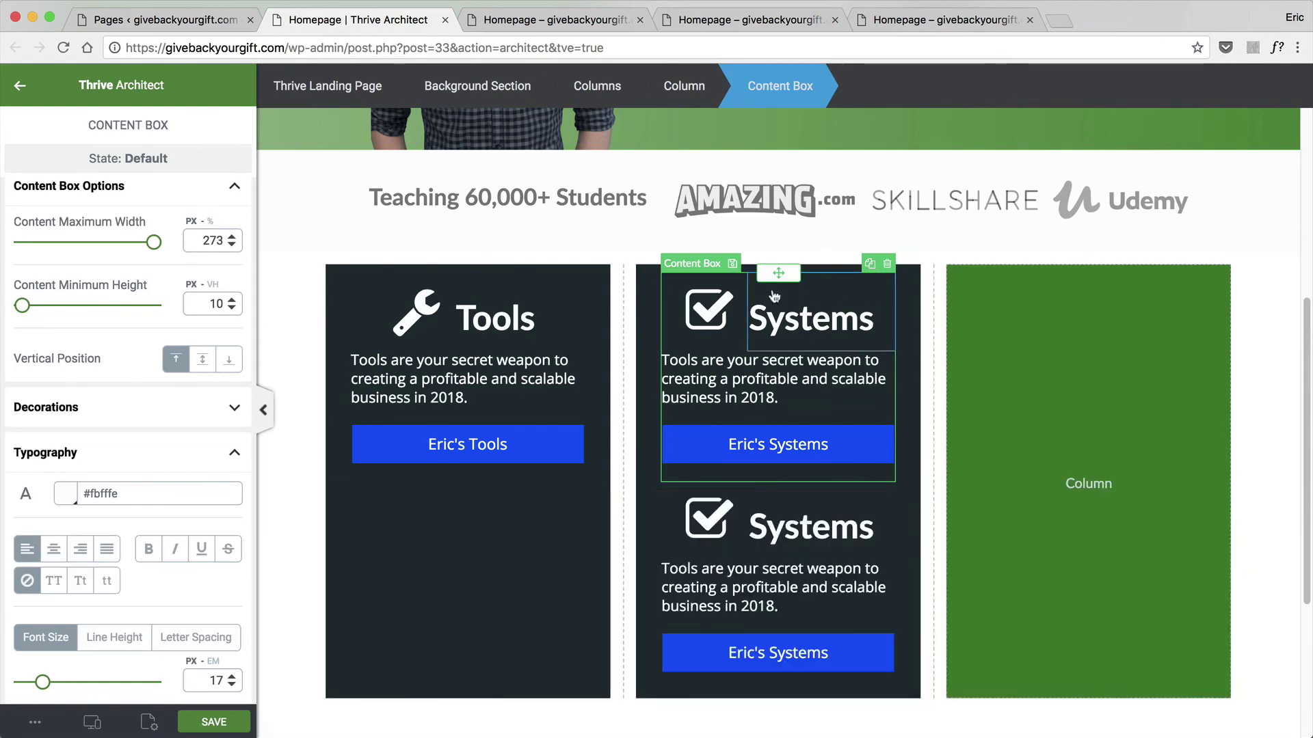
drag(778, 273, 1070, 312)
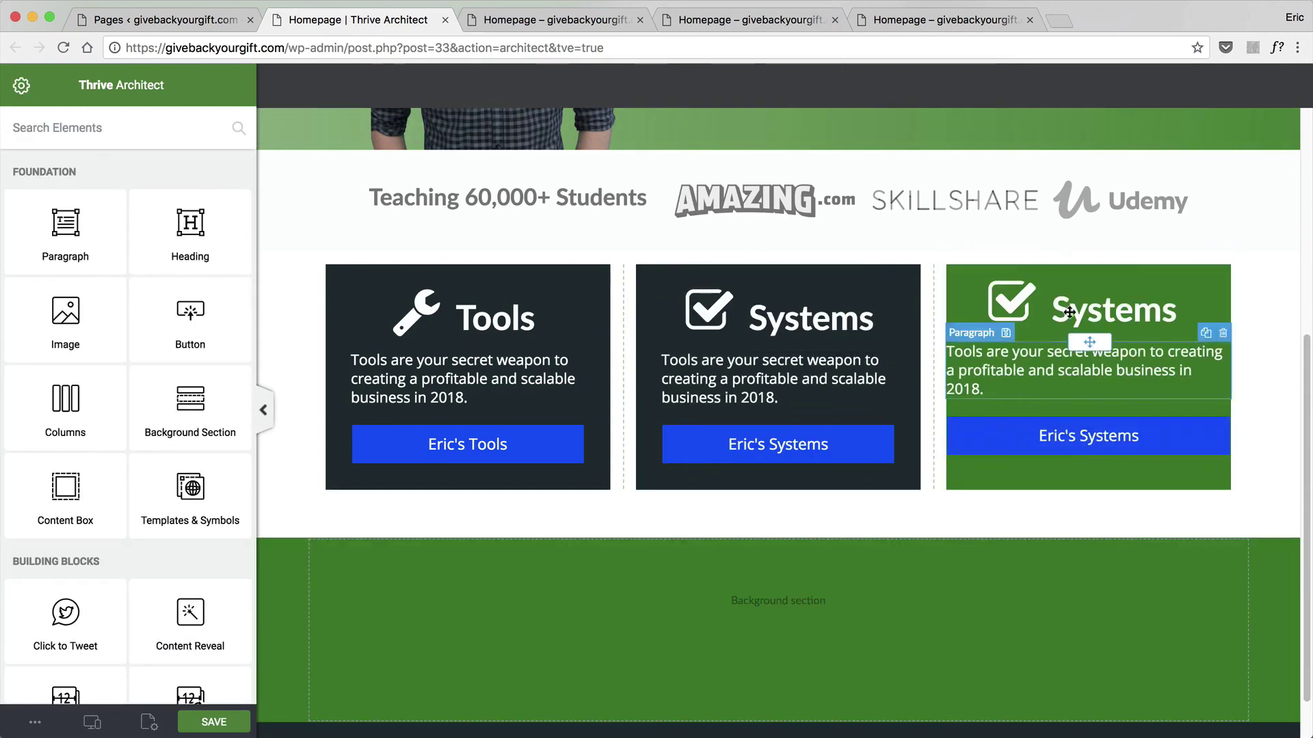
Set the third column's padding to 10 at the top and bottom and 30 on the left and right.
click(968, 280)
click(761, 81)
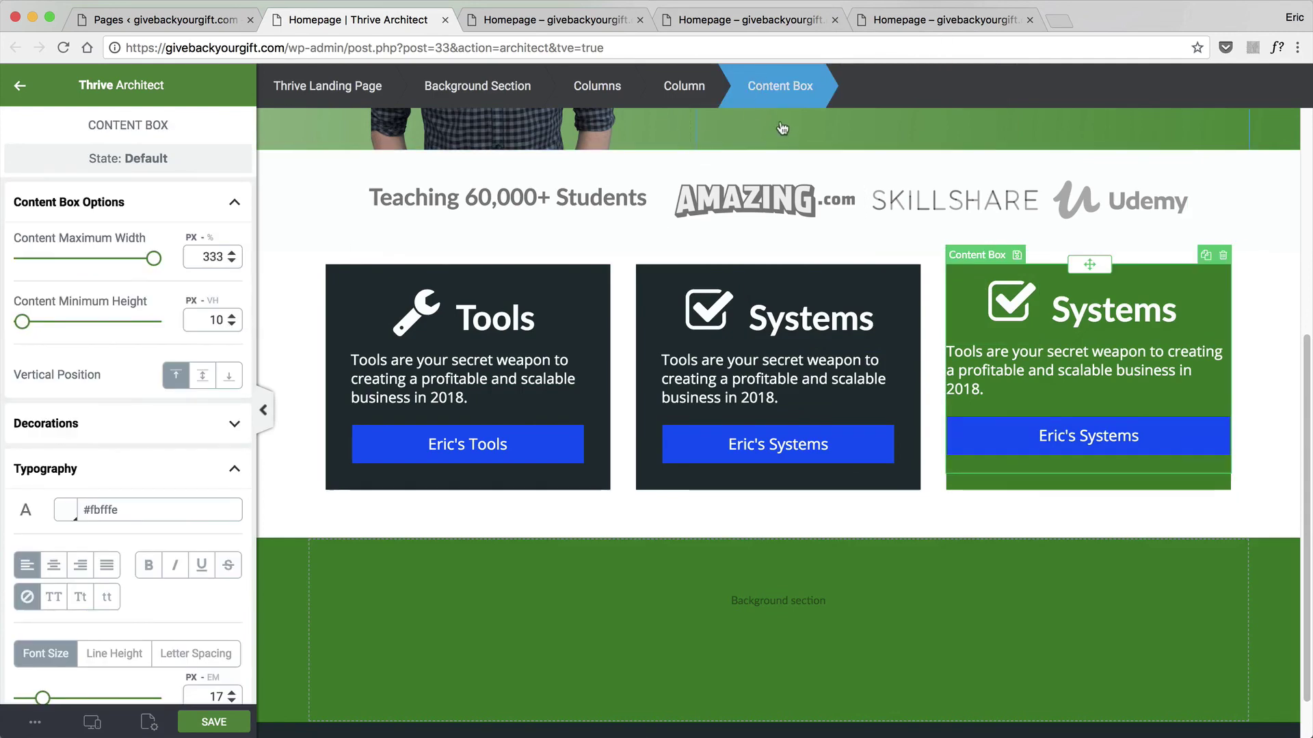
click(684, 86)
scroll(146, 479, down, 5)
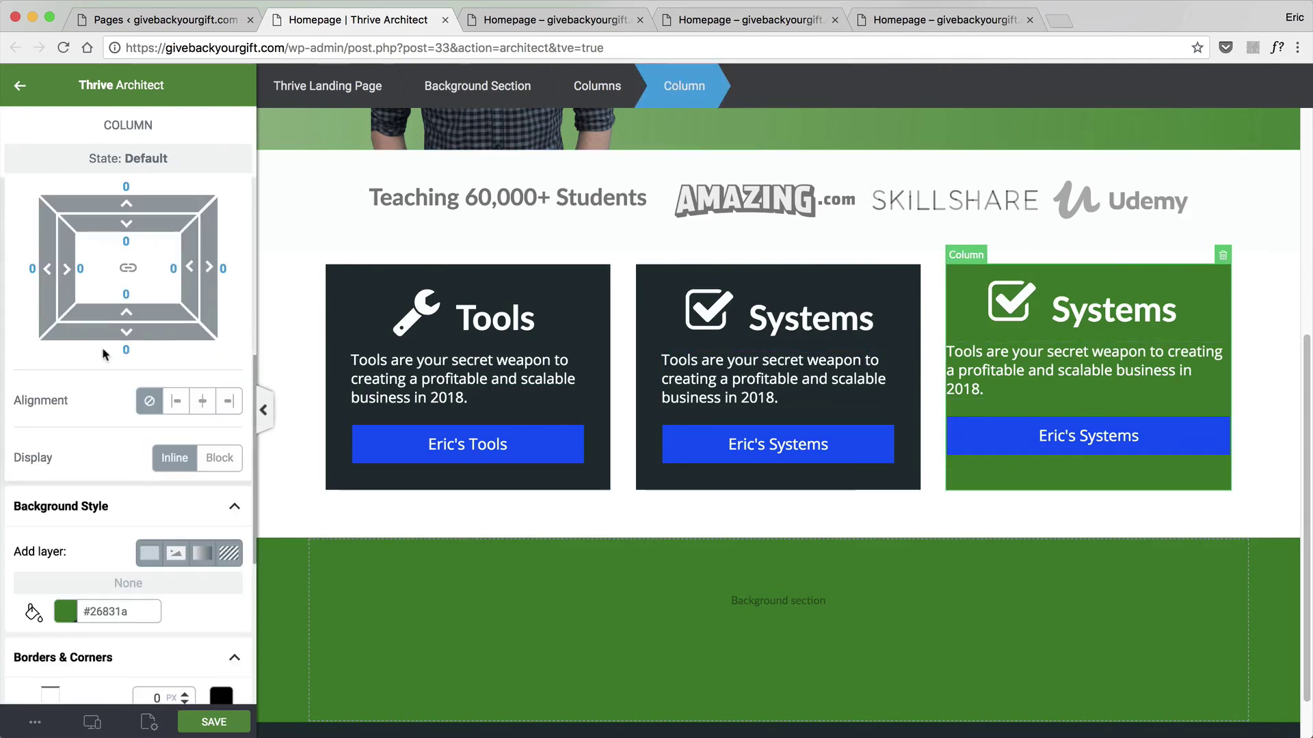
click(123, 241)
text(1)
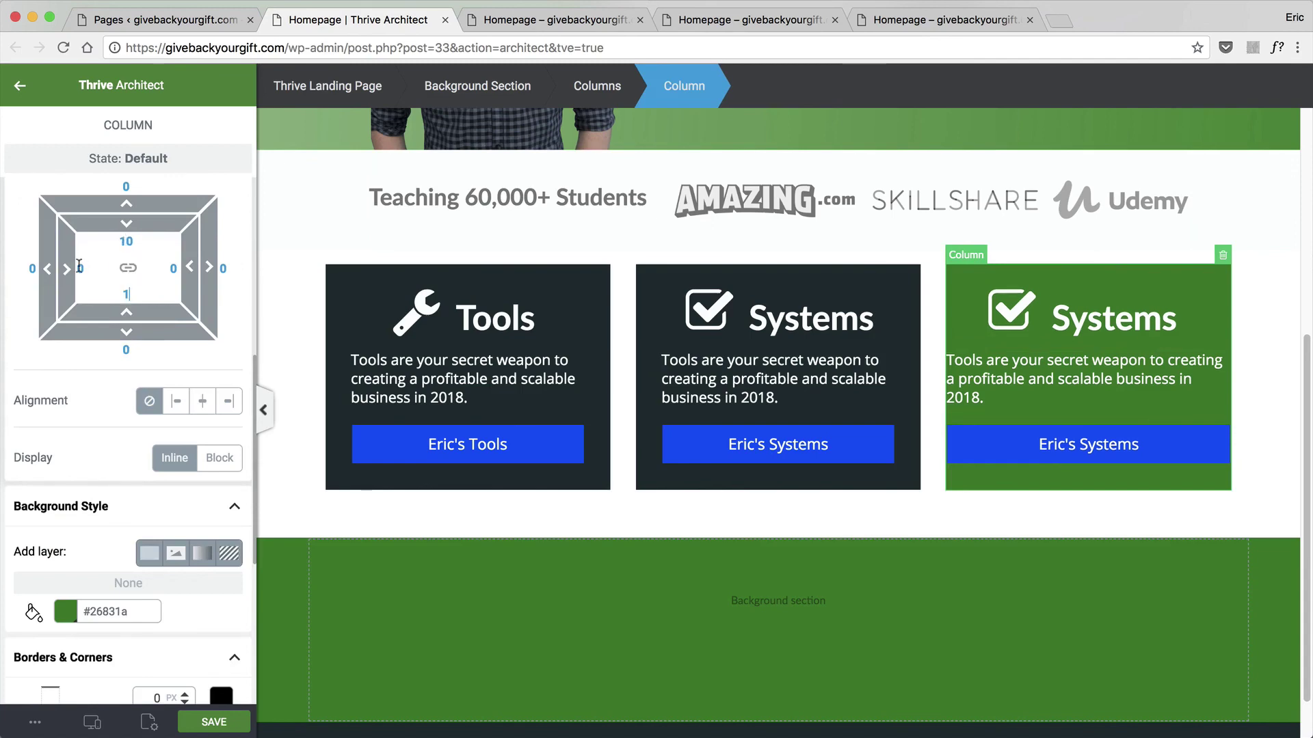
text(1)
text(0)
text(3)
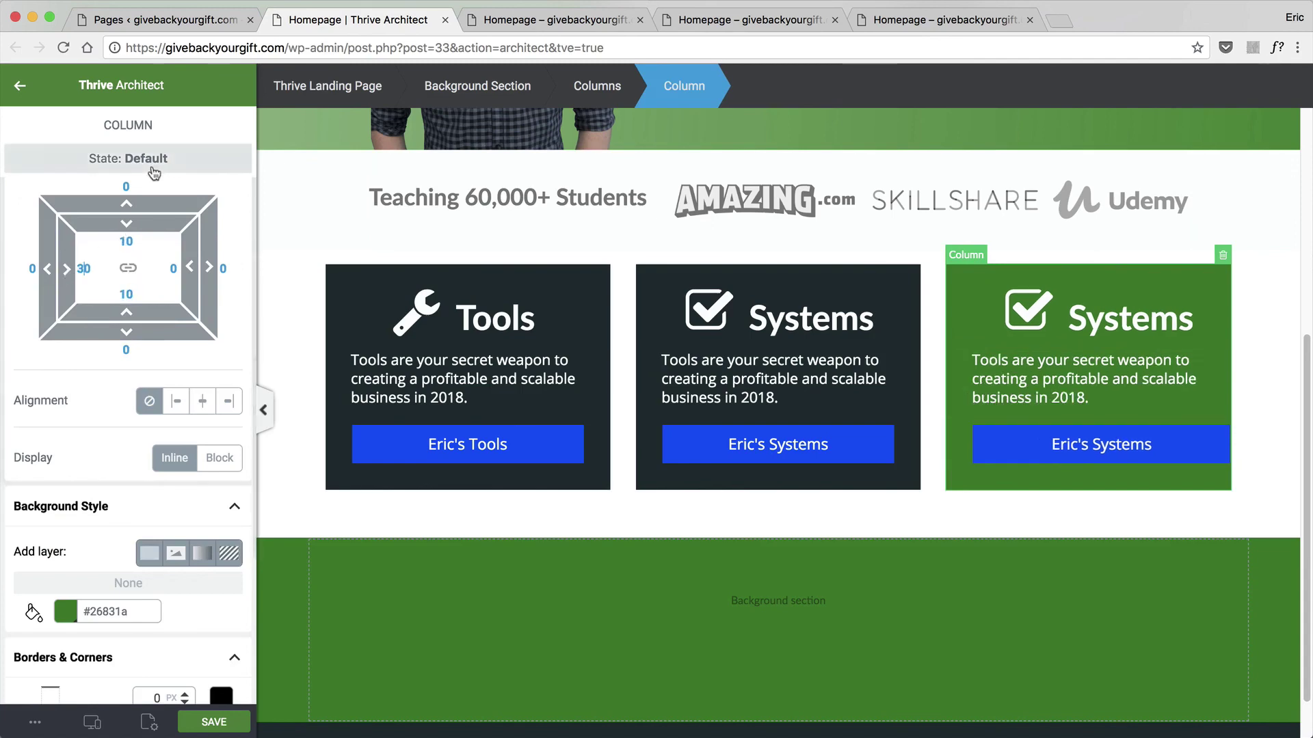
text(30)
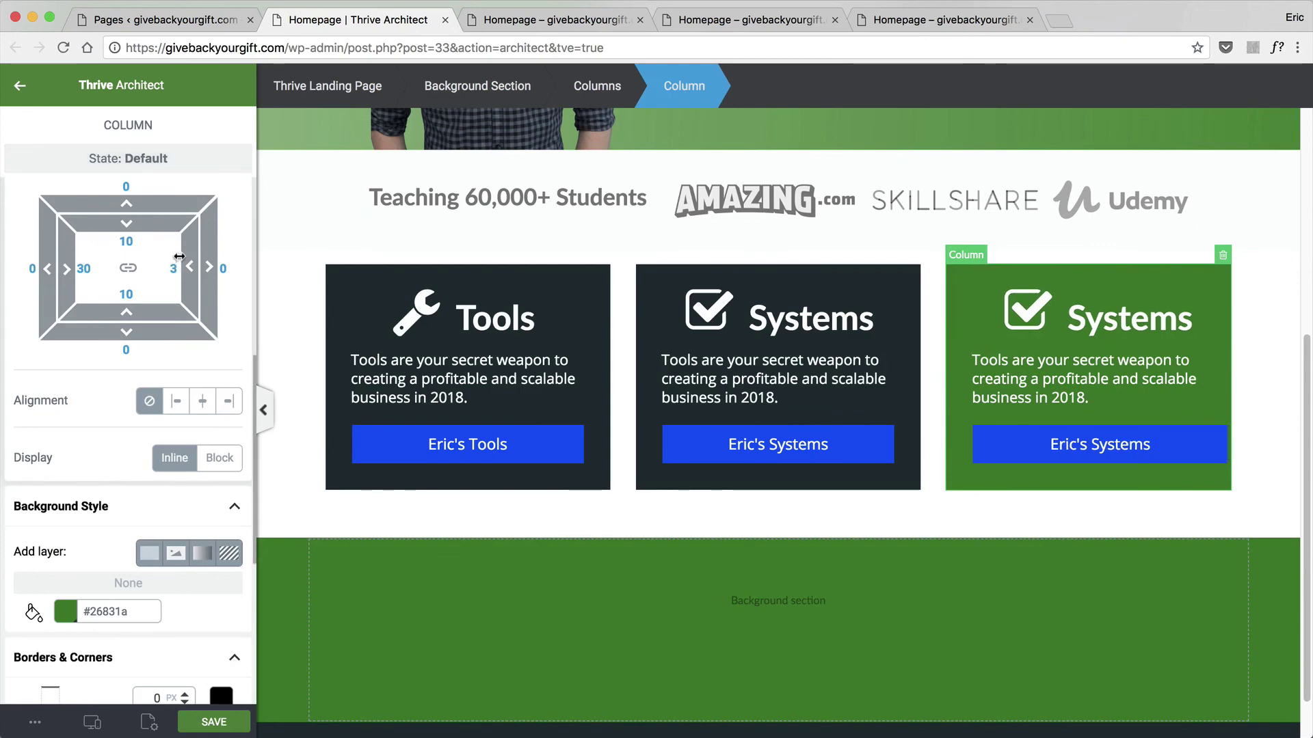
Open the icon choices for the third column's check mark icon and search for "study" and "learn".
click(1018, 326)
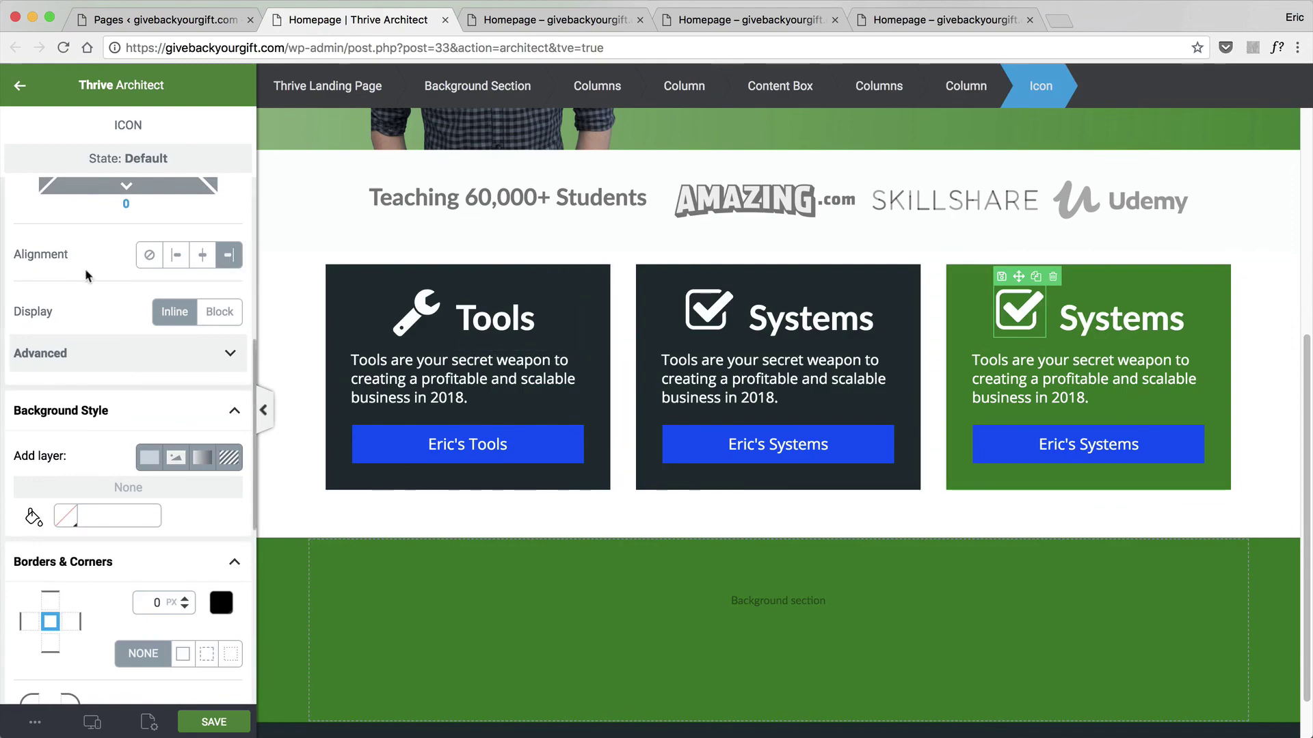
scroll(89, 269, up, 10)
click(231, 244)
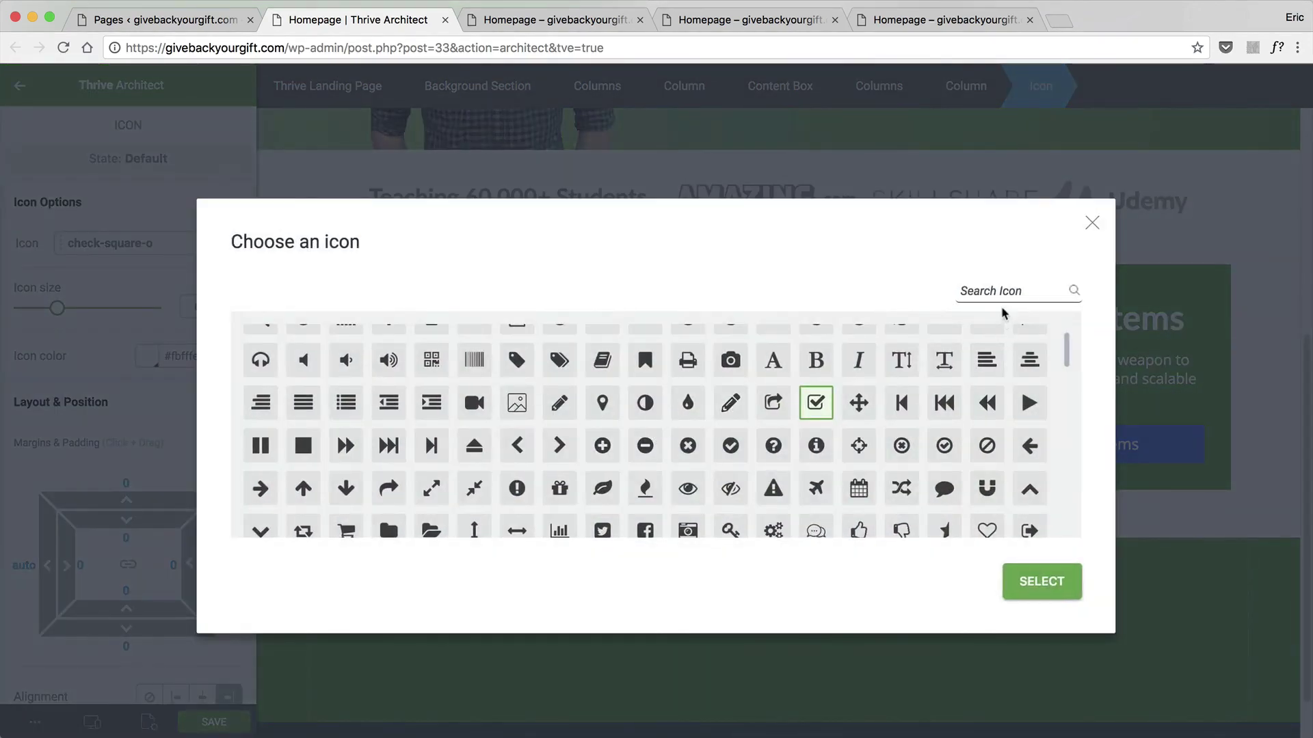
click(999, 292)
text(study)
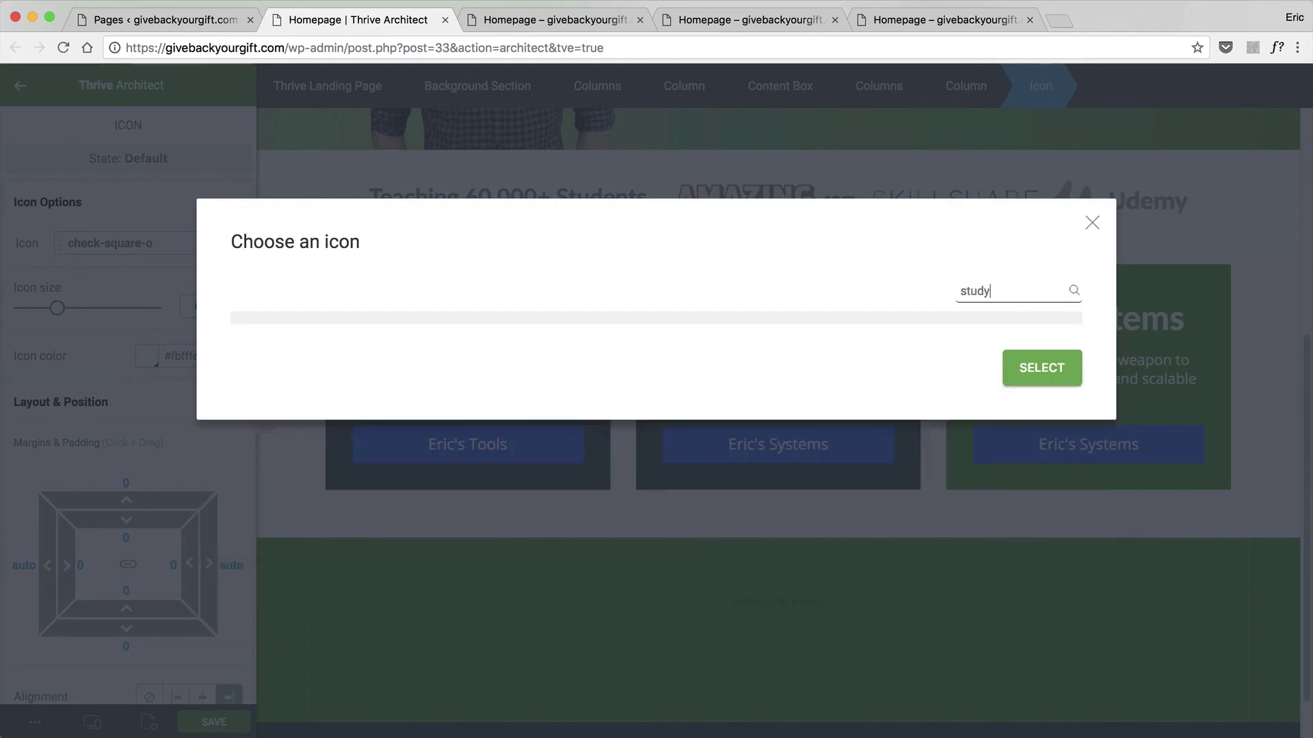
key(BackSpace)
key(BackSpace)
key(BackSpace)
key(BackSpace)
key(BackSpace)
text(learn)
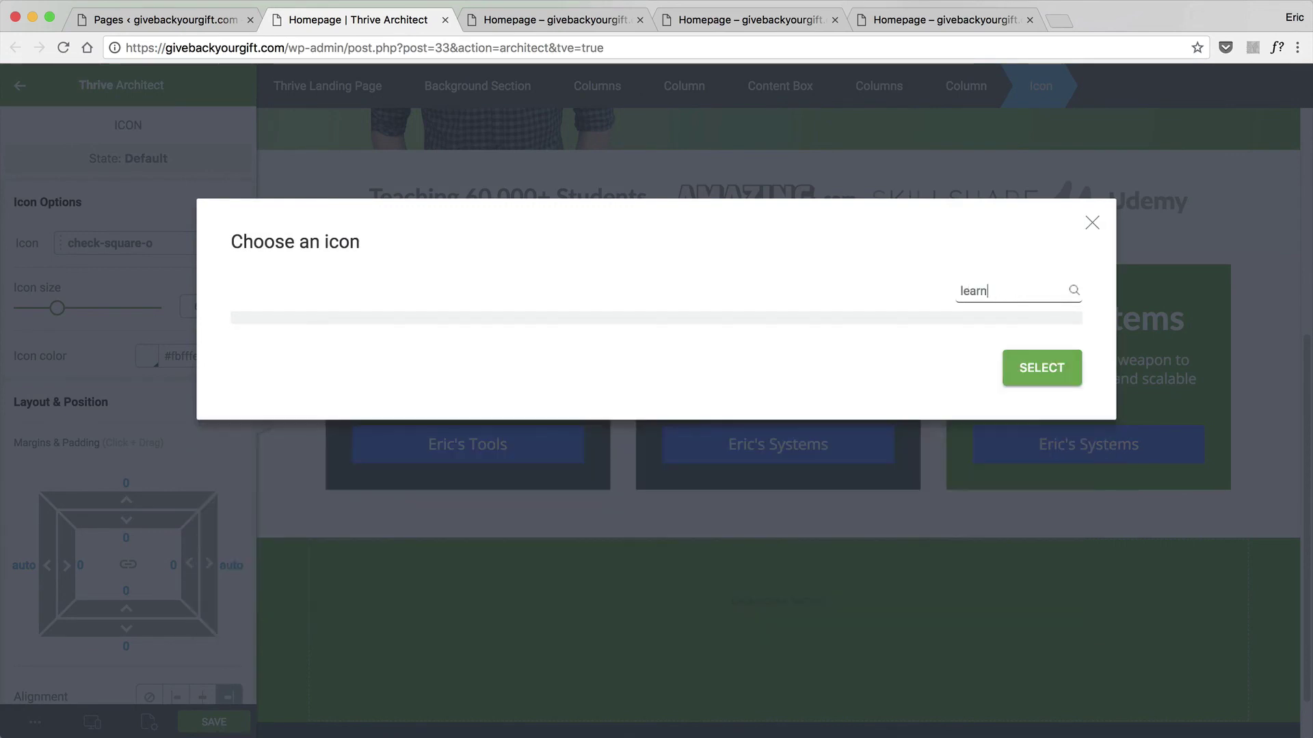
key(BackSpace)
key(BackSpace)
key(BackSpace)
key(BackSpace)
key(BackSpace)
Look through the whole icon library for an icon suited to the third column's training topic.
scroll(850, 445, down, 4)
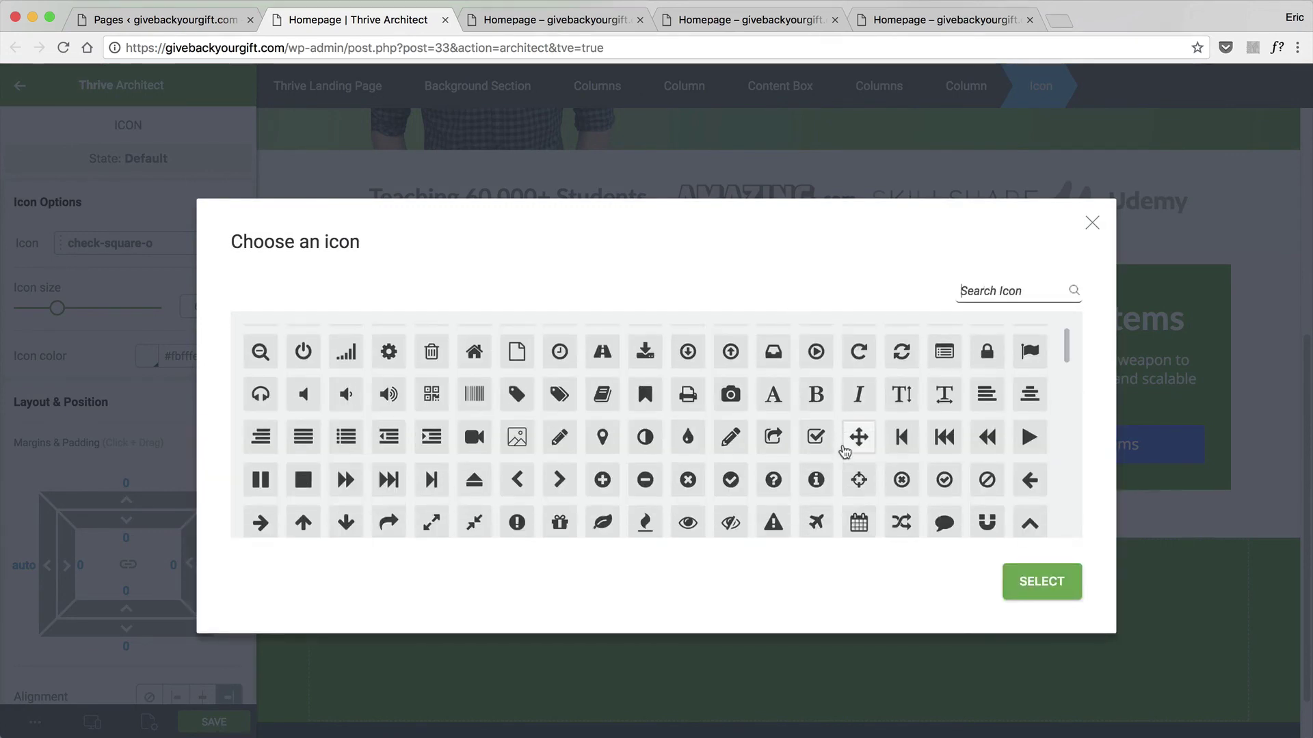
scroll(497, 487, down, 3)
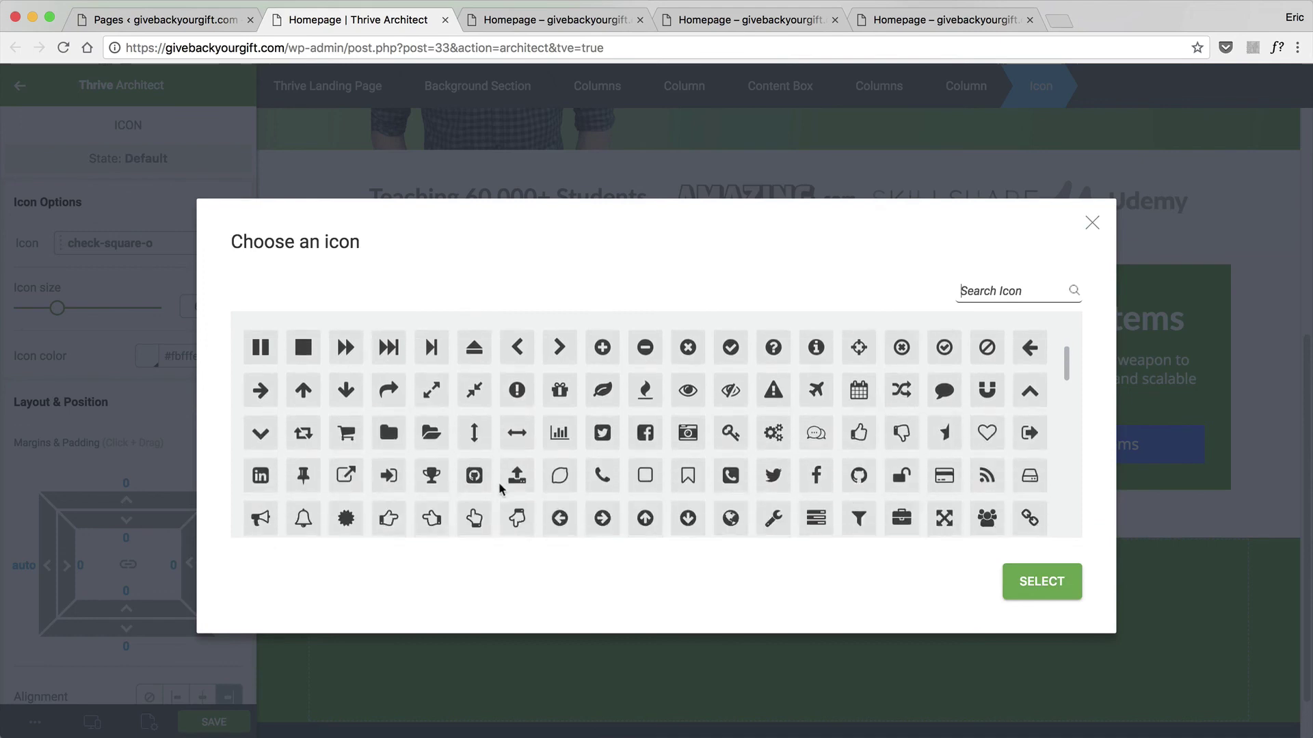
scroll(497, 503, down, 1)
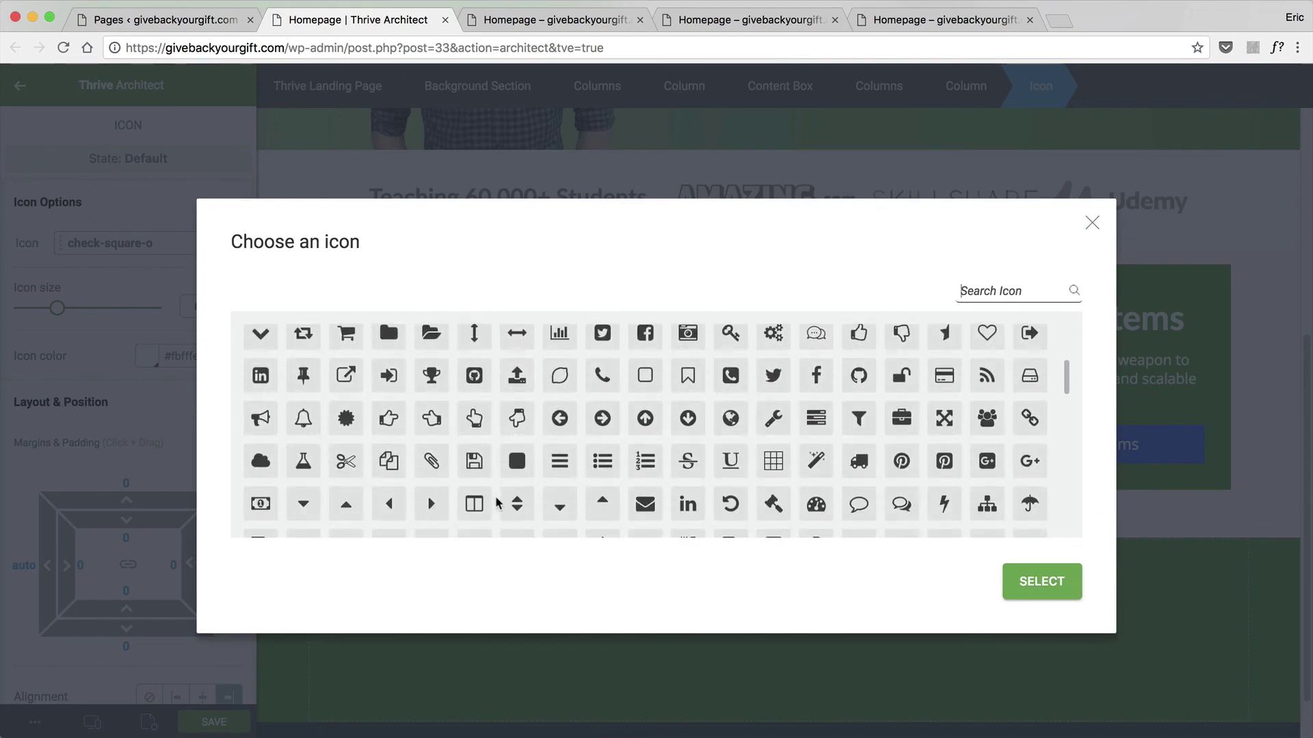
scroll(496, 502, down, 3)
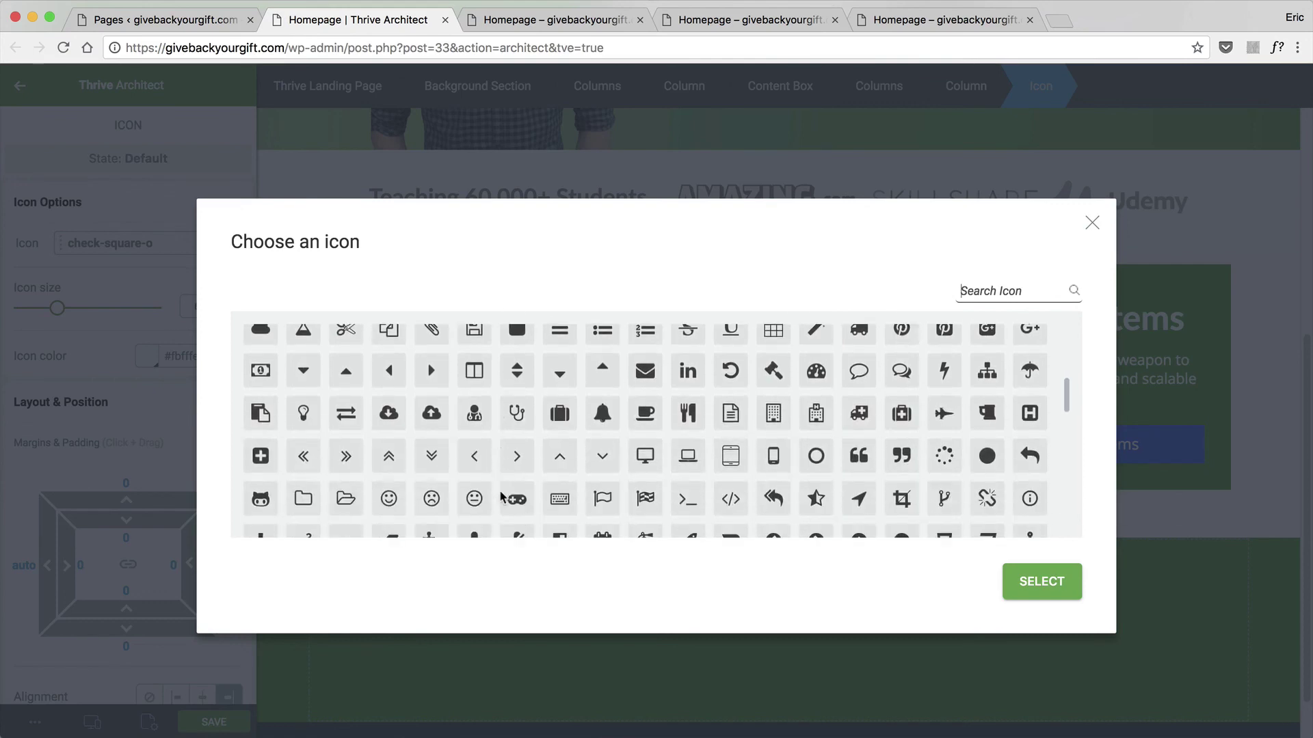
scroll(506, 495, down, 2)
scroll(518, 492, down, 3)
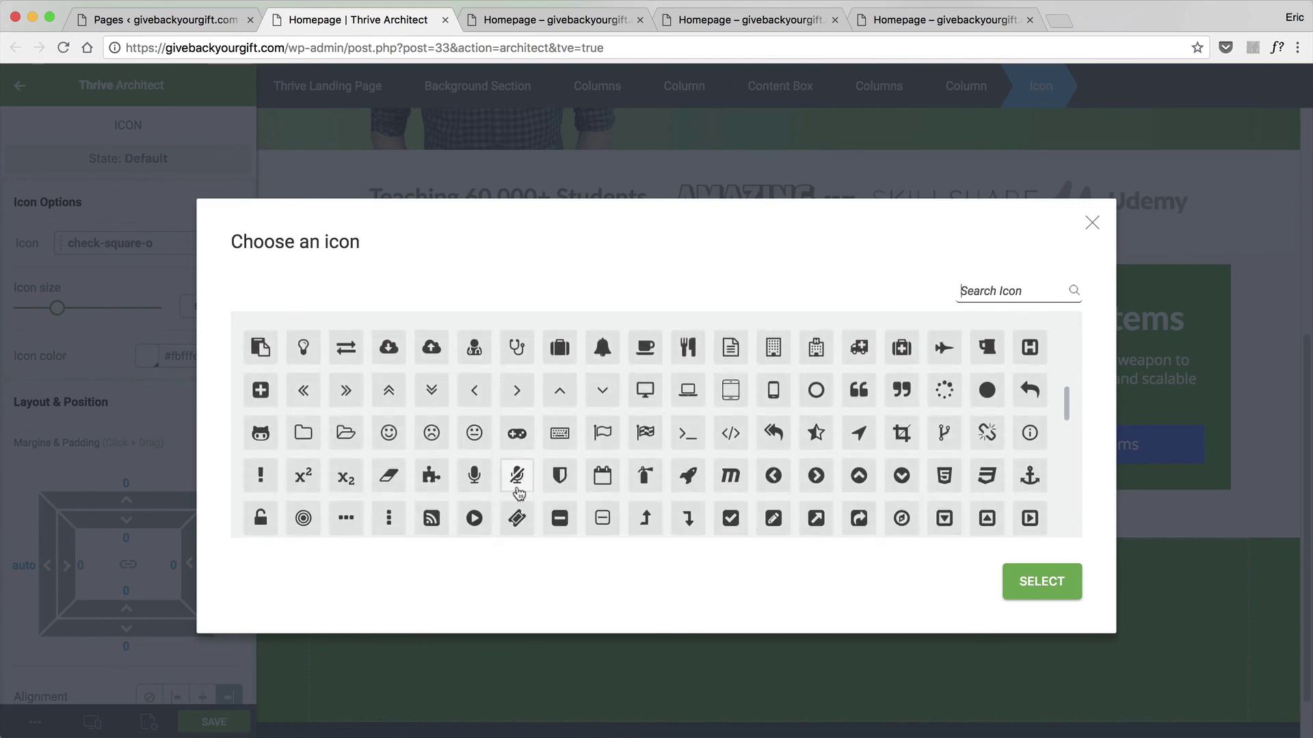
scroll(527, 479, down, 3)
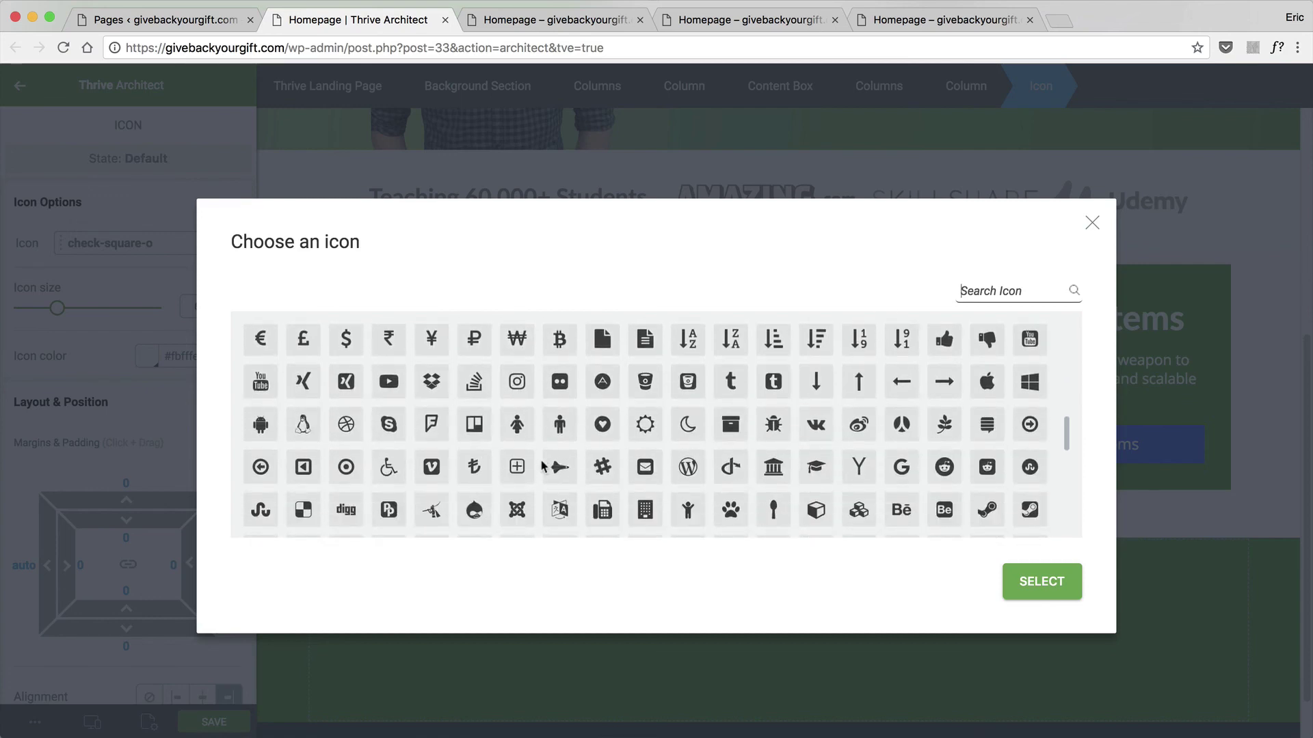
scroll(542, 465, down, 1)
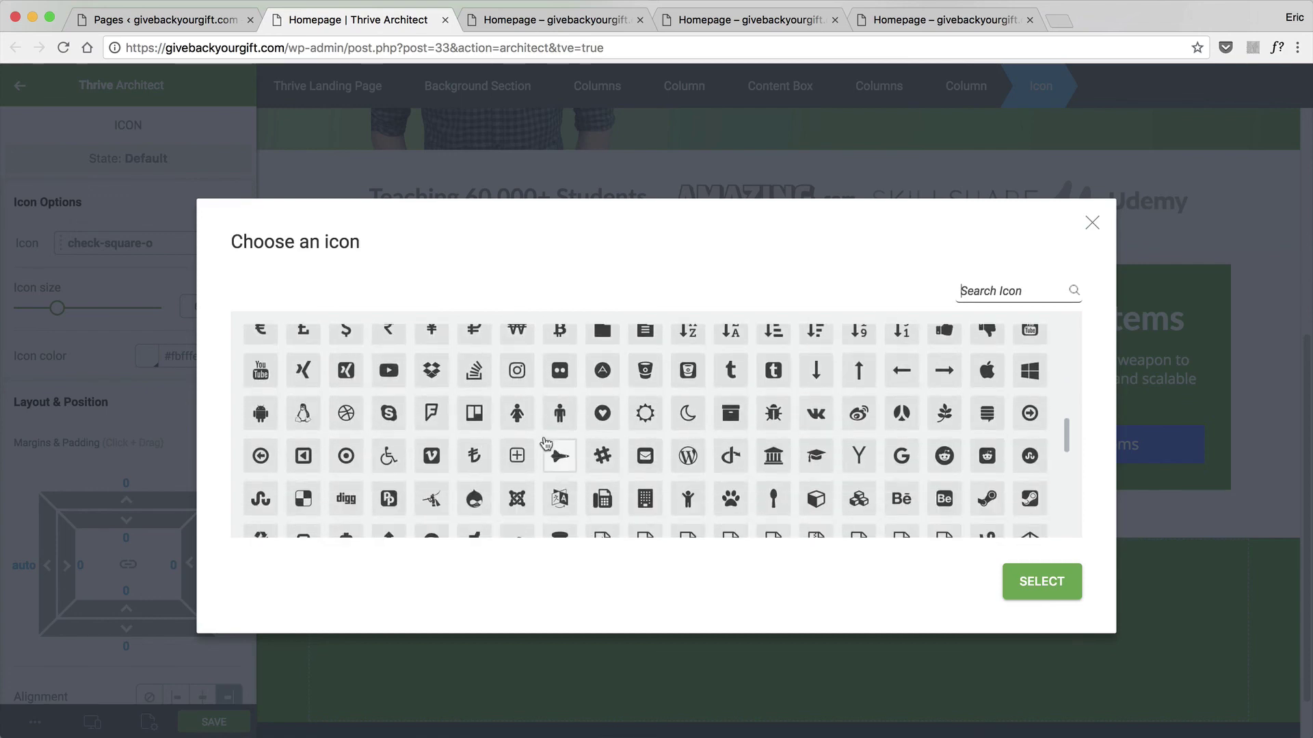
scroll(526, 439, down, 1)
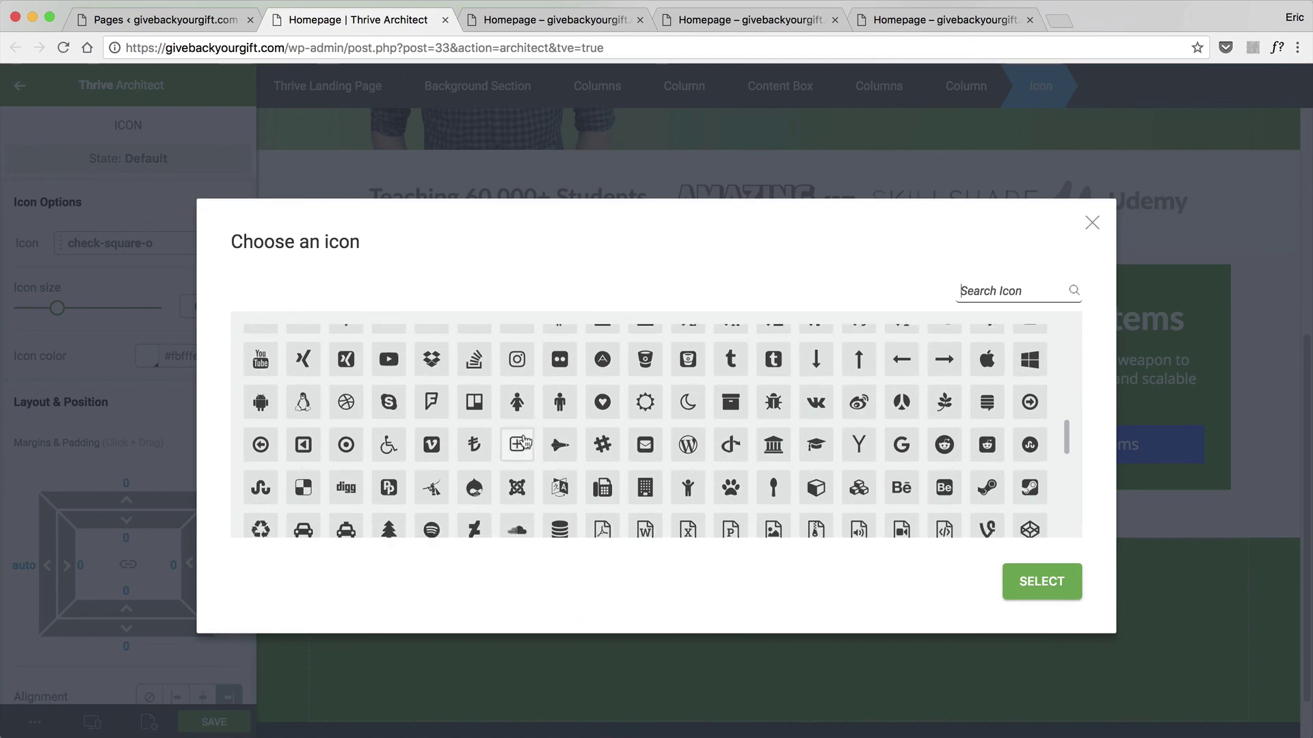
scroll(524, 443, down, 1)
scroll(524, 443, down, 5)
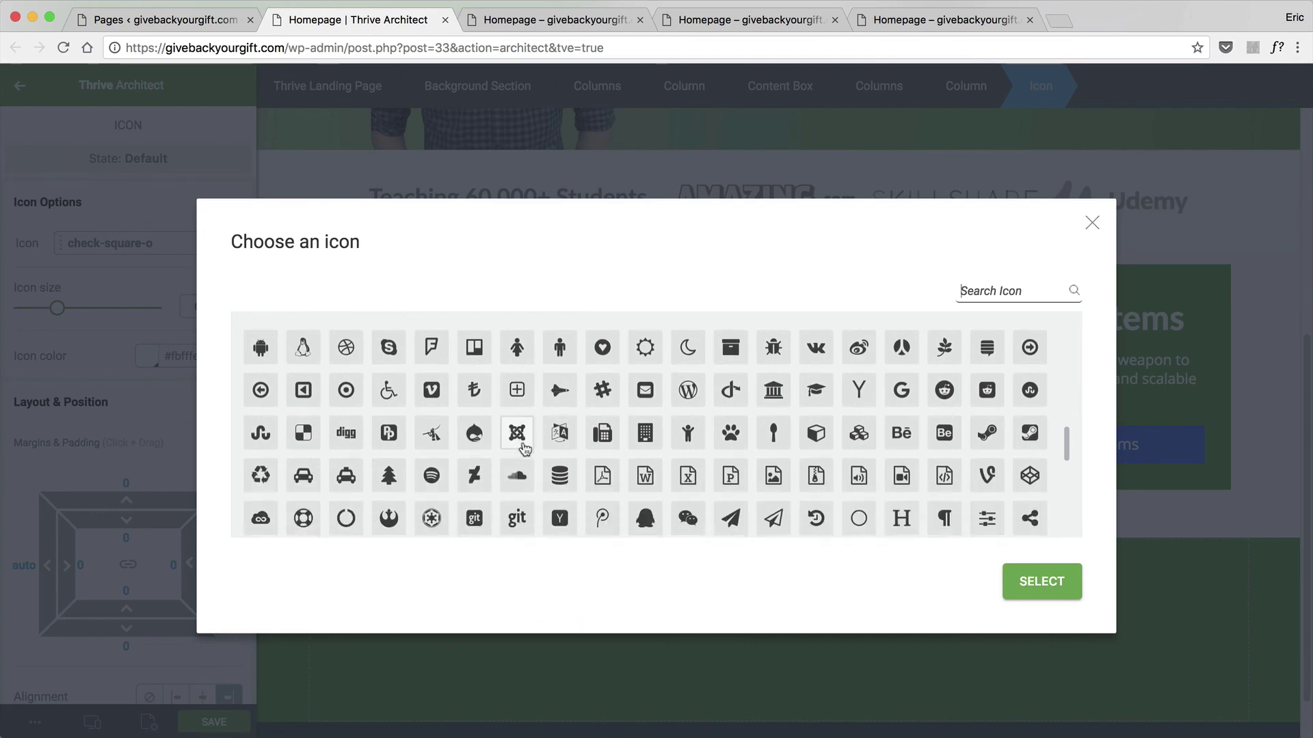
scroll(523, 451, down, 3)
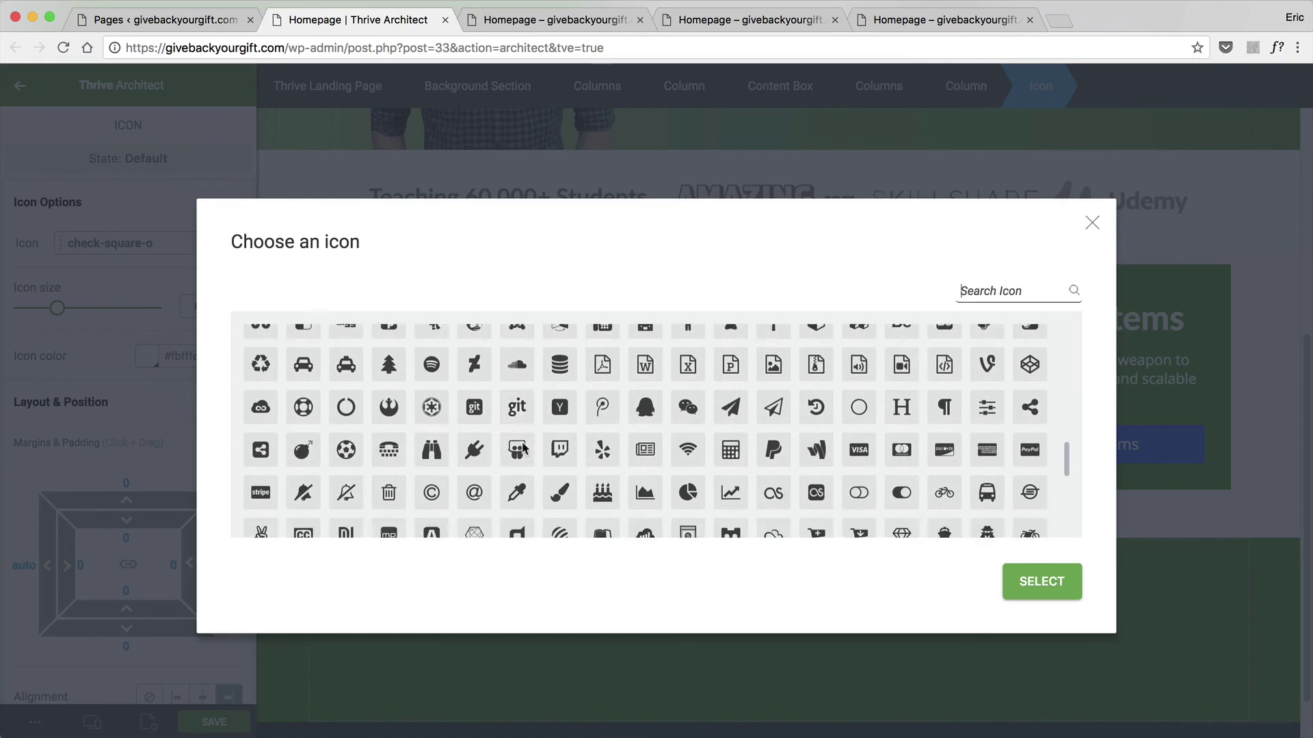
scroll(523, 455, down, 1)
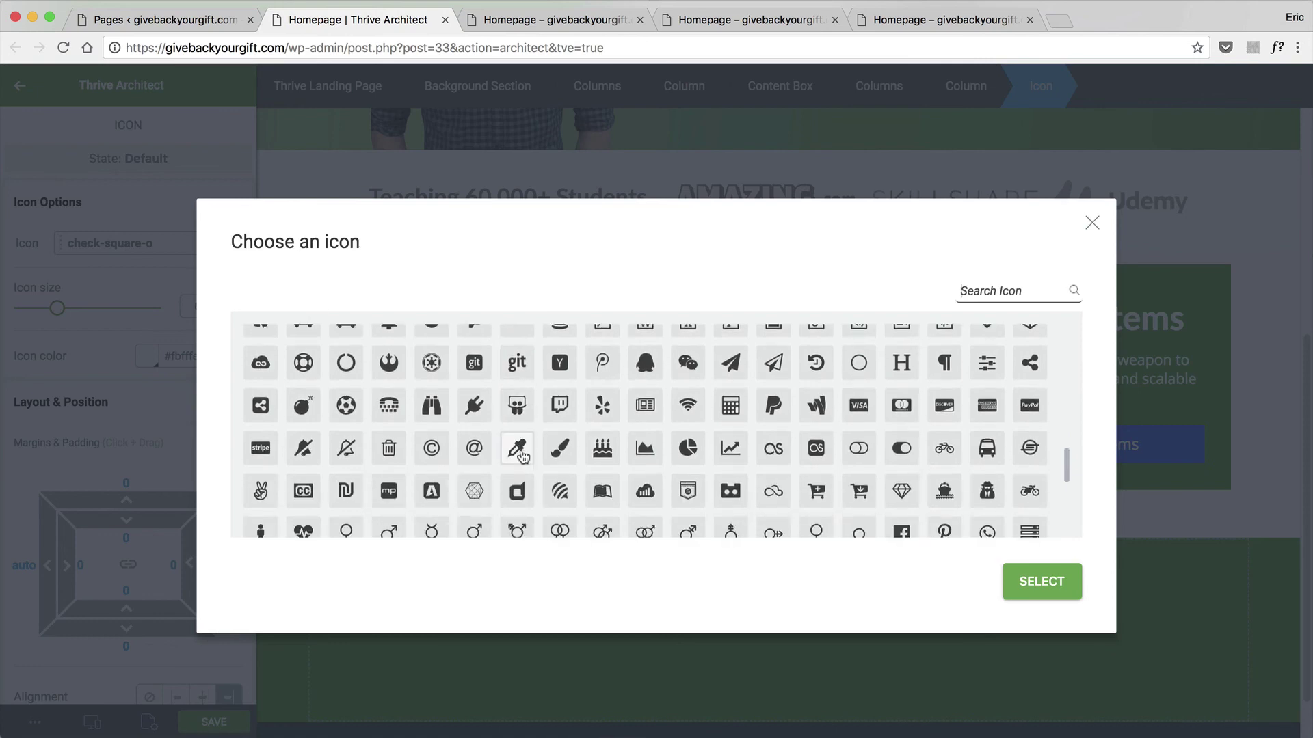
scroll(523, 454, down, 2)
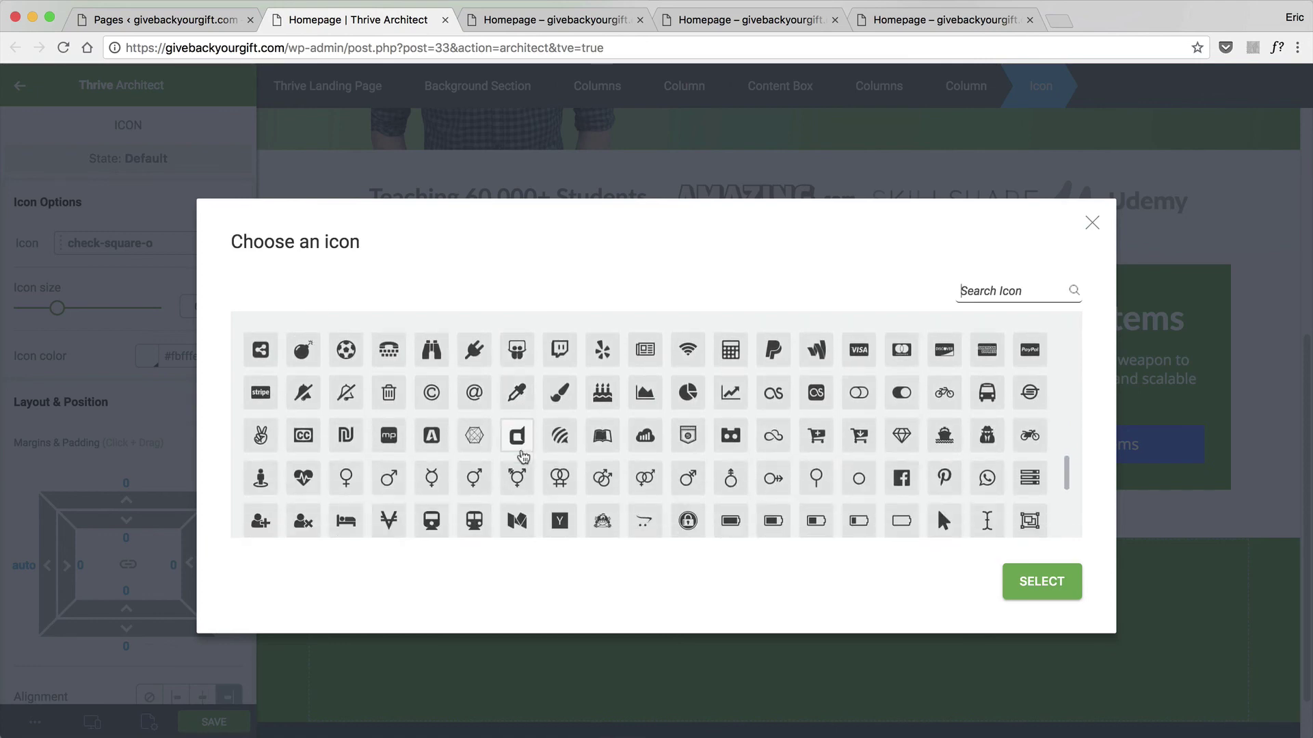
scroll(523, 456, down, 1)
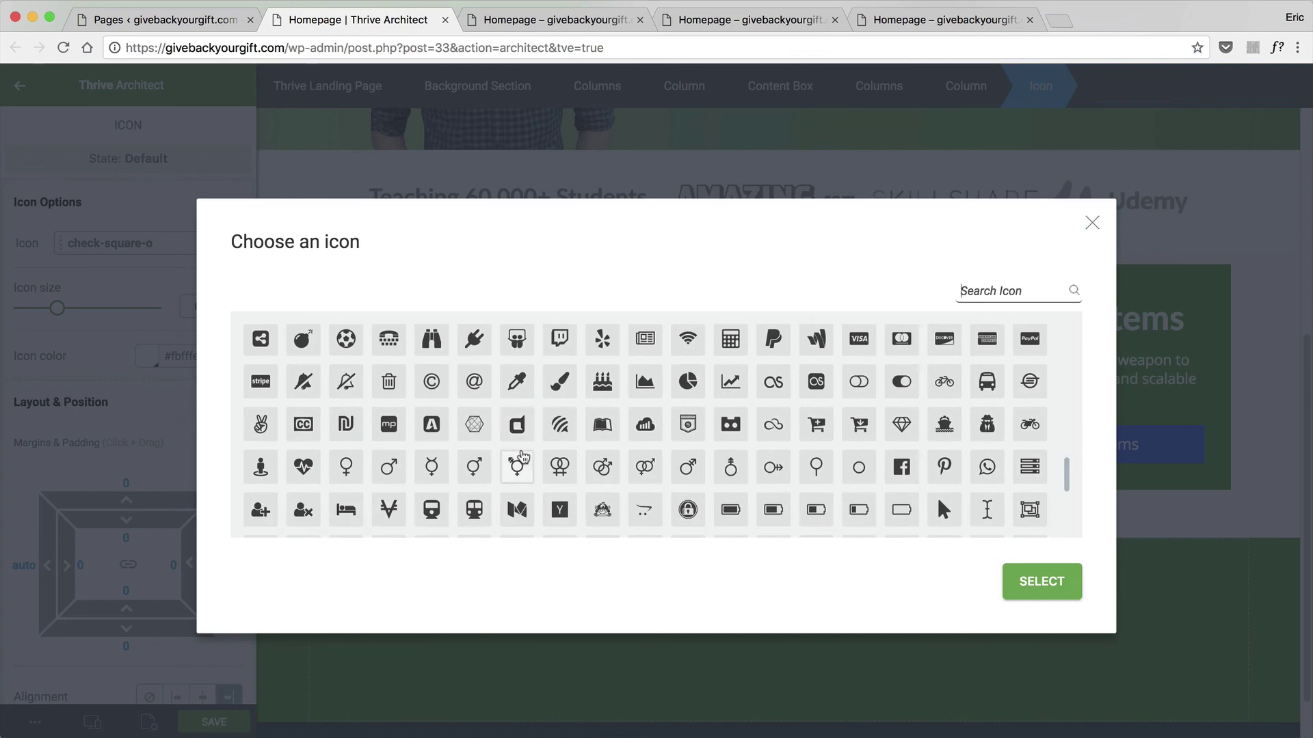
scroll(523, 457, down, 2)
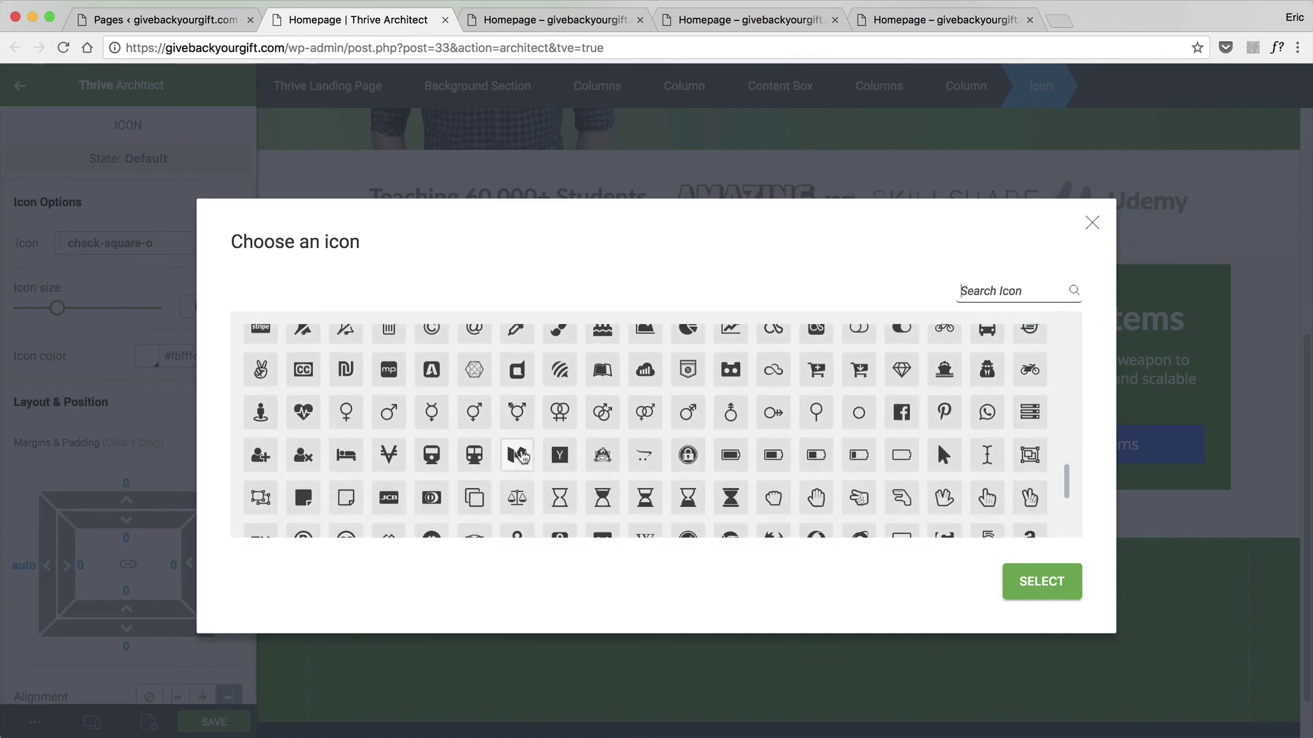
scroll(523, 456, down, 3)
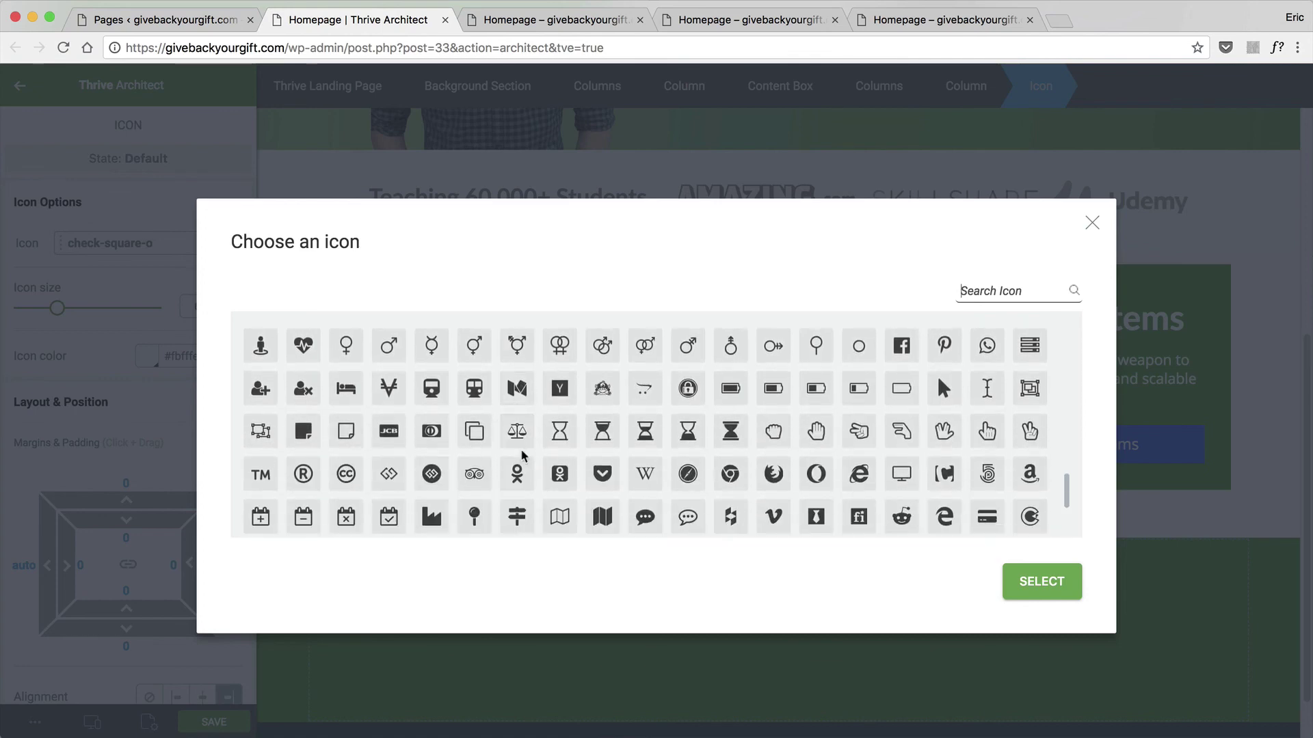
scroll(523, 456, down, 3)
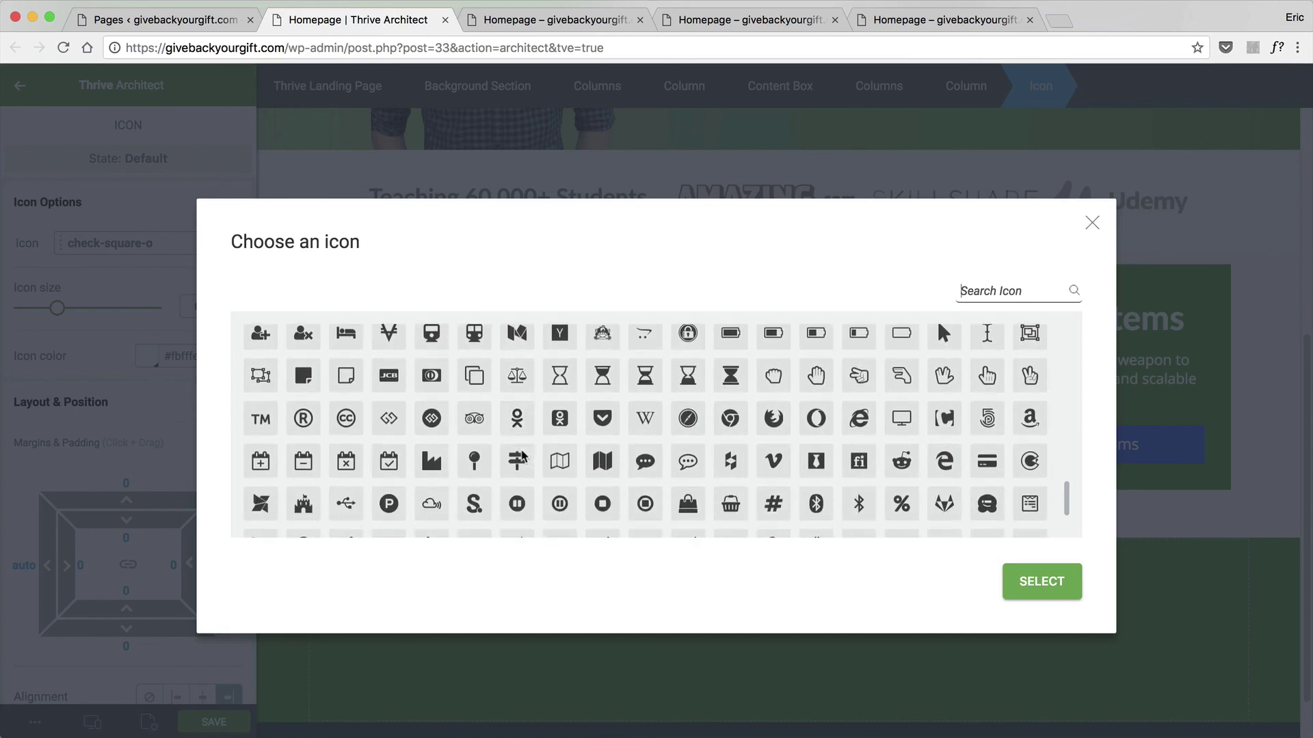
scroll(523, 456, down, 3)
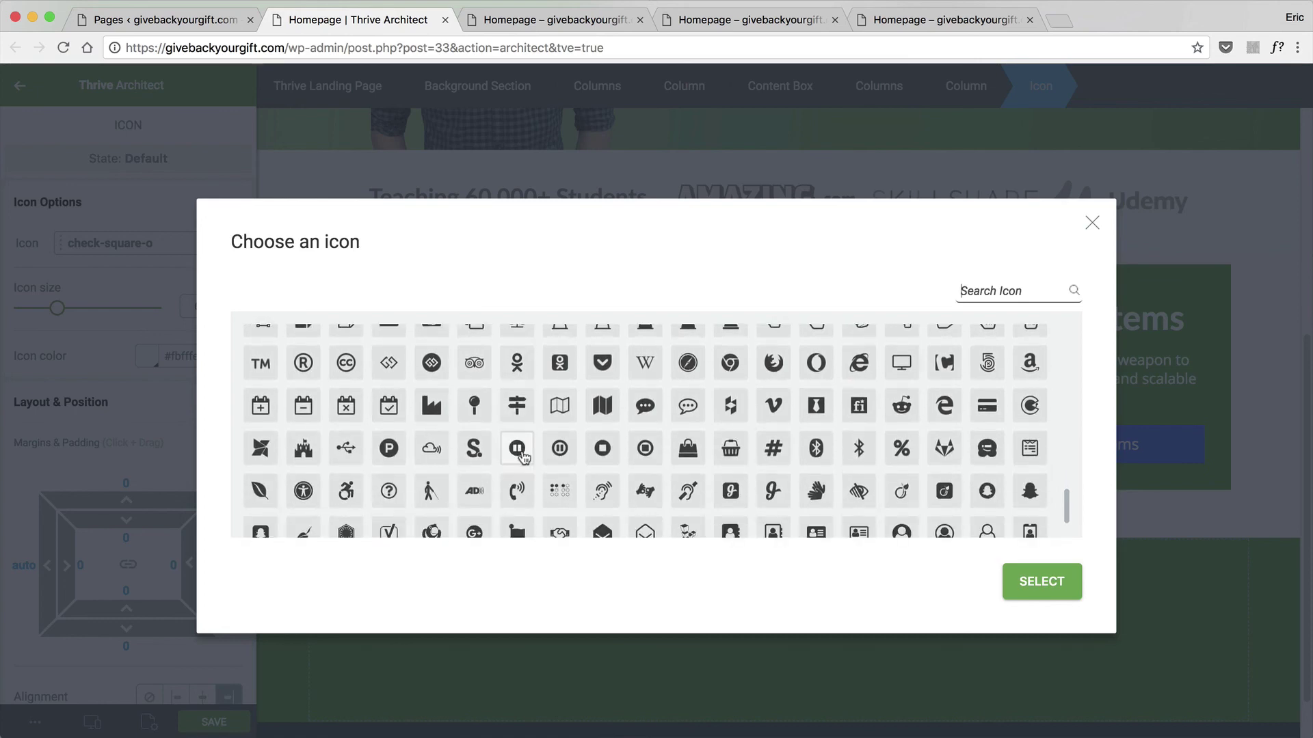
scroll(523, 456, down, 3)
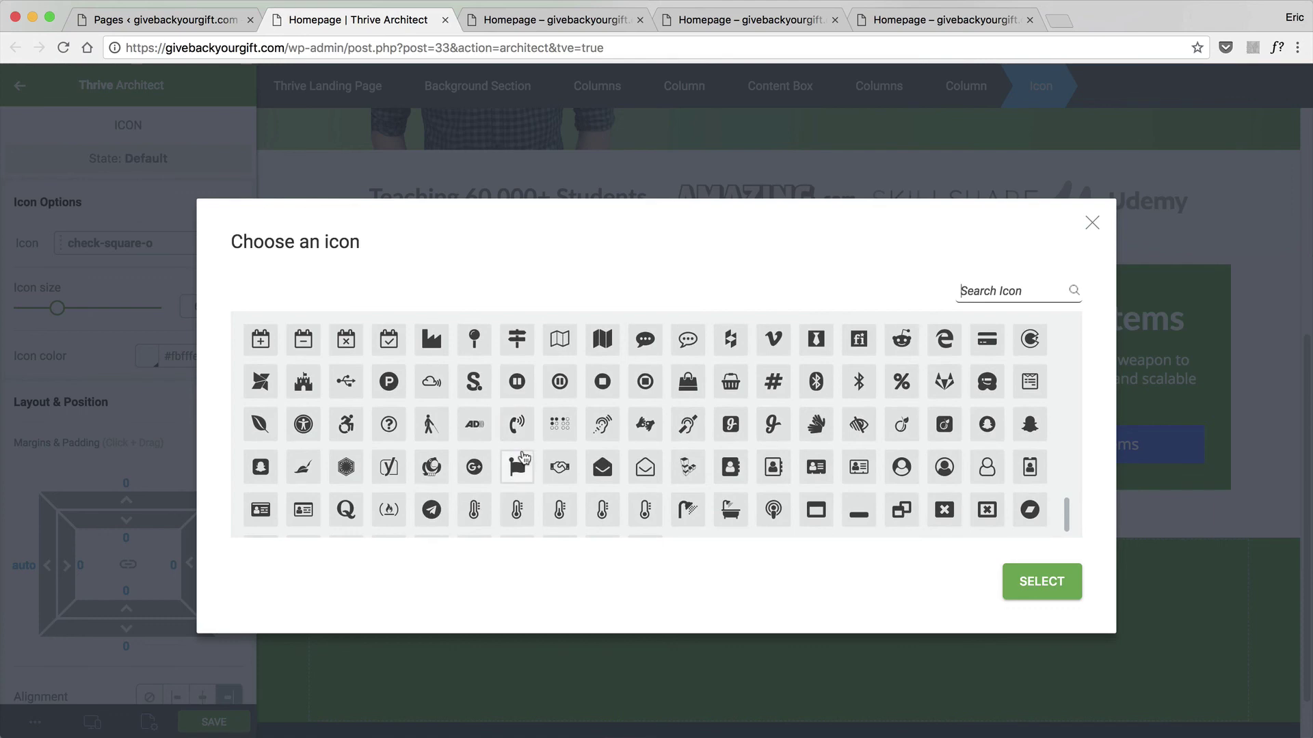
scroll(523, 456, down, 2)
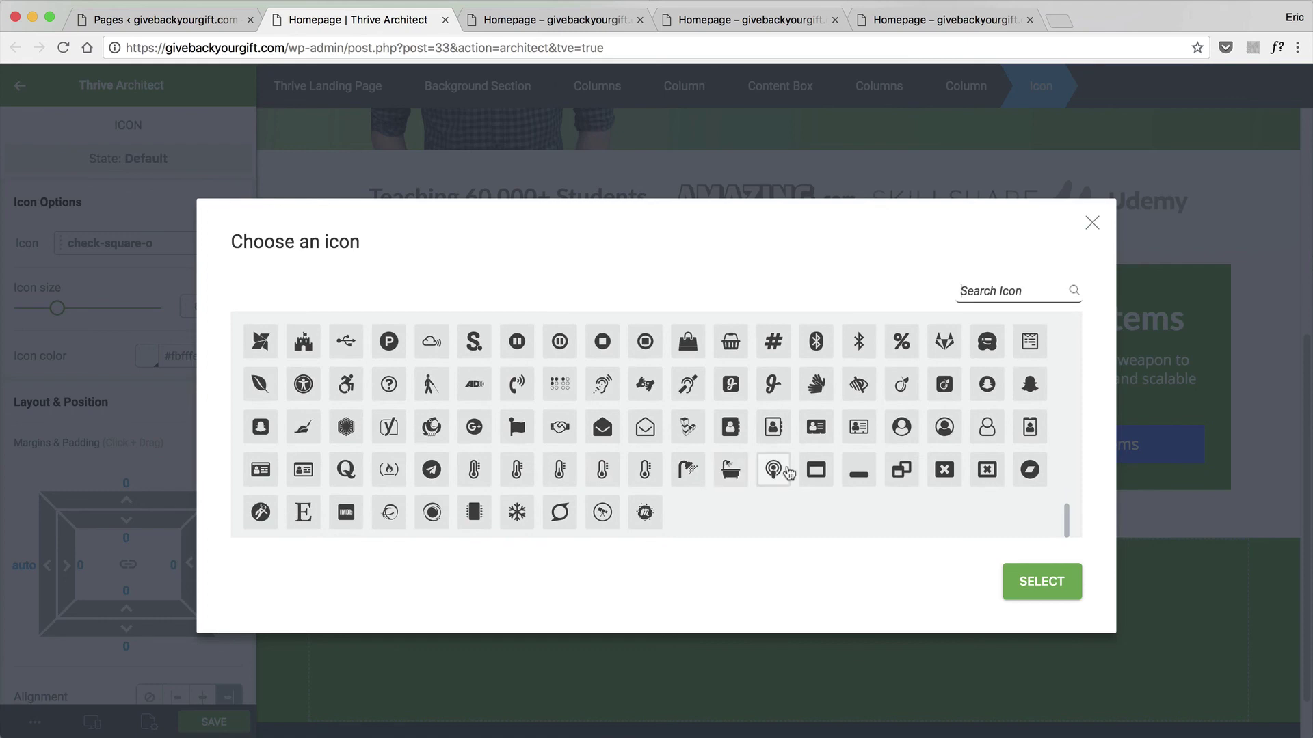
Replace the third column's check mark icon with the lightbulb-o icon.
scroll(777, 469, up, 20)
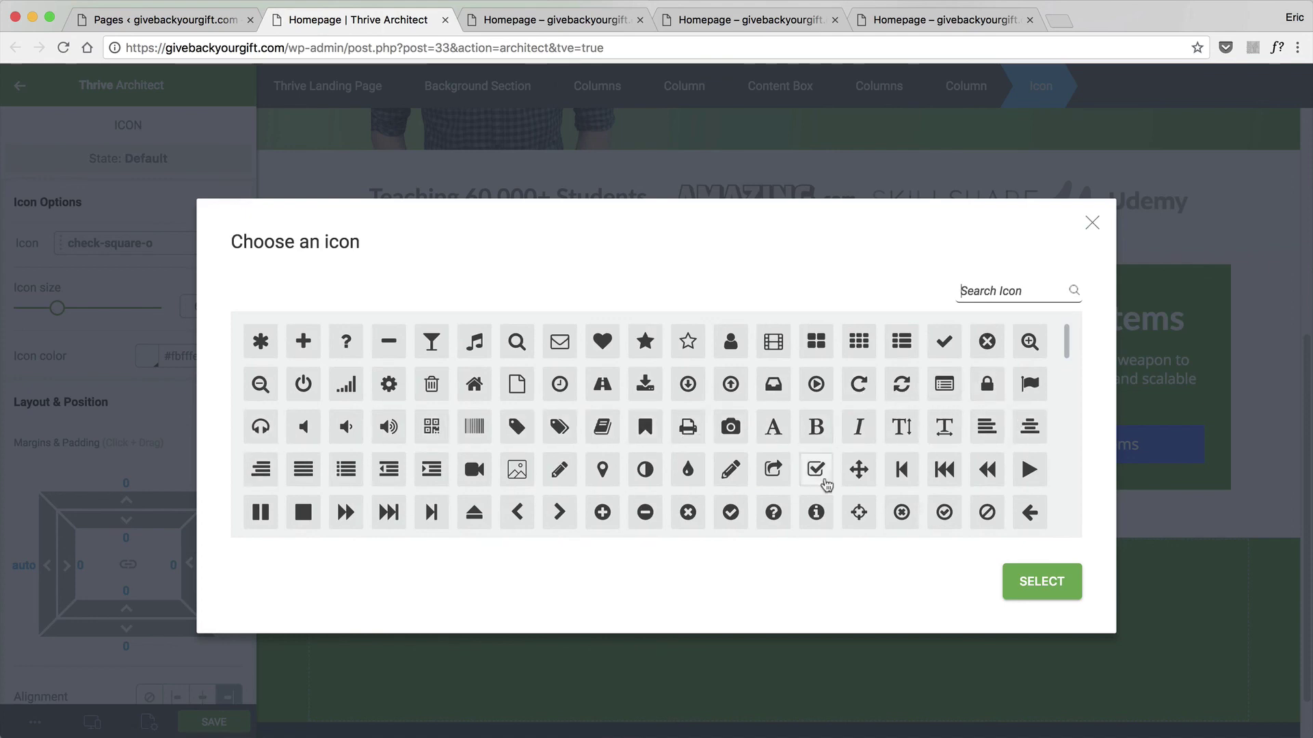
scroll(294, 506, down, 1)
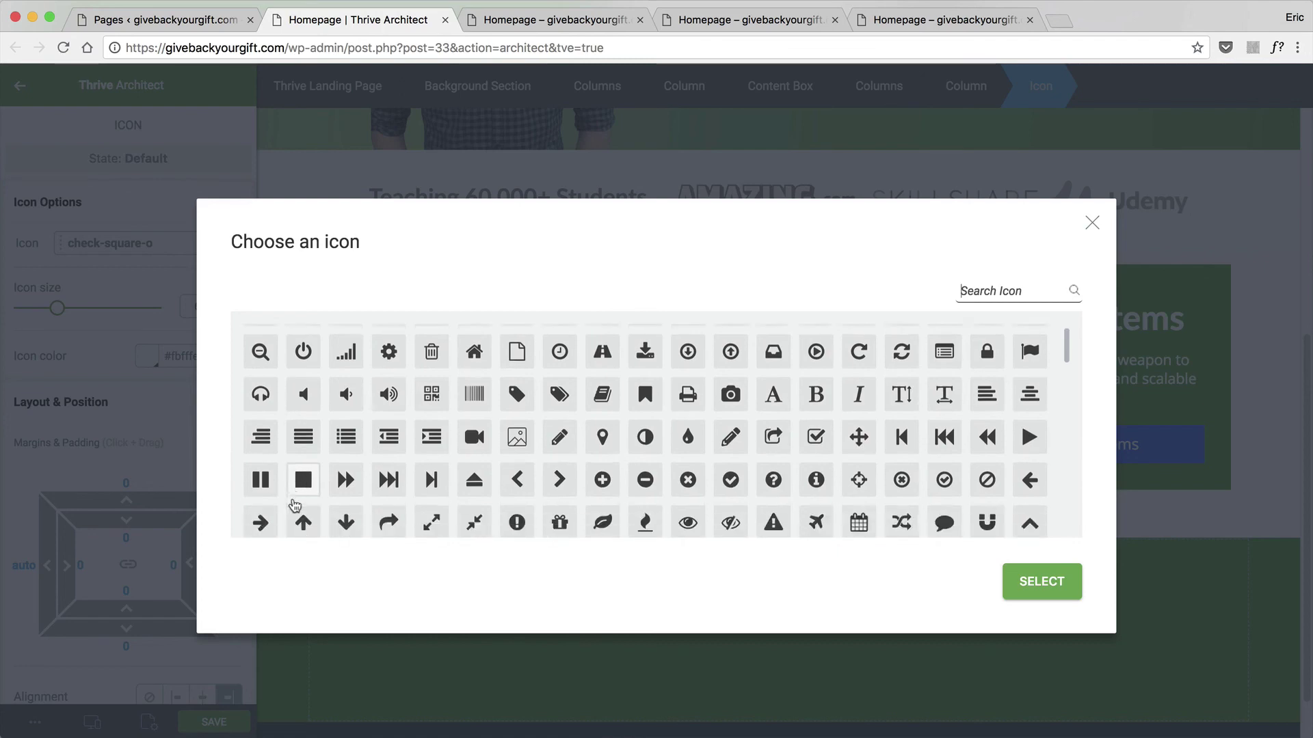
scroll(294, 506, down, 2)
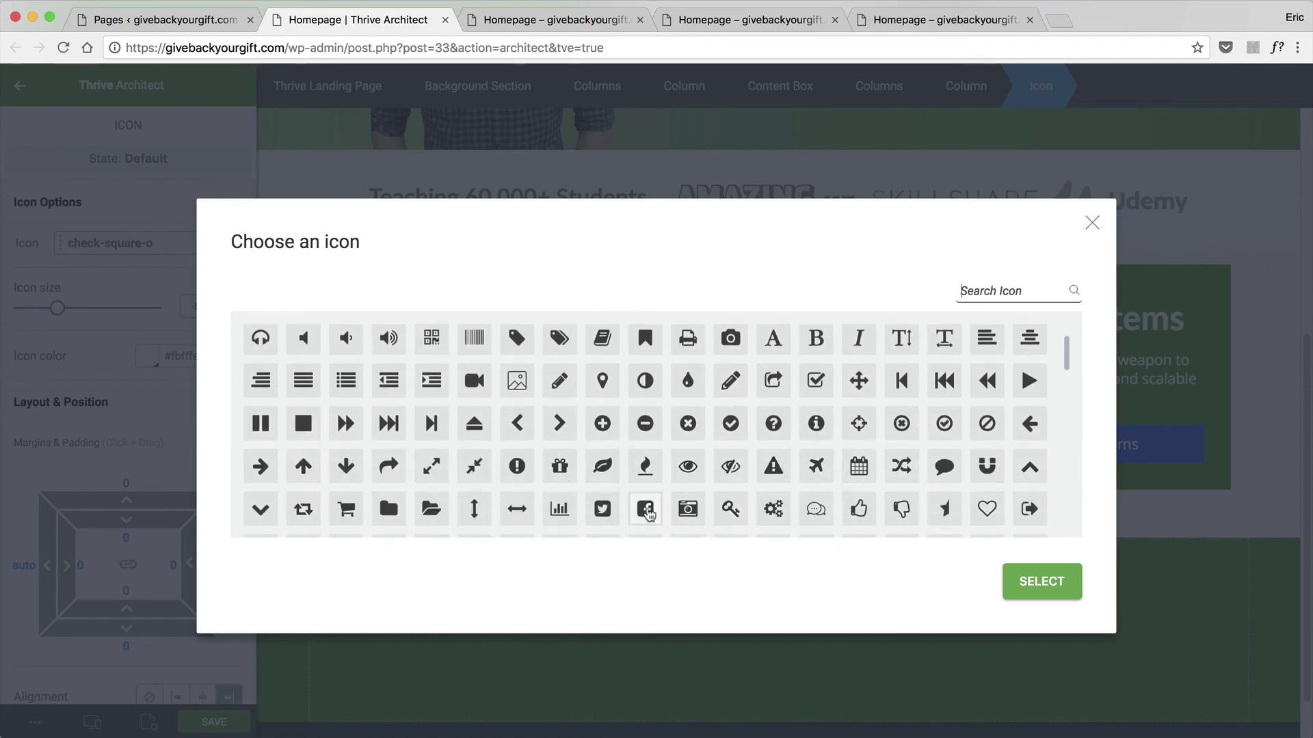
scroll(296, 522, down, 1)
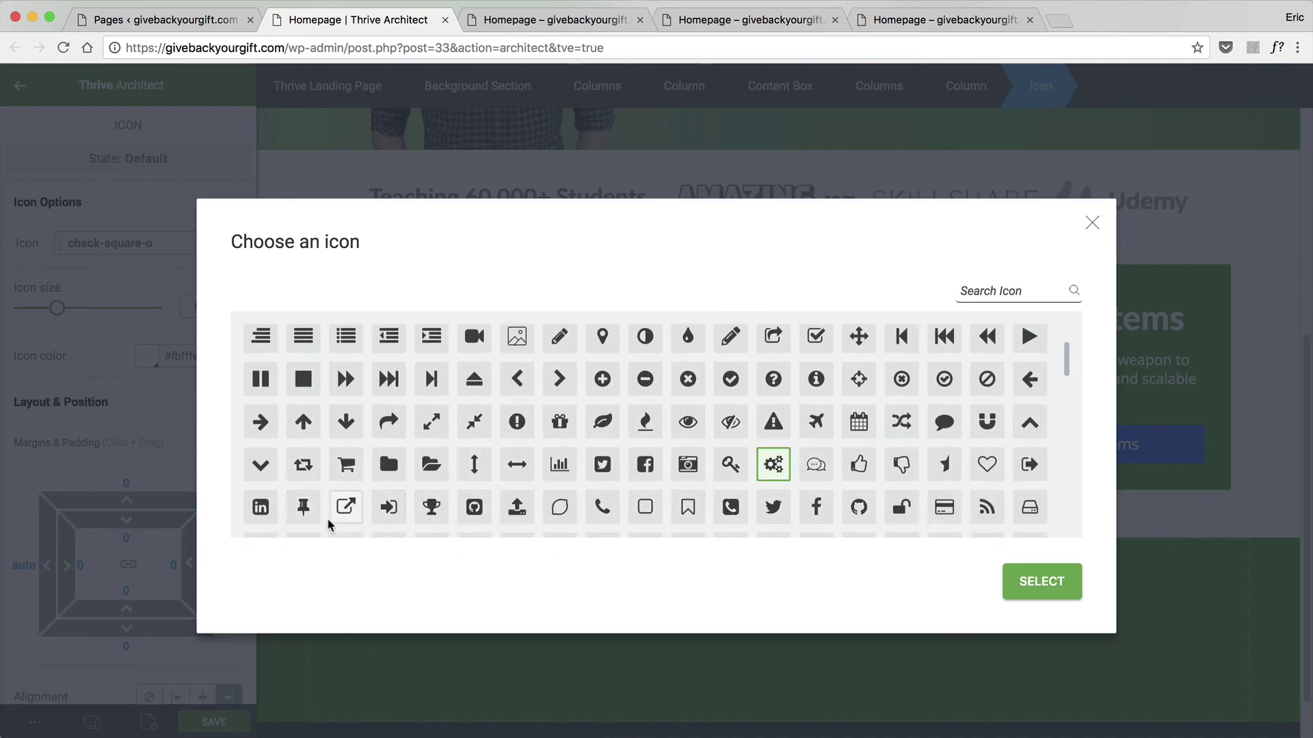
scroll(971, 509, down, 1)
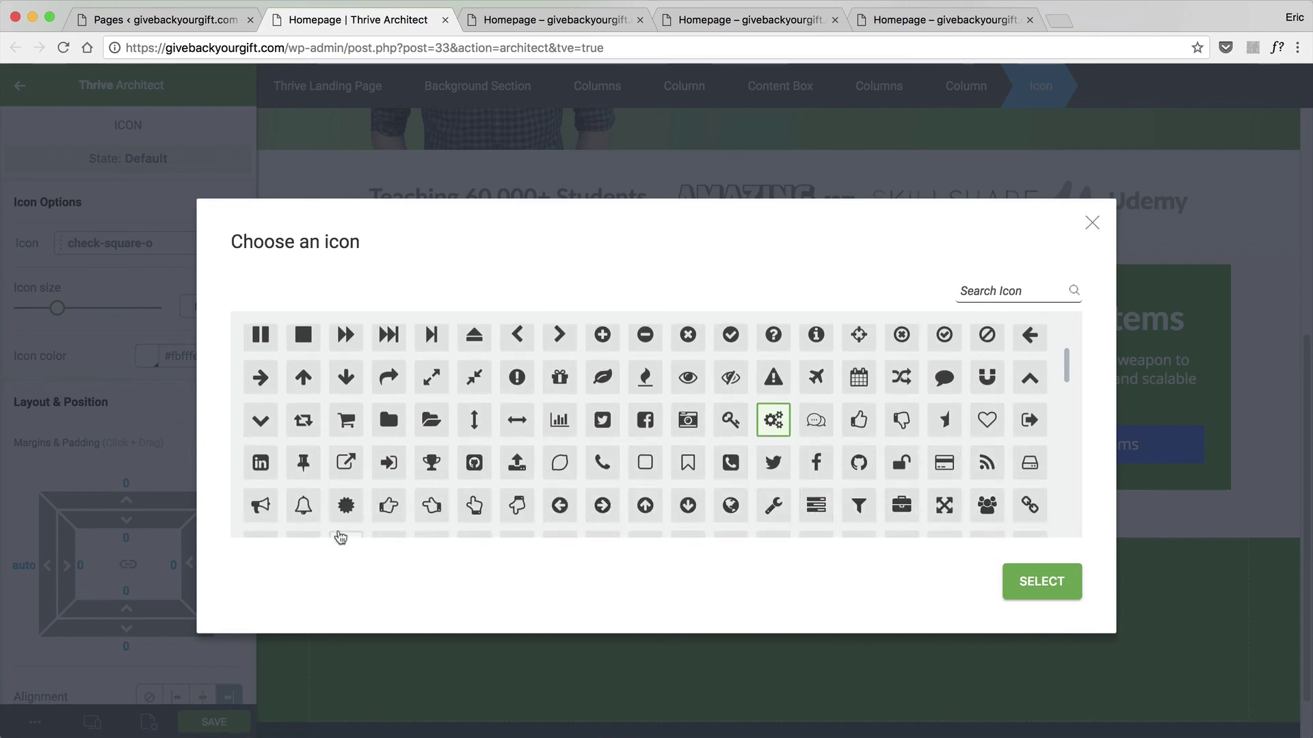
scroll(294, 526, down, 1)
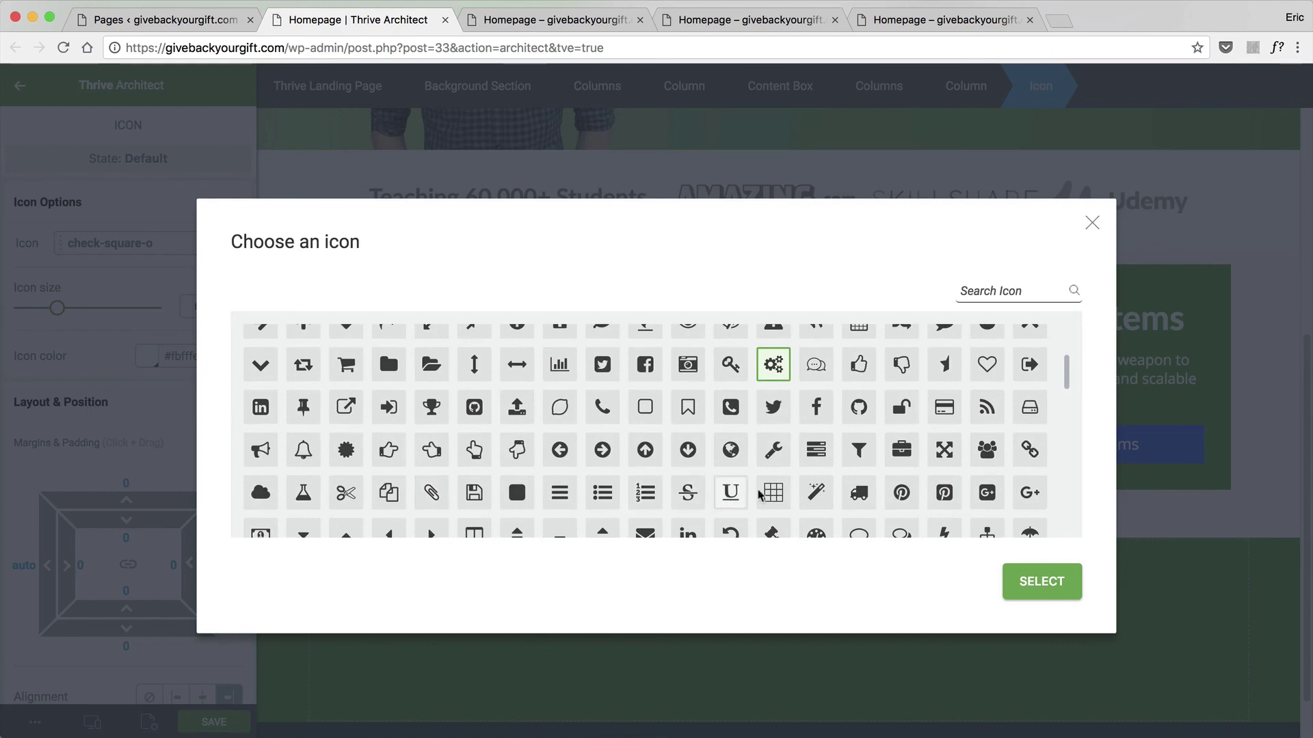
scroll(1051, 494, down, 1)
scroll(1012, 503, down, 1)
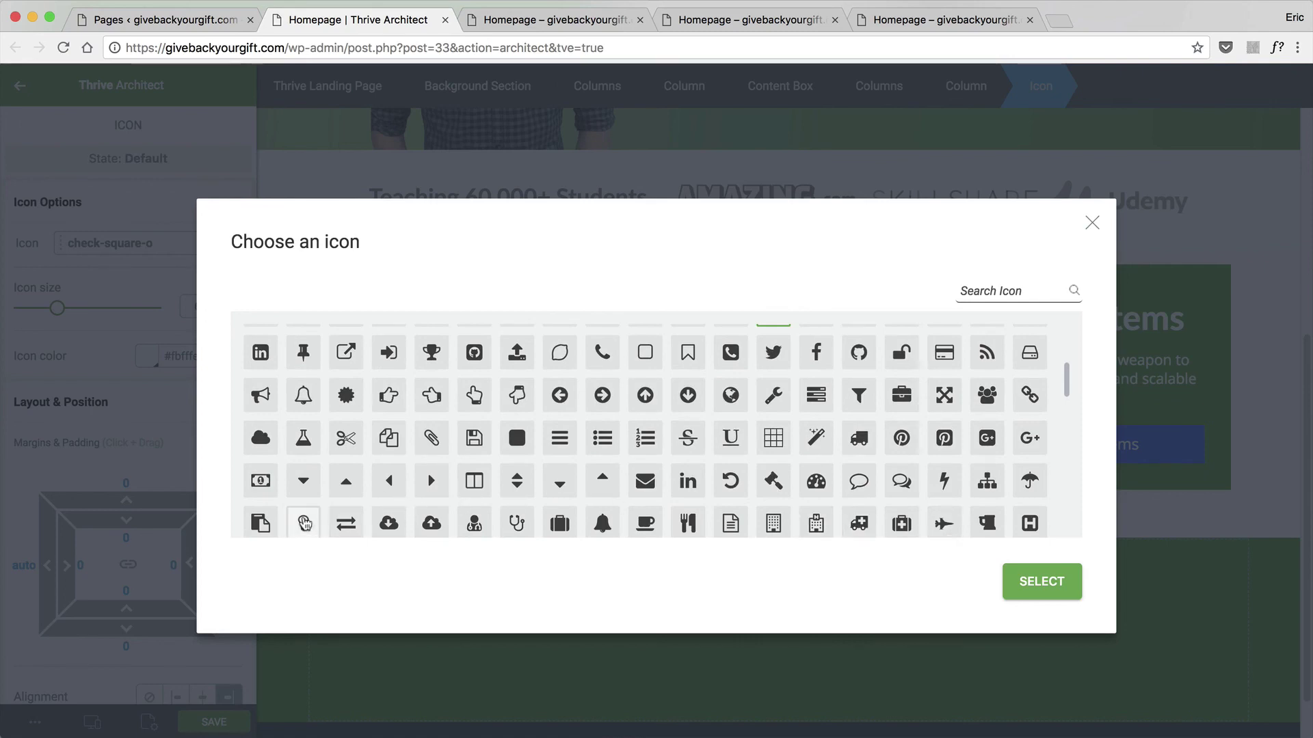
click(1079, 576)
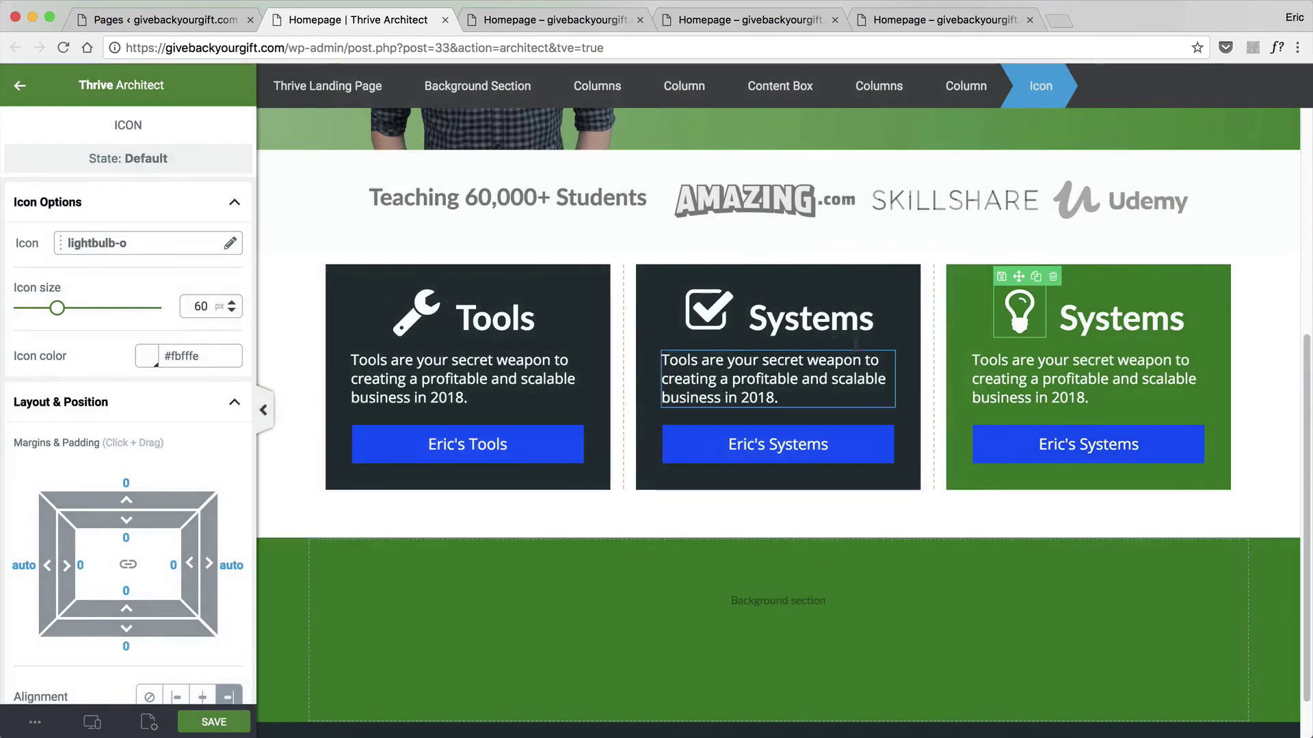
Replace the check mark icon in the middle Systems column with the cogs icon.
click(694, 320)
click(694, 320)
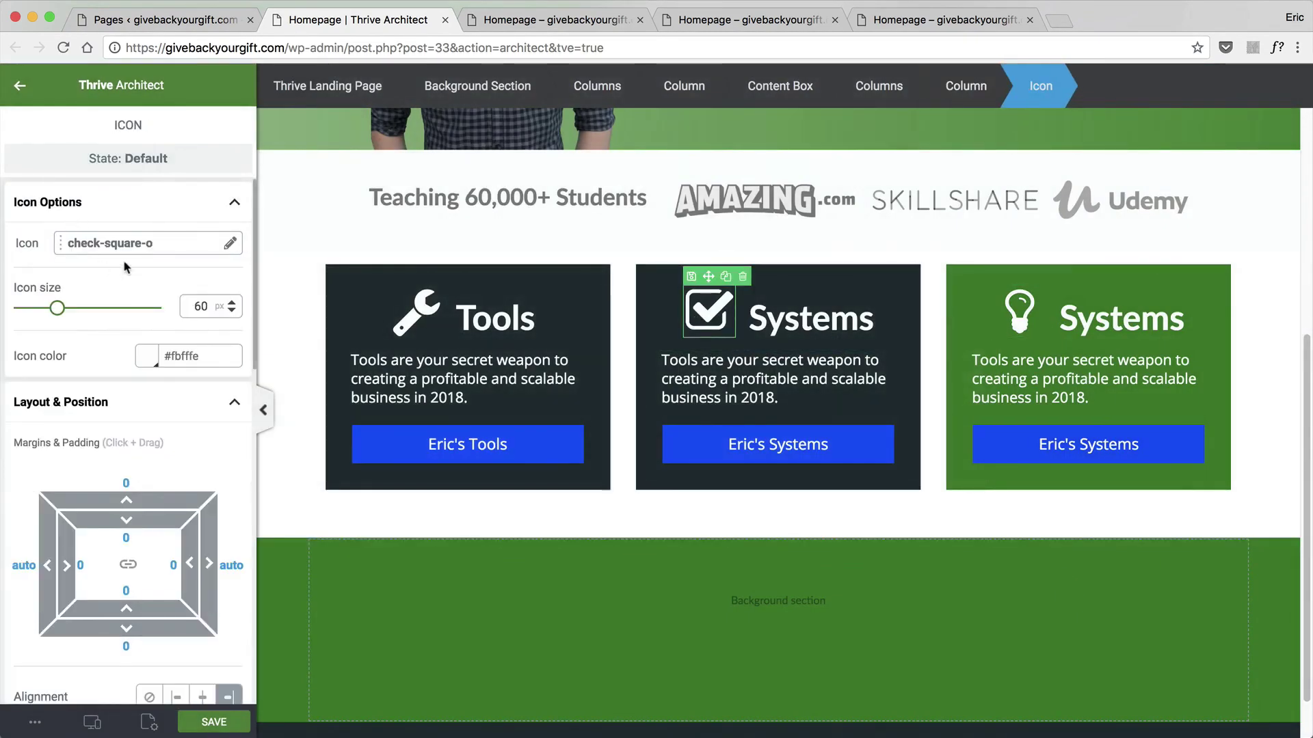
click(230, 244)
scroll(638, 429, down, 3)
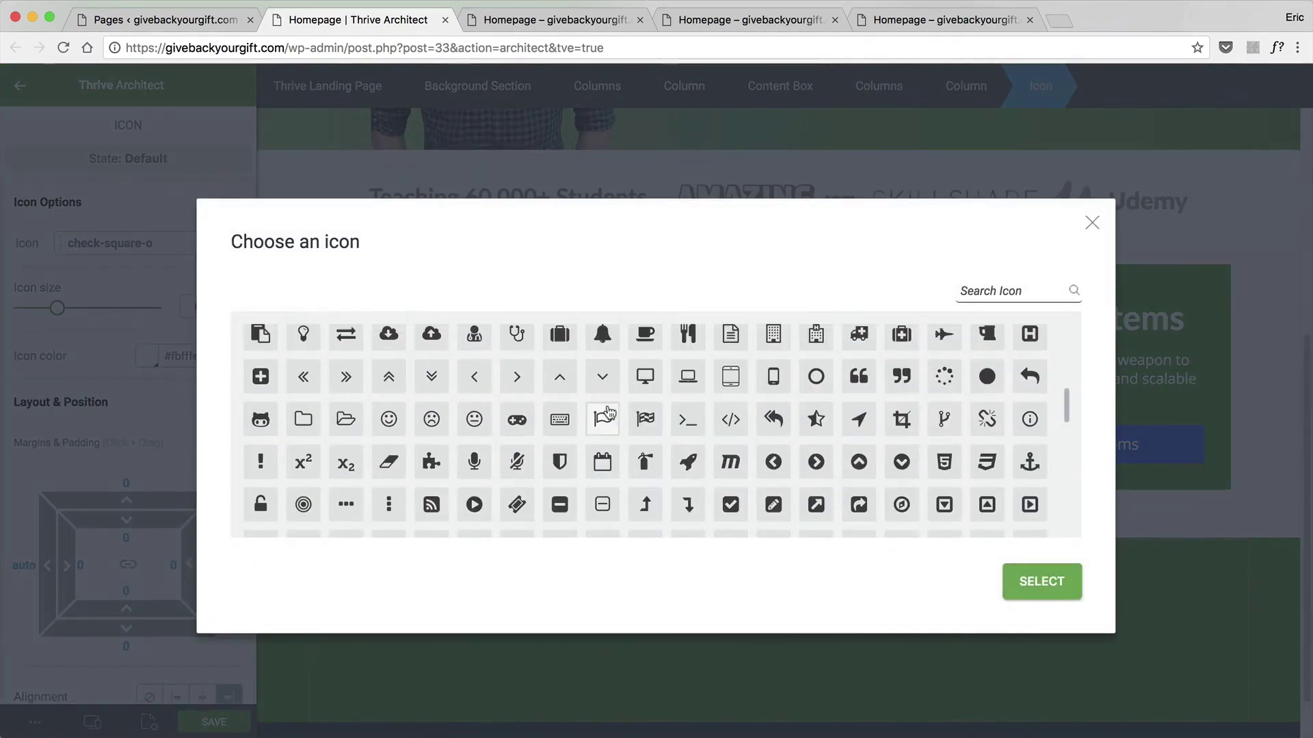
scroll(639, 431, down, 3)
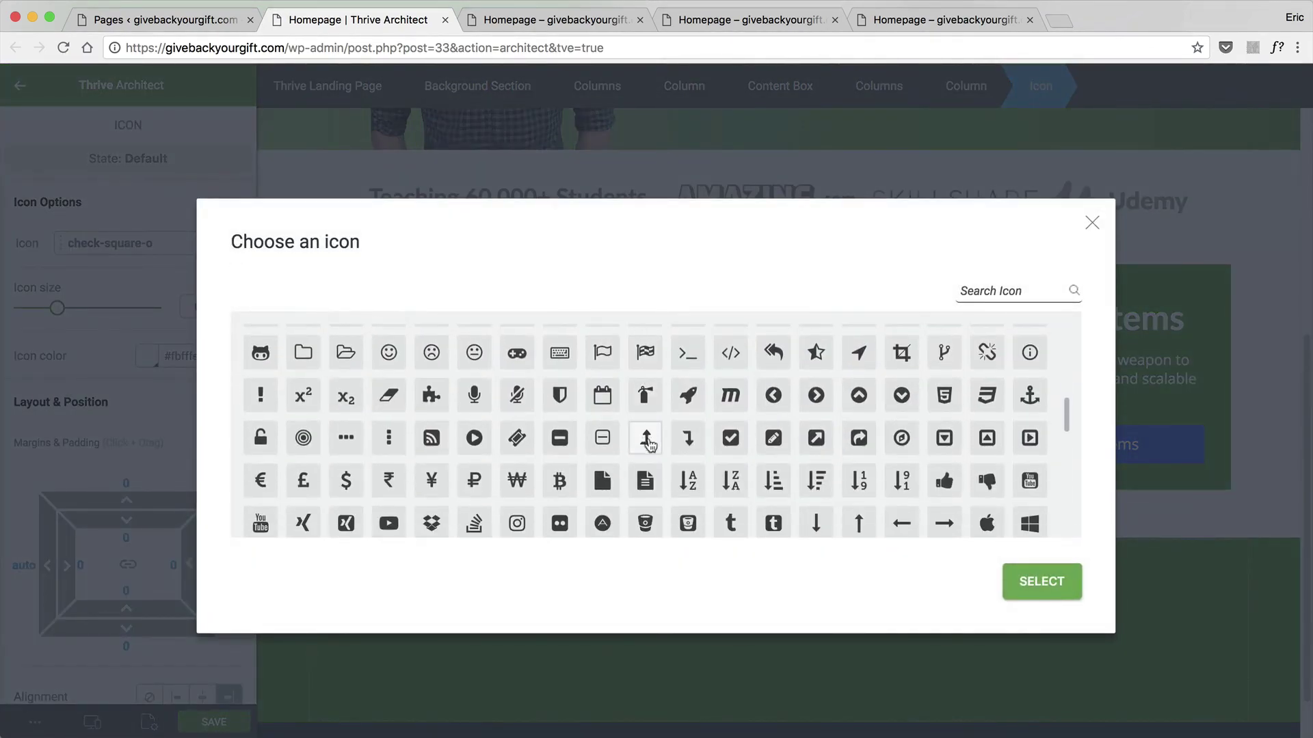
scroll(648, 446, down, 1)
scroll(648, 446, up, 5)
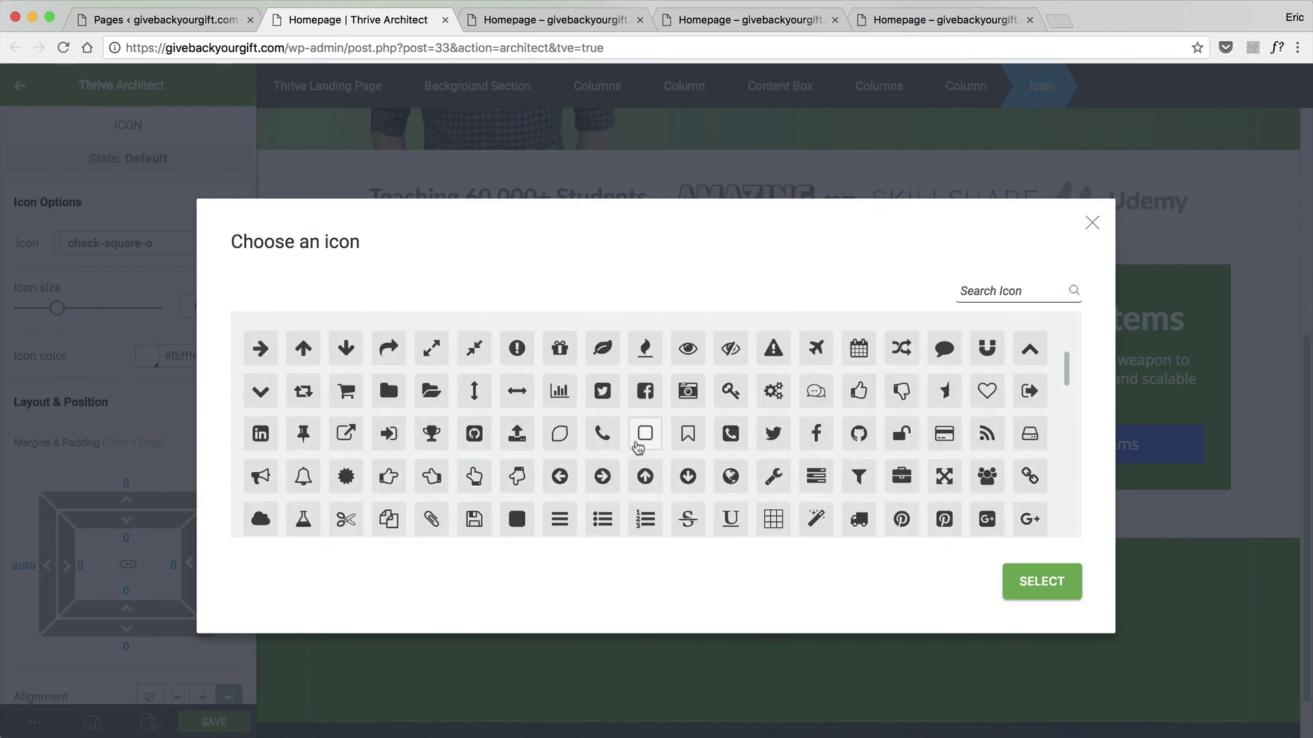
click(773, 413)
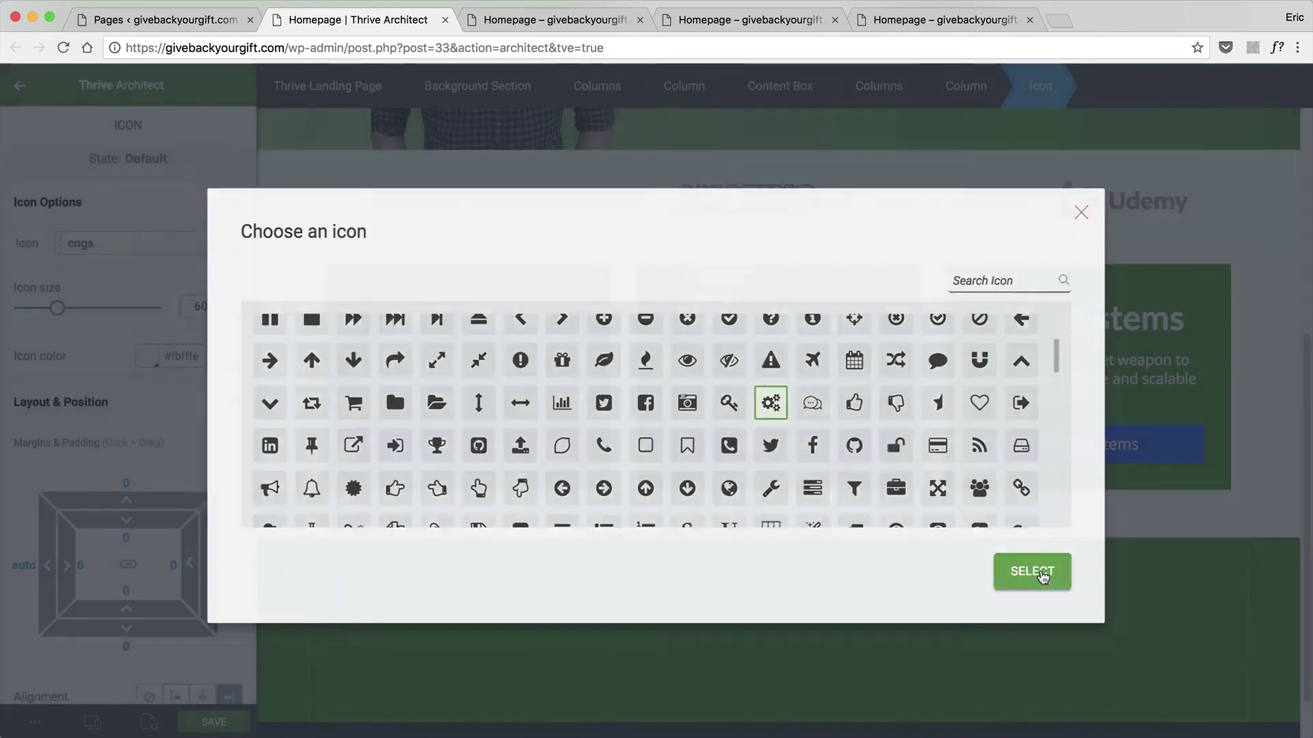
click(1043, 574)
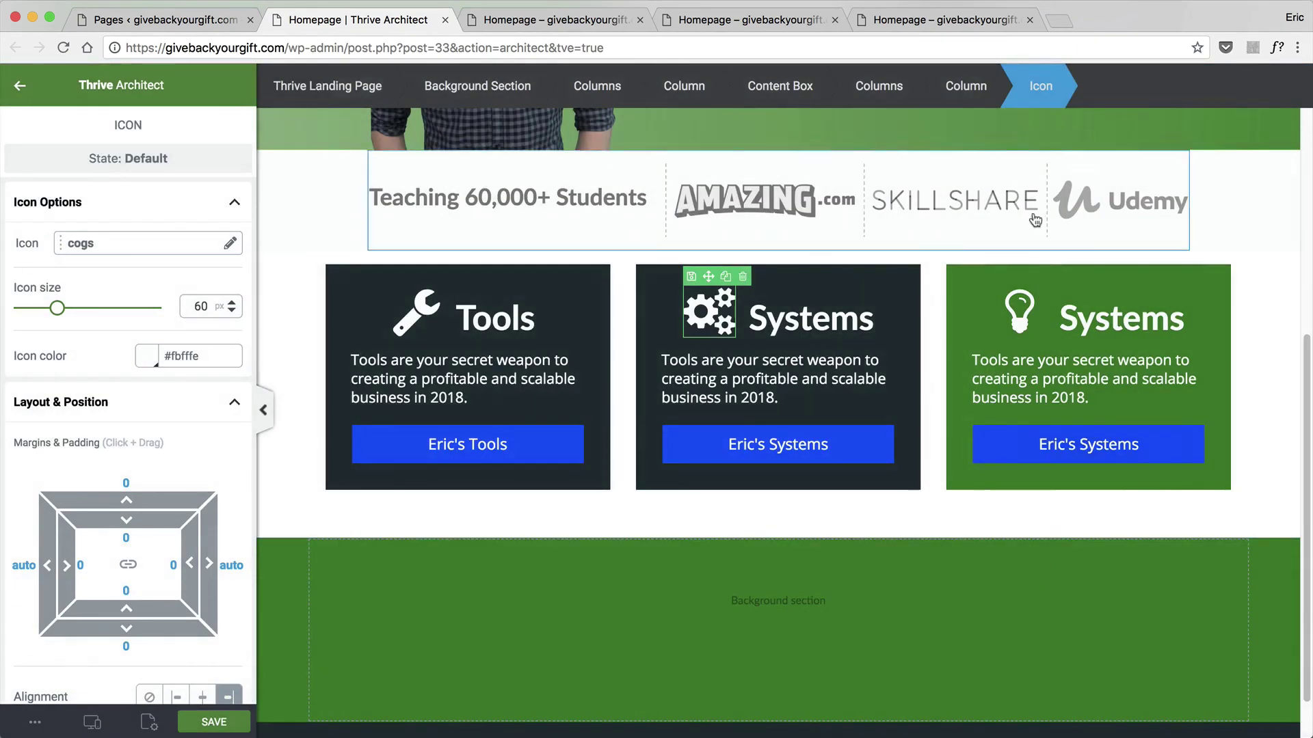
Change the third column's heading text to "Training".
double_click(1098, 306)
text(Tr)
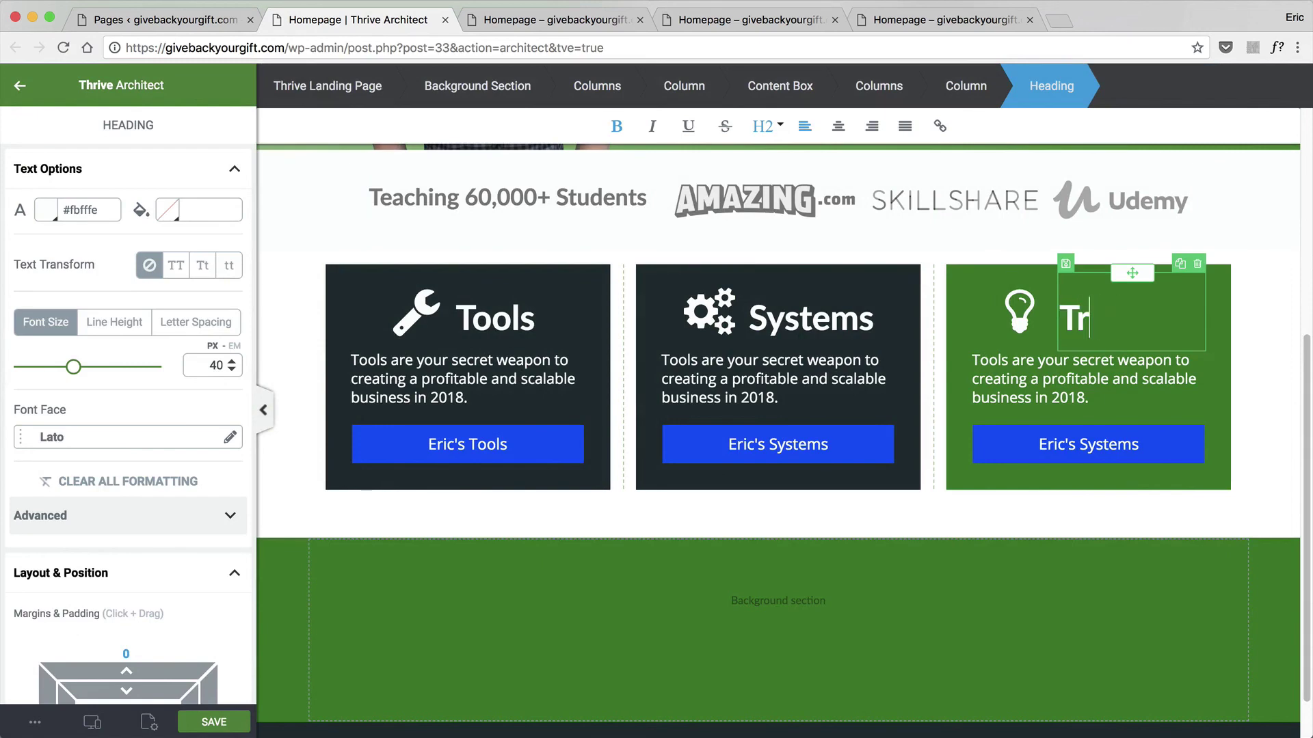
text(iaining)
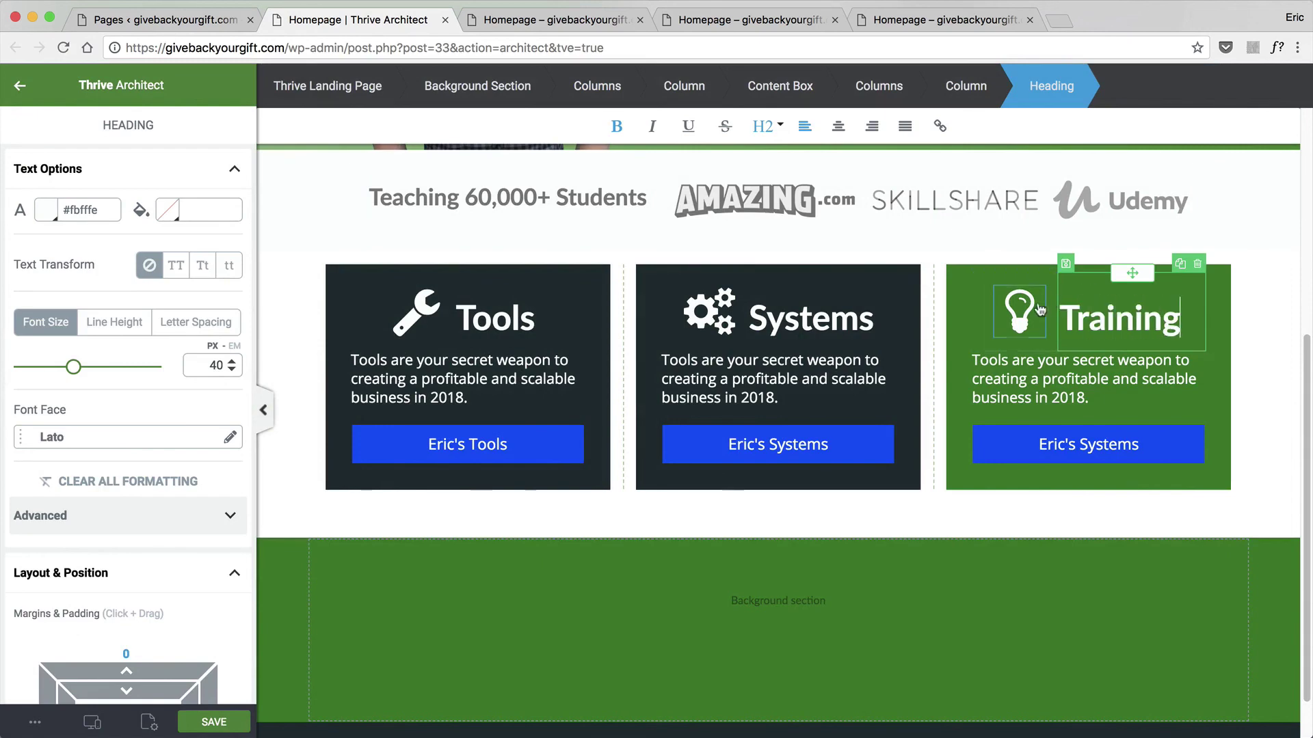
Change the Training column's background color to the dark palette color #1b2f33.
click(1278, 277)
click(1239, 277)
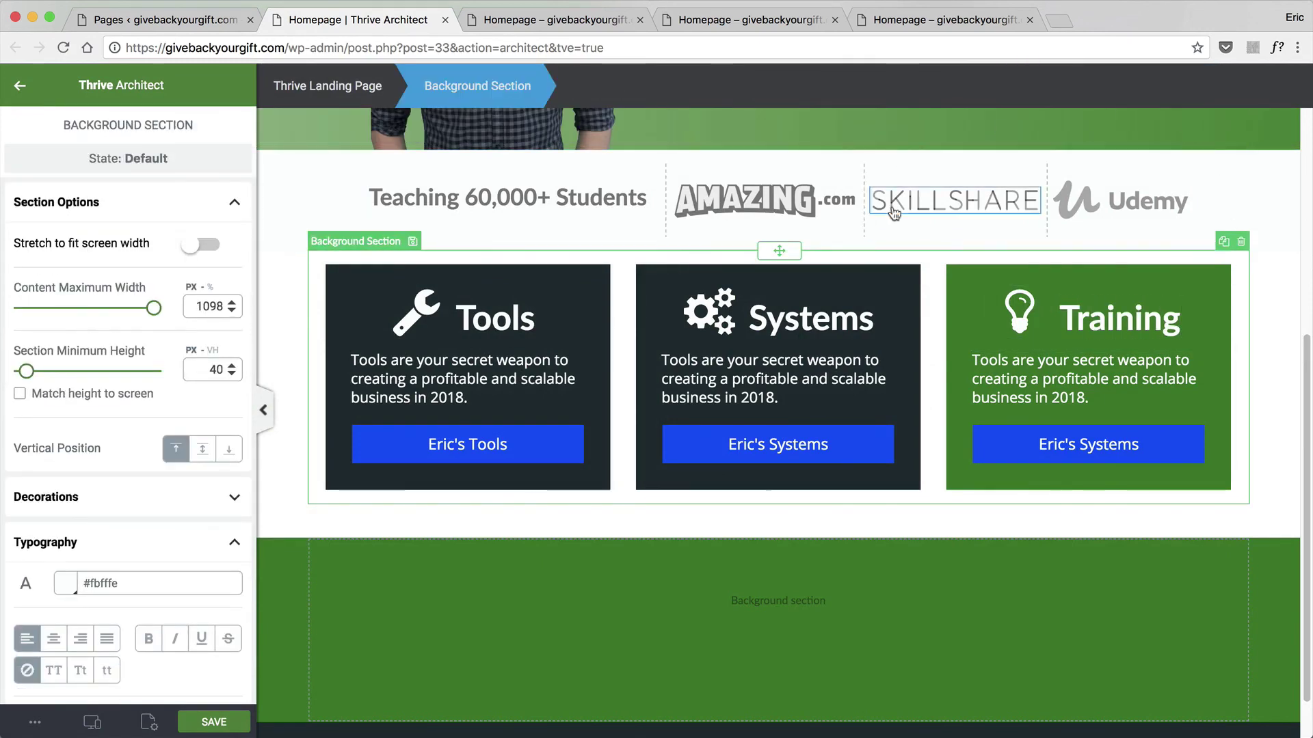
click(965, 283)
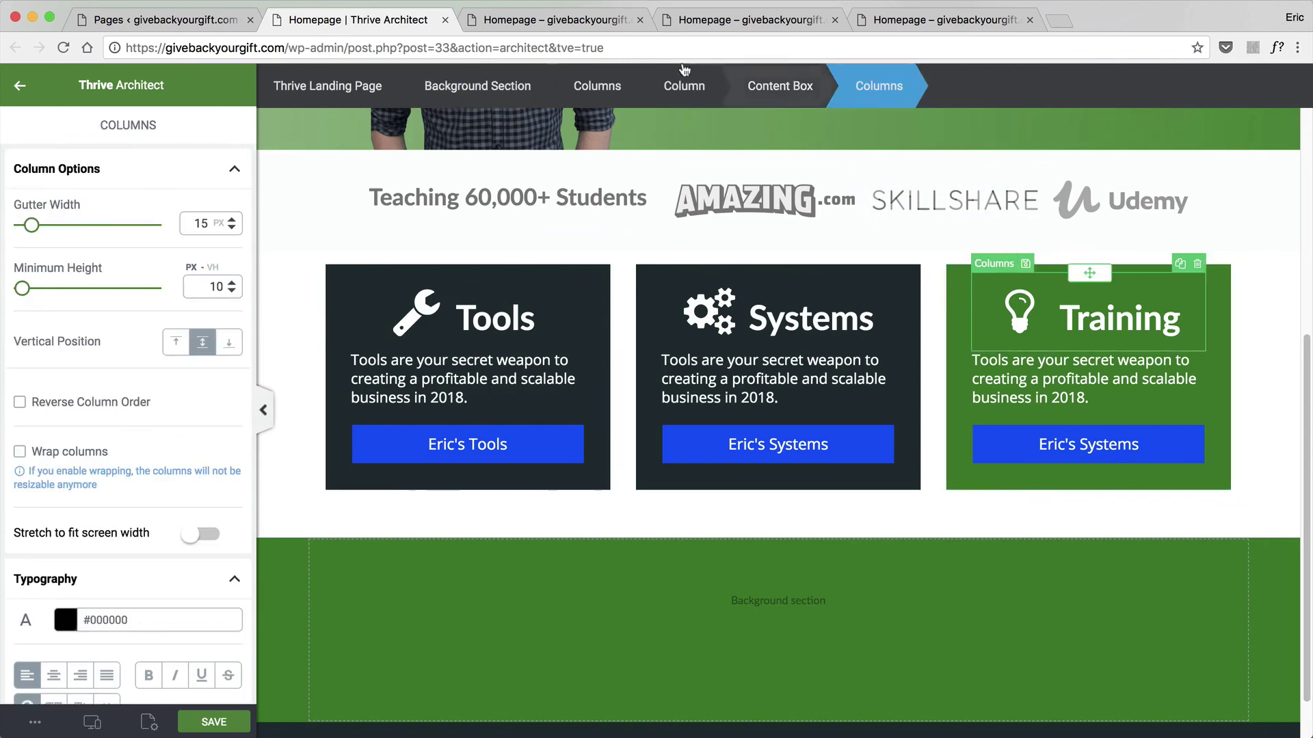
click(684, 86)
scroll(60, 448, down, 6)
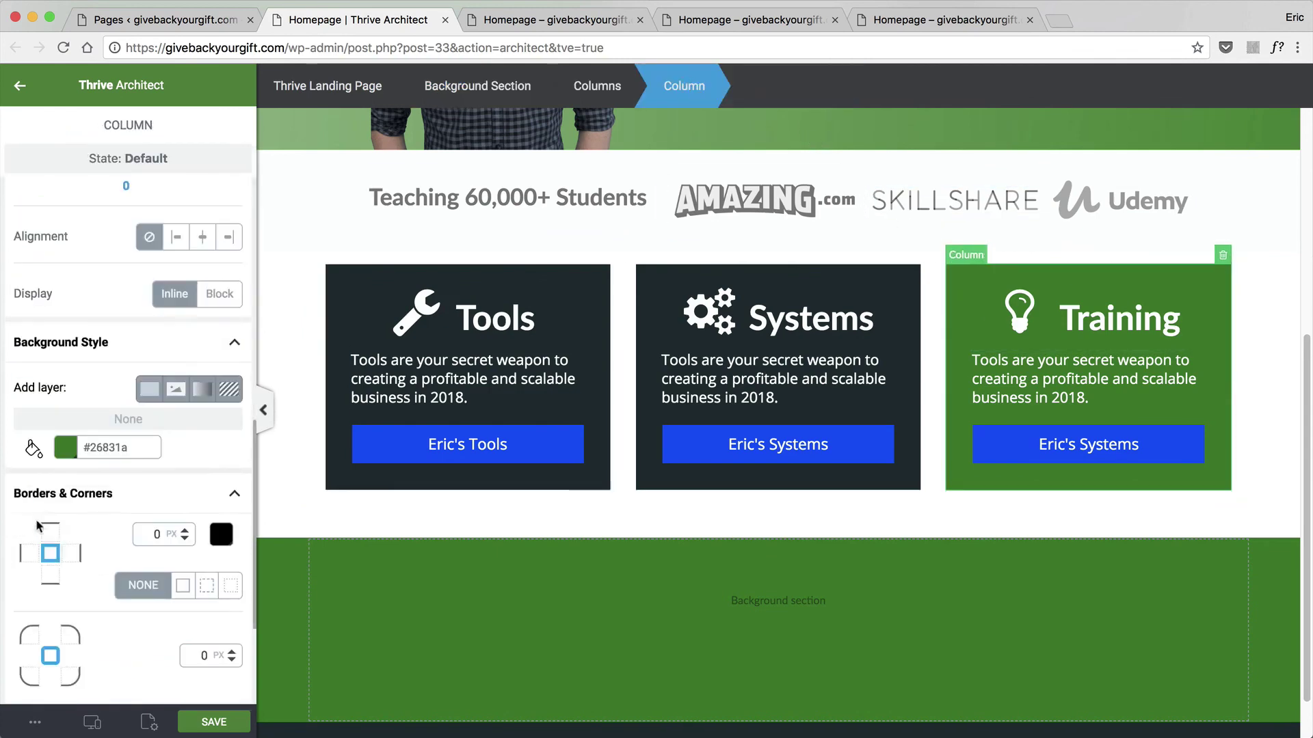
click(65, 413)
click(107, 523)
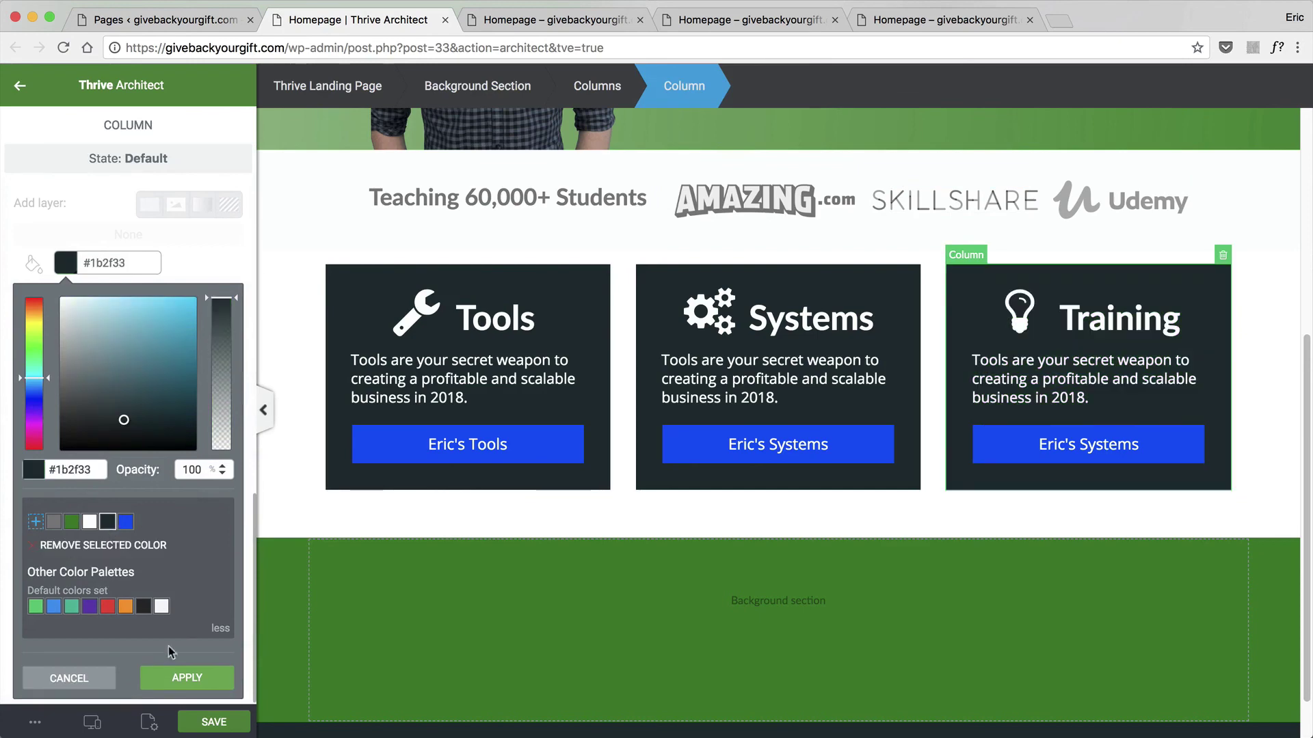
click(187, 666)
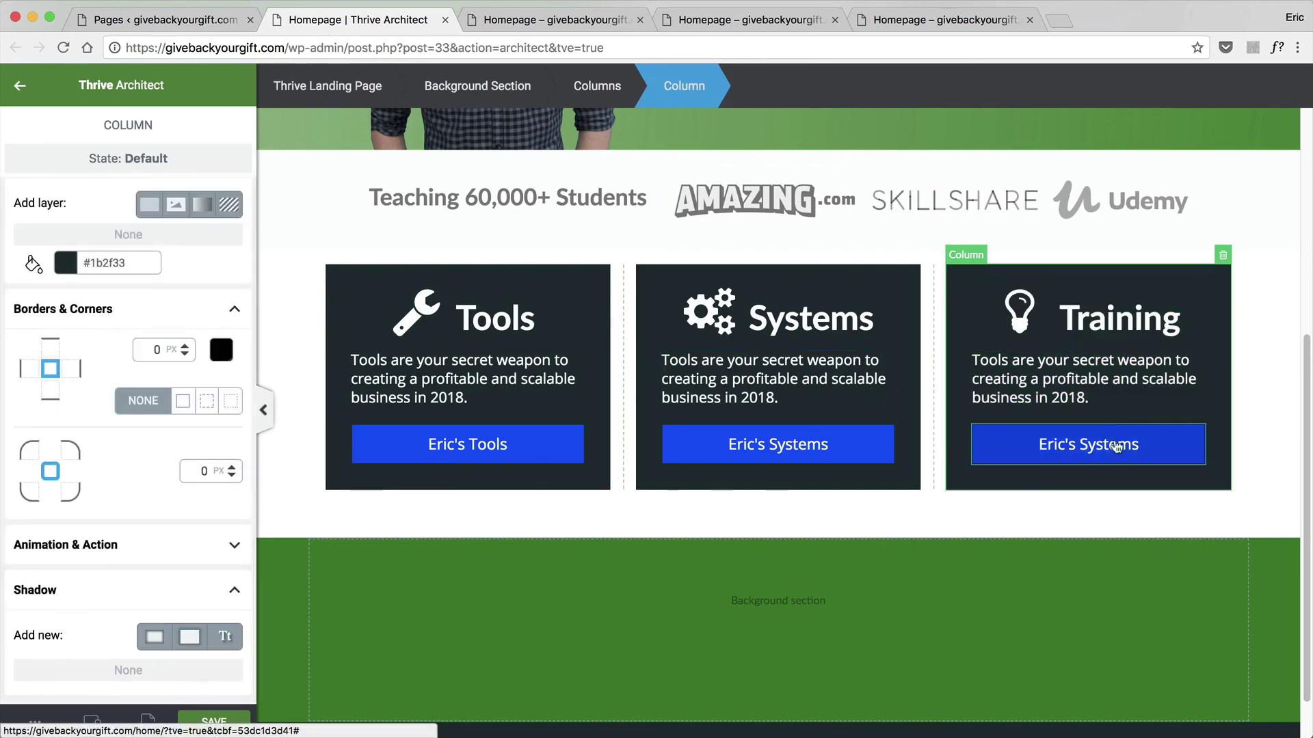
Change the button text in the Training column to "Free Training".
click(1089, 454)
drag(1080, 444, 1176, 452)
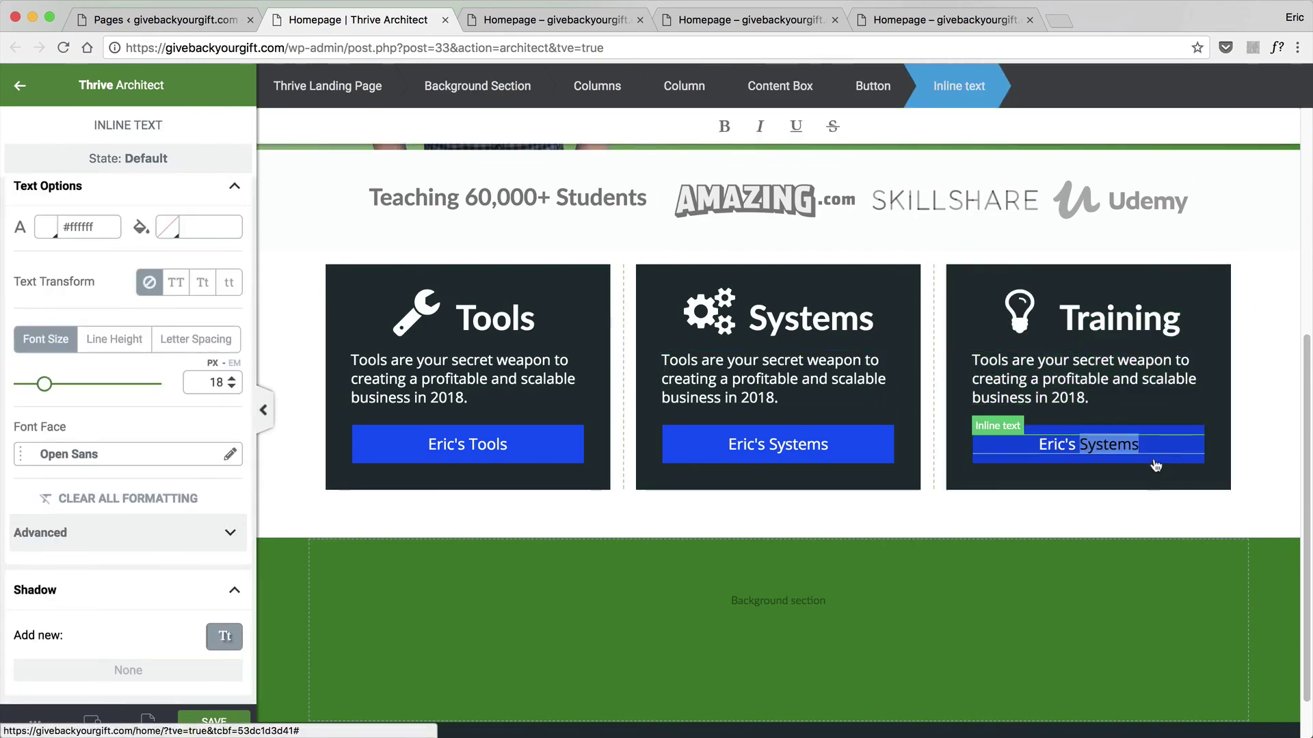
text(Train)
key(ctrl+a)
text(Free)
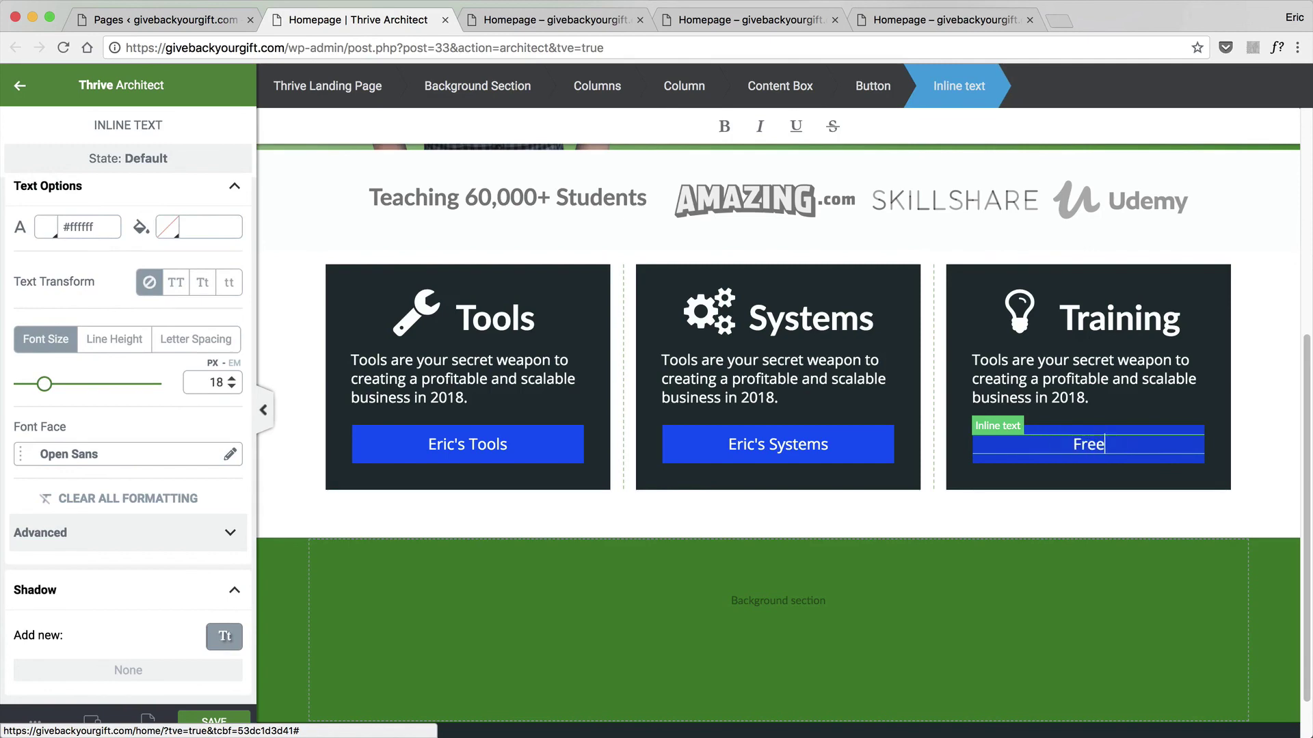
Change the button text in the Systems column to "Best Systems".
click(746, 441)
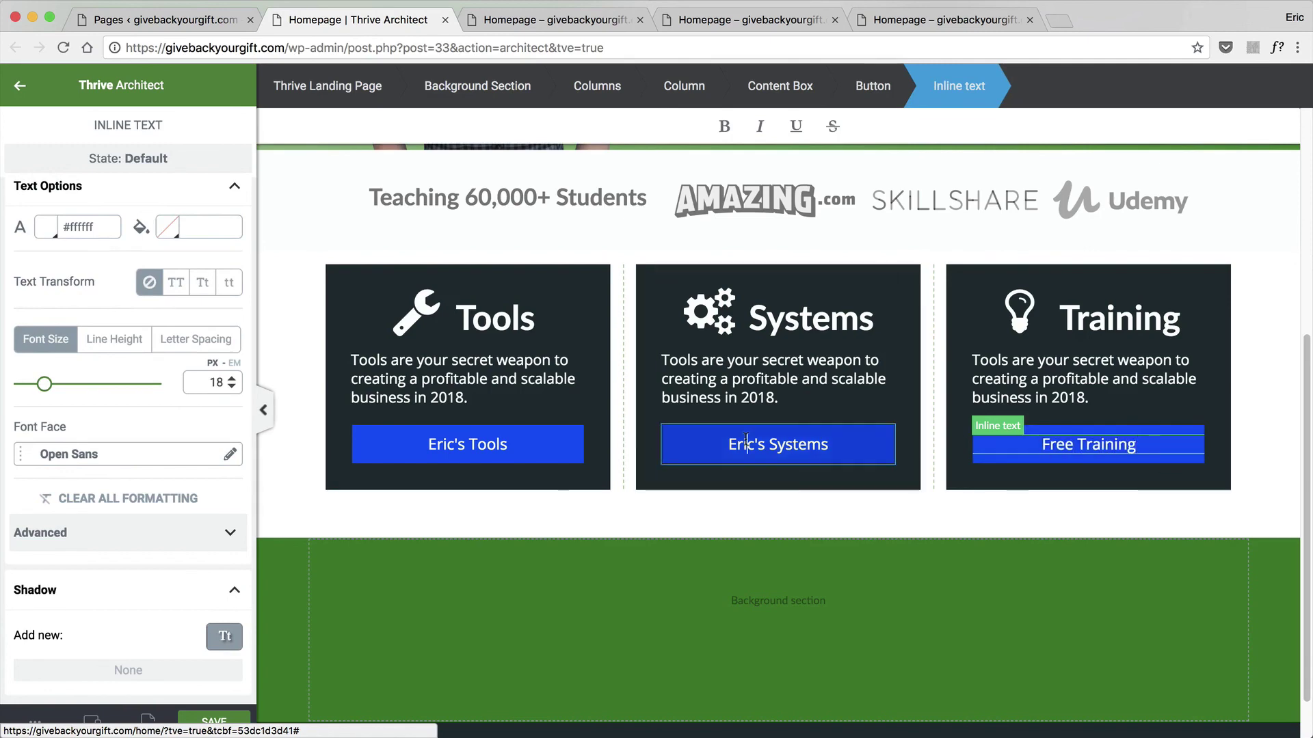
double_click(746, 441)
text(Best)
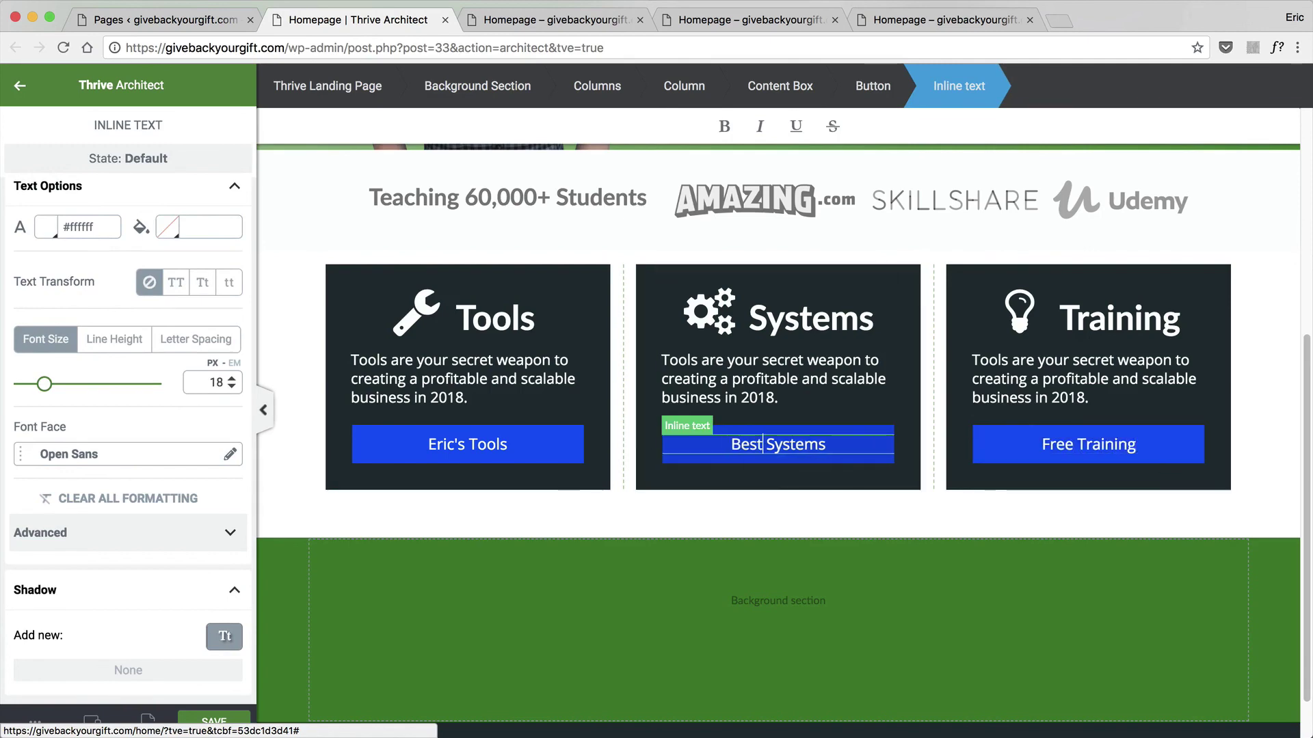
Change the button text in the Tools column to "Best Tools" and save the page.
click(459, 445)
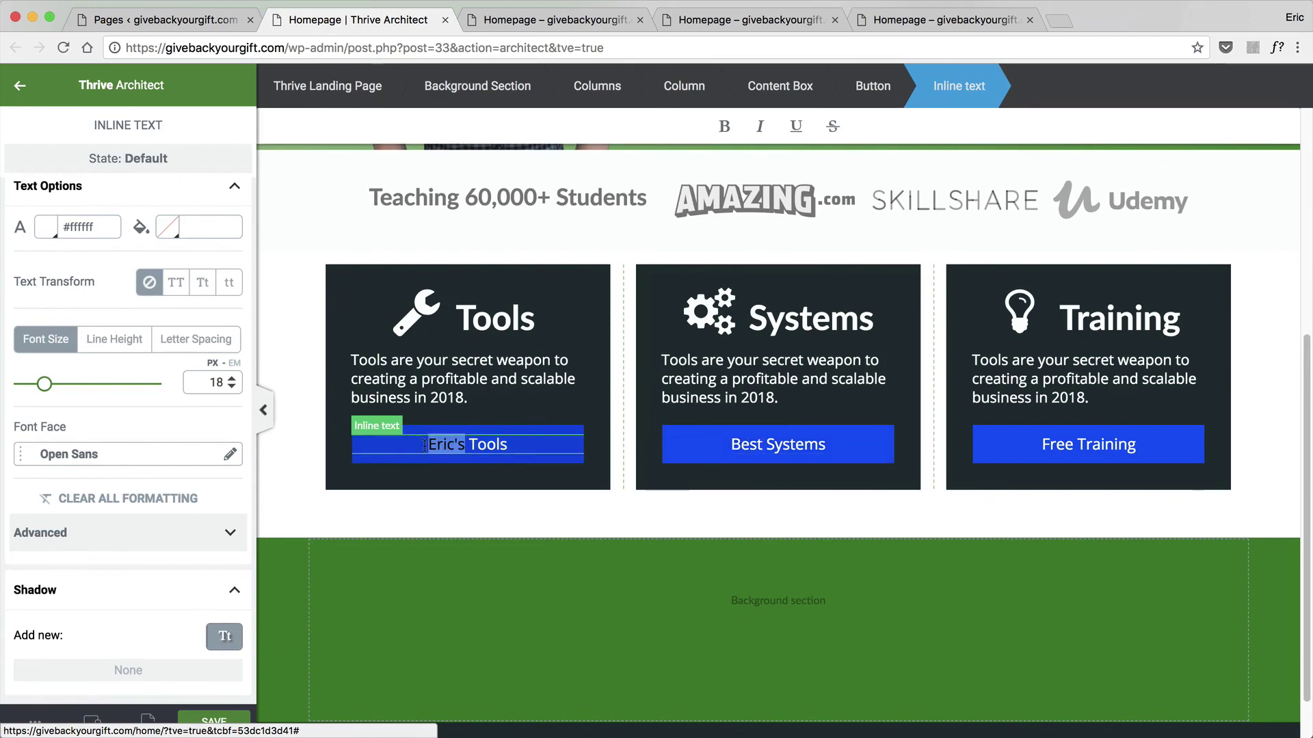
text(Best)
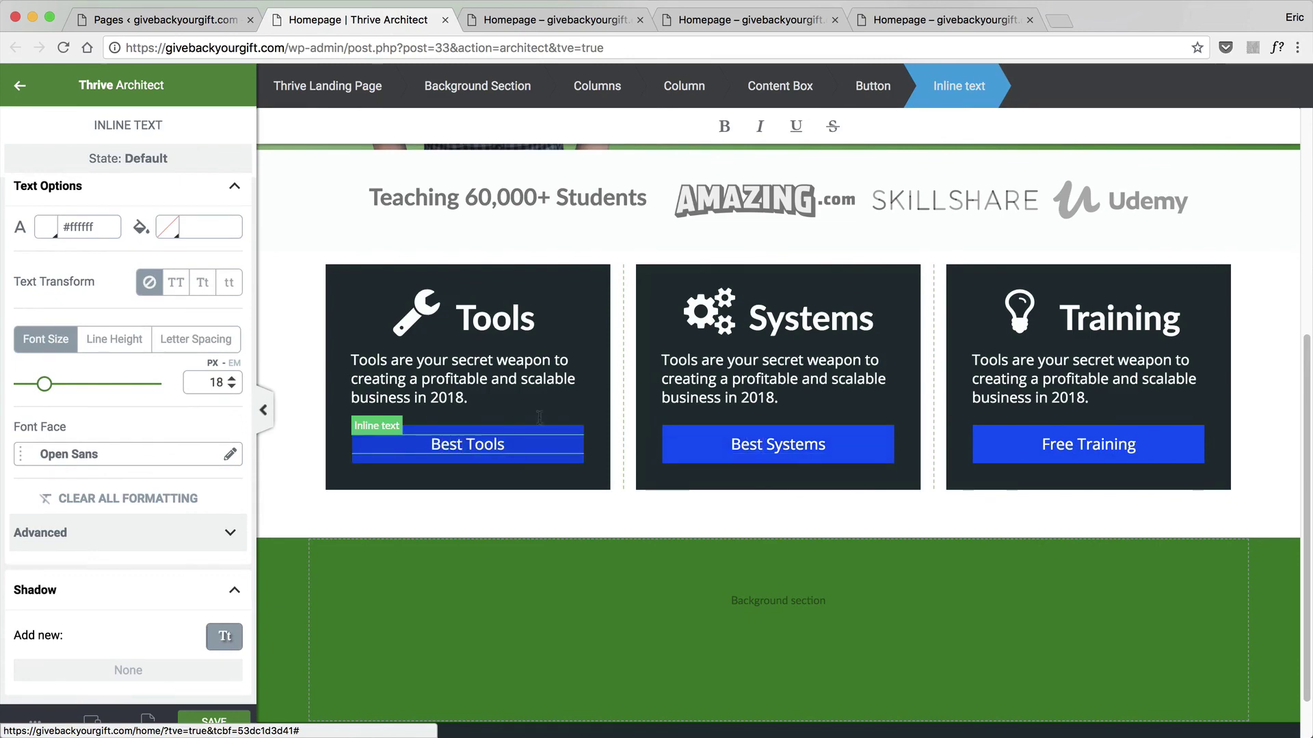
click(705, 366)
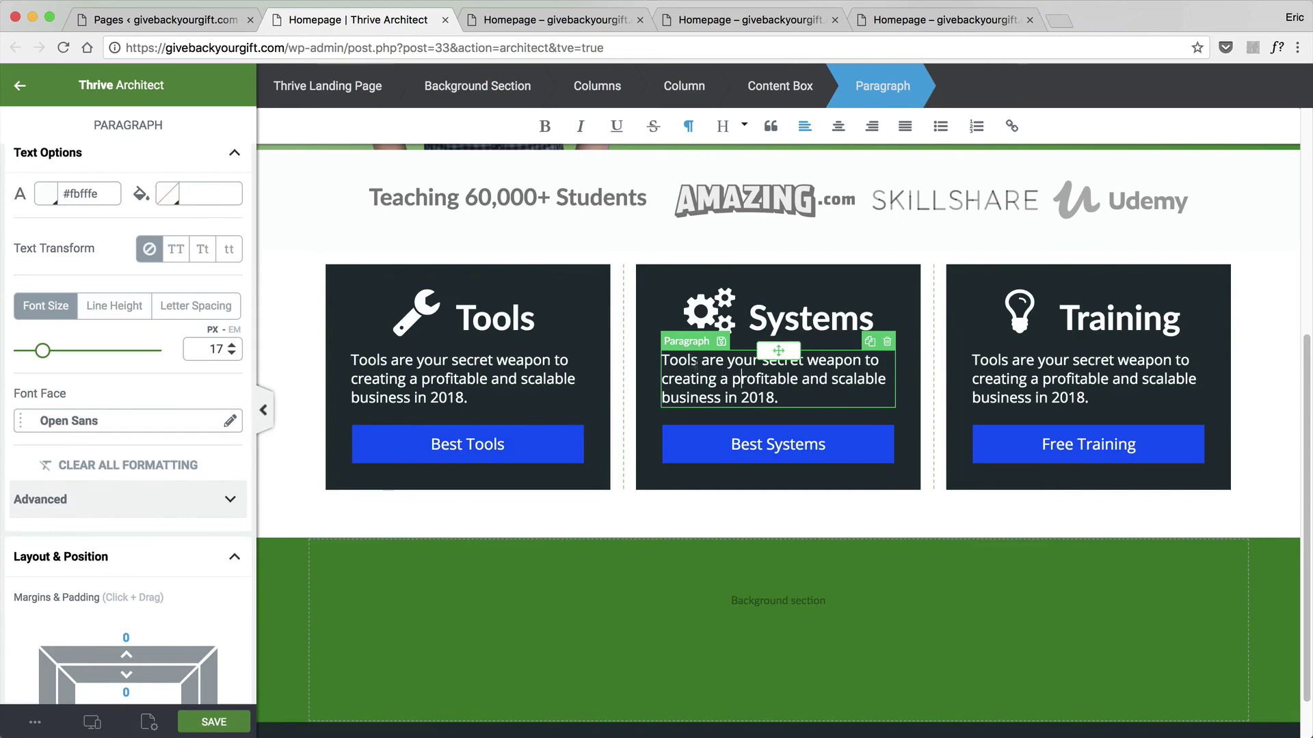
click(214, 722)
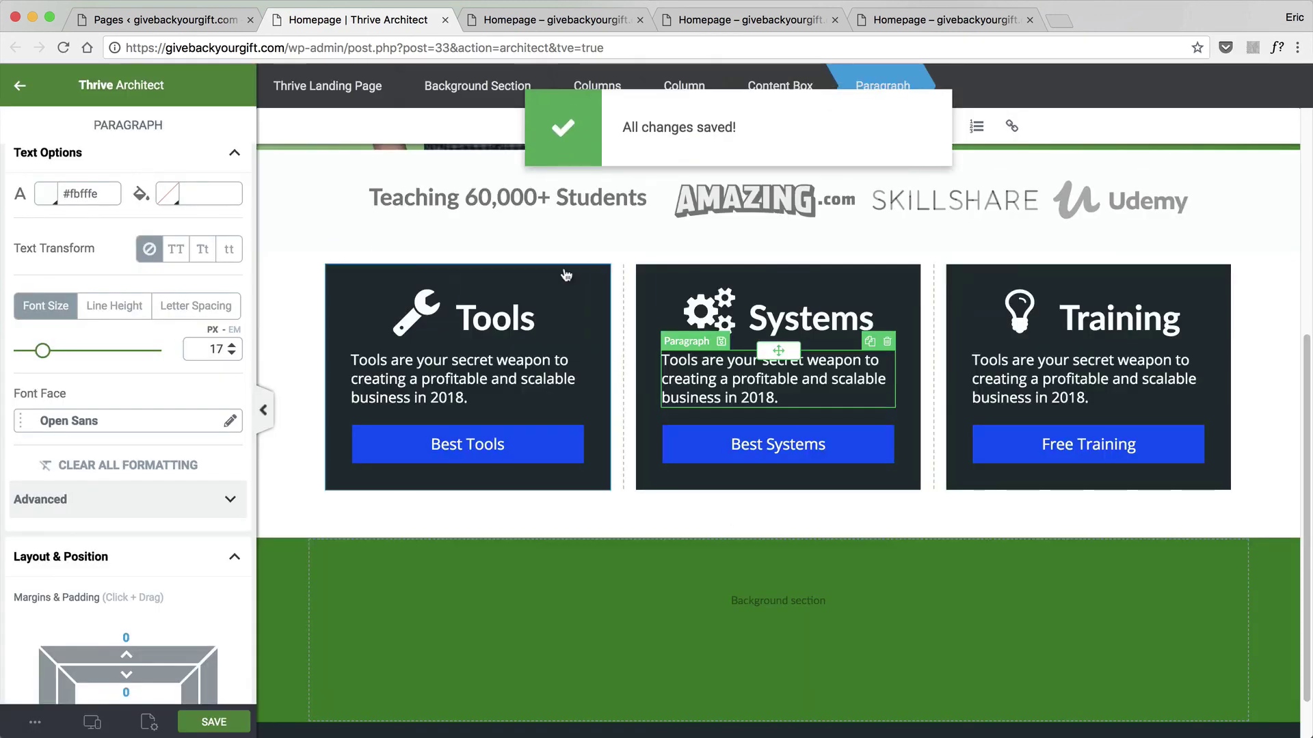
Try a drop shadow with a distance of 1 px on the Tools column.
click(581, 259)
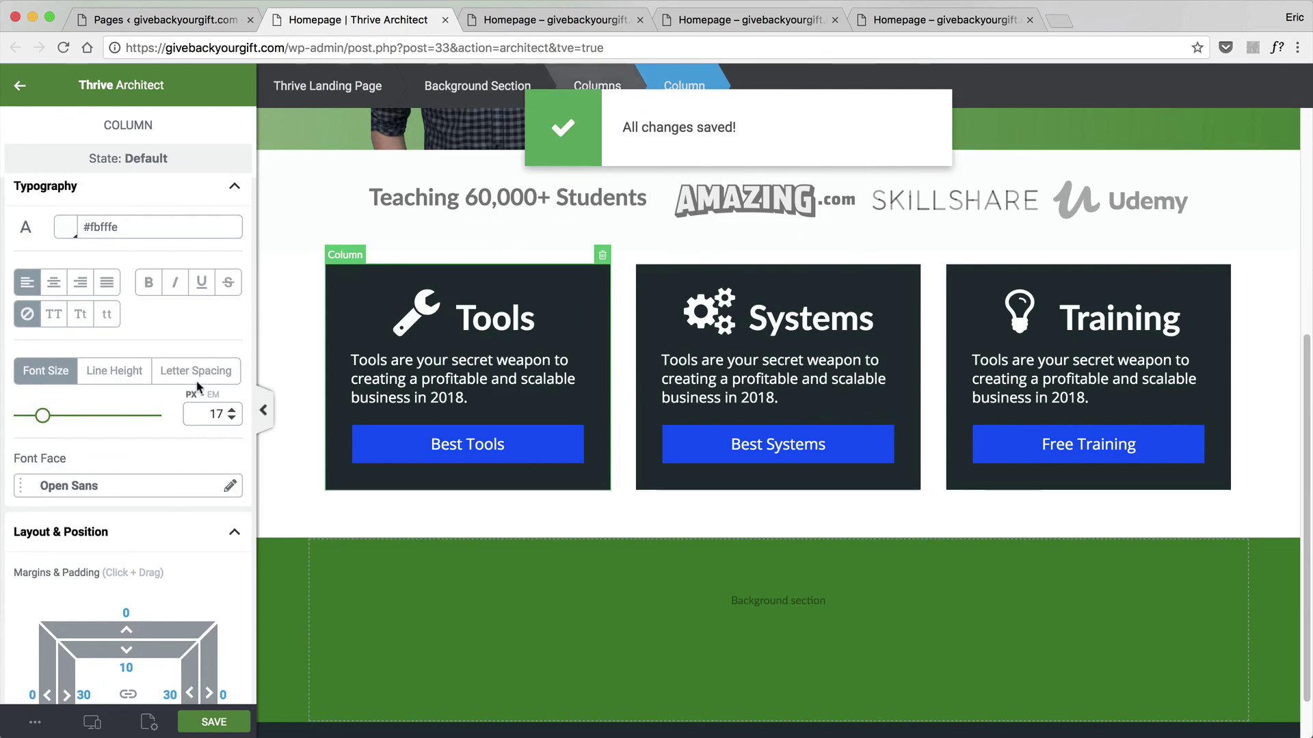
scroll(216, 427, down, 10)
click(190, 637)
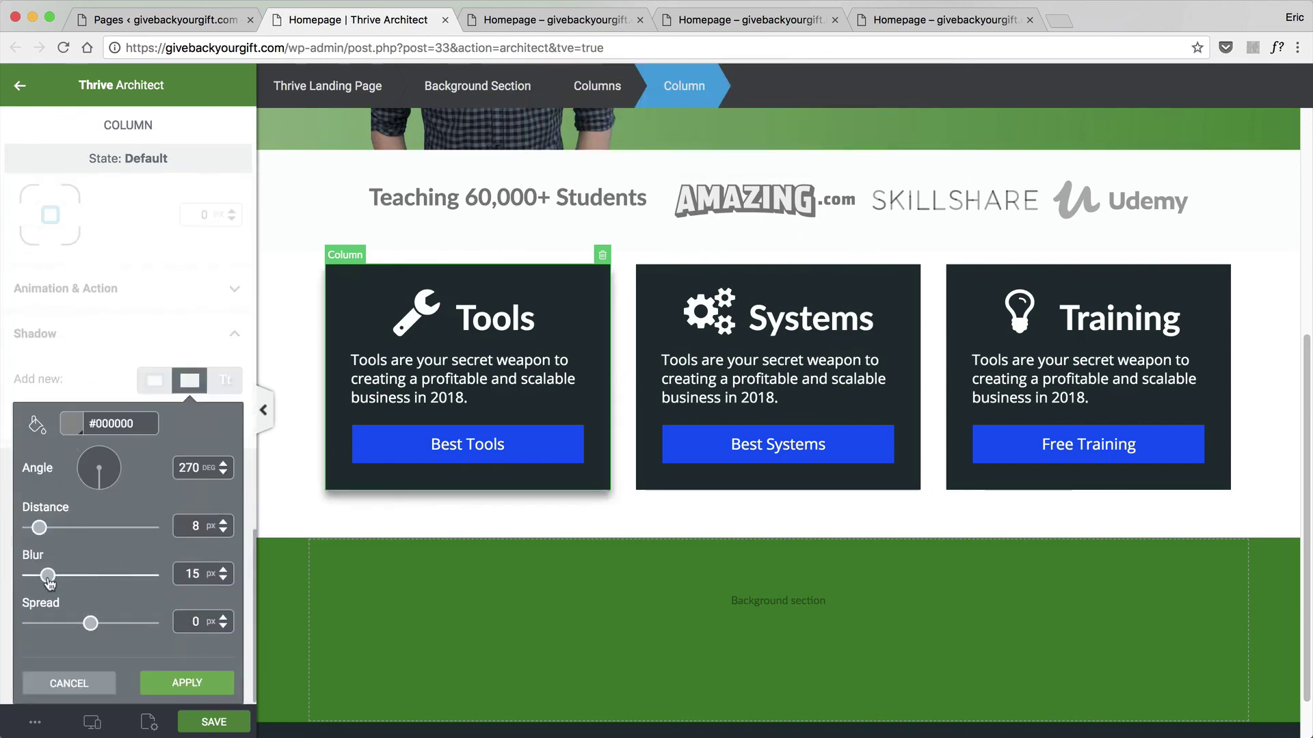
drag(38, 537, 31, 534)
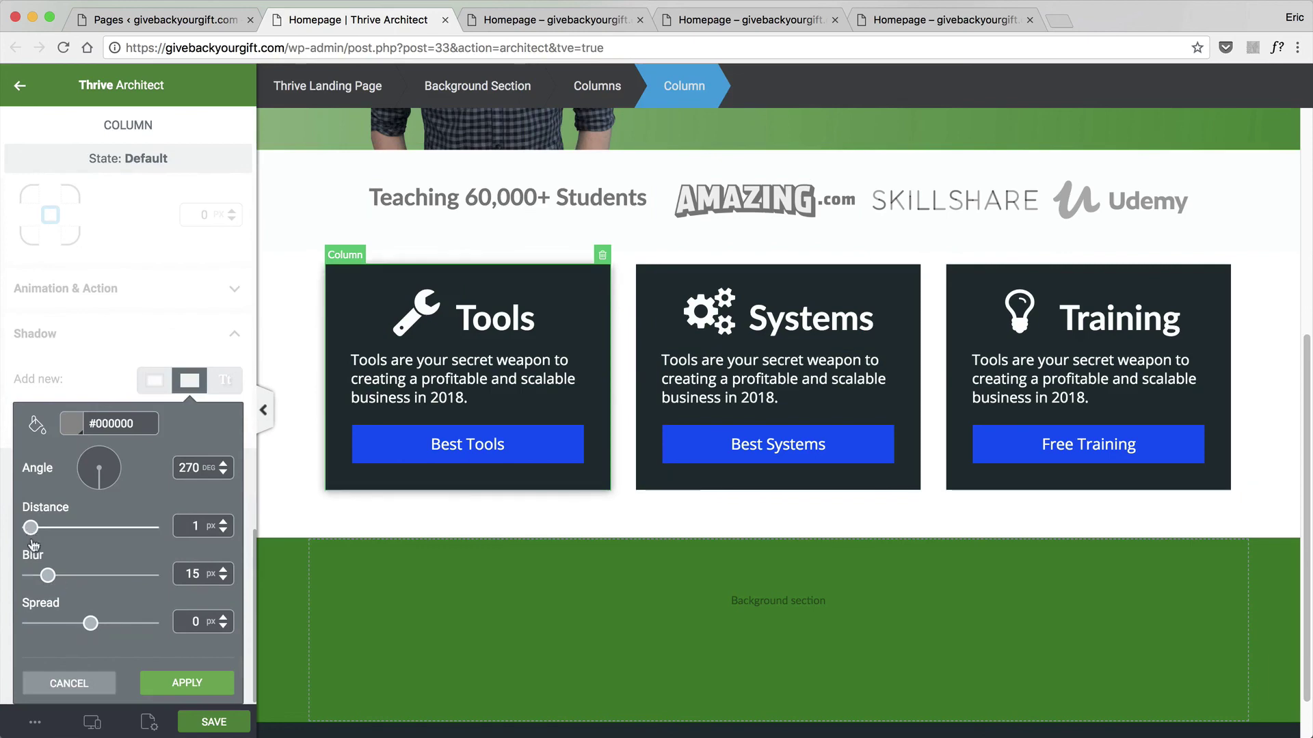
click(205, 692)
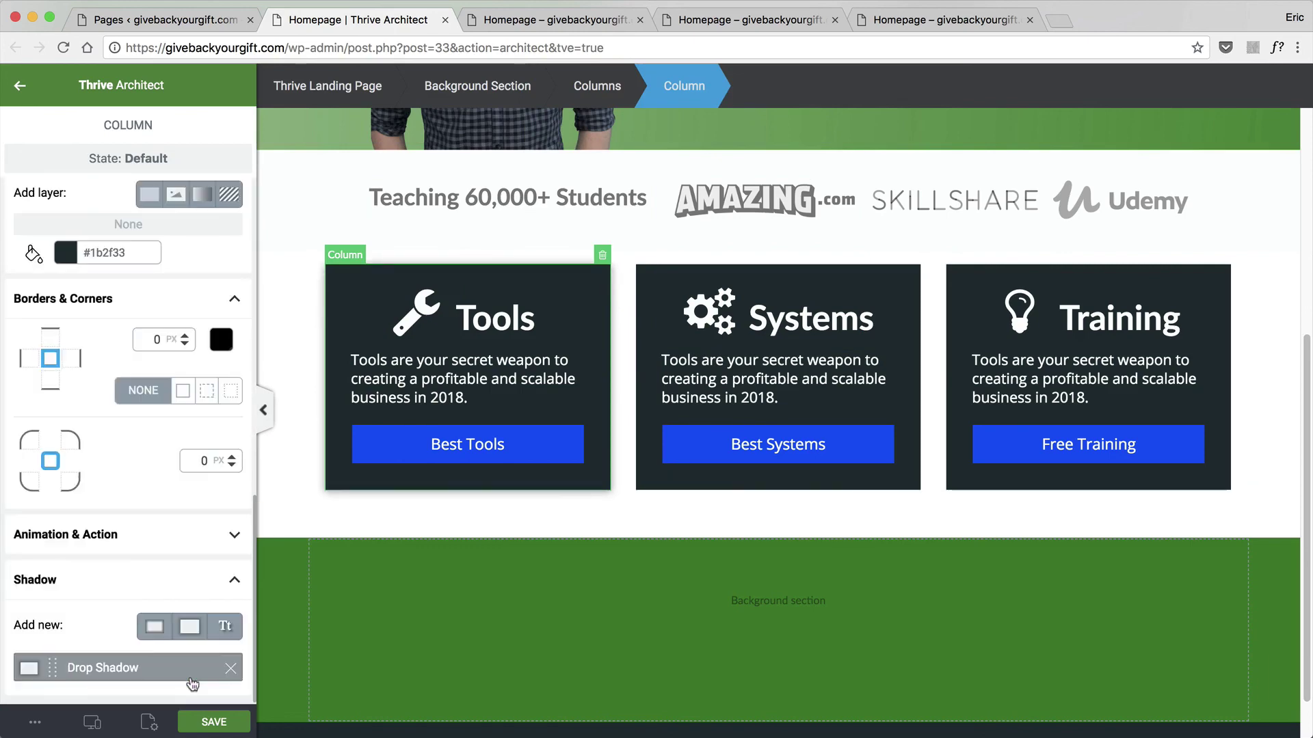
click(368, 571)
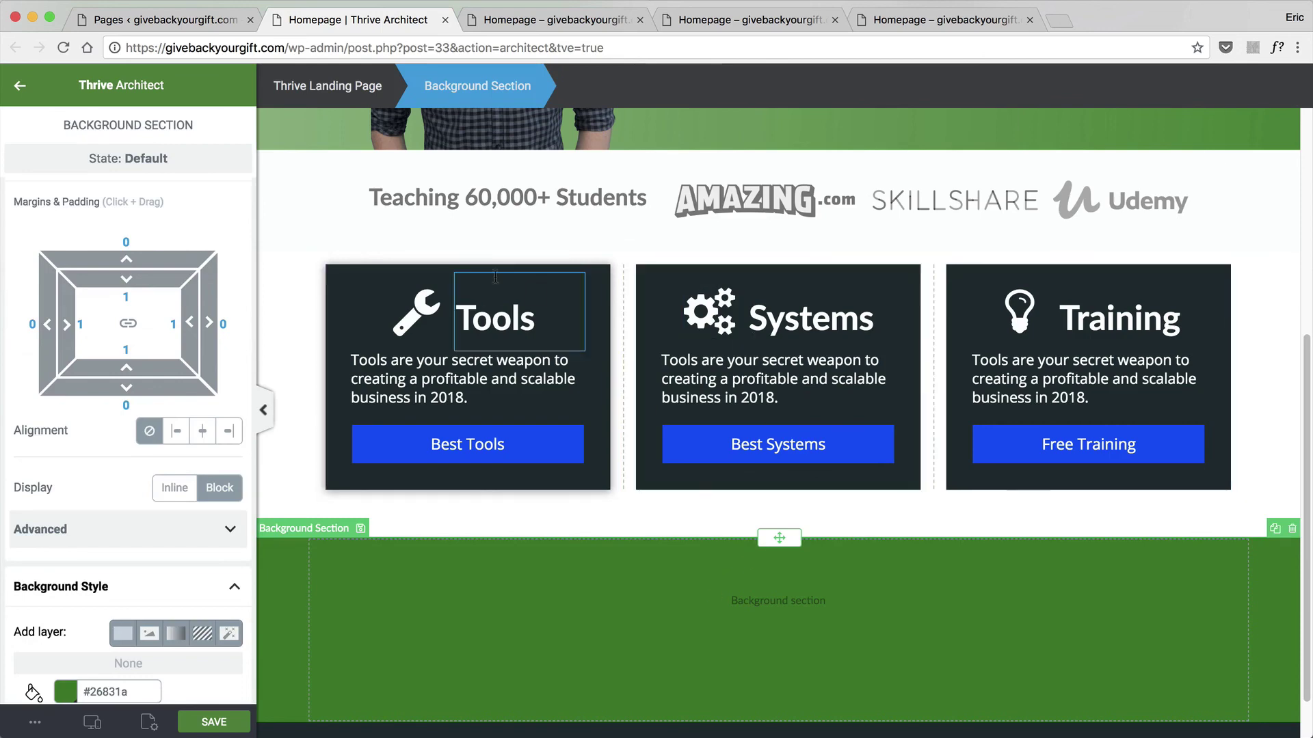
Undo the drop shadow applied to the Tools column.
mouse_move(67, 732)
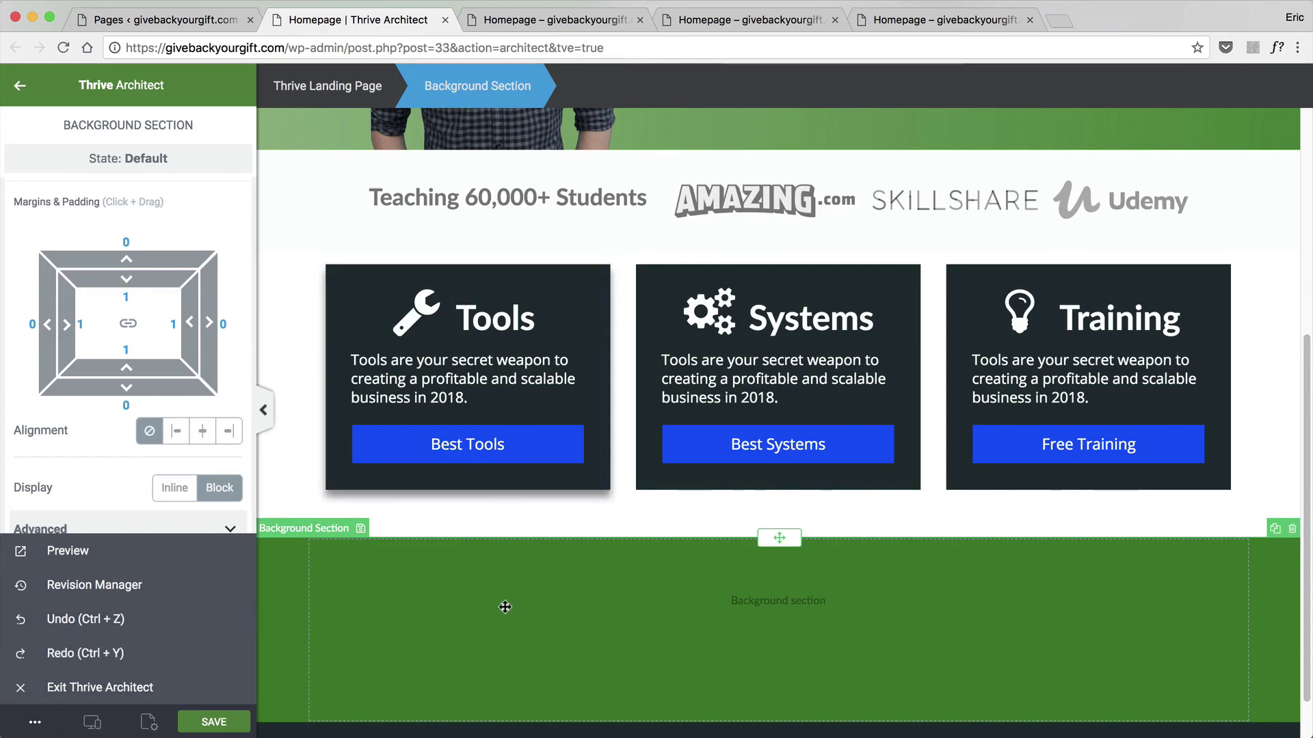
click(89, 634)
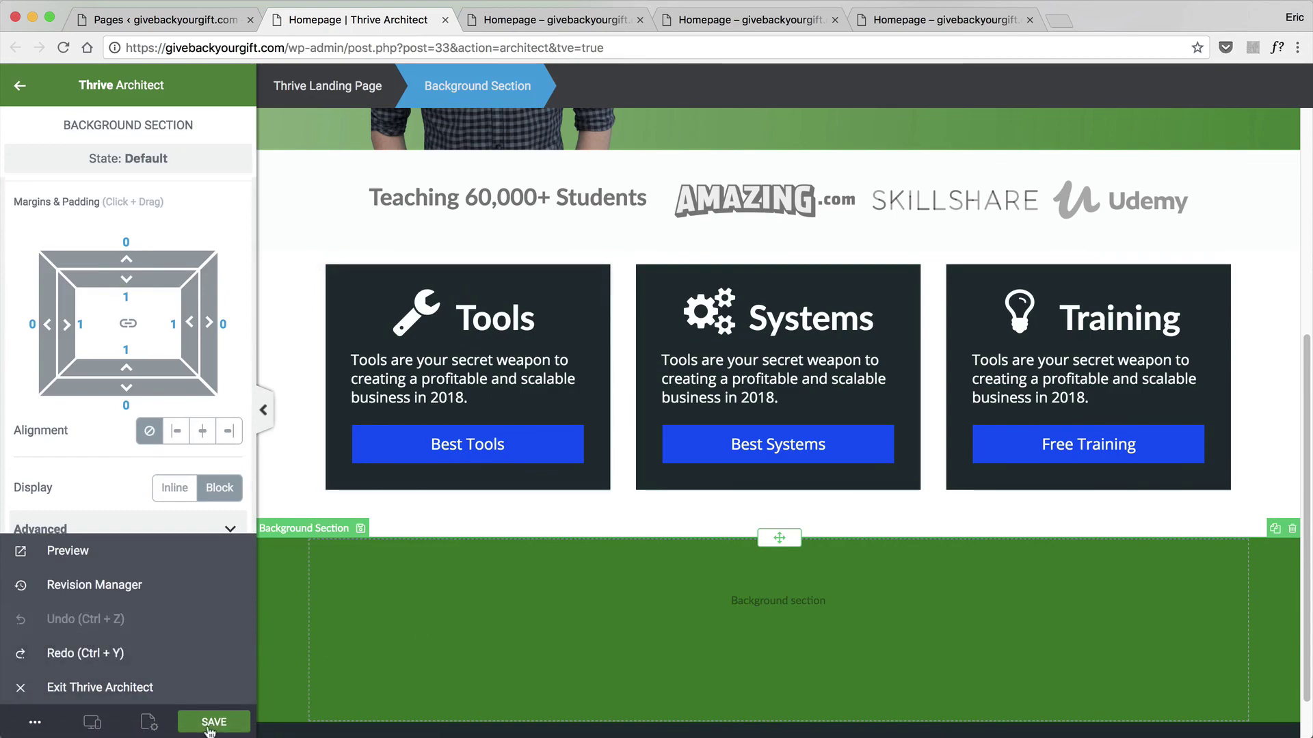